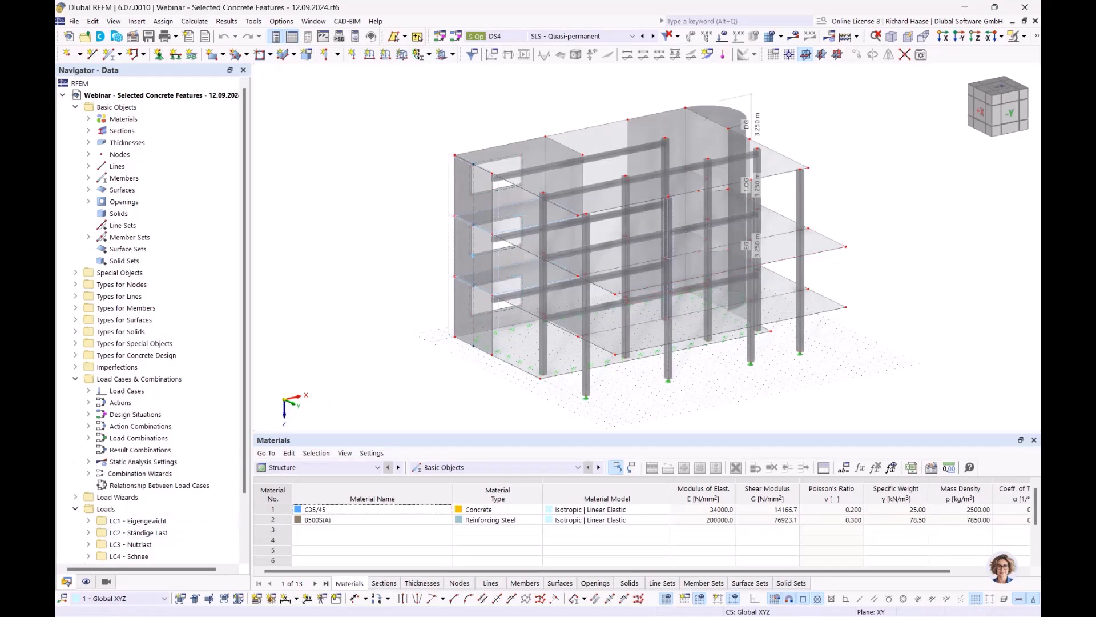
Step: Switch to PowerPoint and present the "Reinforcement layout" slide (slide 5), ending the slide show after reading it
key("alt+Tab")
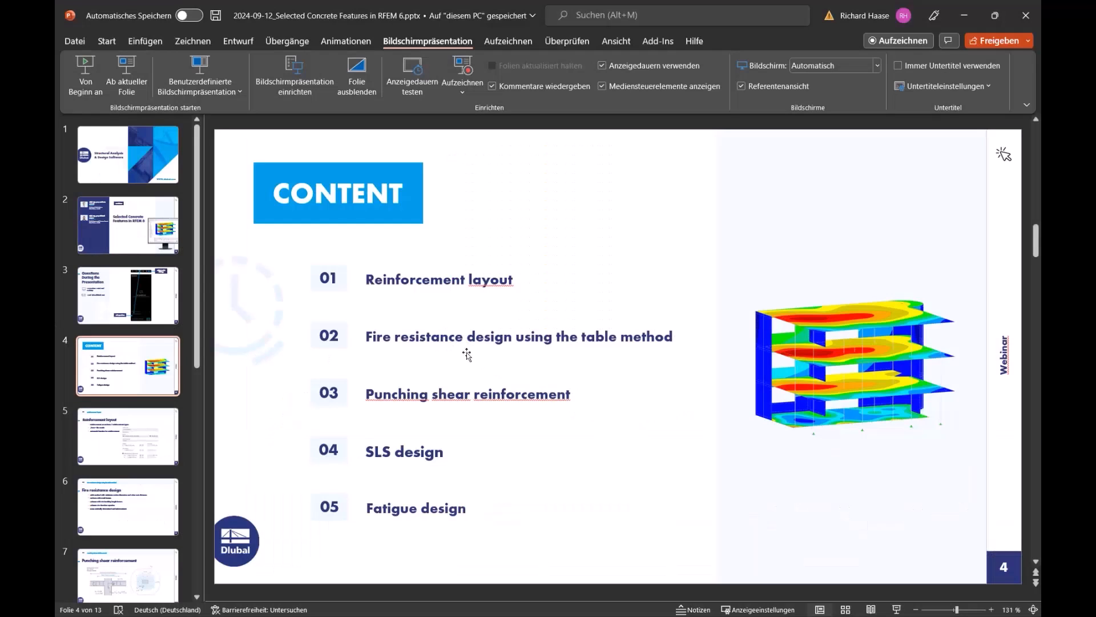
scroll(467, 355, "down", 1)
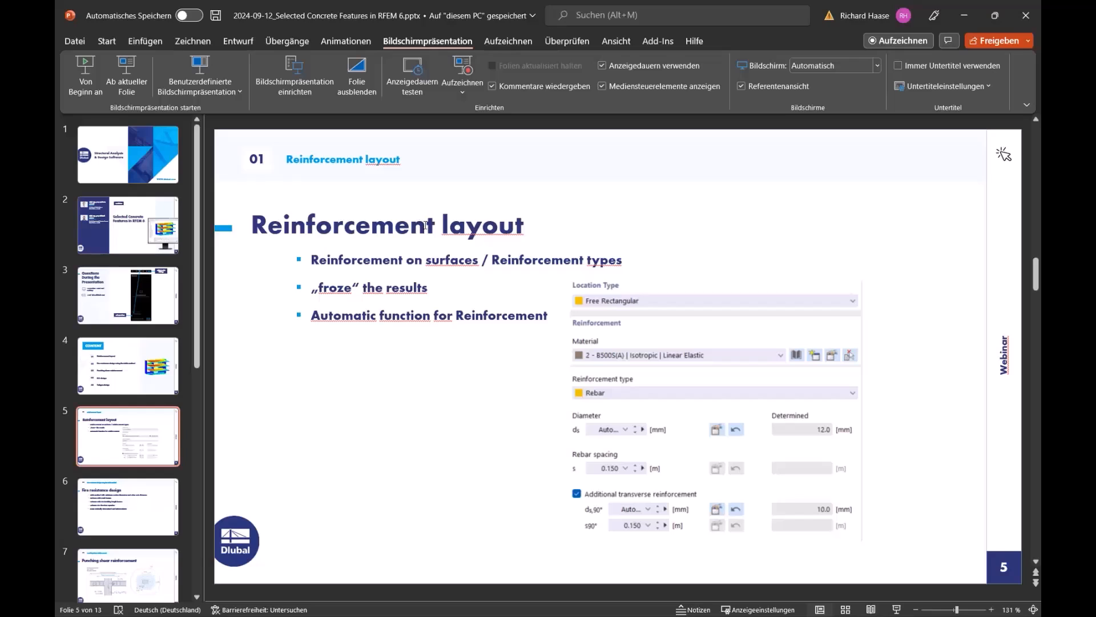
left_click(126, 77)
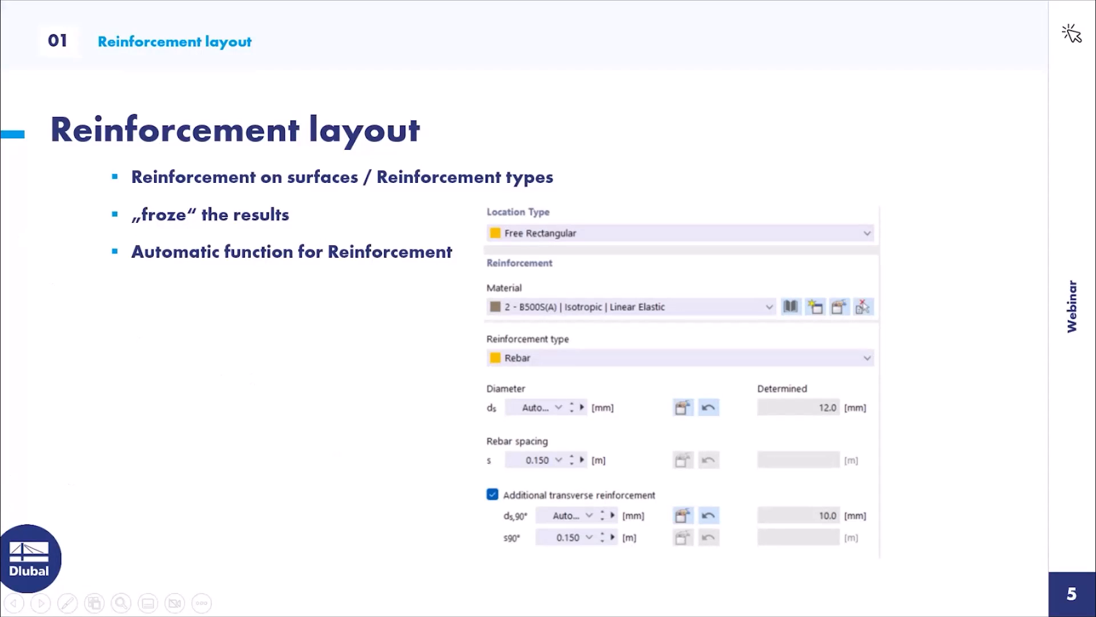
key("Escape")
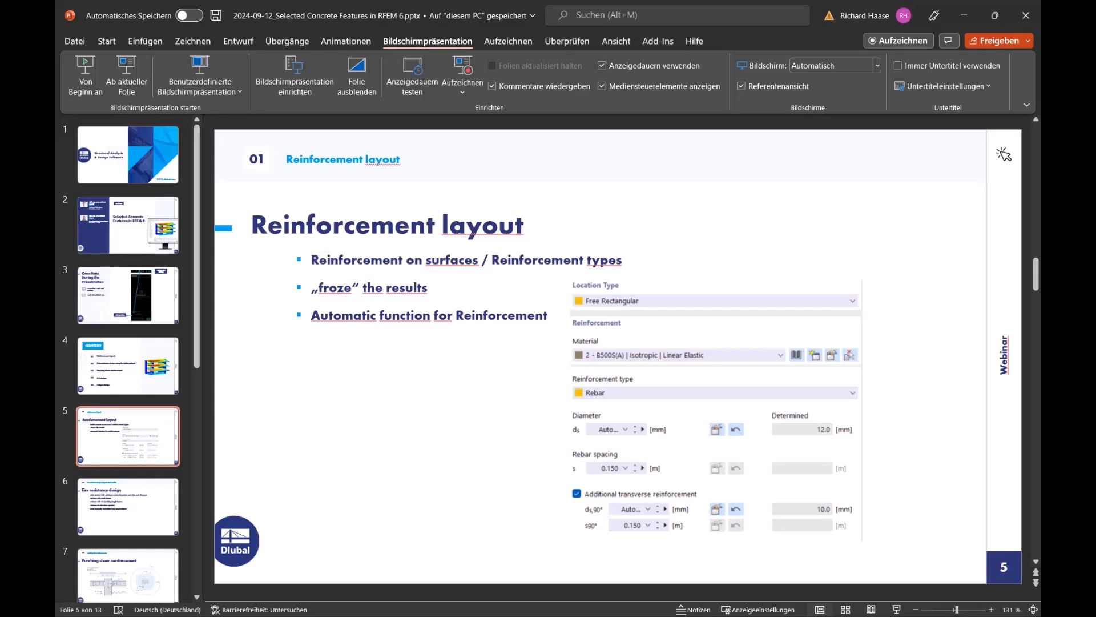
Step: Switch to RFEM, examine the concrete building model from several sides and list its materials in the model data
key("alt+Tab")
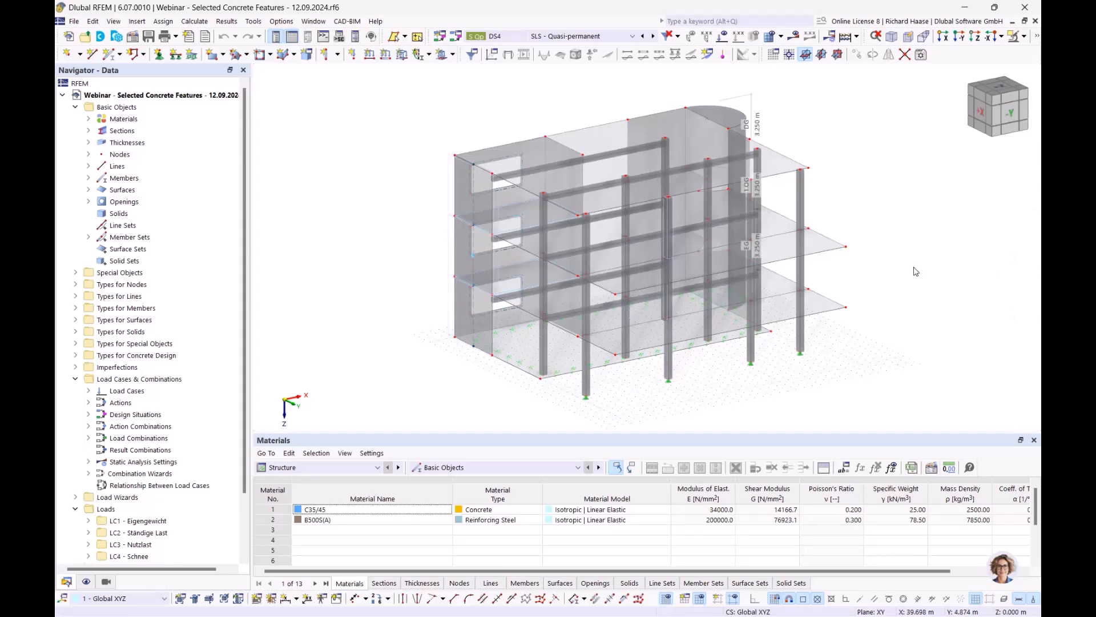
middle_click_drag(920, 272, 856, 259)
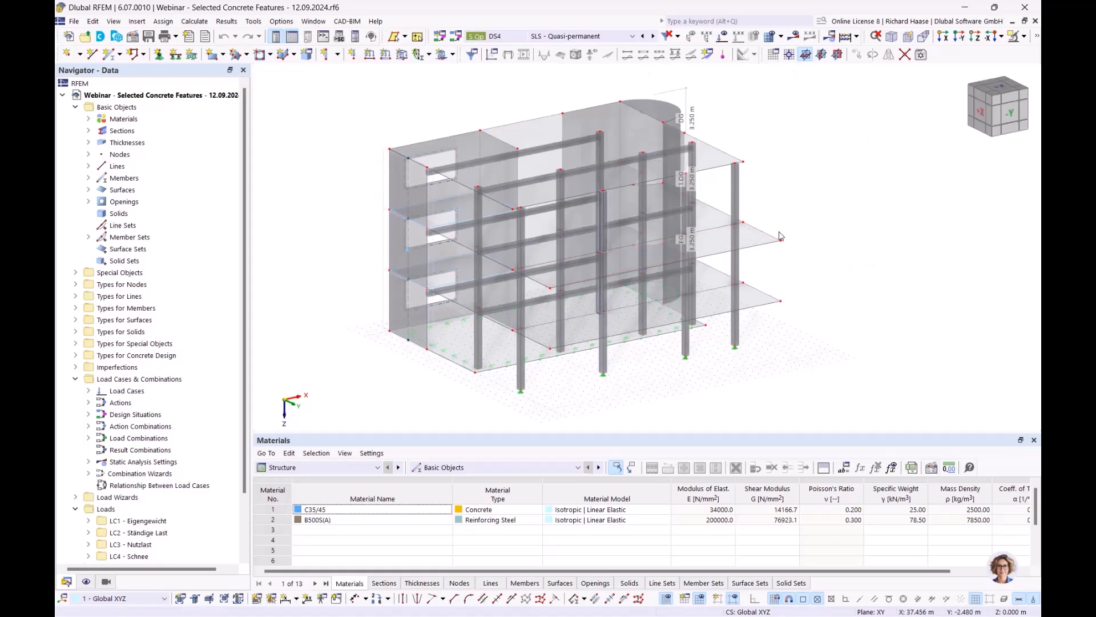
middle_click_drag(852, 268, 899, 231, "ctrl")
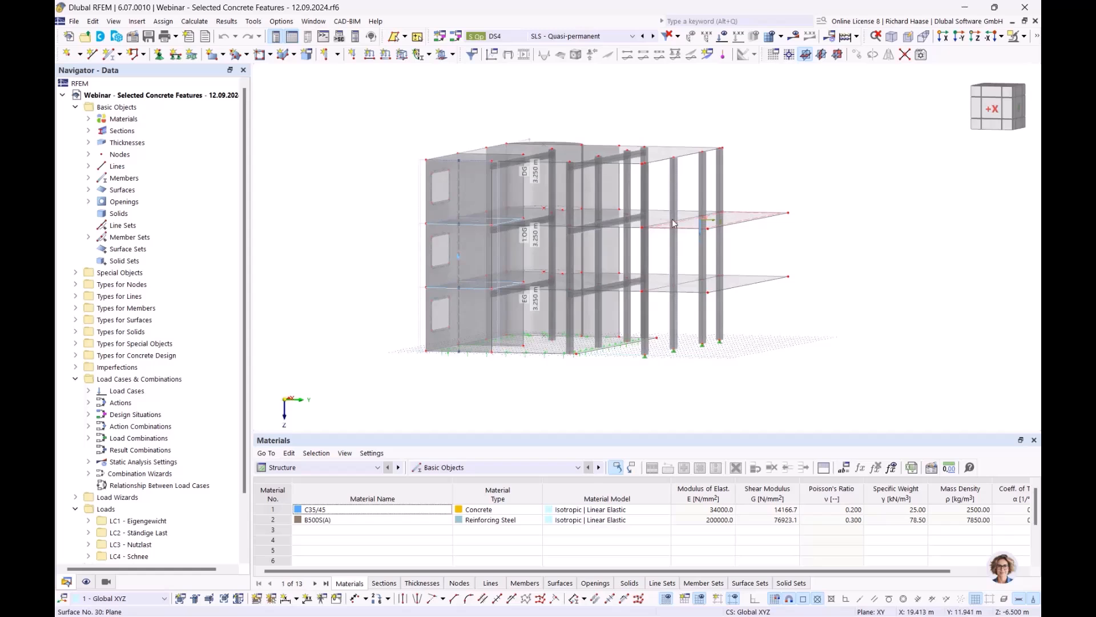
middle_click_drag(807, 260, 770, 264, "ctrl")
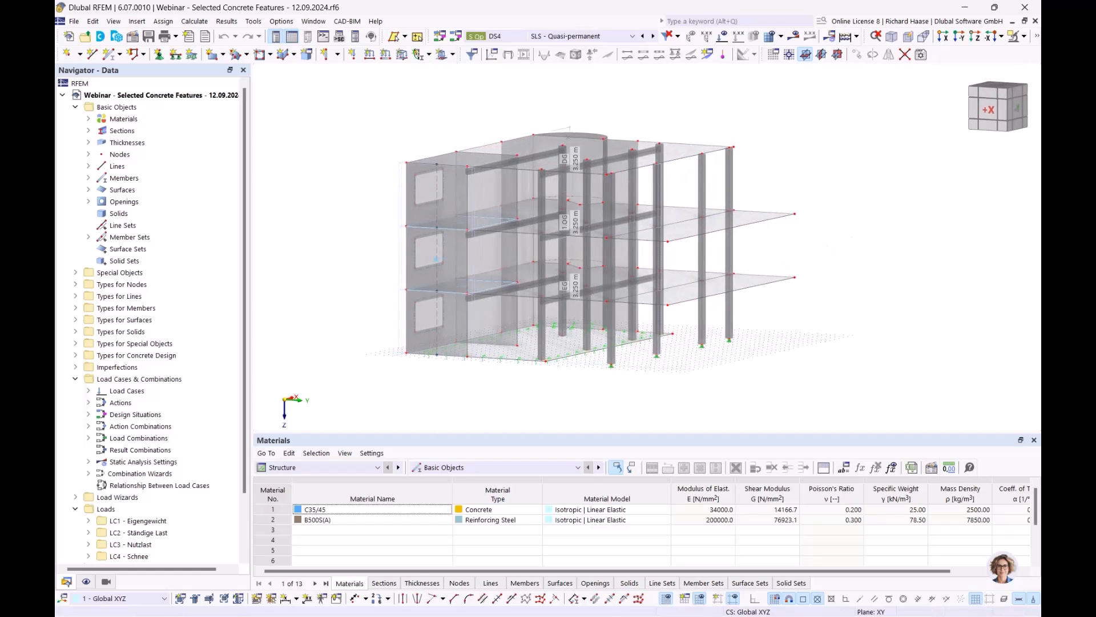
left_click(89, 119)
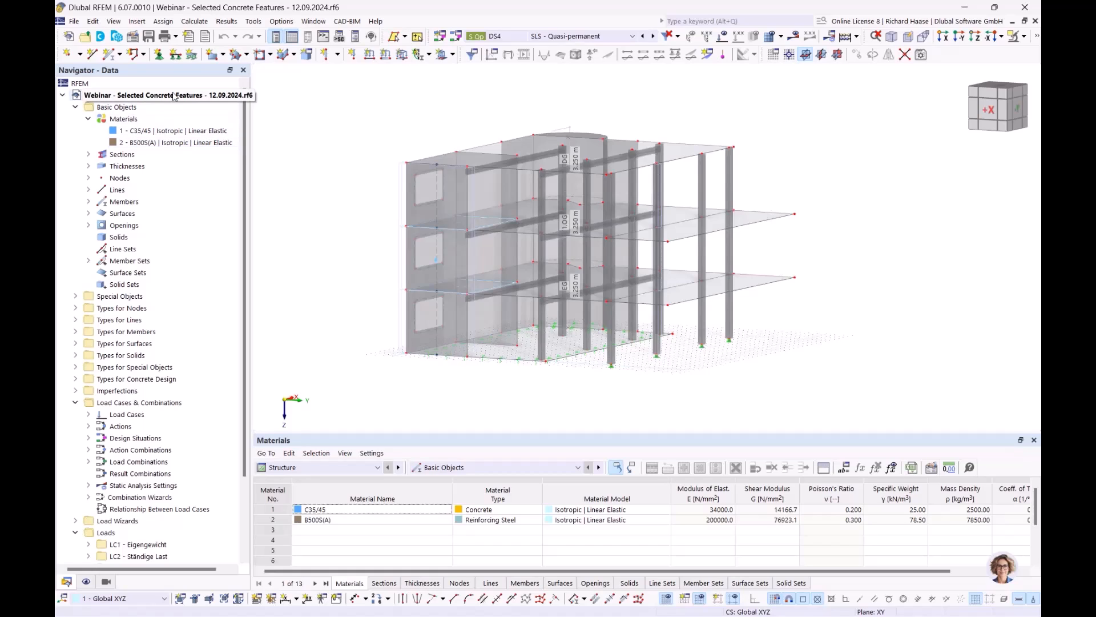
mouse_move(847, 303)
middle_mouse_down("ctrl")
mouse_move(826, 311)
mouse_move(865, 312)
middle_mouse_up("ctrl")
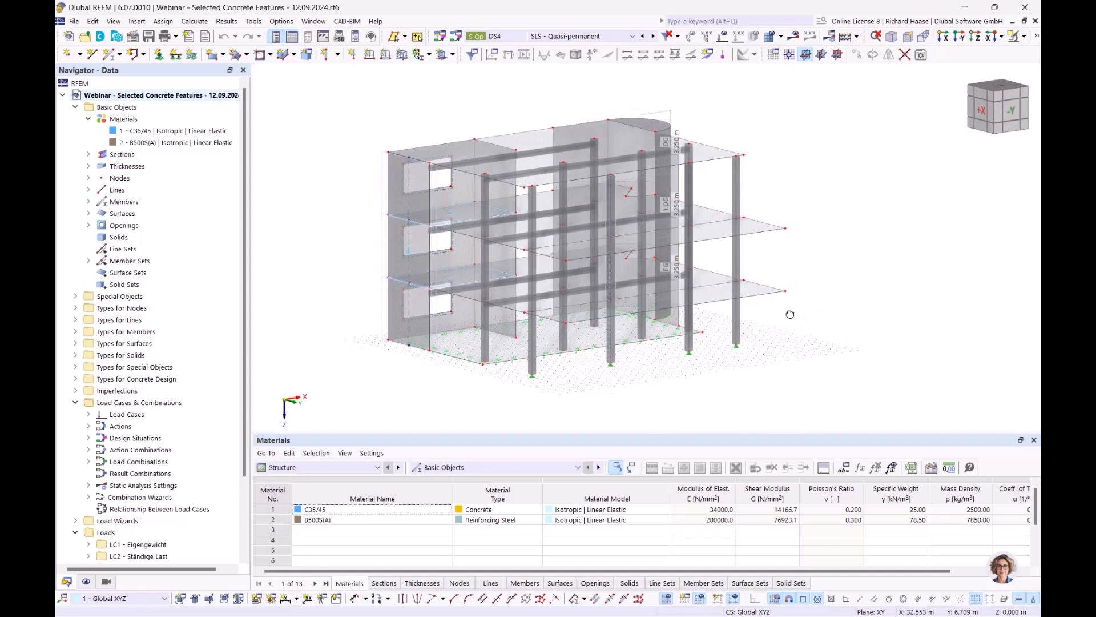
Step: Review the activated add-ons in the model's base data and close it without making changes
right_click(151, 98)
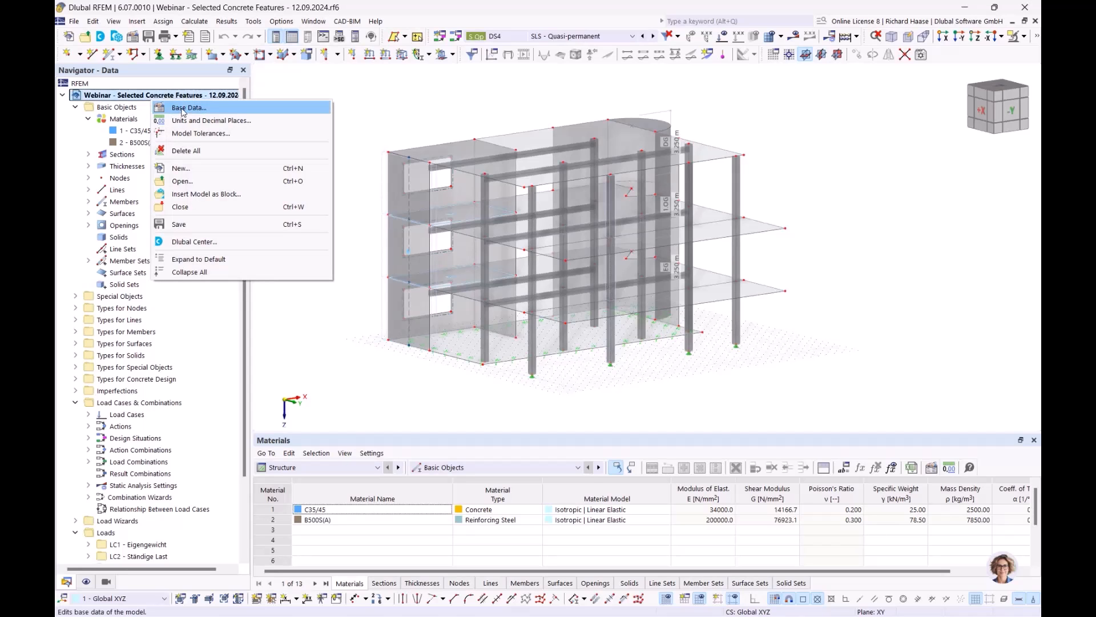
left_click(174, 109)
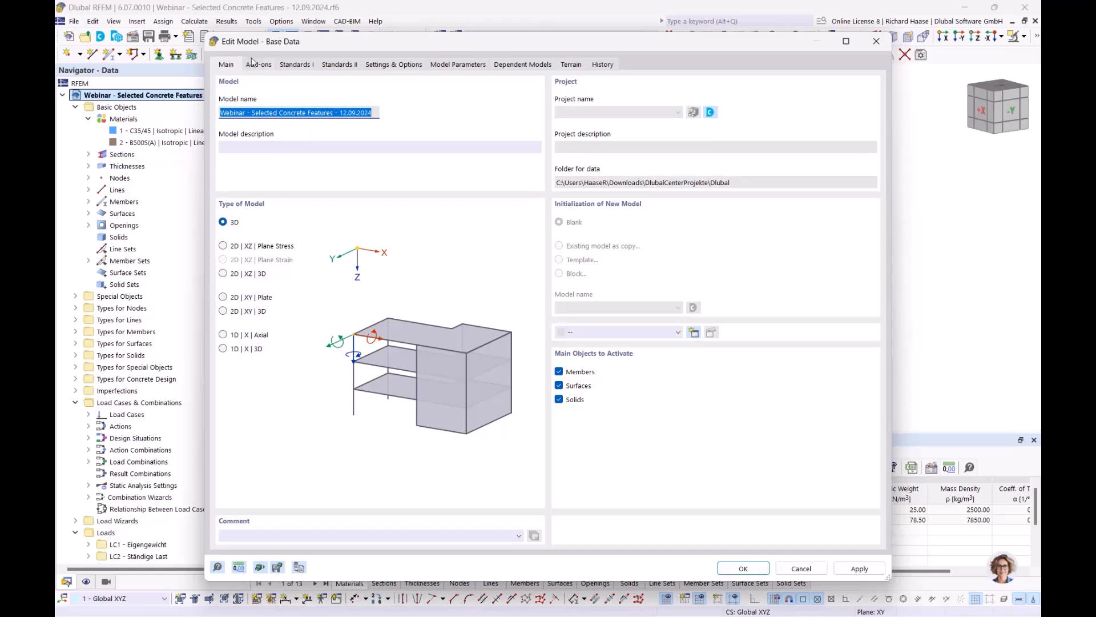
left_click(261, 66)
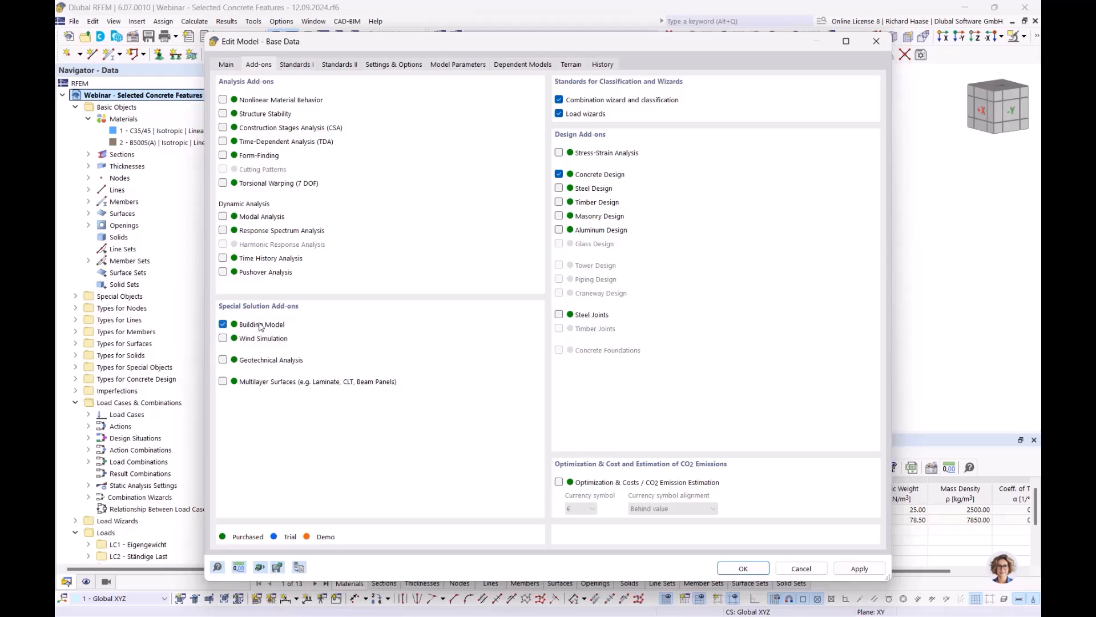
left_click(876, 42)
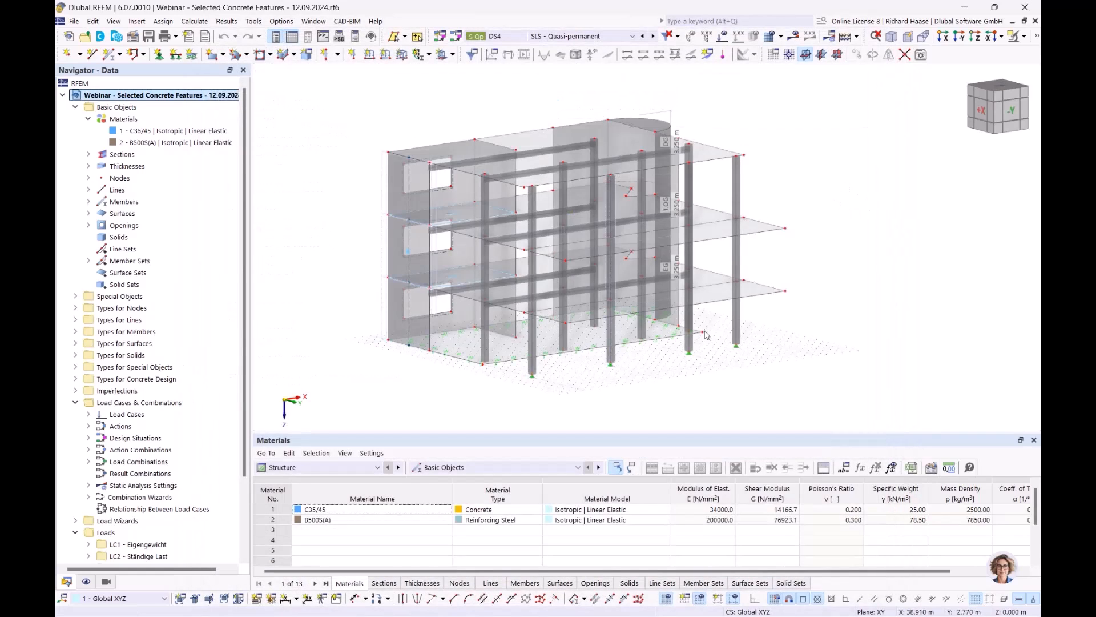
Step: In the Concrete Design input data, limit the objects to design to surface 18, excluding members, member sets, shear walls and nodes with punching
left_click(320, 471)
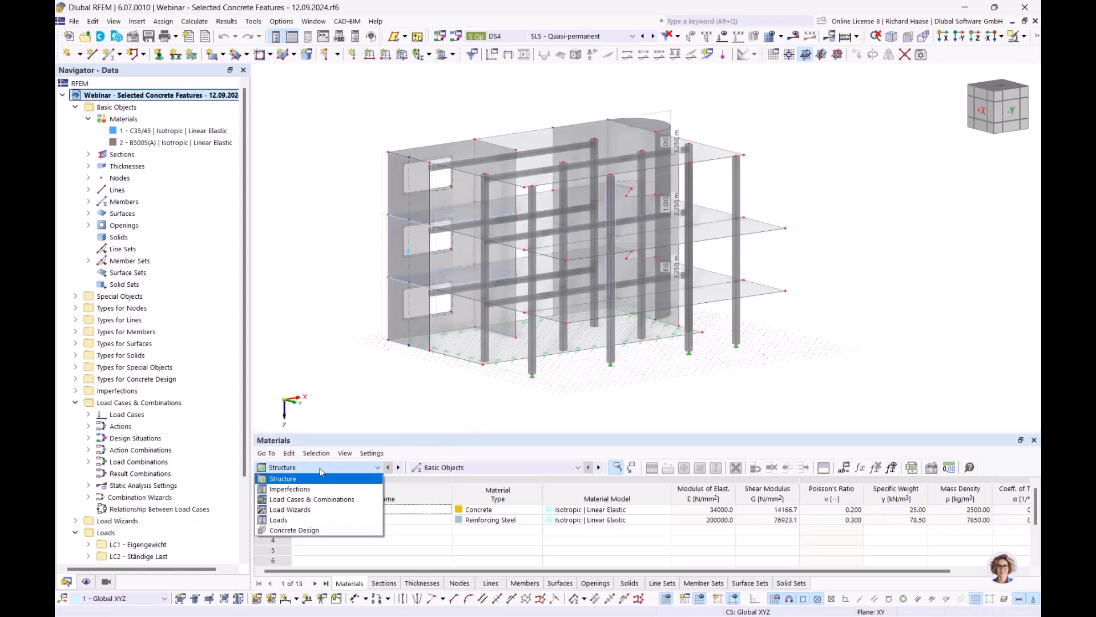
left_click(304, 531)
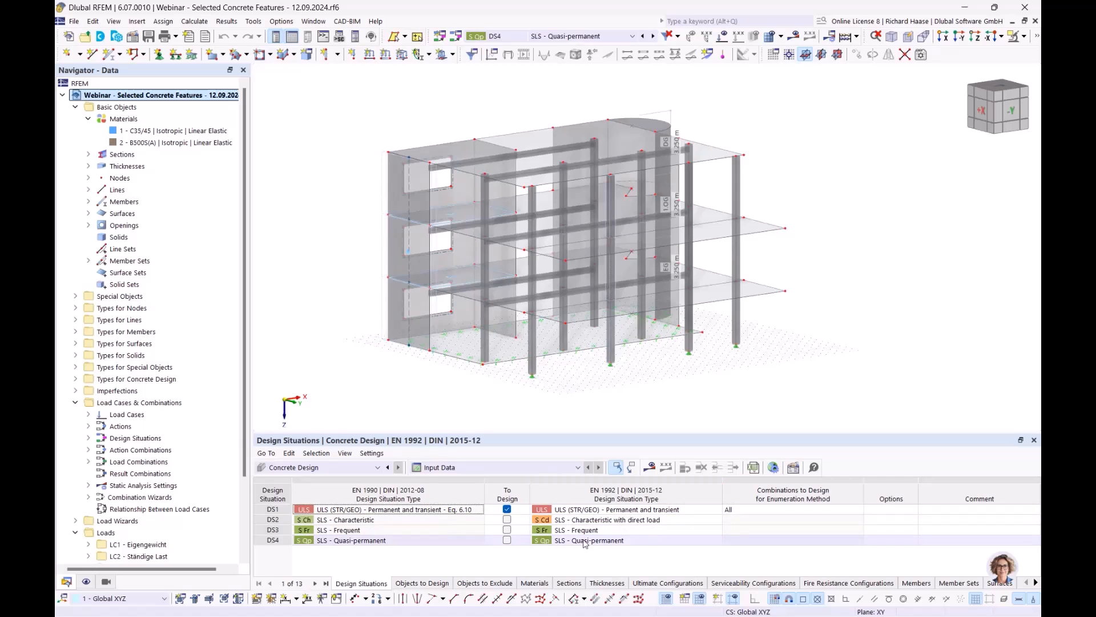
left_click(428, 583)
left_click(572, 509)
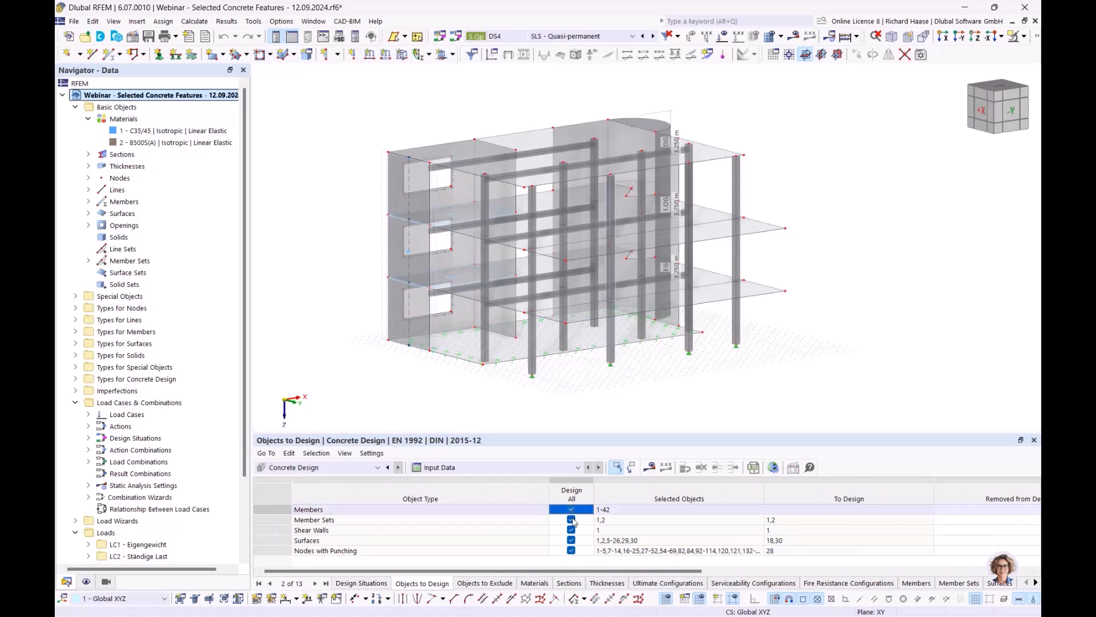
left_click(571, 509)
left_click(571, 519)
left_click(571, 530)
left_click(571, 550)
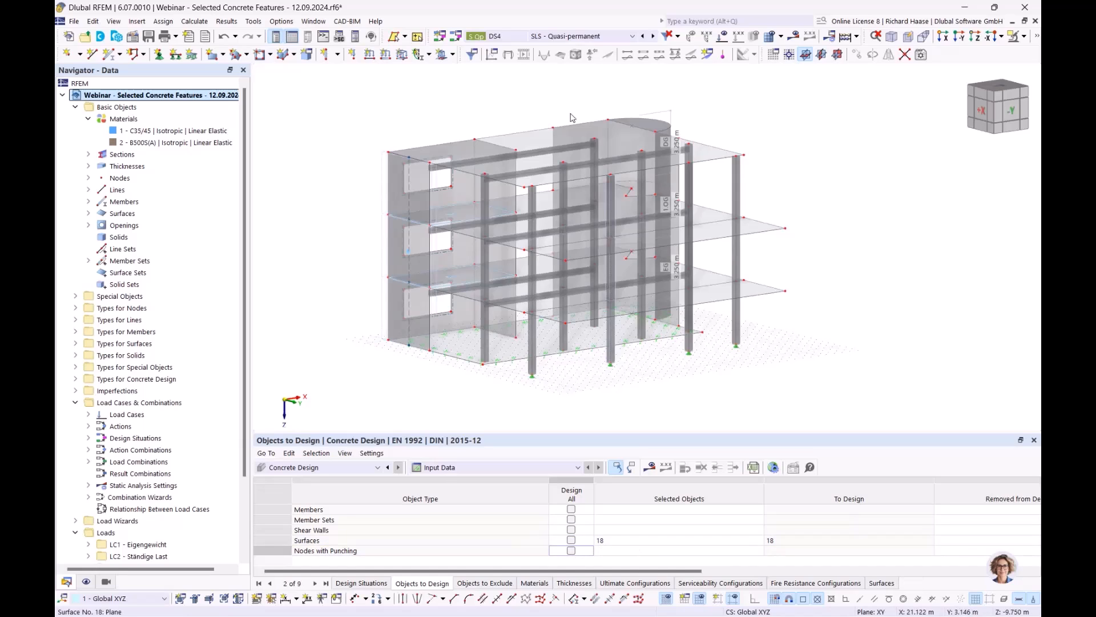
Step: Select the building's top slab and calculate the Concrete Design results
left_click(562, 142)
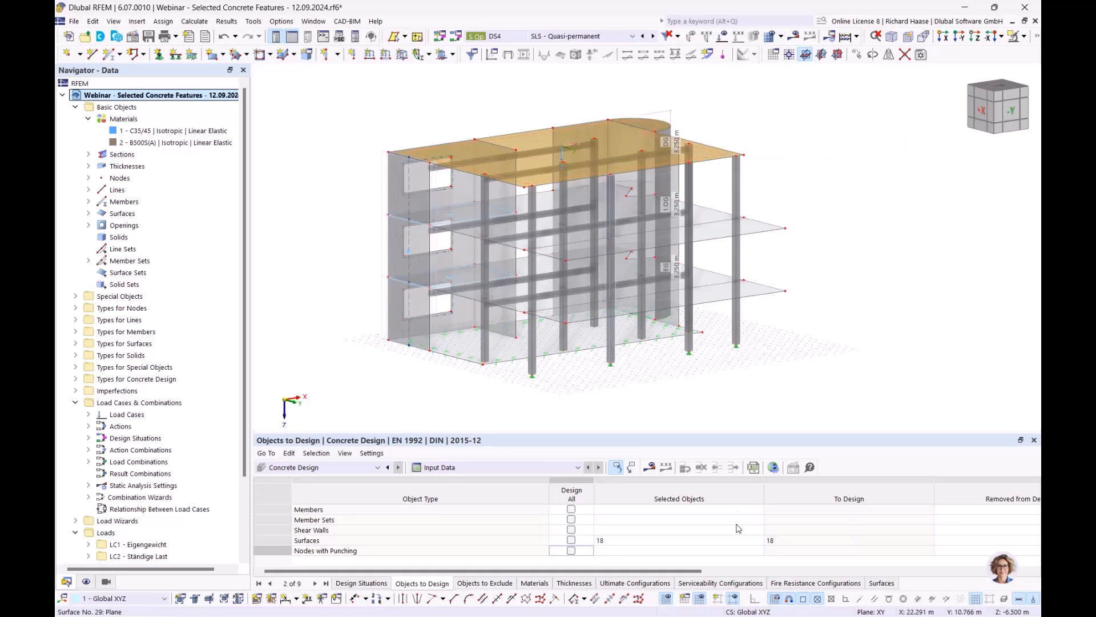
left_click(651, 467)
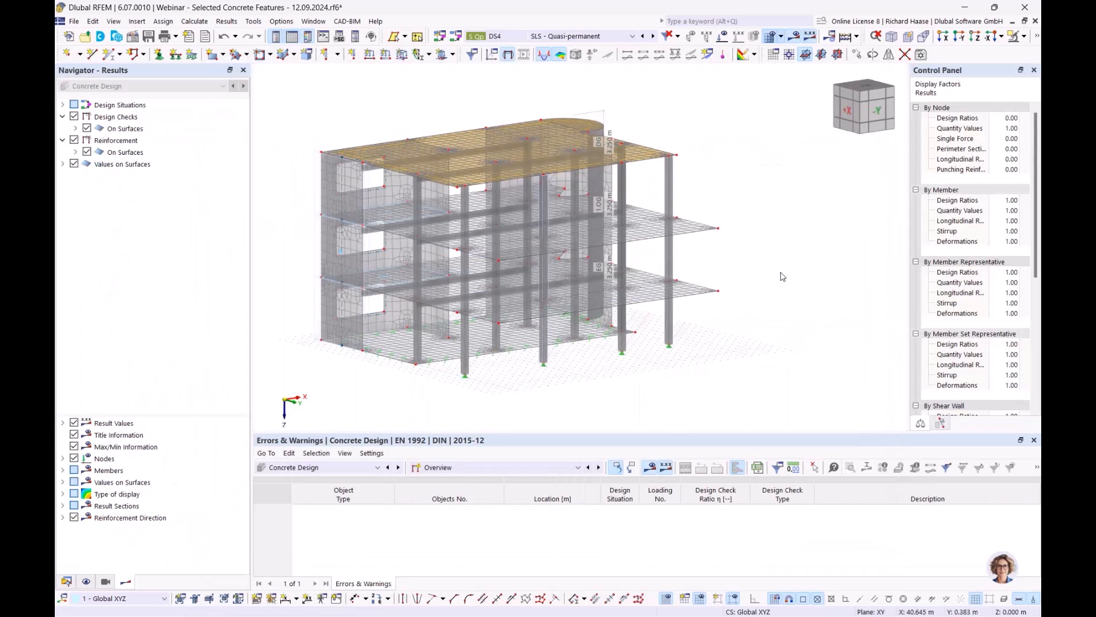
Step: Open the bottom surface reinforcement (No. 4) assigned to the top slab, surface 18
middle_click_drag(747, 229, 754, 271, "ctrl")
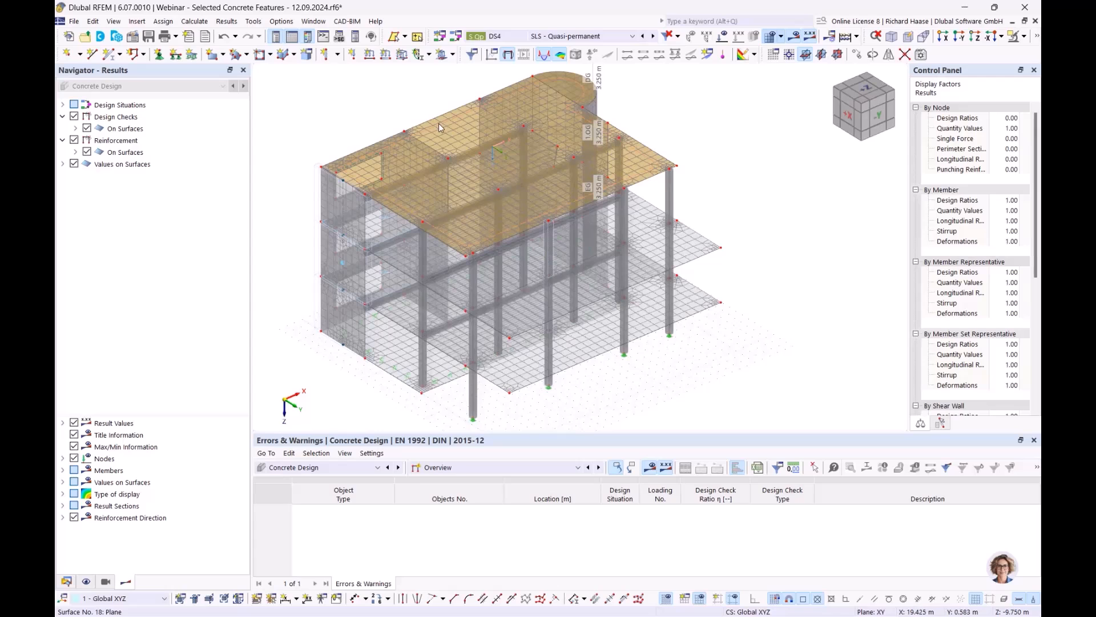
middle_click_drag(437, 123, 441, 128, "ctrl")
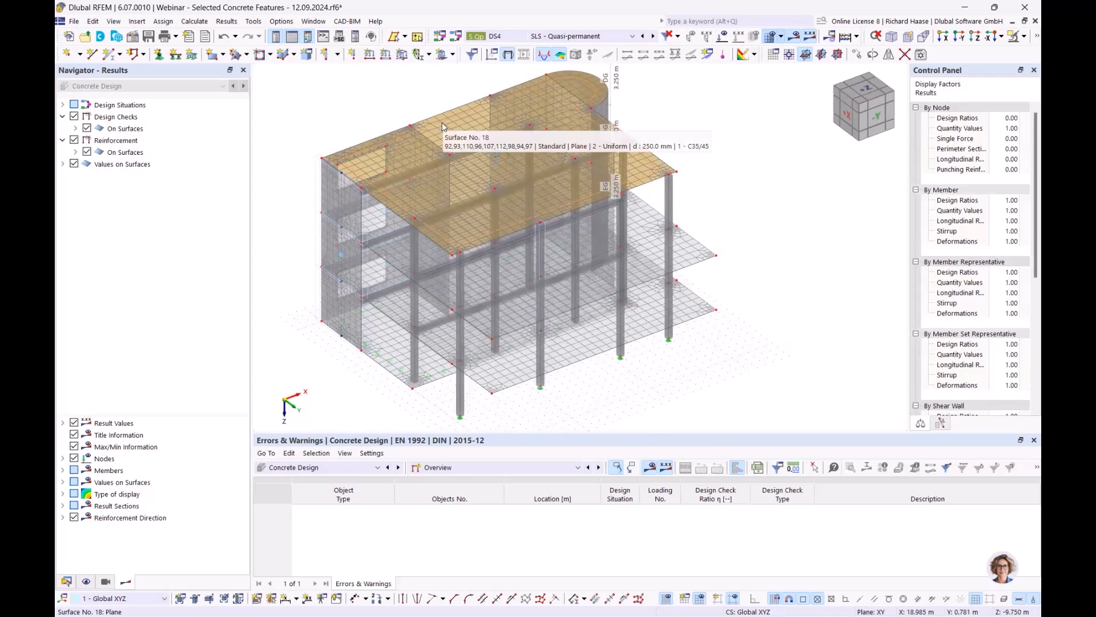
double_click(442, 122)
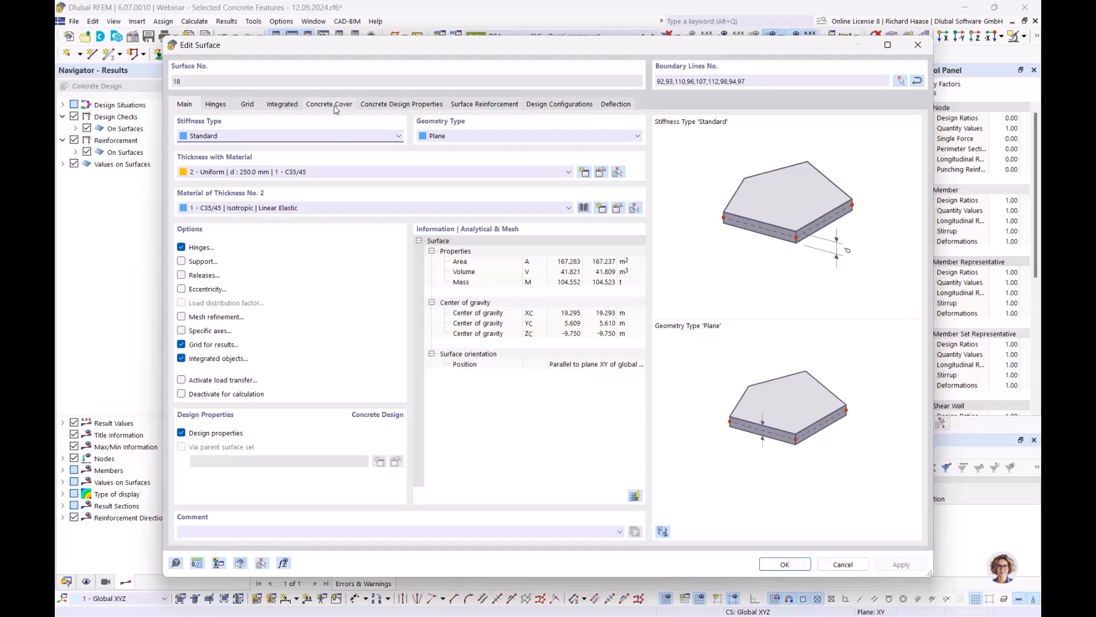
left_click(497, 105)
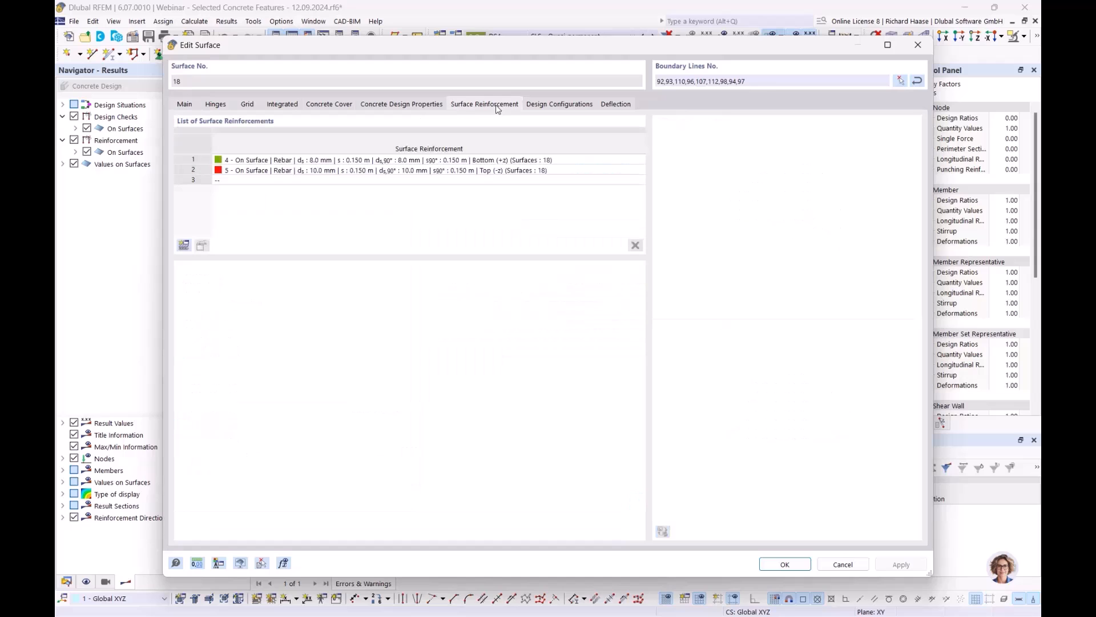
left_click(246, 161)
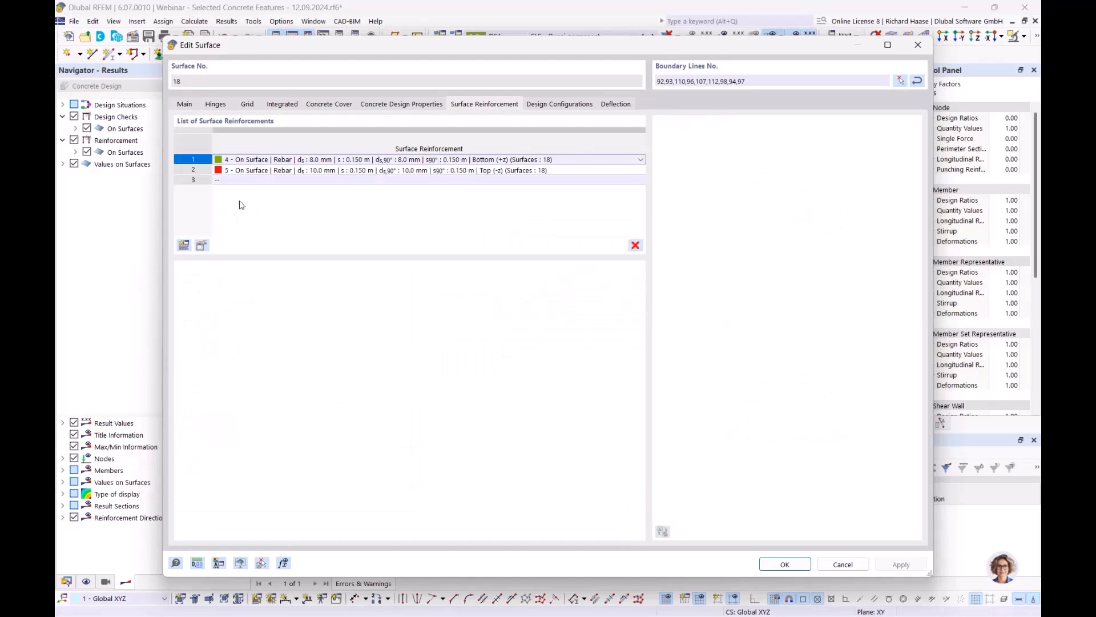
left_click(203, 245)
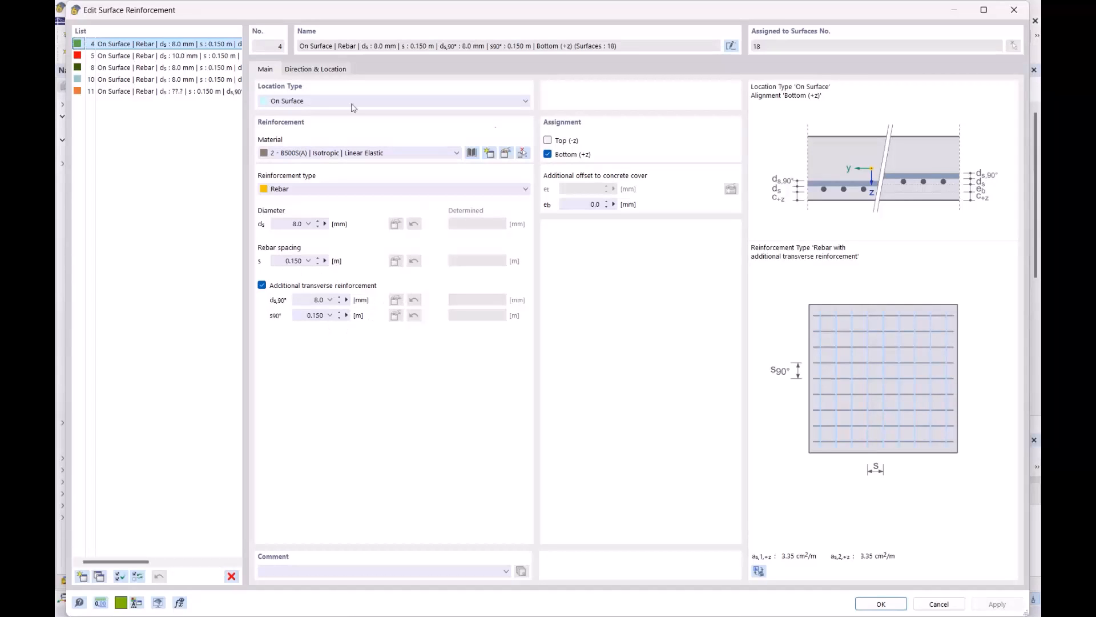
Step: Compare the slab's top and bottom surface reinforcements, check the available location types, and close both dialogs without changes
left_click(167, 57)
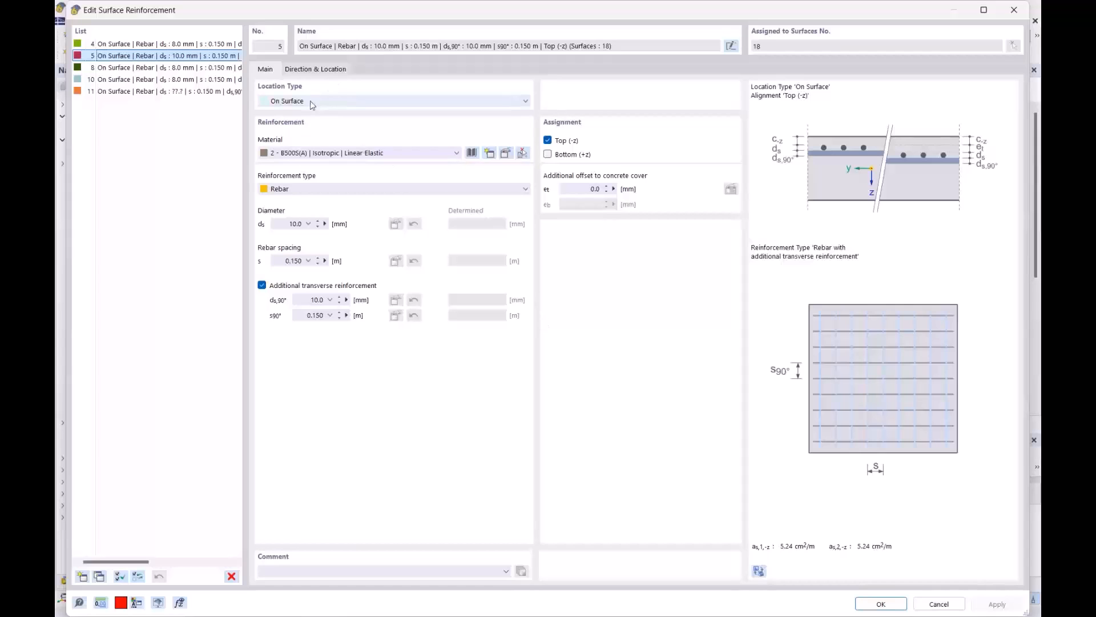
left_click(186, 44)
left_click(188, 55)
left_click(324, 103)
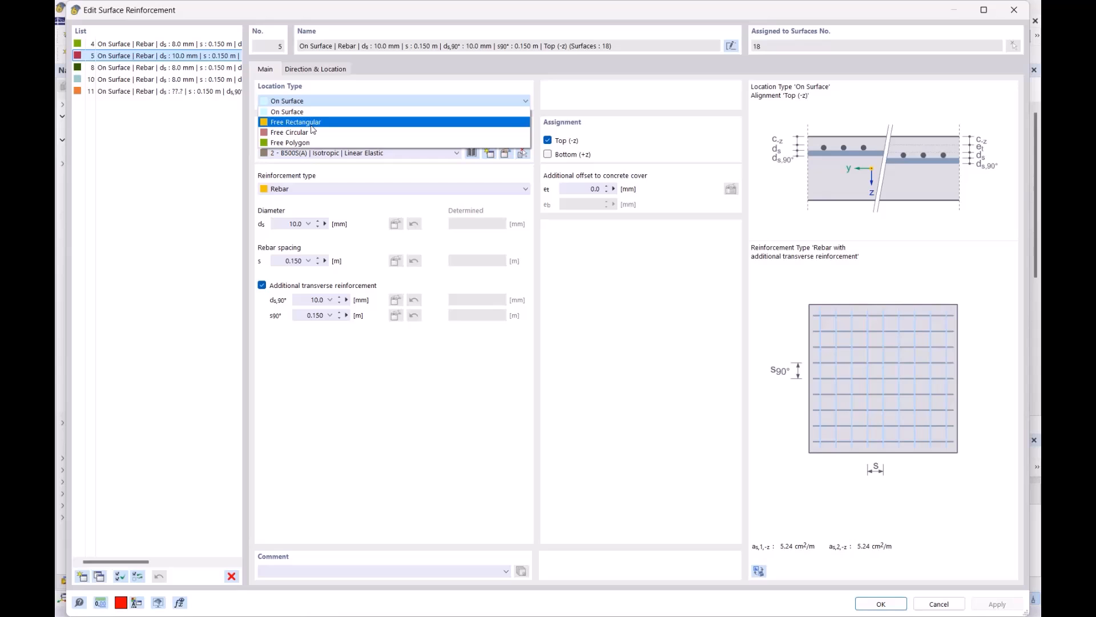
left_click(367, 365)
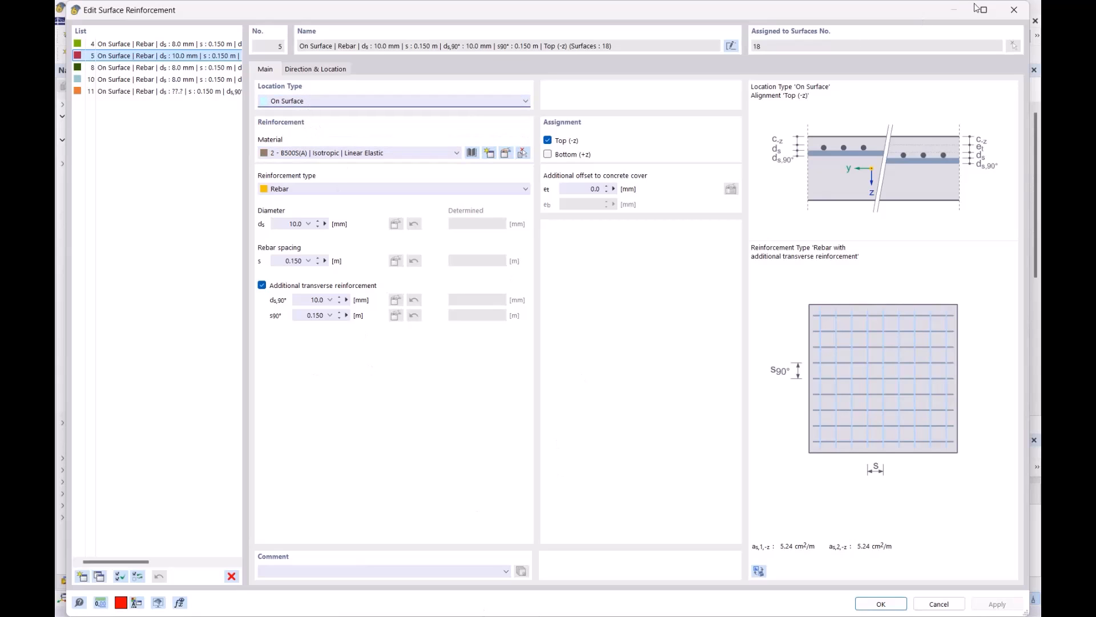
left_click(1010, 9)
left_click(913, 49)
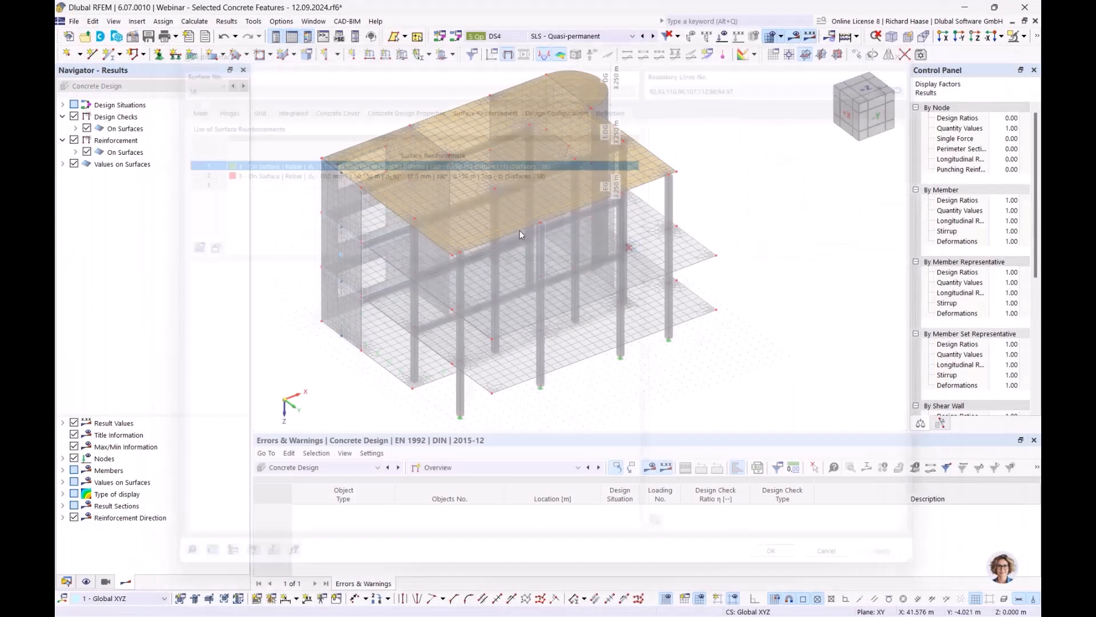
Step: Find the longitudinal surface reinforcement entries in the display settings for concrete design types and deselect the top slab
left_click(88, 581)
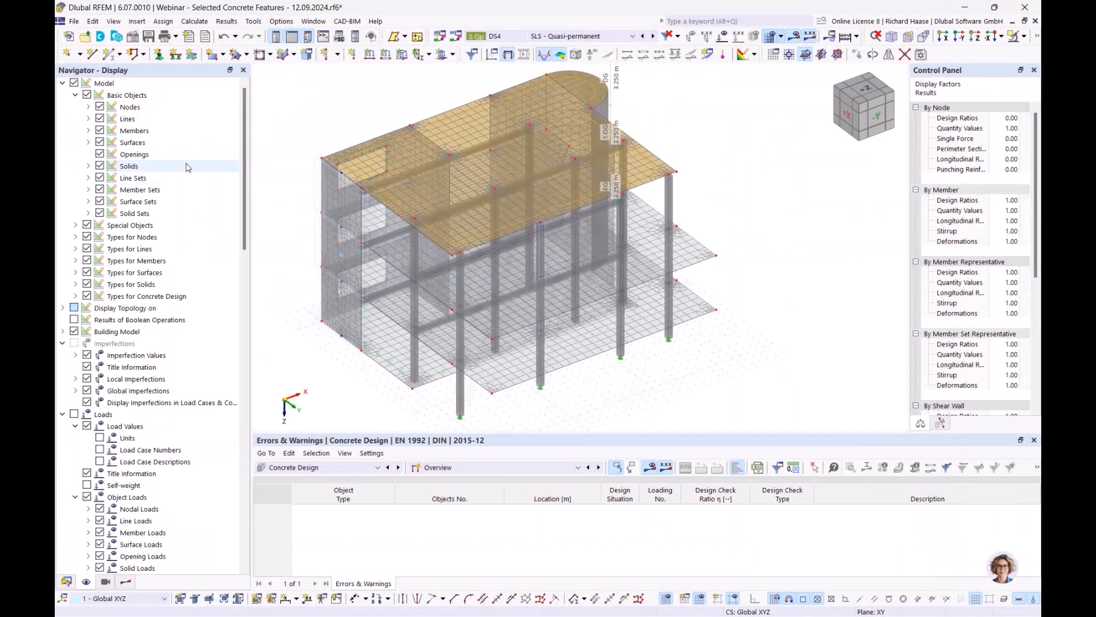
left_click(75, 296)
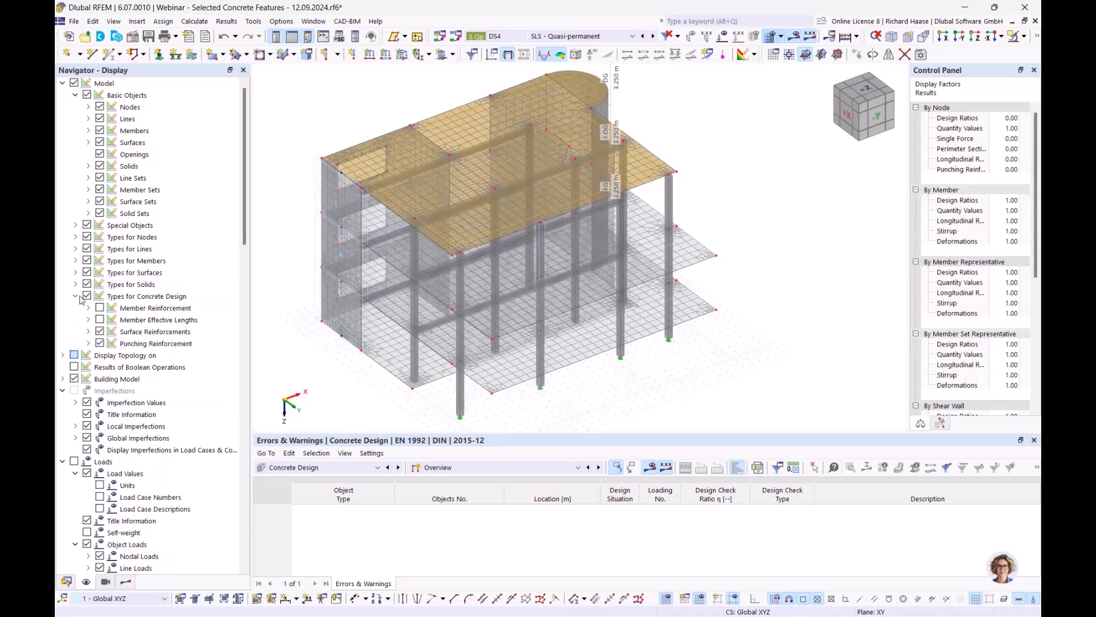
left_click(88, 332)
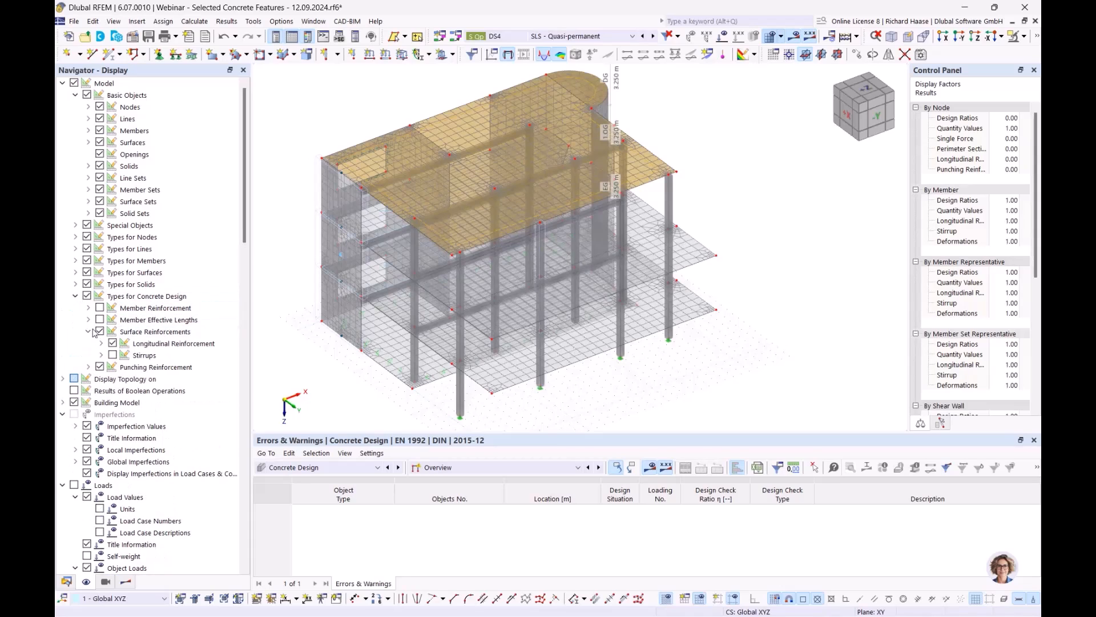
left_click(101, 344)
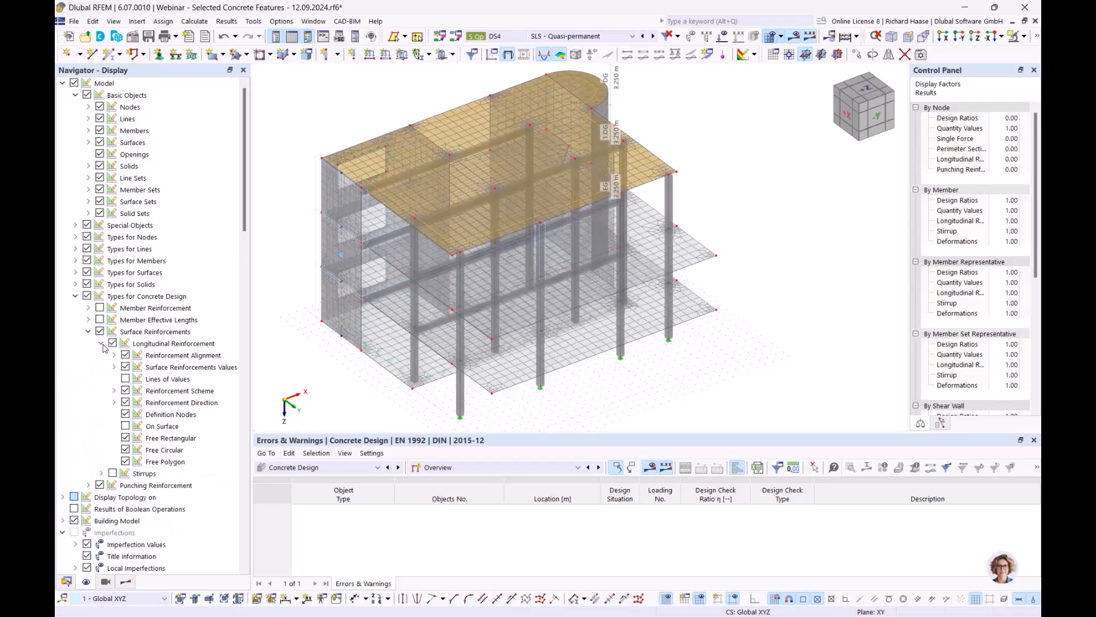
left_click(102, 343)
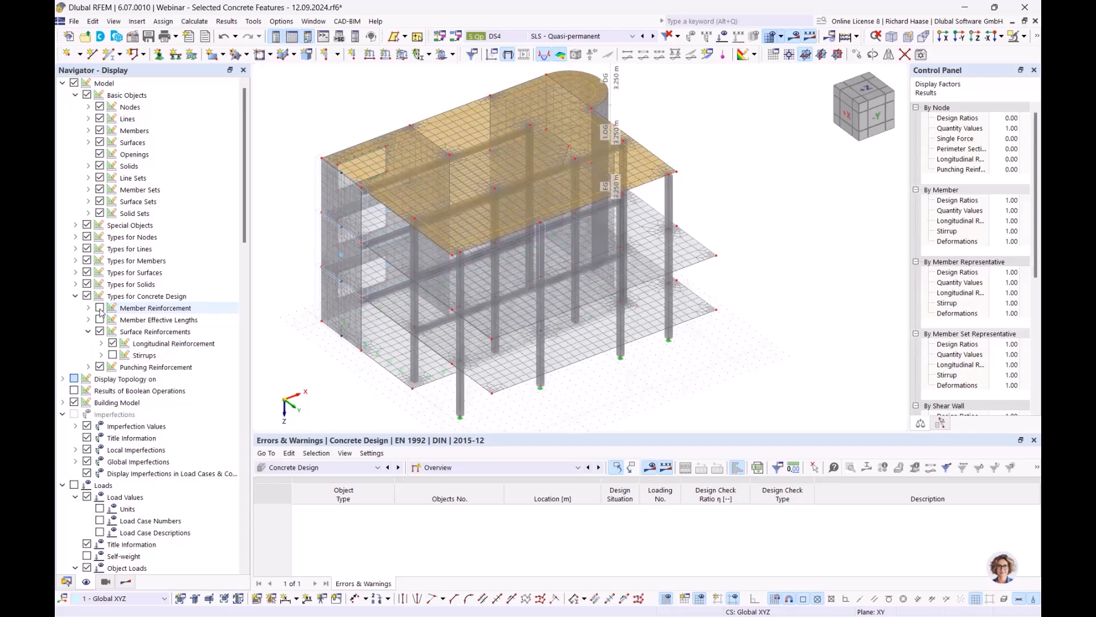
left_click(692, 139)
middle_click_drag(529, 179, 556, 161, "ctrl")
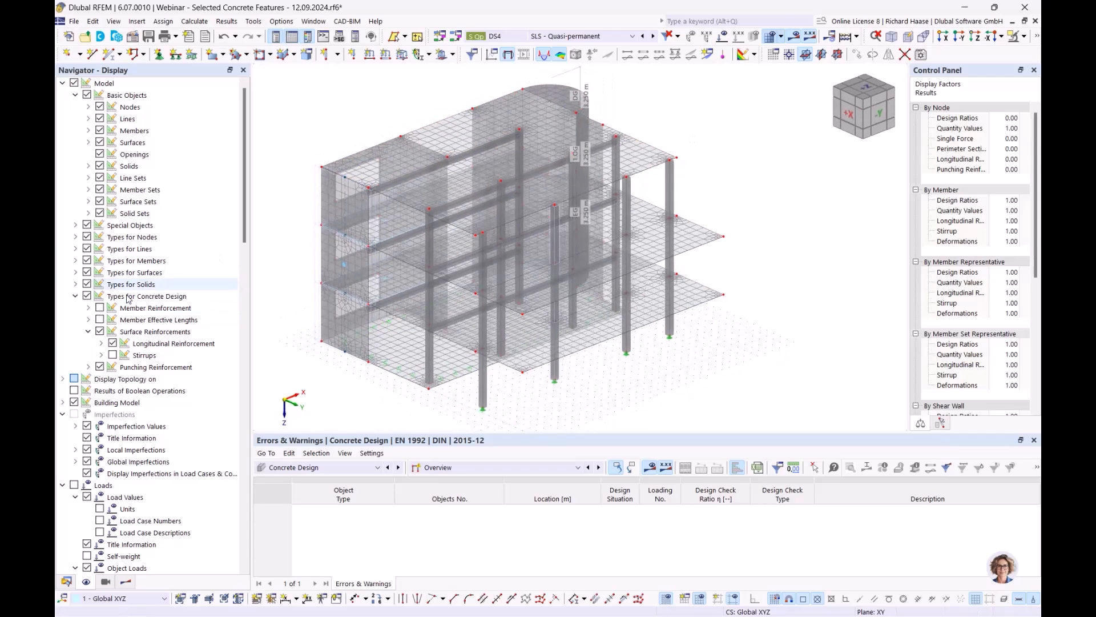
Step: Switch the building model to a wireframe display
left_click(153, 331)
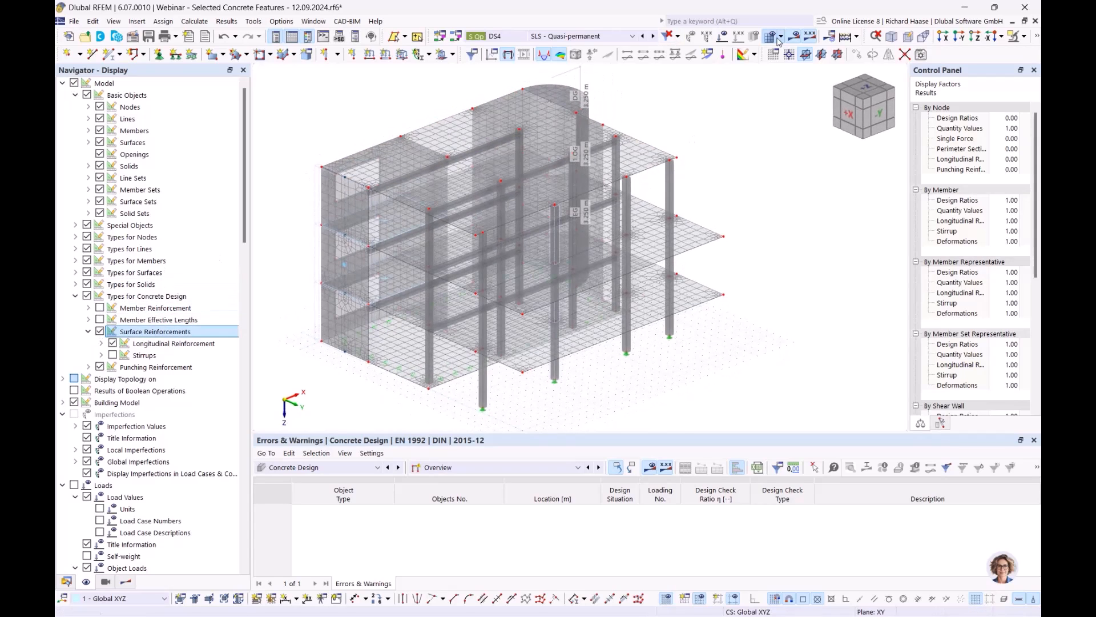
left_click(1038, 37)
left_click(877, 52)
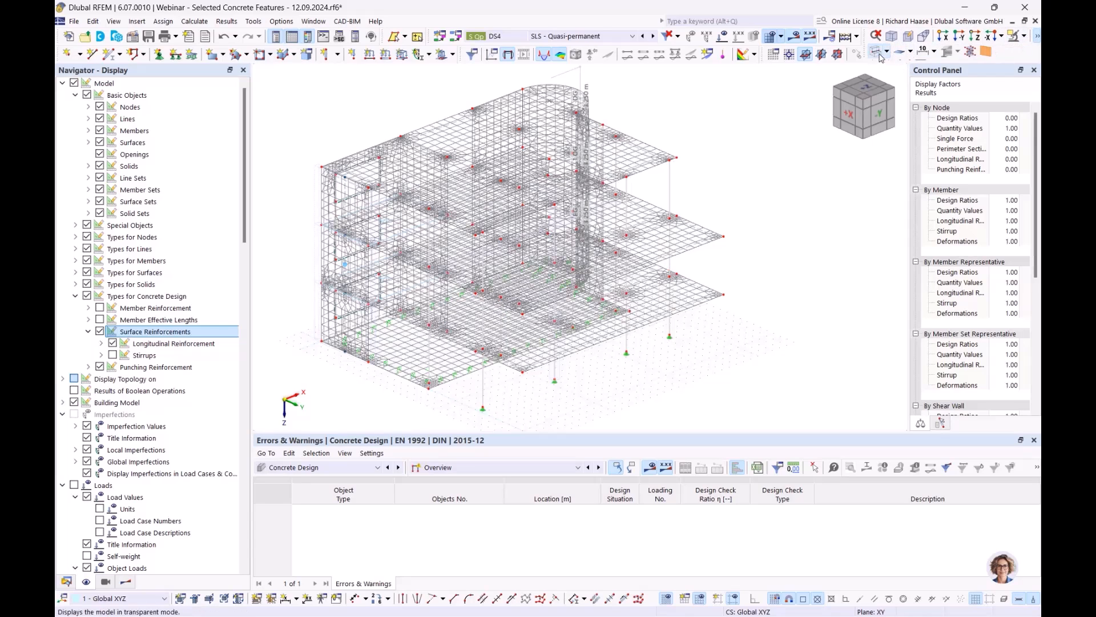
Step: Turn on the graphical display of longitudinal surface reinforcements with the On Surface location type
left_click(113, 345)
left_click(101, 343)
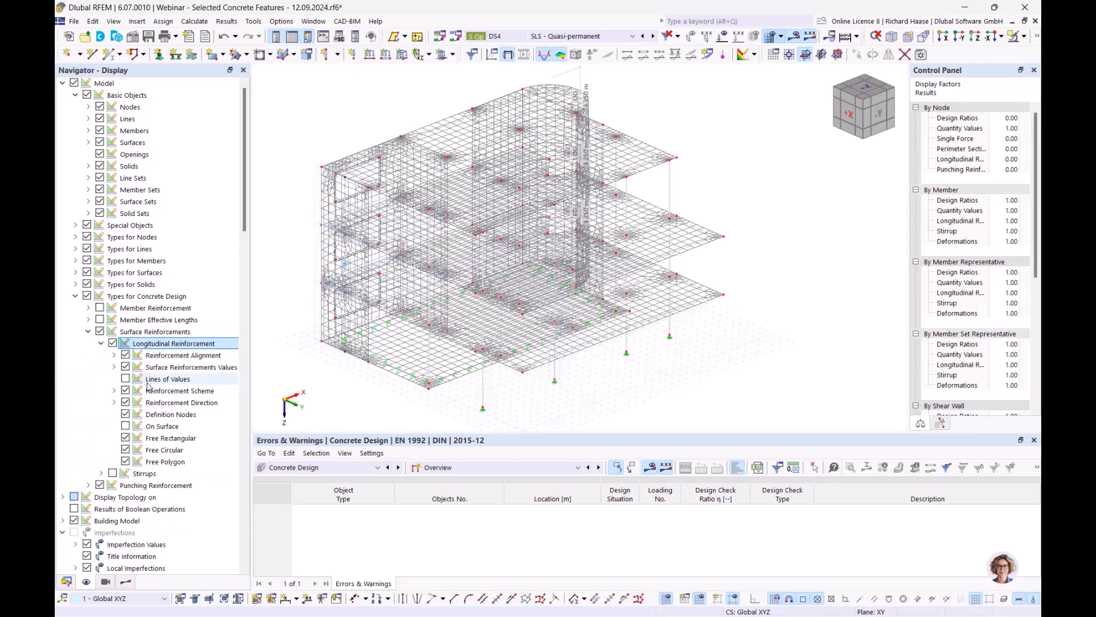
left_click(114, 355)
left_click(114, 355)
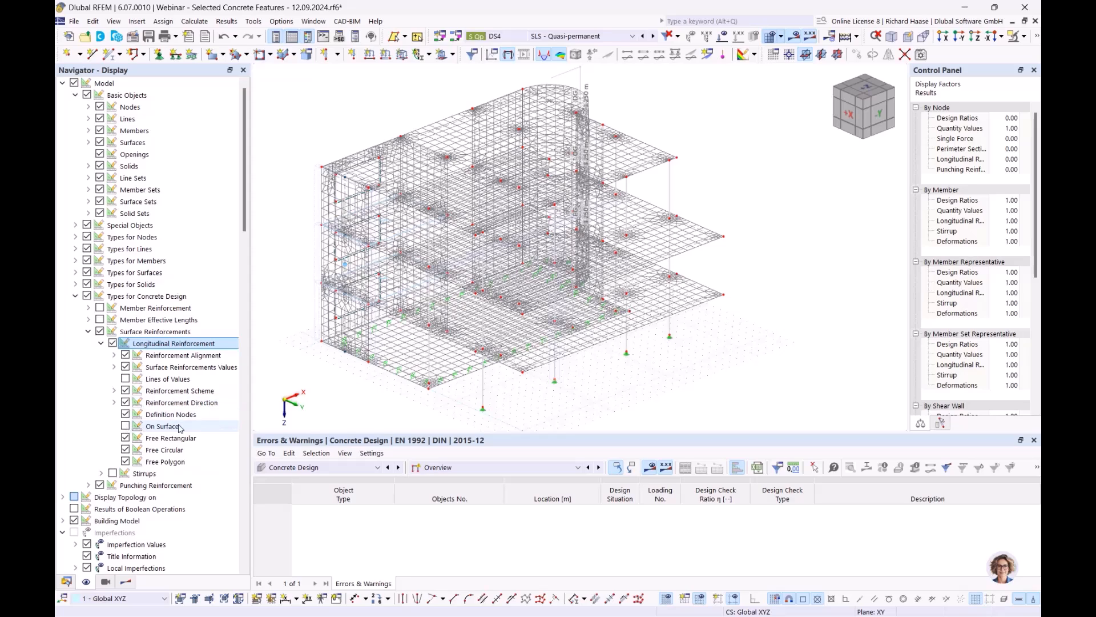
left_click(161, 428)
left_click(126, 426)
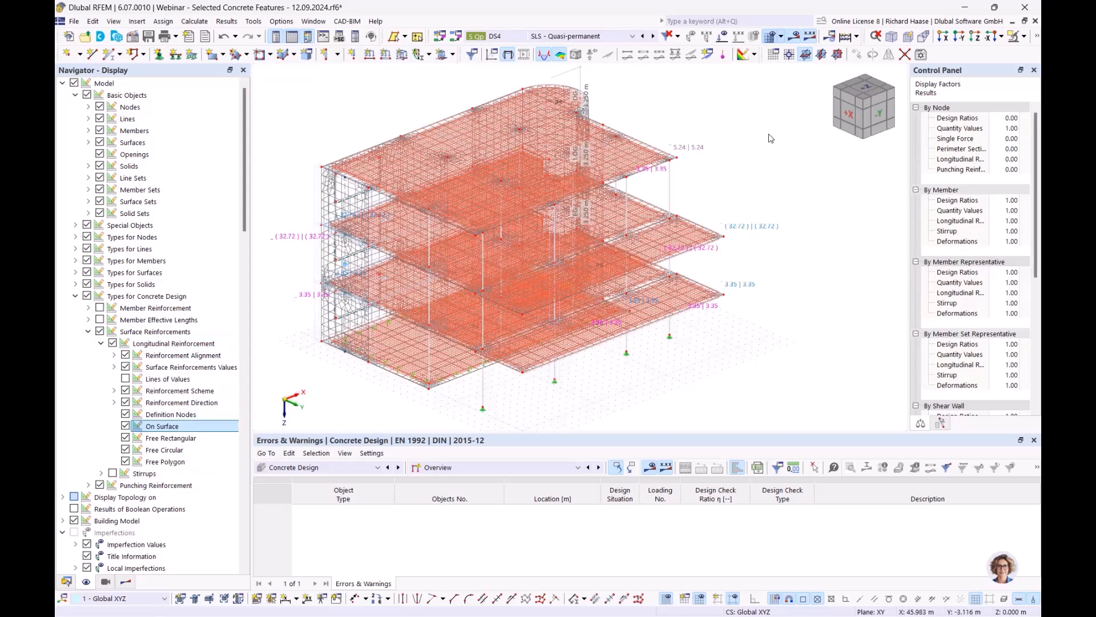
Step: Select surface 18 among the model's surfaces and isolate it in visibility mode
scroll(707, 177, "up", 5)
scroll(706, 177, "up", 3)
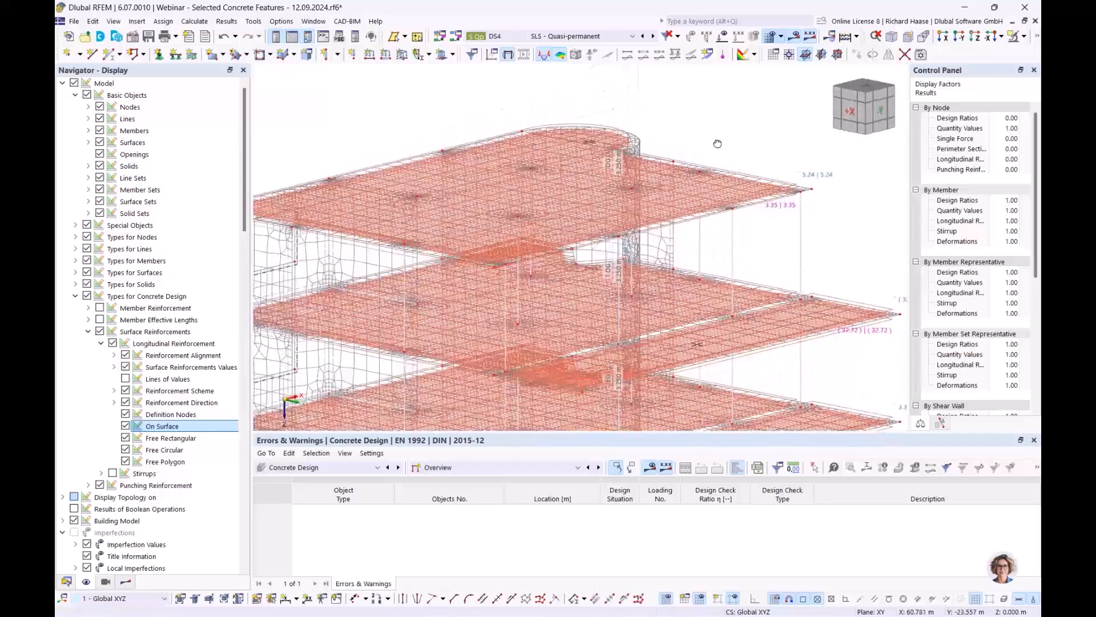
scroll(691, 169, "up", 2)
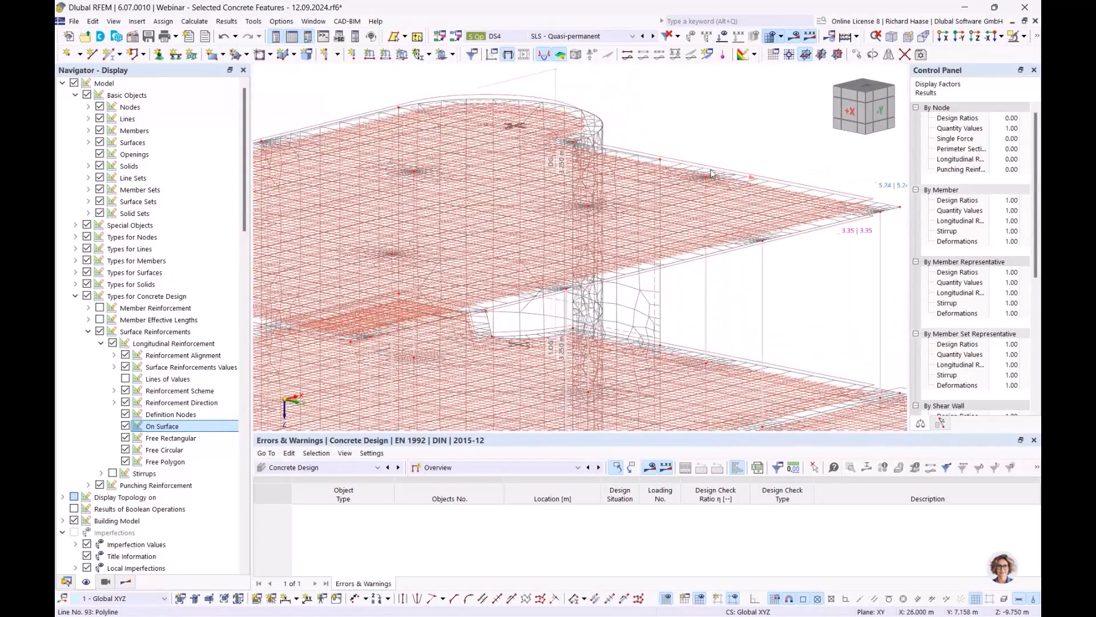
scroll(711, 172, "down", 5)
left_click(66, 581)
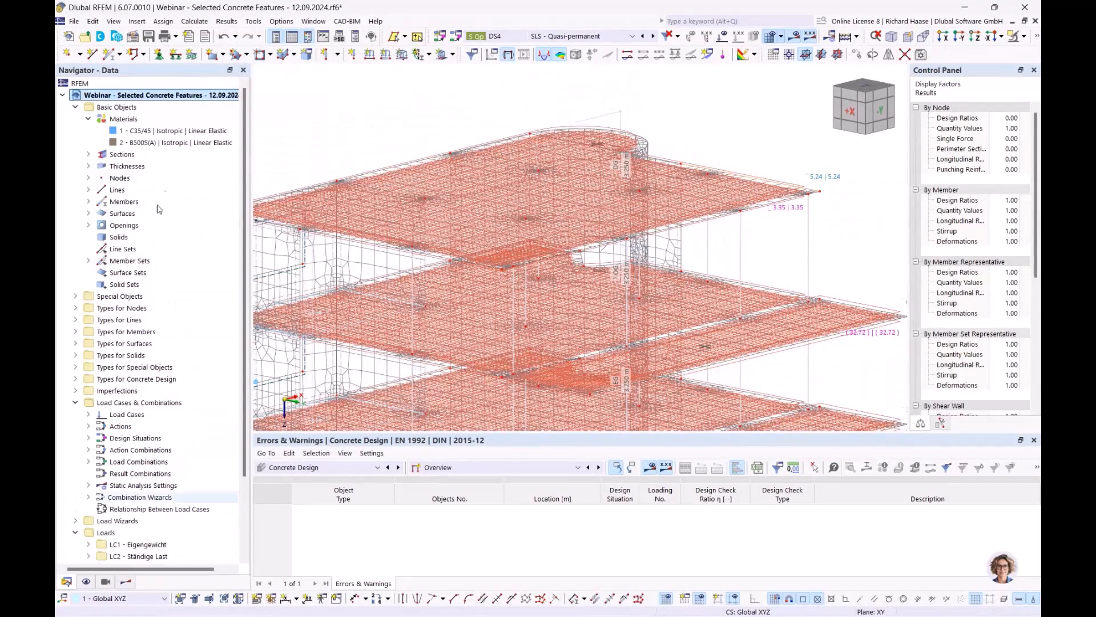
left_click(108, 216)
left_click(88, 213)
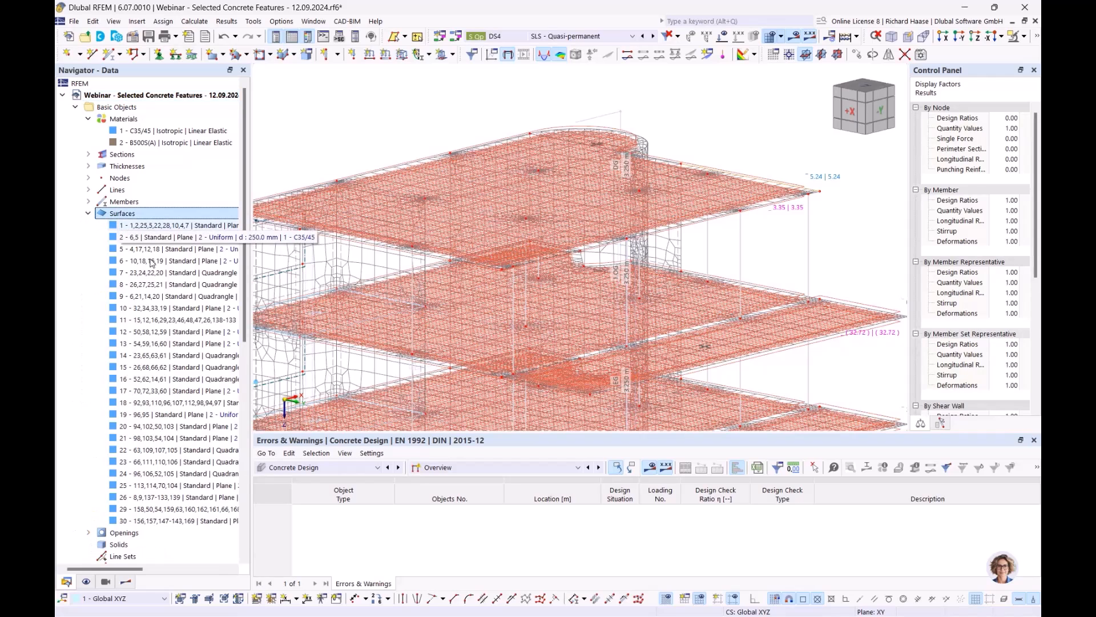
left_click(145, 405)
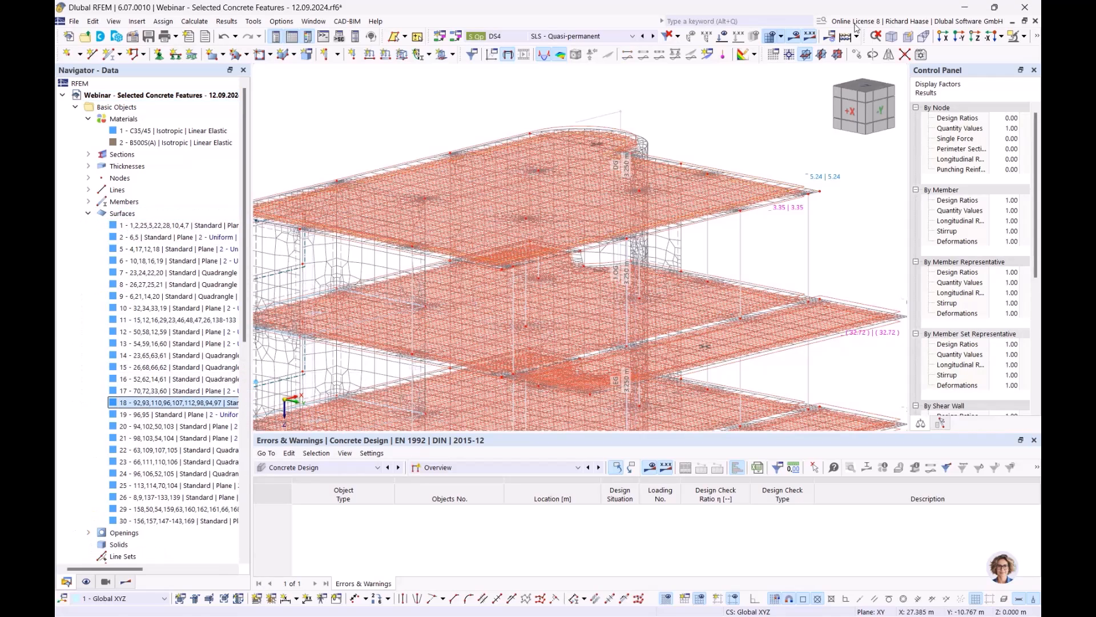
left_click(1014, 36)
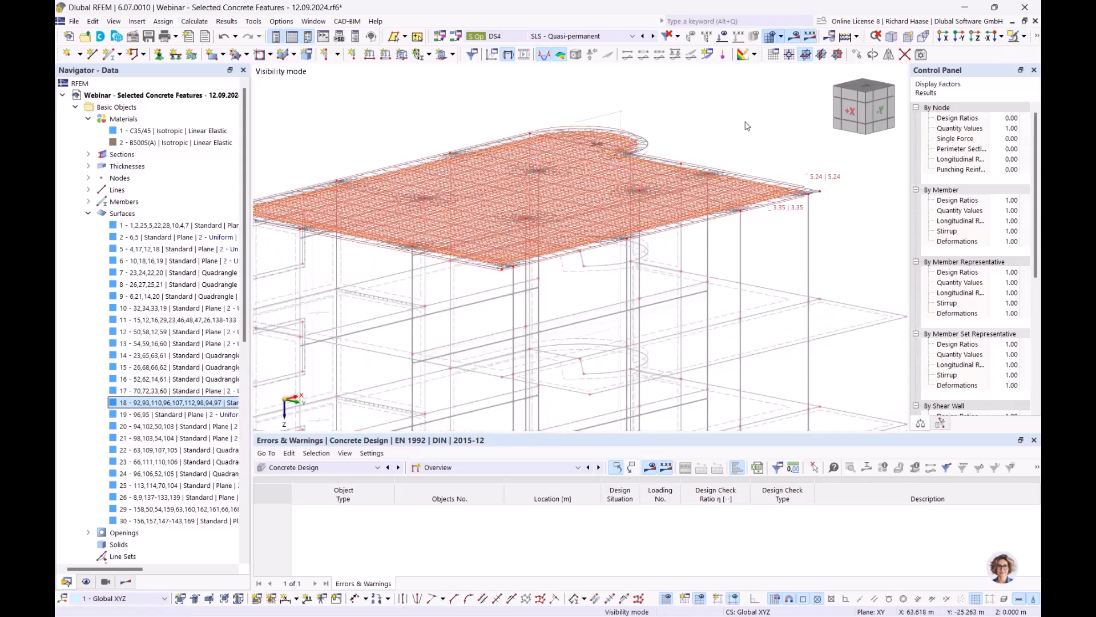
Step: Inspect the reinforcement layers of the isolated top slab, and turn off the display of Types for Concrete Design
middle_click_drag(713, 146, 682, 169, "ctrl")
scroll(635, 130, "up", 6)
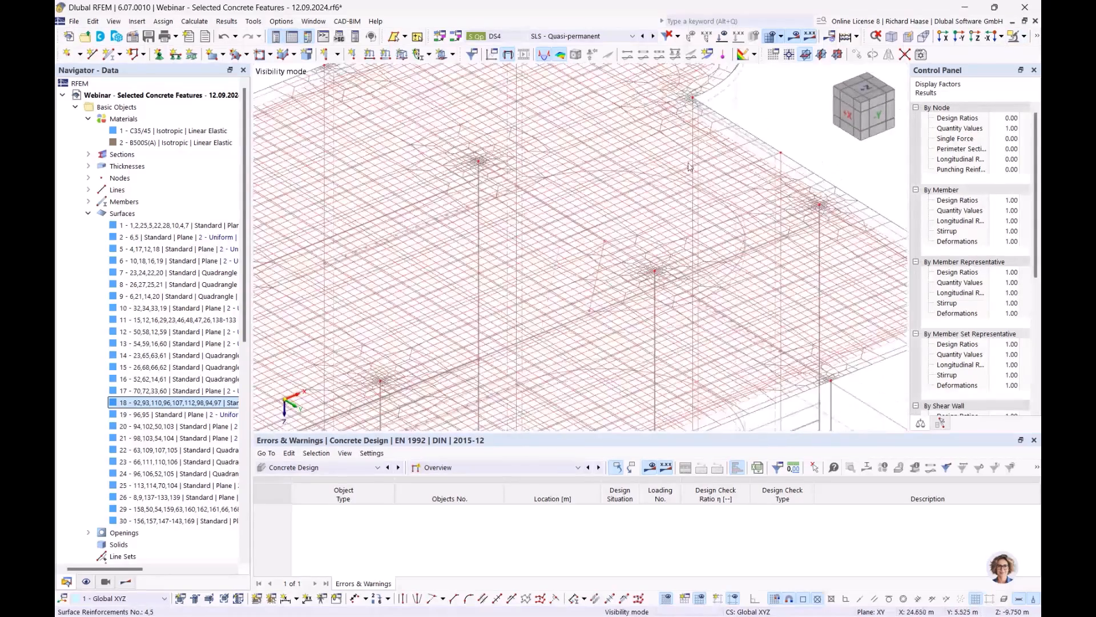
scroll(720, 157, "down", 5)
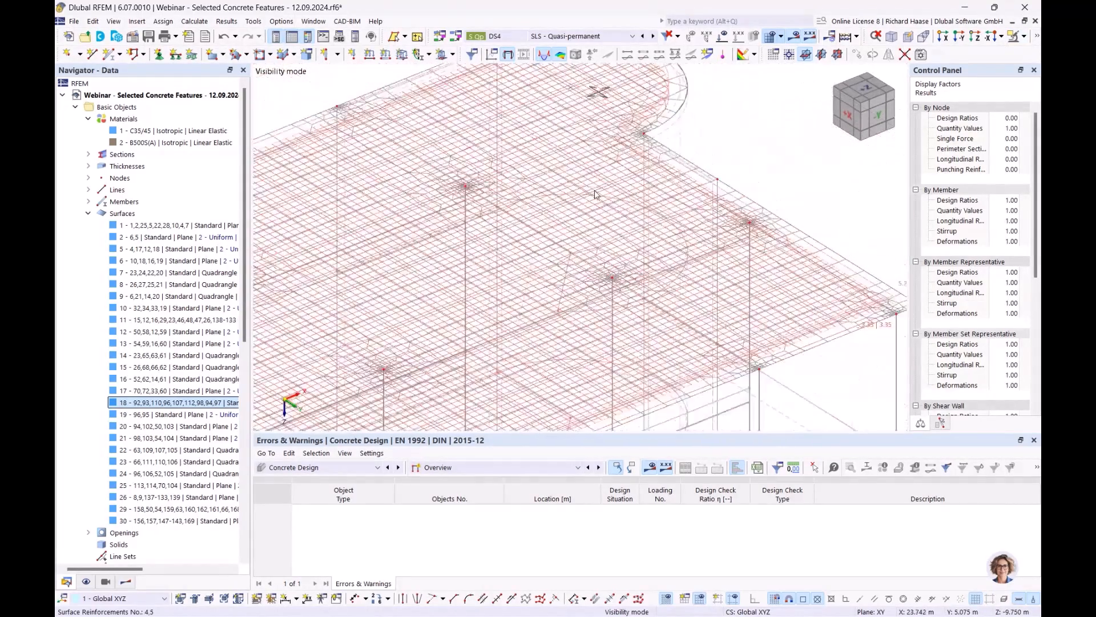
middle_click_drag(732, 139, 740, 133)
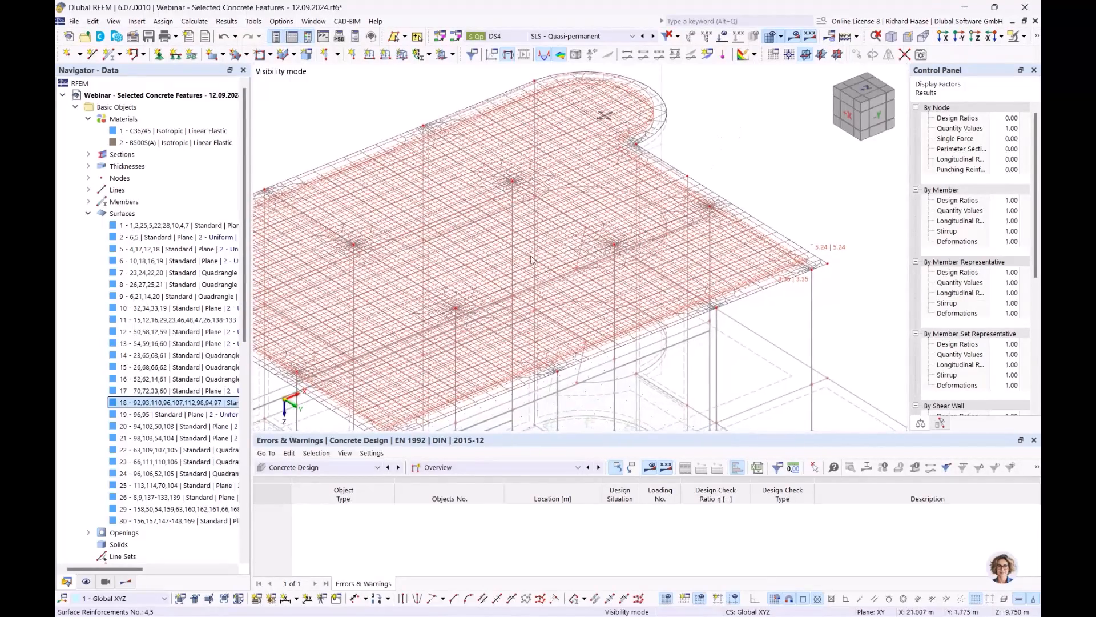
middle_click_drag(748, 185, 714, 281, "ctrl")
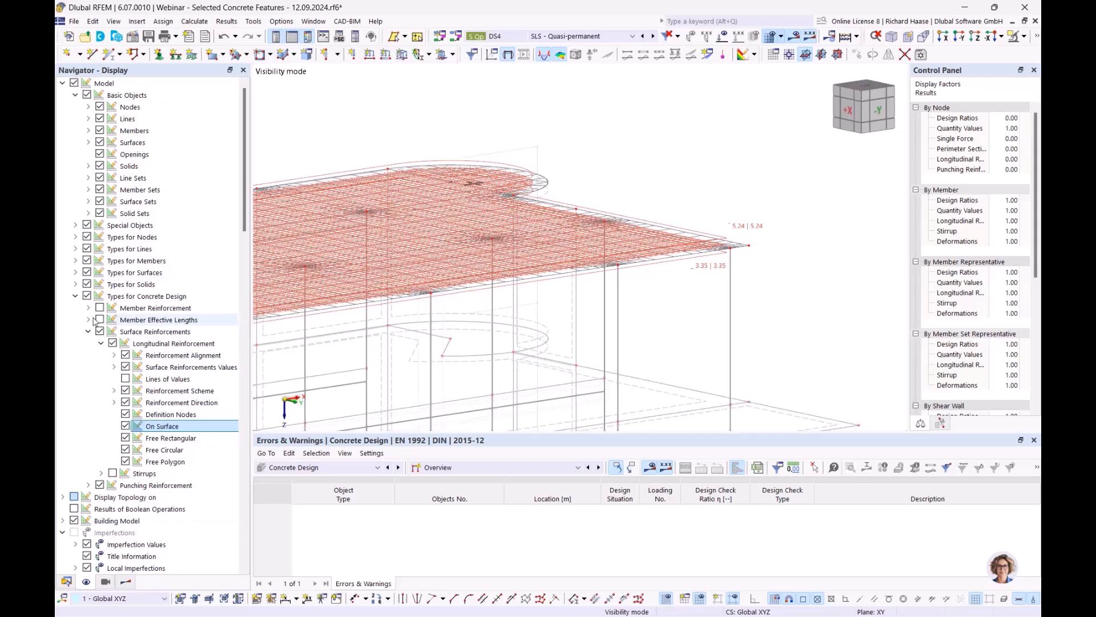
left_click(87, 296)
middle_click_drag(602, 204, 595, 294, "ctrl")
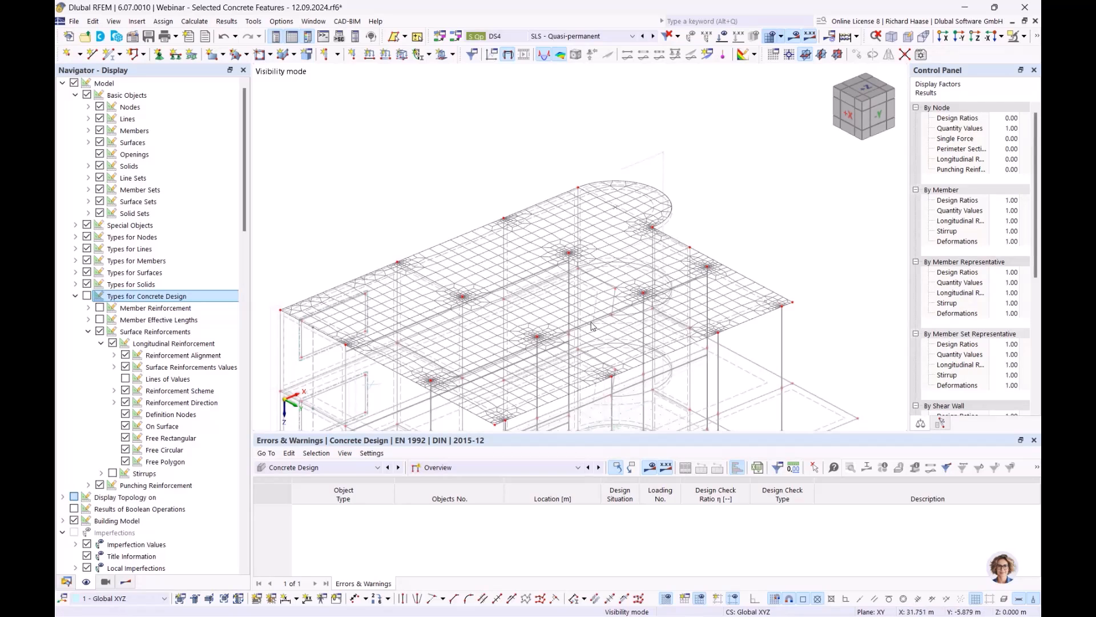
Step: Review the required, provided and not covered reinforcement categories in the Concrete Design results on surfaces
left_click(66, 581)
middle_click_drag(657, 362, 630, 287)
left_click(468, 467)
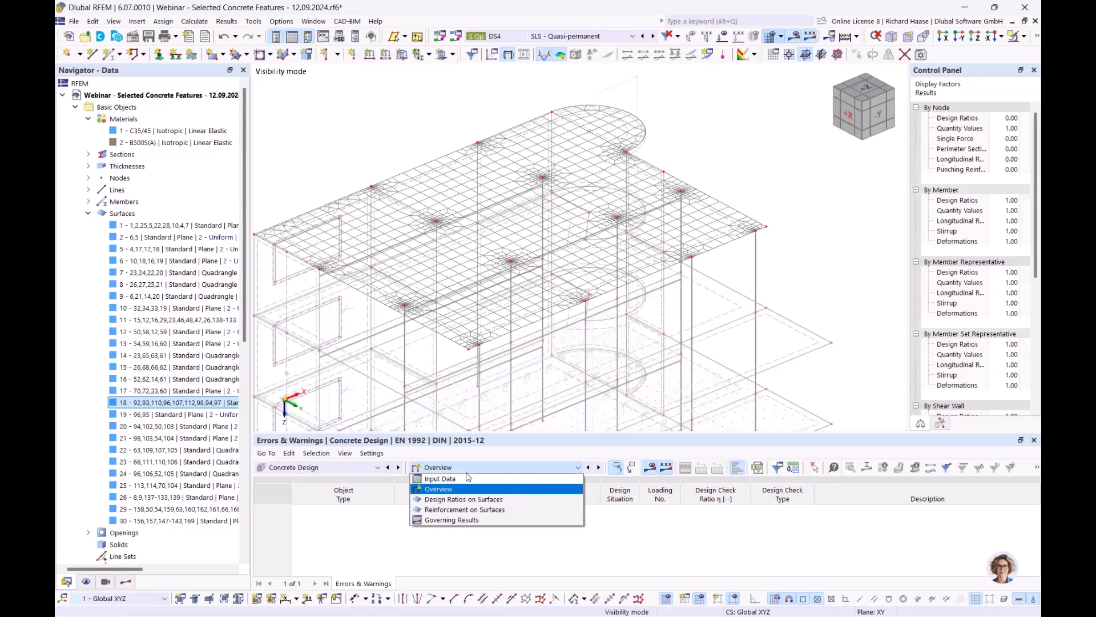
left_click(127, 582)
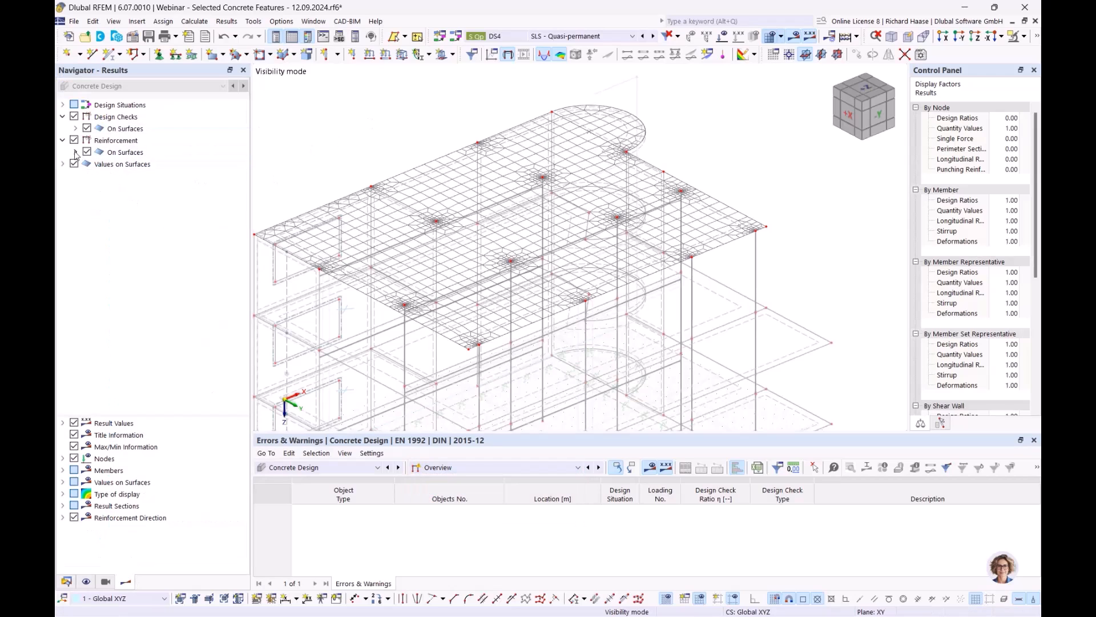
left_click(125, 152)
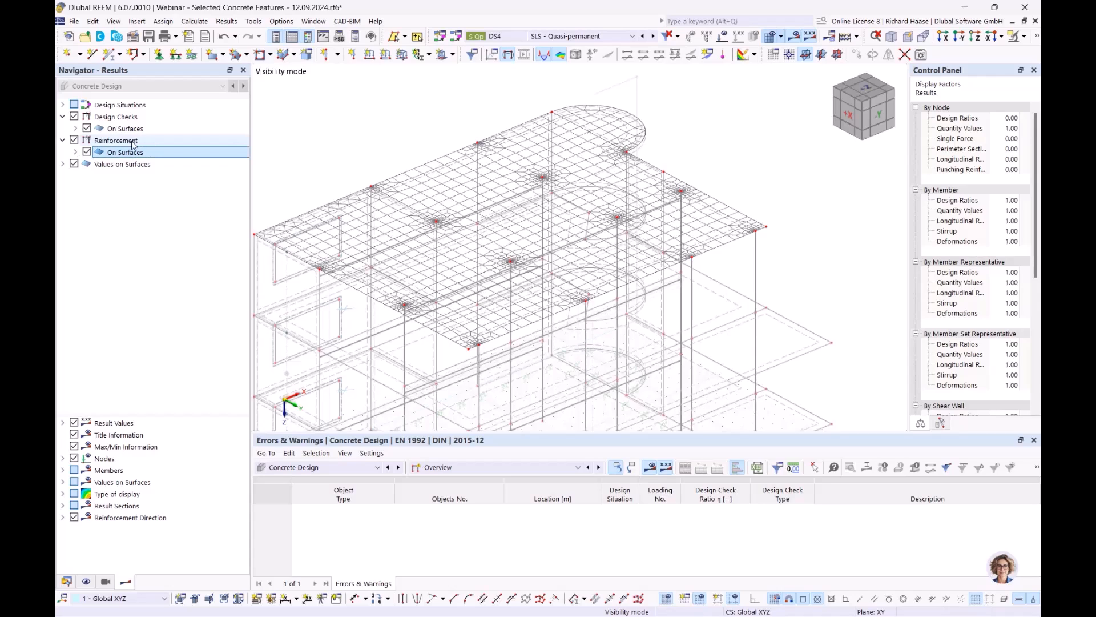
left_click(74, 152)
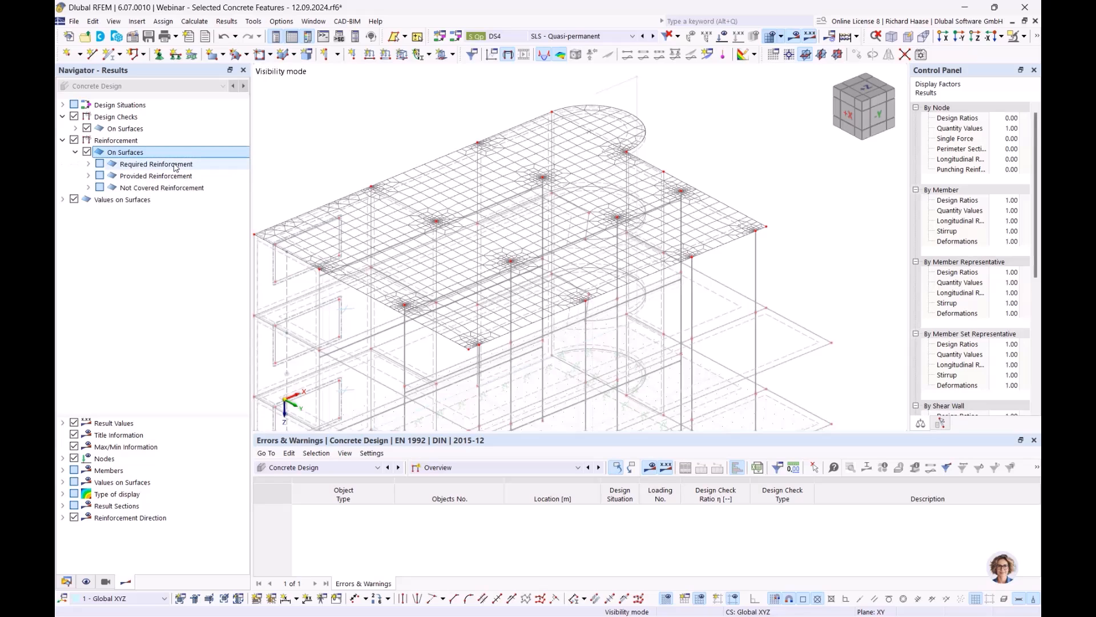
left_click(175, 165)
left_click(169, 177)
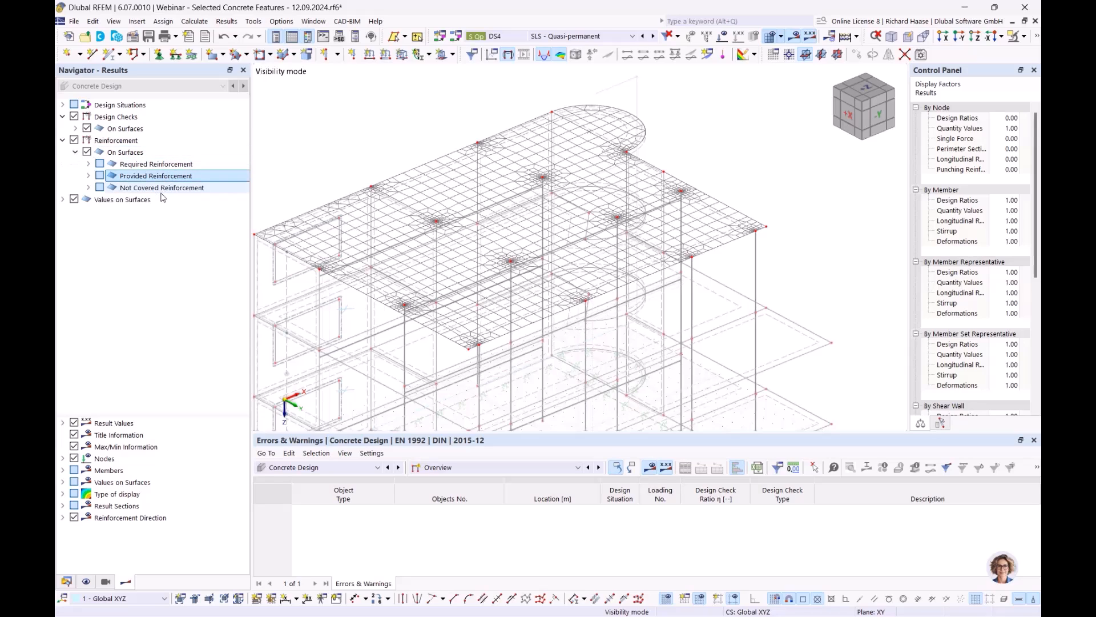
left_click(166, 189)
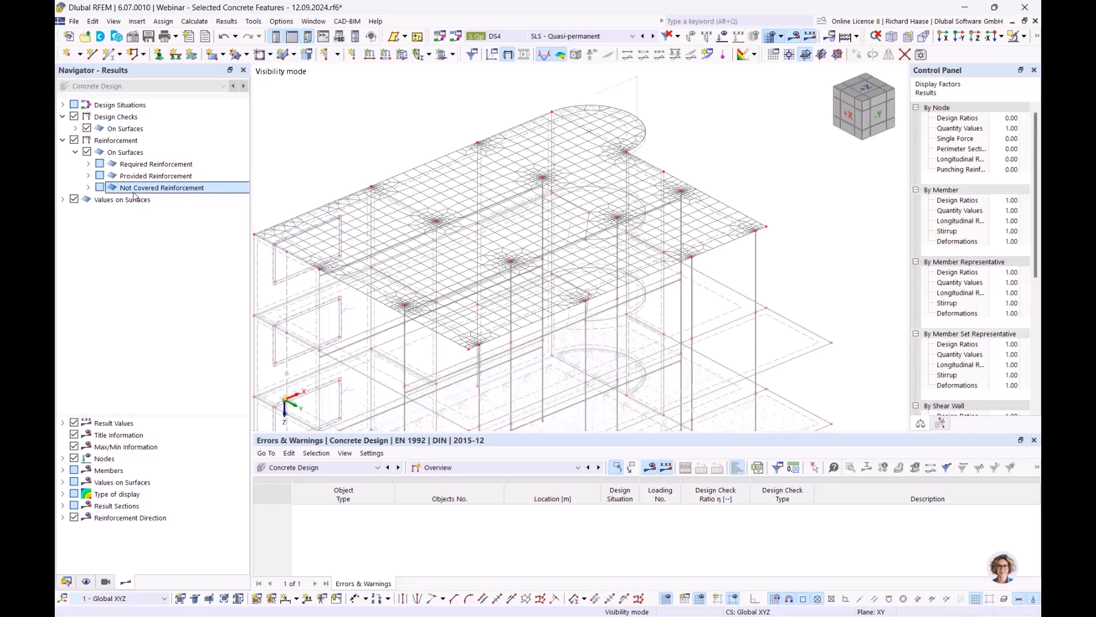
left_click(166, 176)
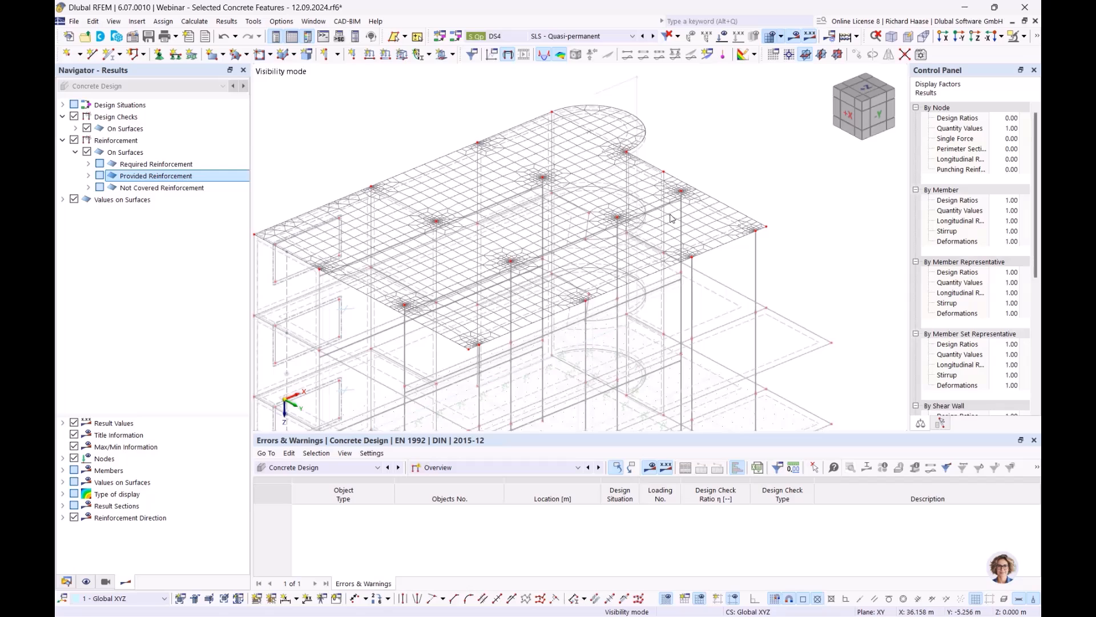
Step: Display the required longitudinal reinforcement as,req,1,-z (top) on the isolated slab and inspect its distribution
left_click(88, 164)
left_click(101, 175)
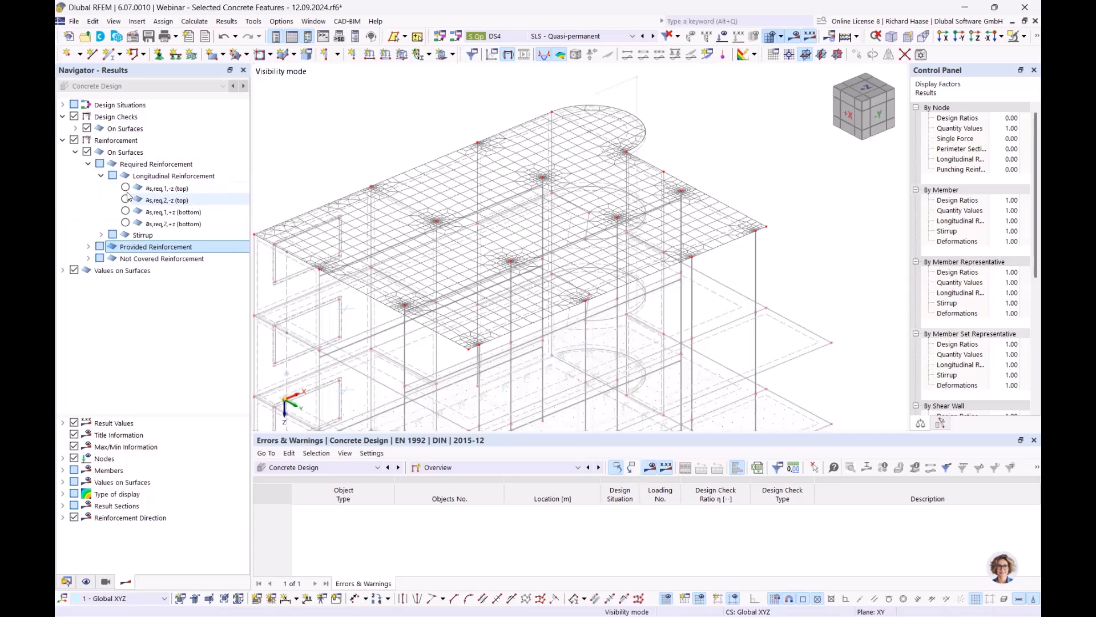
left_click(125, 188)
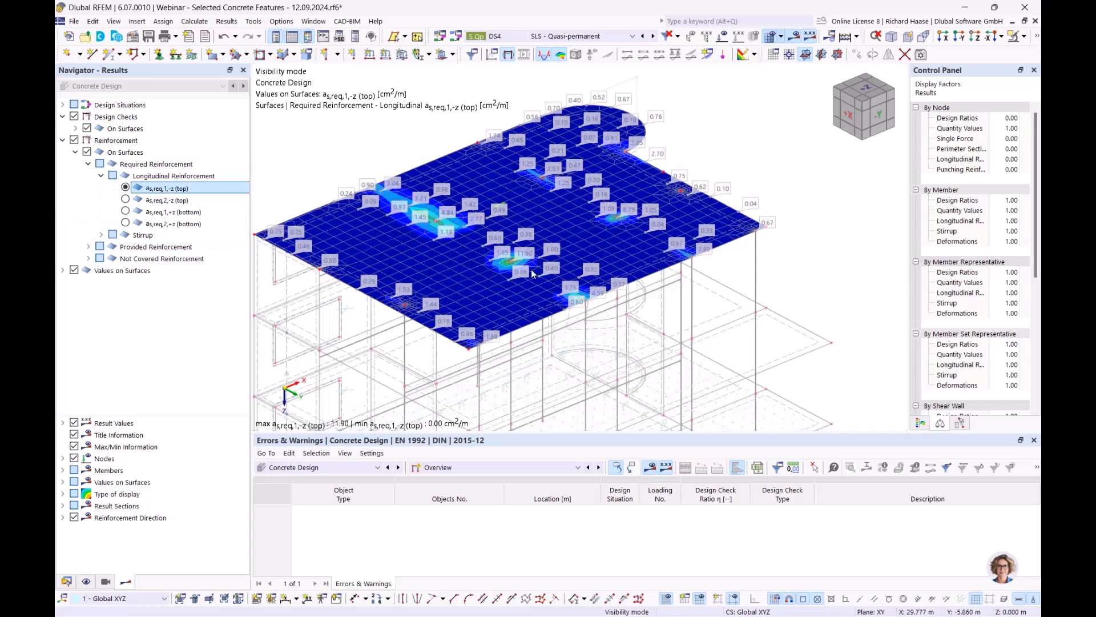
scroll(525, 269, "up", 3)
scroll(505, 251, "down", 2)
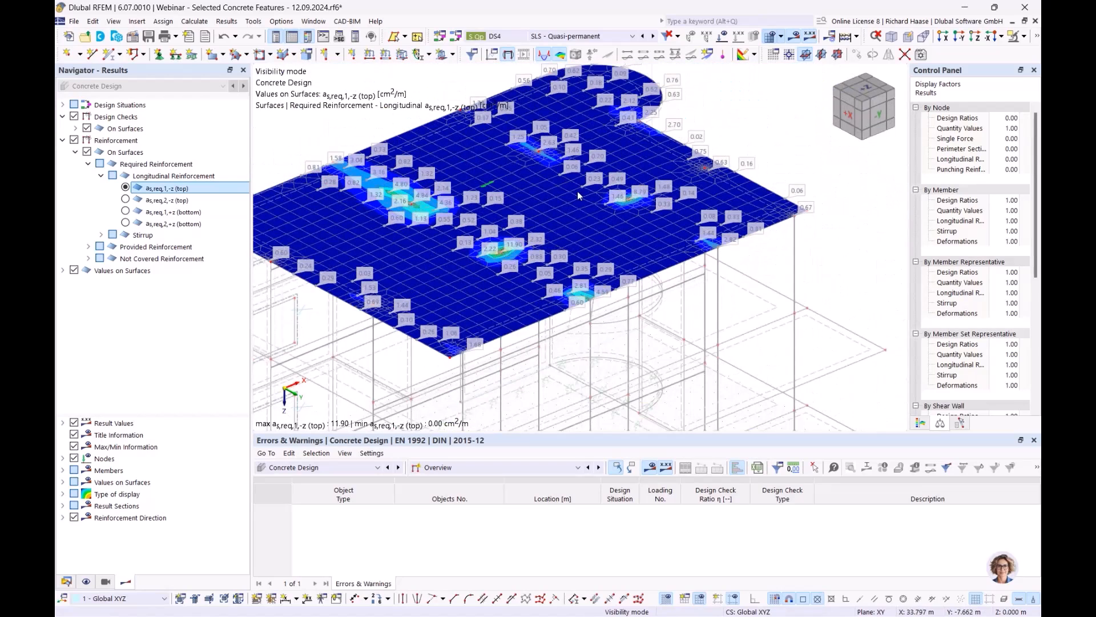
Step: Show the required longitudinal reinforcement for as,req,2,-z (top), as,req,1,+z (bottom) and as,req,2,+z (bottom) in turn
left_click(125, 199)
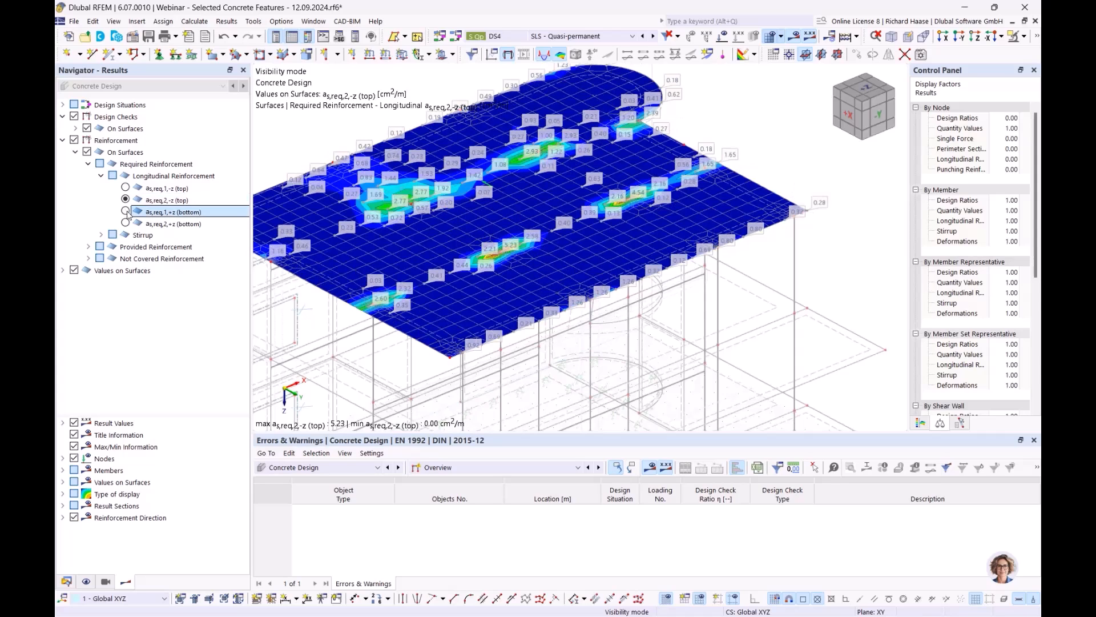
left_click(125, 212)
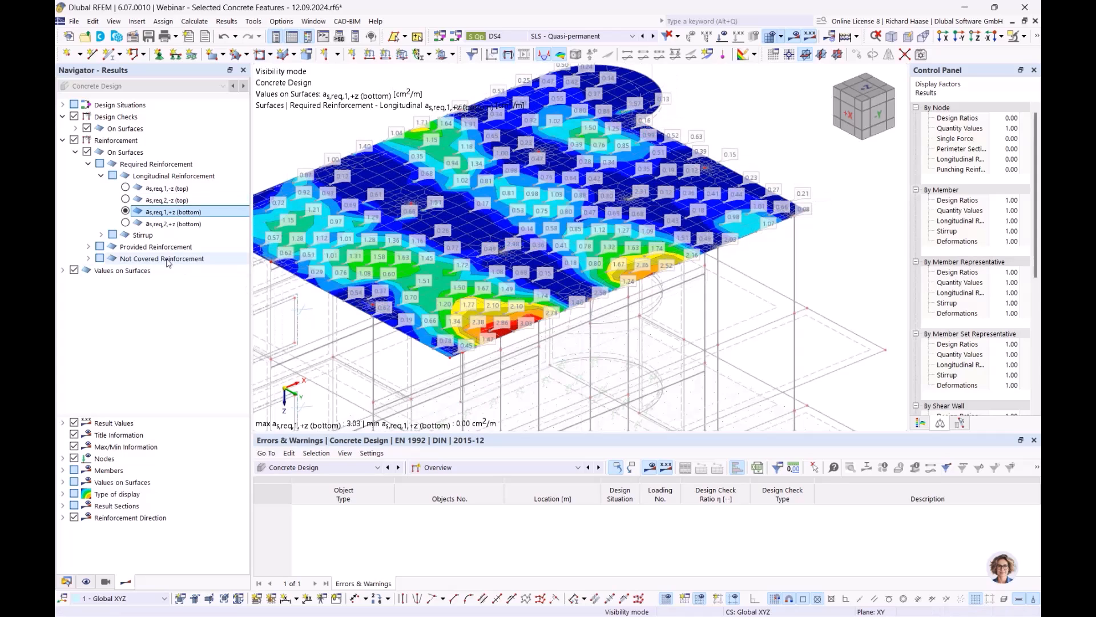
left_click(126, 223)
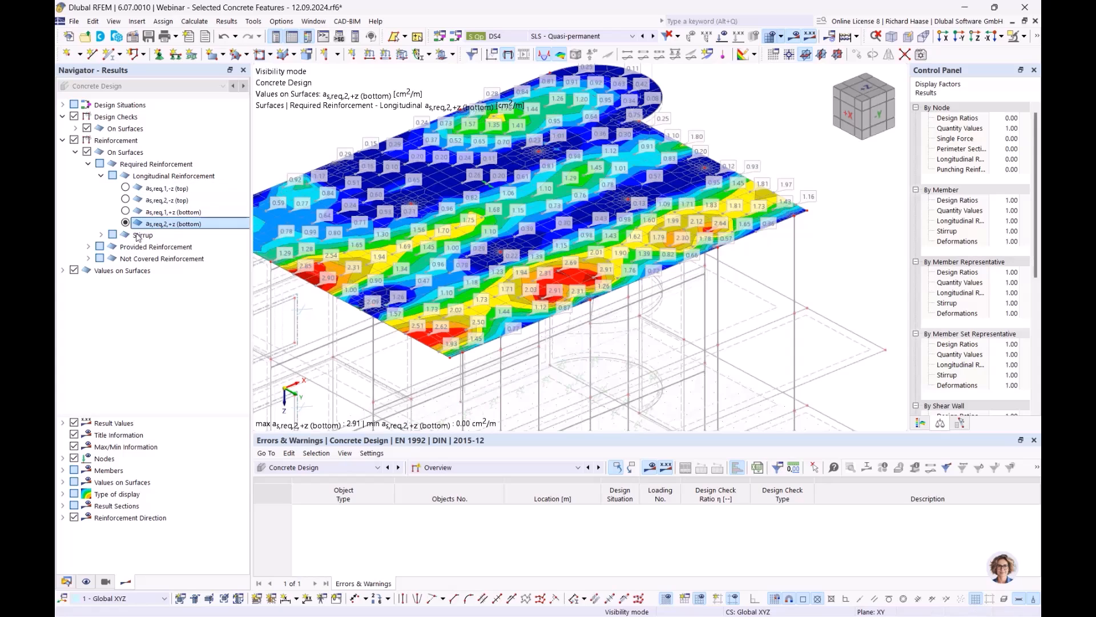
Step: Display the not covered longitudinal reinforcement as,dif,1,-z (top) on the isolated slab
left_click(101, 176)
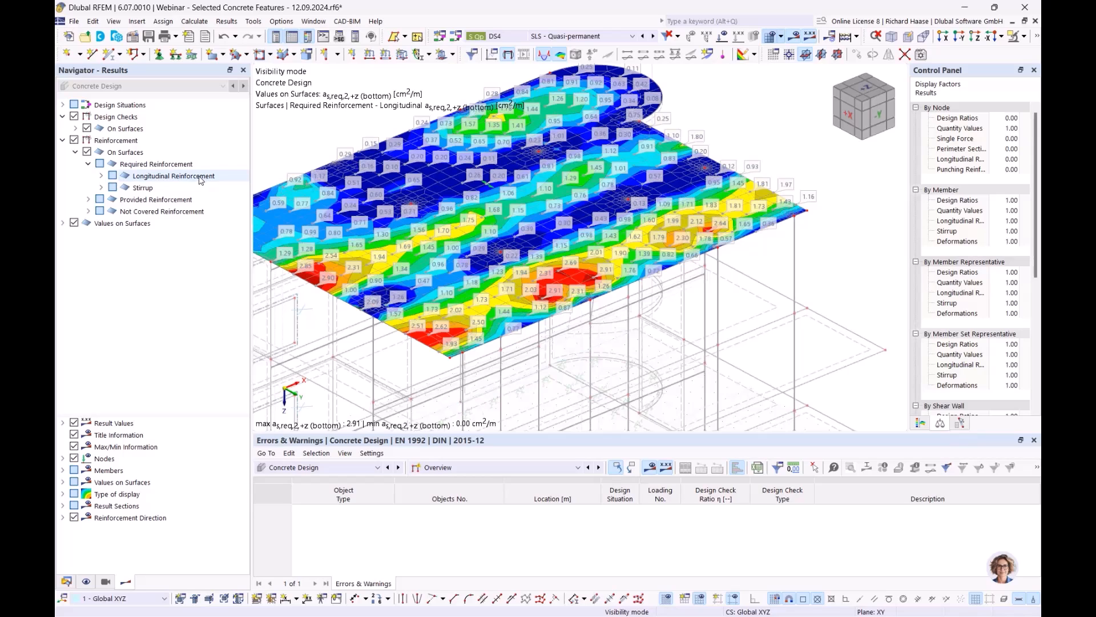
left_click(149, 176)
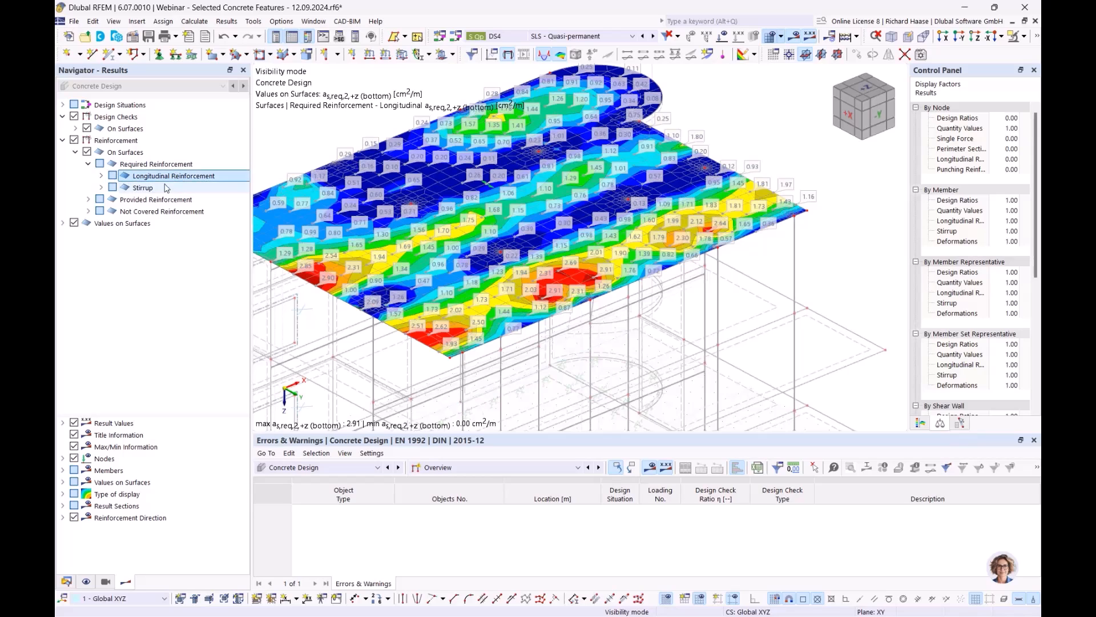
left_click(164, 201)
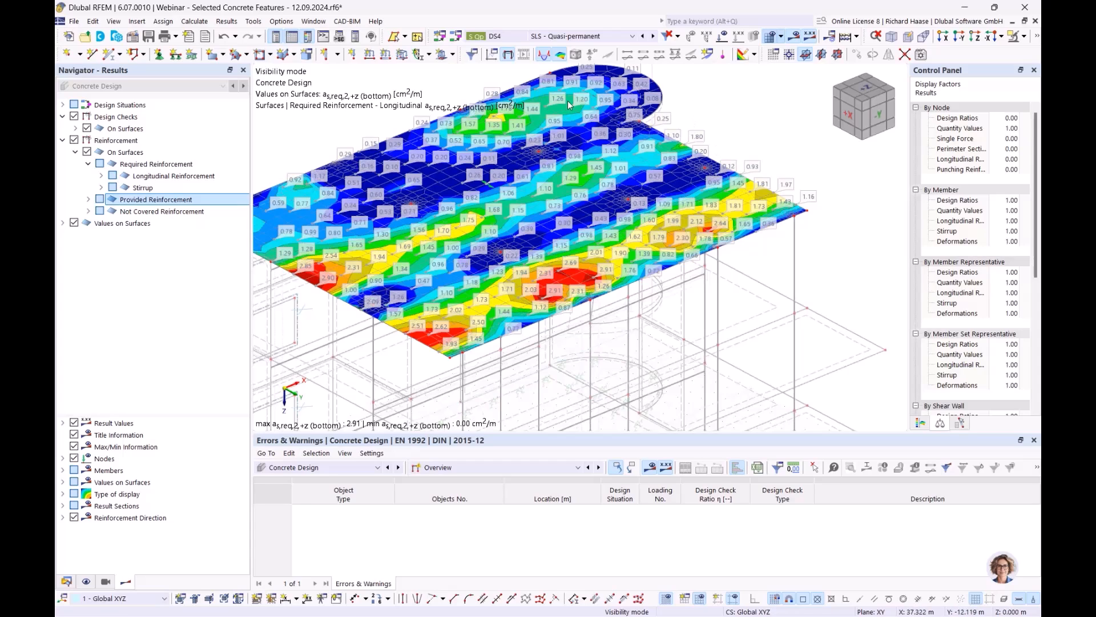
left_click(89, 211)
left_click(149, 212)
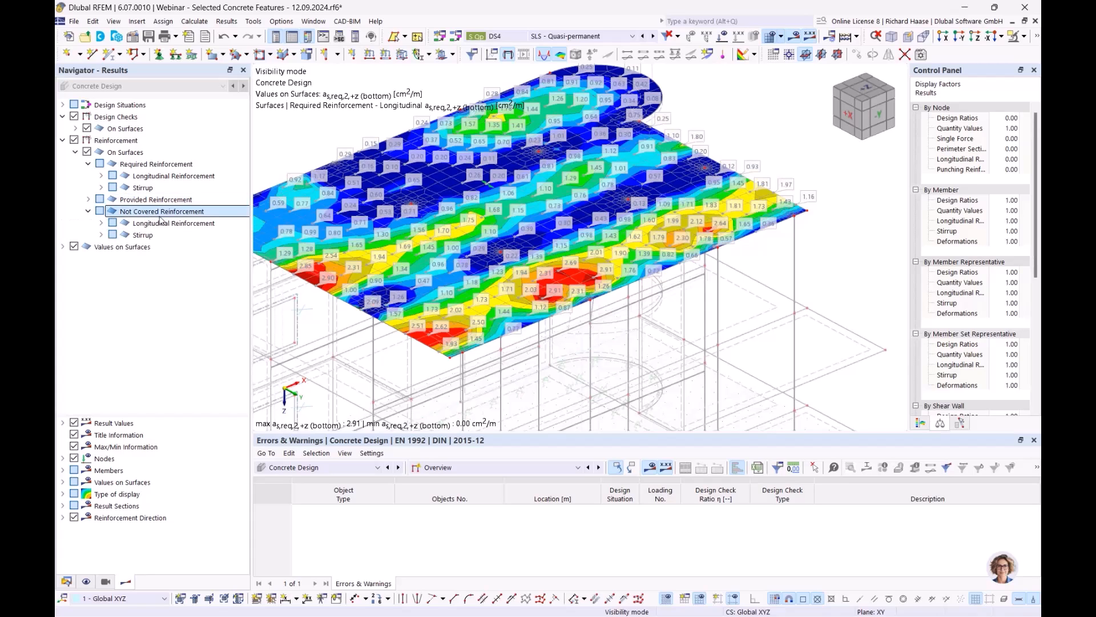
left_click(101, 223)
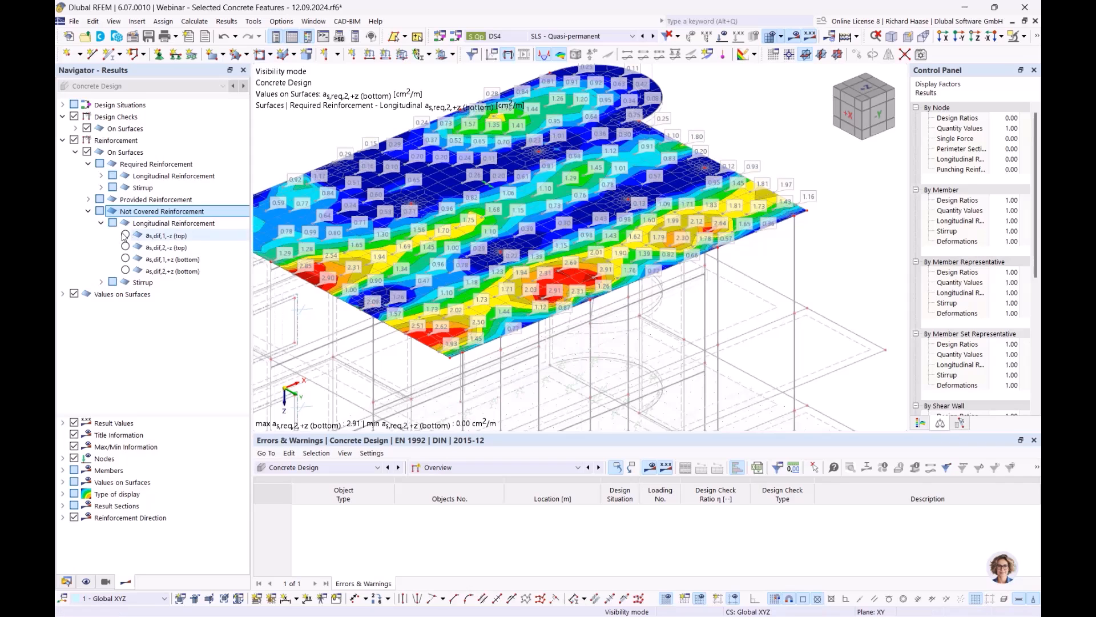
left_click(124, 235)
Step: Examine the local spots of not covered top reinforcement around the columns of the slab
scroll(600, 232, "up", 10)
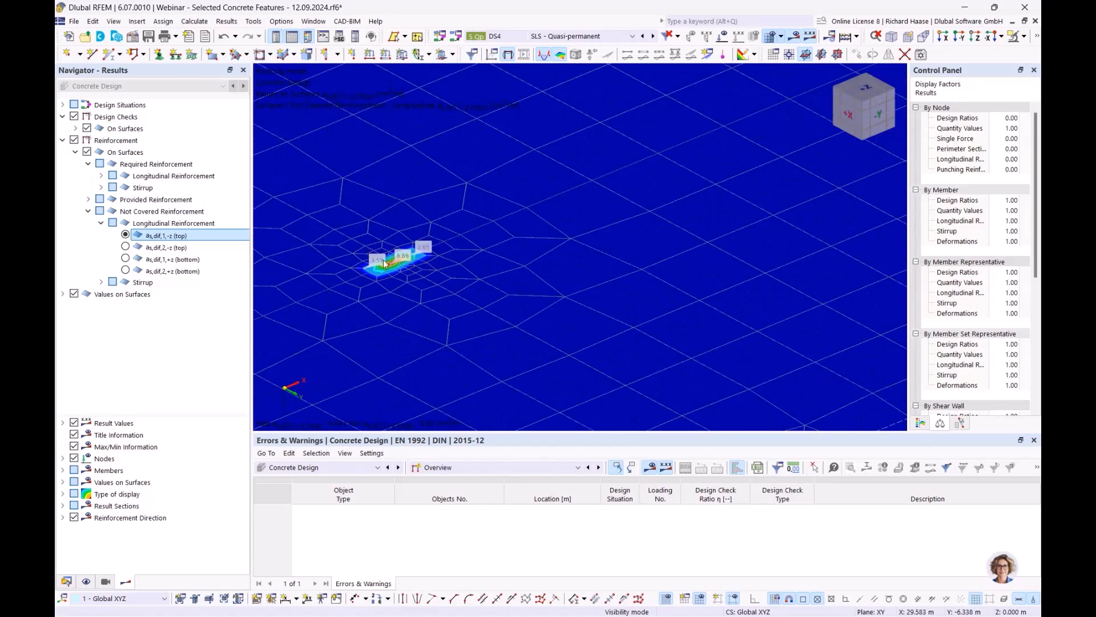
scroll(384, 264, "down", 5)
scroll(641, 166, "up", 5)
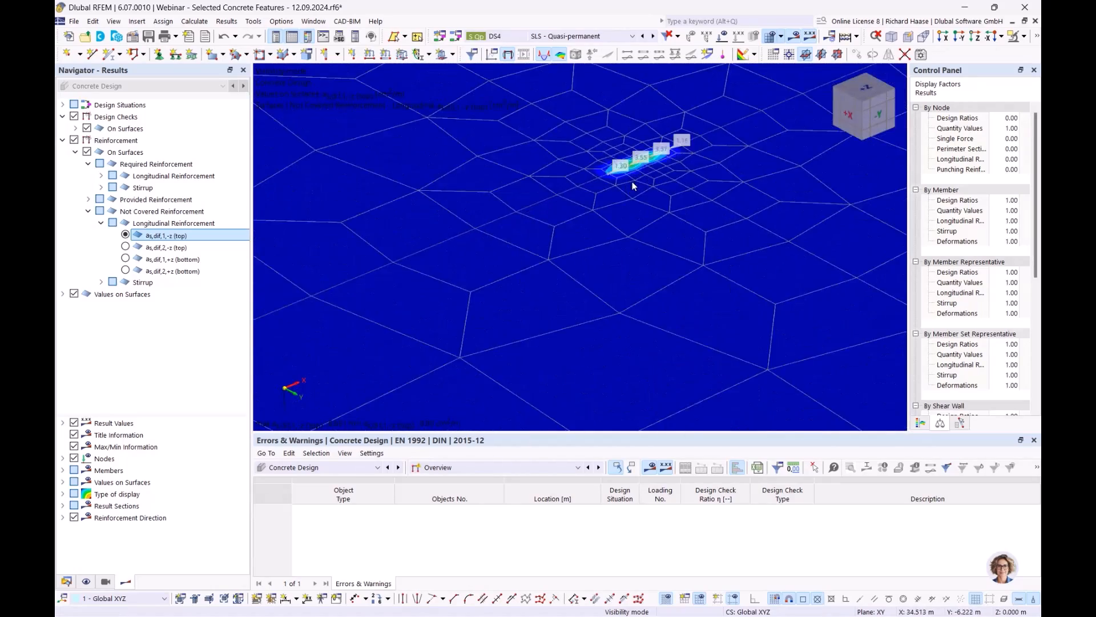
scroll(628, 185, "down", 8)
middle_click_drag(600, 194, 609, 221)
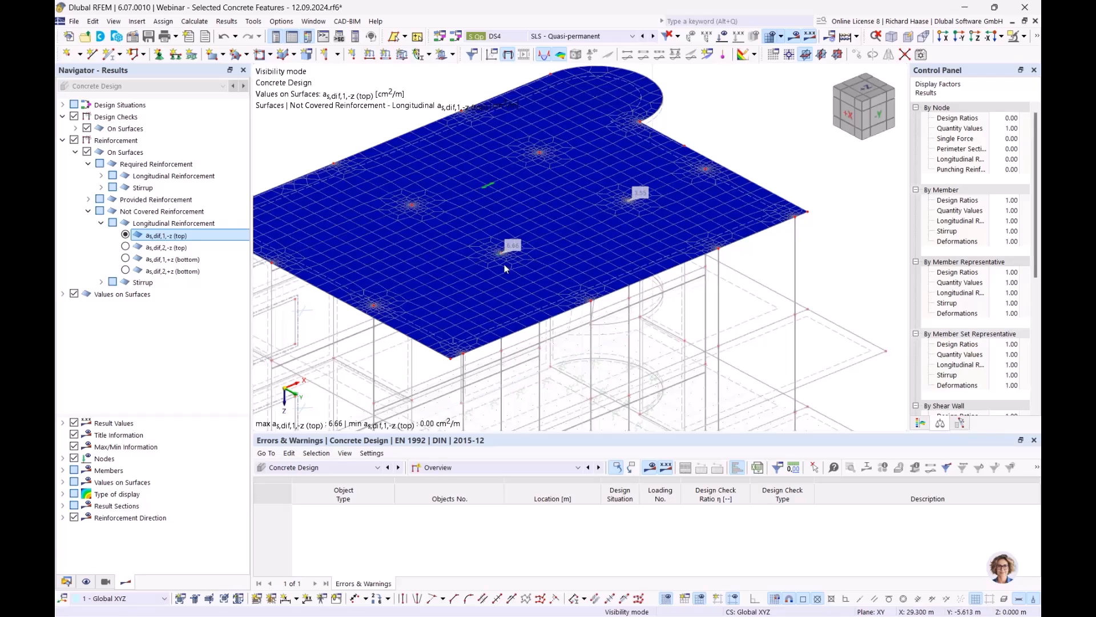
scroll(514, 255, "up", 3)
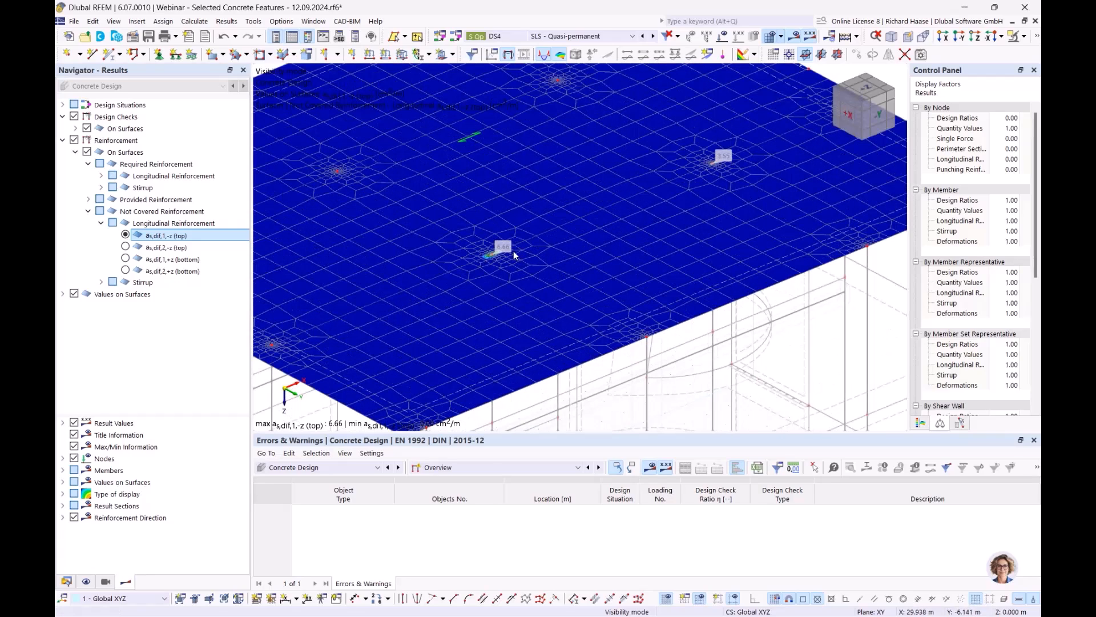
scroll(536, 254, "down", 3)
scroll(560, 252, "up", 2)
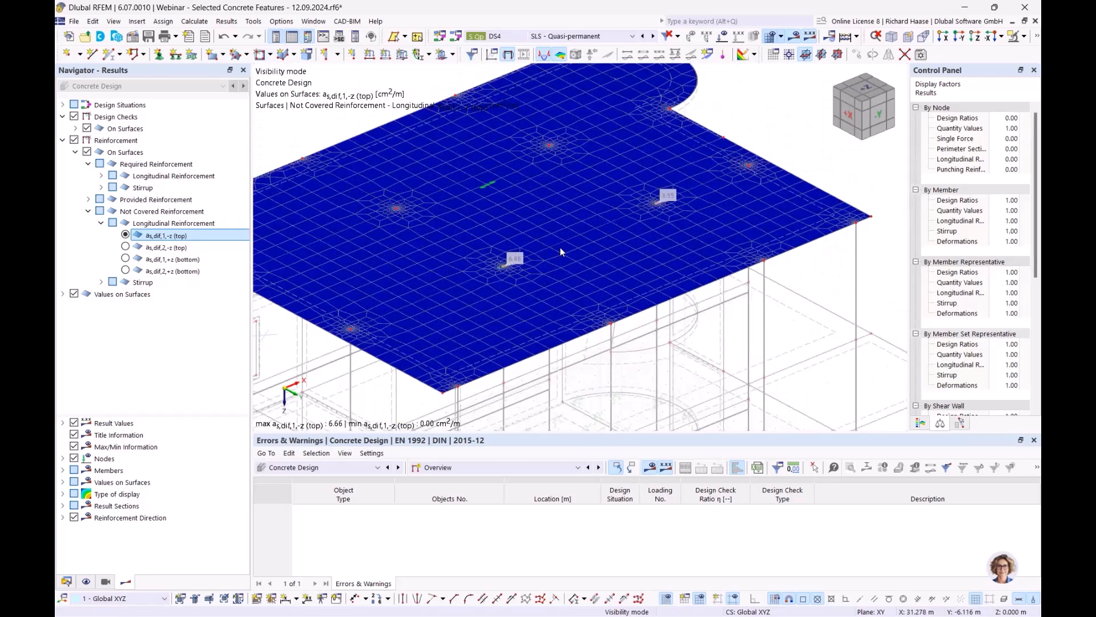
middle_click_drag(589, 245, 593, 275, "ctrl")
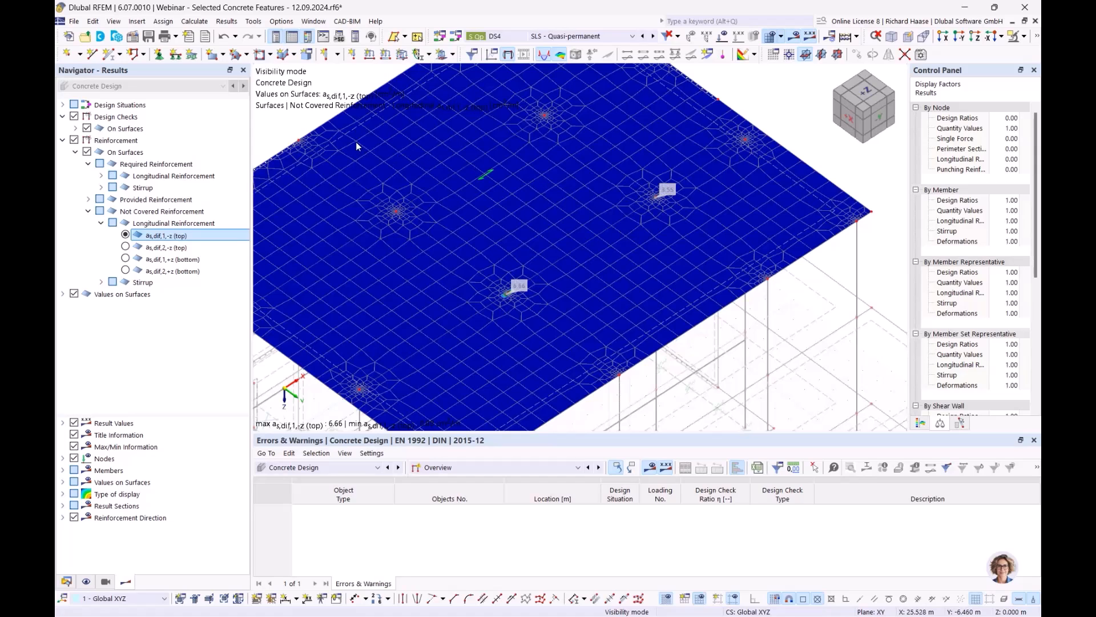
Step: Review the surface reinforcements assigned to top slab surface 18, and close its properties without changes
double_click(489, 176)
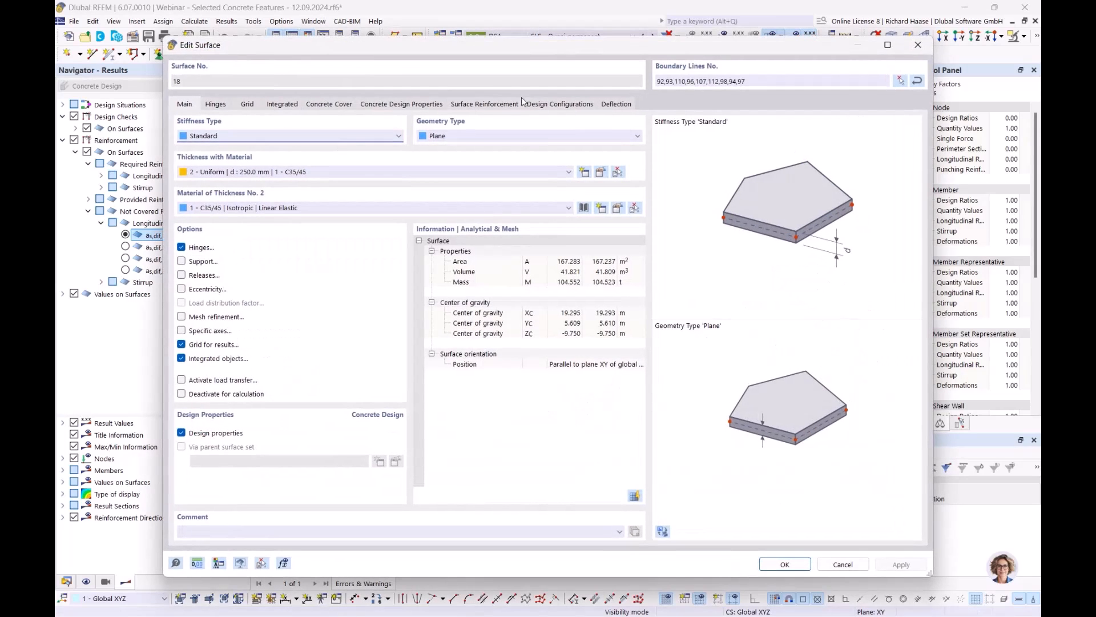
left_click(485, 104)
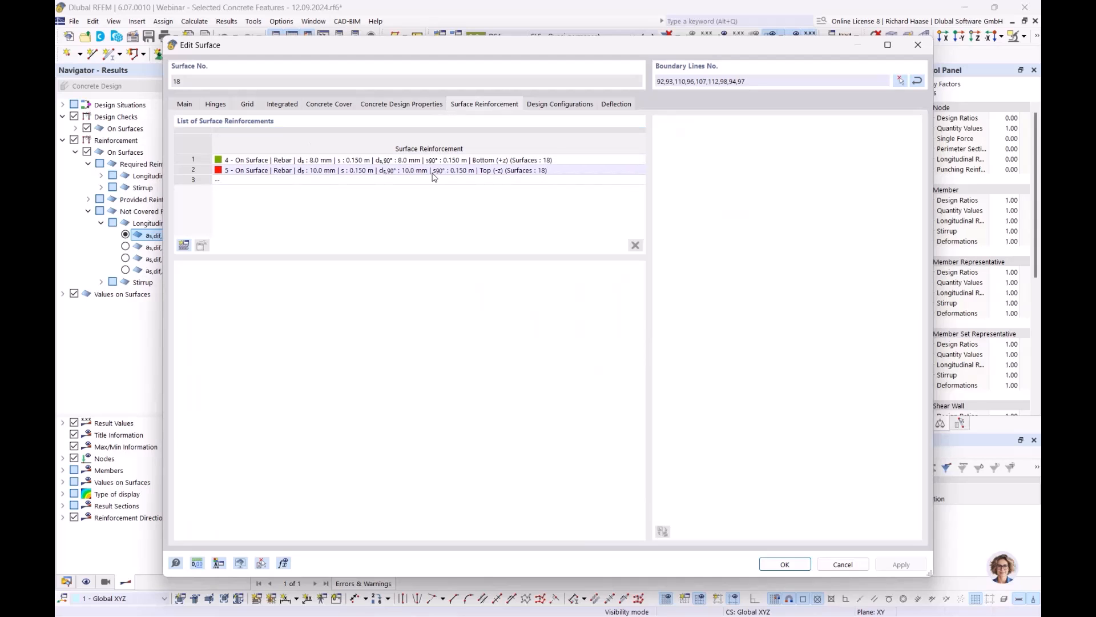
left_click(917, 42)
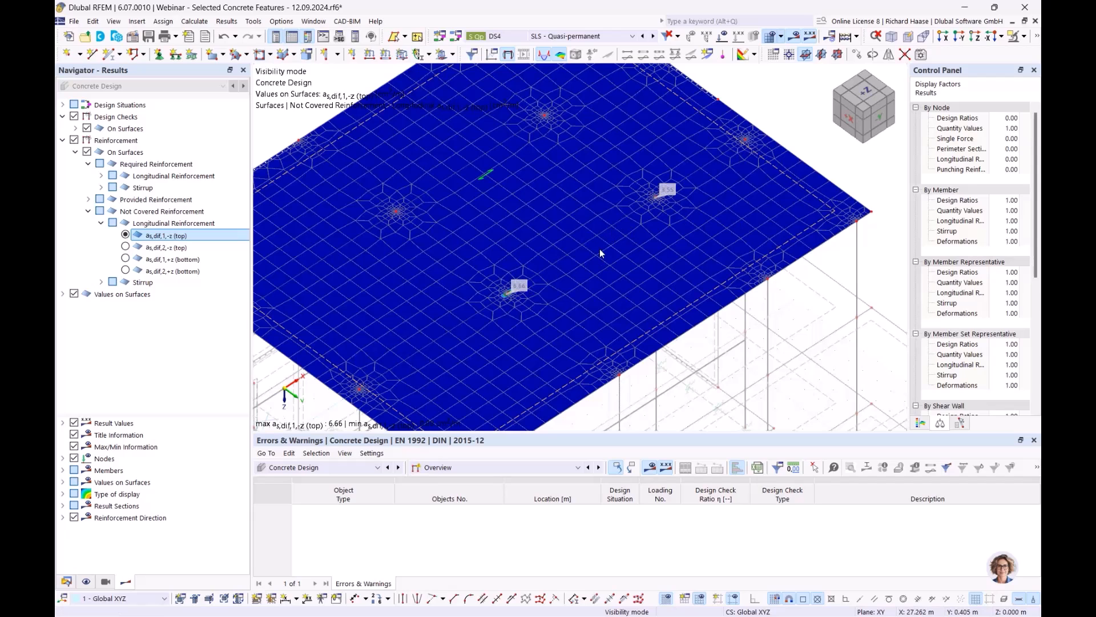
Step: Create a new surface reinforcement under Types for Concrete Design with the location type Free Rectangular
left_click(66, 580)
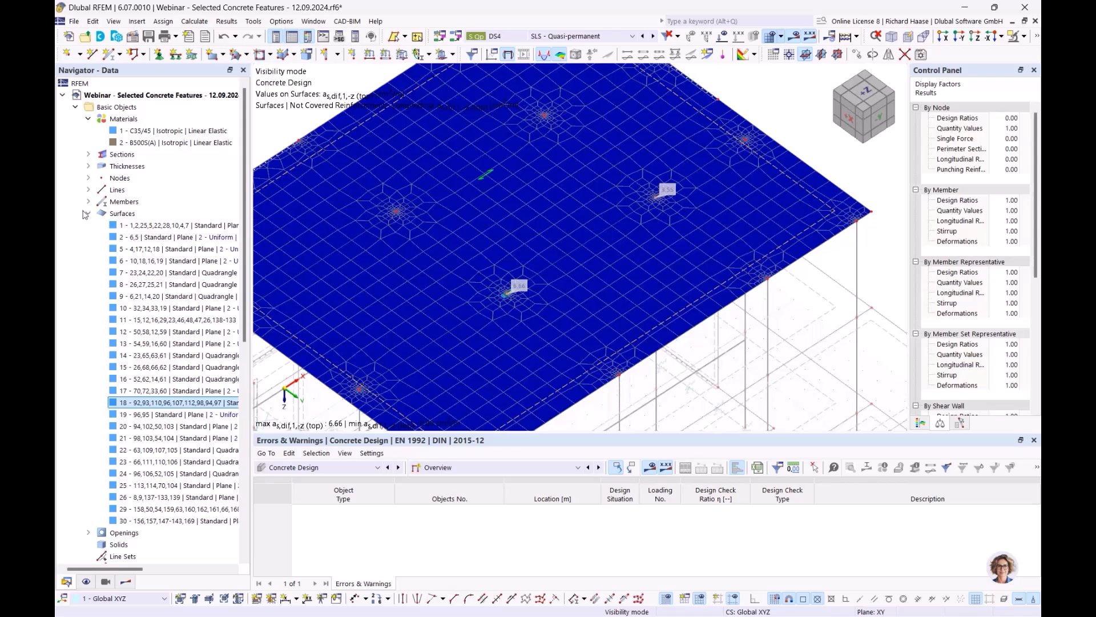
left_click(88, 215)
scroll(502, 222, "up", 3)
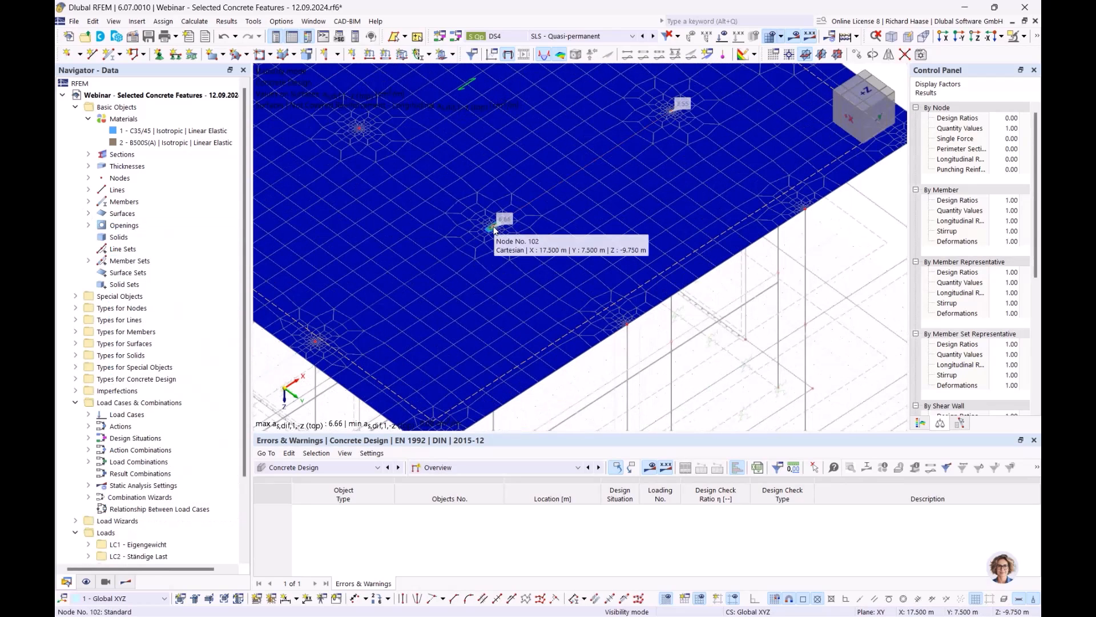
scroll(223, 311, "down", 1)
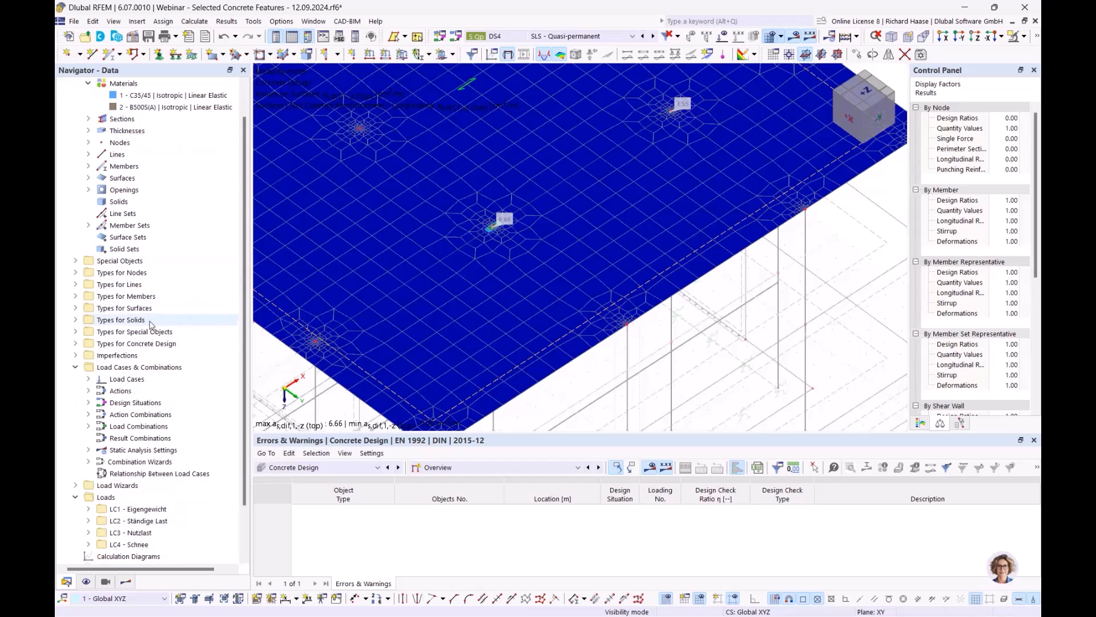
left_click(75, 343)
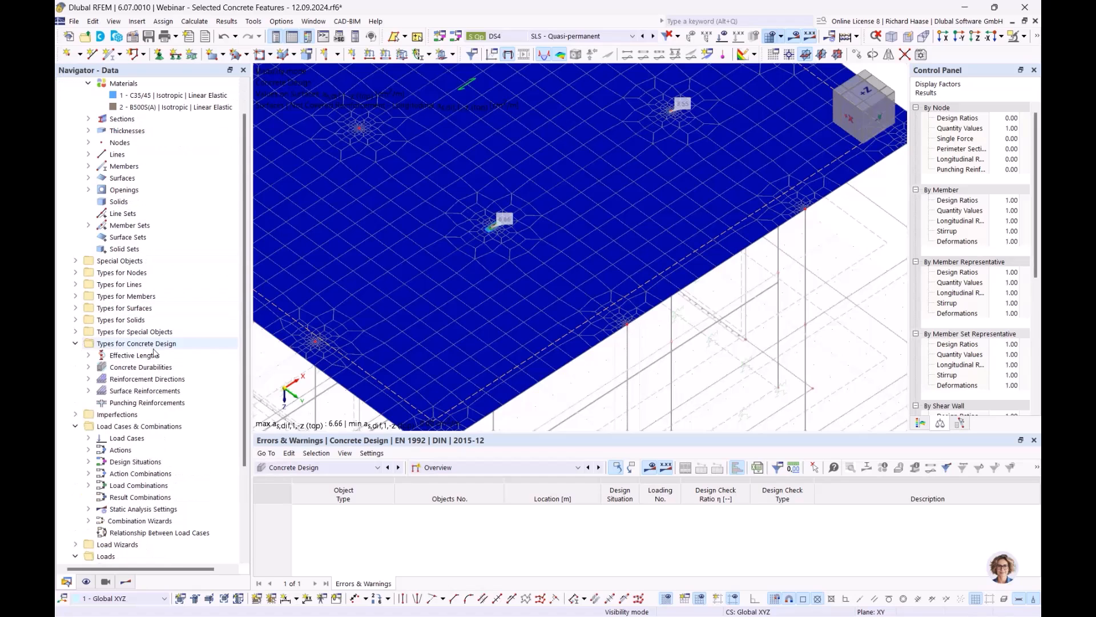
scroll(150, 353, "down", 2)
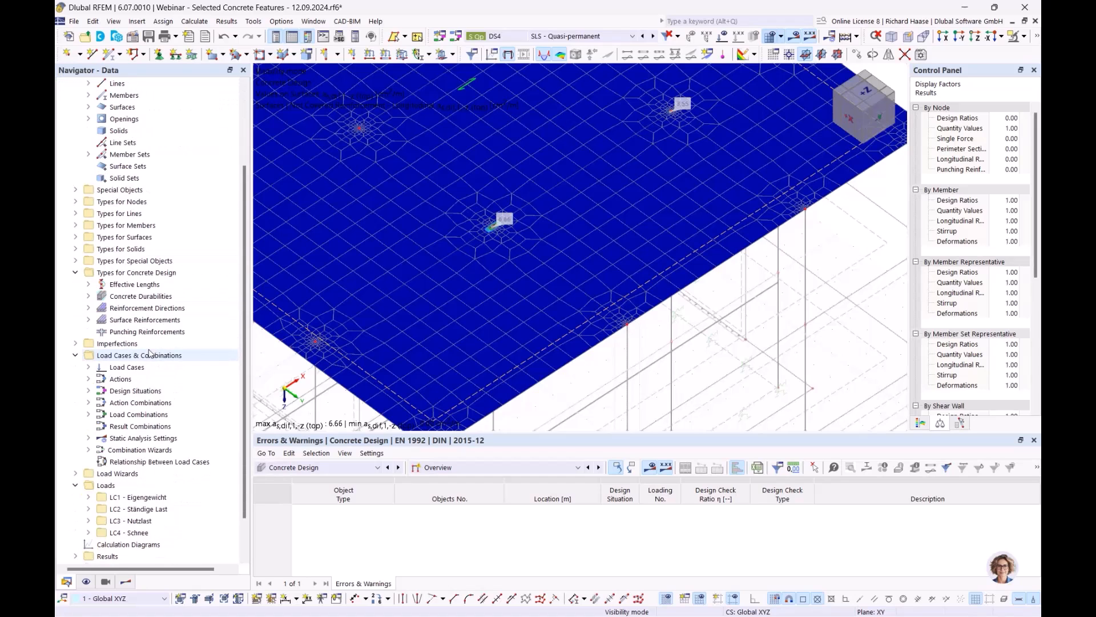
left_click(89, 320)
right_click(117, 320)
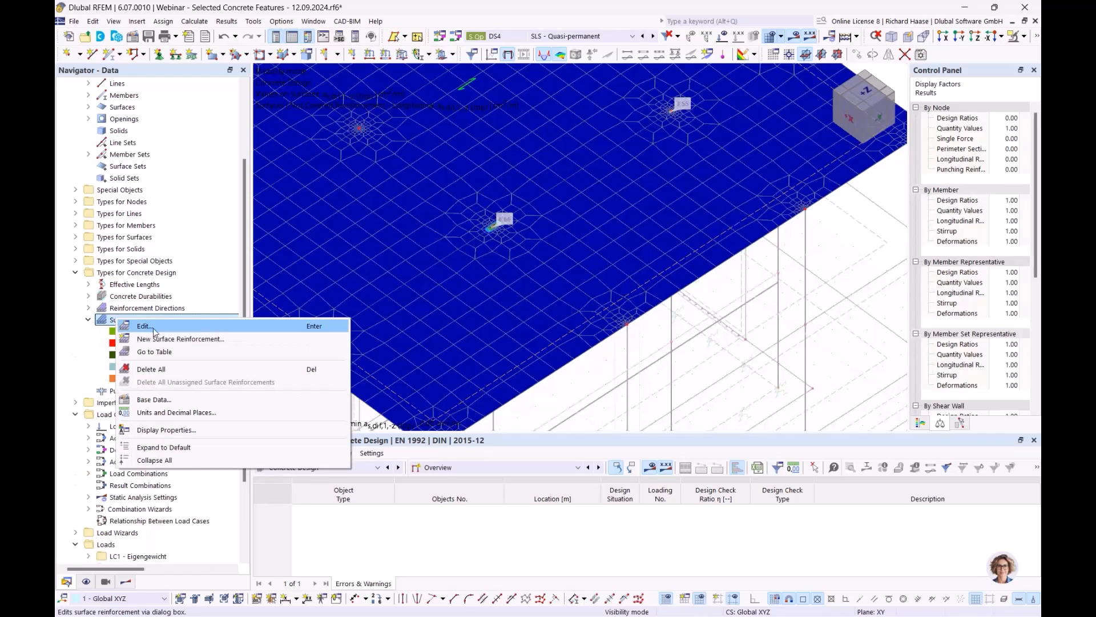
left_click(153, 340)
left_click(318, 102)
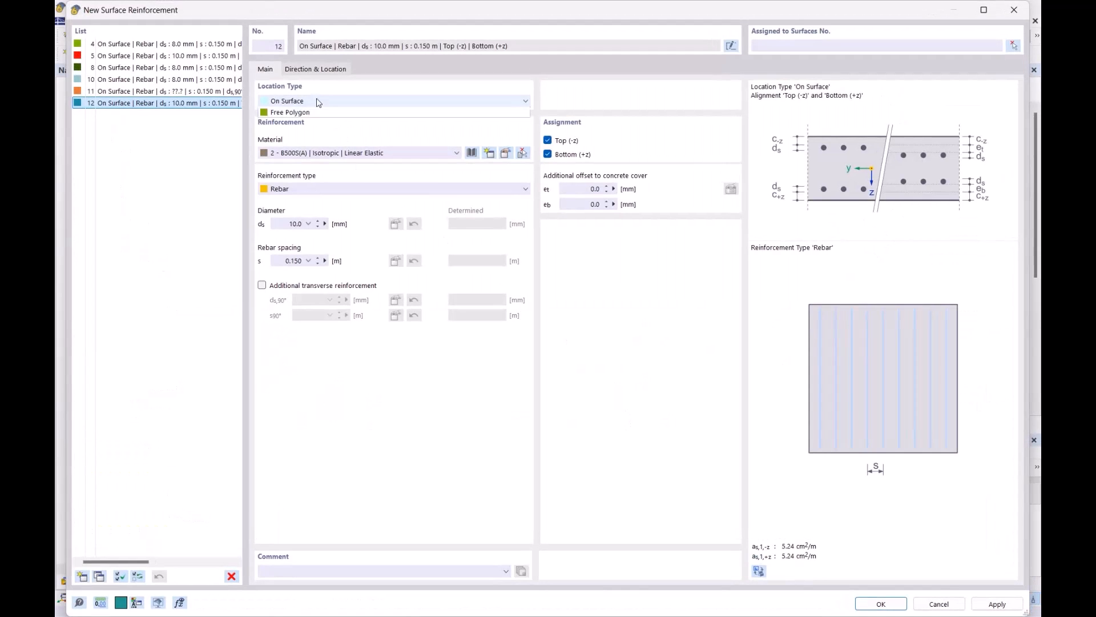
left_click(311, 123)
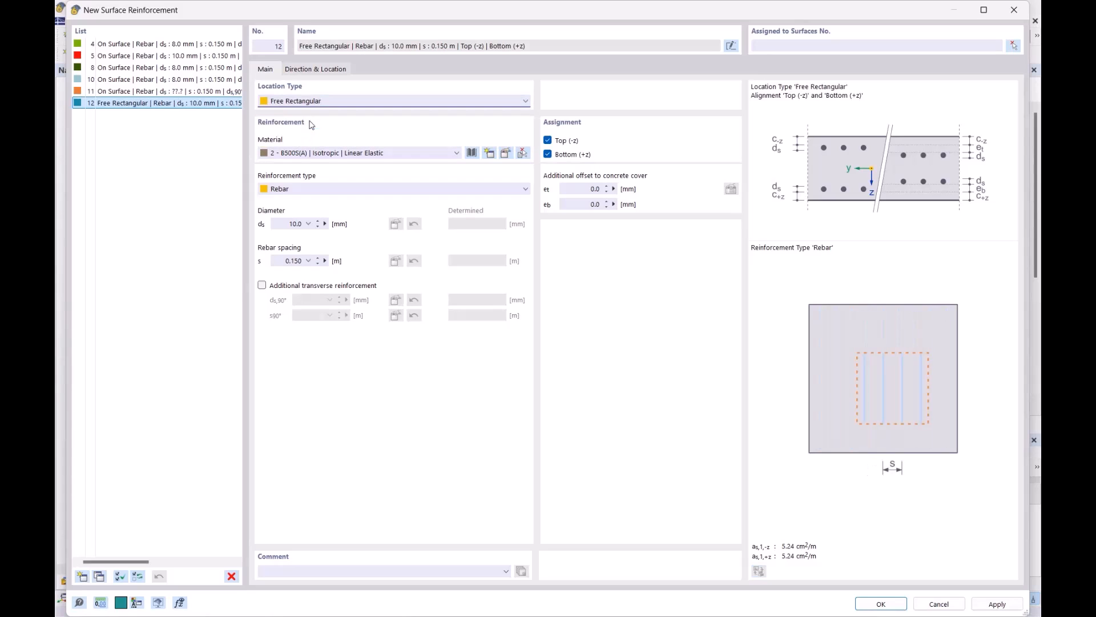
Step: Enable additional transverse reinforcement and set both rebar diameters, ds and ds,90°, to Auto with the 10.0 to 20.0 mm range
left_click(283, 287)
left_click(301, 225)
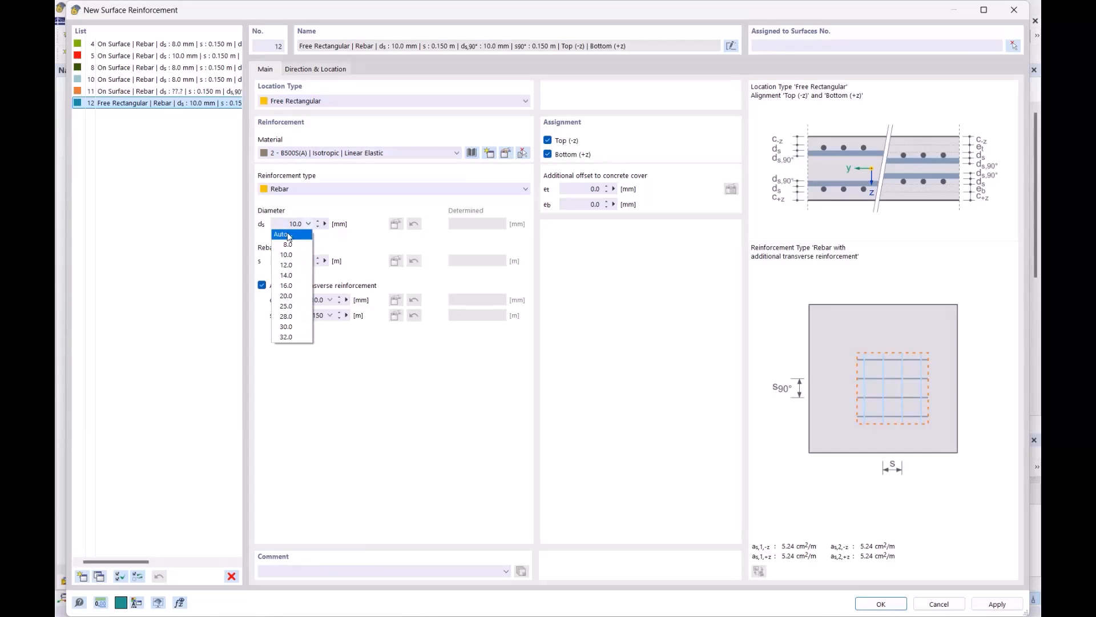
left_click(288, 235)
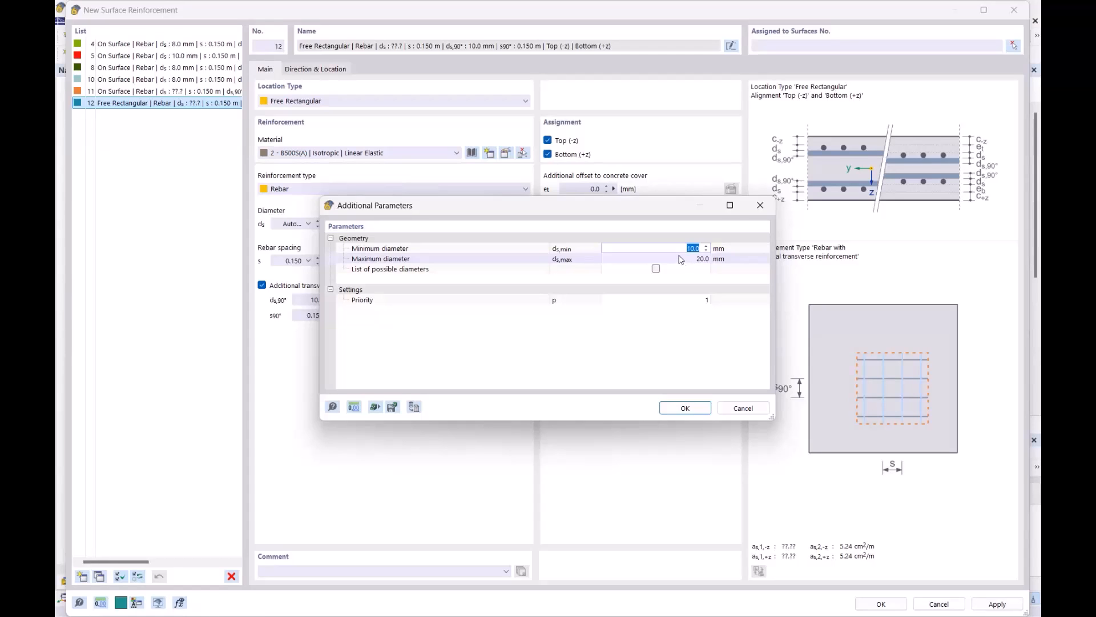
left_click_drag(627, 205, 676, 181)
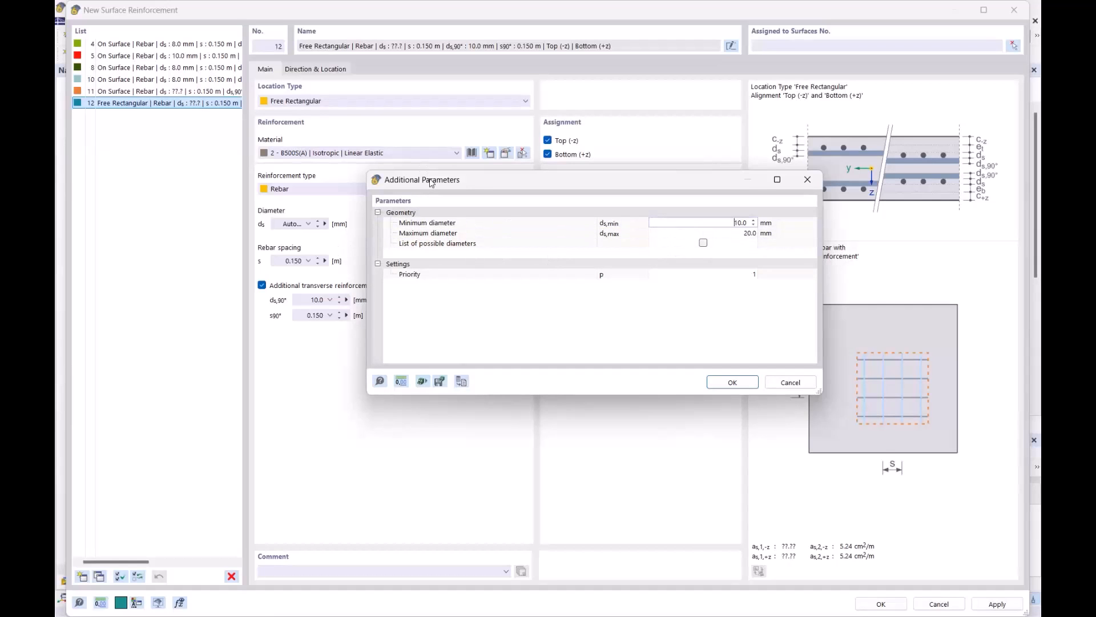
left_click_drag(430, 182, 469, 296)
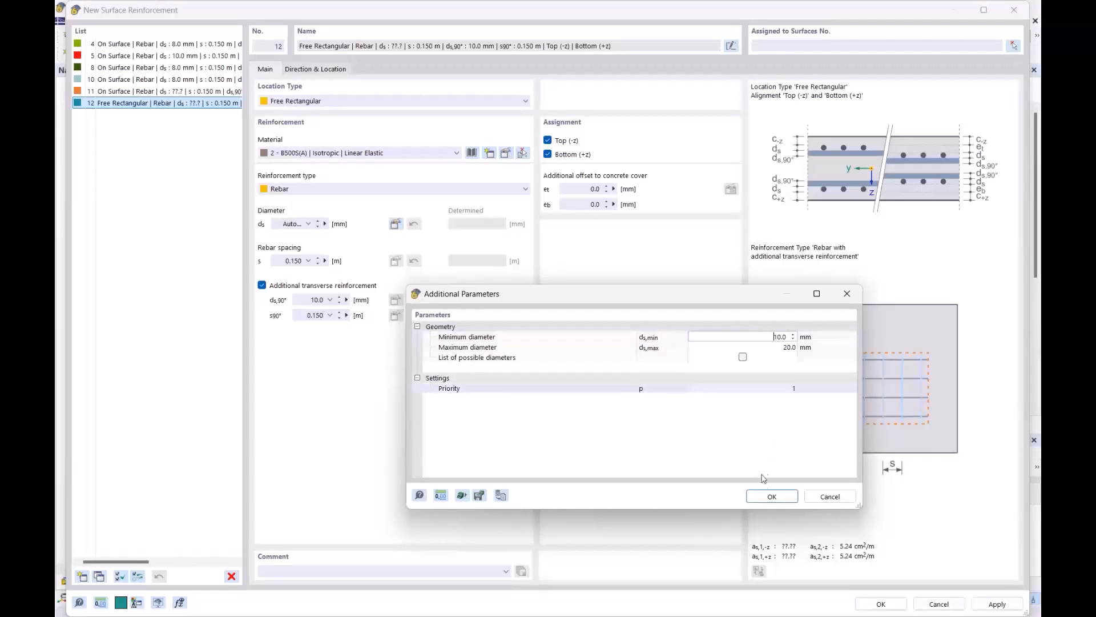
left_click(773, 497)
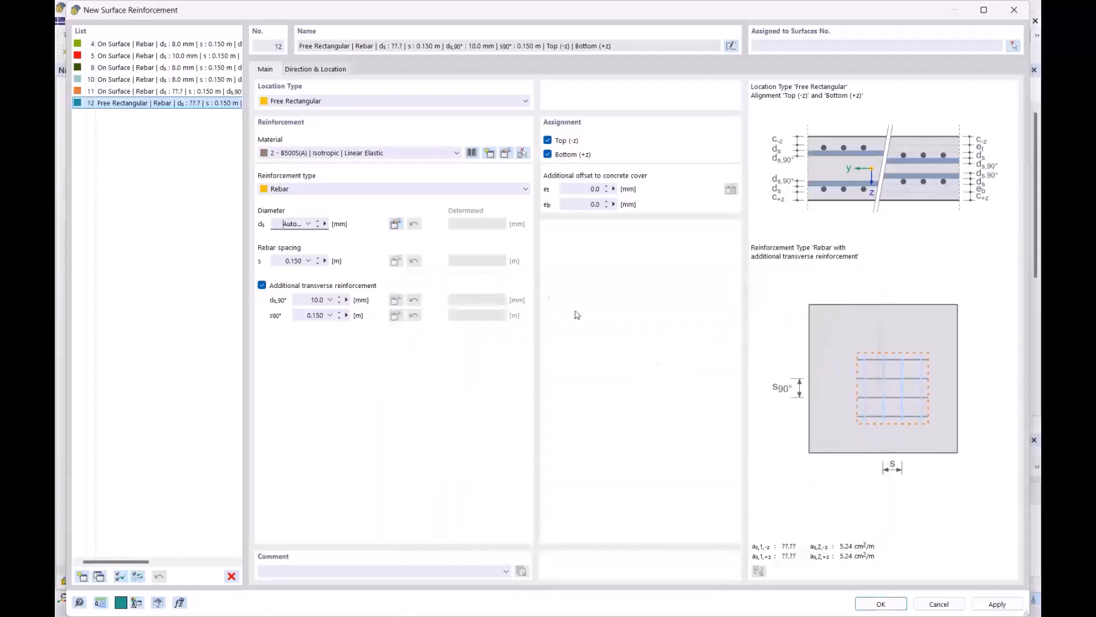
left_click(323, 301)
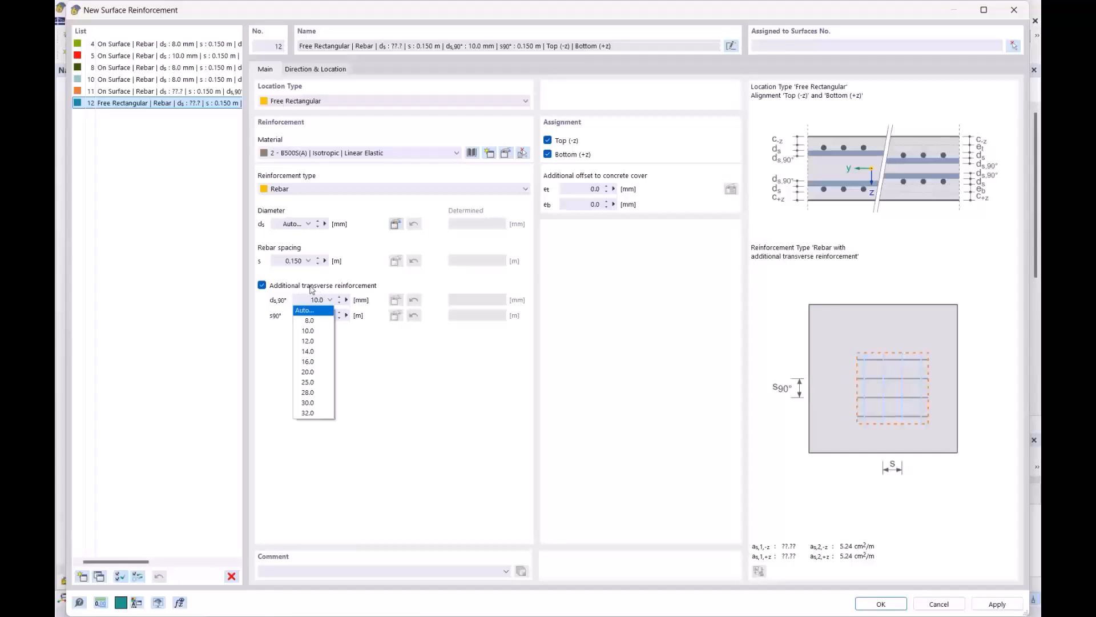
left_click(309, 312)
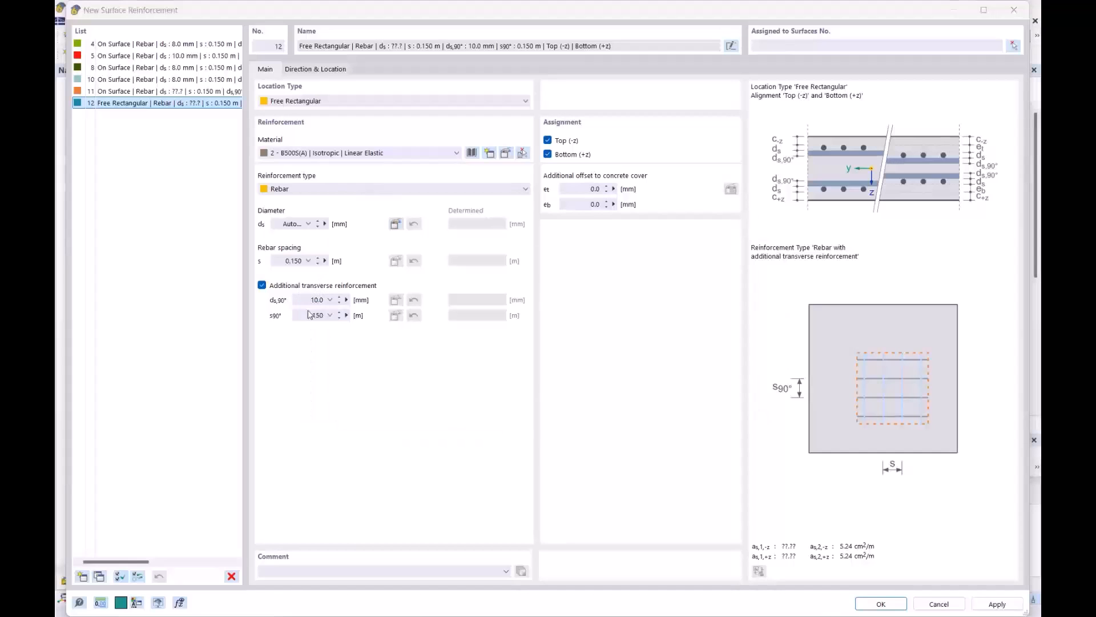
left_click(685, 408)
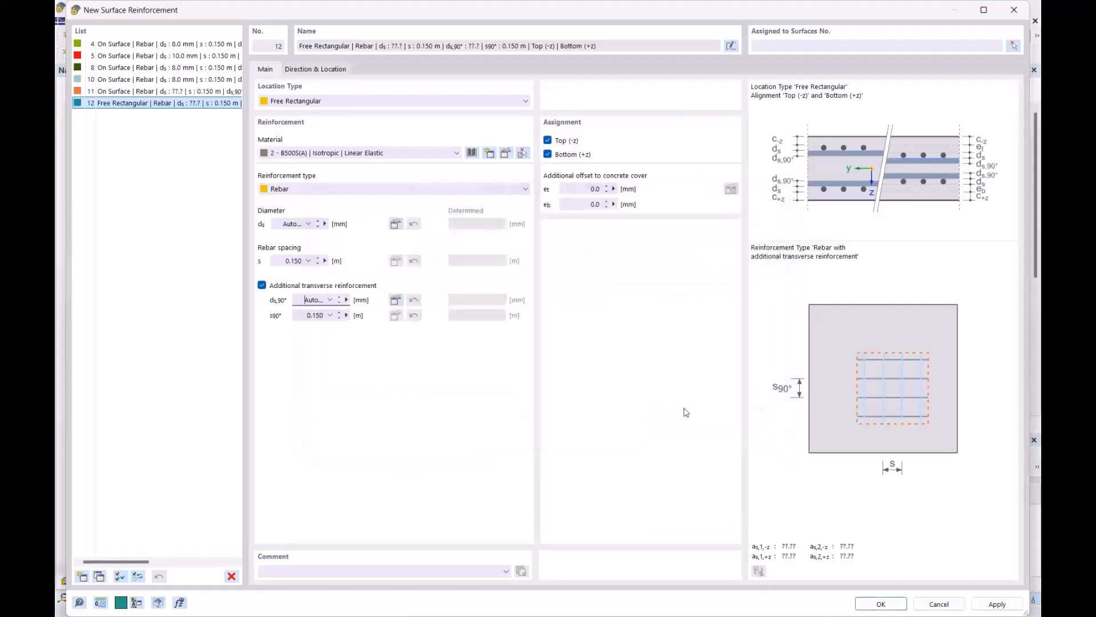
Step: Limit the new reinforcement's assignment to Top (-z) by excluding Bottom (+z)
left_click(315, 70)
left_click(274, 71)
left_click(548, 154)
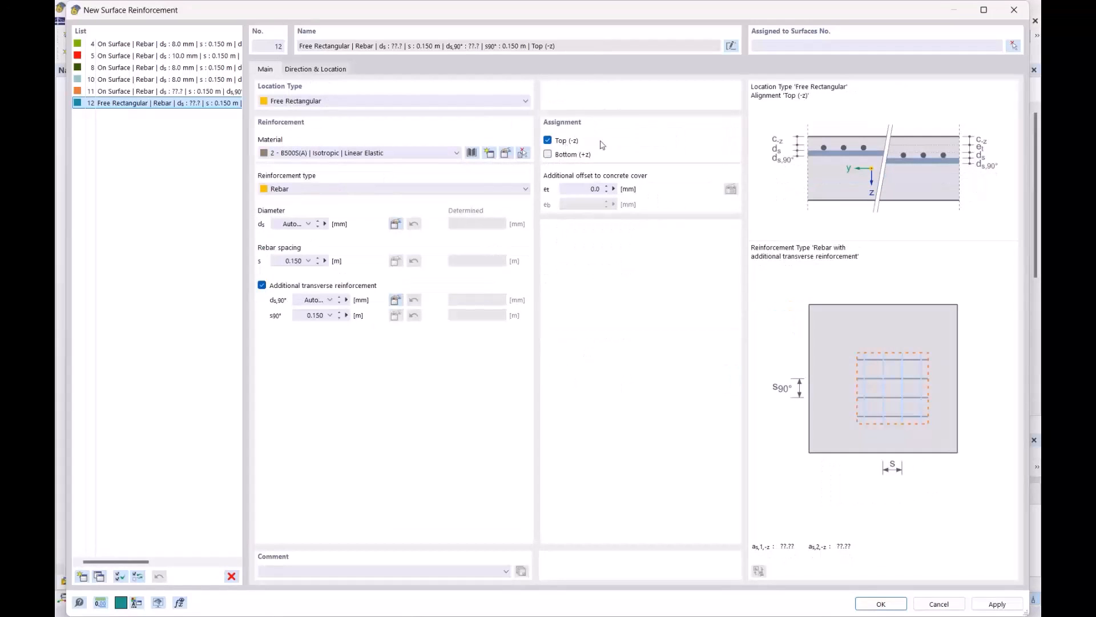
Step: Define the reinforcement location by center and sides of rectangle, with sides a and b both 1.000 m
left_click(298, 70)
left_click(583, 182)
left_click(584, 227)
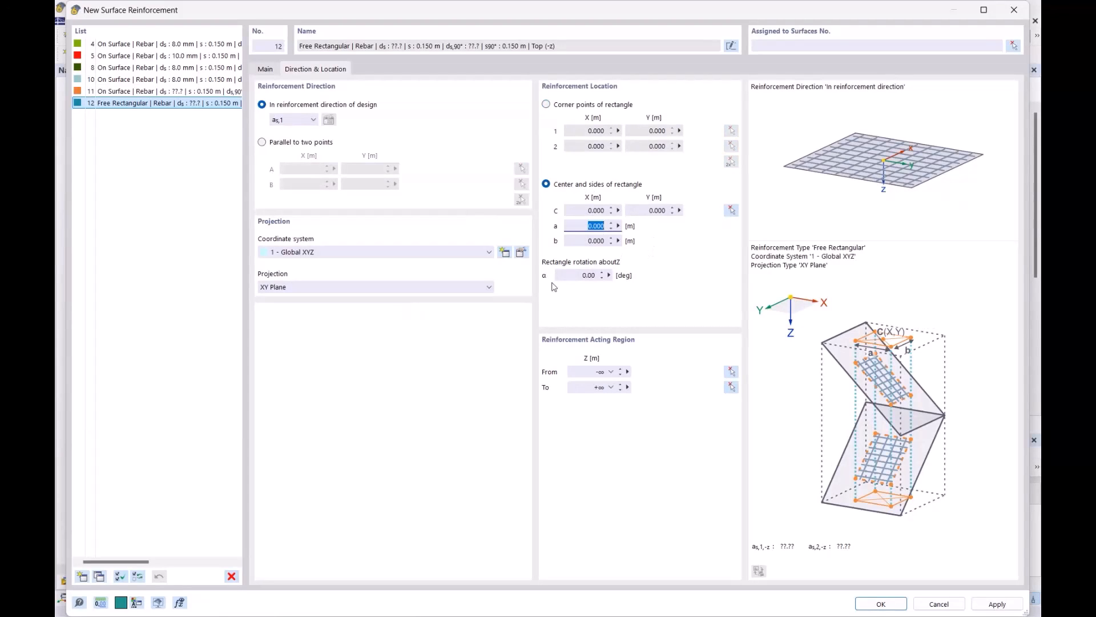
type("1")
key("Tab")
type("1")
key("Tab")
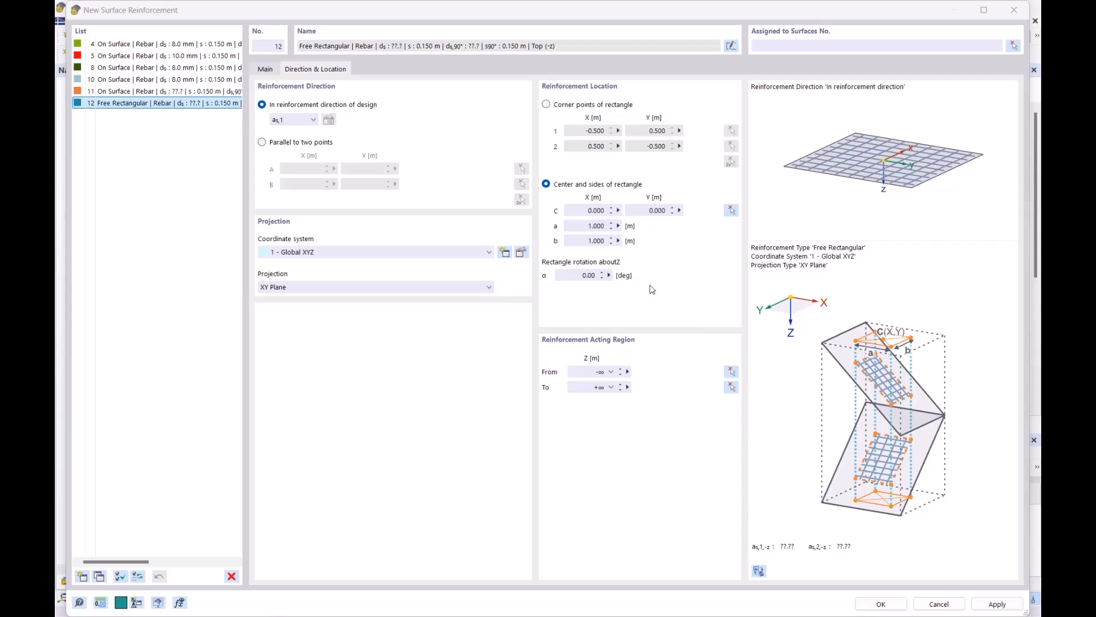
Step: Center the free rectangular reinforcement on the column at X 17.500 and Y 7.500 m and accept the new reinforcement
left_click(729, 210)
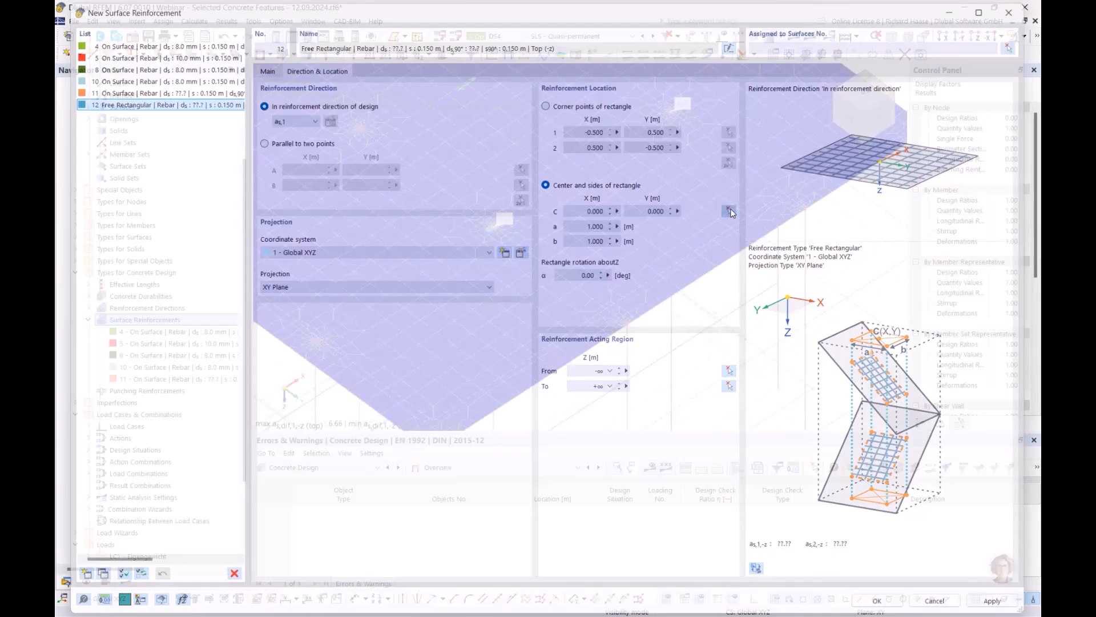
scroll(492, 221, "up", 5)
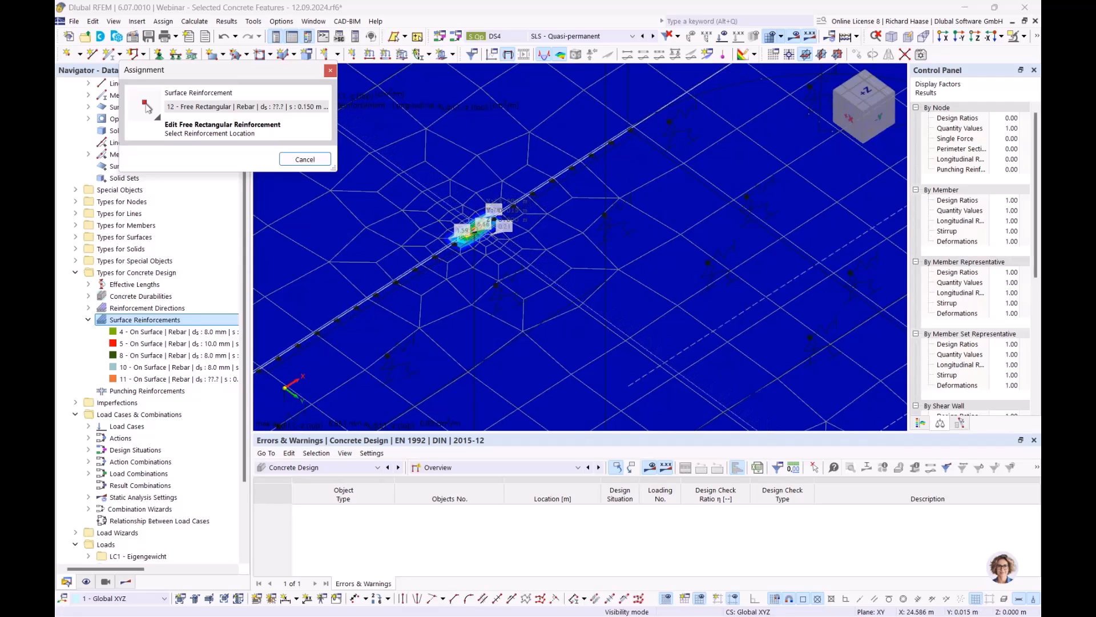
left_click(491, 222)
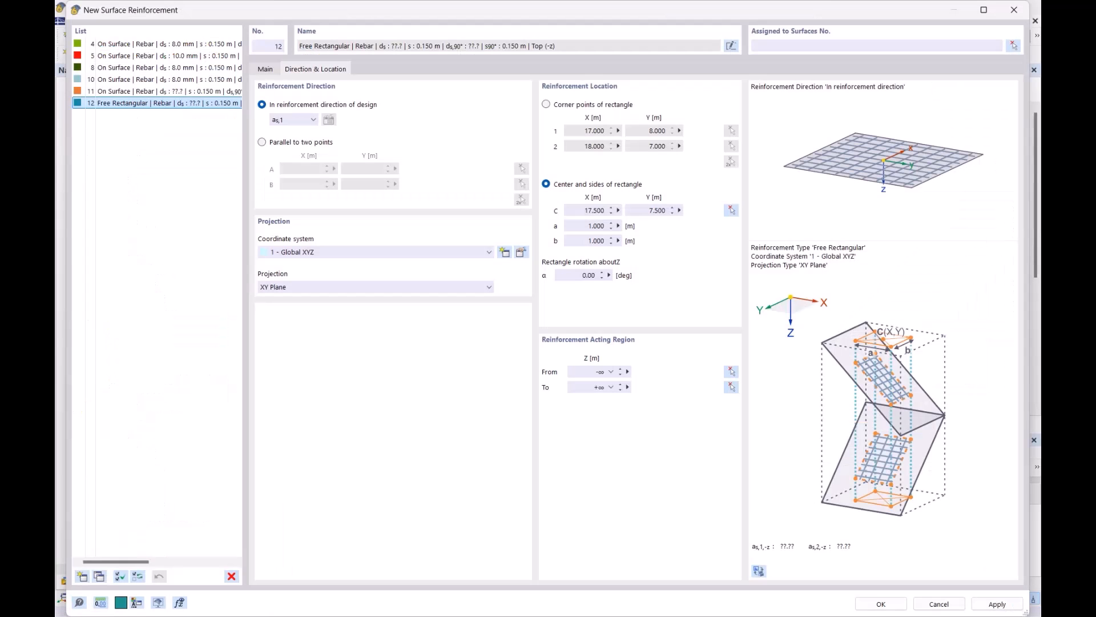
left_click(882, 604)
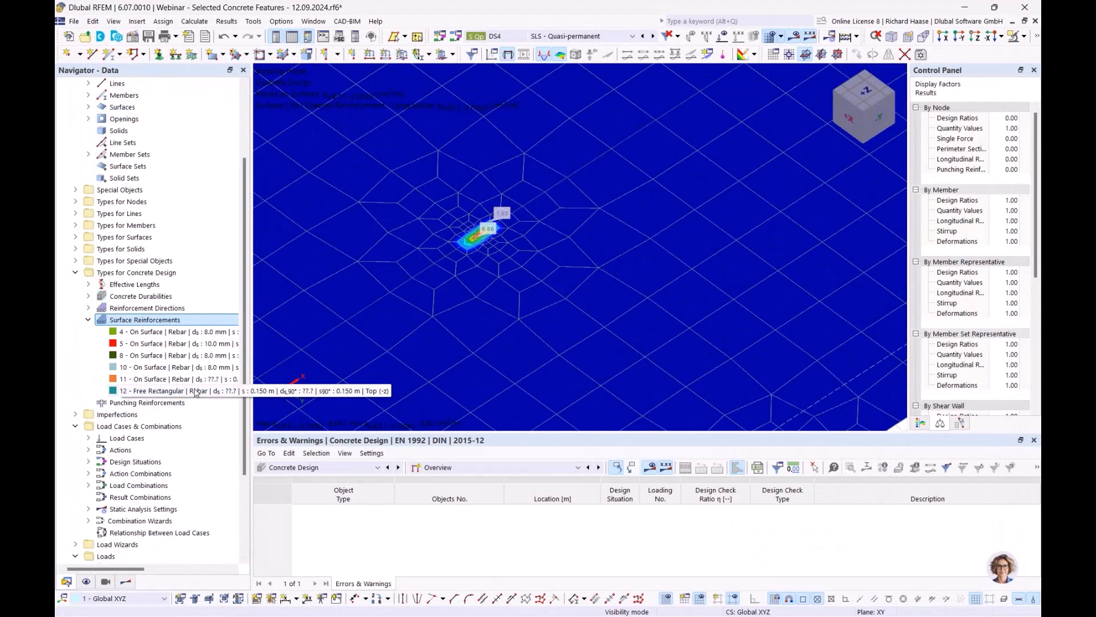
Step: Assign the free rectangular reinforcement to surface 18, the top slab, accepting the deletion of the concrete design results
double_click(172, 391)
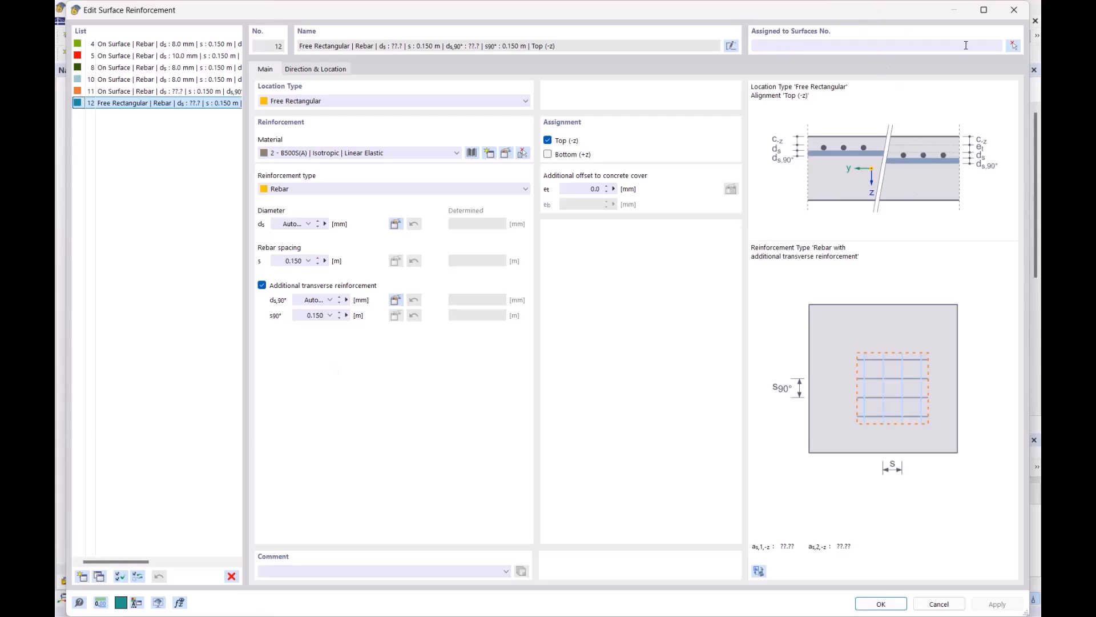
left_click(1013, 45)
left_click(556, 273)
left_click(247, 200)
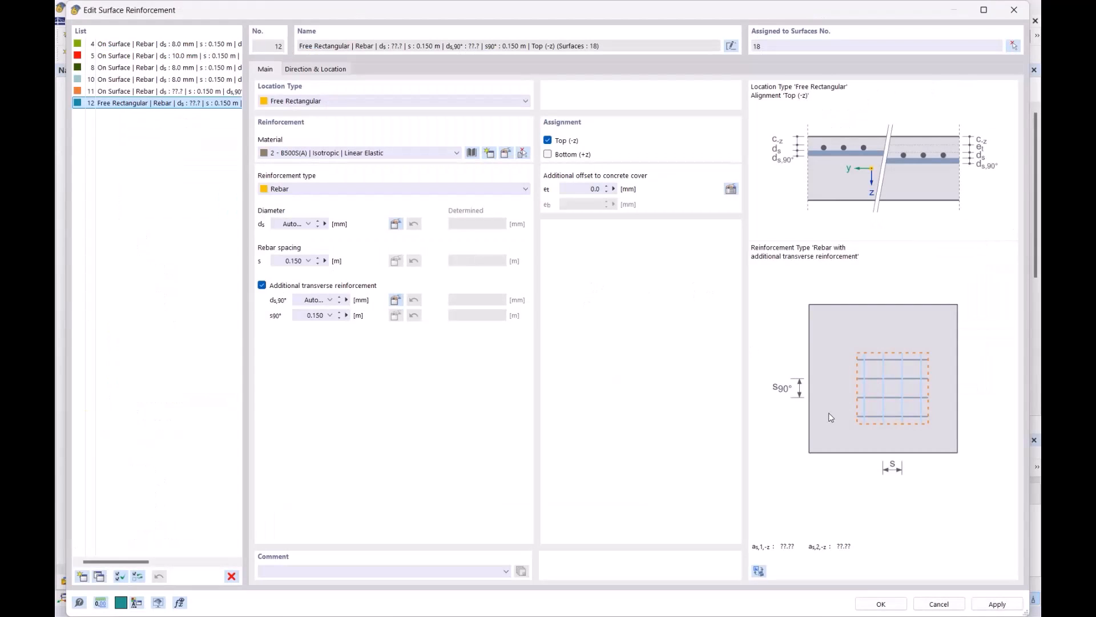
left_click(881, 604)
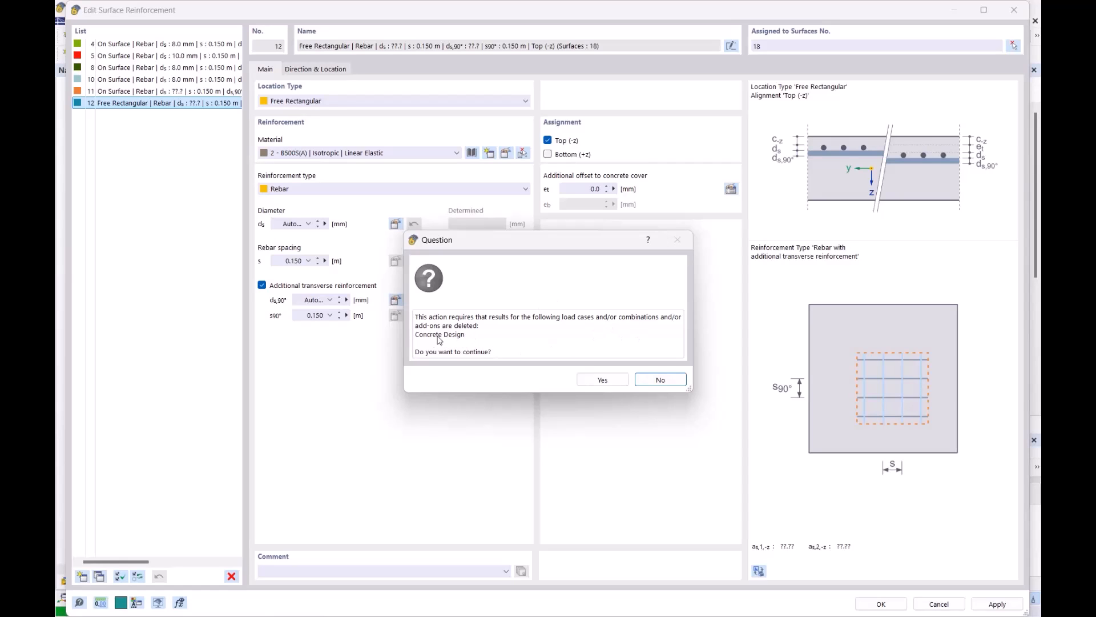
left_click(605, 383)
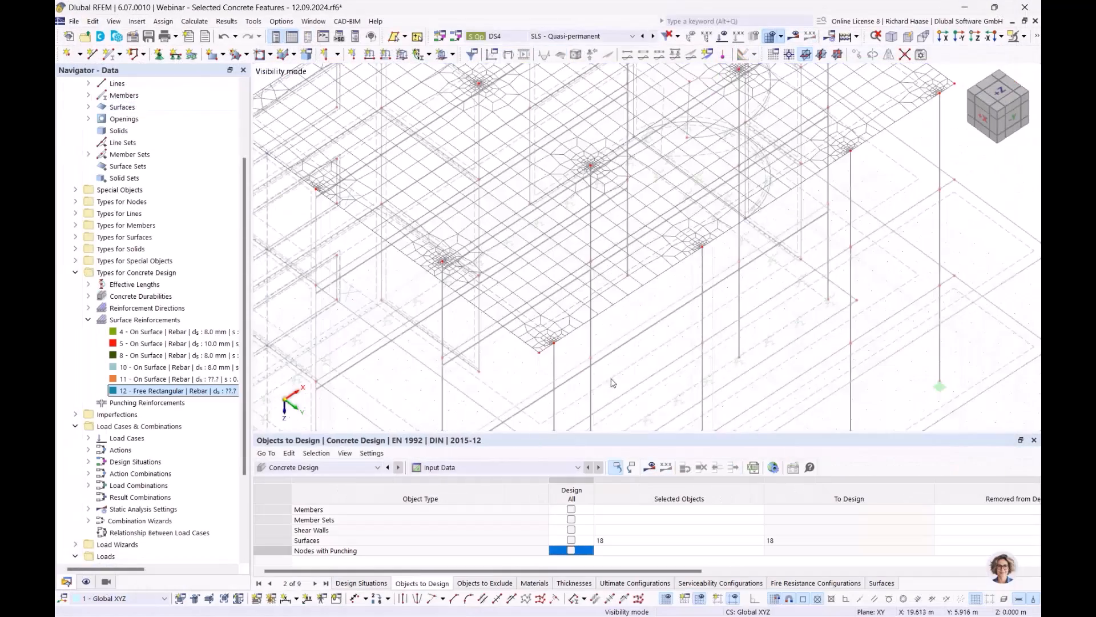
scroll(785, 245, "down", 5)
scroll(662, 171, "up", 5)
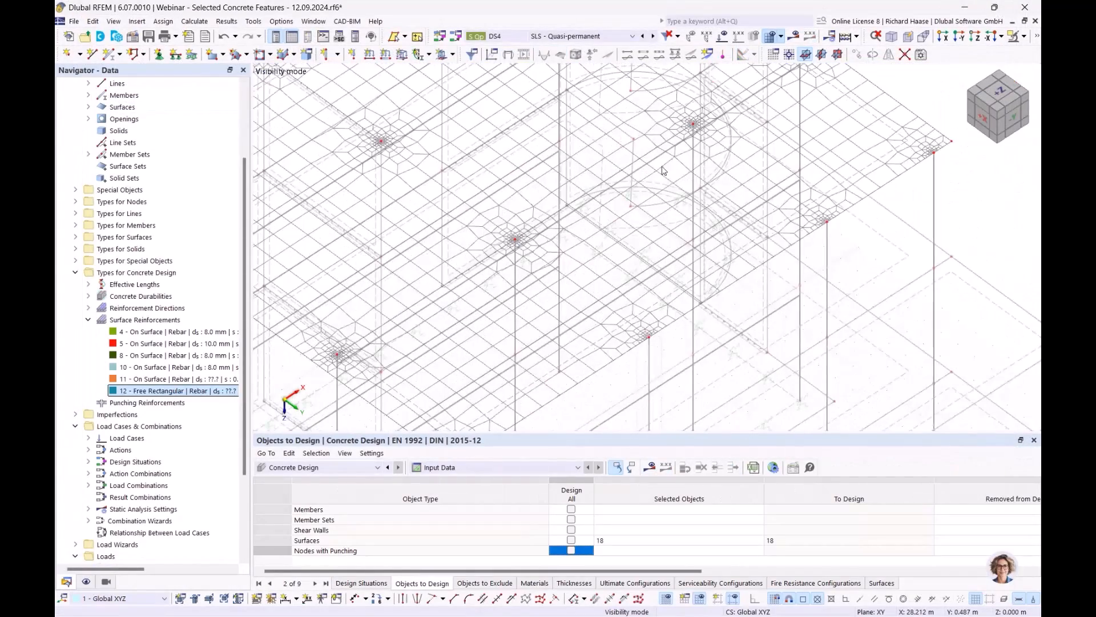
scroll(611, 286, "up", 1)
scroll(611, 287, "down", 3)
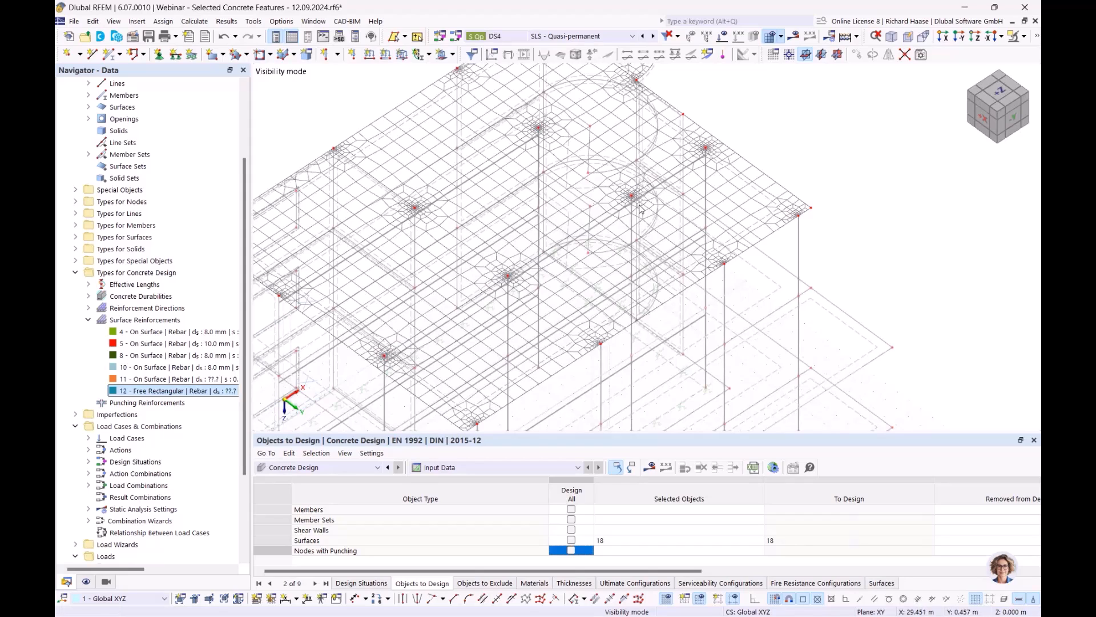
scroll(547, 169, "down", 2)
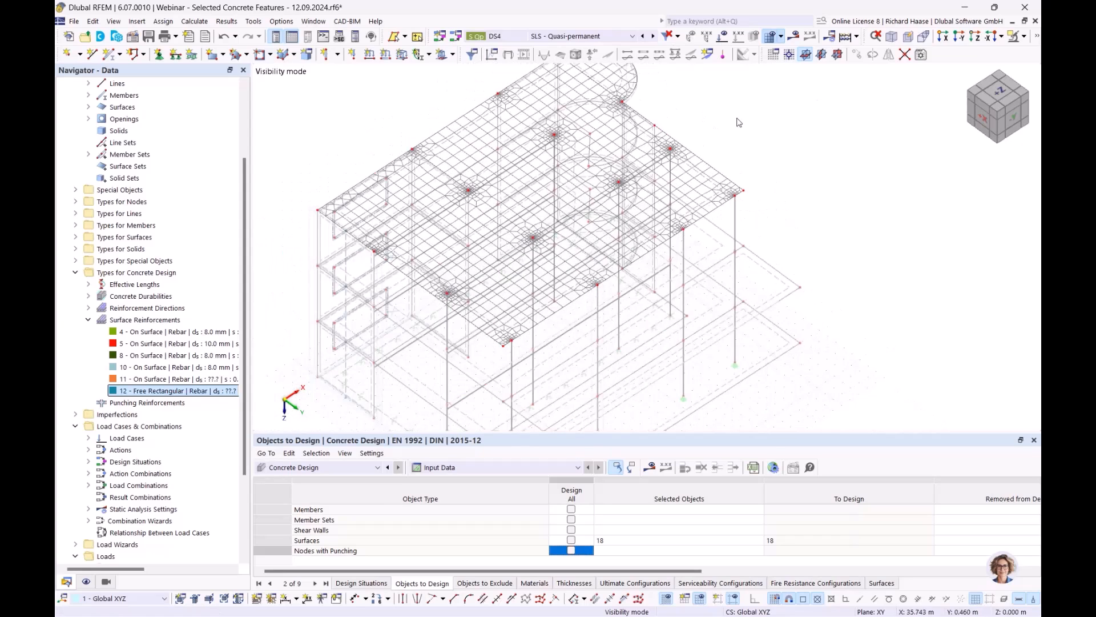
middle_click_drag(714, 125, 719, 143)
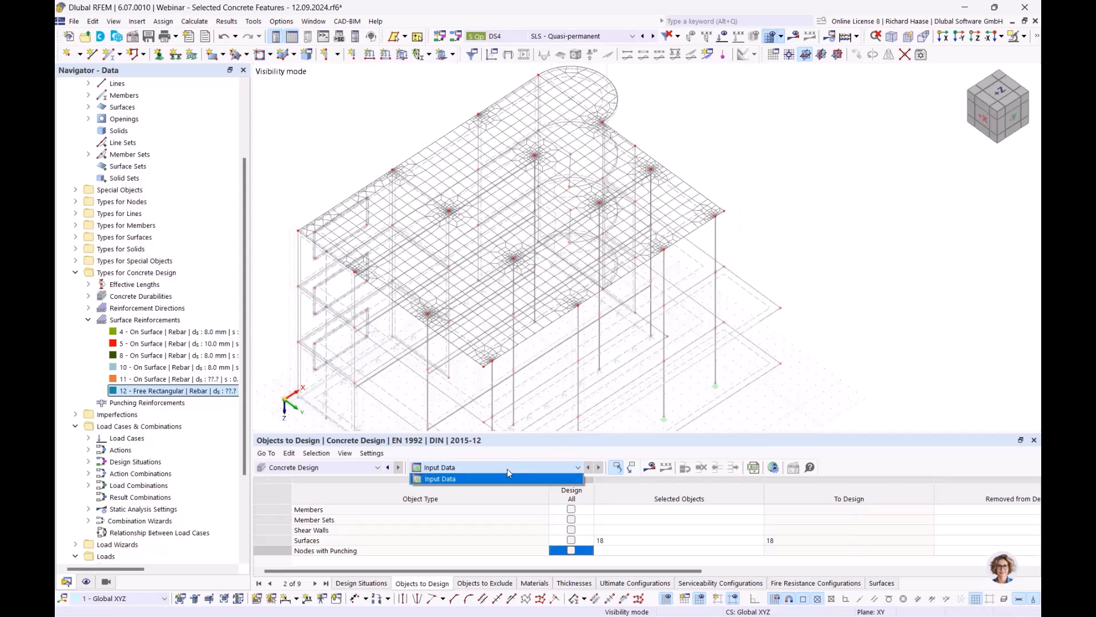
Step: Delete surface reinforcement 12, the free rectangular one
left_click(193, 382)
left_click(193, 389)
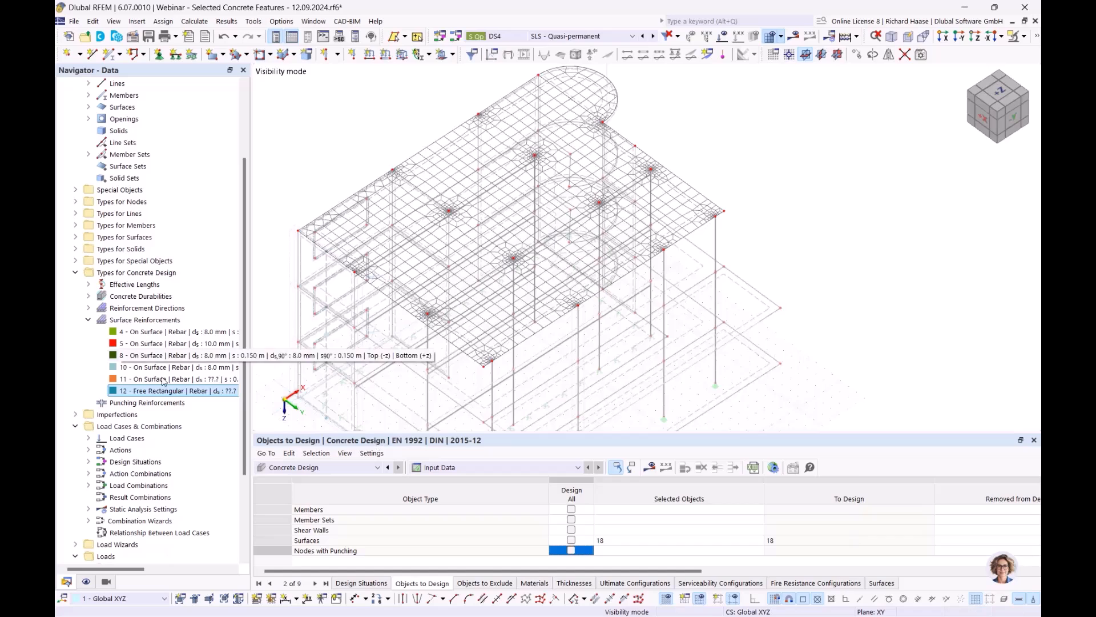
right_click(160, 392)
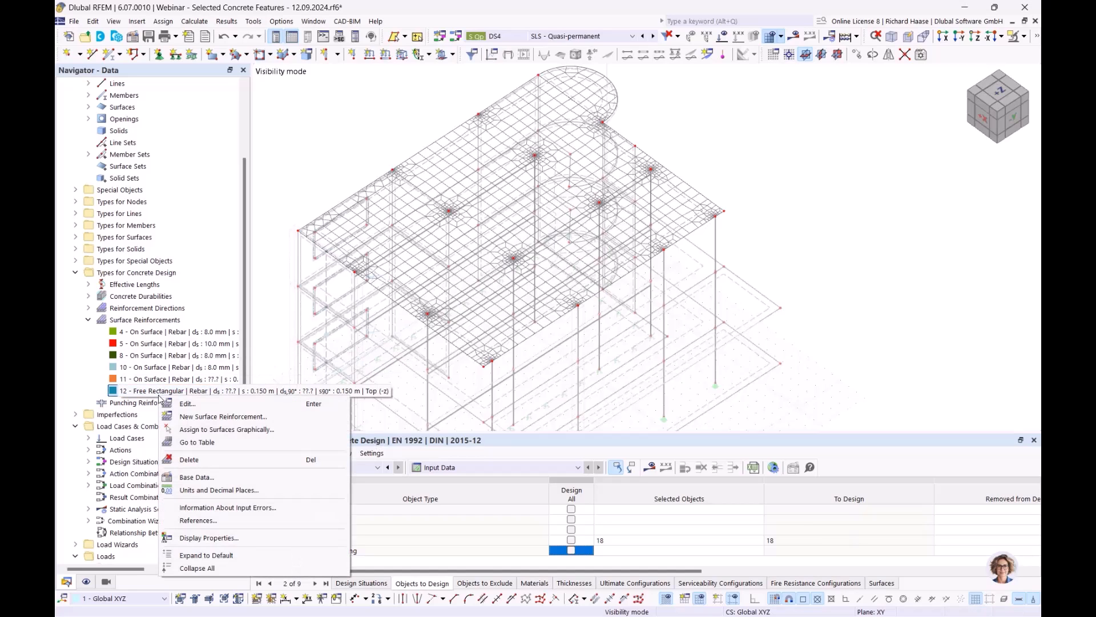
left_click(201, 466)
left_click(540, 350)
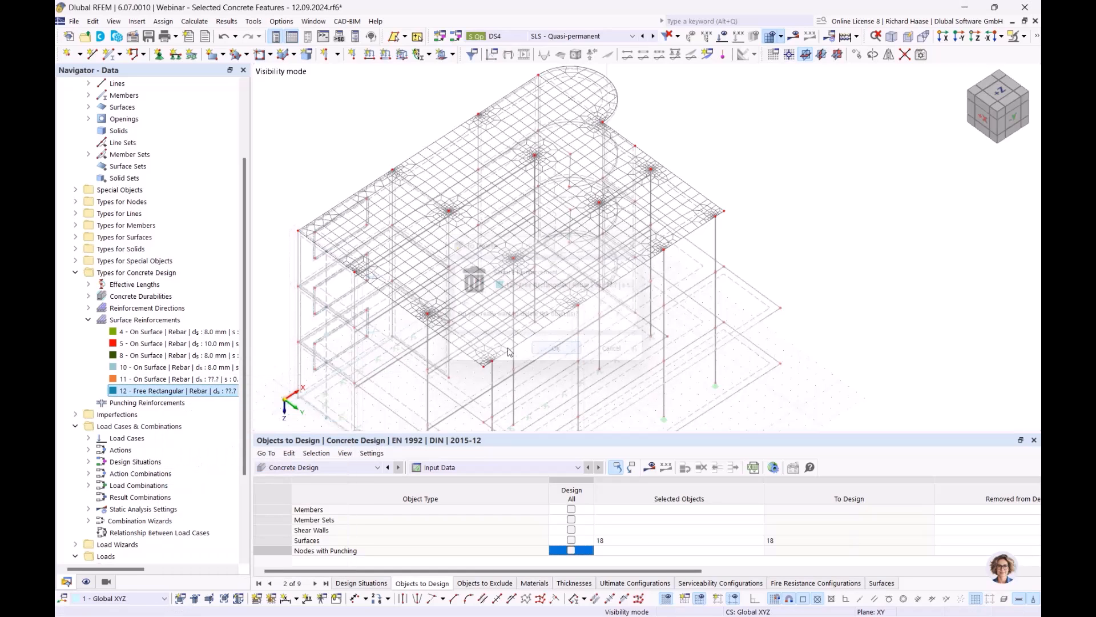
left_click(171, 379)
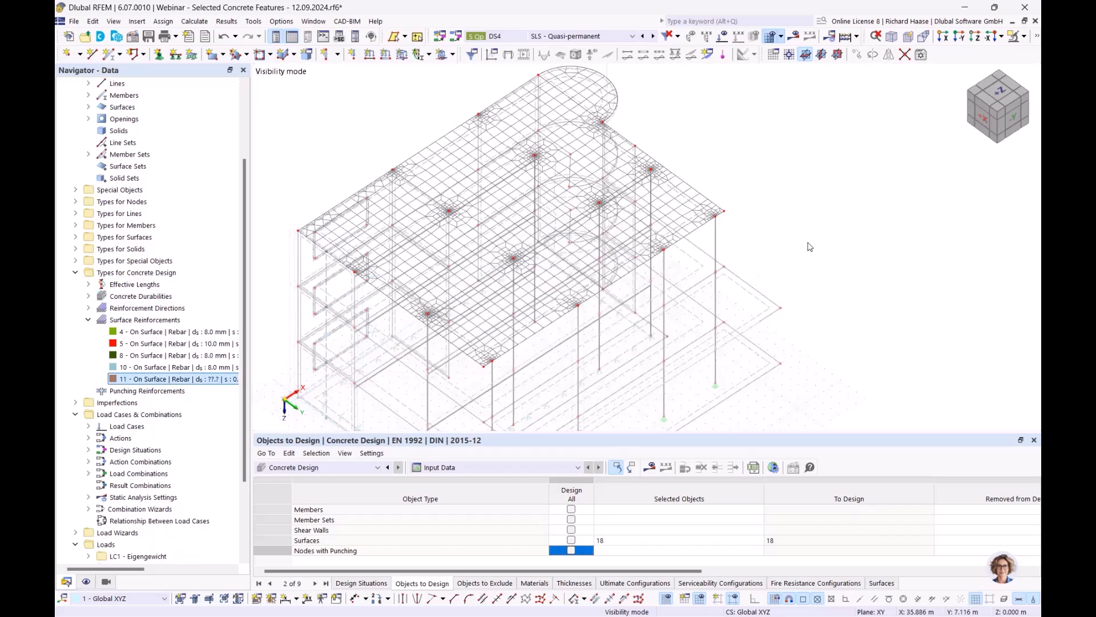
Step: Turn off deleting add-on results by changing input data in the Concrete Design global settings
left_click(449, 469)
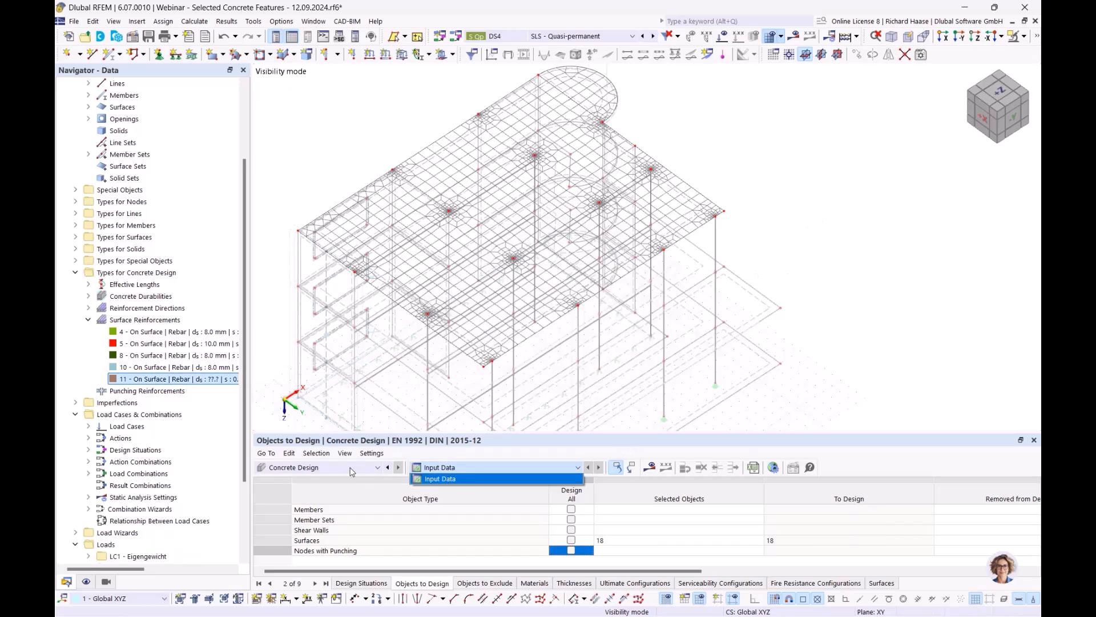
left_click(485, 470)
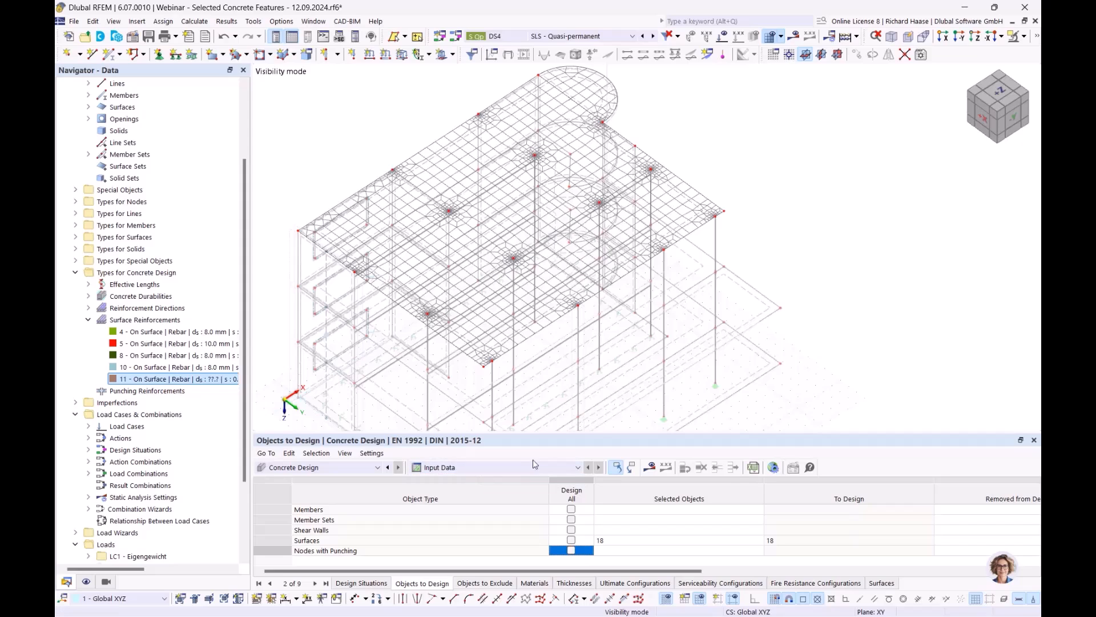
left_click(774, 467)
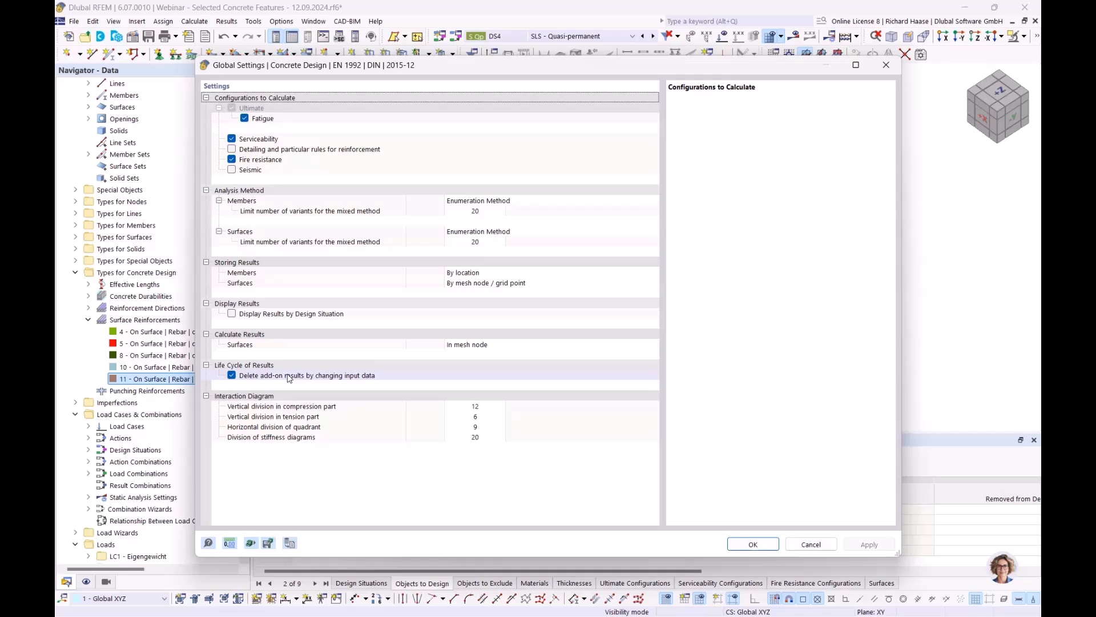
left_click(231, 375)
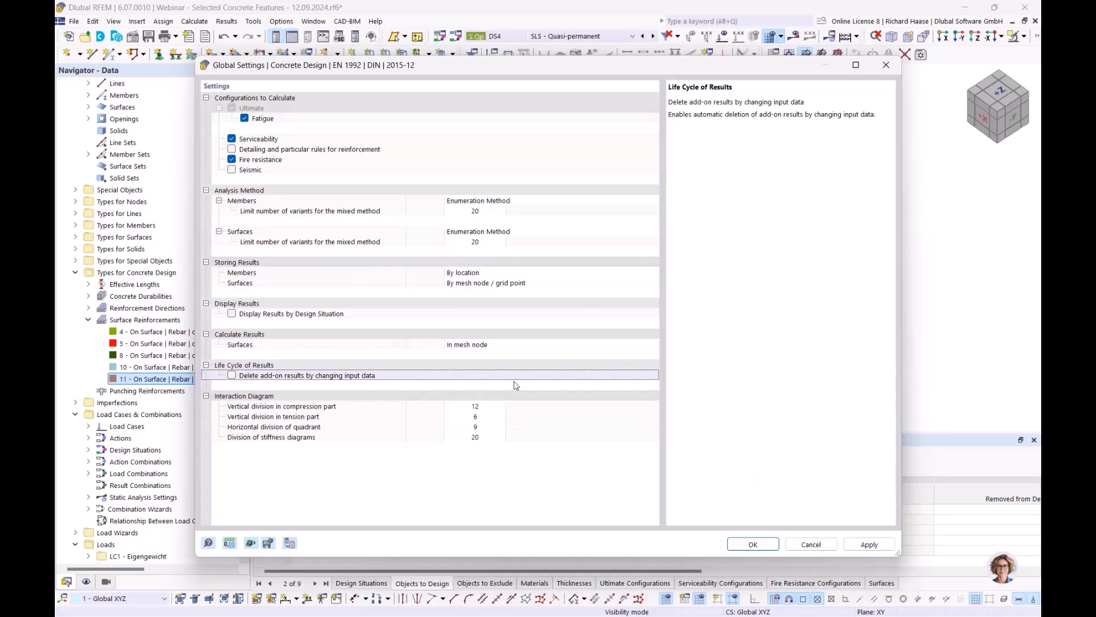
left_click(754, 544)
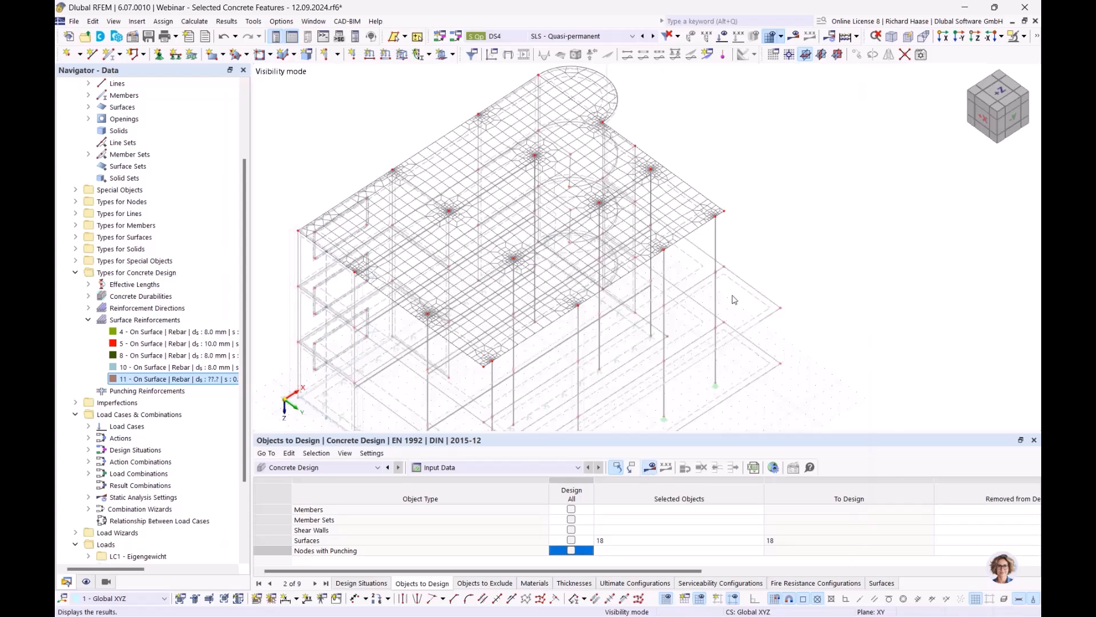
Step: Display the concrete design results and create a new surface reinforcement with the location type Free Rectangular
left_click(655, 465)
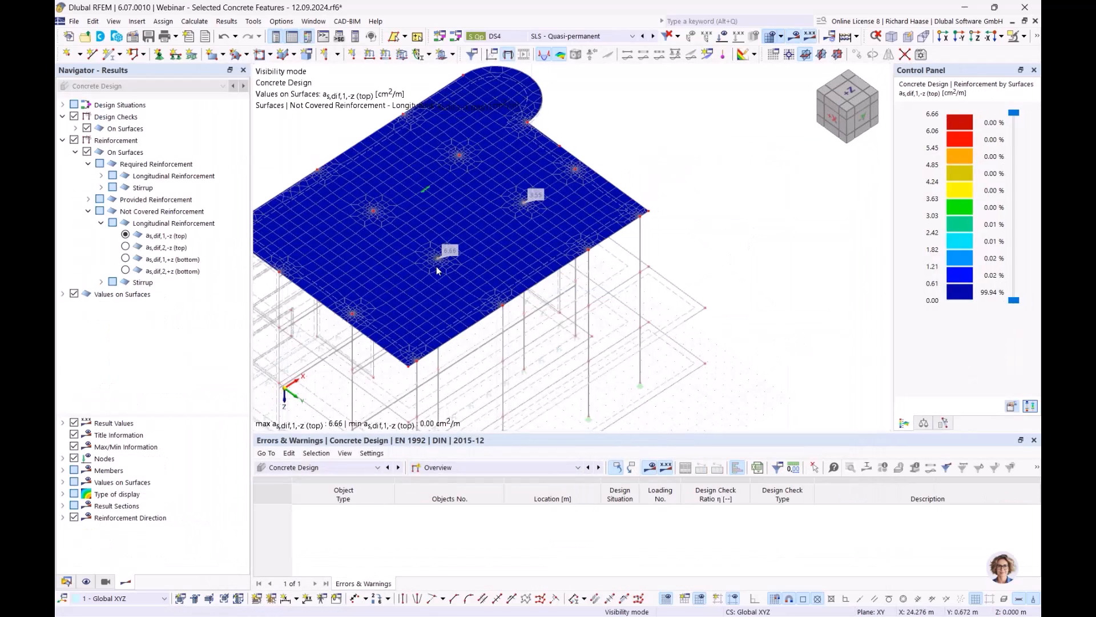
scroll(440, 254, "up", 3)
left_click(66, 582)
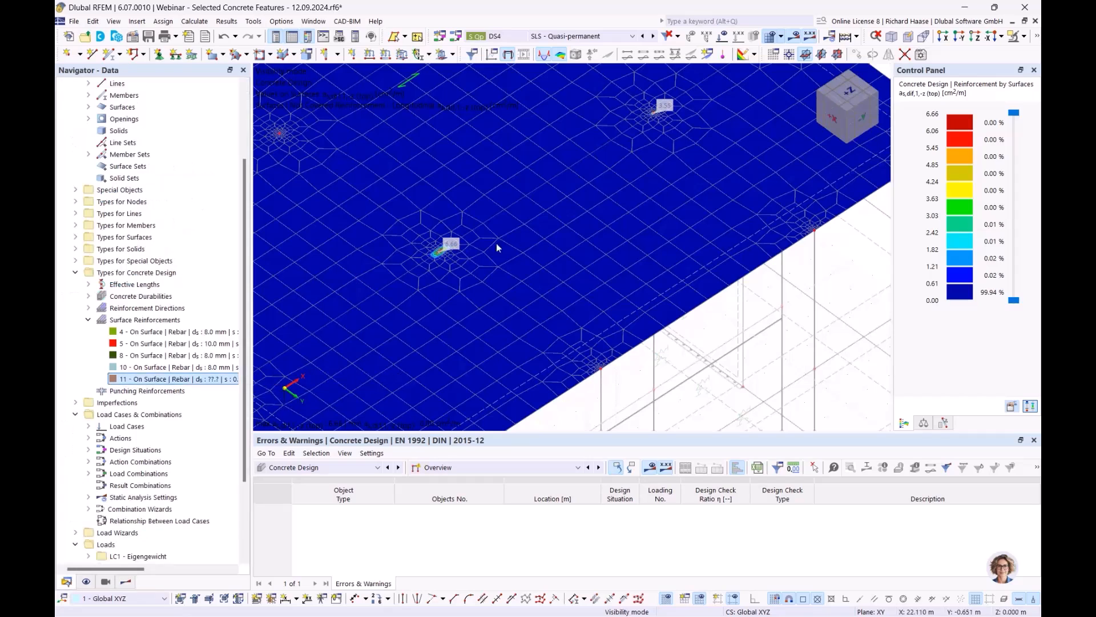
right_click(160, 319)
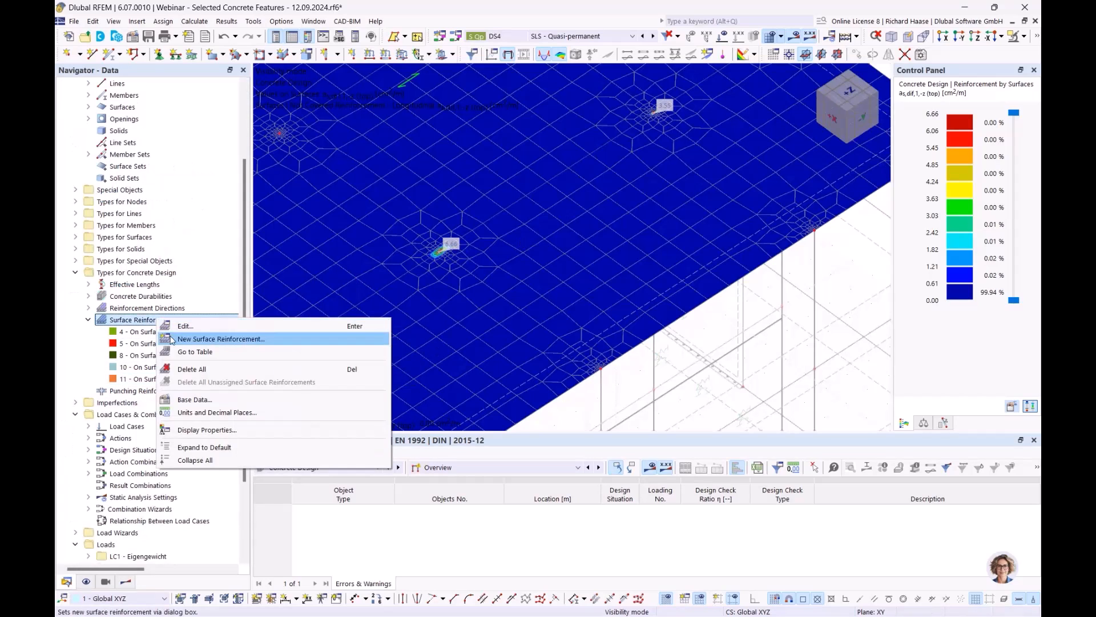
left_click(188, 339)
left_click(275, 101)
left_click(297, 116)
Step: Enable additional transverse reinforcement and set both rebar diameters, ds and ds,90°, to Auto with the 10.0 to 20.0 mm range
left_click(281, 285)
left_click(309, 223)
left_click(289, 327)
left_click(673, 410)
left_click(330, 299)
left_click(311, 313)
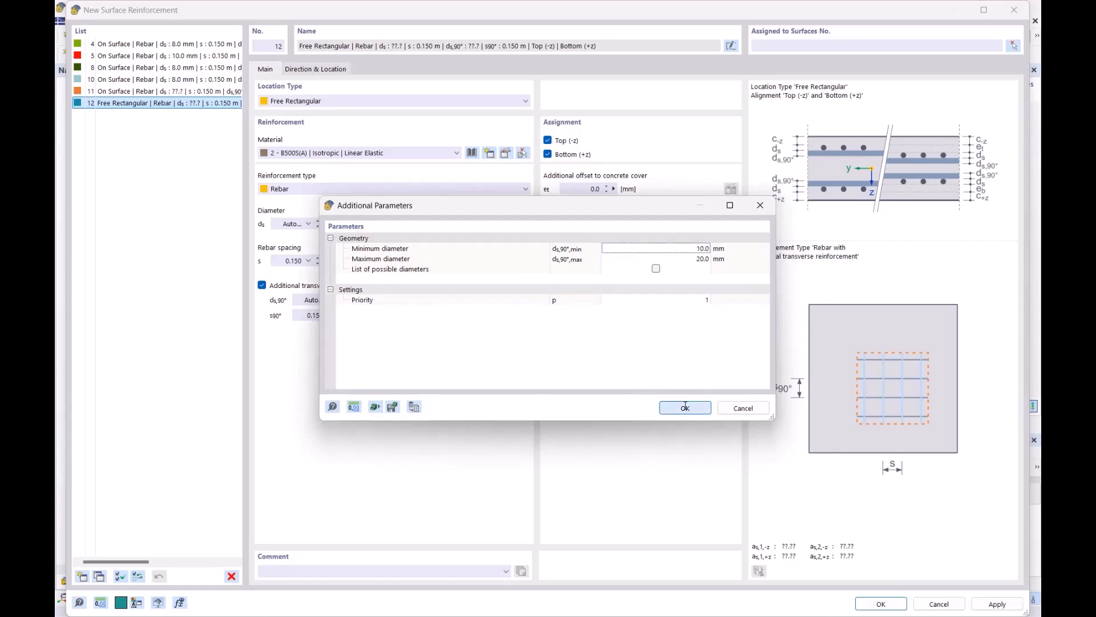
left_click(686, 408)
Step: Define the reinforcement location by center and sides of rectangle, with a and b both 1.000 m
left_click(330, 69)
left_click(605, 184)
left_click(588, 226)
type("1")
key("Tab")
type("1")
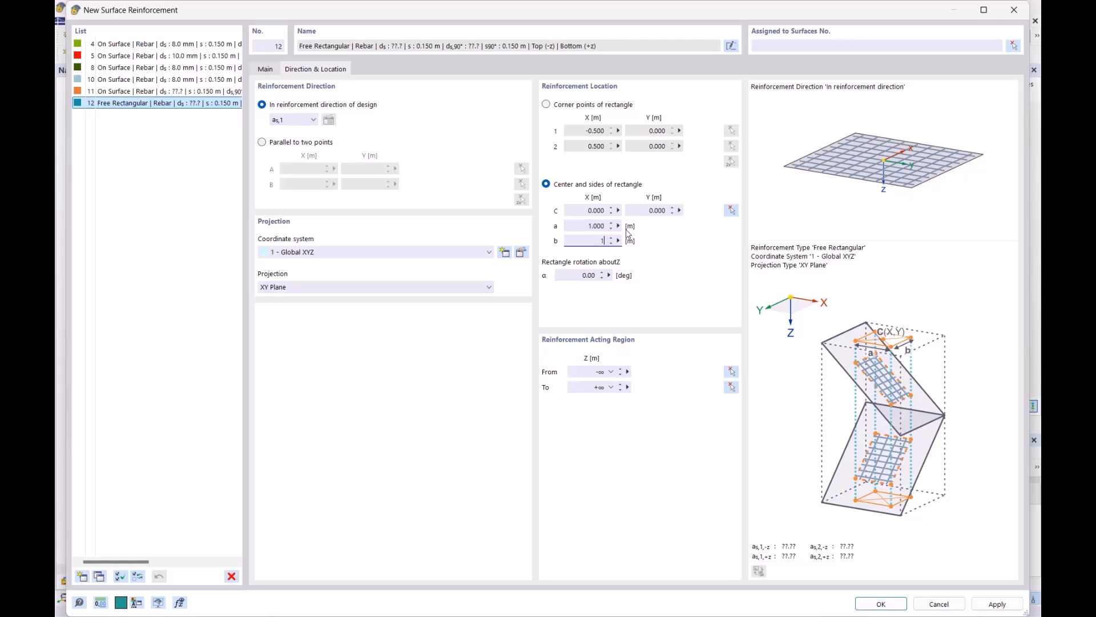
Step: Pick the column node at X 17.500 and Y 7.500 m as the rectangle's center and accept the new reinforcement
left_click(732, 210)
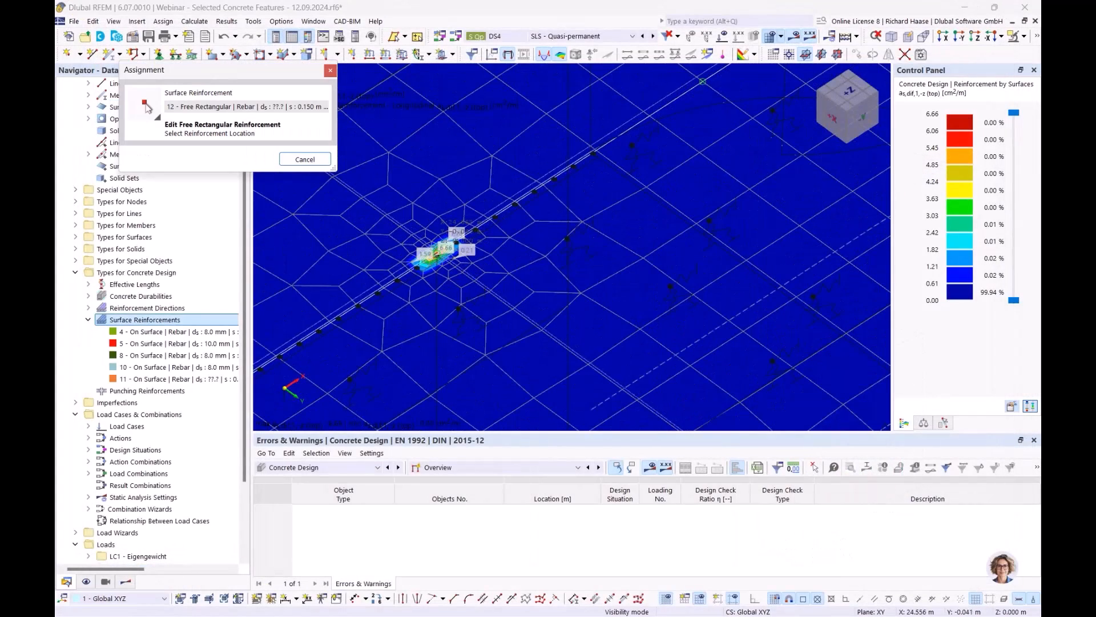
left_click(434, 256)
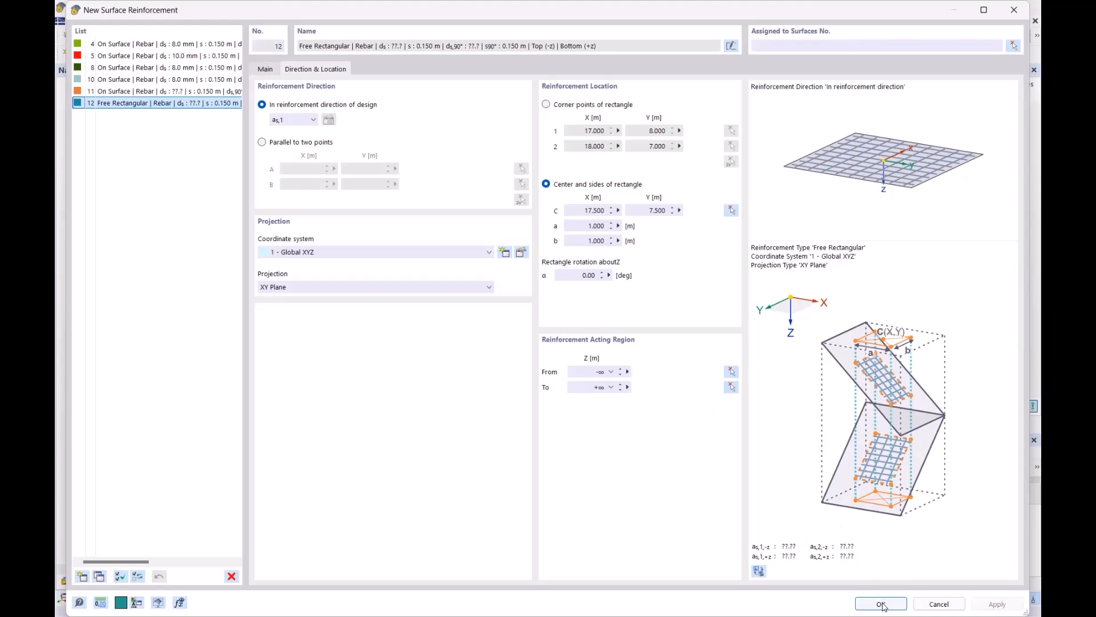
left_click(881, 603)
Step: Assign the new free rectangular reinforcement to surface 18
scroll(422, 243, "down", 5)
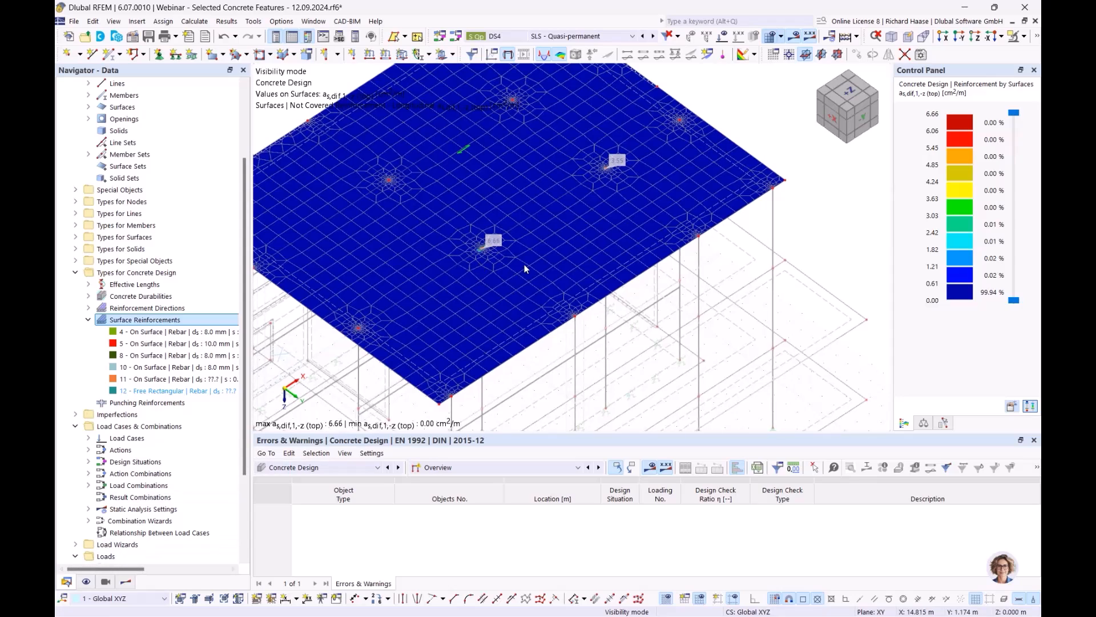
double_click(166, 390)
left_click(822, 45)
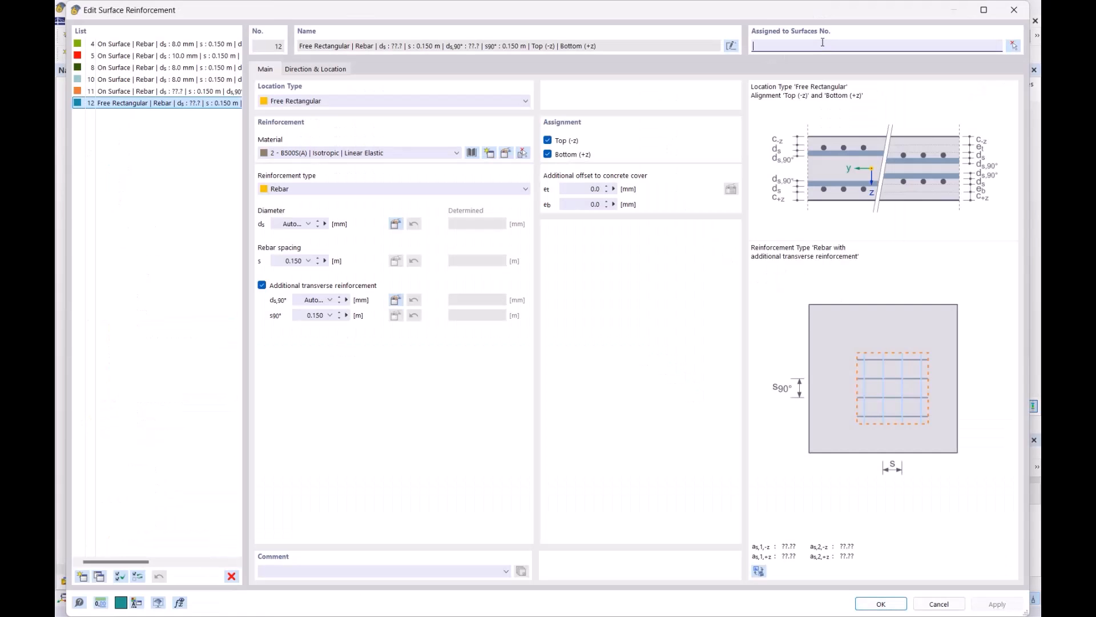
type("18")
left_click(877, 603)
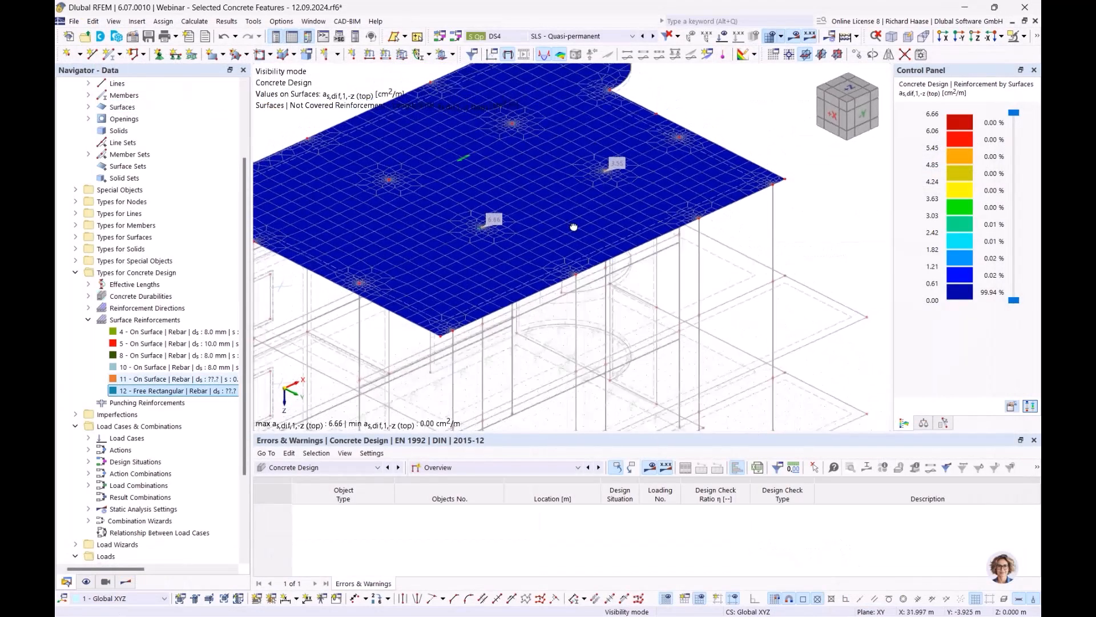
Step: Show the types for concrete design in the model, hide the On Surface longitudinal reinforcement, and inspect the free rectangle at the column
left_click(86, 581)
left_click(87, 296)
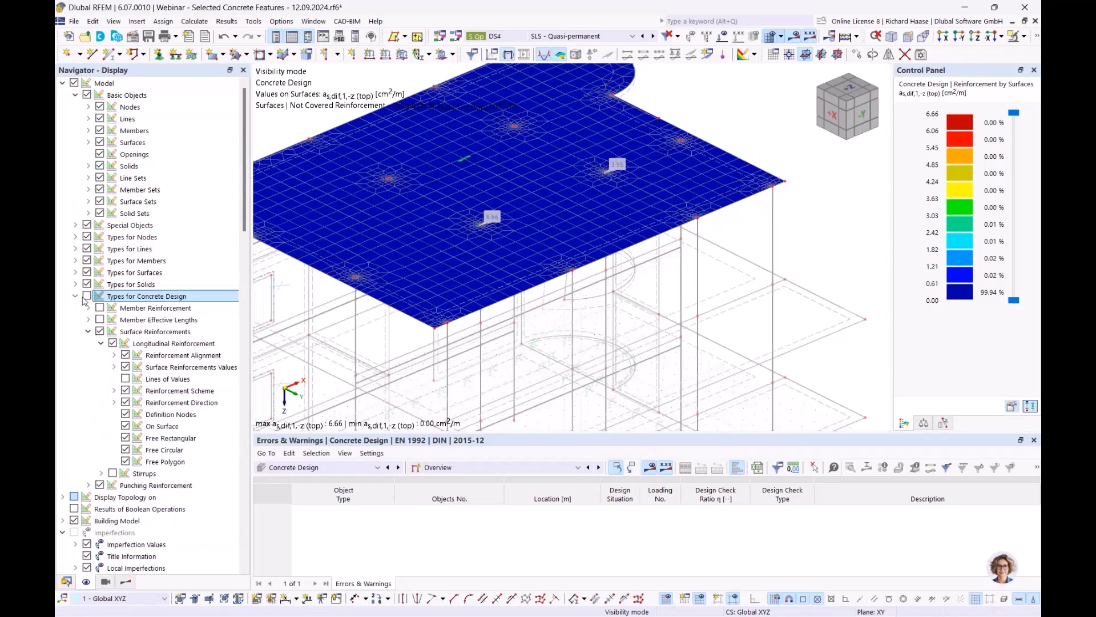
left_click(125, 426)
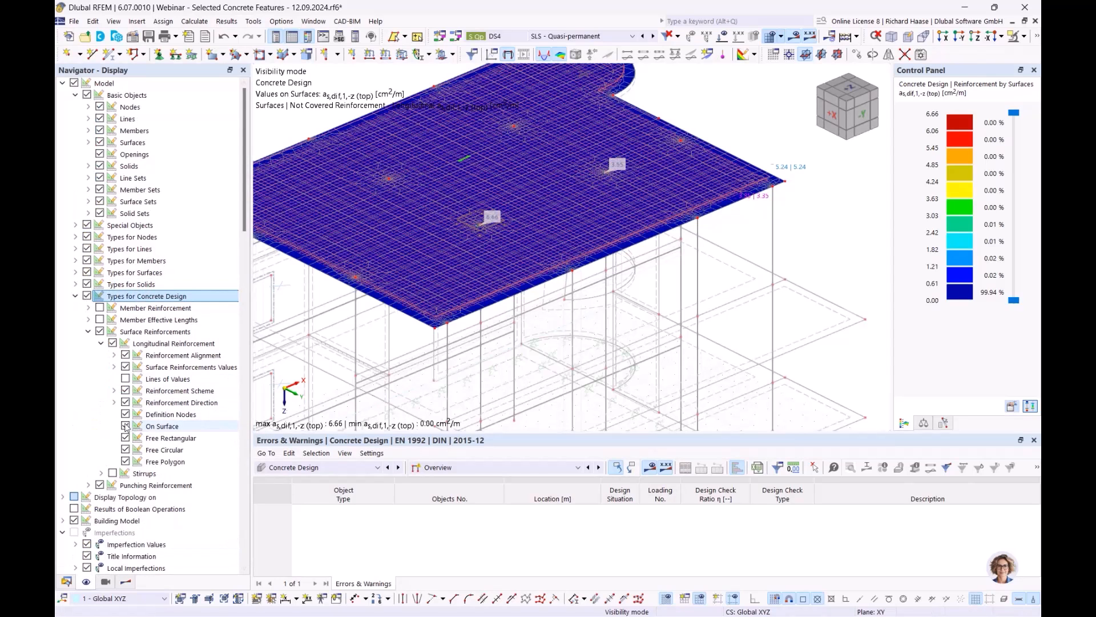
scroll(465, 221, "up", 5)
middle_click_drag(543, 227, 536, 242, "ctrl")
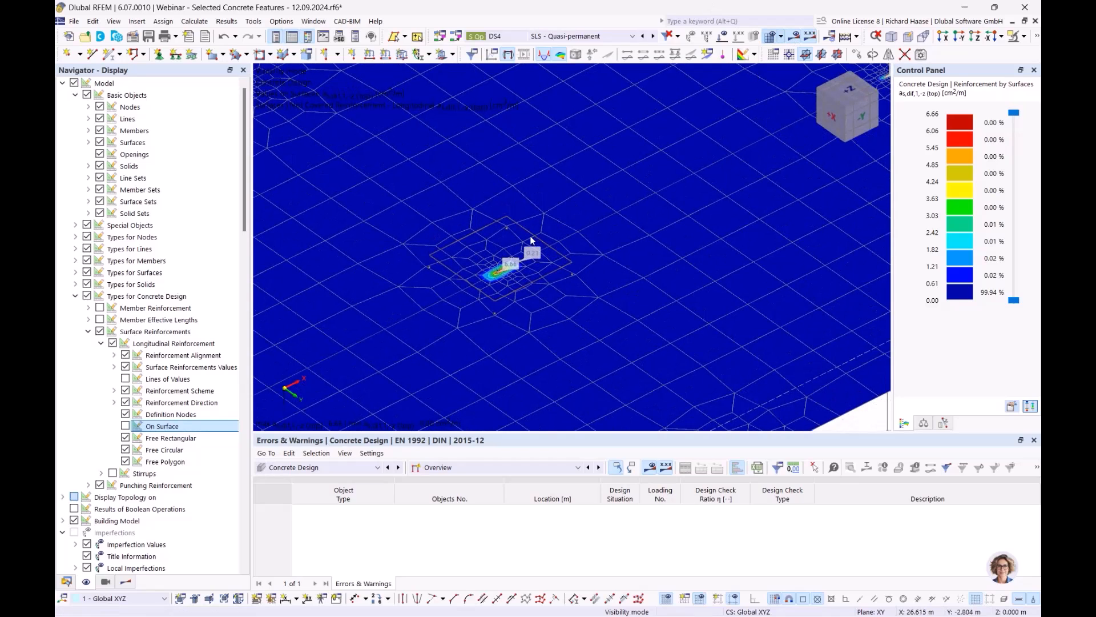
scroll(517, 256, "down", 5)
middle_click_drag(517, 256, 455, 264)
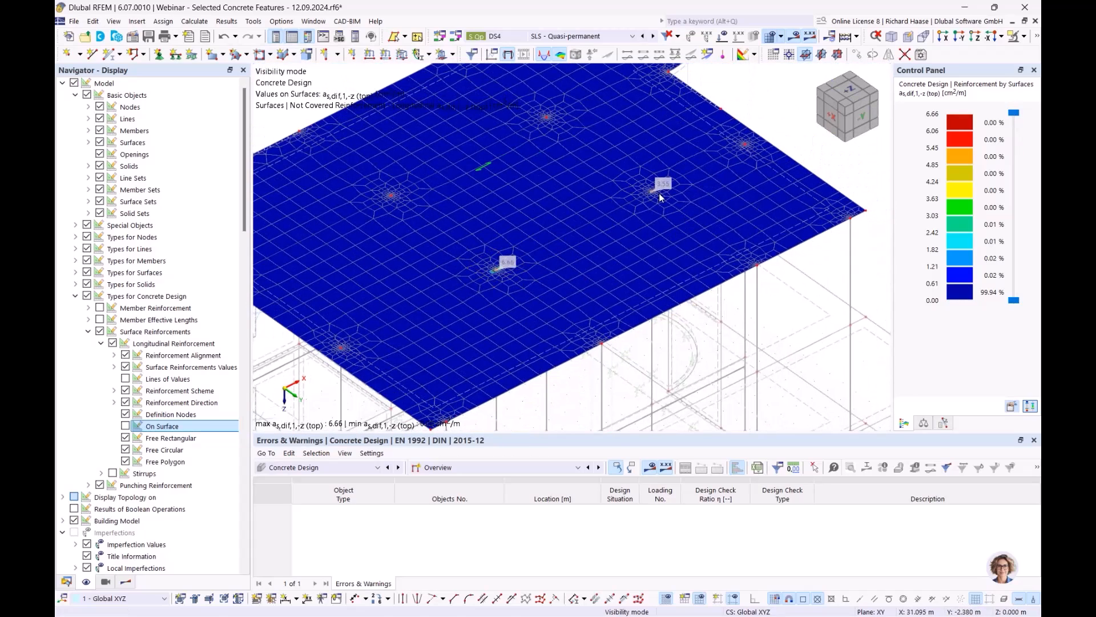
Step: Open the surface reinforcement definitions, discard the blank new entry and duplicate free rectangular reinforcement No. 12
scroll(651, 194, "up", 2)
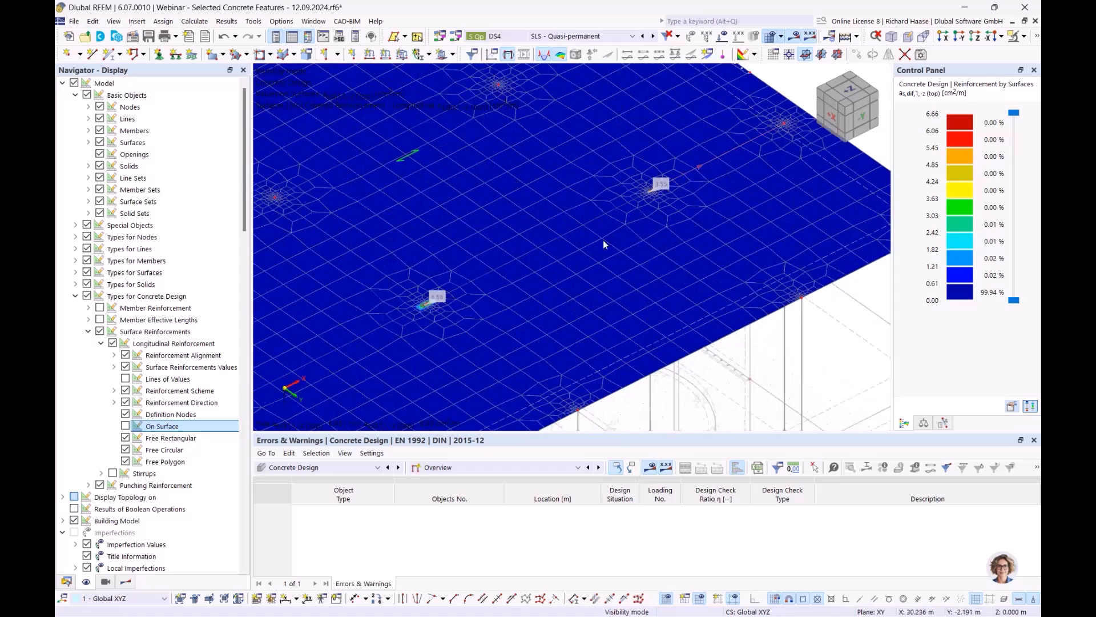
left_click(66, 581)
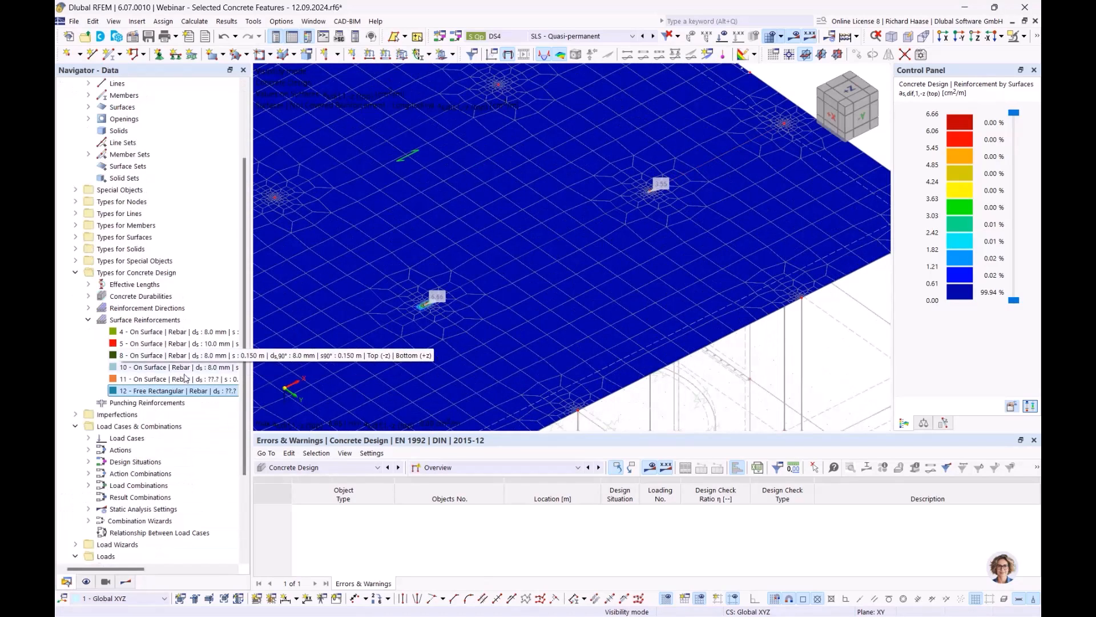
right_click(157, 321)
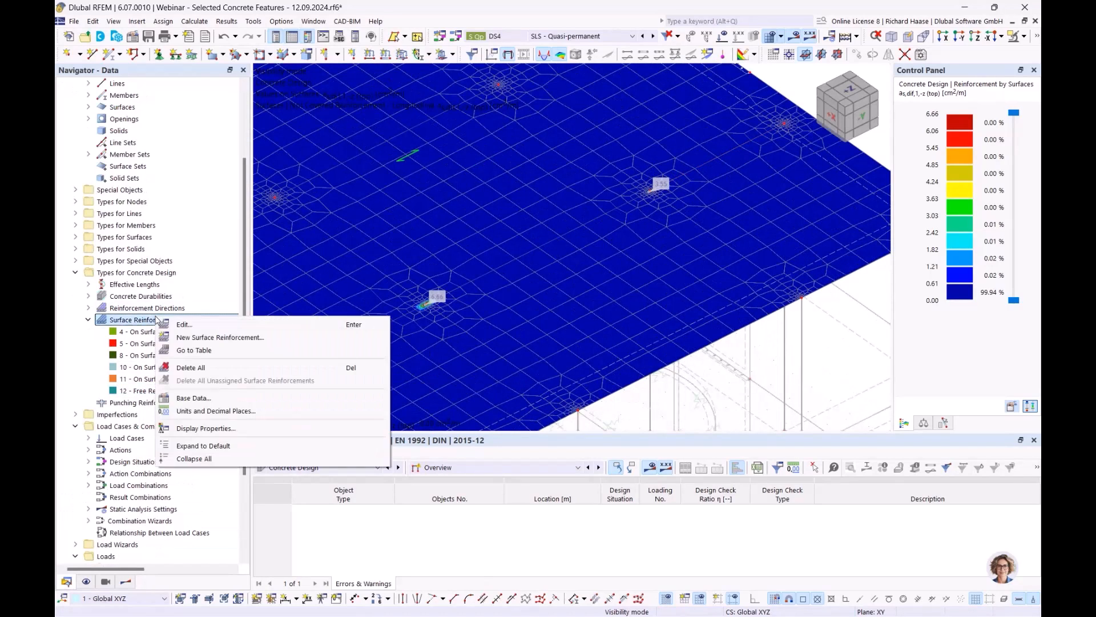
left_click(274, 337)
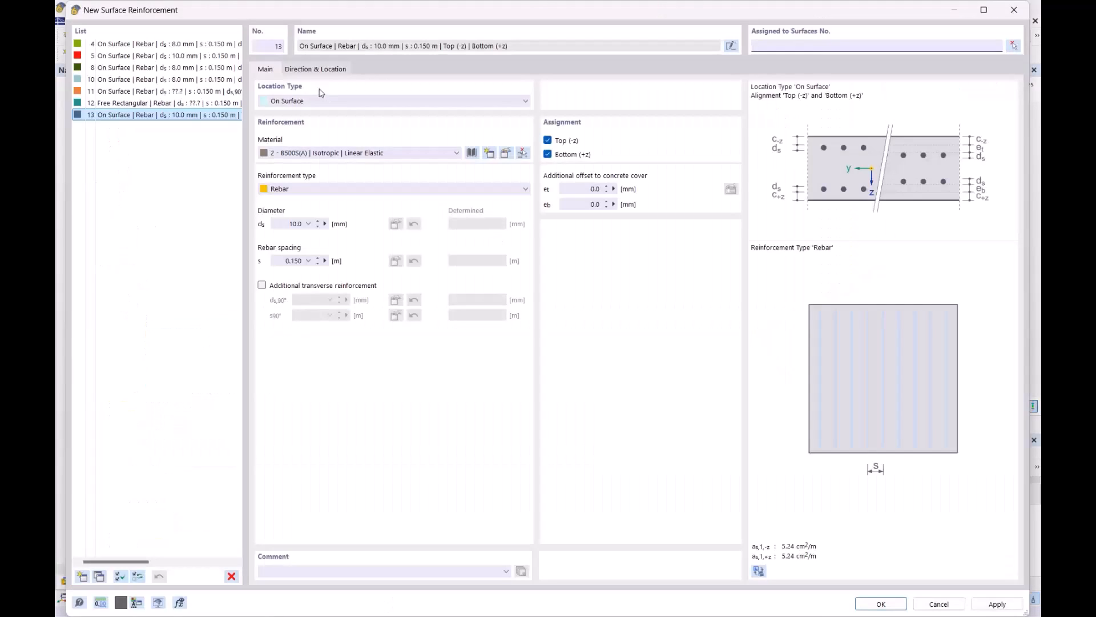
left_click(231, 576)
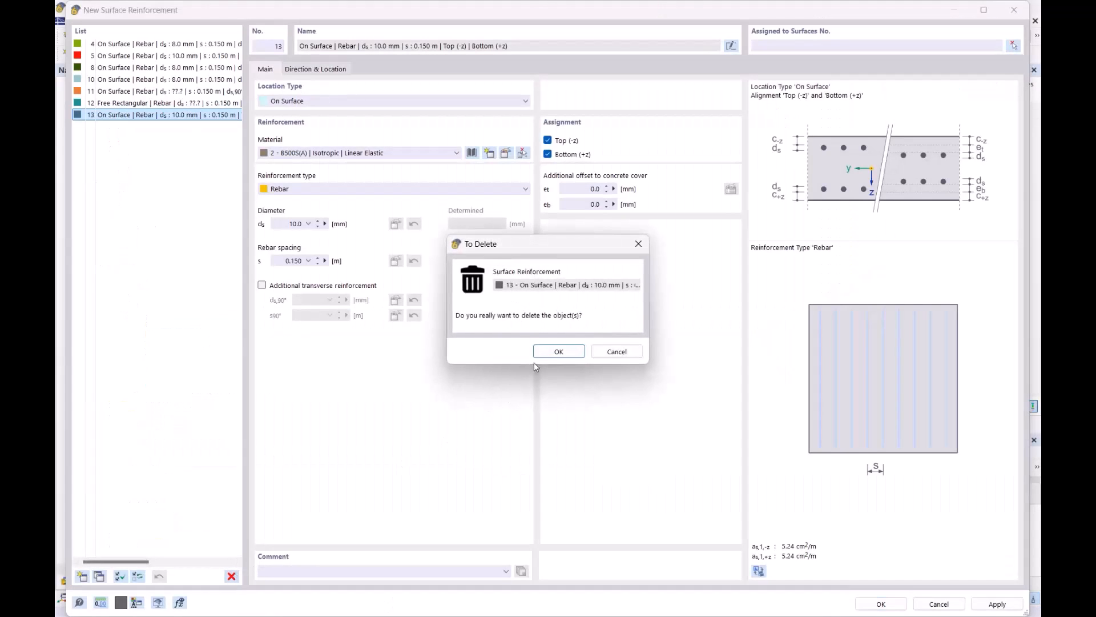
left_click(557, 351)
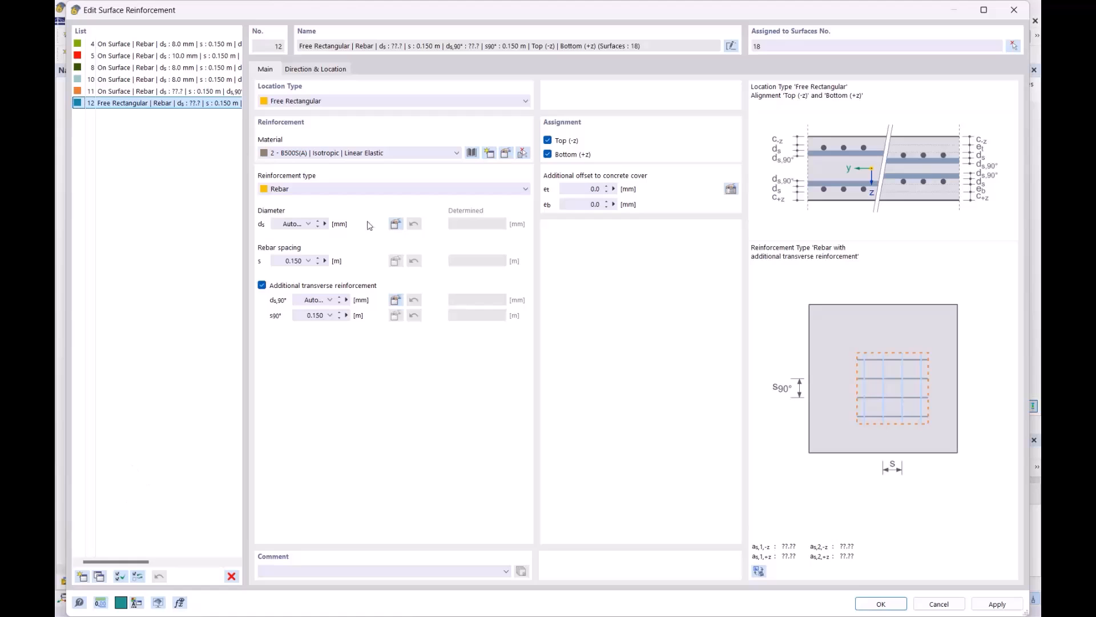
left_click(99, 577)
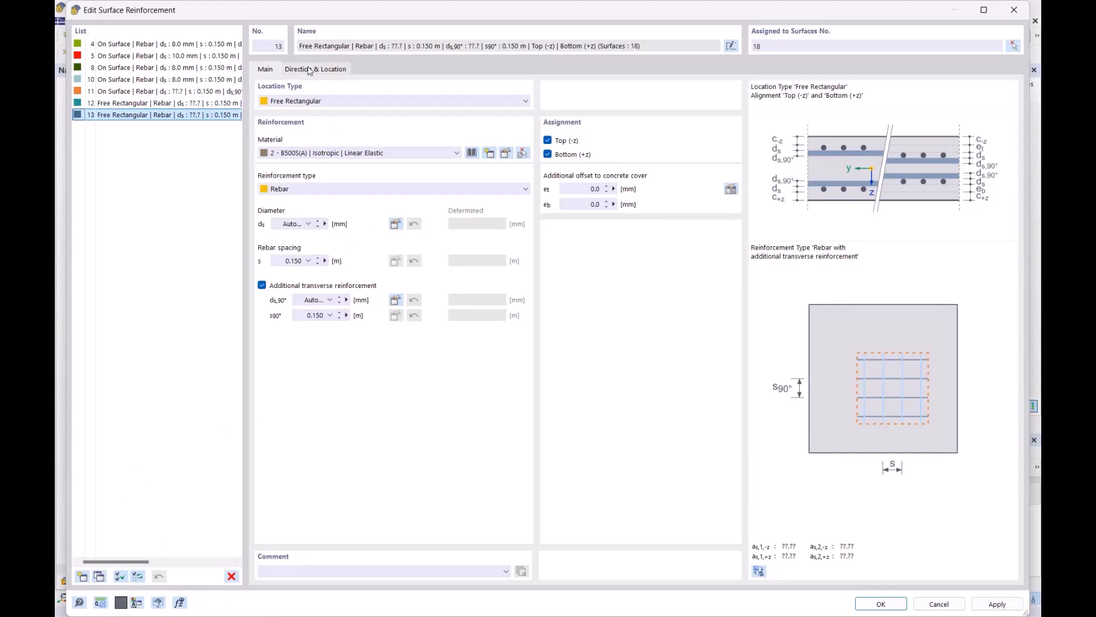
Step: Restrict free rectangular reinforcements 12 and 13 to the Top (-z) side by excluding Bottom (+z)
left_click(103, 103)
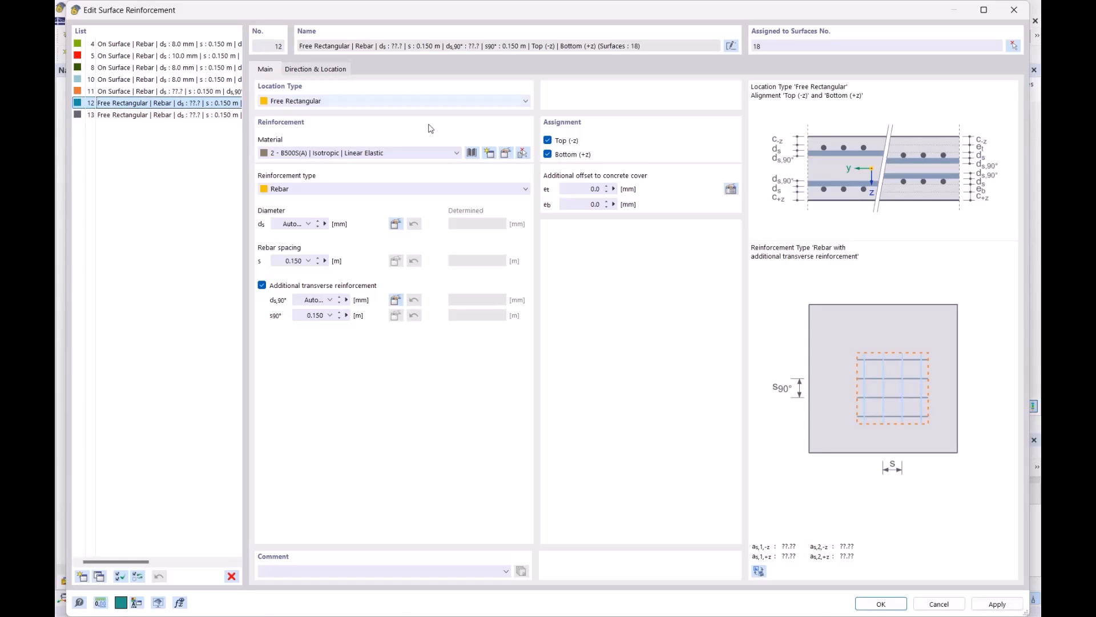
left_click(548, 154)
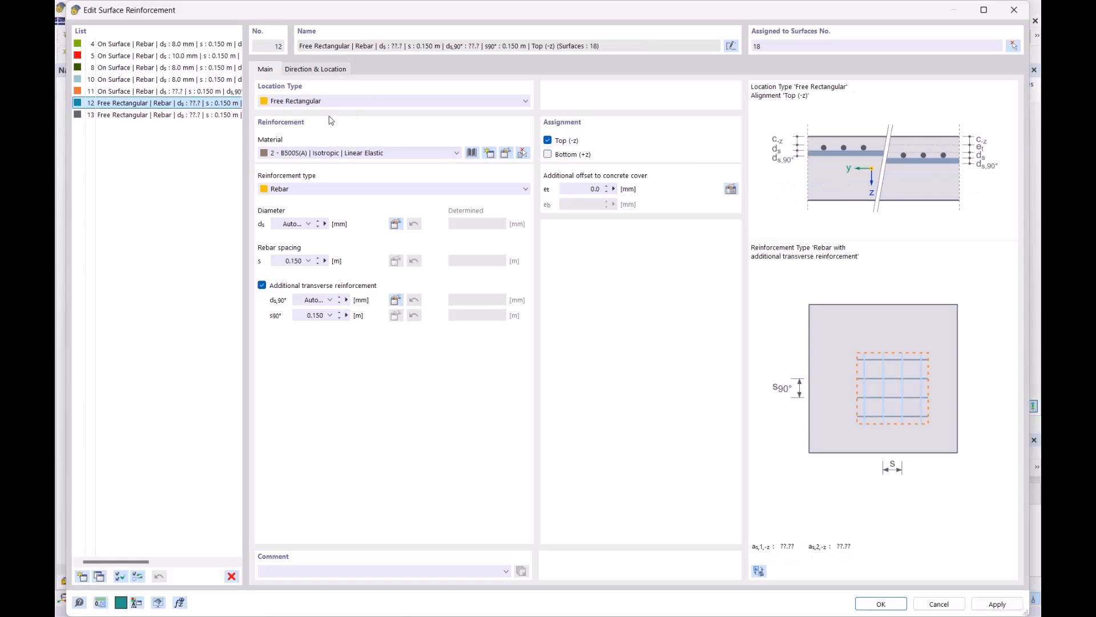
left_click(201, 116)
left_click(547, 154)
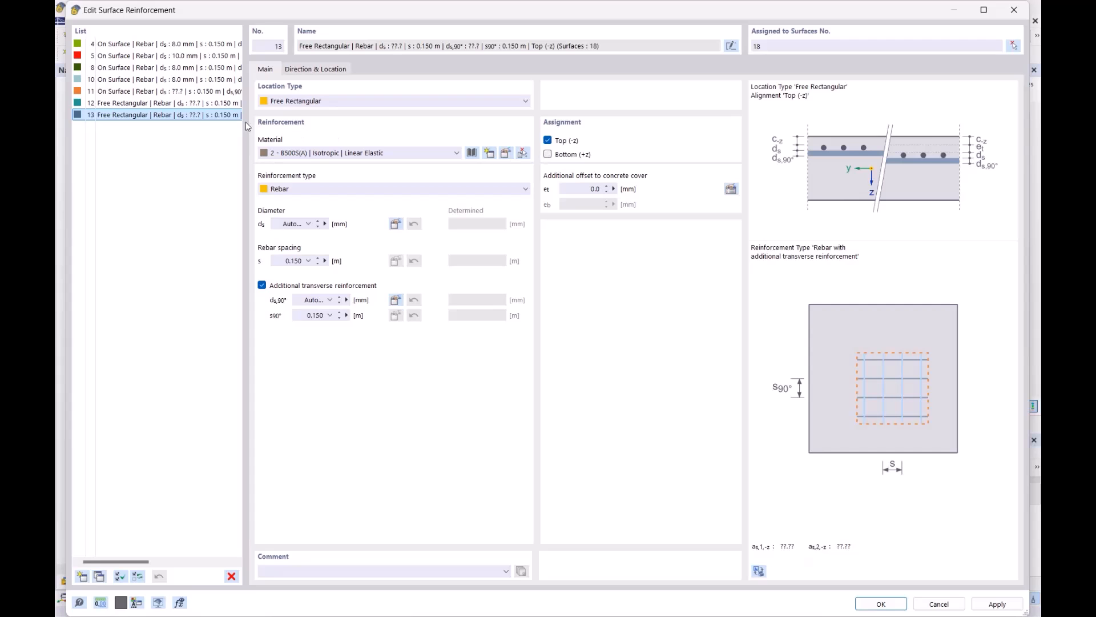
Step: Try to pick column node 103 at X 22.500 and Y 7.500 m as the center of reinforcement 13
left_click(320, 71)
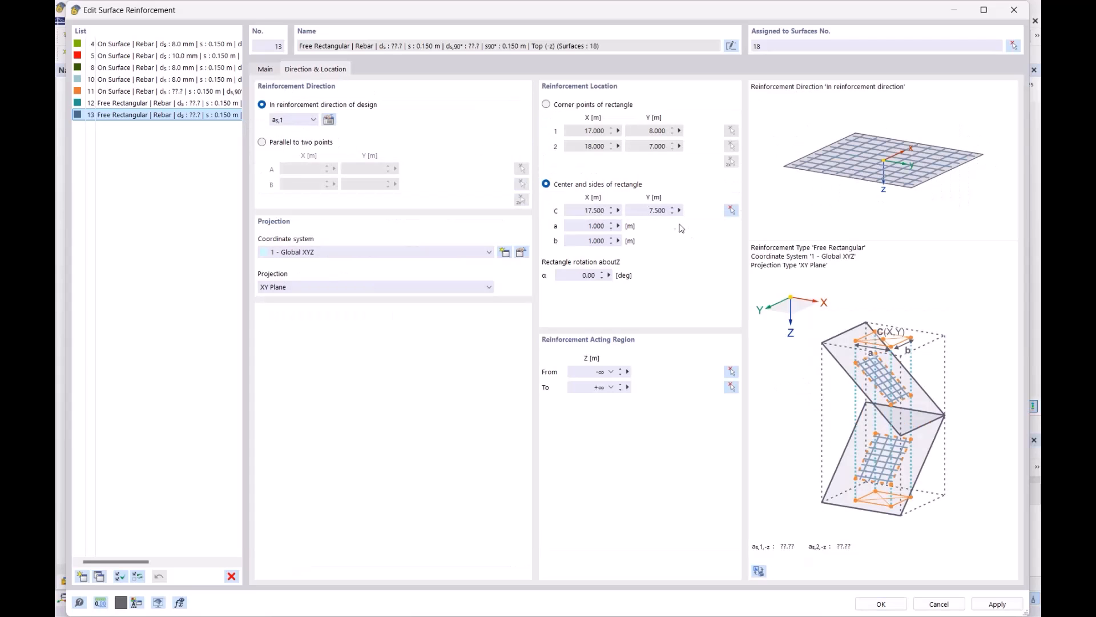
left_click(731, 210)
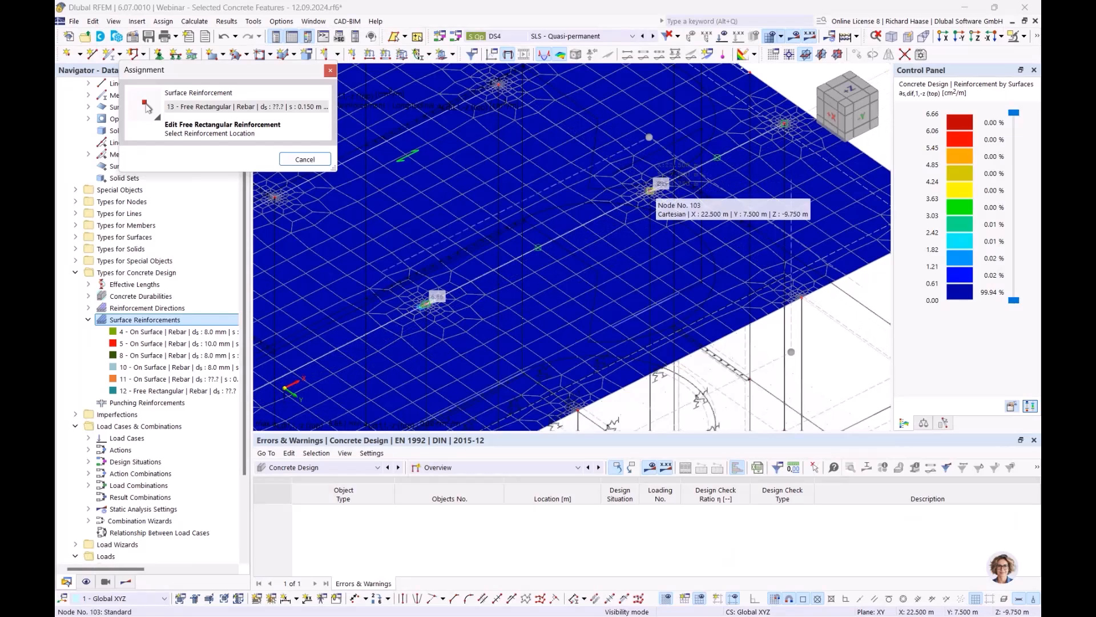
scroll(649, 192, "up", 4)
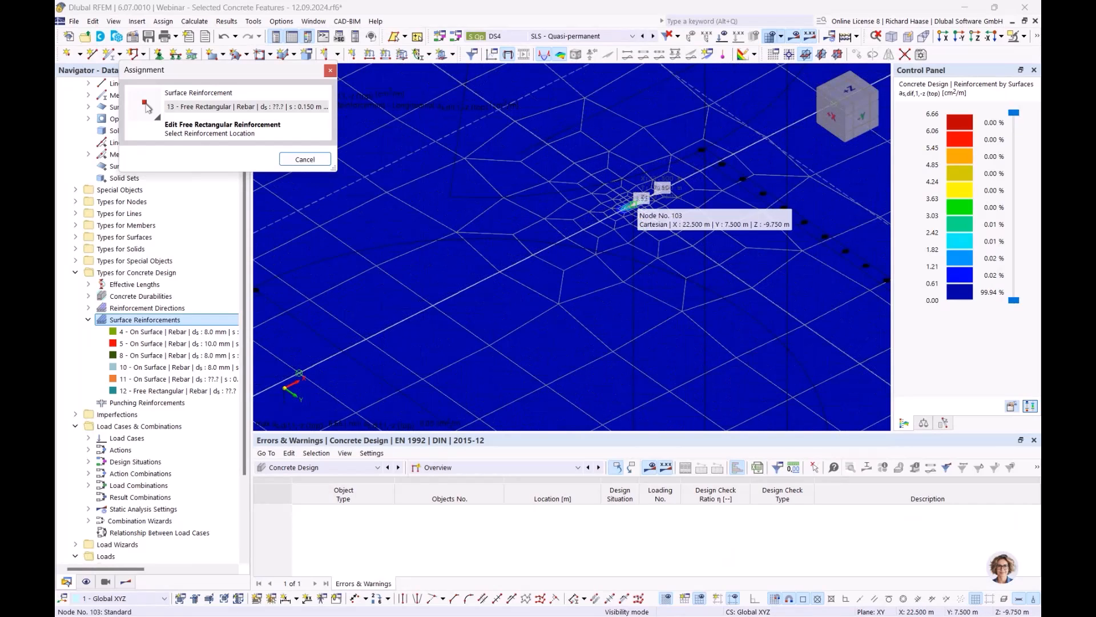
left_click(631, 204)
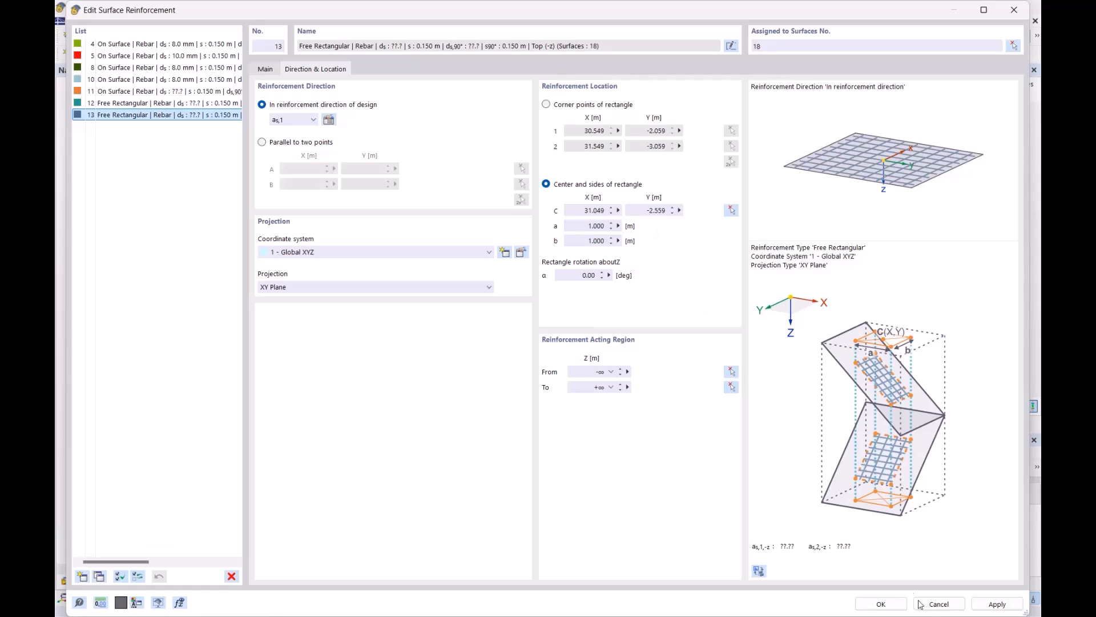
Step: Accept the edited surface reinforcements and check where free rectangles 12 and 13 lie on the top slab
left_click(881, 603)
scroll(417, 289, "up", 5)
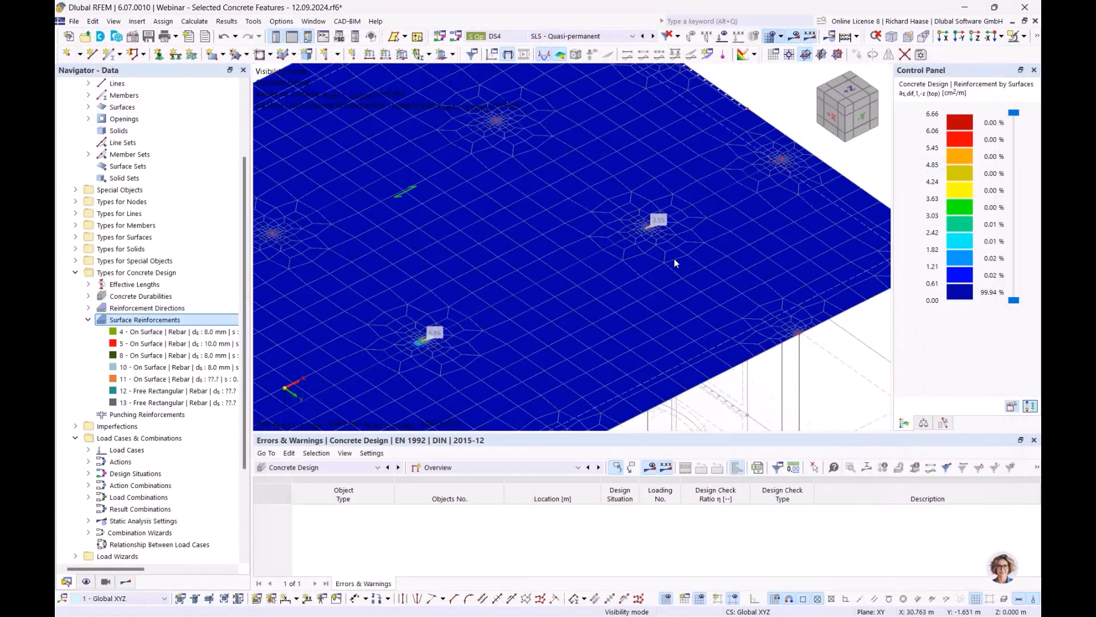
left_click(194, 392)
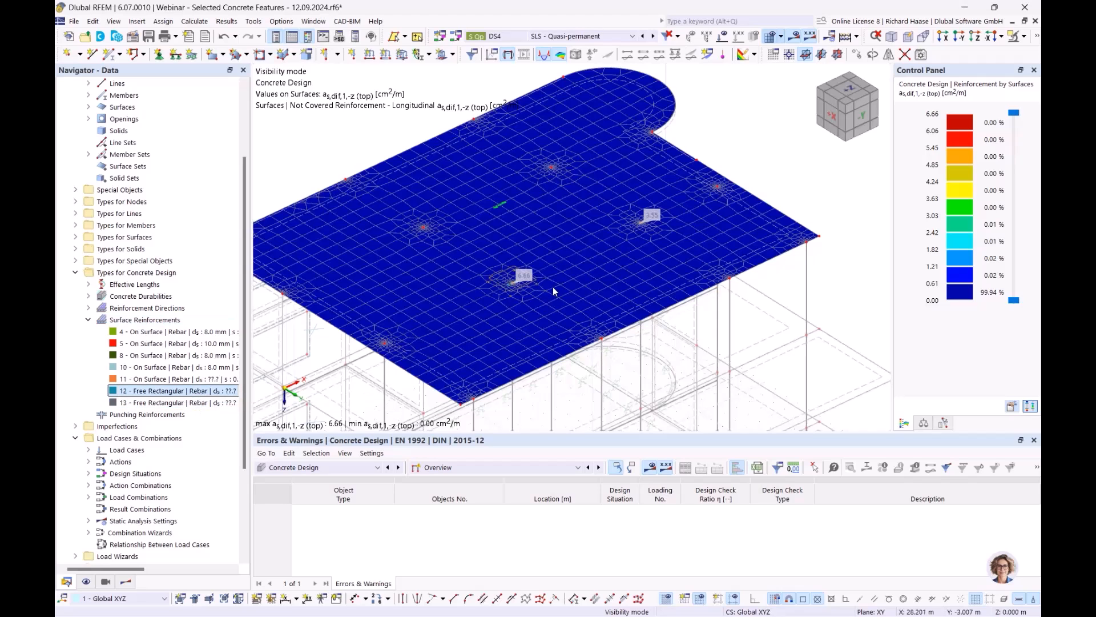
key("Down")
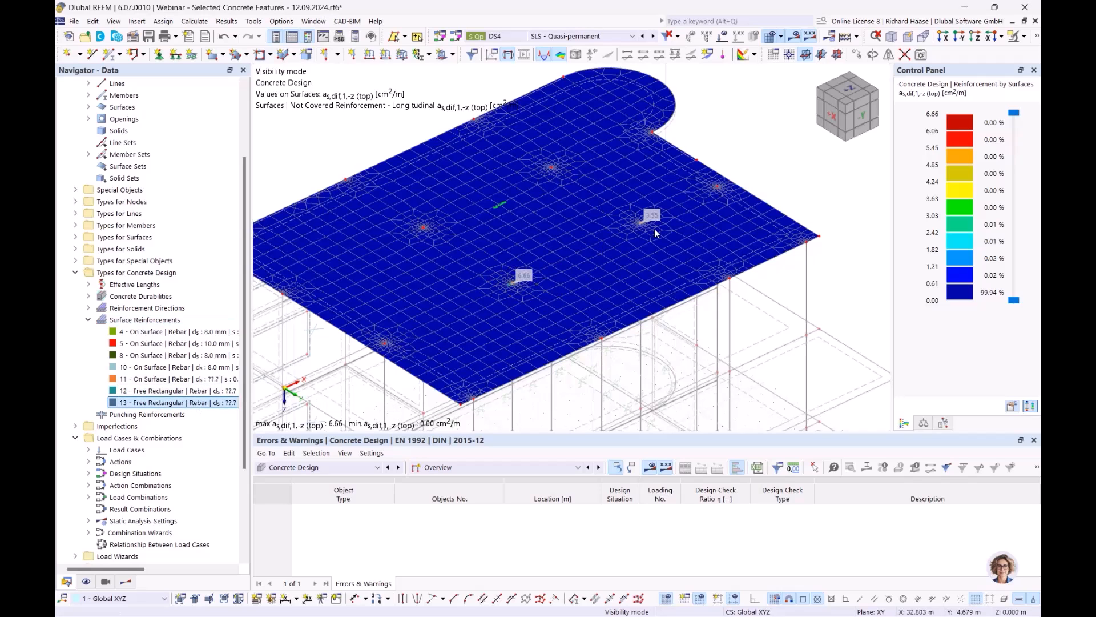
middle_click_drag(695, 244, 764, 197, "ctrl")
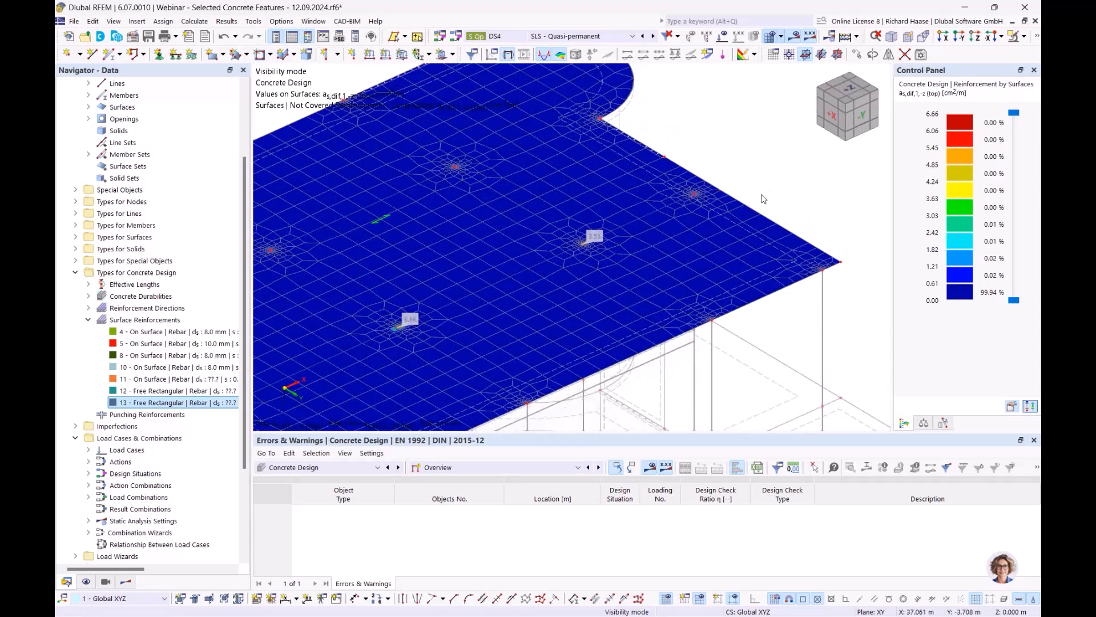
scroll(720, 239, "down", 3)
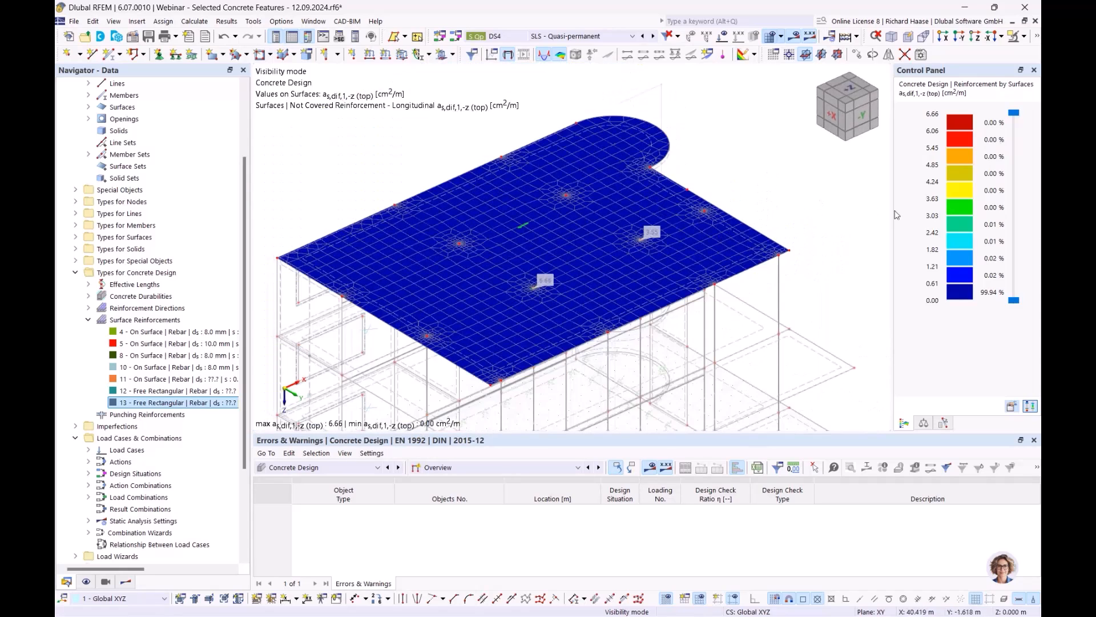
middle_click_drag(721, 238, 704, 202, "ctrl")
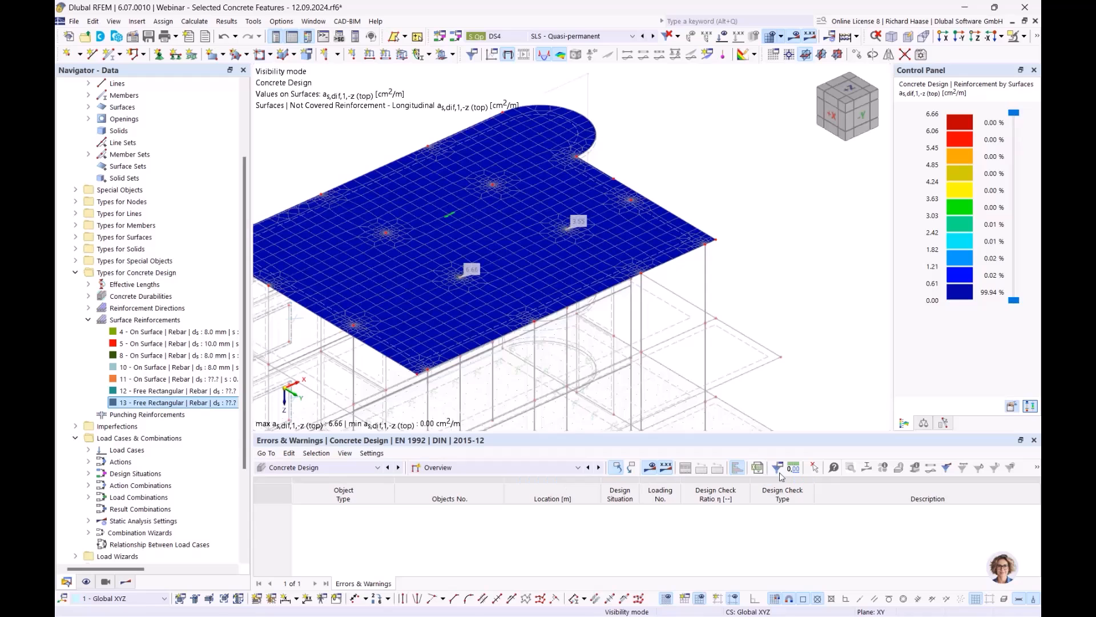
Step: Enable deleting add-on results by changing input data in the Concrete Design global settings and accept clearing the existing results
left_click(576, 467)
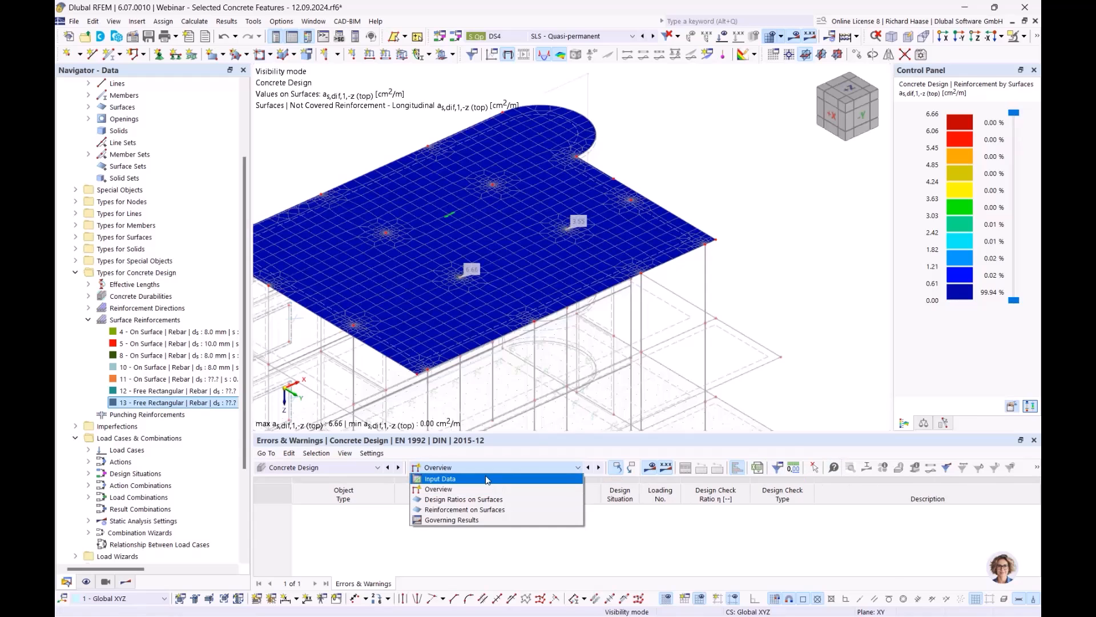
left_click(451, 490)
left_click(773, 467)
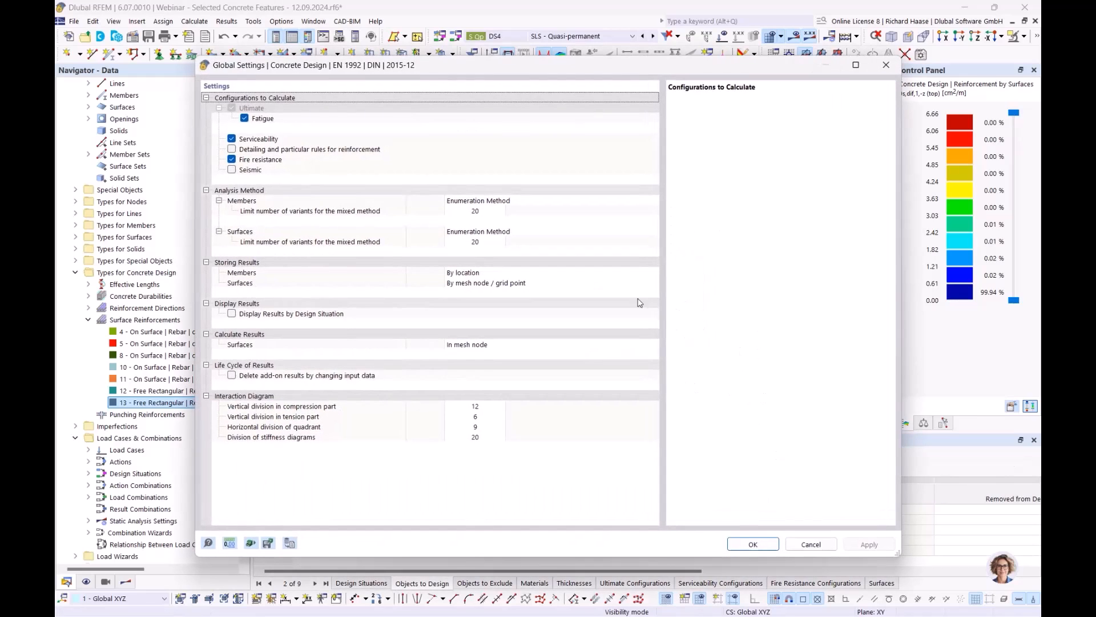
left_click(233, 376)
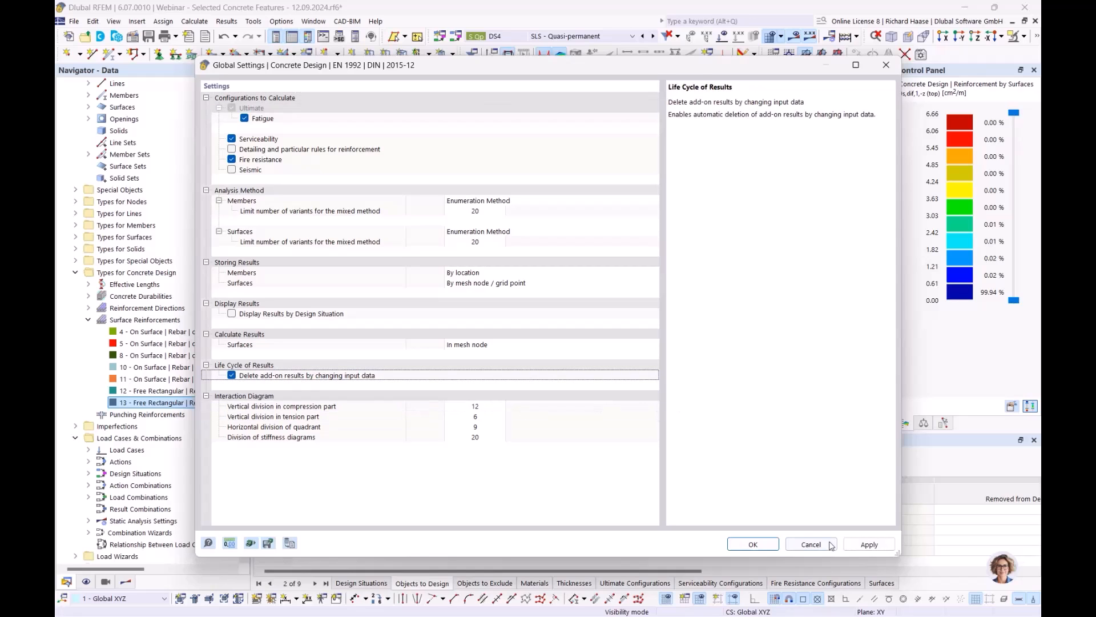
left_click(753, 544)
left_click(602, 382)
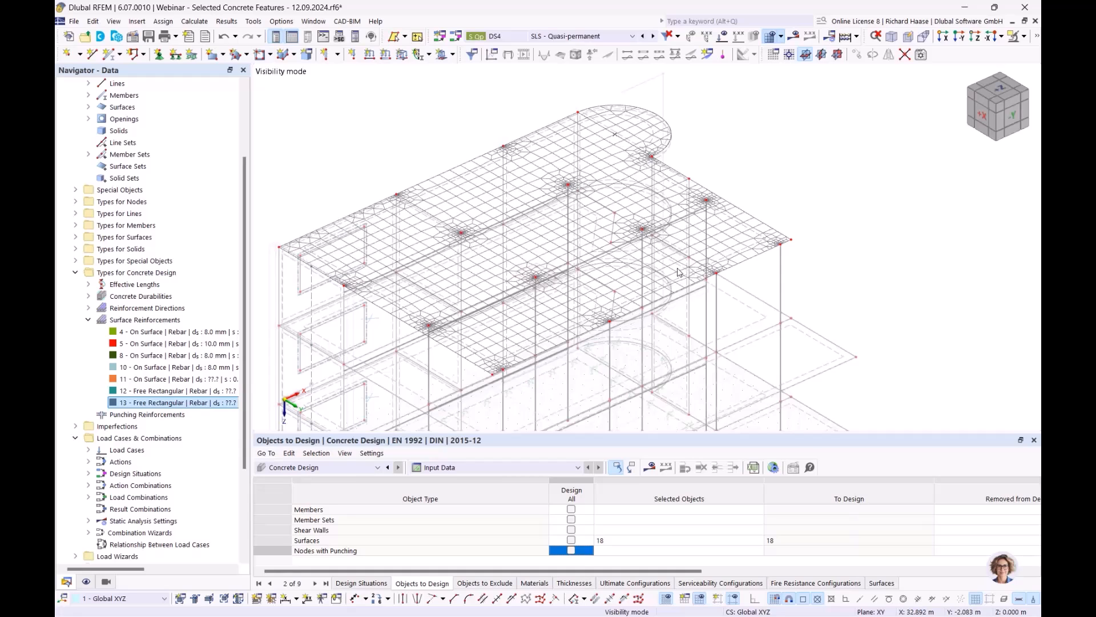
Step: Recalculate the concrete design and inspect the not covered top longitudinal reinforcement around both inner columns
key("ctrl+F5")
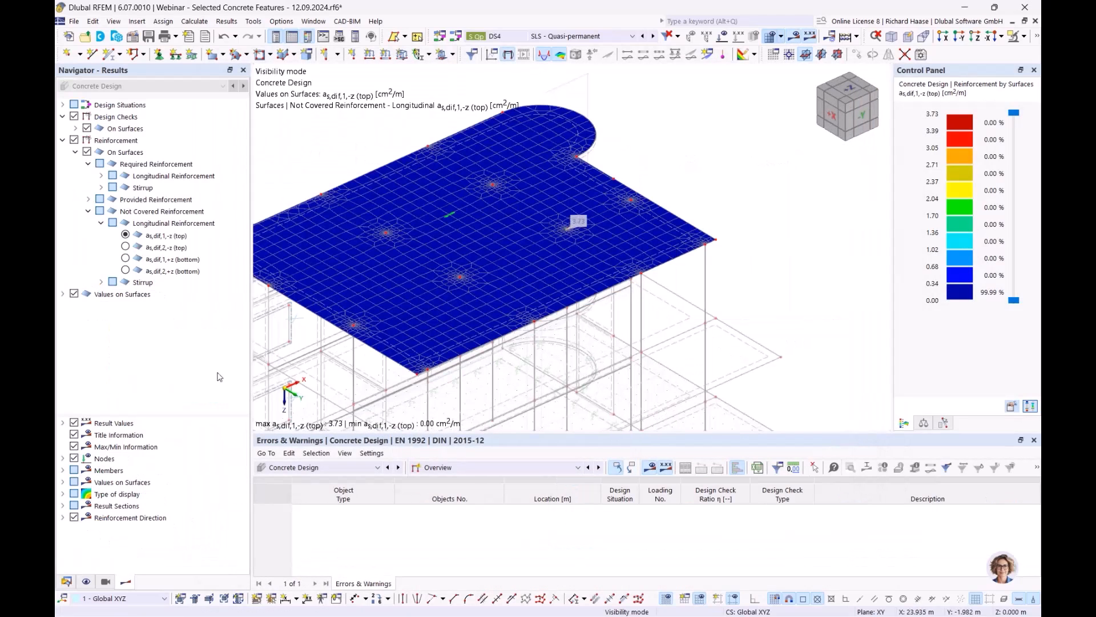
left_click(66, 581)
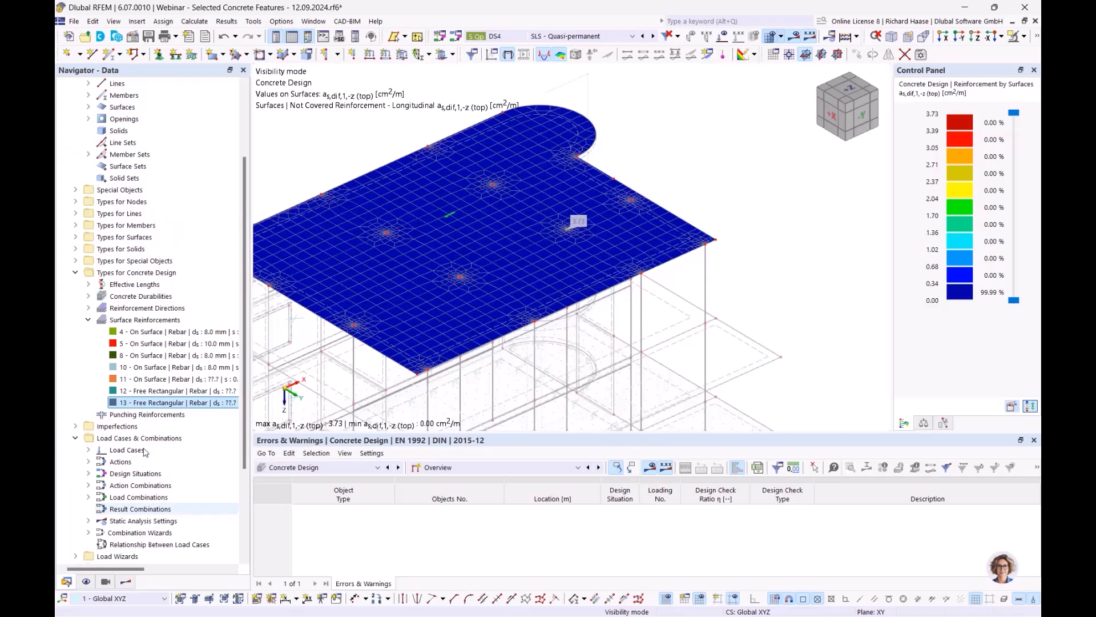
middle_click_drag(470, 281, 423, 306, "ctrl")
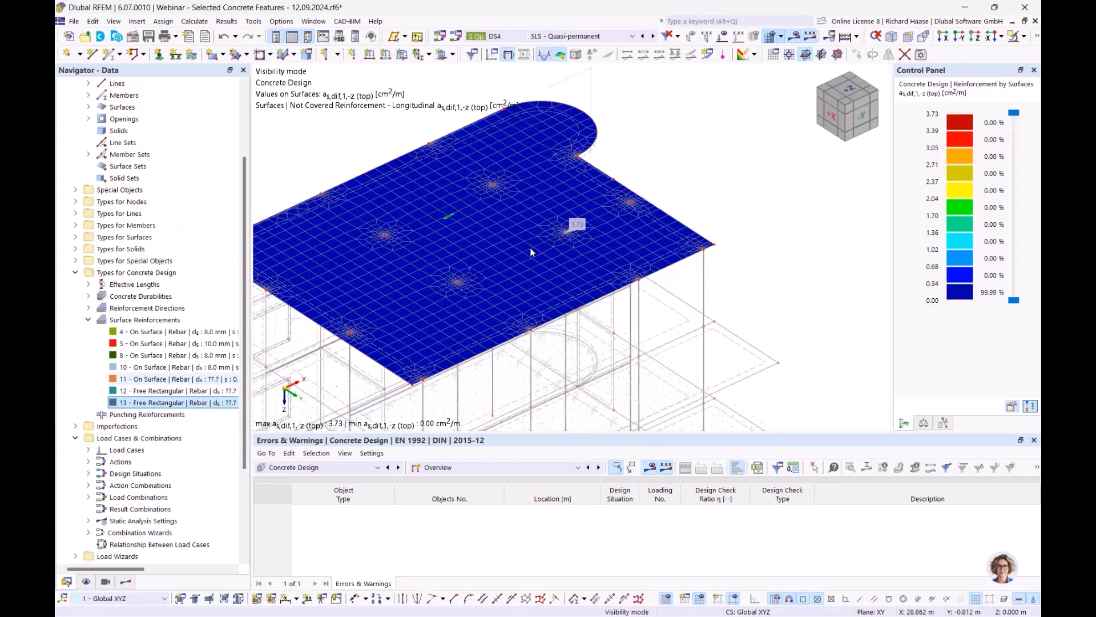
scroll(568, 231, "up", 3)
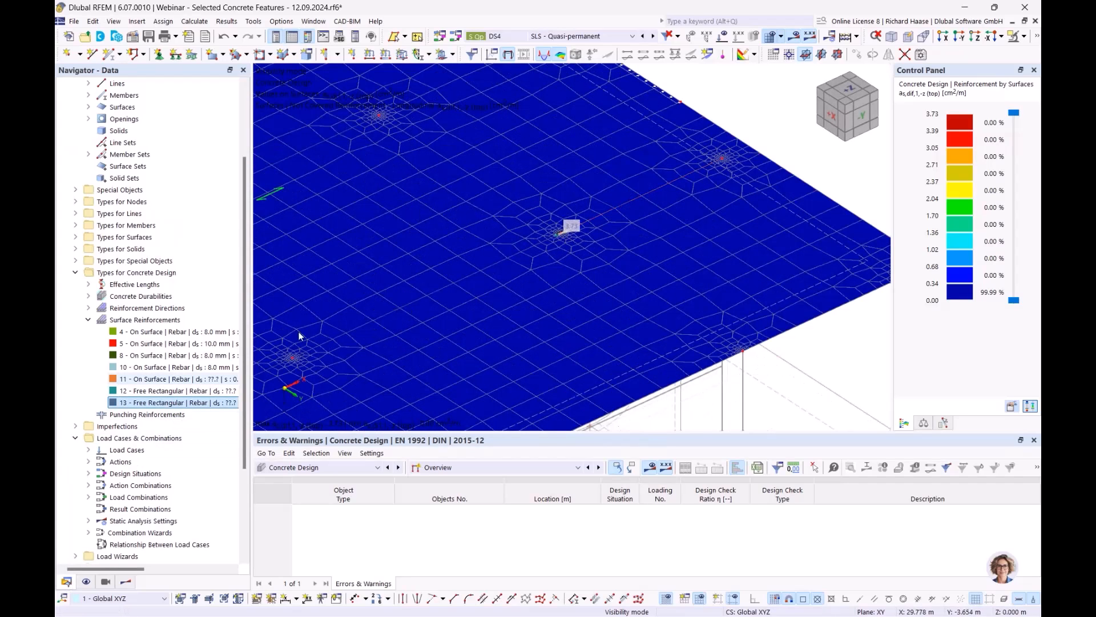
scroll(408, 310, "down", 2)
left_click(125, 581)
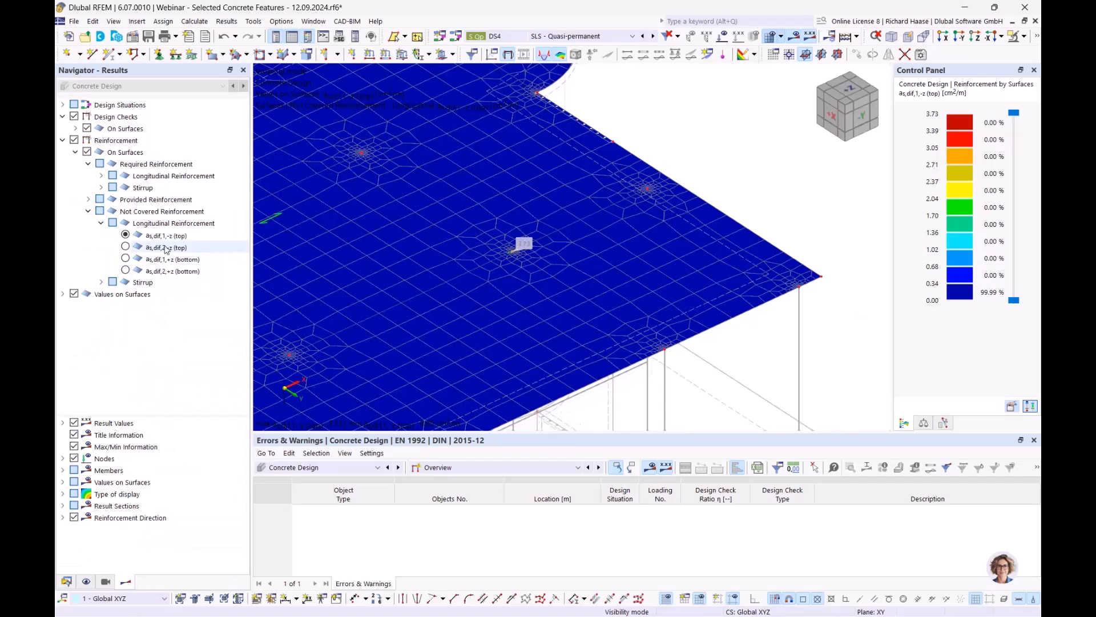
Step: Reopen free rectangular reinforcement 13 and pick the column node at X 22.500 and Y 7.500 m as its center
left_click(66, 581)
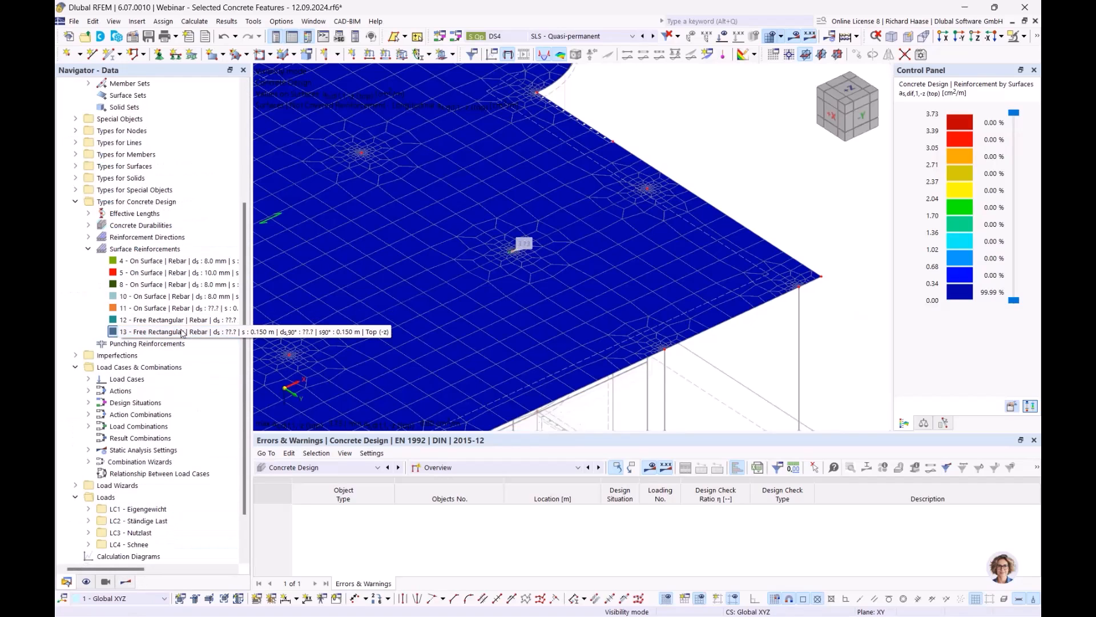
double_click(183, 333)
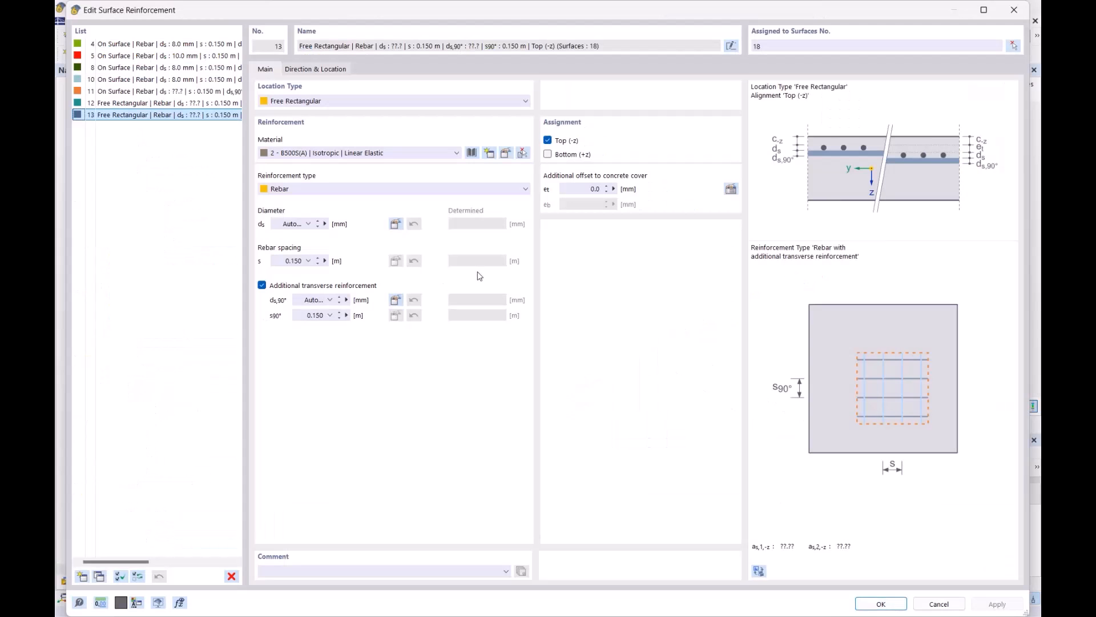
left_click(333, 69)
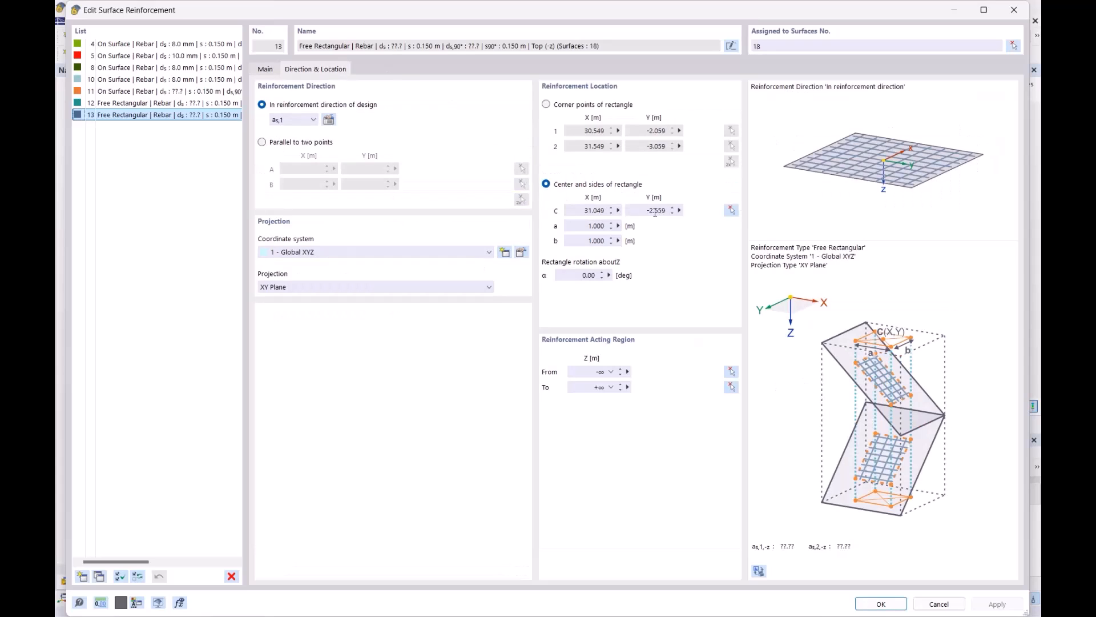
left_click(732, 210)
scroll(512, 255, "up", 5)
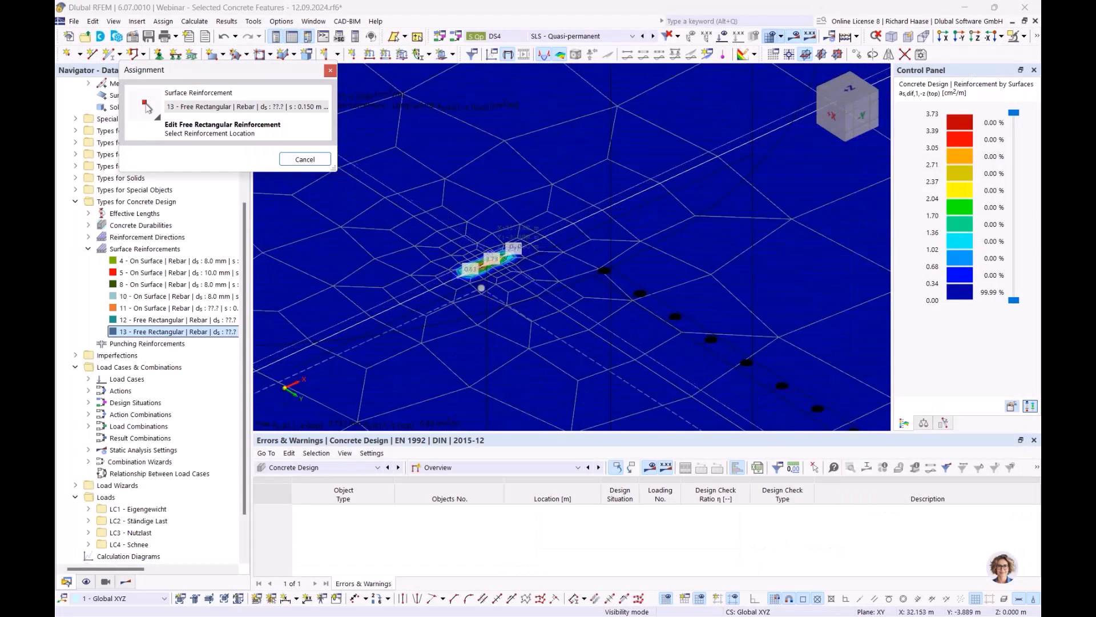
left_click(481, 288)
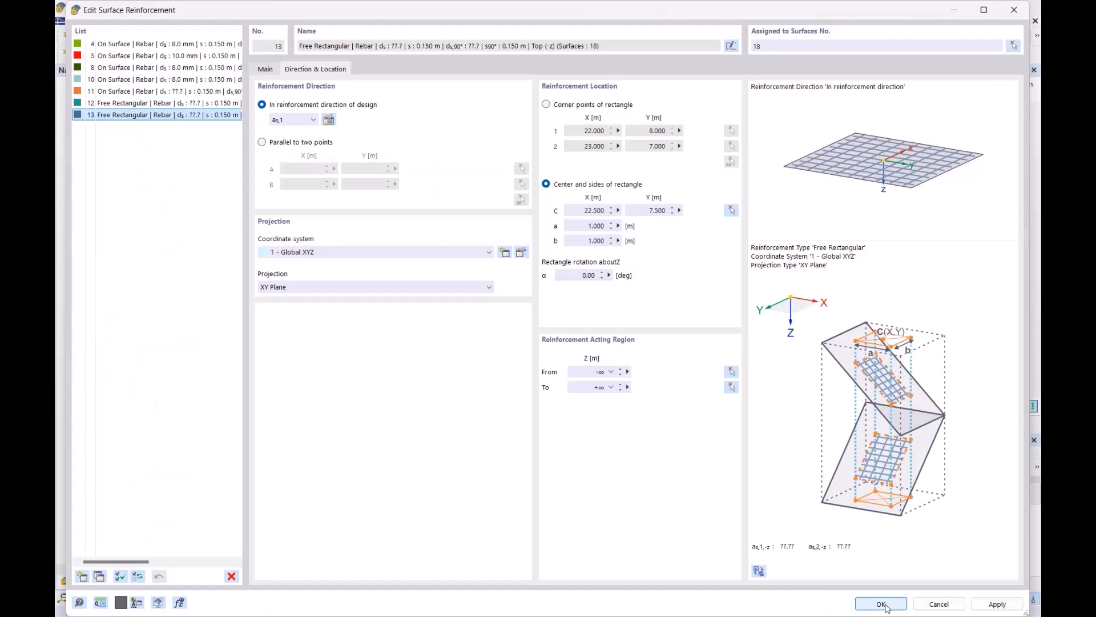
left_click(264, 69)
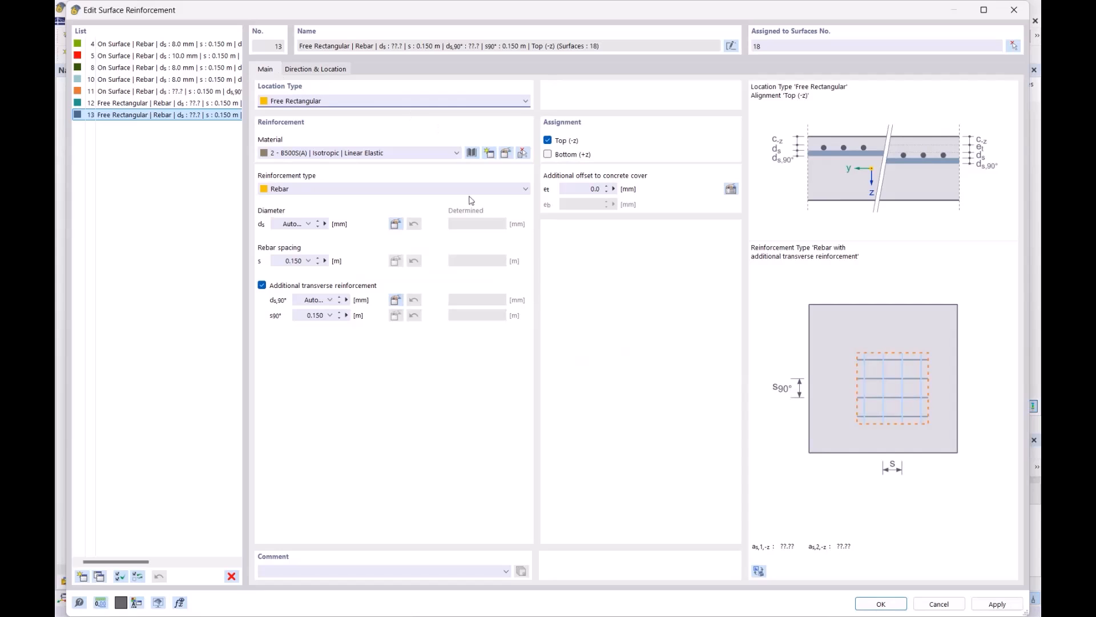
Step: Accept the edited free rectangular reinforcement 13 and allow the Concrete Design results to be deleted
left_click(880, 602)
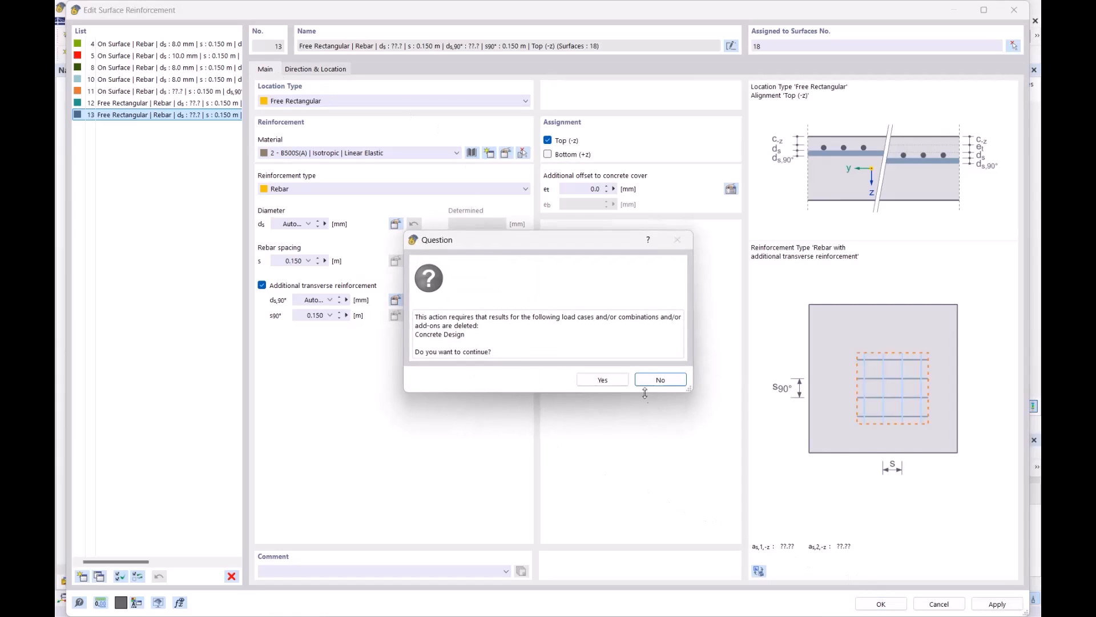
left_click(600, 379)
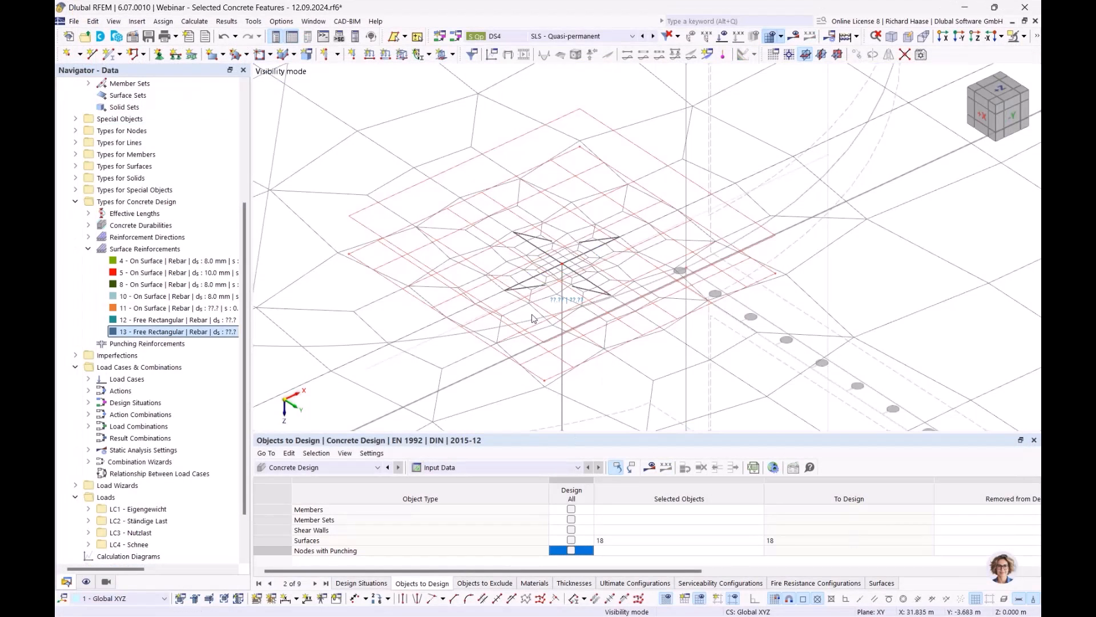
Step: Reopen free rectangular reinforcement 12, pick the column node at X 17.500 and Y 7.500 m as its center, and accept
scroll(563, 247, "down", 5)
scroll(462, 296, "down", 4)
middle_click_drag(462, 296, 578, 201)
scroll(522, 272, "up", 3)
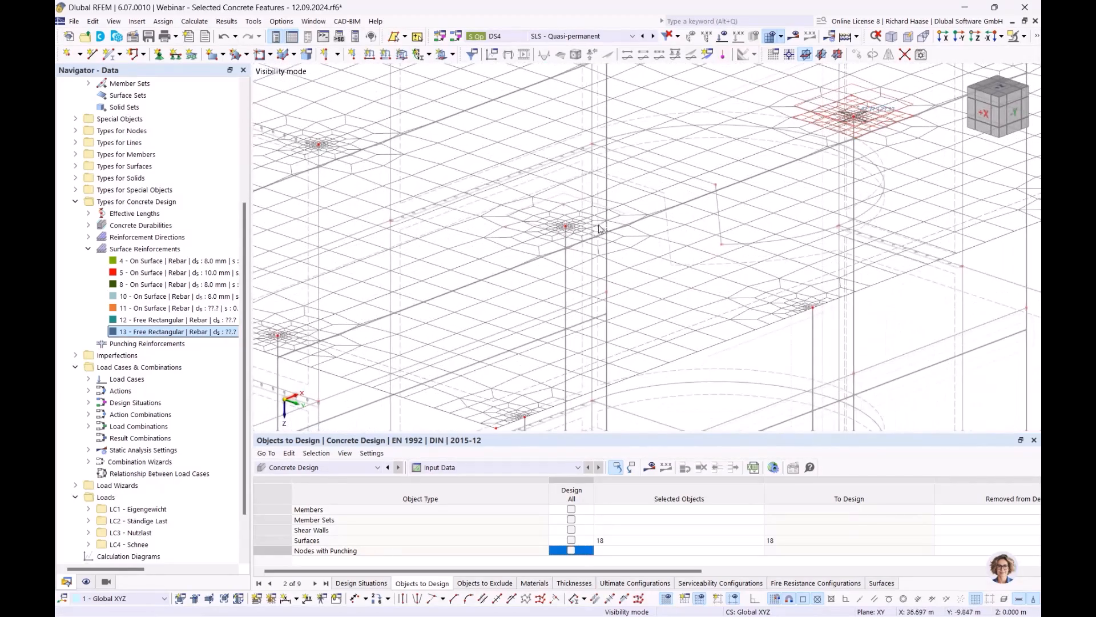
left_click(218, 321)
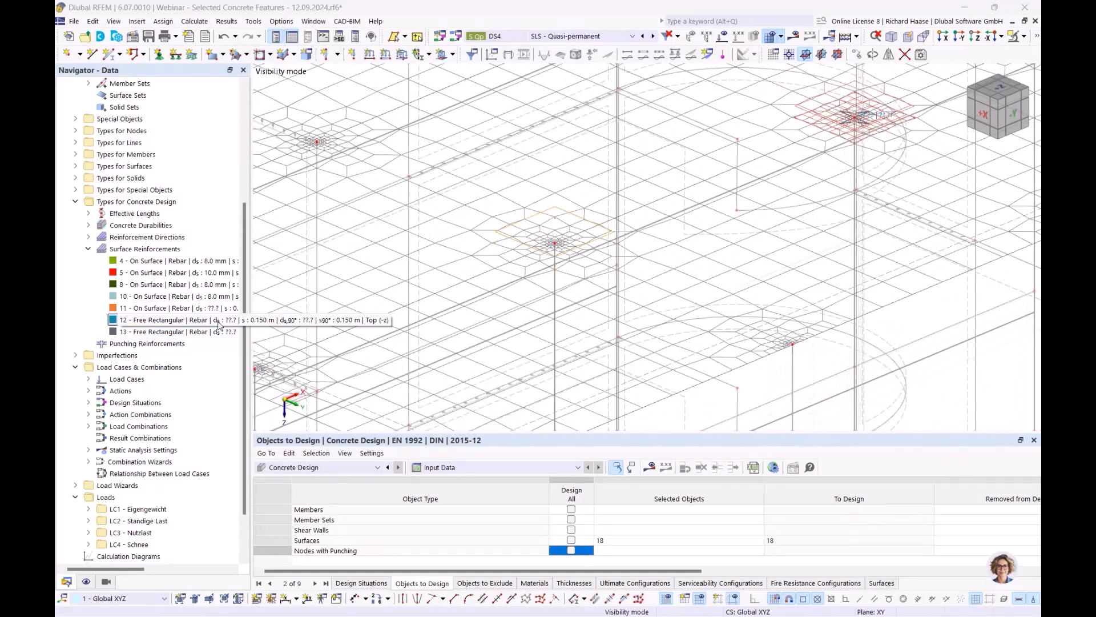
double_click(191, 321)
left_click(315, 69)
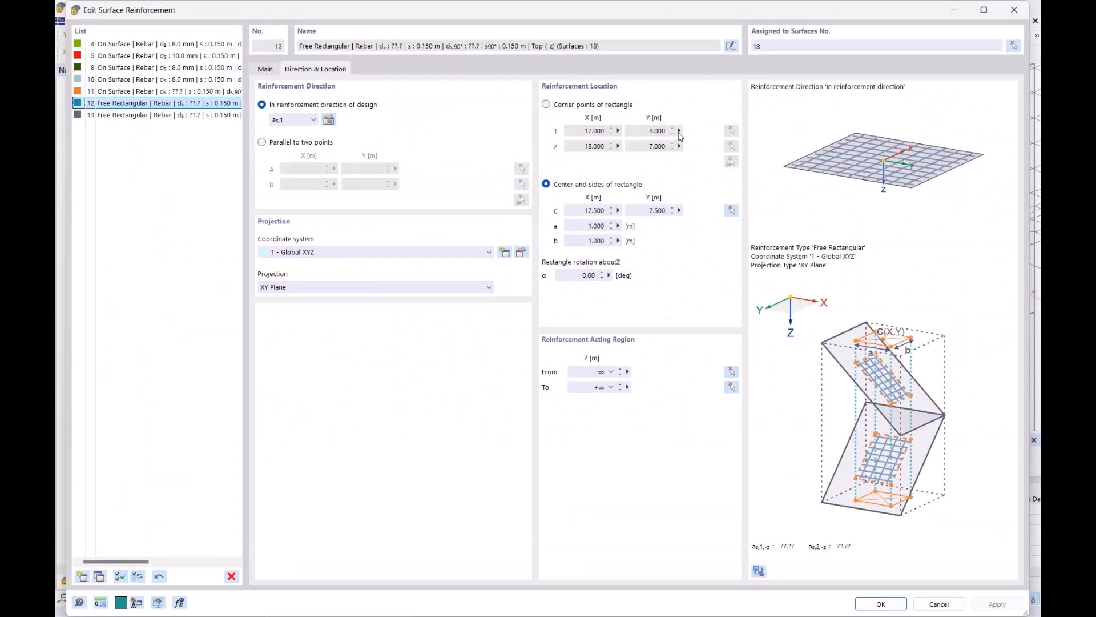
left_click(731, 210)
left_click(550, 252)
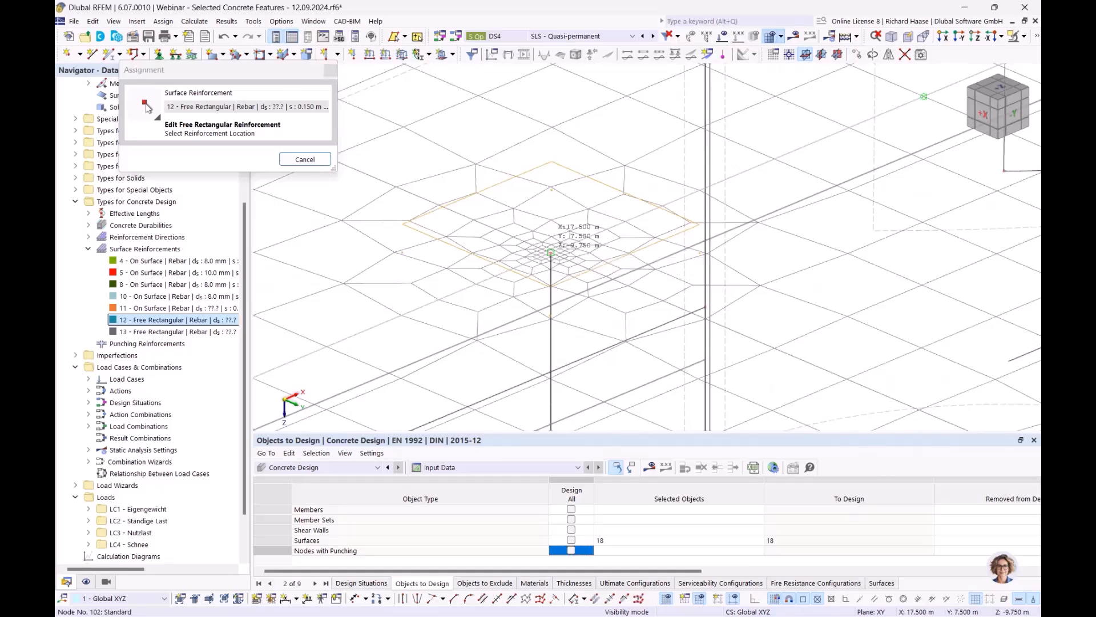
left_click(881, 604)
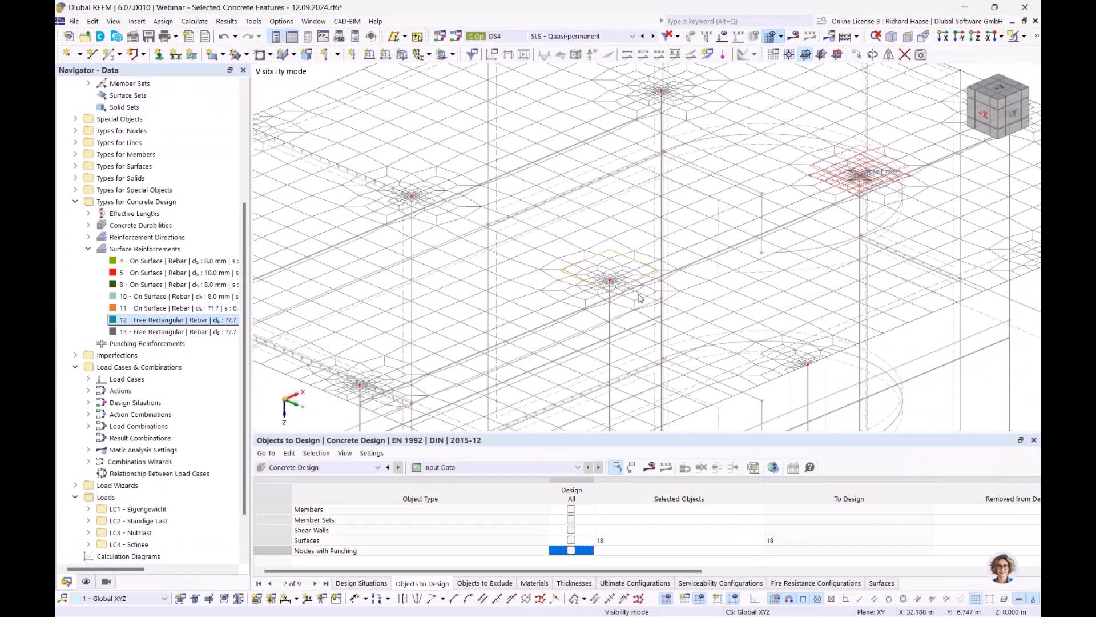
Step: Recalculate the concrete design and inspect the not covered top longitudinal reinforcement in the first direction across the slab
middle_click_drag(656, 289, 557, 283, "ctrl")
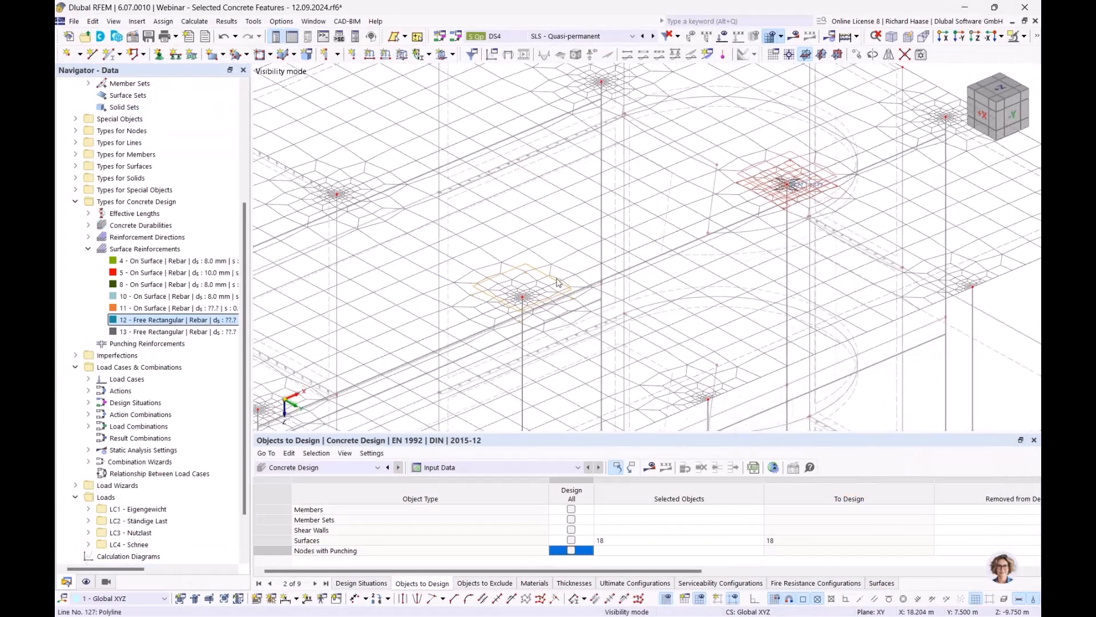
left_click(649, 466)
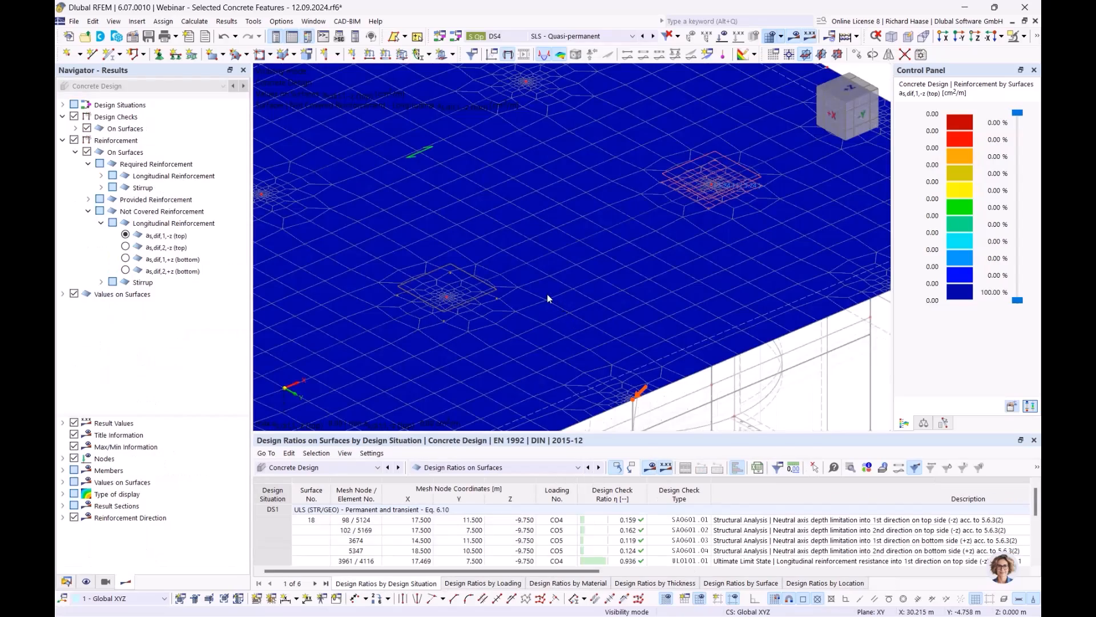
scroll(547, 298, "down", 3)
middle_click_drag(547, 289, 422, 304, "ctrl")
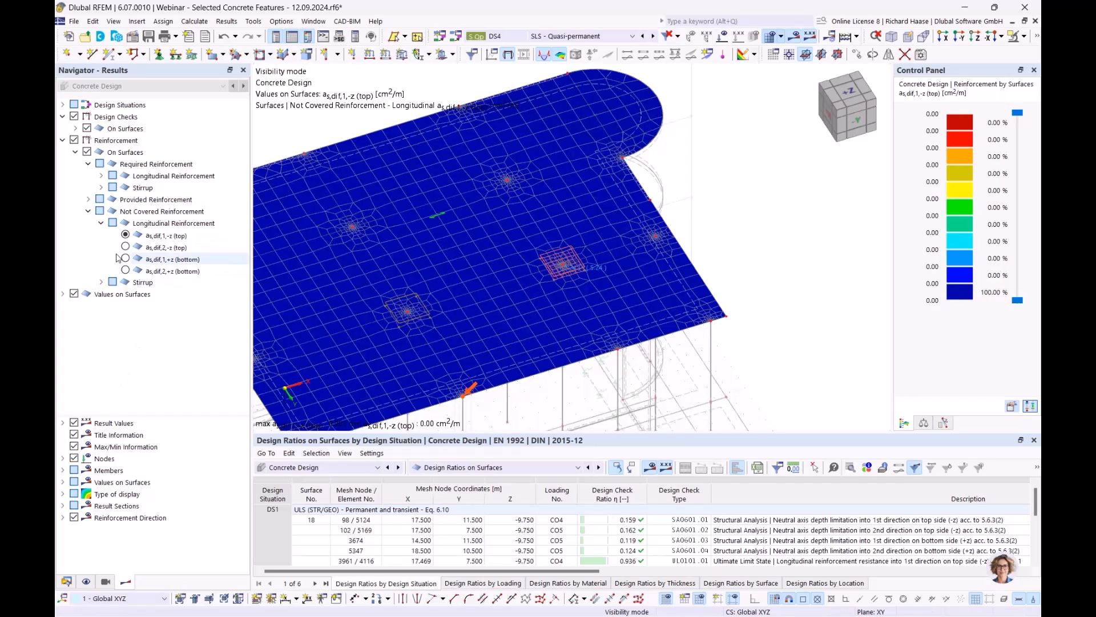
scroll(402, 257, "down", 2)
middle_click_drag(401, 256, 503, 236)
scroll(563, 245, "up", 3)
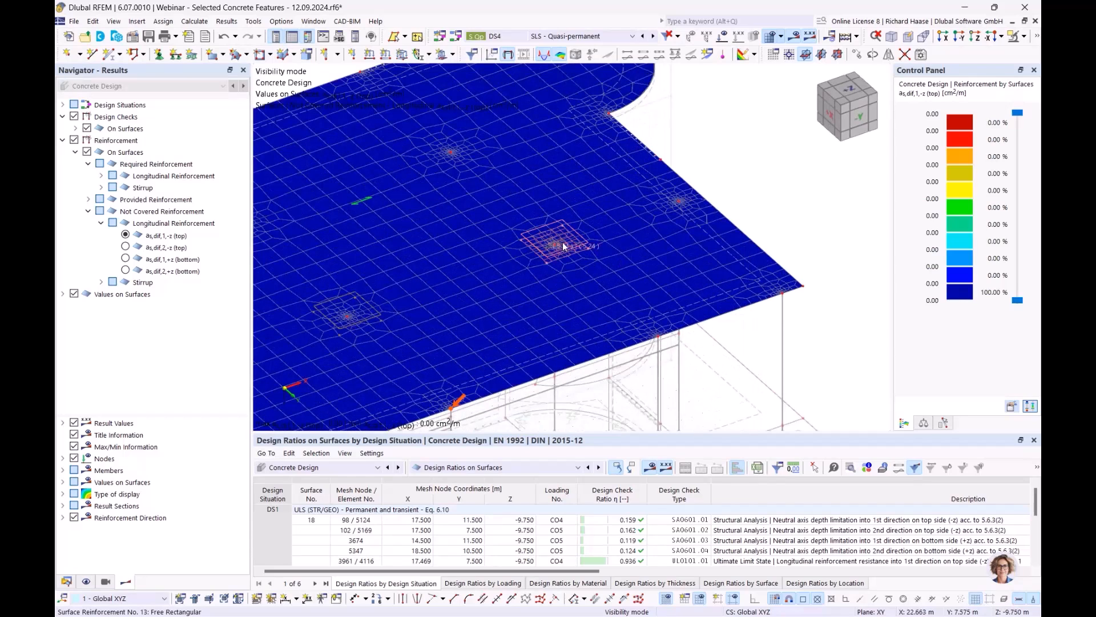
Step: Fix the main and transverse bar diameters of free rectangular reinforcement 13 at the determined 10.0 mm and accept
double_click(564, 245)
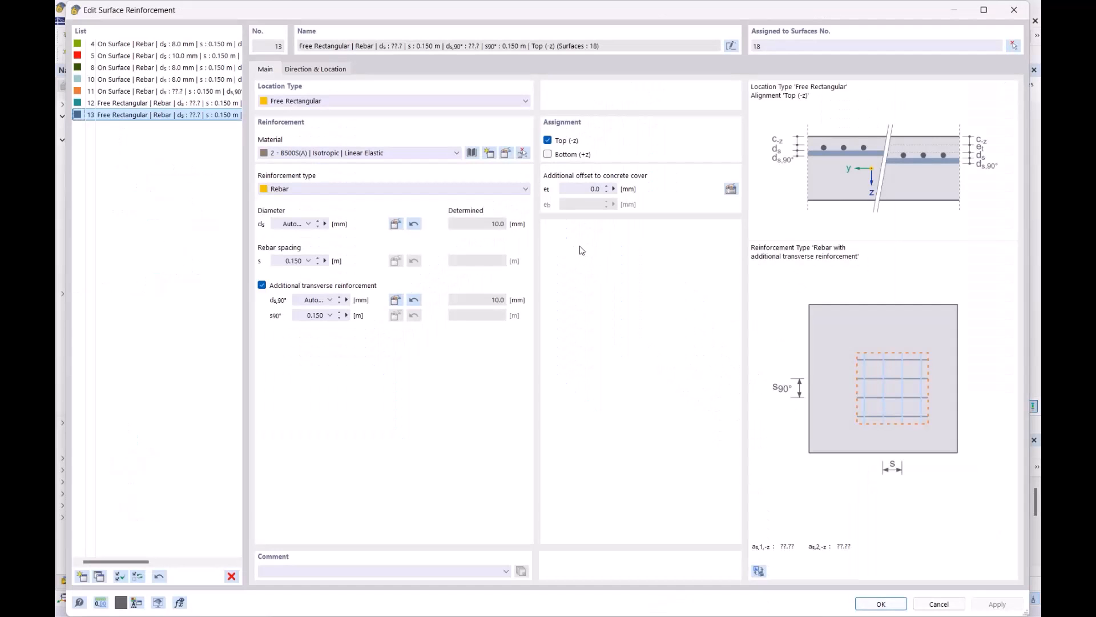
double_click(498, 224)
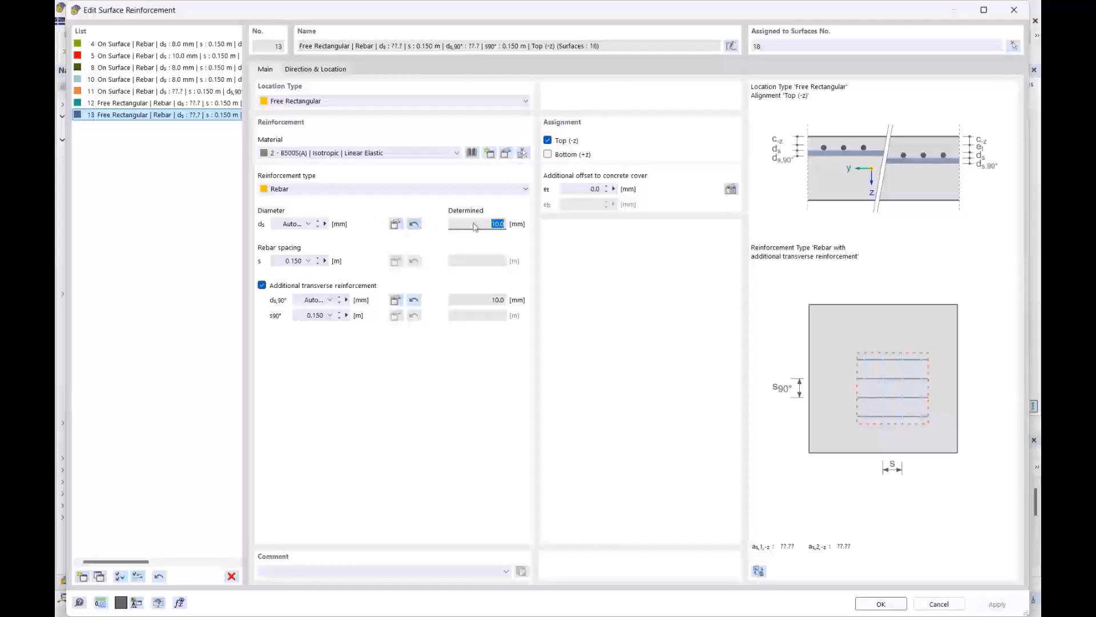
left_click(414, 224)
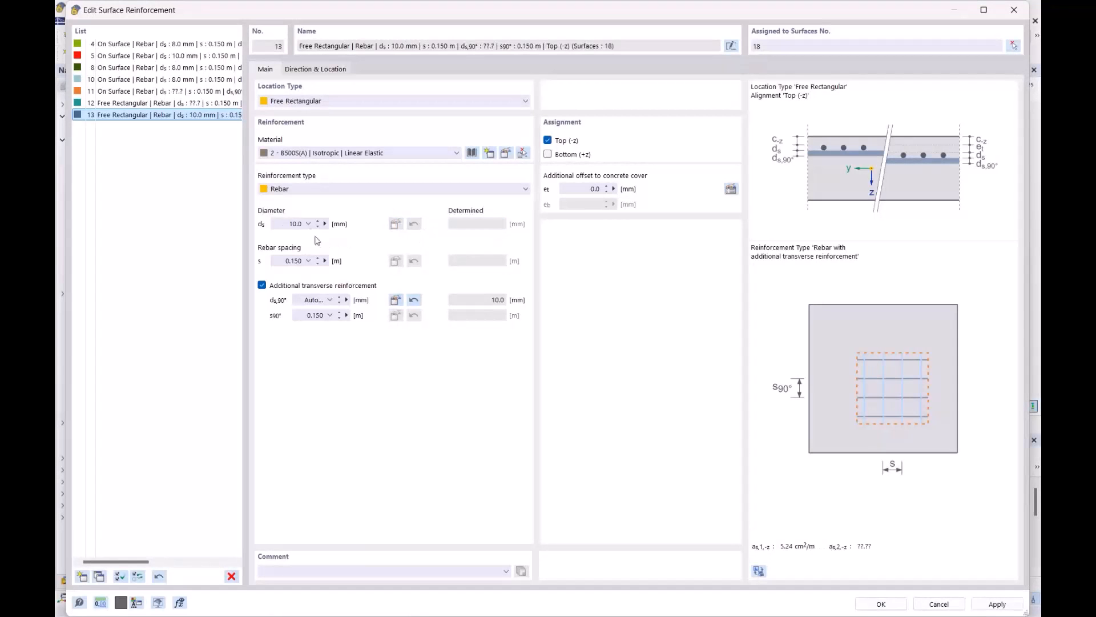
left_click(415, 300)
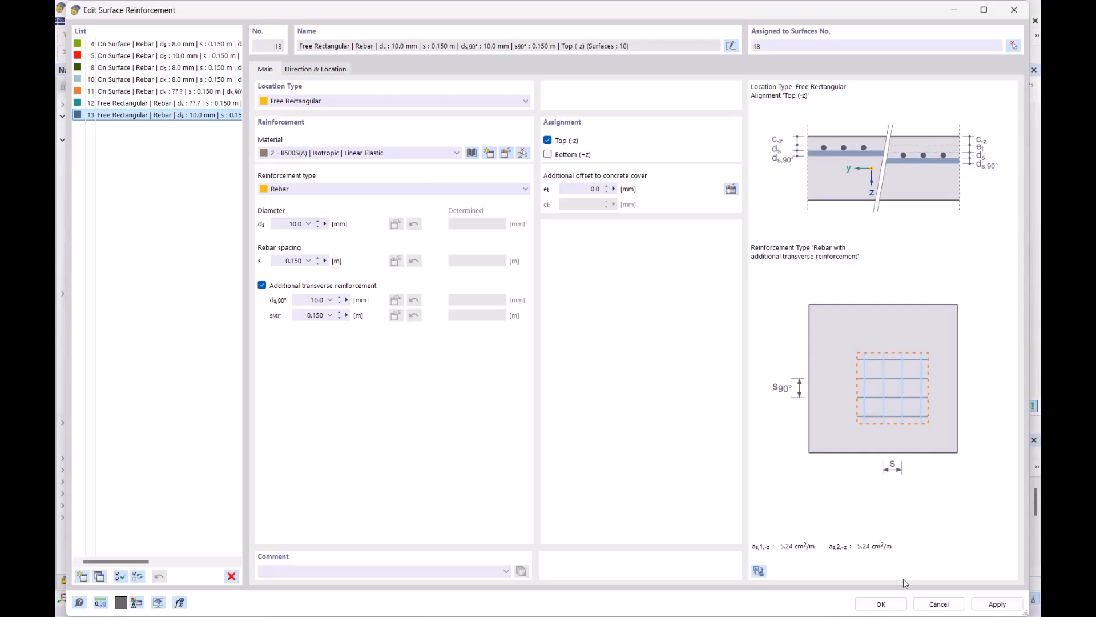
left_click(880, 604)
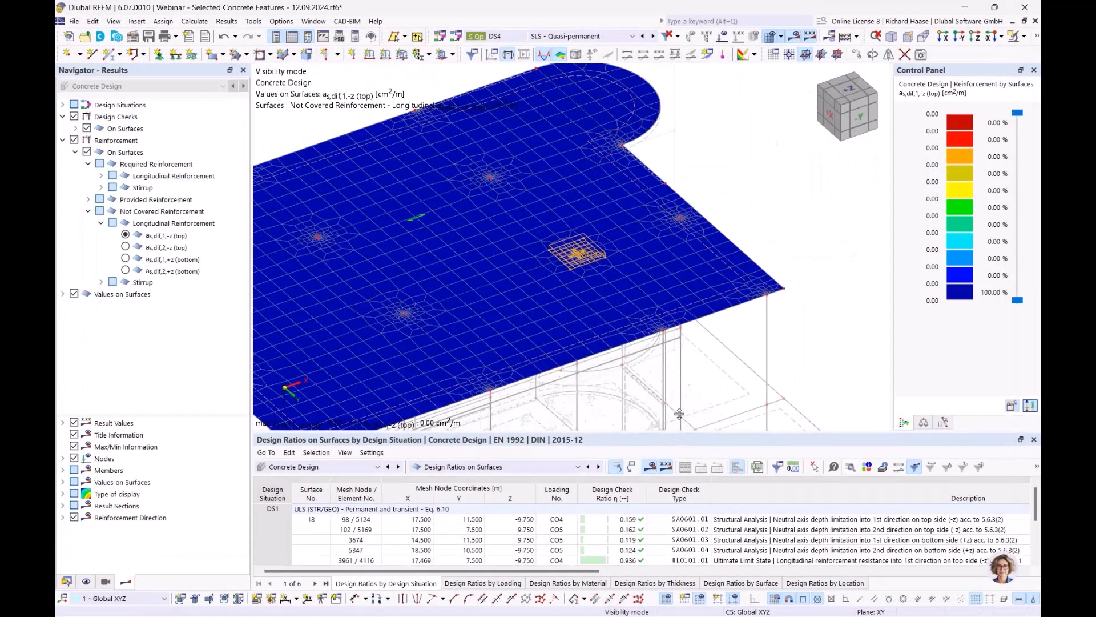
Step: Enlarge the table area and review the design ratios on surfaces by design situation, comparing with the Concrete Design input data
left_click_drag(677, 434, 685, 356)
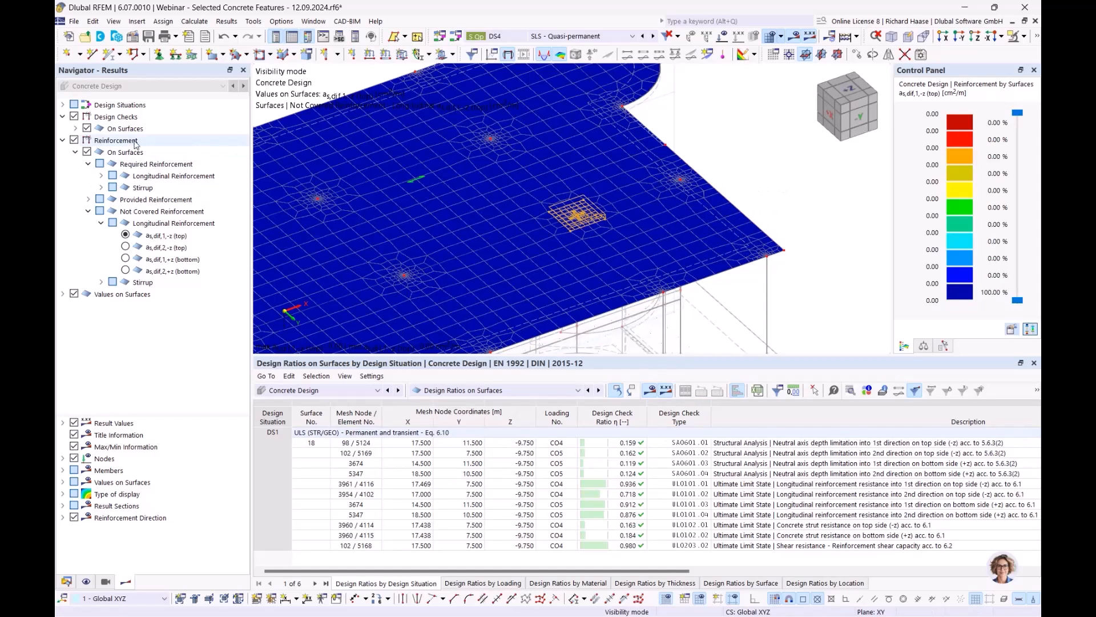
left_click(179, 212)
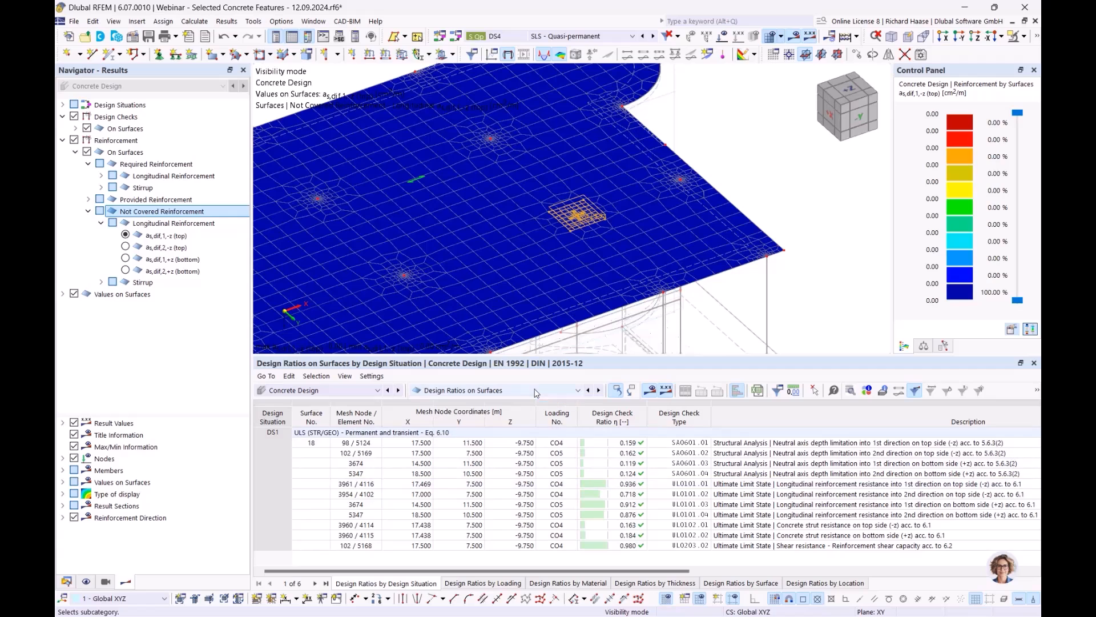
left_click(502, 390)
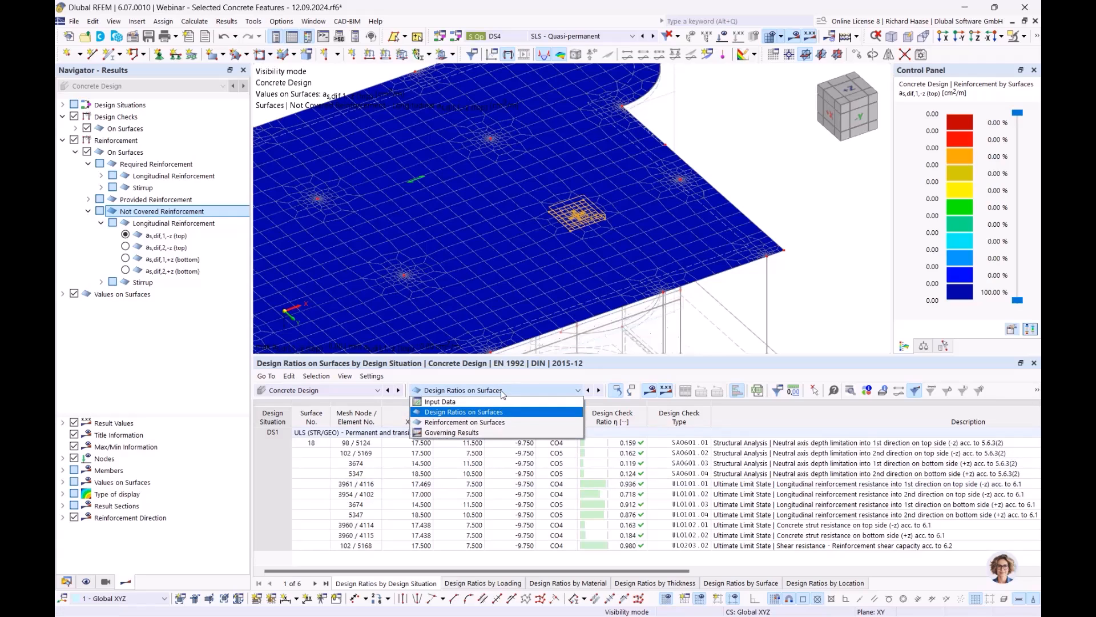
left_click(477, 402)
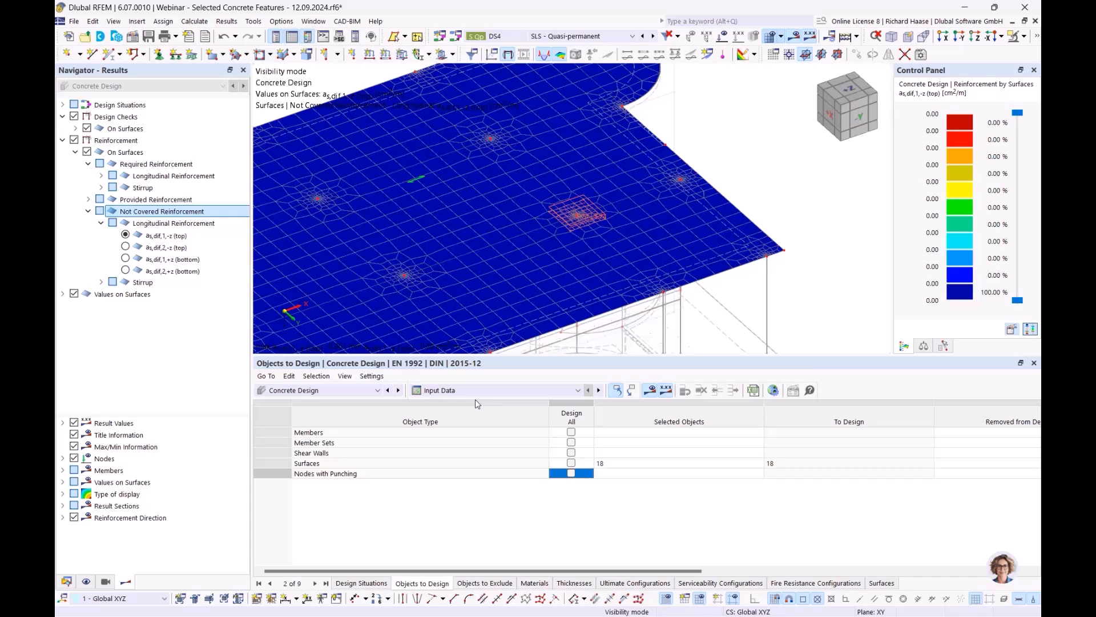
left_click(472, 391)
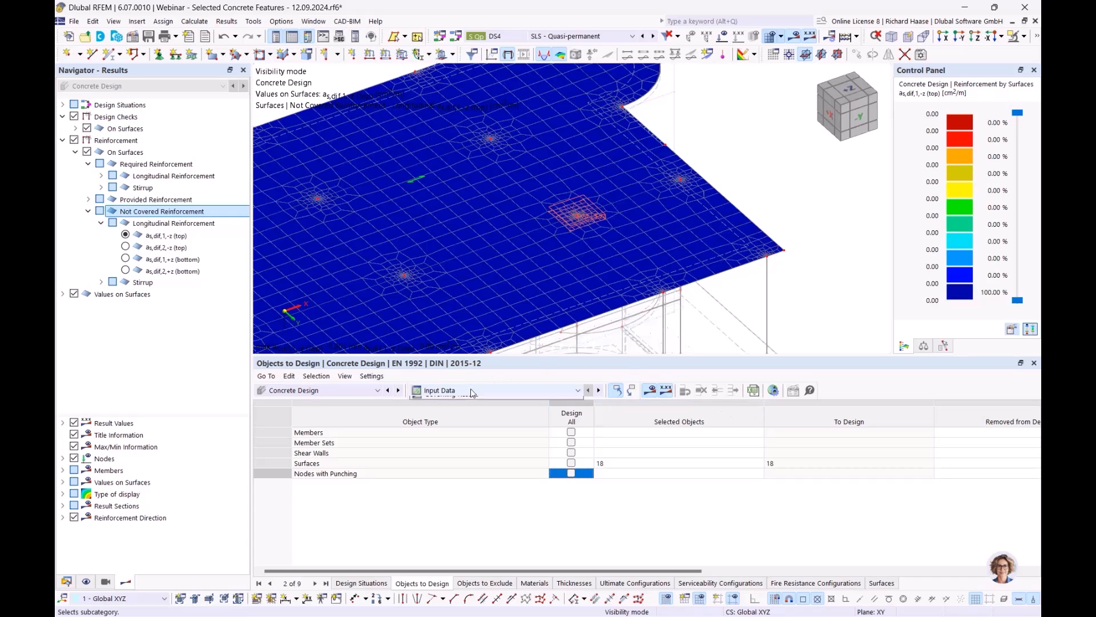
left_click(471, 411)
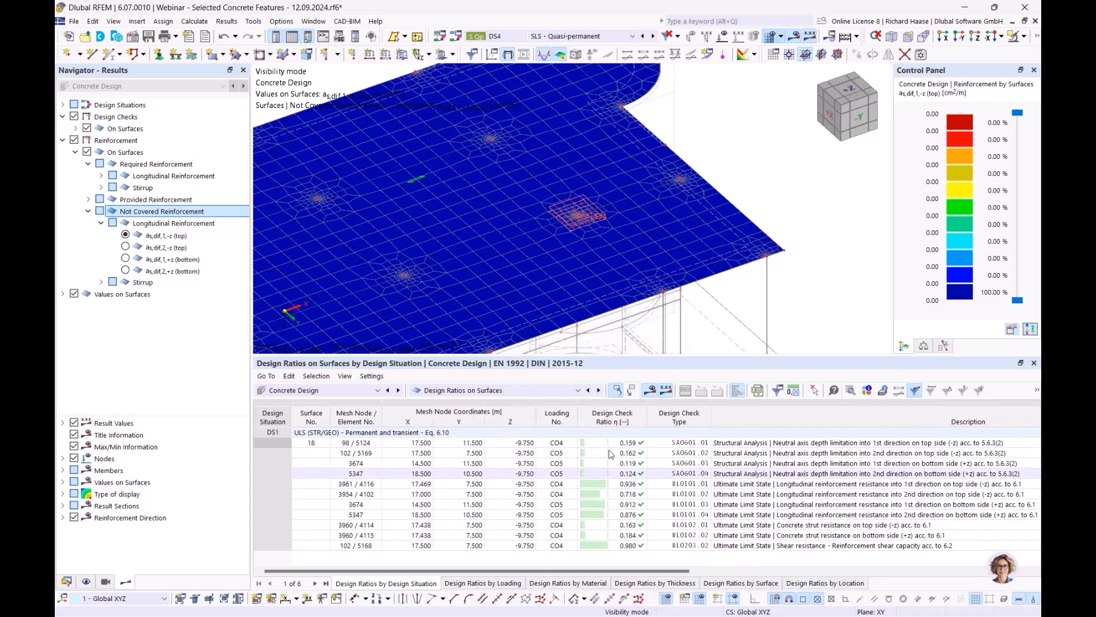
Step: Review the detailing rules and fire resistance options in the Concrete Design global settings, keeping fire resistance enabled
left_click(501, 389)
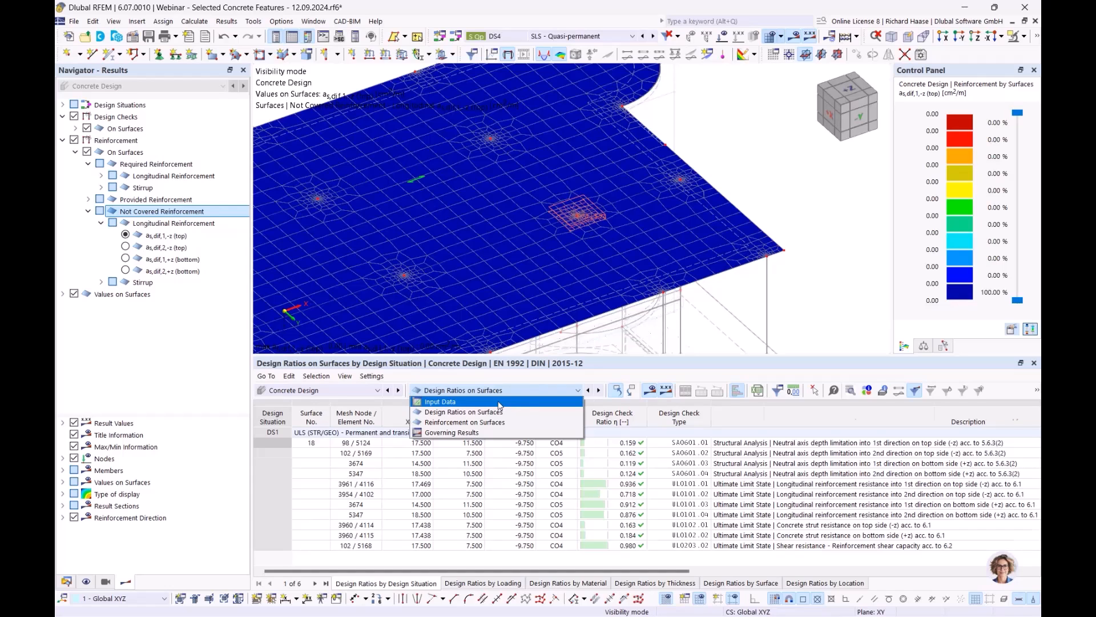
left_click(500, 402)
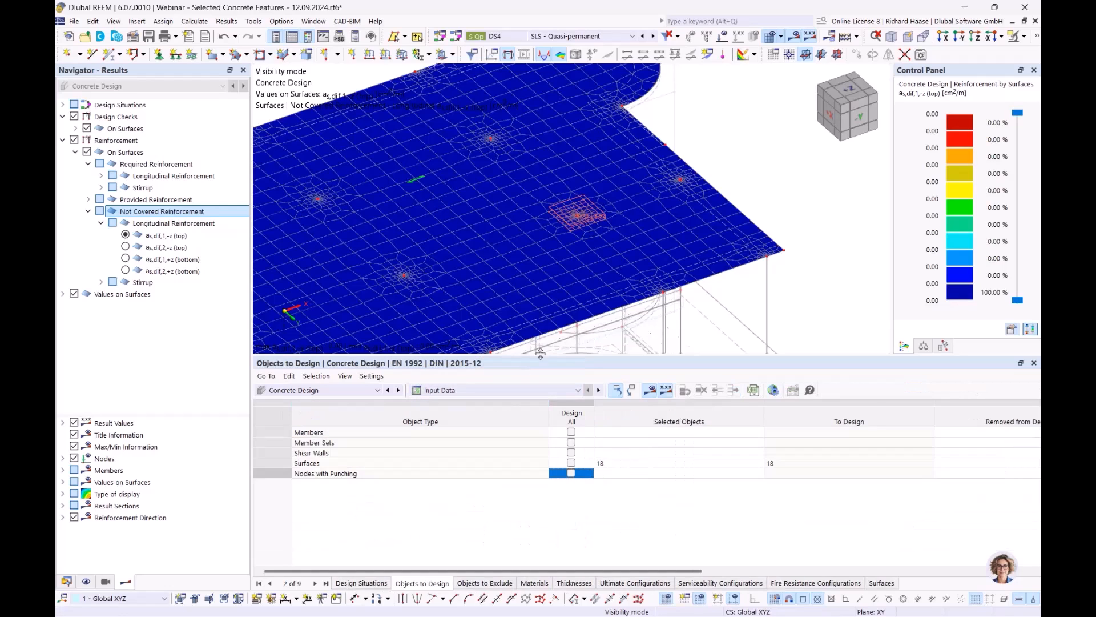
left_click(773, 391)
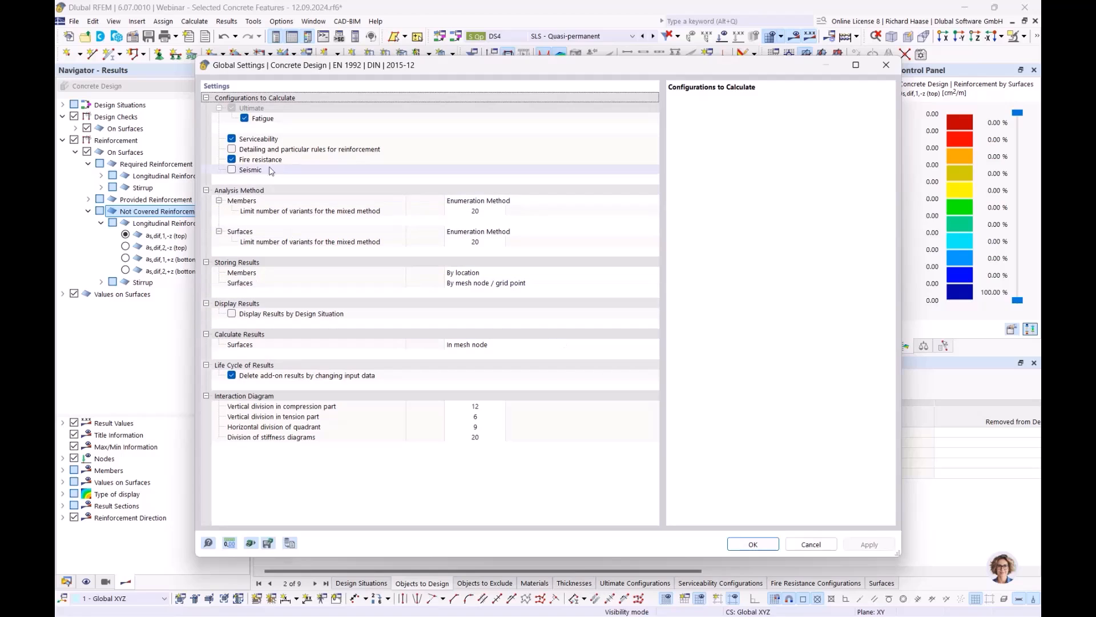
left_click(275, 151)
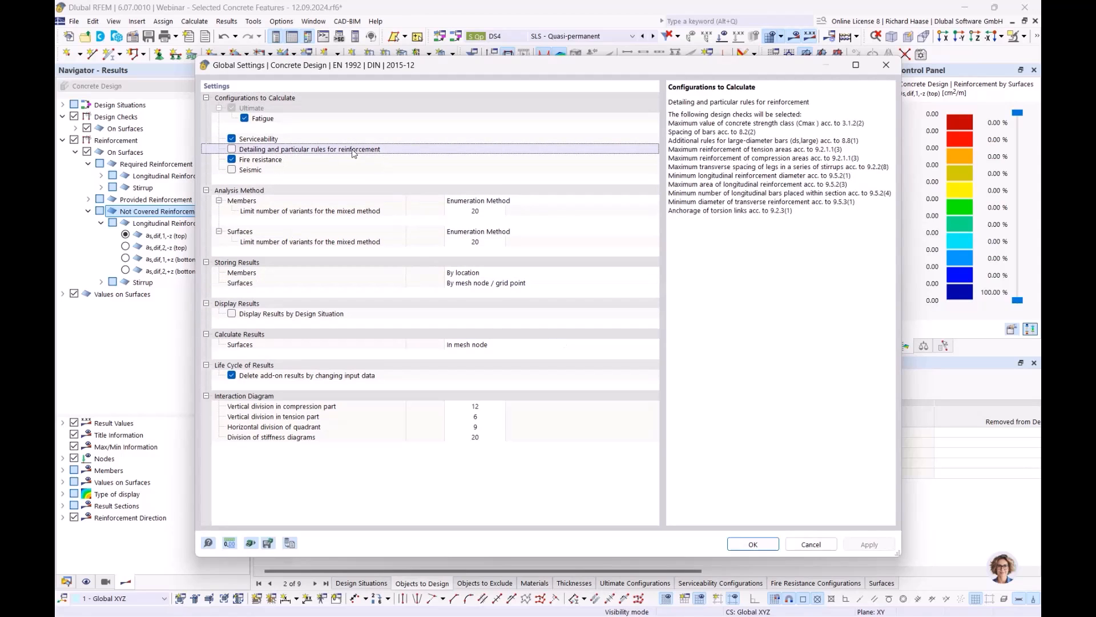
left_click_drag(690, 141, 777, 211)
left_click(786, 212)
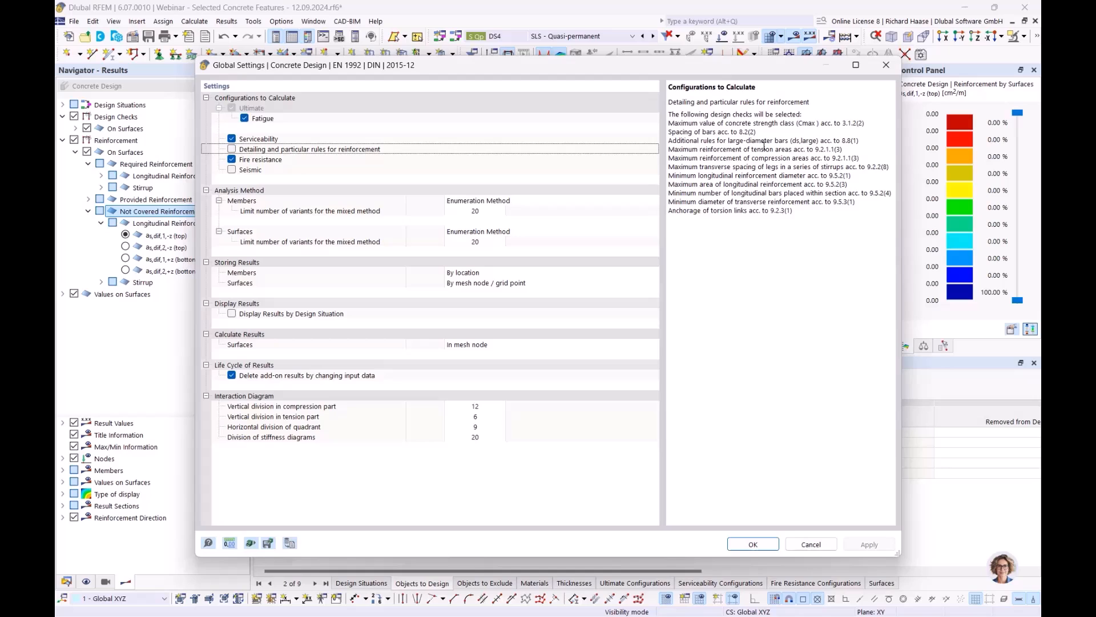
left_click(328, 162)
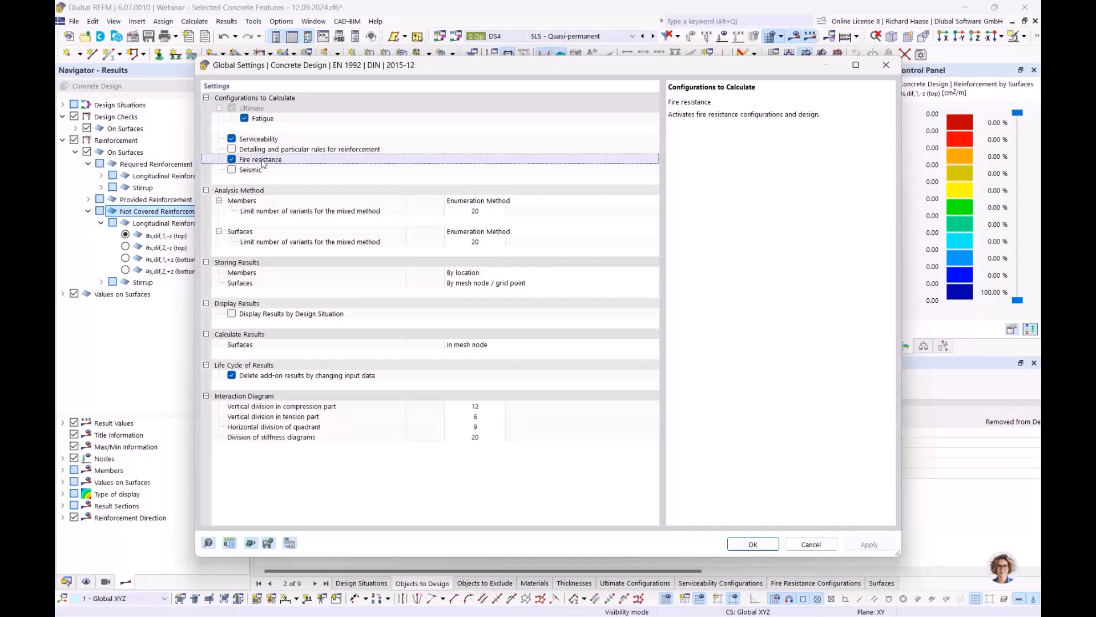
left_click(232, 160)
left_click(233, 160)
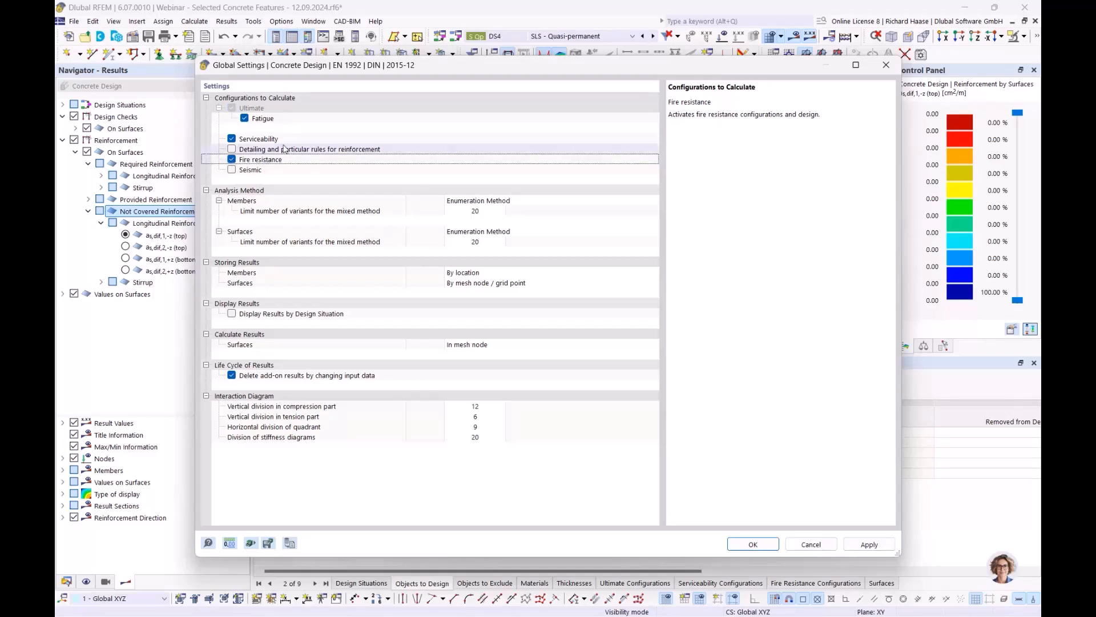
left_click(752, 543)
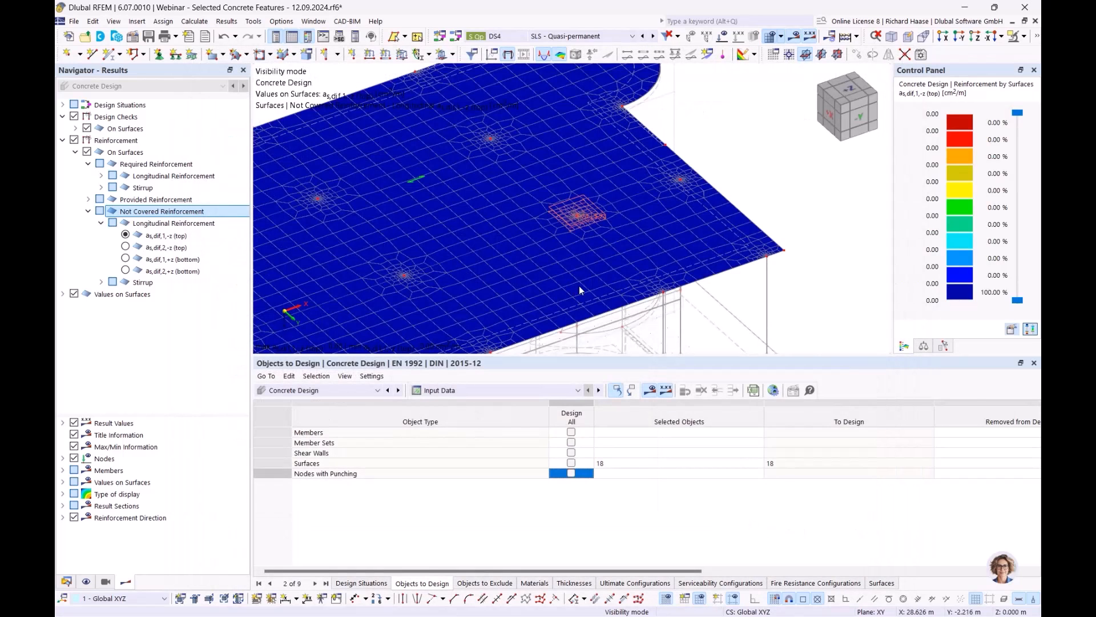
Step: Remove surface 18 from the selected objects to design and accept deleting the existing Concrete Design results
scroll(579, 286, "down", 2)
left_click(649, 463)
key("Delete")
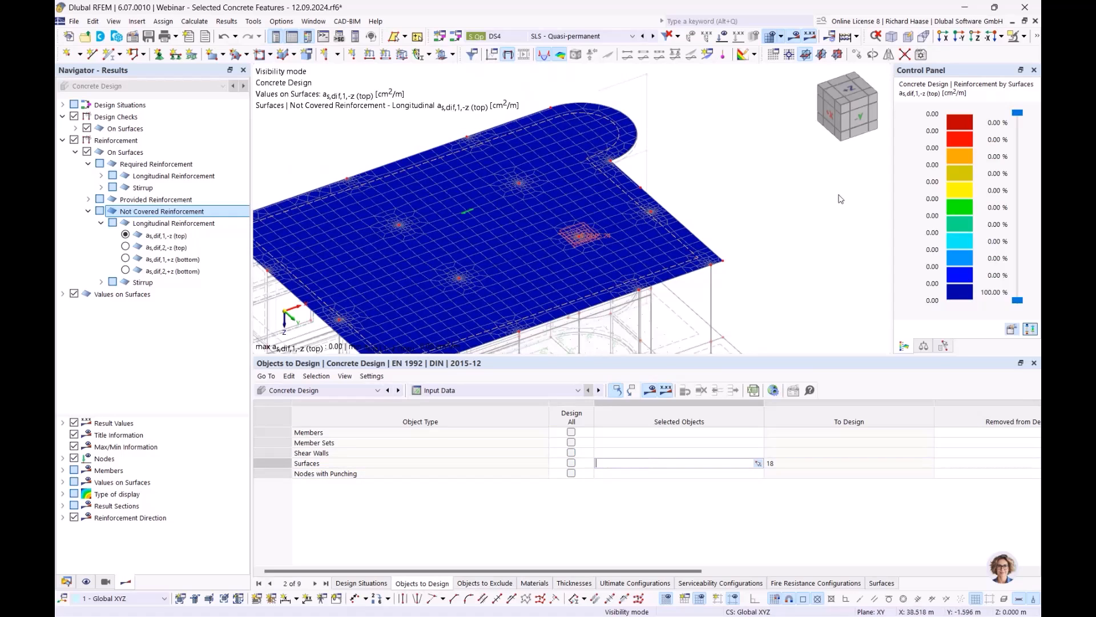
left_click(837, 201)
left_click(600, 377)
scroll(762, 254, "down", 2)
middle_click_drag(755, 248, 858, 185)
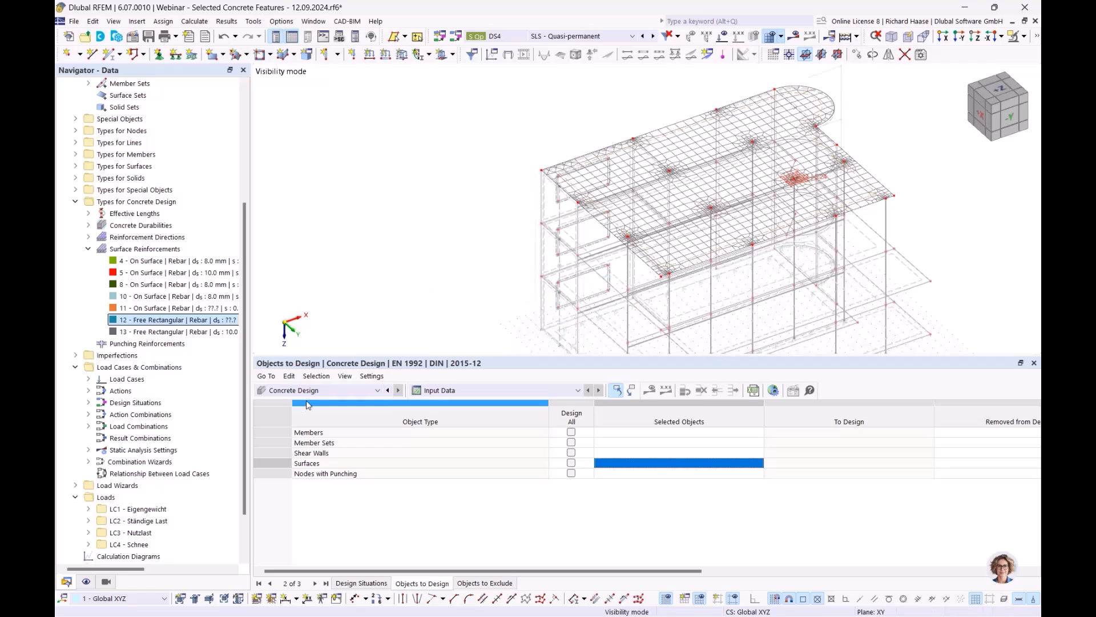
Step: Switch to the PowerPoint presentation, start the slide show from the current slide and advance to the Fire resistance design slide
key("alt+Tab")
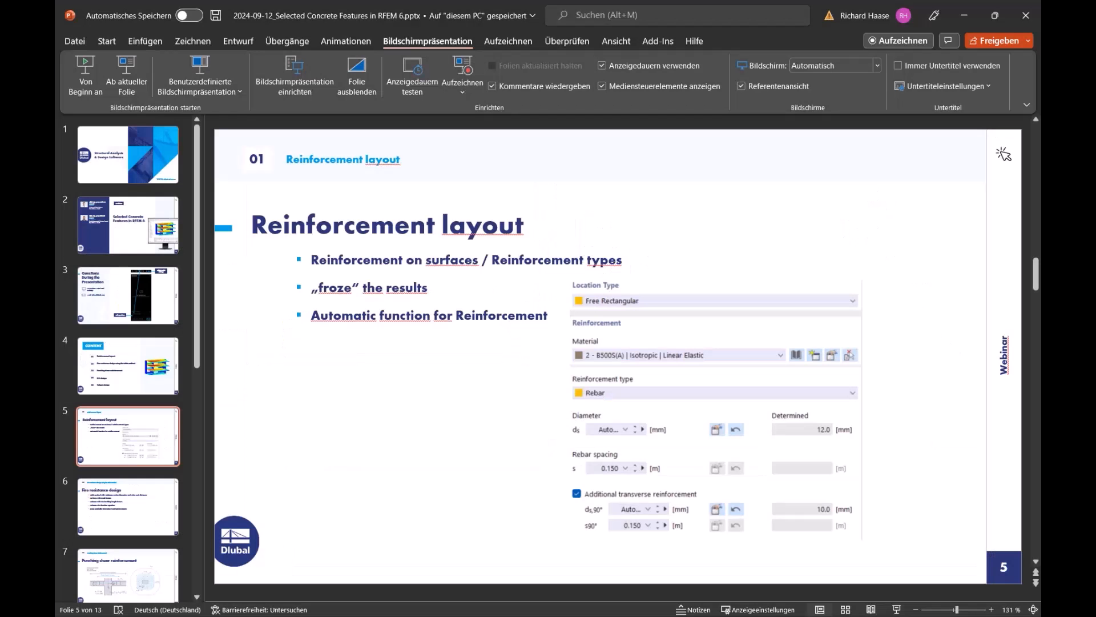
left_click(127, 73)
left_click(551, 287)
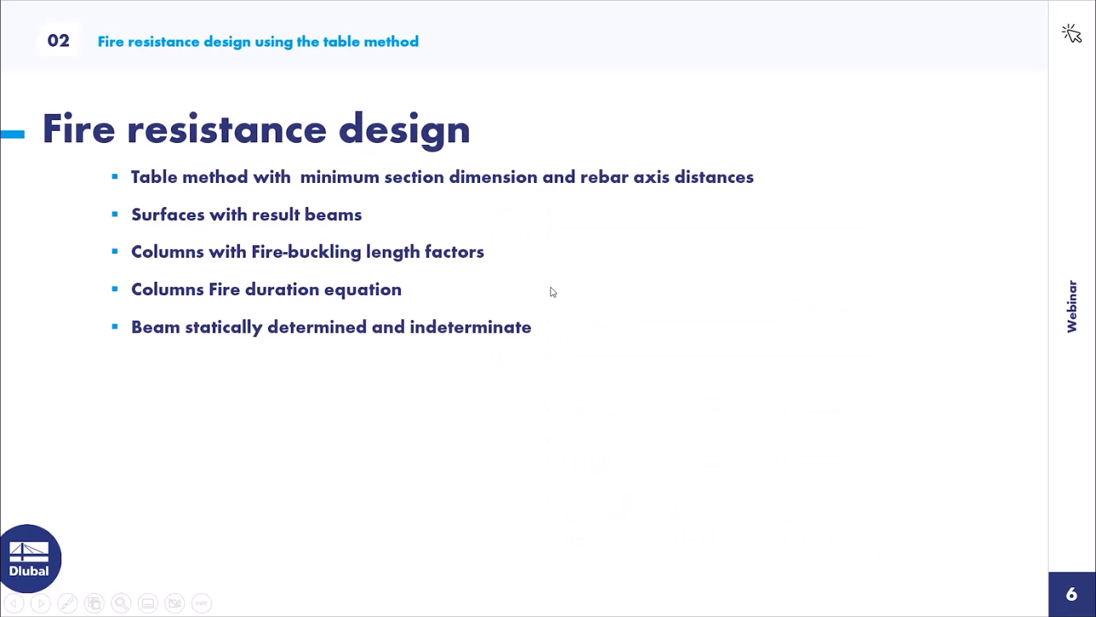
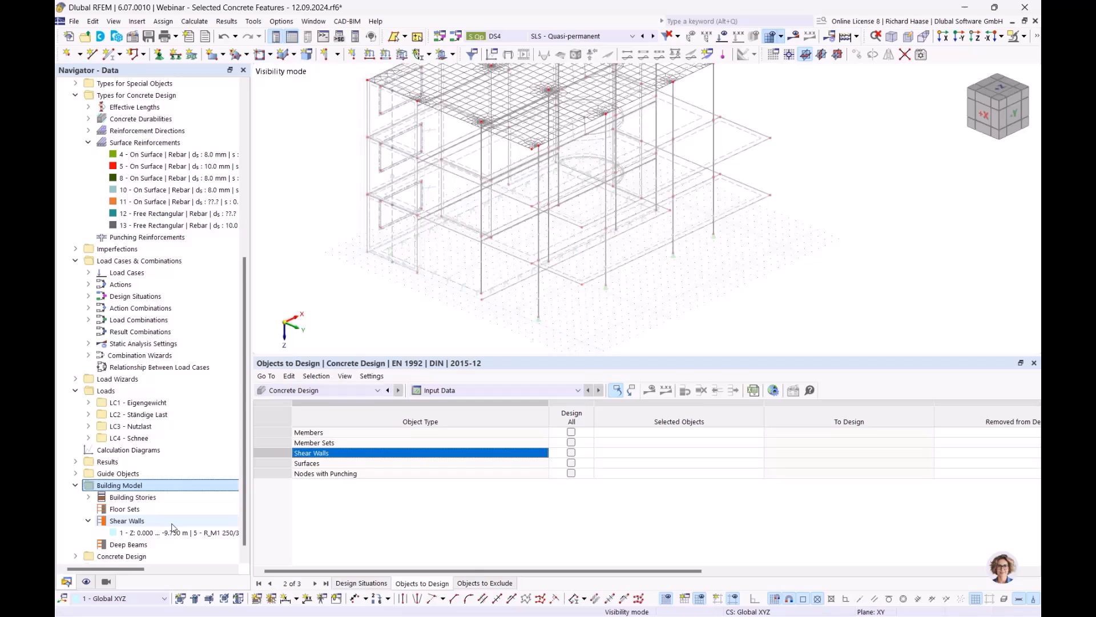
Step: Review the segments, section and assigned surfaces of shear wall 1 and compare them with the wall in the model
left_click(161, 531)
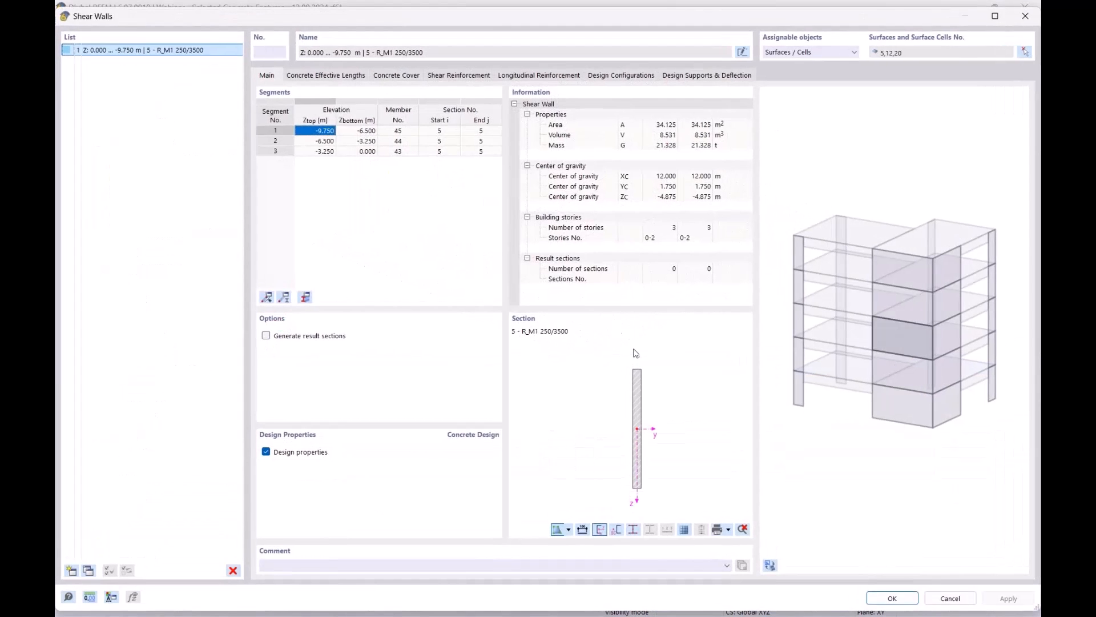
left_click_drag(498, 19, 429, 321)
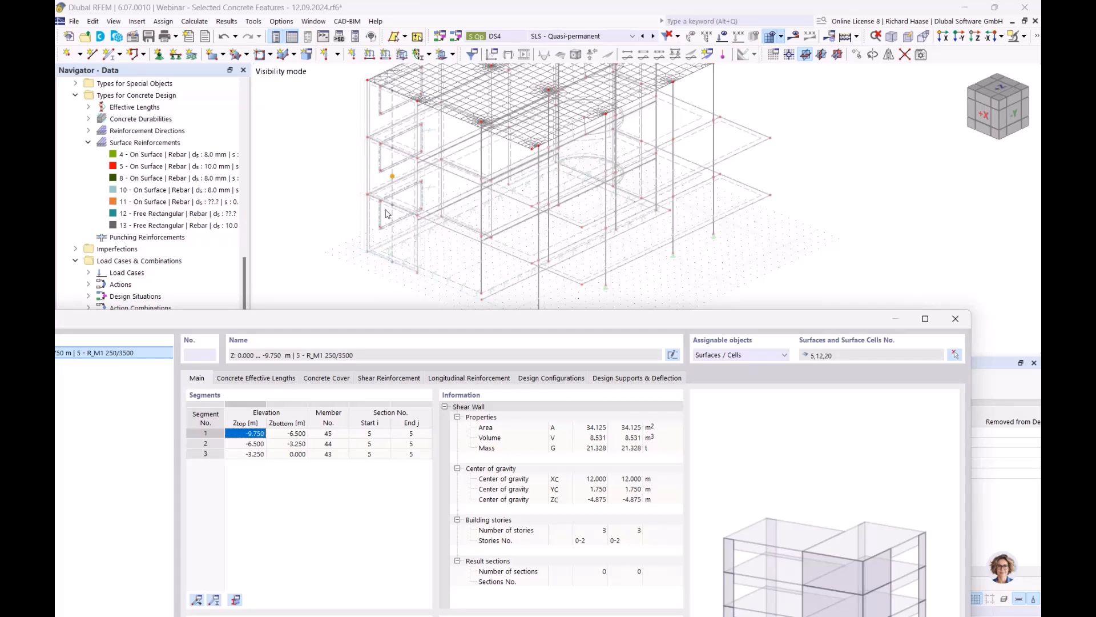
left_click_drag(411, 321, 476, 114)
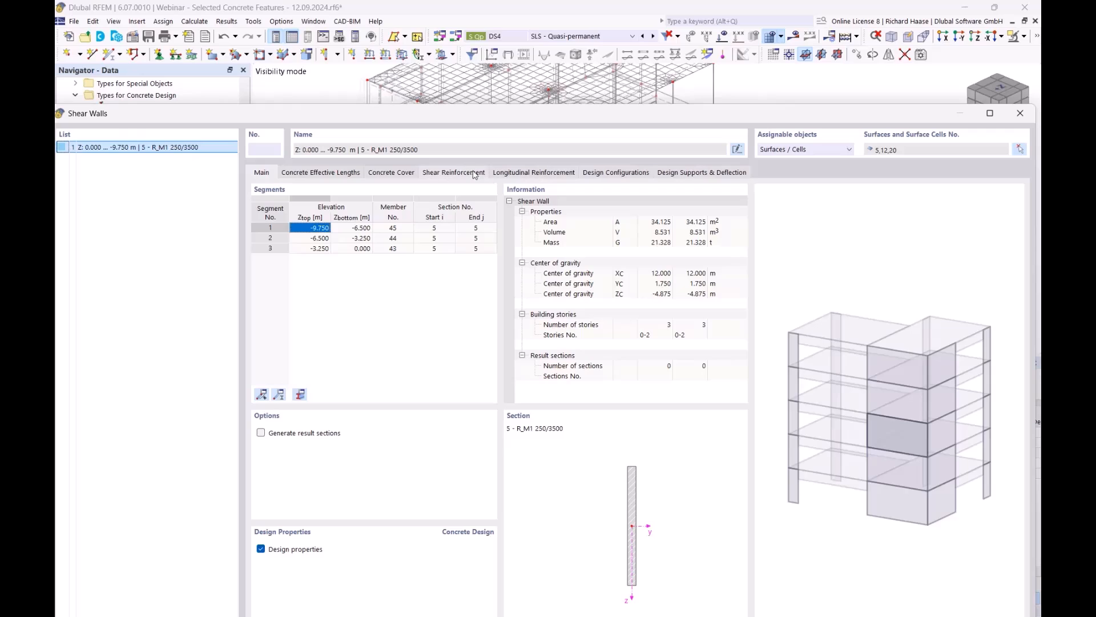
left_click(1020, 113)
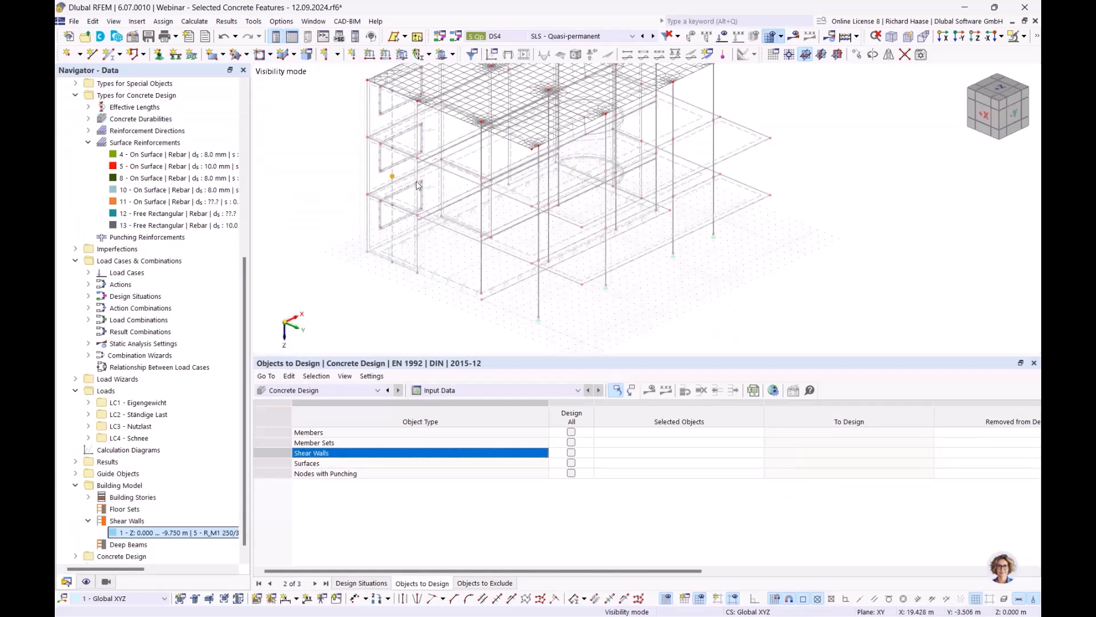
Step: Cancel the visibility mode to show the whole building and assign shear wall 1 to the Concrete Design objects
left_click(612, 454)
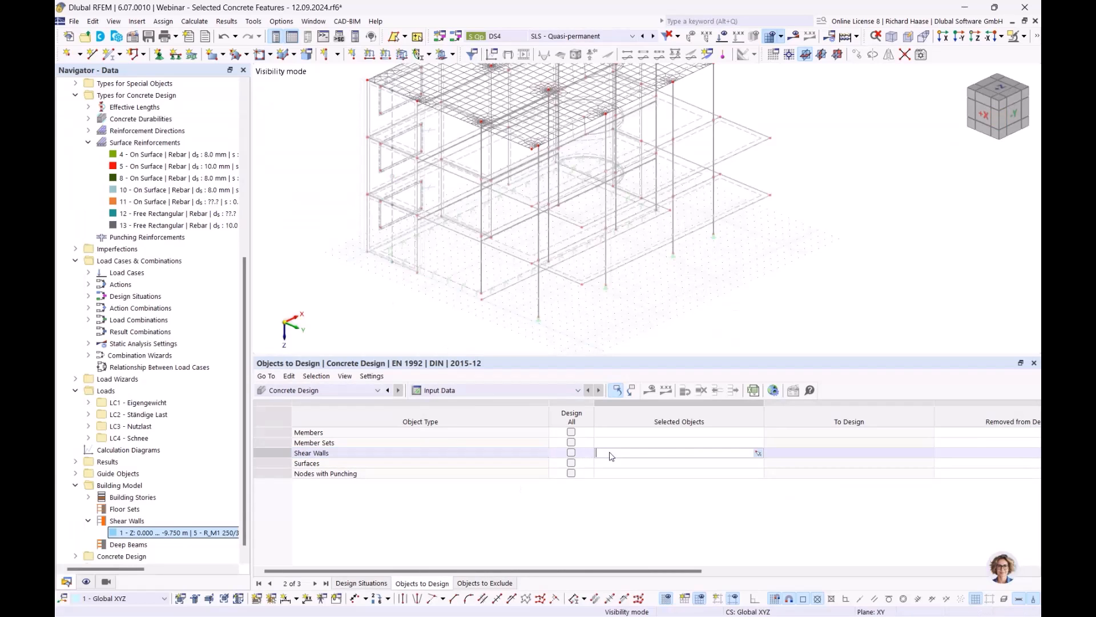
left_click(758, 454)
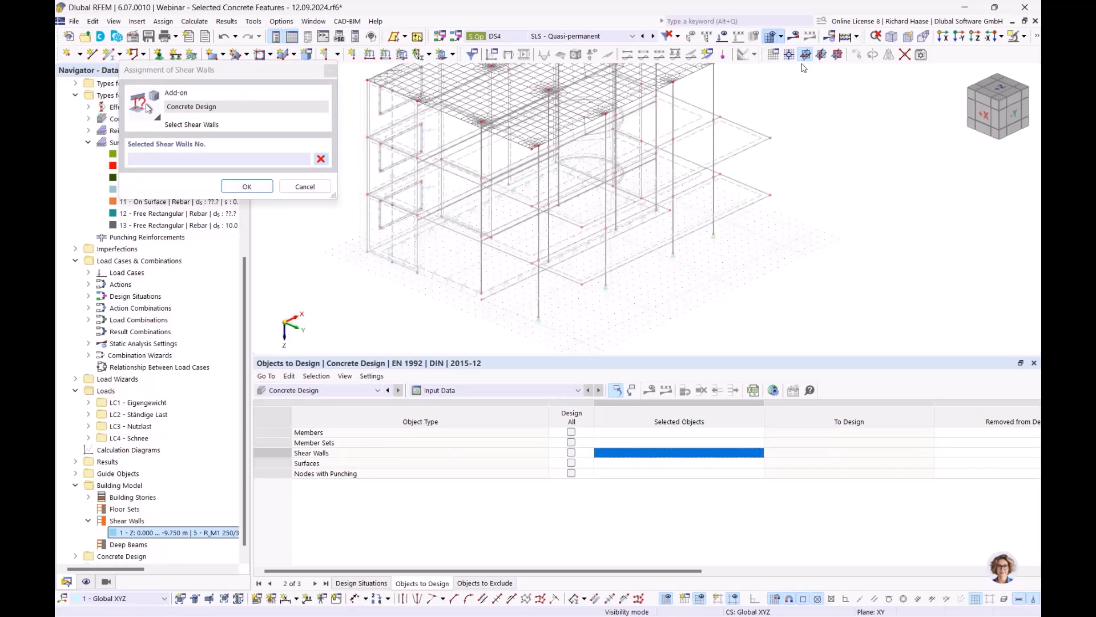
left_click(1025, 37)
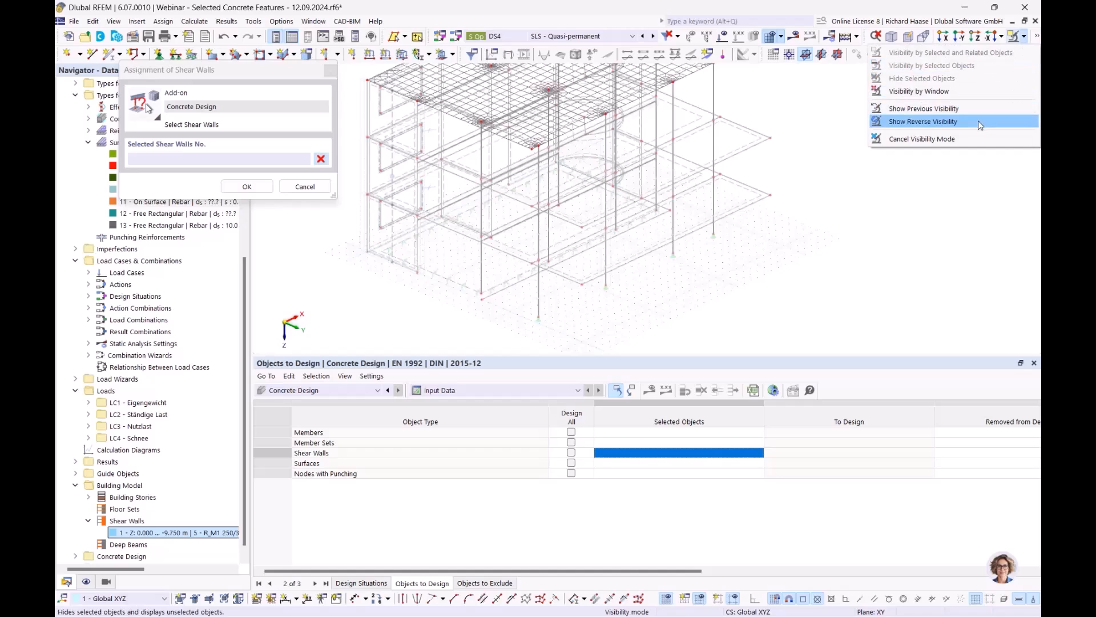
left_click(969, 139)
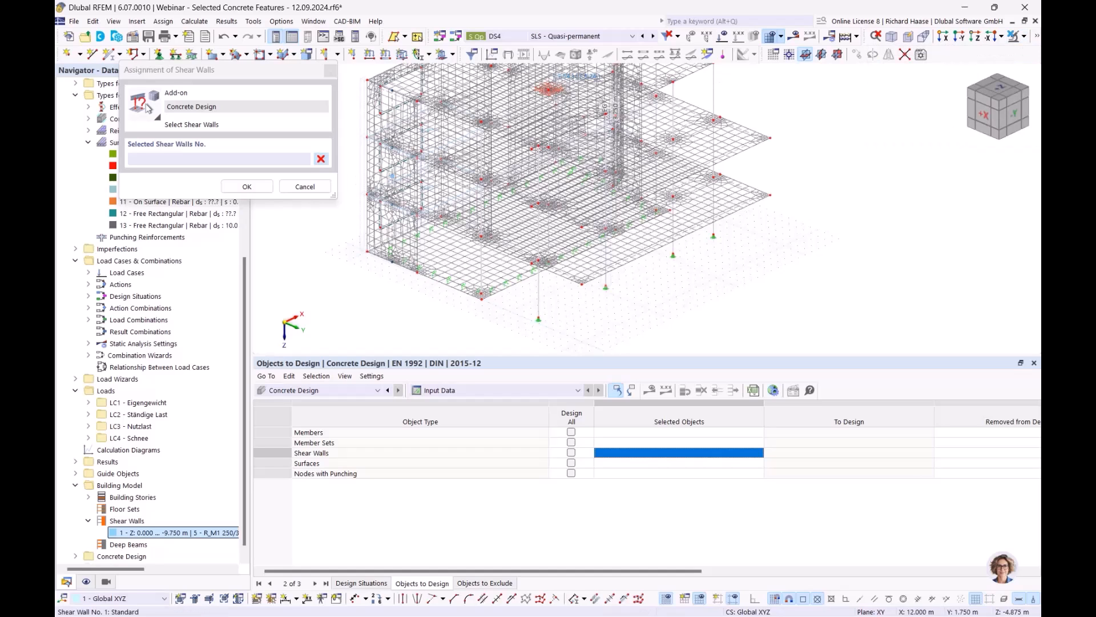
left_click(260, 191)
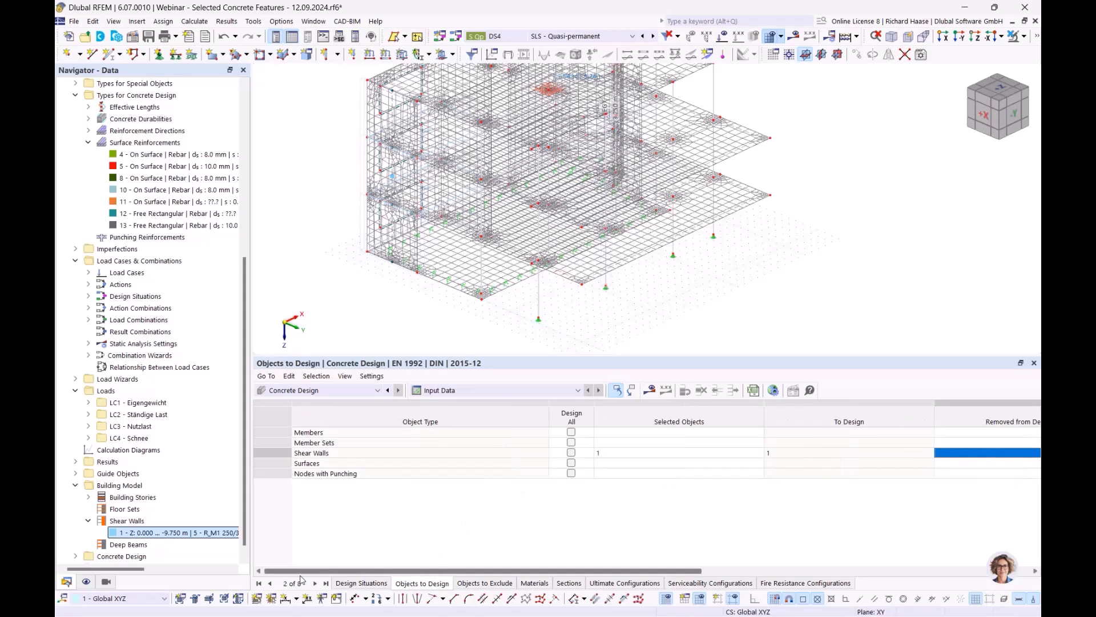
Step: Assign member sets 1 and 2 to the Concrete Design objects, picking the column in the model for set 2
left_click(630, 444)
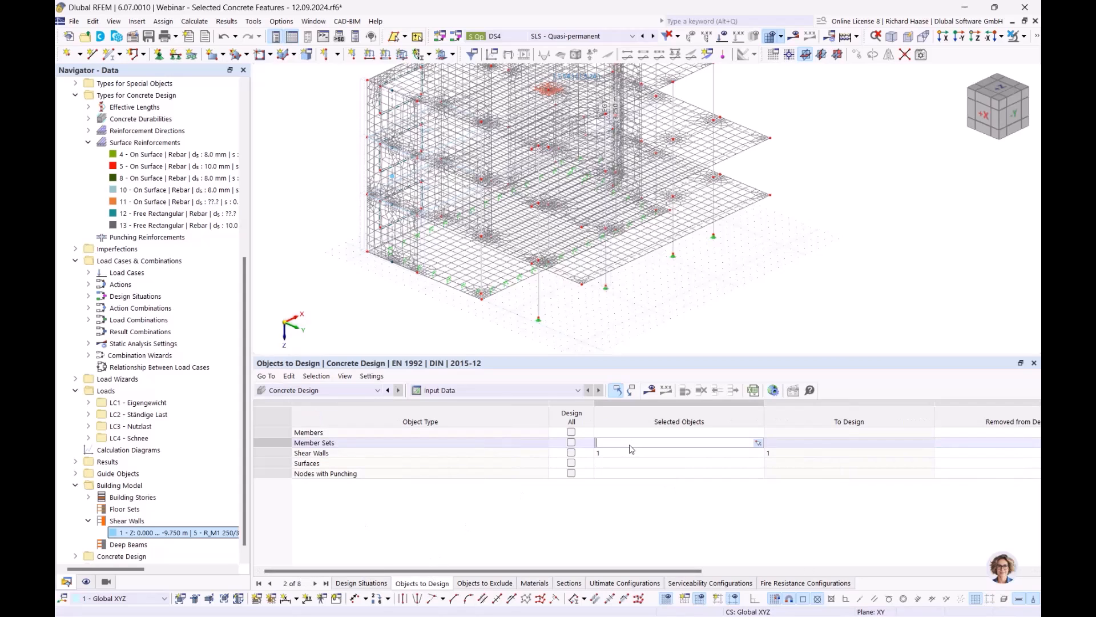
left_click(758, 443)
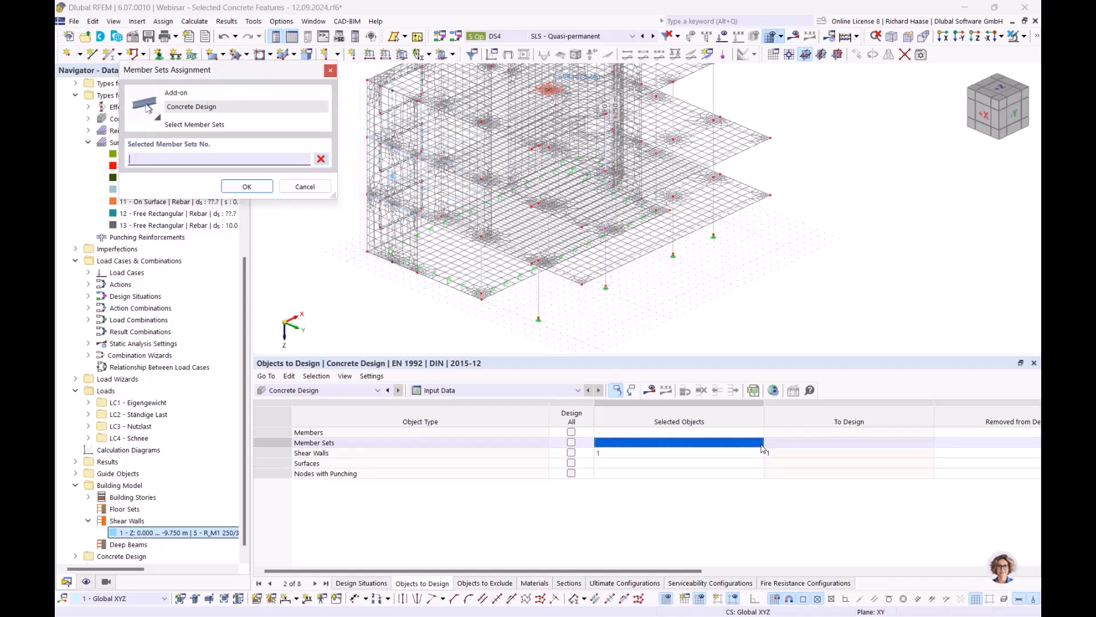
left_click(606, 280)
left_click(247, 186)
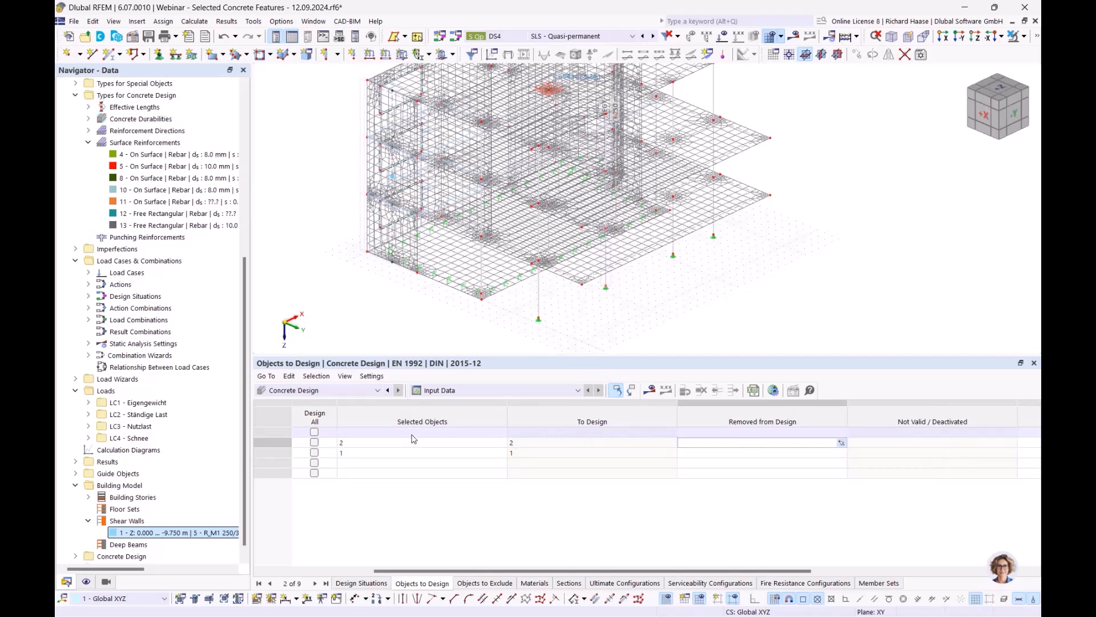
left_click(466, 444)
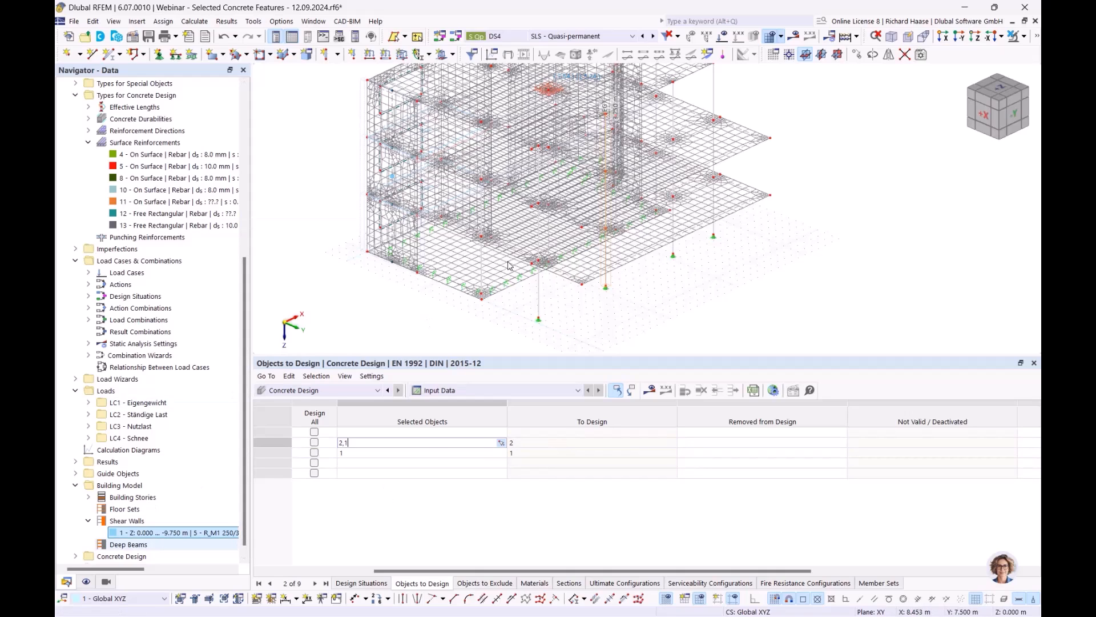
key("Return")
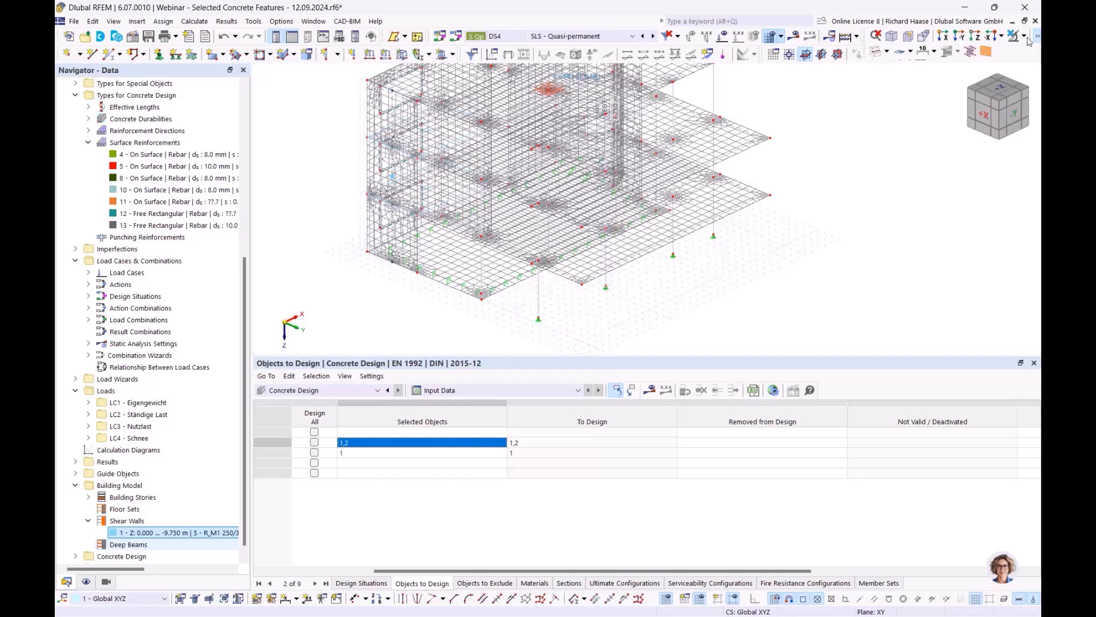
Step: Display the building as a solid model and inspect its beams and columns up close
left_click(887, 51)
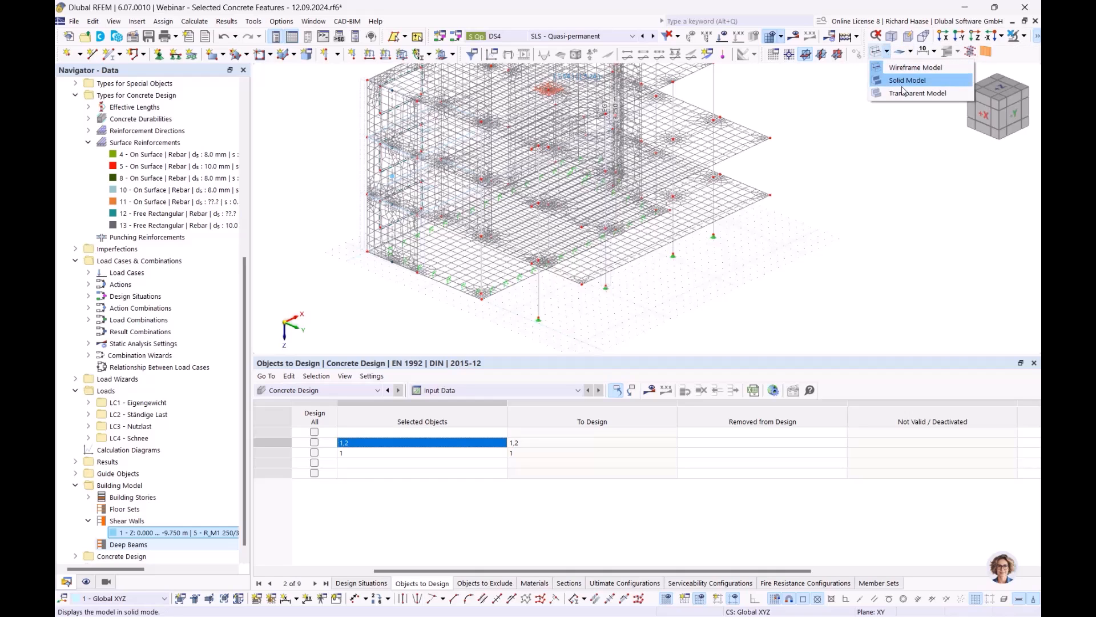
left_click(900, 81)
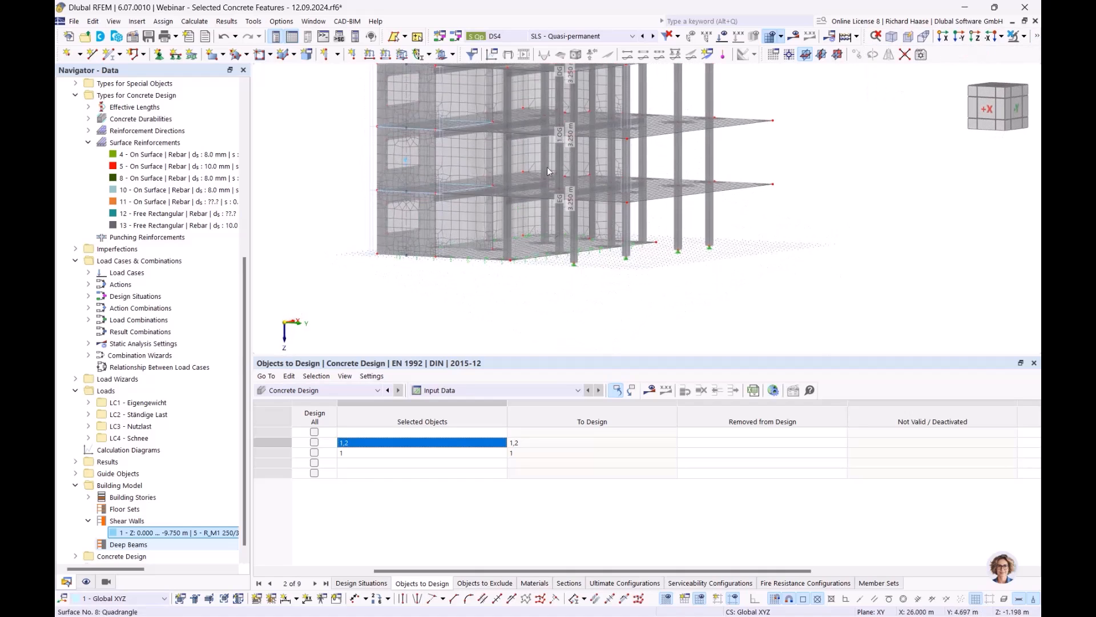
scroll(543, 154, "up", 3)
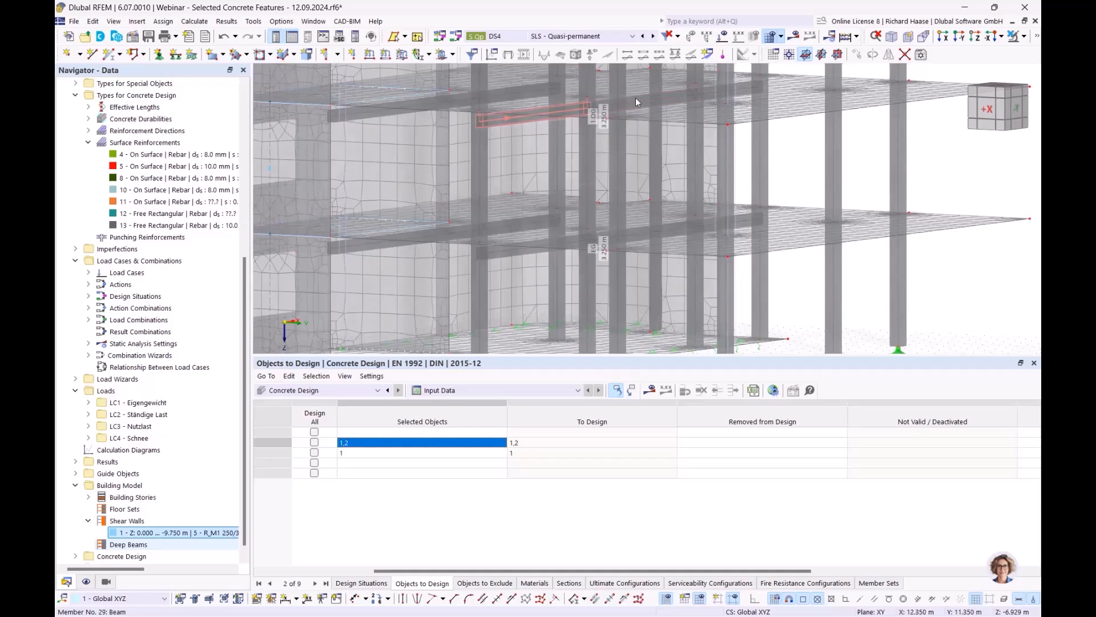
left_click_drag(454, 570, 349, 570)
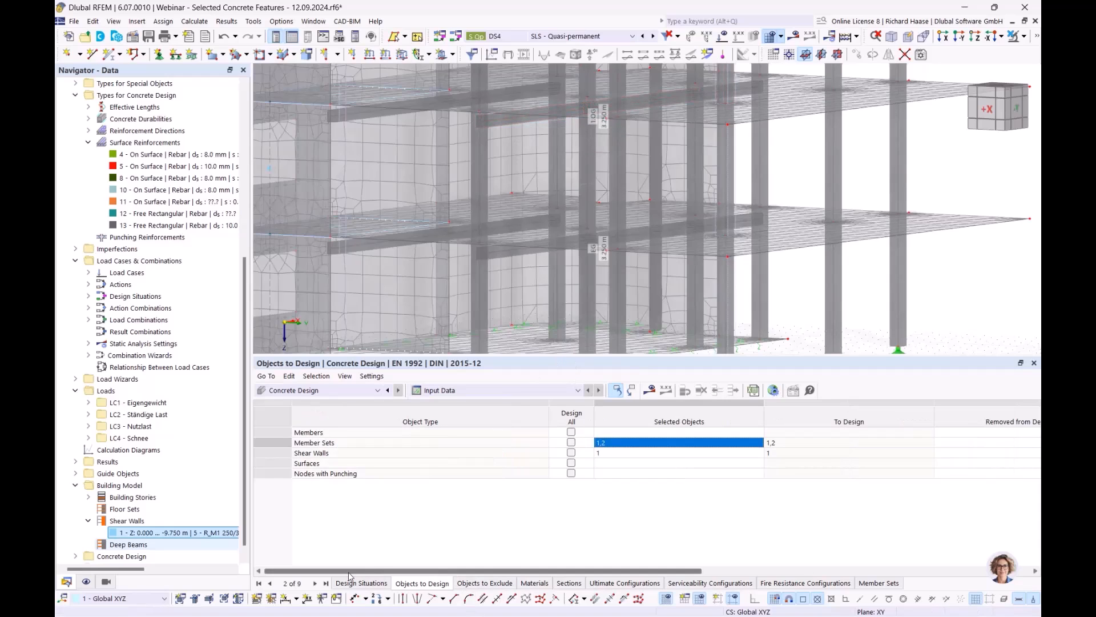
Step: Review fire resistance configuration 1, Wandscheibe 1-seitig beflammt, including its required fire resistance time, load situation and member fire exposure
scroll(80, 545, "down", 1)
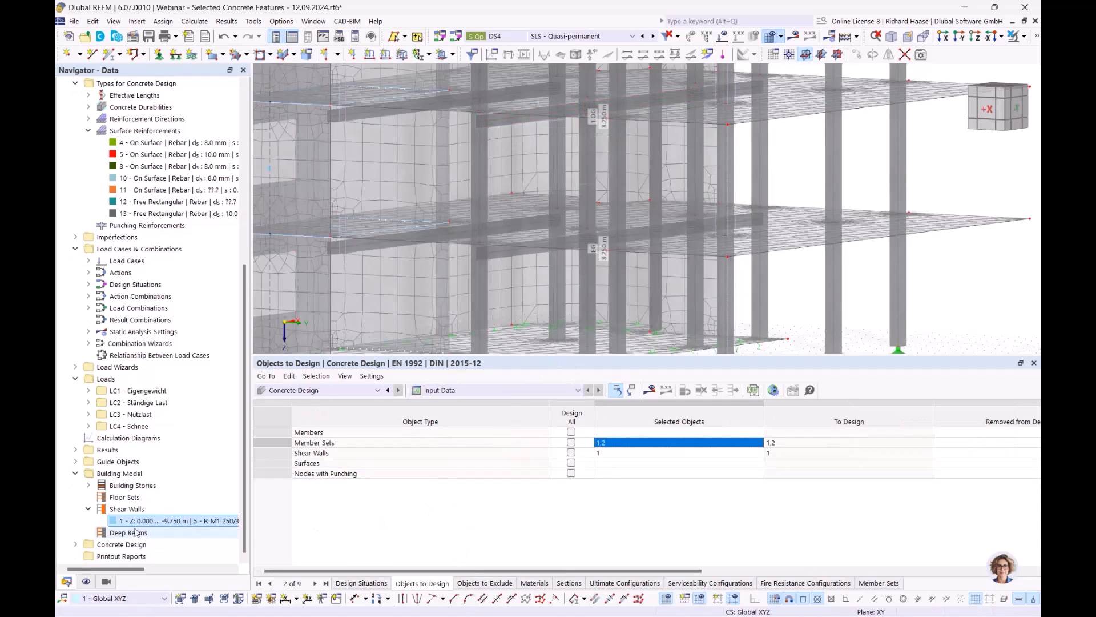
left_click(76, 548)
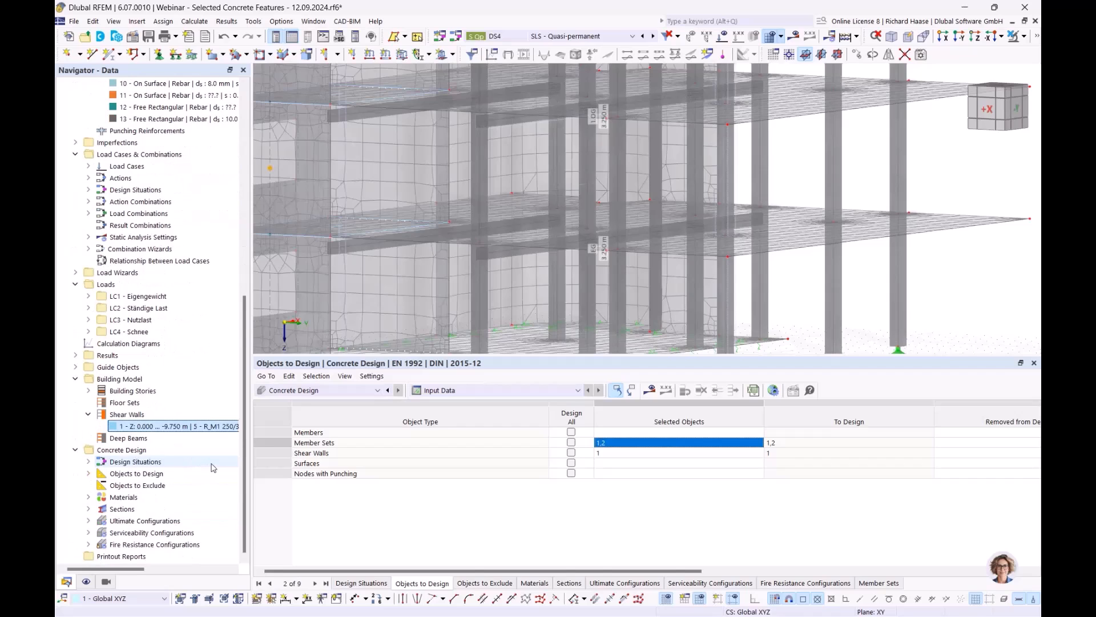
left_click(144, 547)
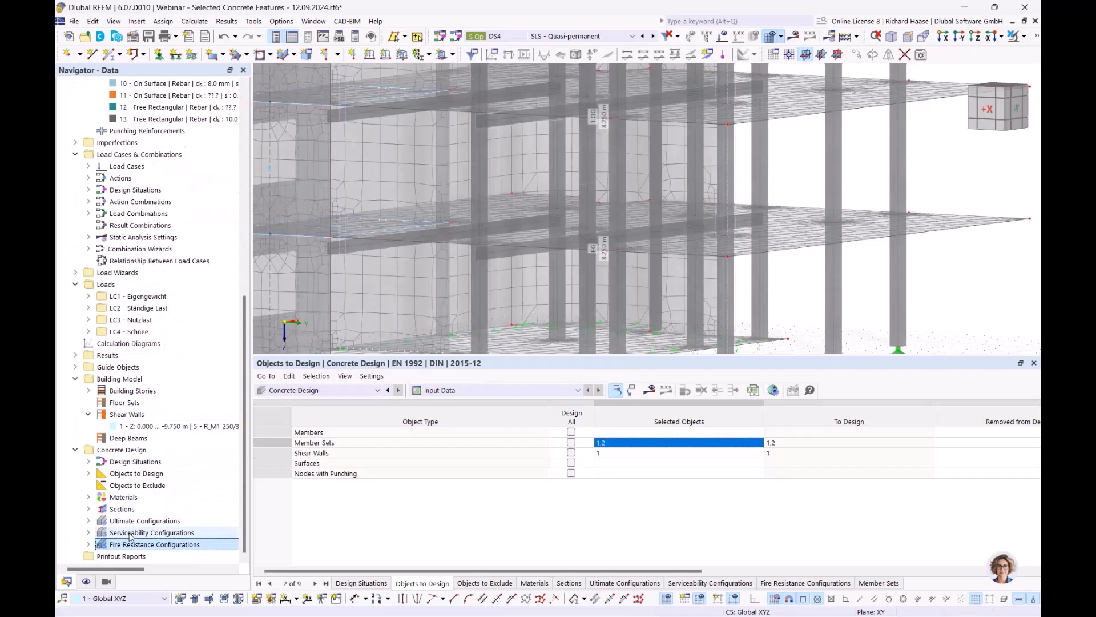
left_click(88, 544)
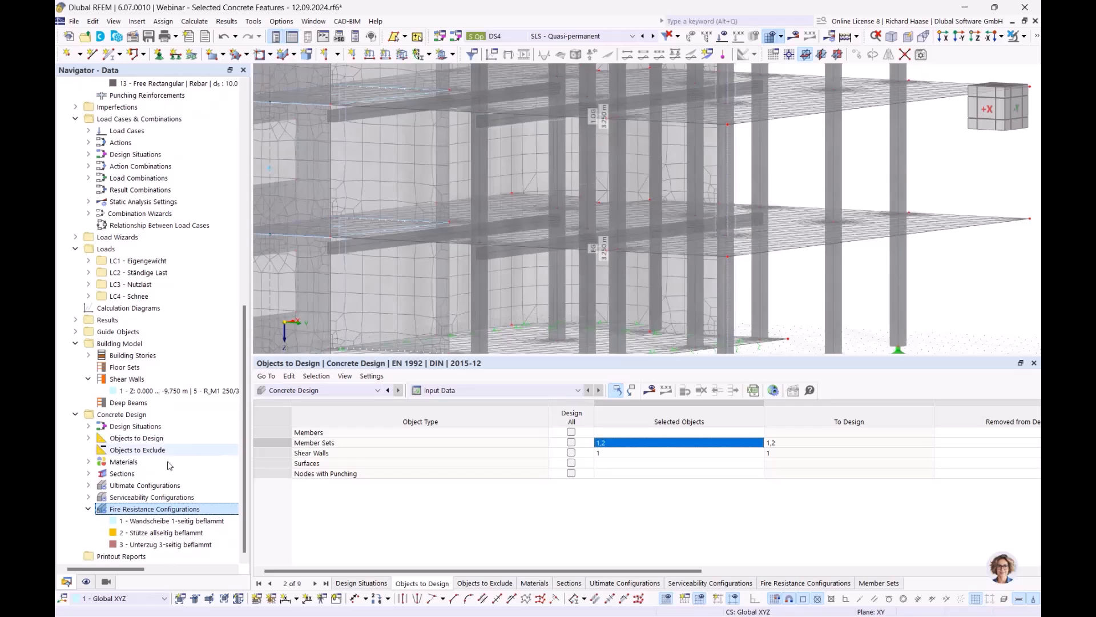
double_click(197, 522)
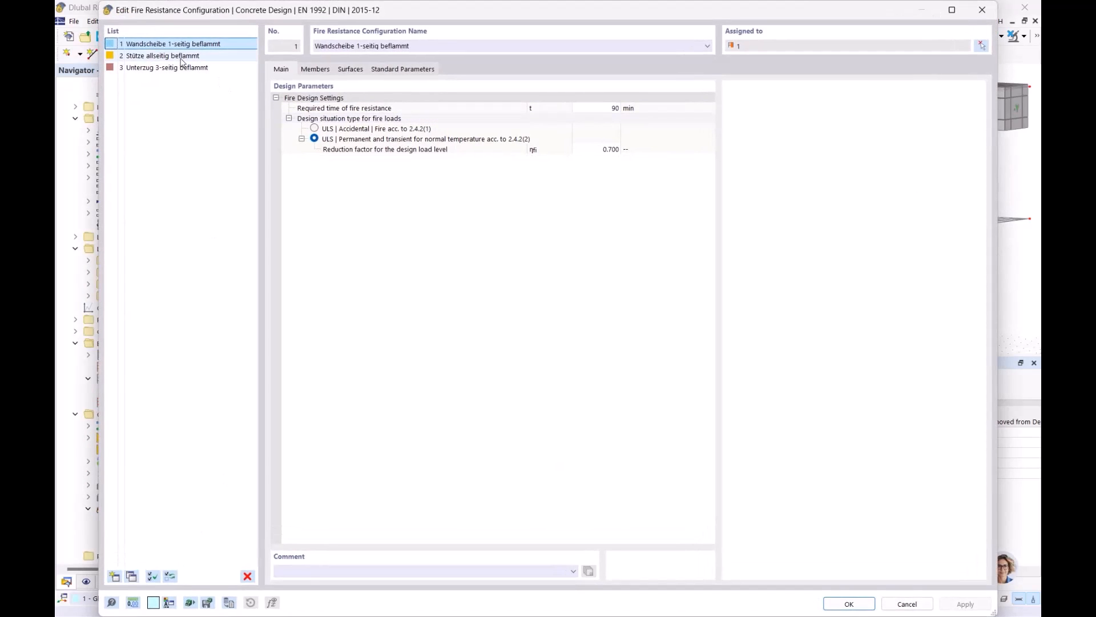
left_click_drag(386, 13, 426, 470)
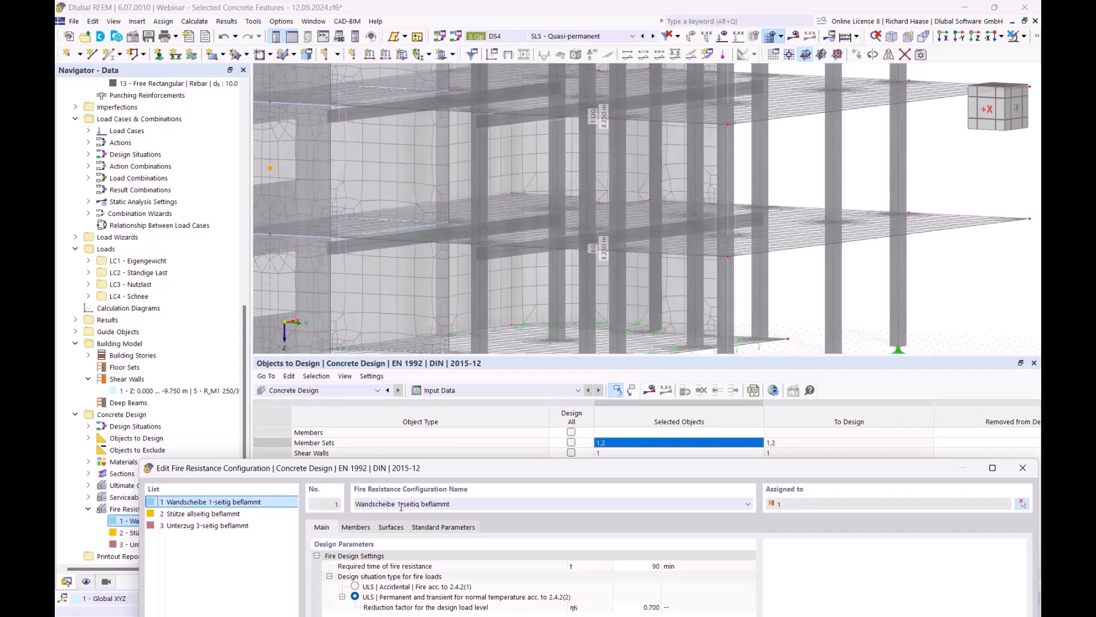
left_click_drag(461, 471, 421, 415)
left_click(350, 470)
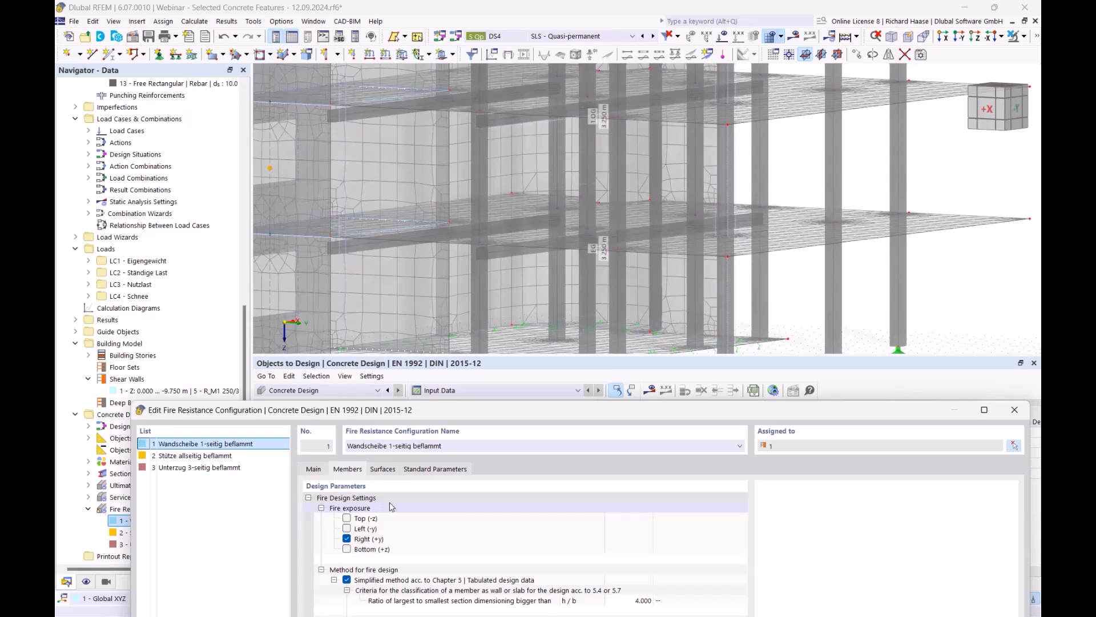
left_click_drag(434, 410, 403, 413)
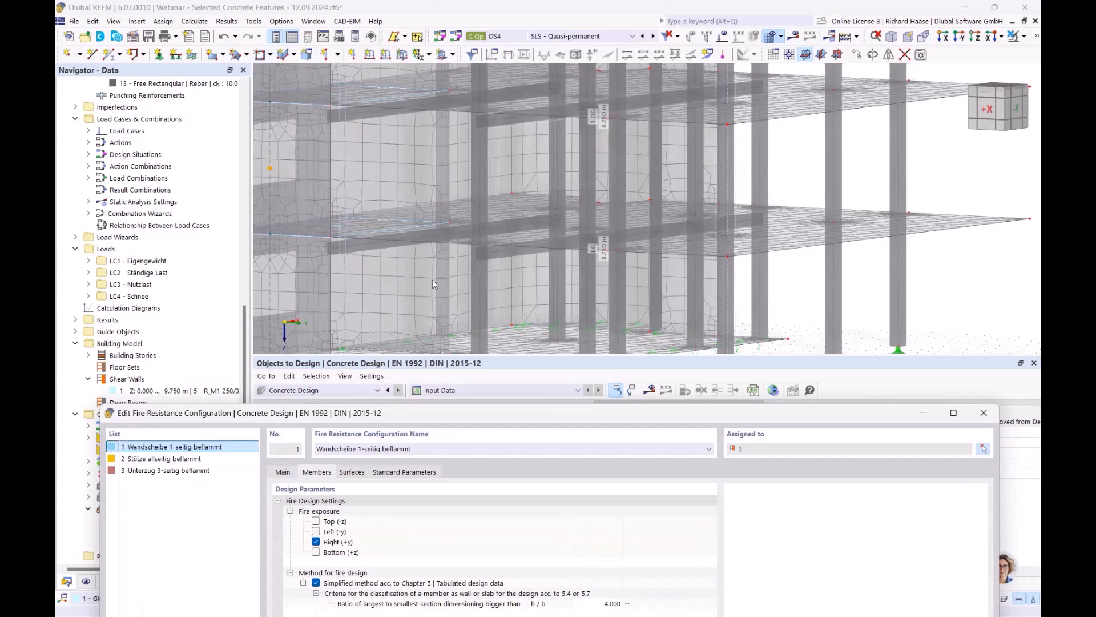
left_click(983, 412)
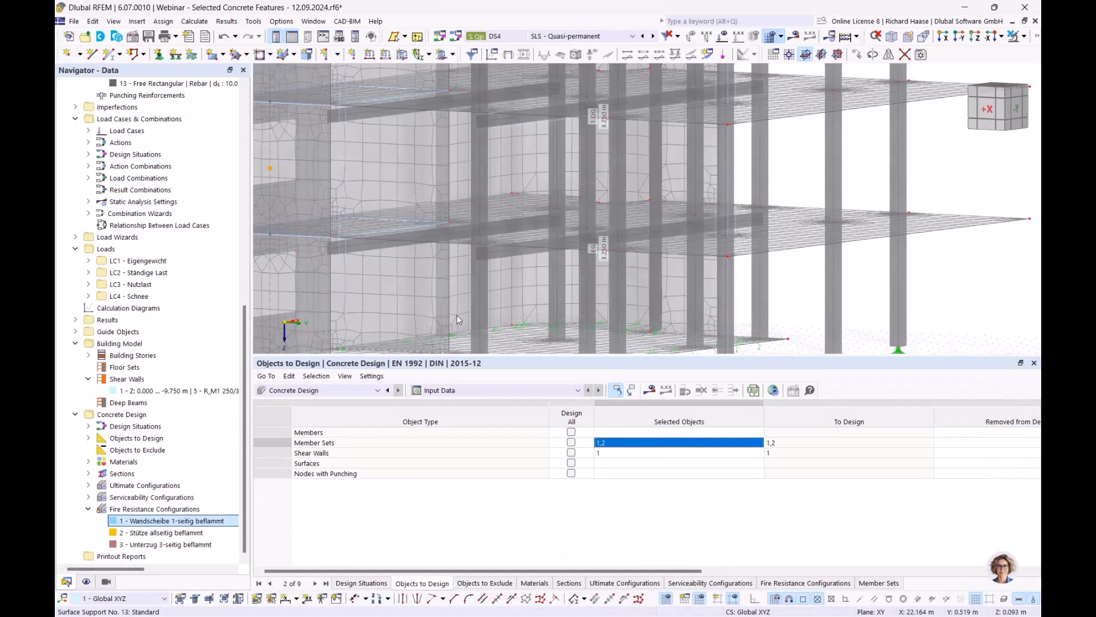
Step: Reopen the Wandscheibe 1-seitig beflammt configuration and compare its member fire exposure sides with the shear wall in the whole model
scroll(445, 317, "down", 3)
middle_click_drag(442, 314, 490, 322)
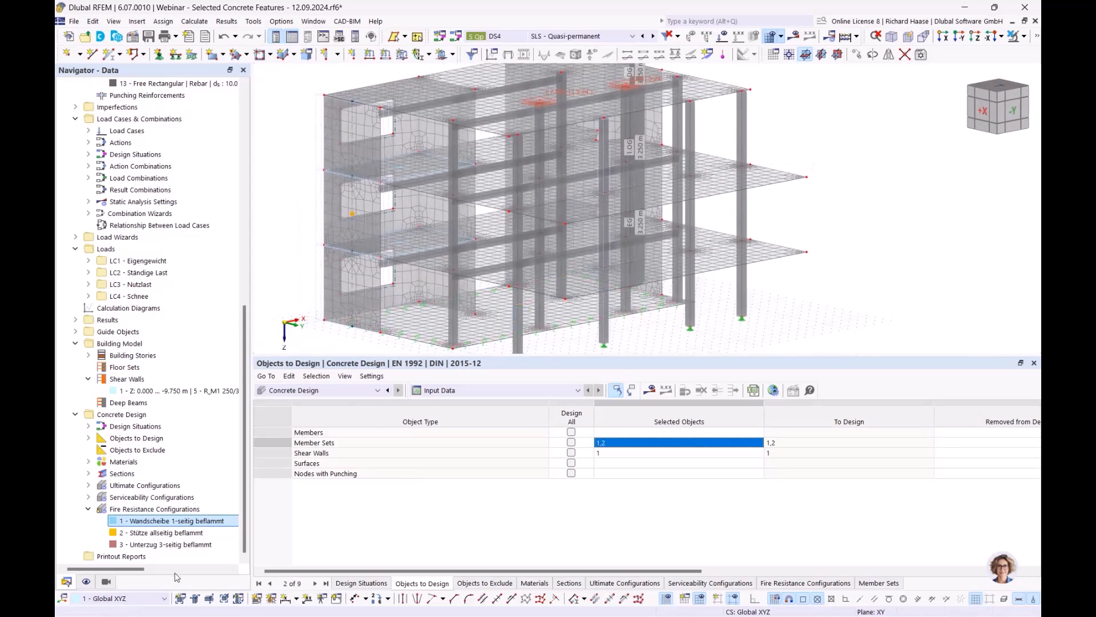
double_click(178, 525)
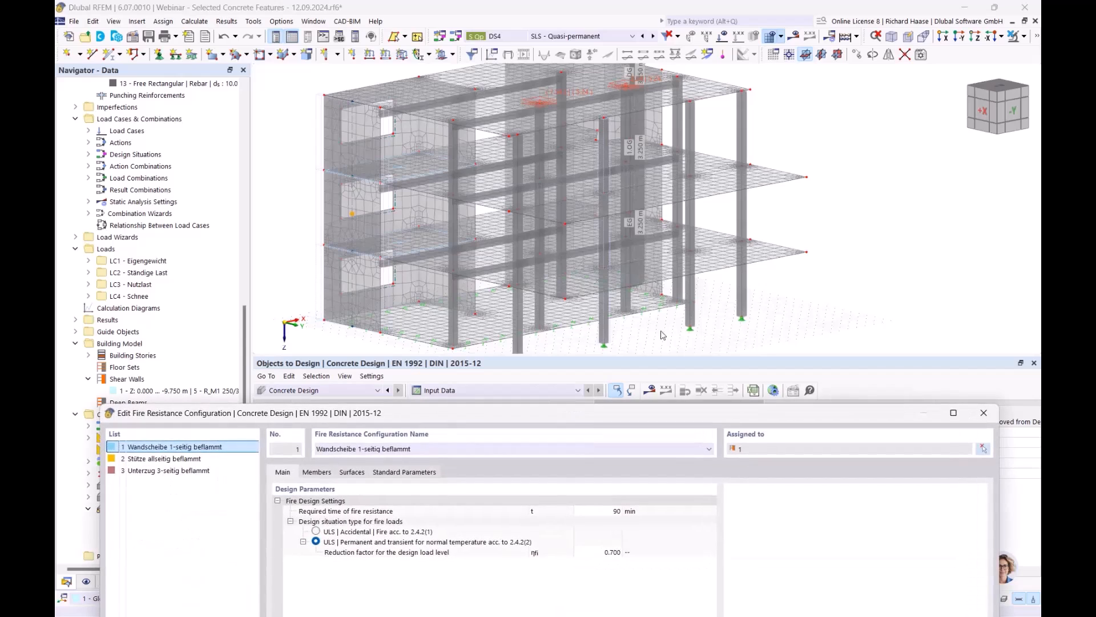
left_click_drag(425, 413, 461, 368)
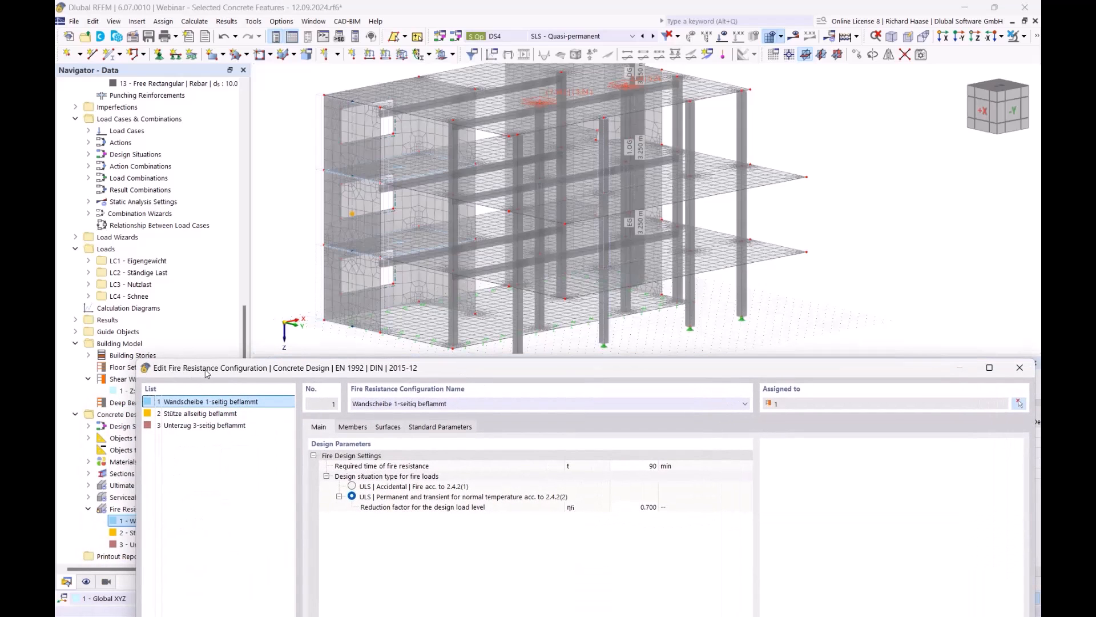
left_click(353, 427)
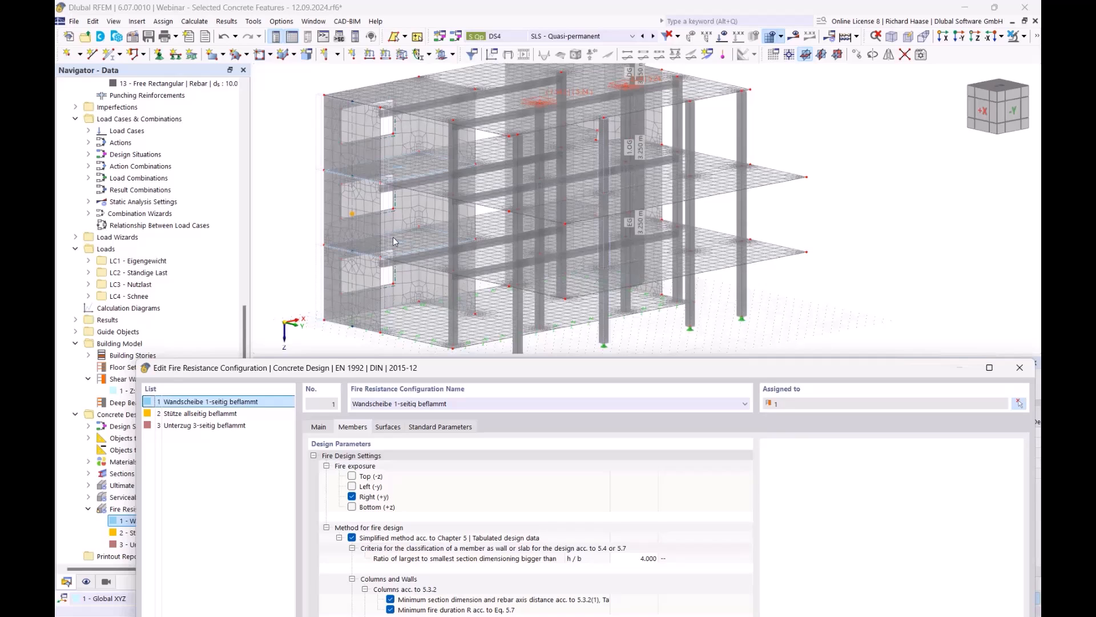
Step: Compare the member fire exposure sides of configurations Stütze allseitig beflammt and Unterzug 3-seitig beflammt with the assigned column and beam in the model
left_click(217, 414)
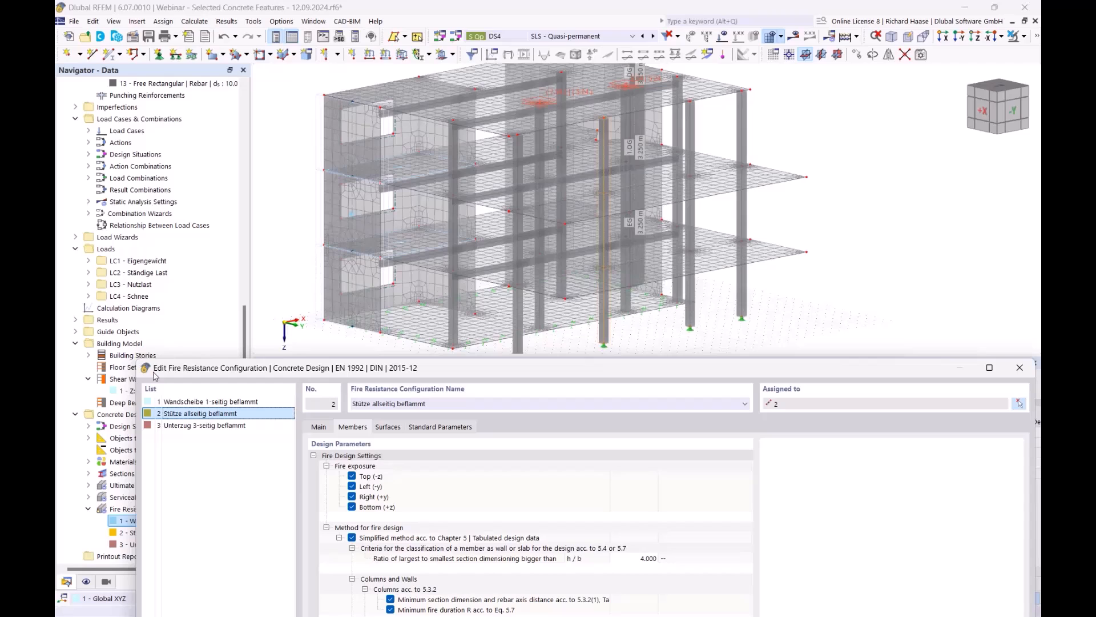
left_click(218, 425)
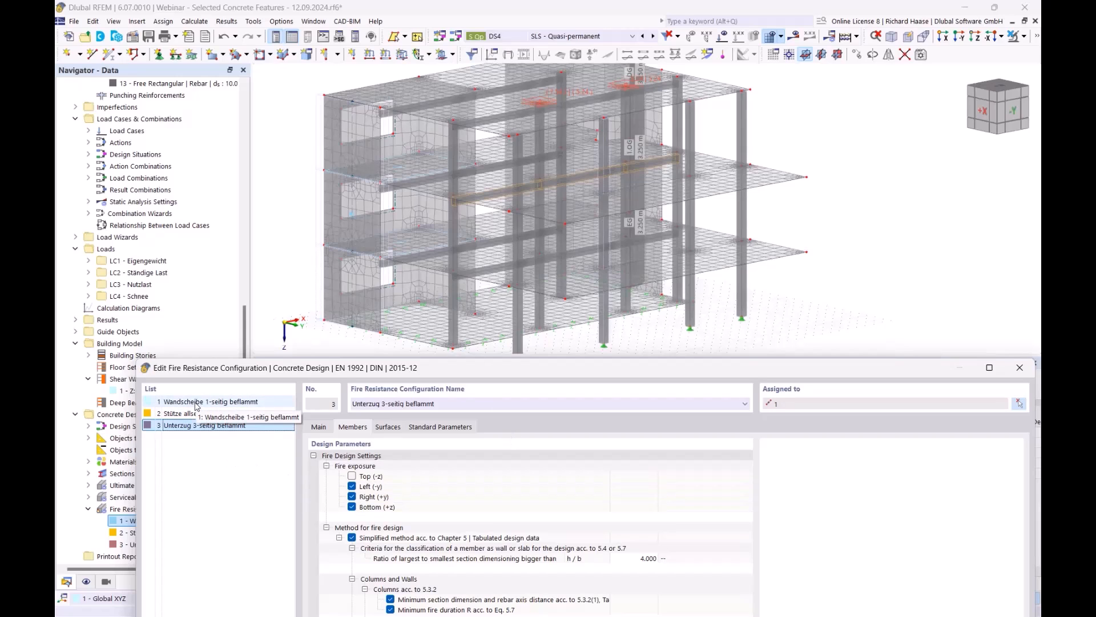
left_click_drag(346, 374, 345, 266)
left_click_drag(424, 267, 456, 360)
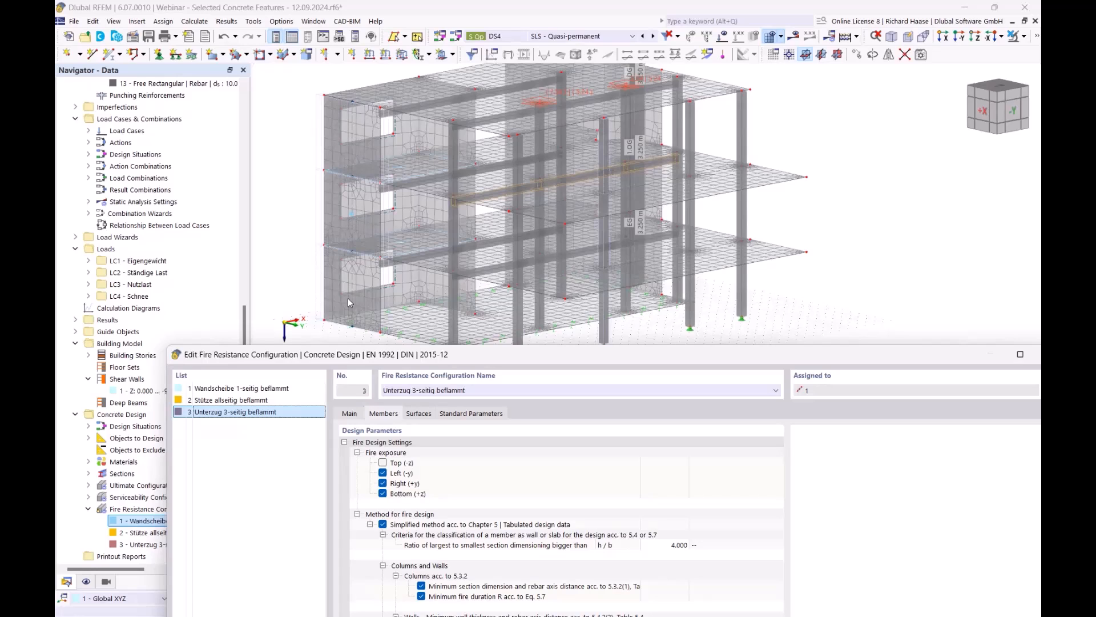
Step: Review the h/b ratio criterion for classifying members as walls or slabs in the Unterzug 3-seitig beflammt configuration
left_click_drag(517, 364, 514, 218)
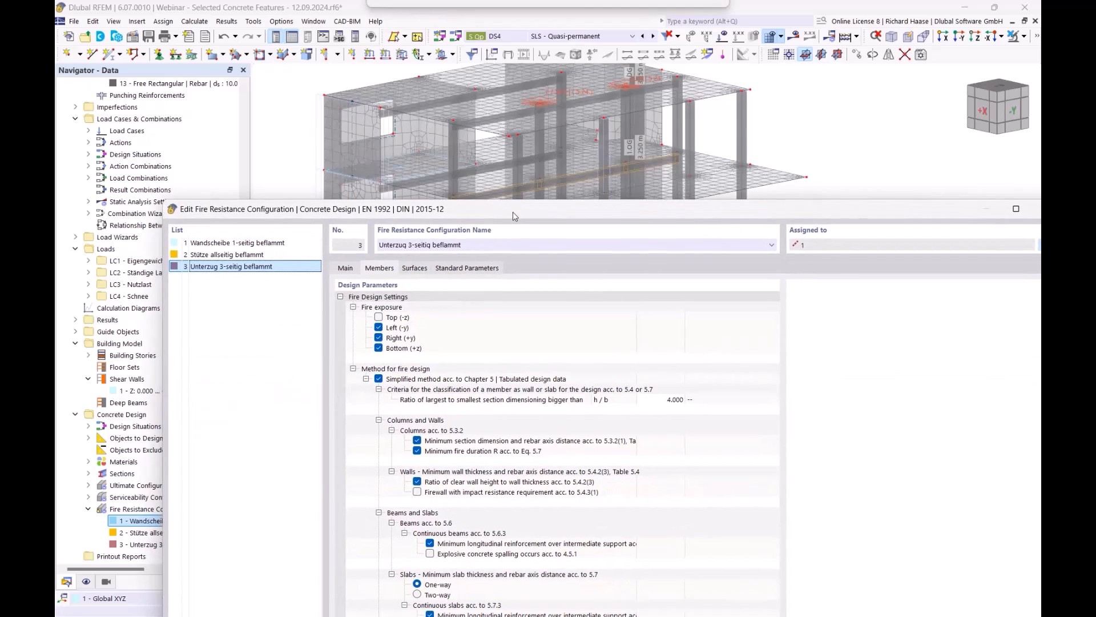
left_click(564, 400)
left_click(460, 391)
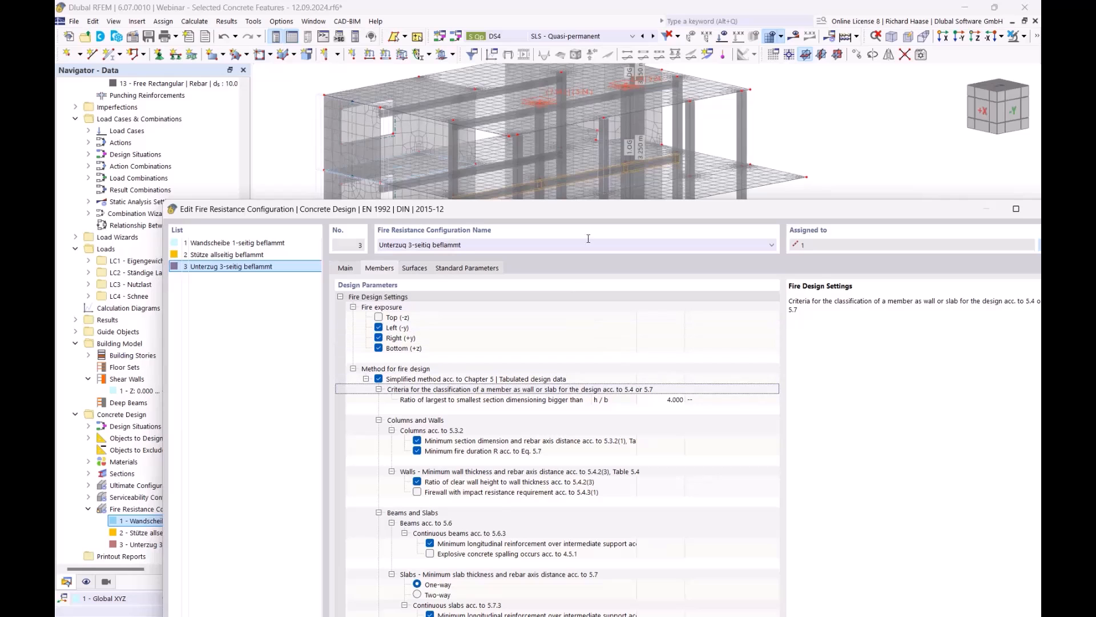
left_click_drag(603, 212, 558, 244)
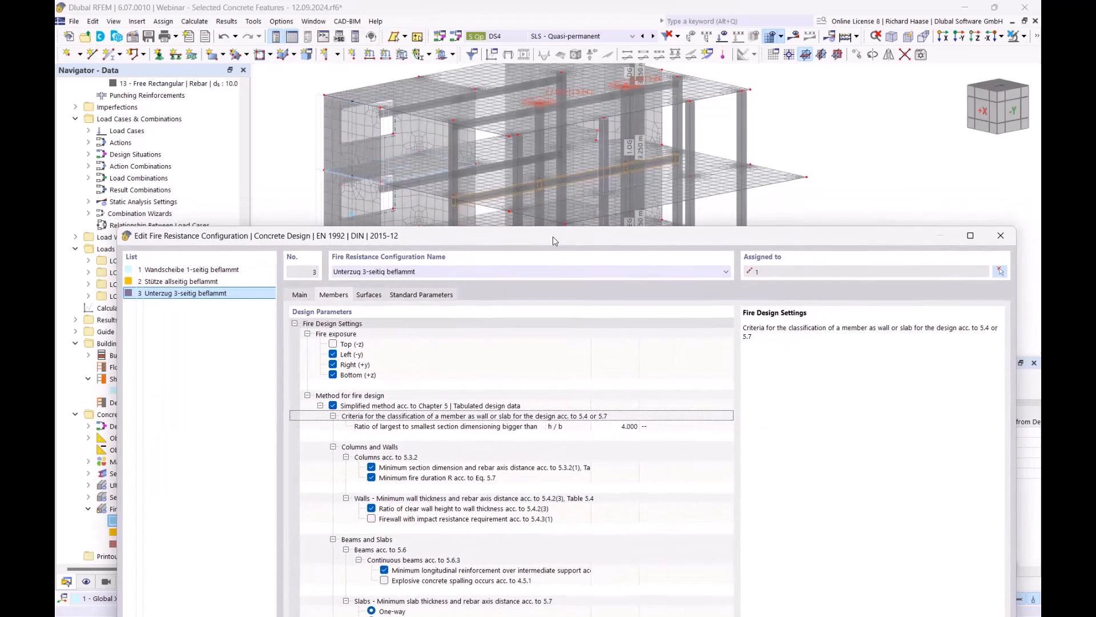
left_click(563, 433)
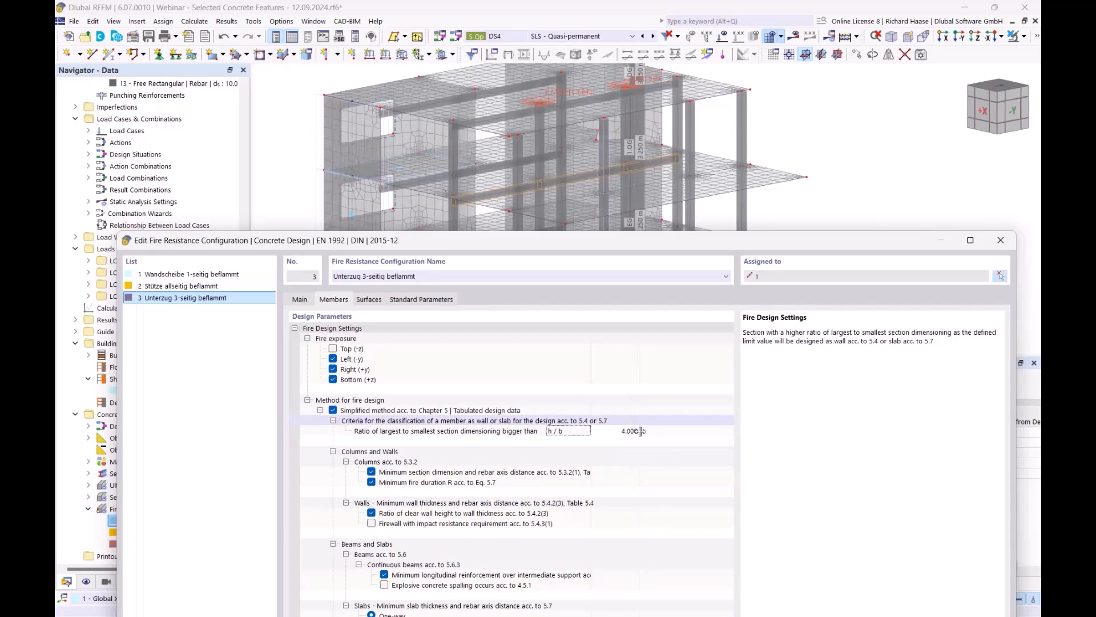
left_click_drag(603, 249, 606, 396)
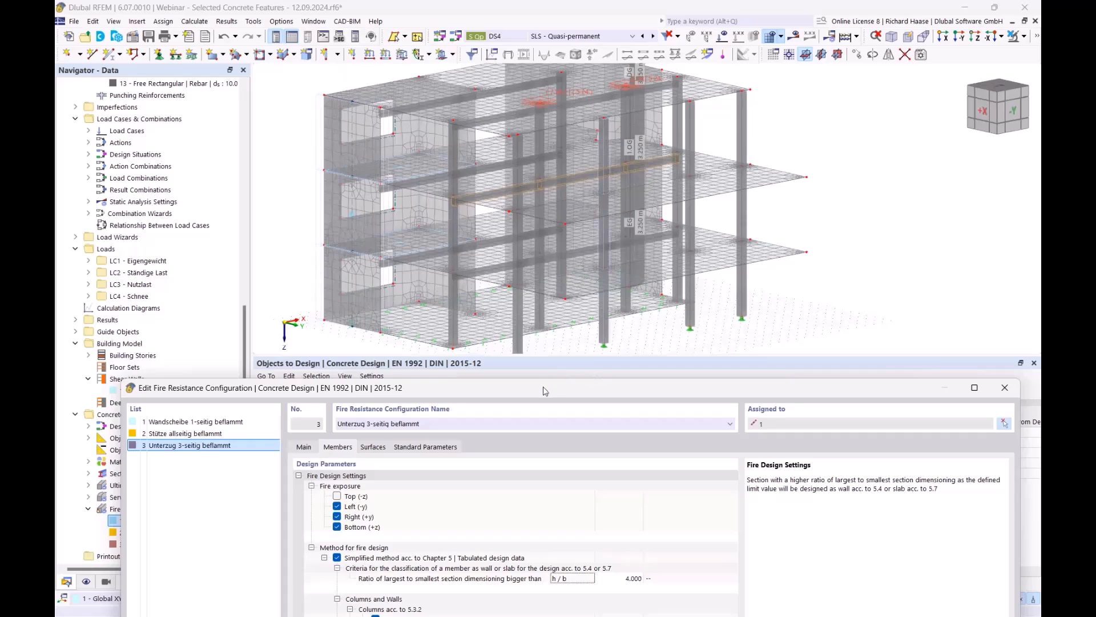
left_click_drag(545, 387, 573, 250)
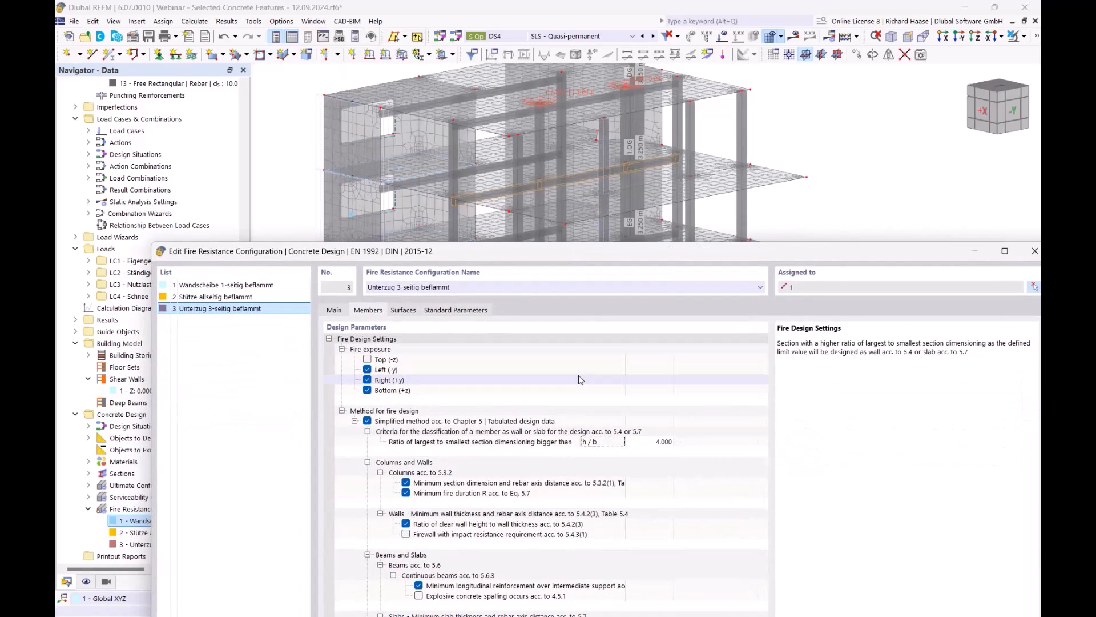
Step: Read the full descriptions of the tabulated fire checks for columns, walls, beams and slabs, then close the fire resistance configuration
left_click_drag(565, 253, 560, 134)
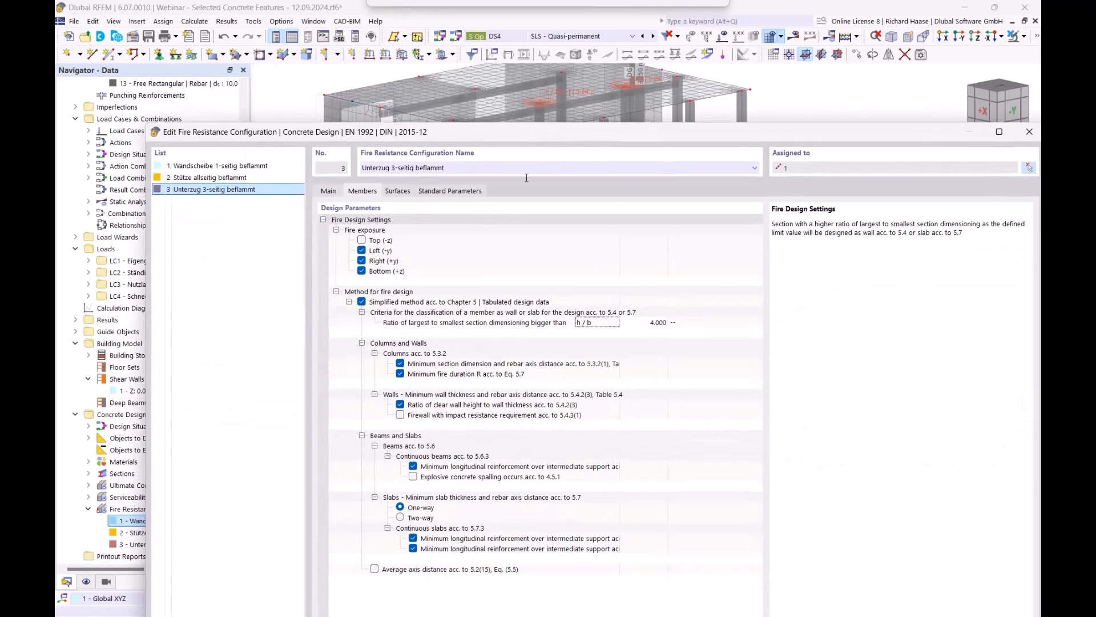
left_click(515, 366)
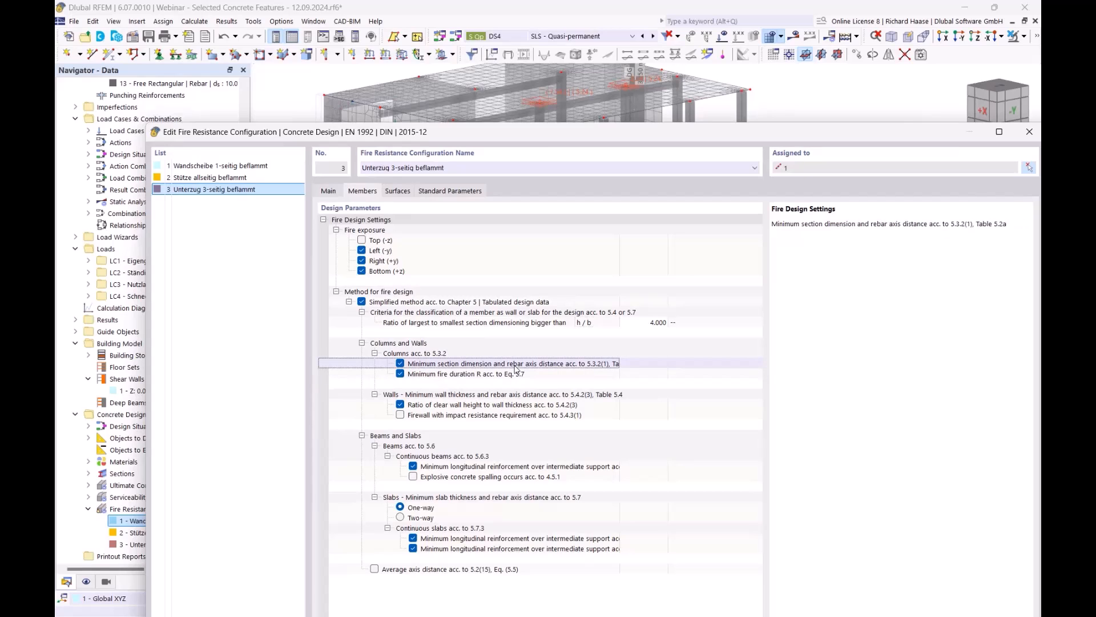
left_click_drag(620, 365, 664, 366)
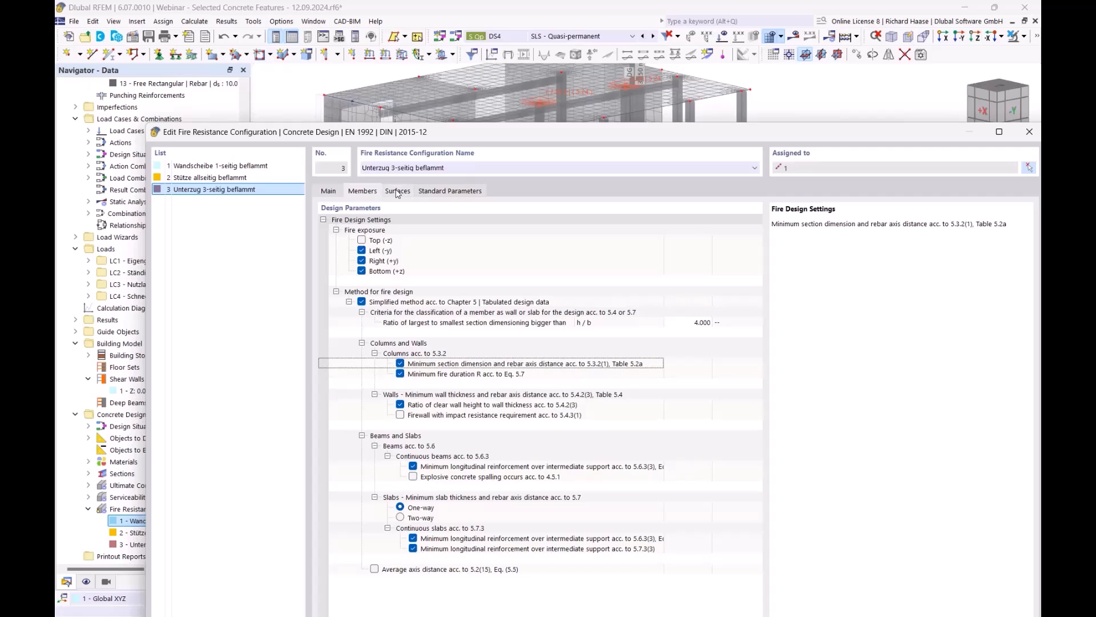
left_click_drag(473, 138, 397, 124)
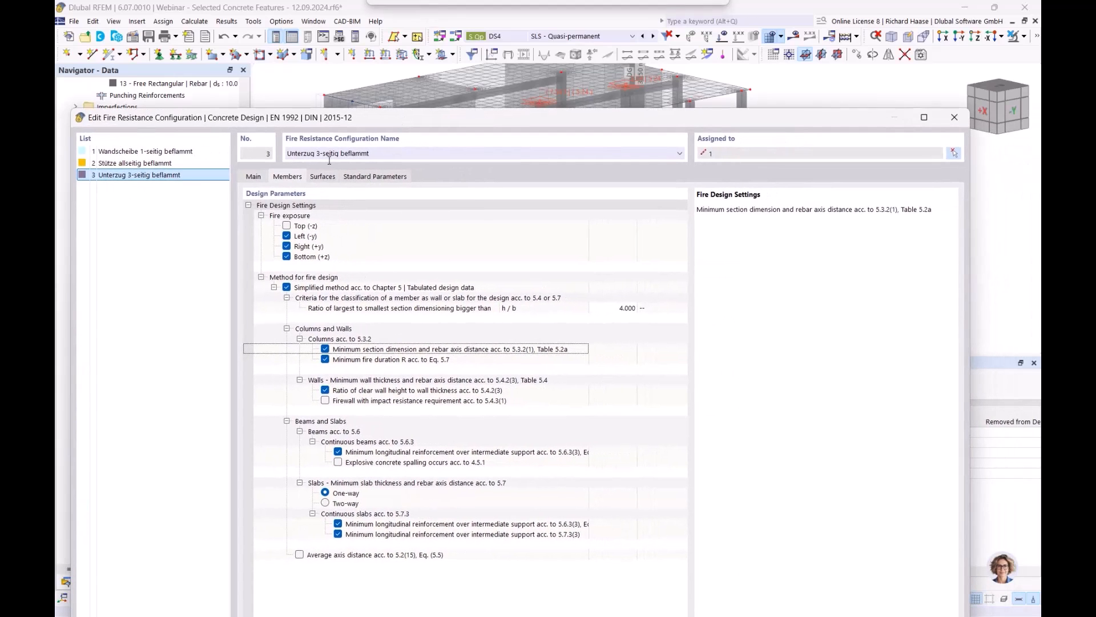
left_click(962, 122)
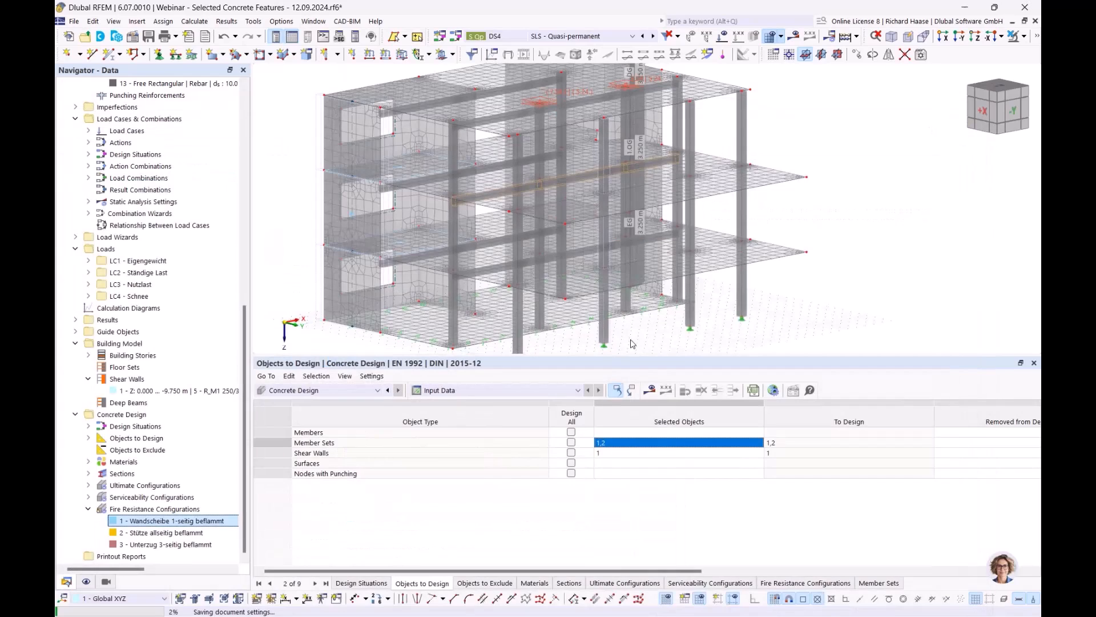
Step: Show the Concrete Design results and list the design ratios on shear walls by design situation
left_click(650, 392)
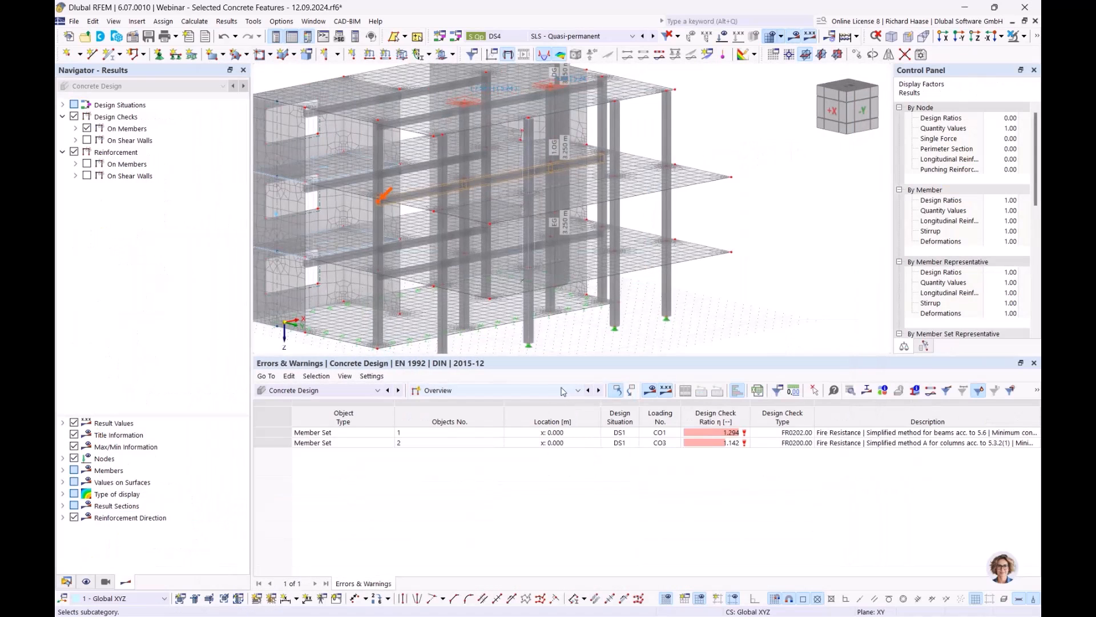
left_click(438, 391)
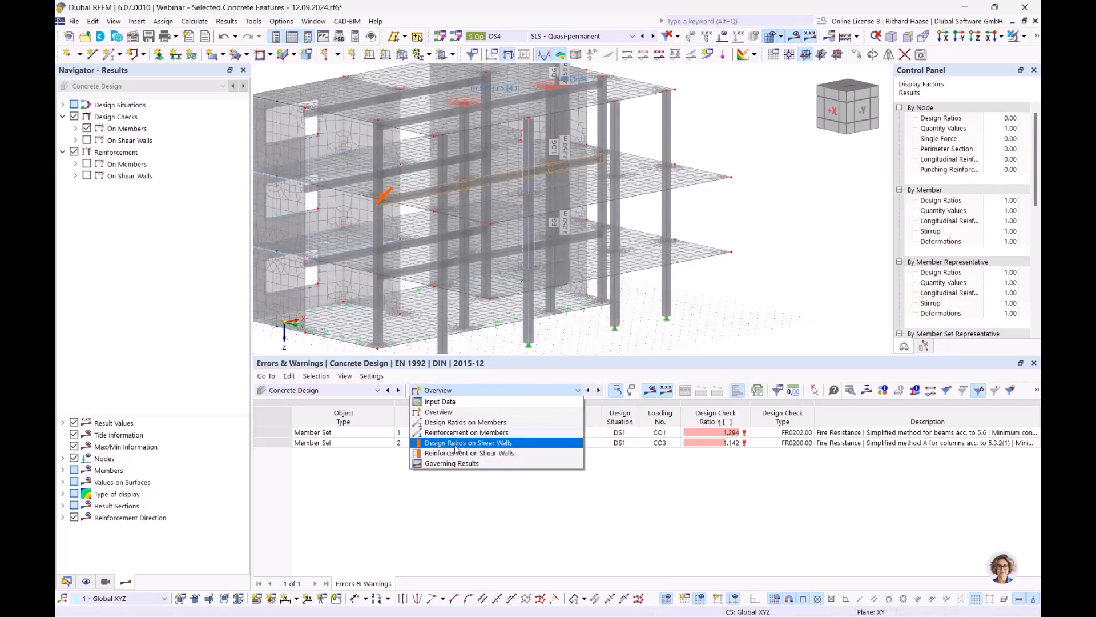
left_click(487, 445)
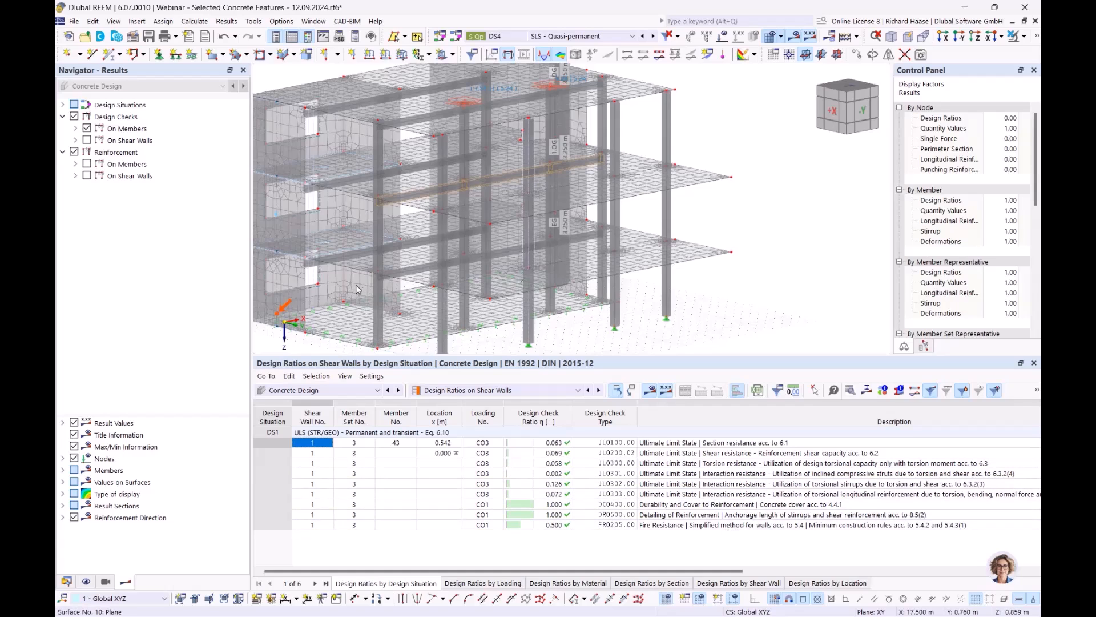
middle_click_drag(355, 289, 447, 270)
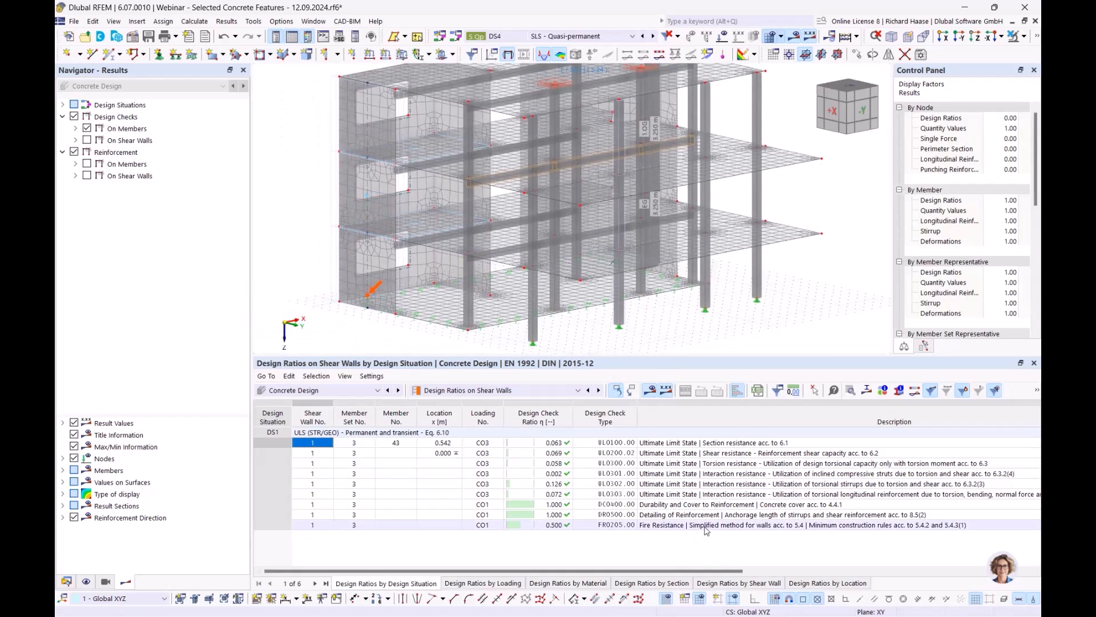
Step: Examine the design check details and formulas of the shear wall's fire resistance check FR0205
left_click(748, 526)
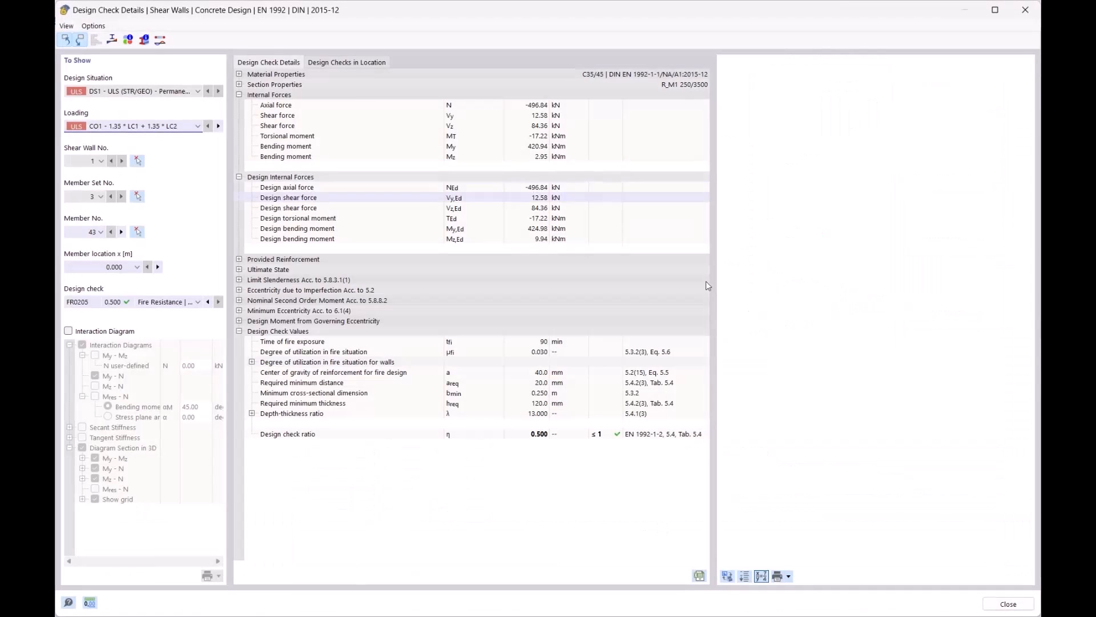
left_click_drag(1030, 140, 1039, 434)
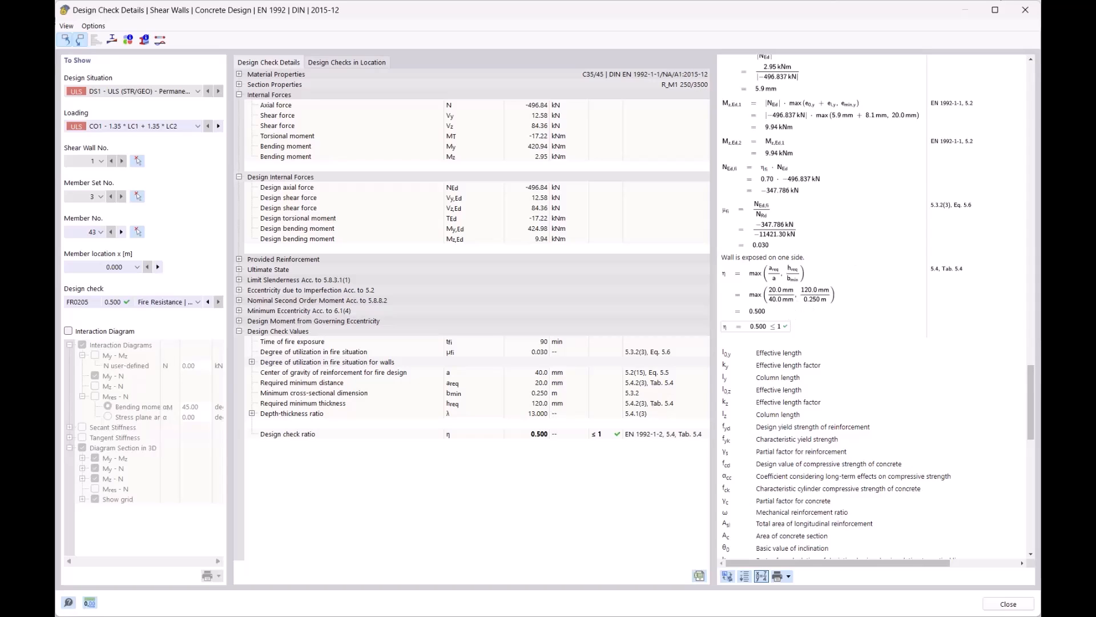
left_click(1025, 10)
Step: Inspect the effective lengths of column member set 2, Stütze, comparing the standard buckling factors with those for fire design
middle_click_drag(701, 323, 656, 329)
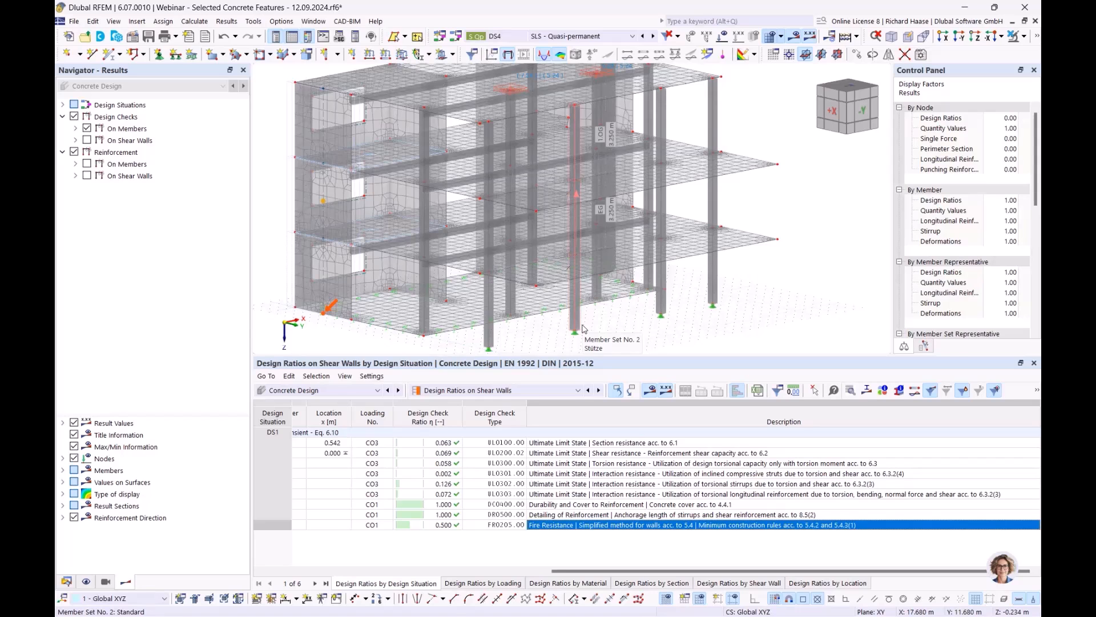
double_click(583, 325)
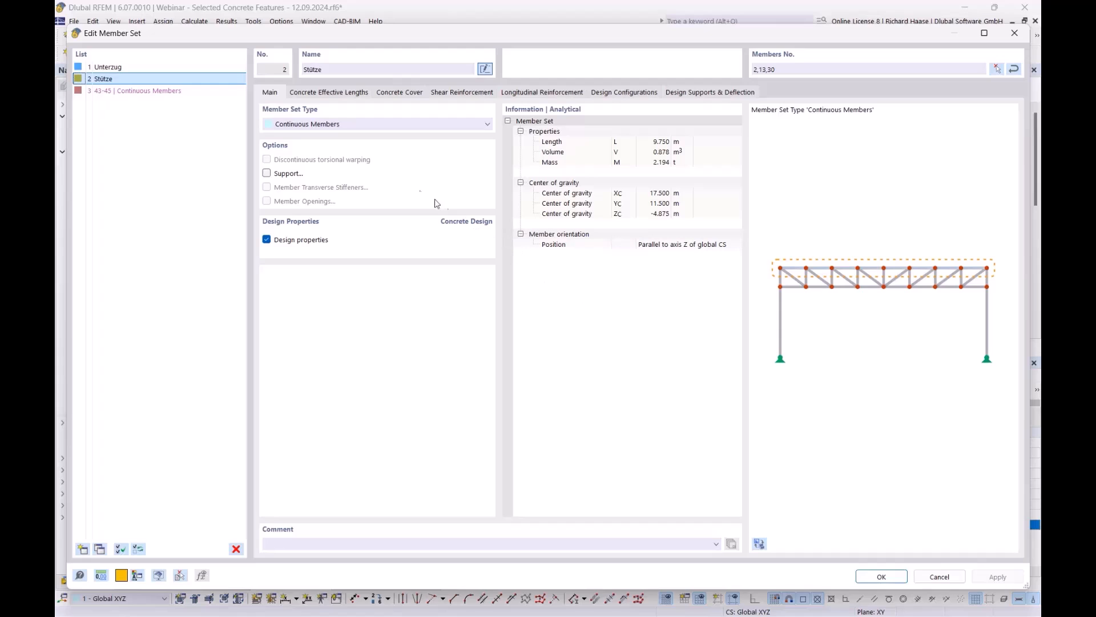
left_click(324, 93)
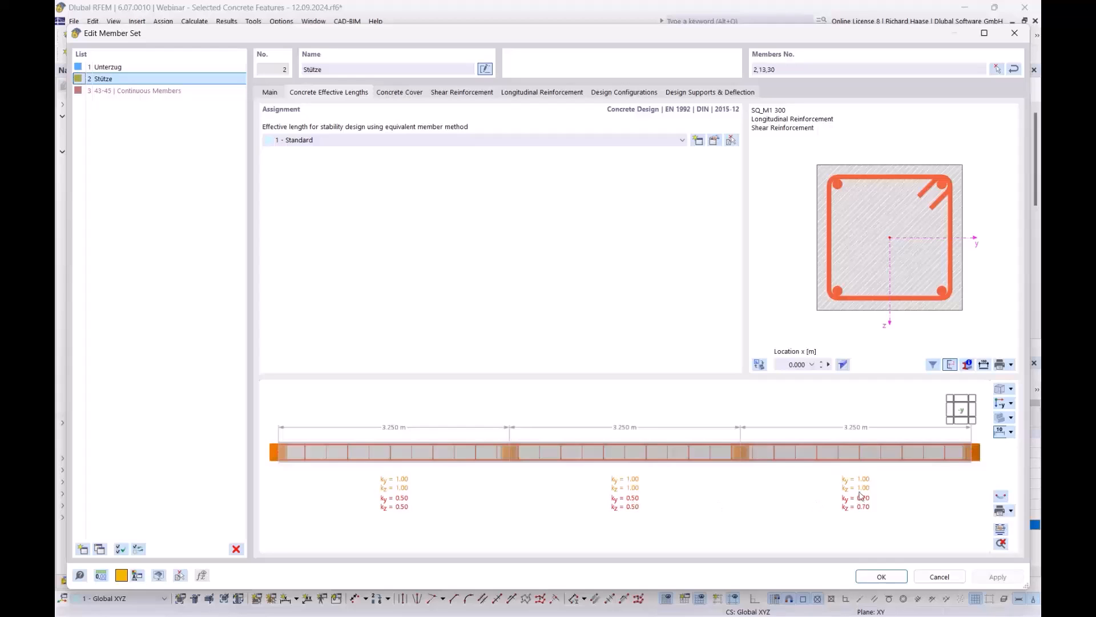
left_click(715, 141)
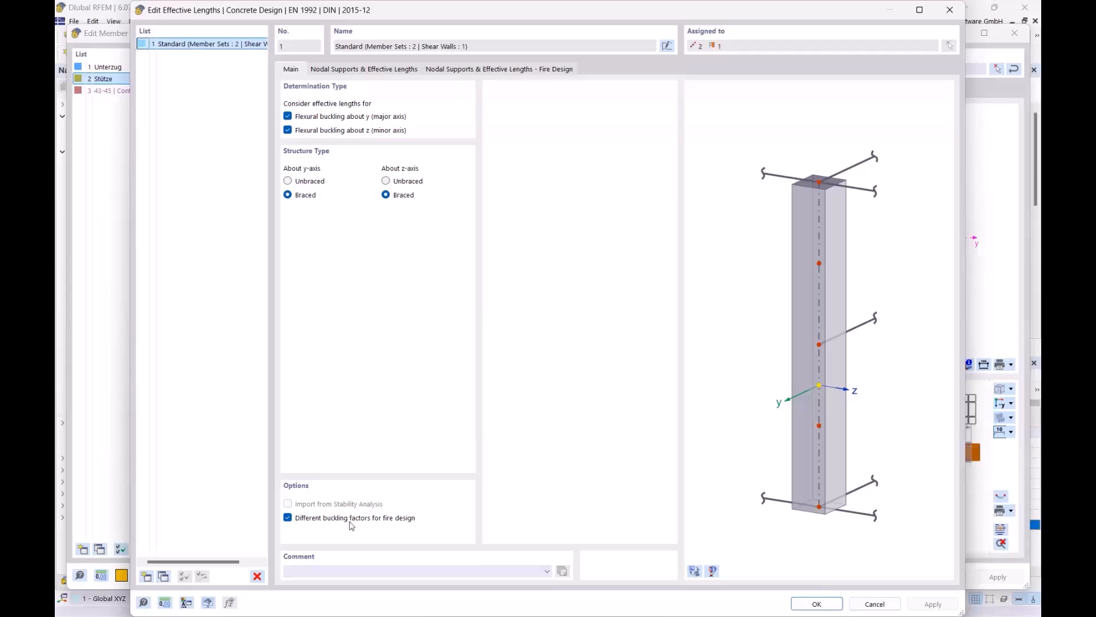
left_click(374, 69)
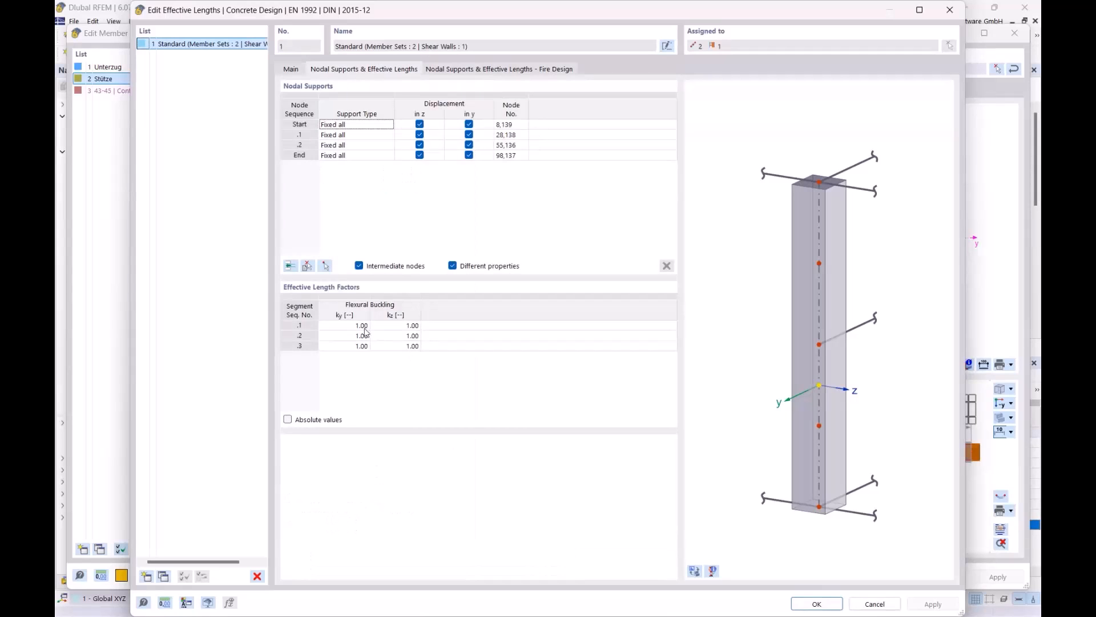
left_click(489, 69)
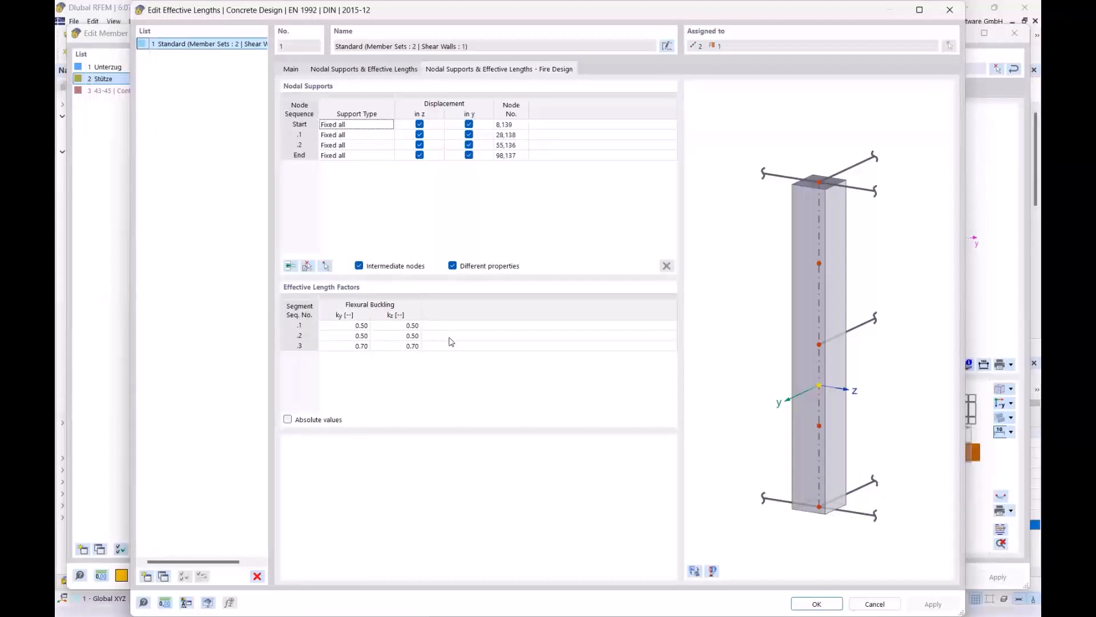
left_click(951, 13)
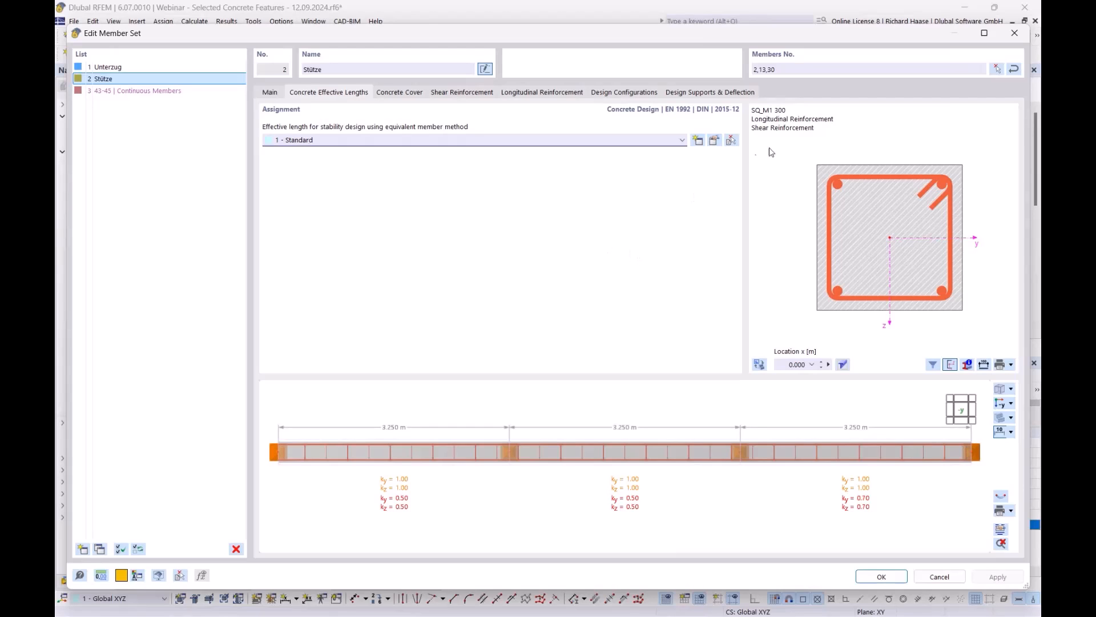
left_click(1015, 35)
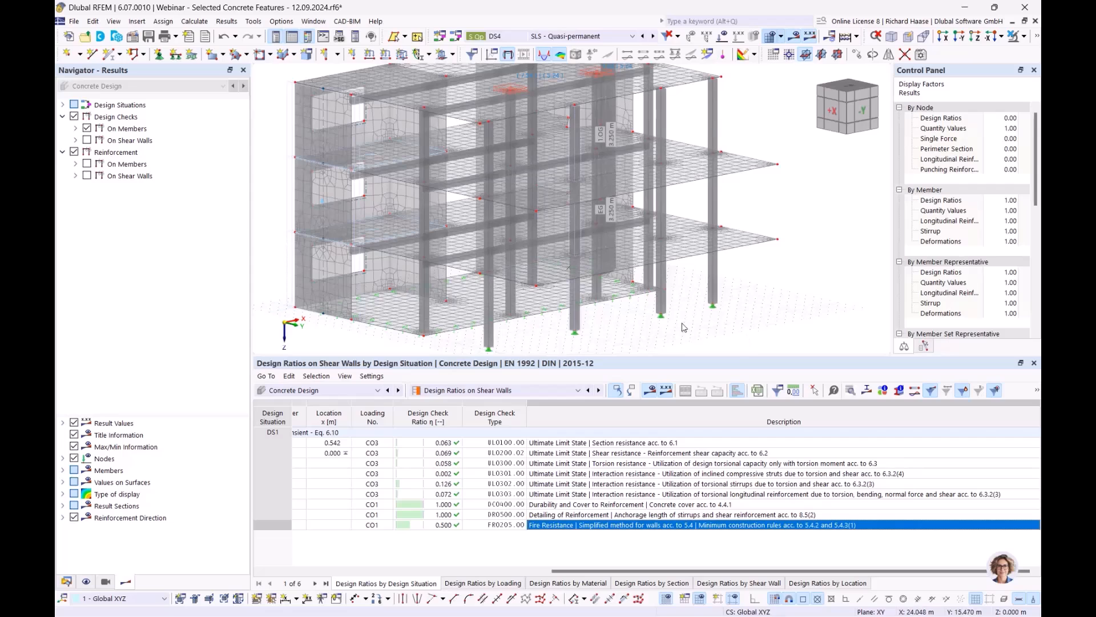
Step: List the design ratios on members and compare the column's fire resistance checks FR0200 and FR0201
left_click(470, 392)
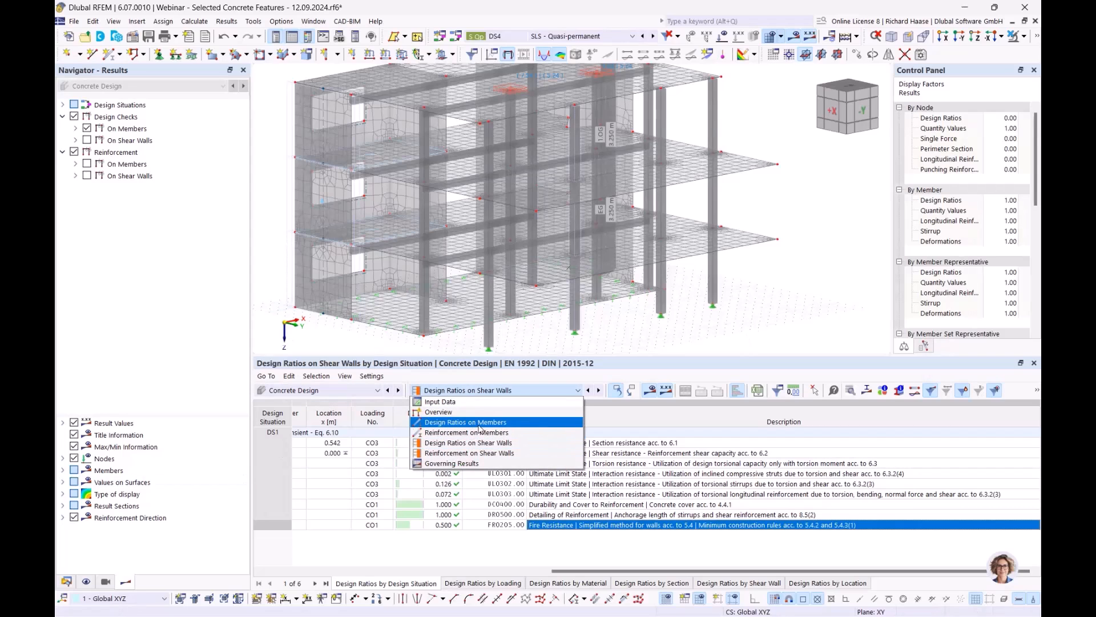
left_click(478, 423)
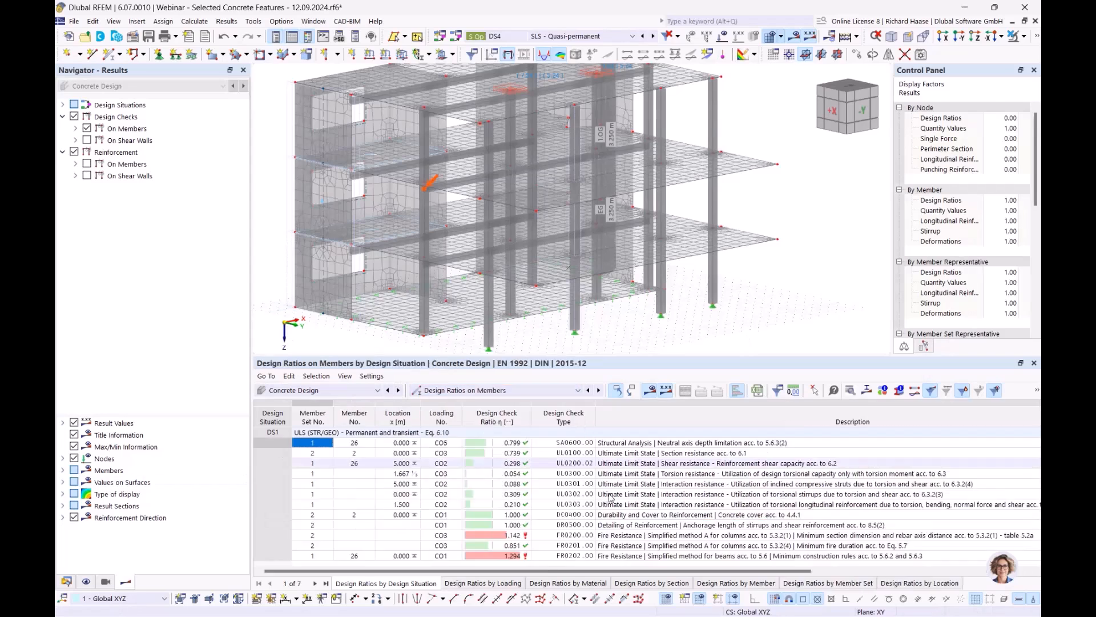
left_click(688, 536)
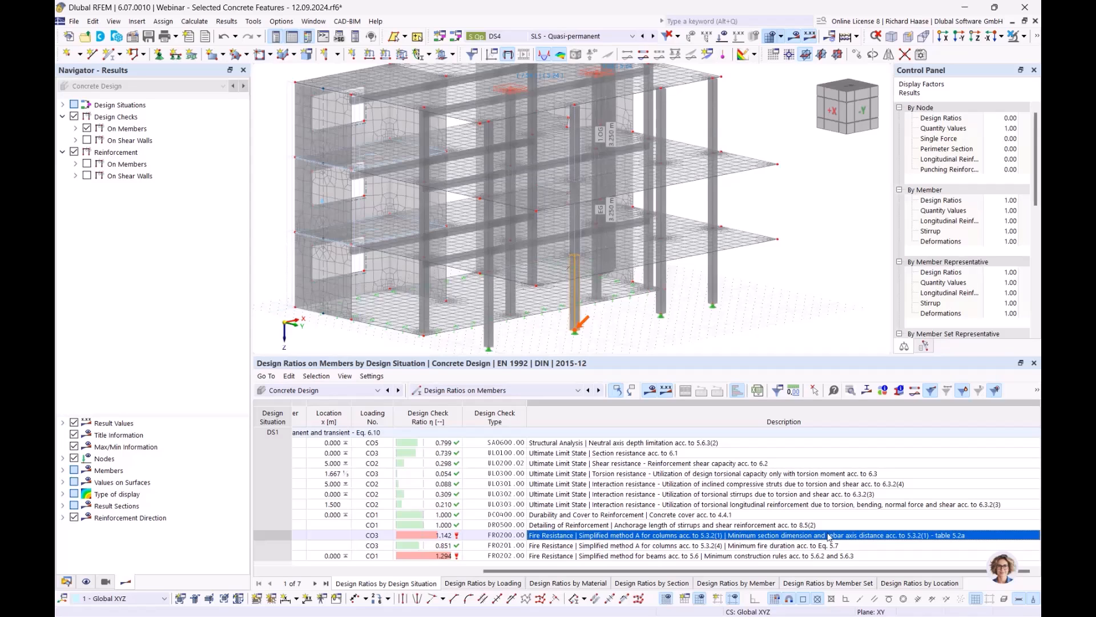
left_click(742, 546)
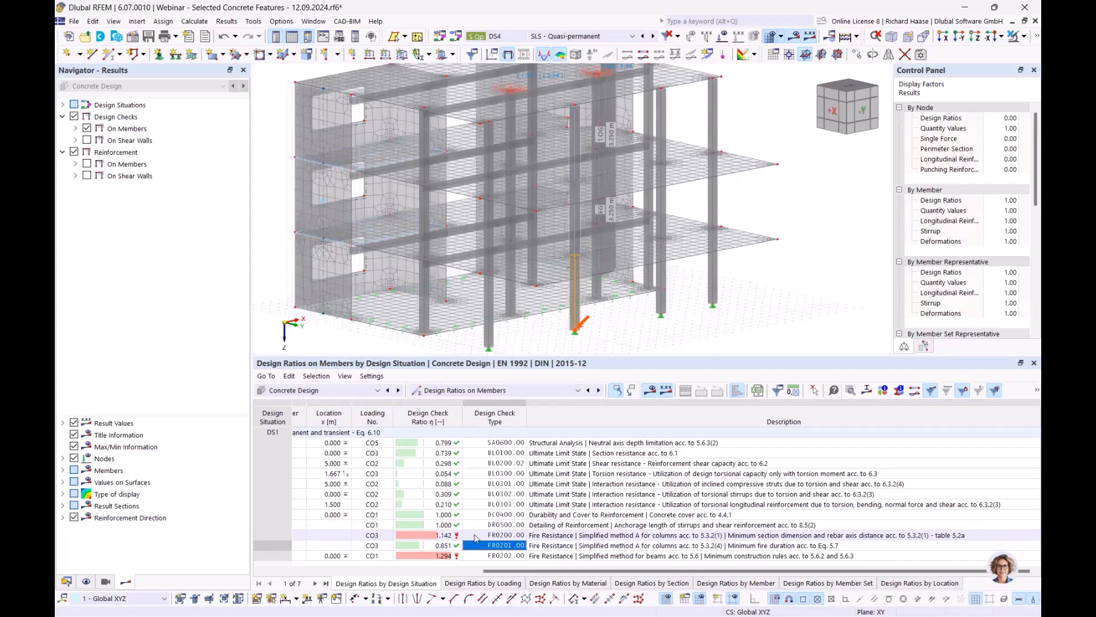
left_click(473, 538)
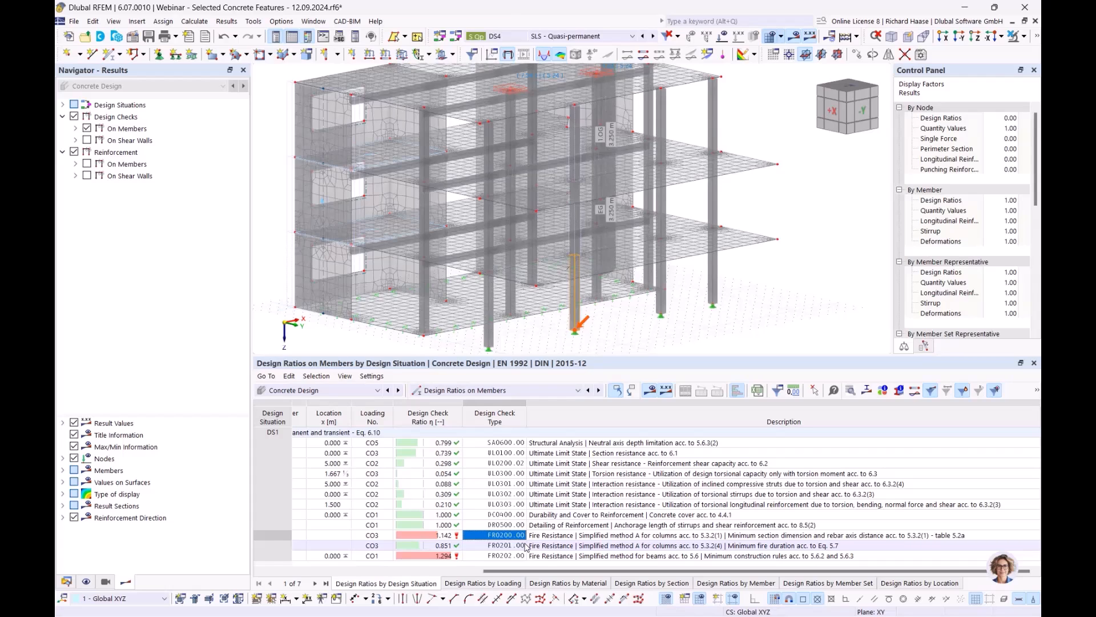
left_click(573, 537)
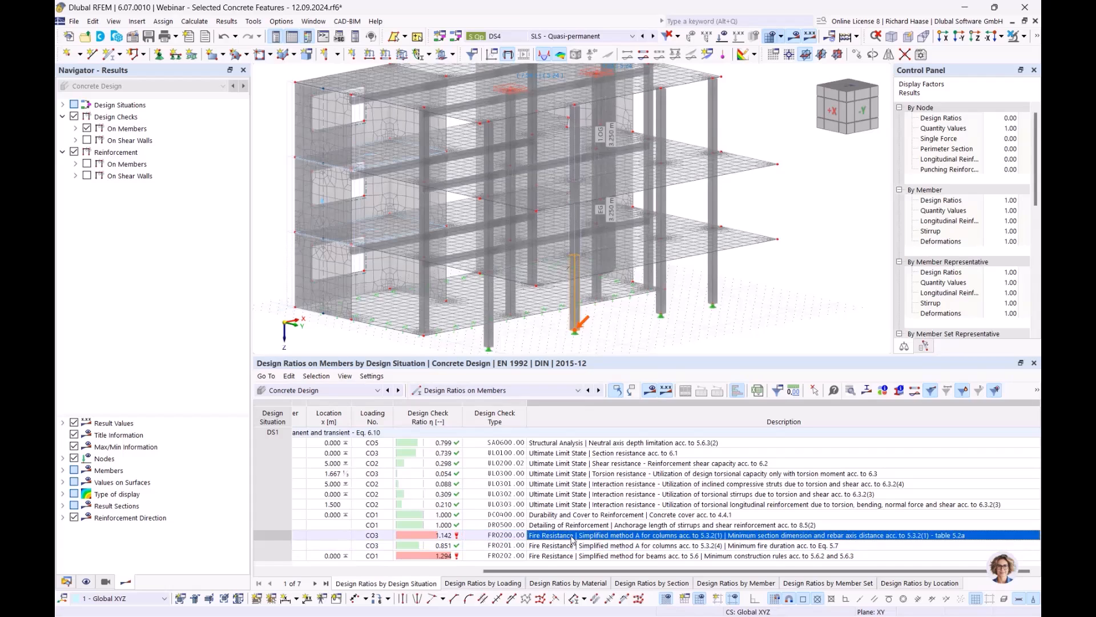
left_click(507, 538)
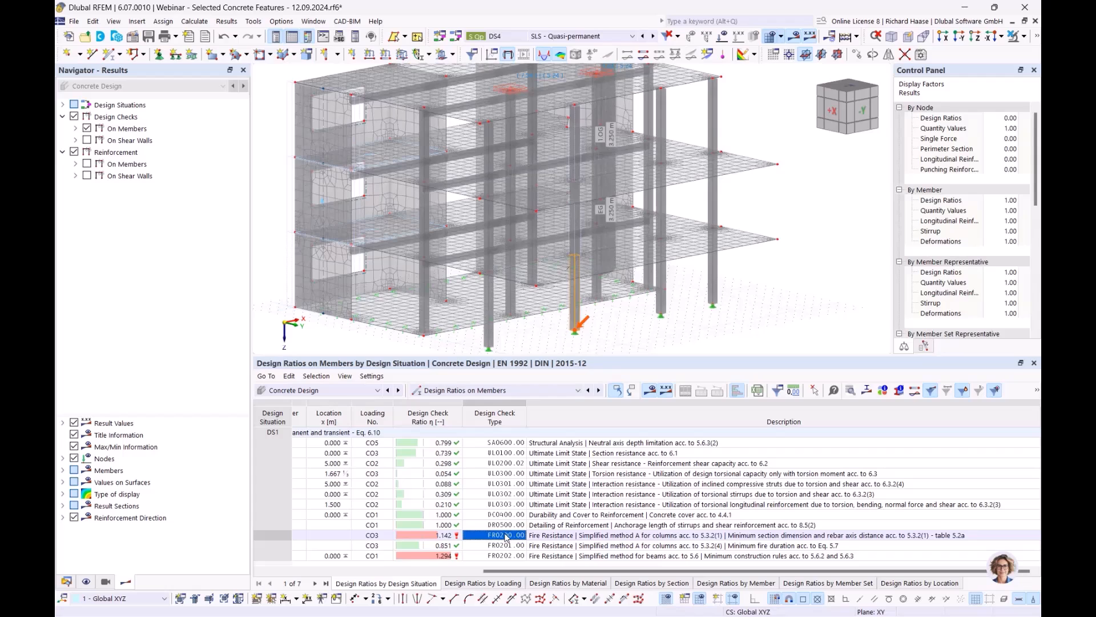
Step: Review the fire resistance checks in the member results and examine the design check values and formulas of the beam's check FR0202
left_click(500, 545)
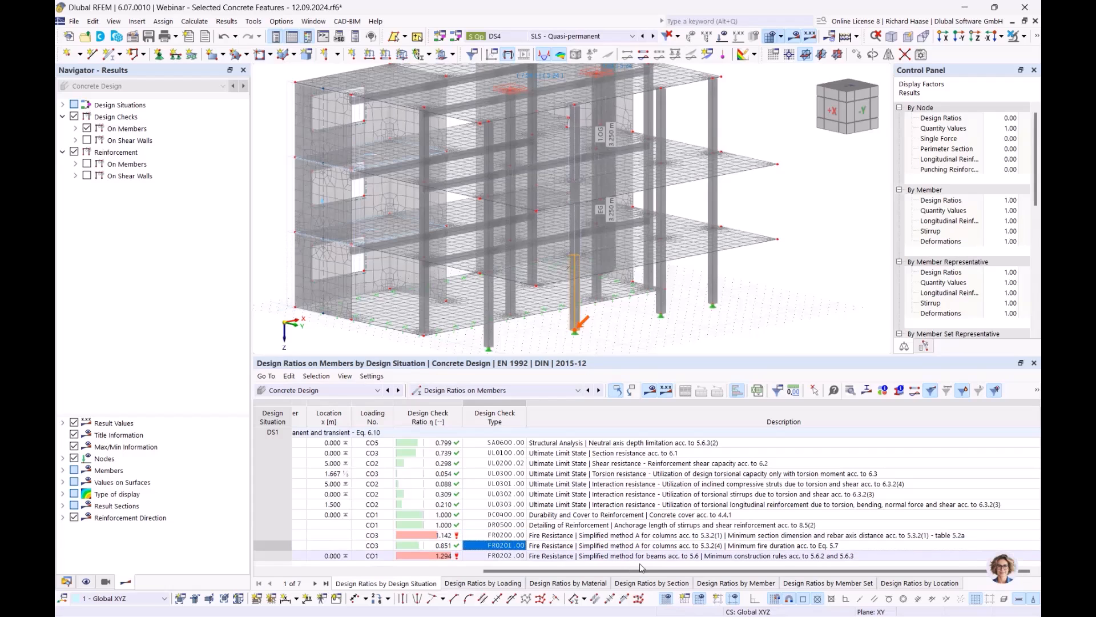
left_click(656, 547)
key("Up")
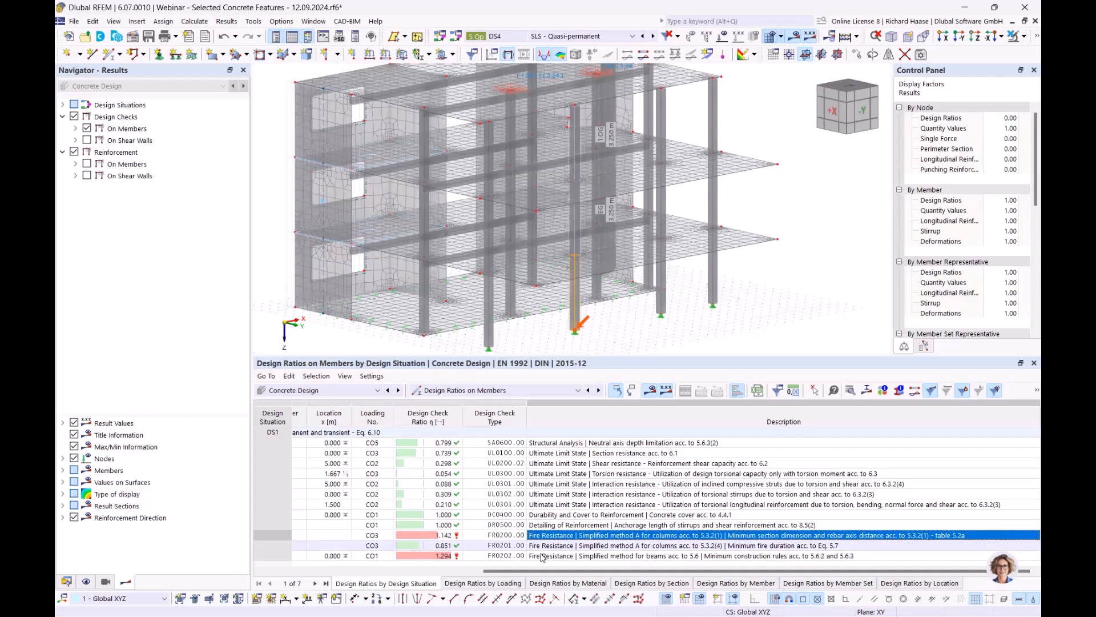
left_click(602, 557)
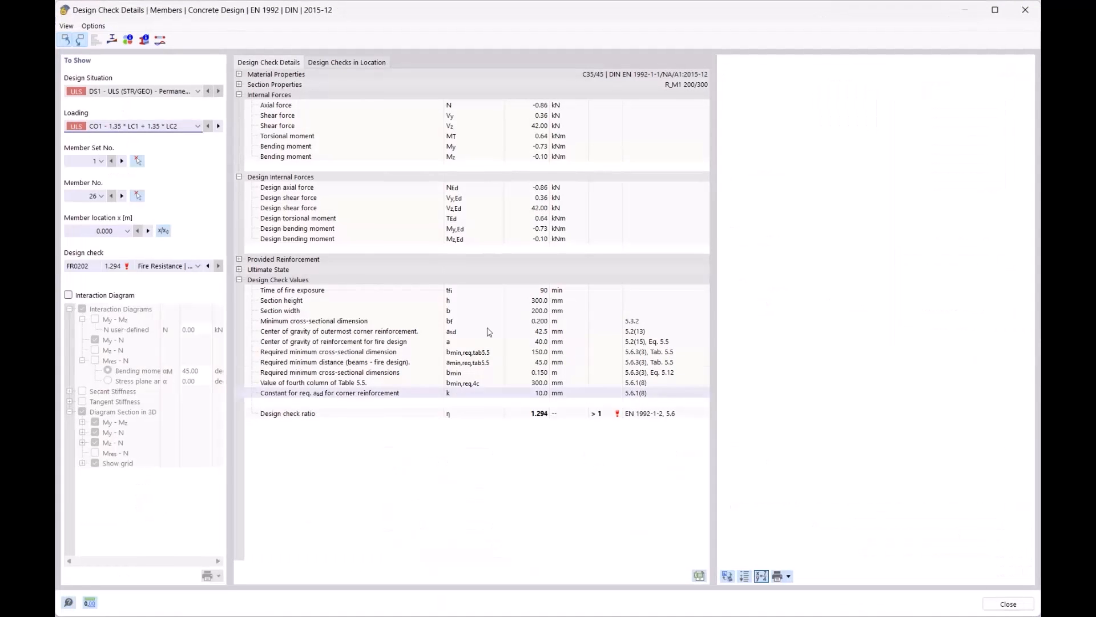
left_click(477, 355)
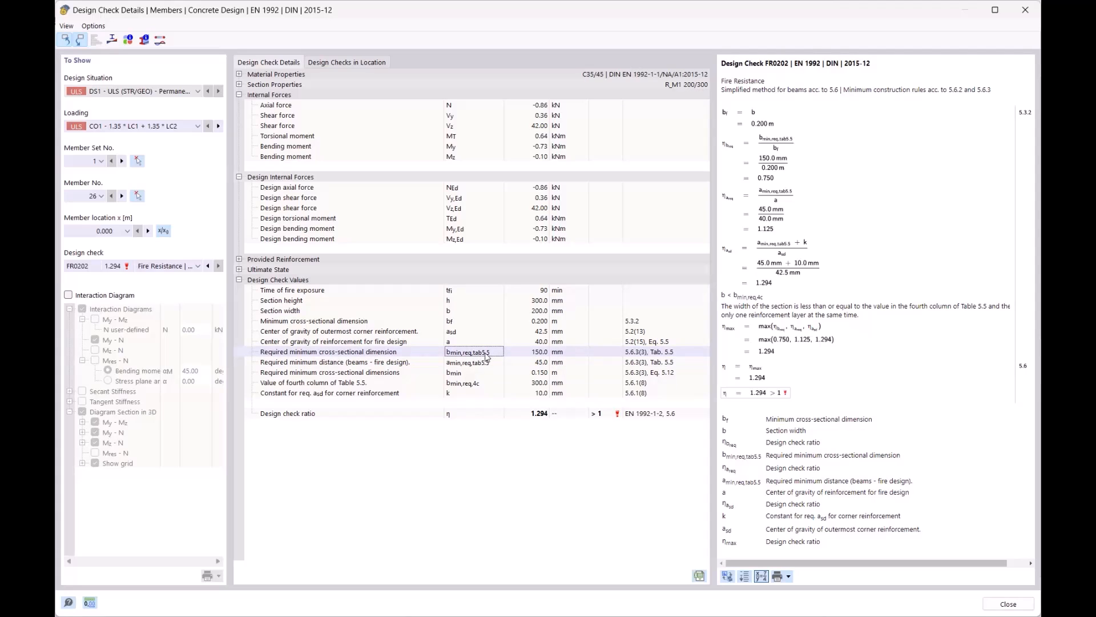
left_click(492, 363)
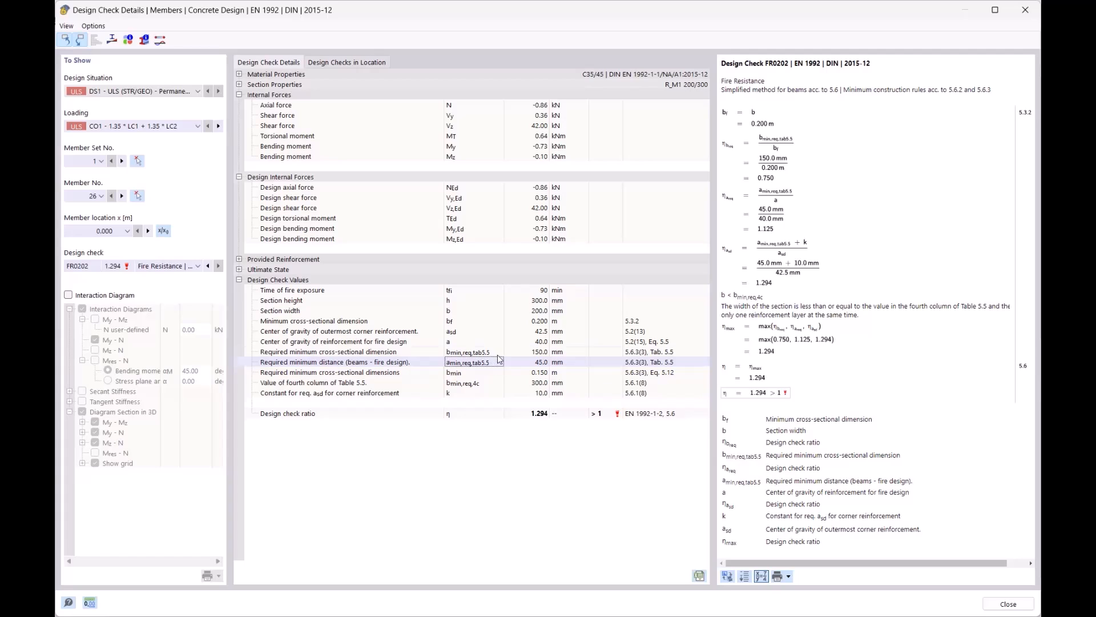
left_click(496, 352)
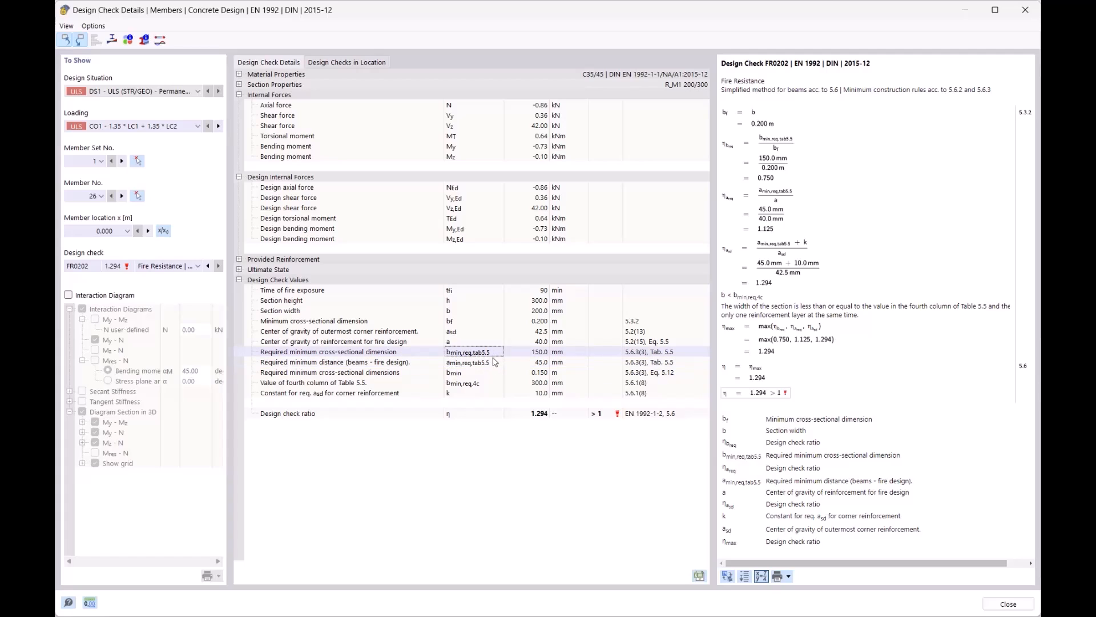
left_click(1021, 16)
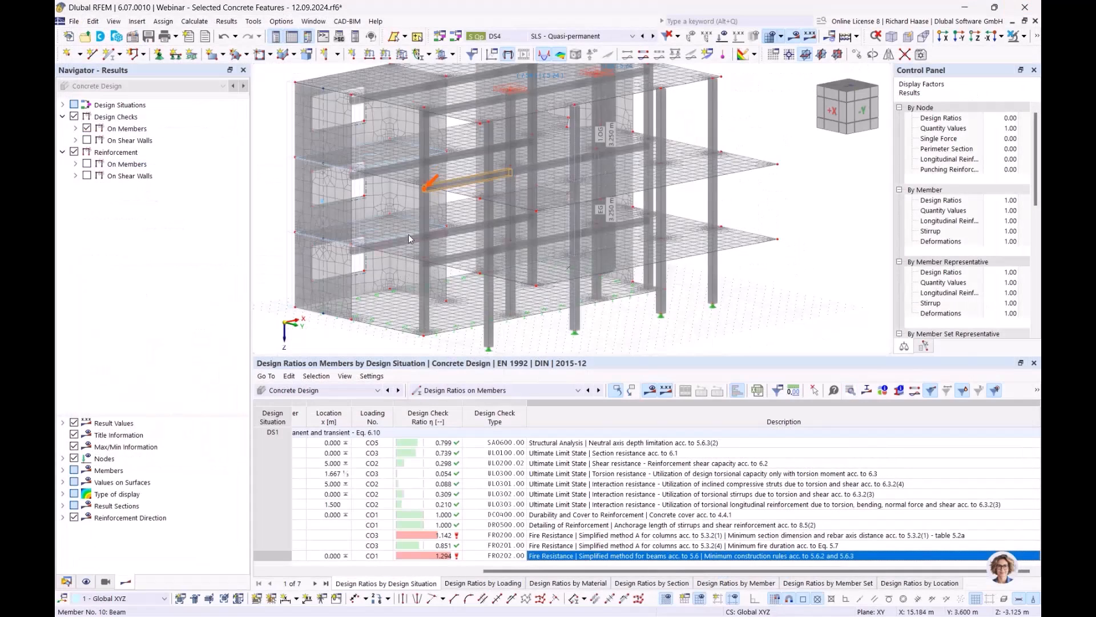
Step: Edit the beam's member set 1, Unterzug, and assign design support 1 - Endlager to its start and end
middle_click_drag(486, 199, 536, 238, "ctrl")
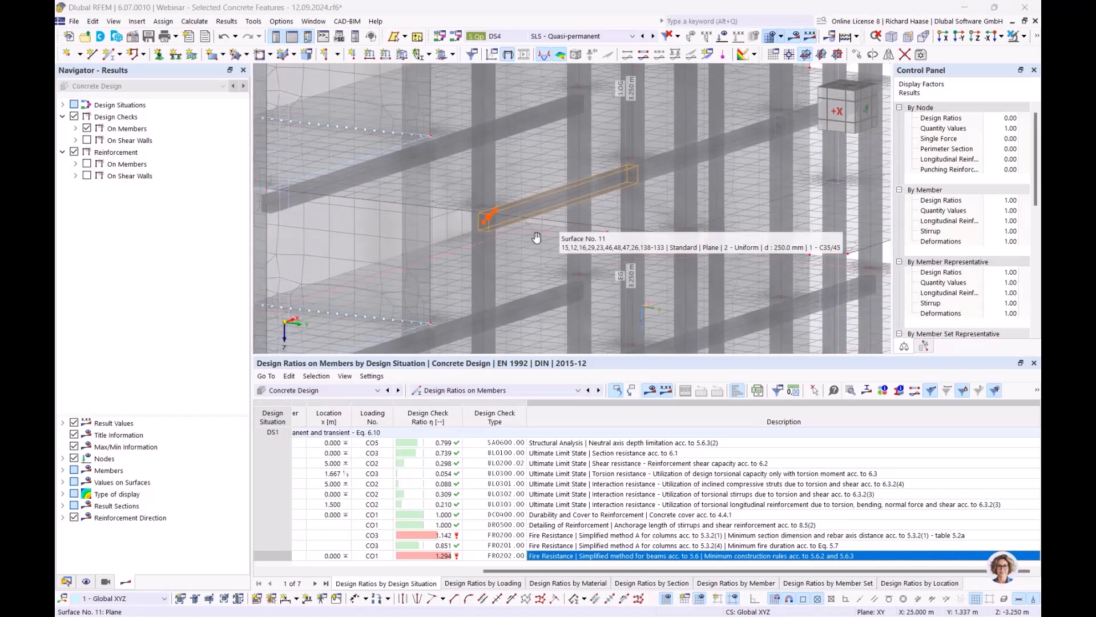
scroll(498, 229, "up", 5)
double_click(499, 235)
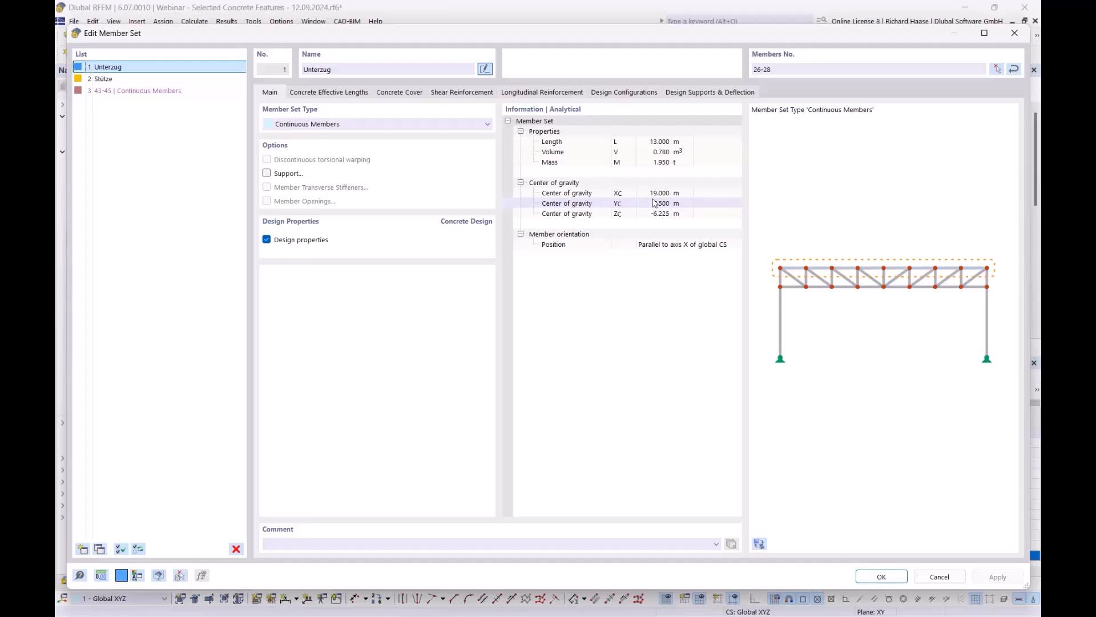
left_click(712, 93)
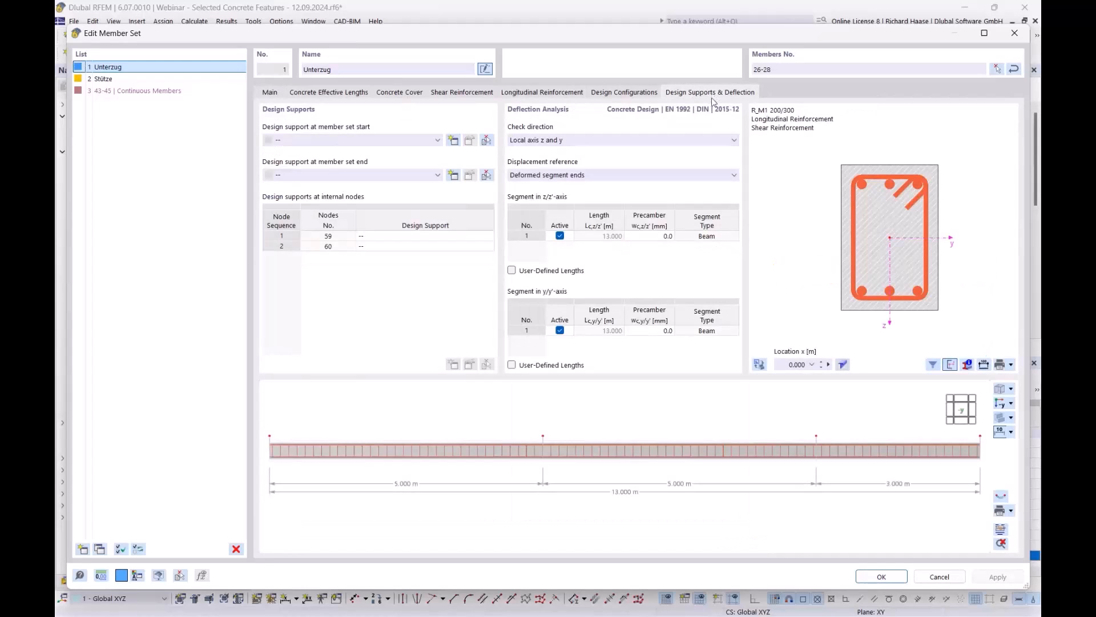
scroll(505, 449, "down", 2)
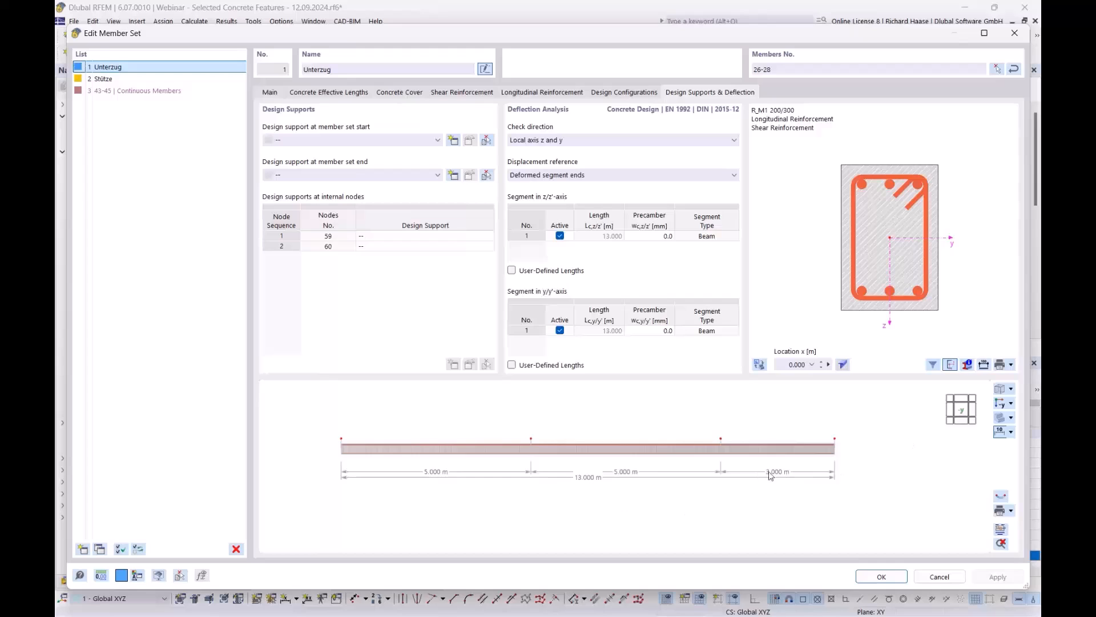
left_click(335, 143)
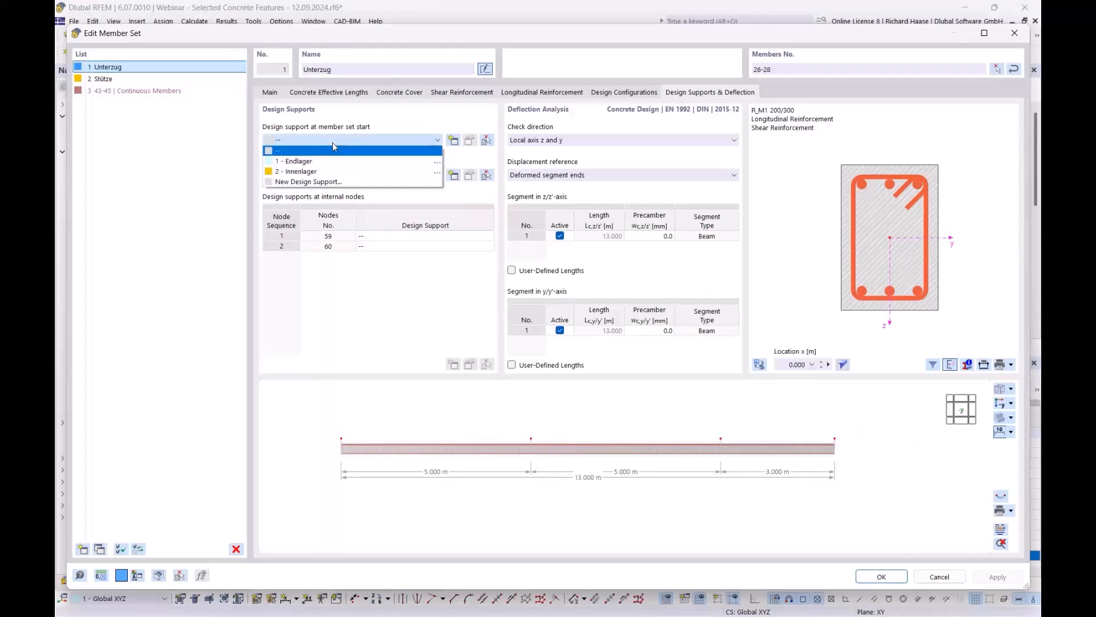
left_click(306, 162)
left_click(358, 176)
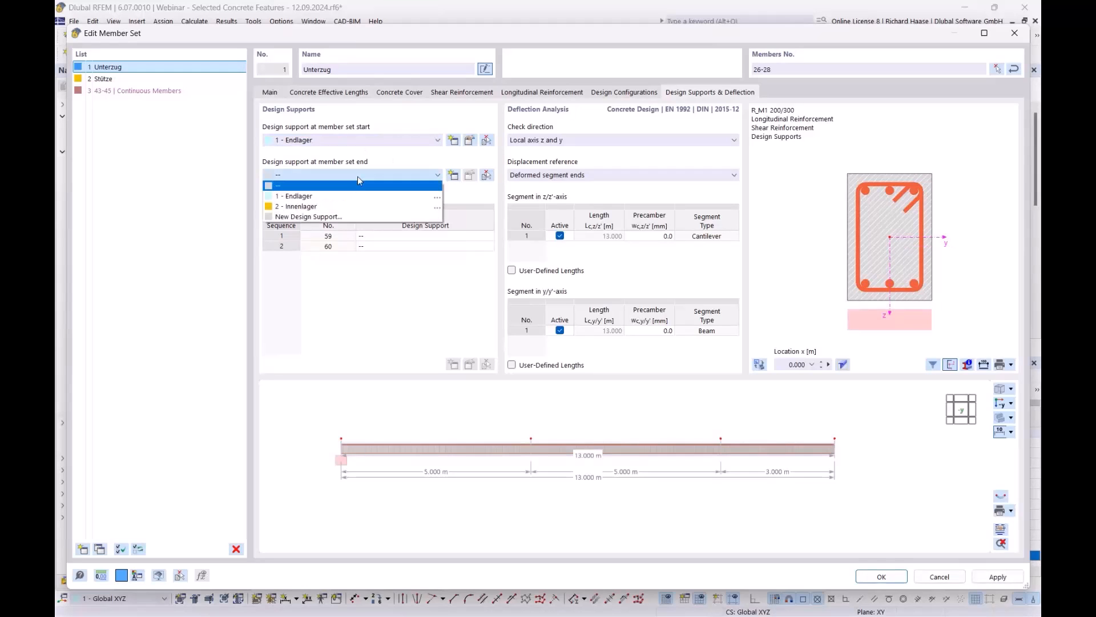
left_click(352, 196)
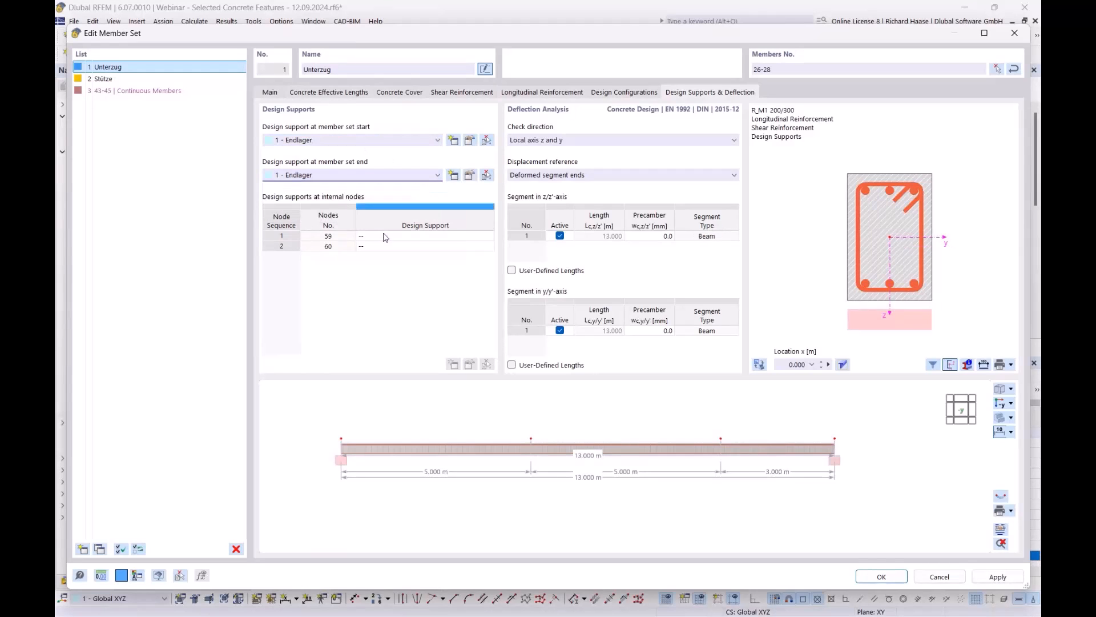
Step: Assign design support 2 - Innenlager to the beam's internal nodes 59 and 60
left_click(386, 237)
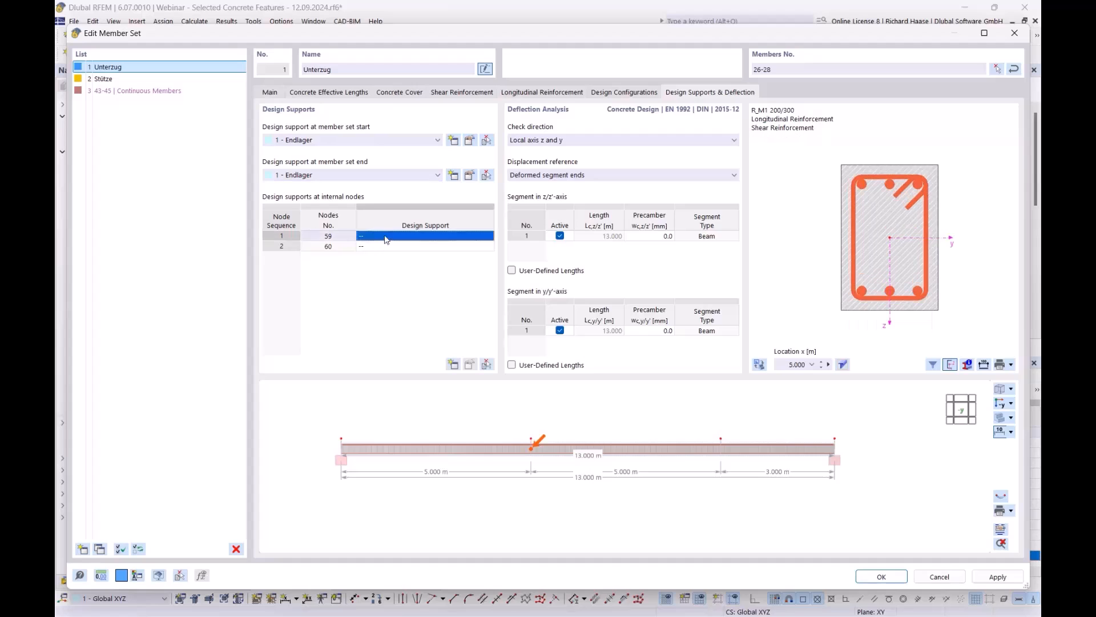
left_click(386, 237)
left_click(393, 266)
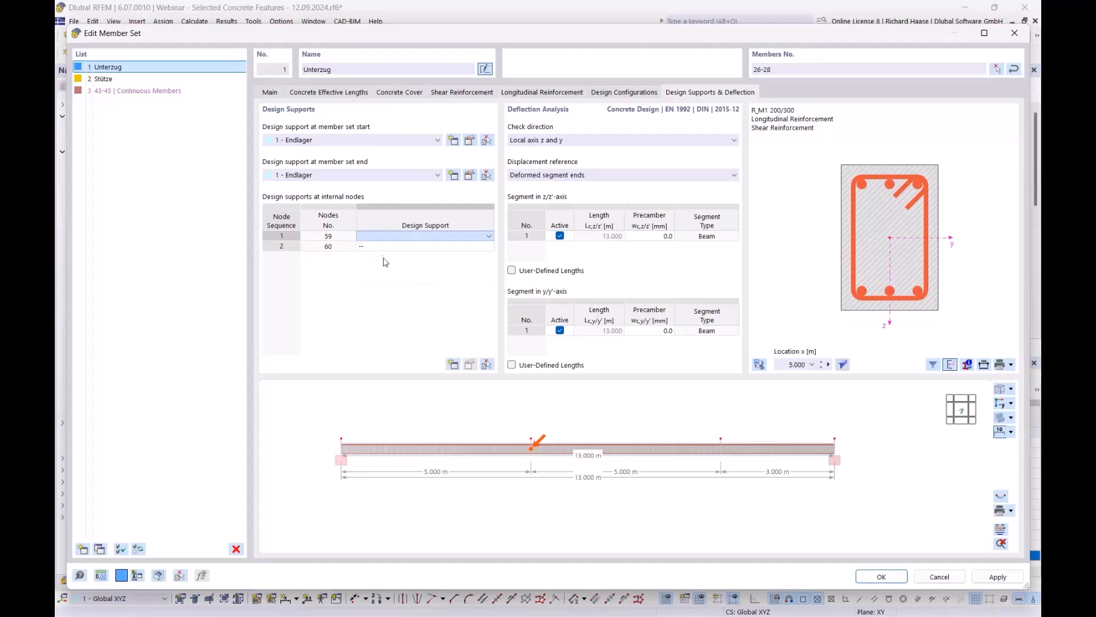
left_click(397, 246)
left_click(398, 246)
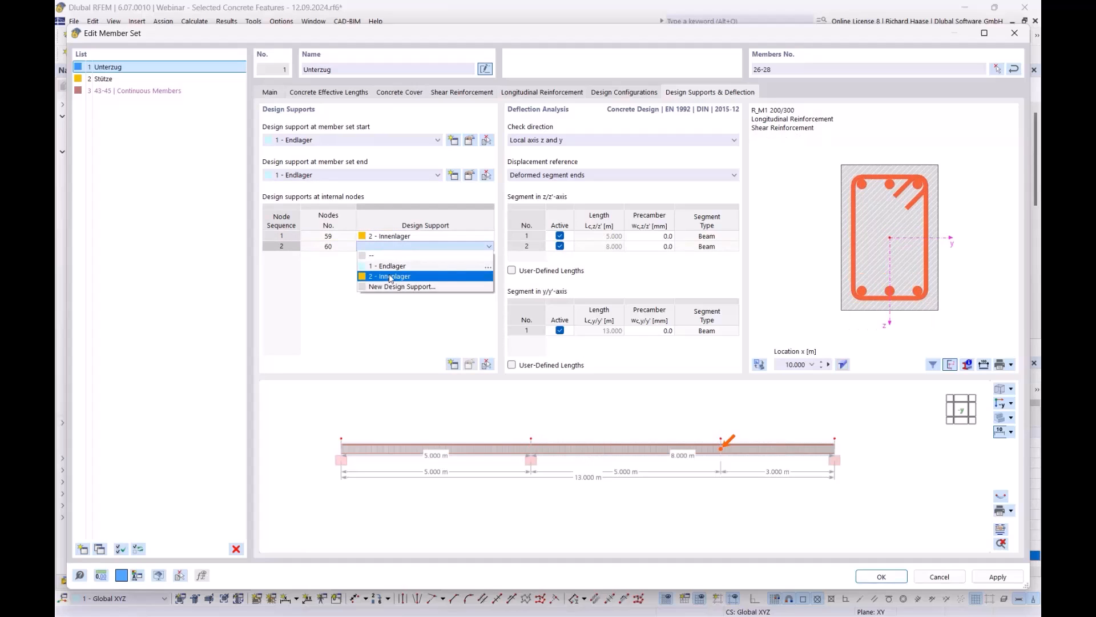
left_click(391, 276)
Step: Inspect the definitions of the design supports Endlager and Innenlager and compare them with the supports in the beam preview
left_click(470, 176)
left_click_drag(448, 12, 601, 493)
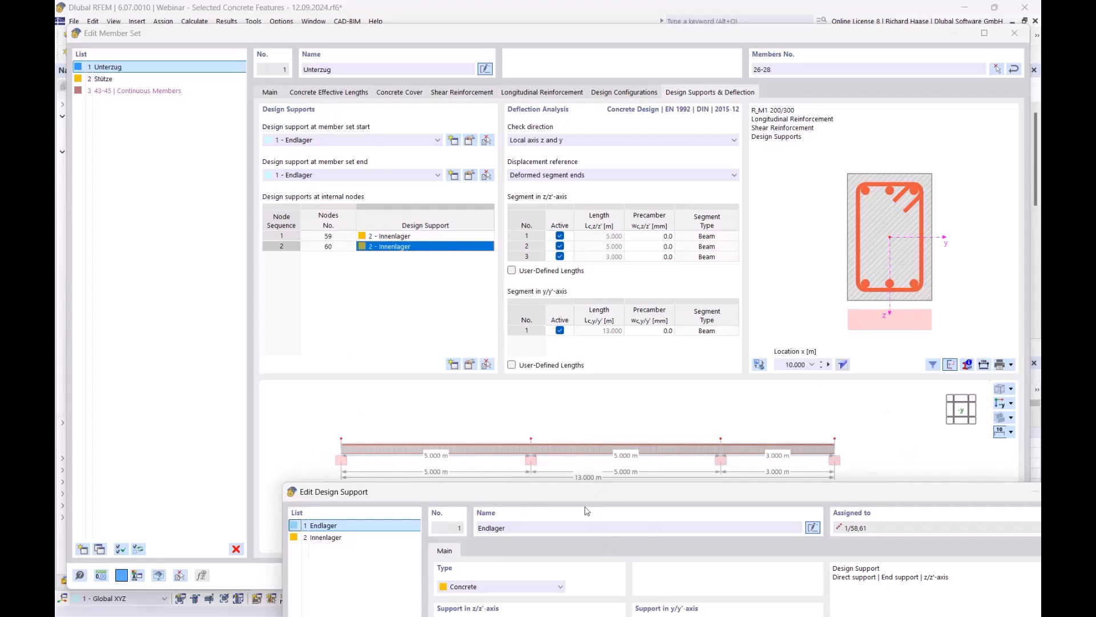
left_click_drag(602, 494, 581, 228)
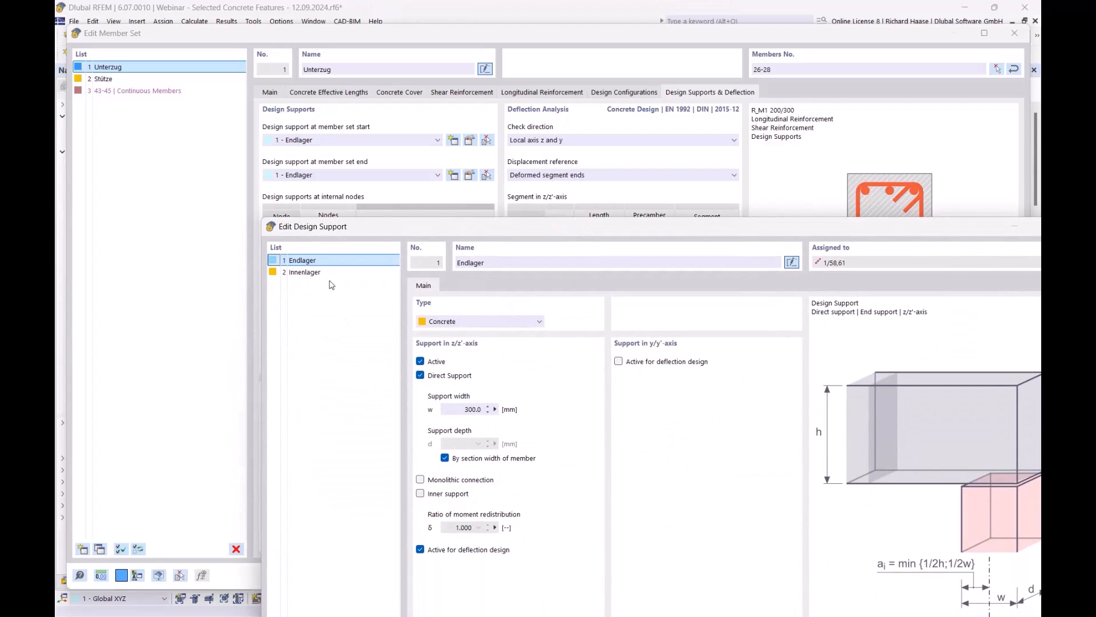
left_click(304, 271)
left_click_drag(527, 231, 542, 504)
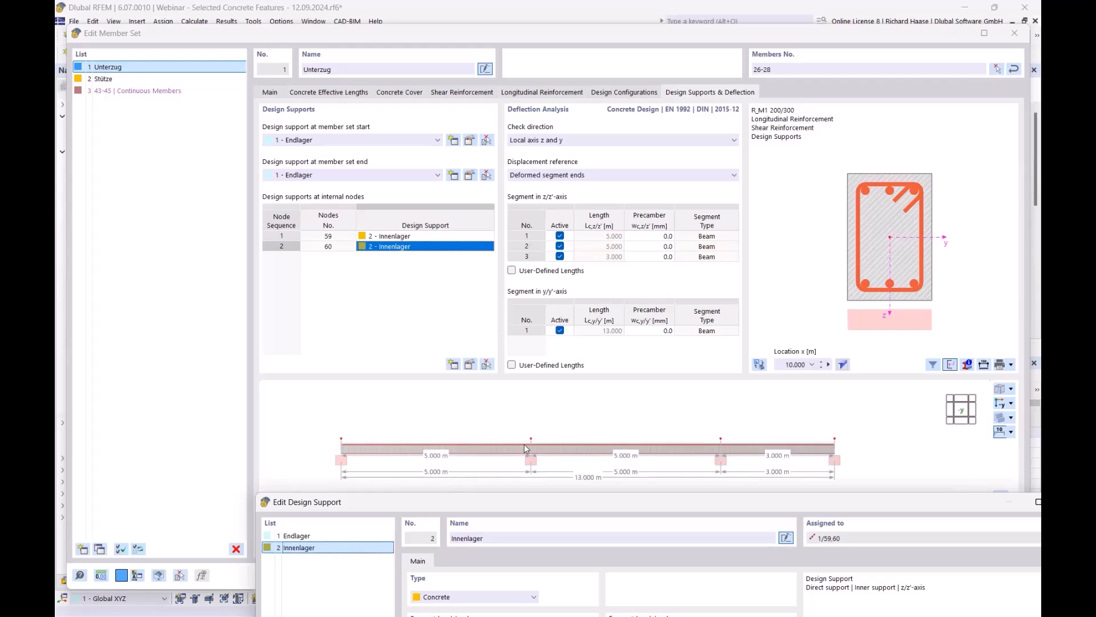
left_click_drag(865, 502, 752, 64)
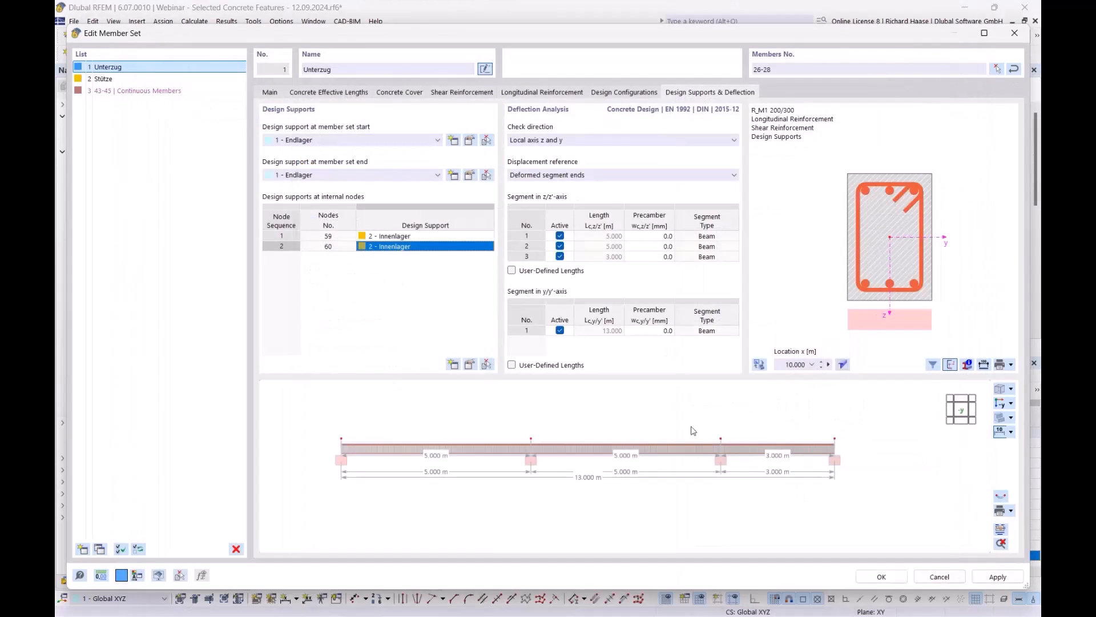
left_click(955, 67)
Step: Accept the member set's design supports, then recalculate the concrete design and list the design ratios on members
left_click(885, 575)
left_click(597, 377)
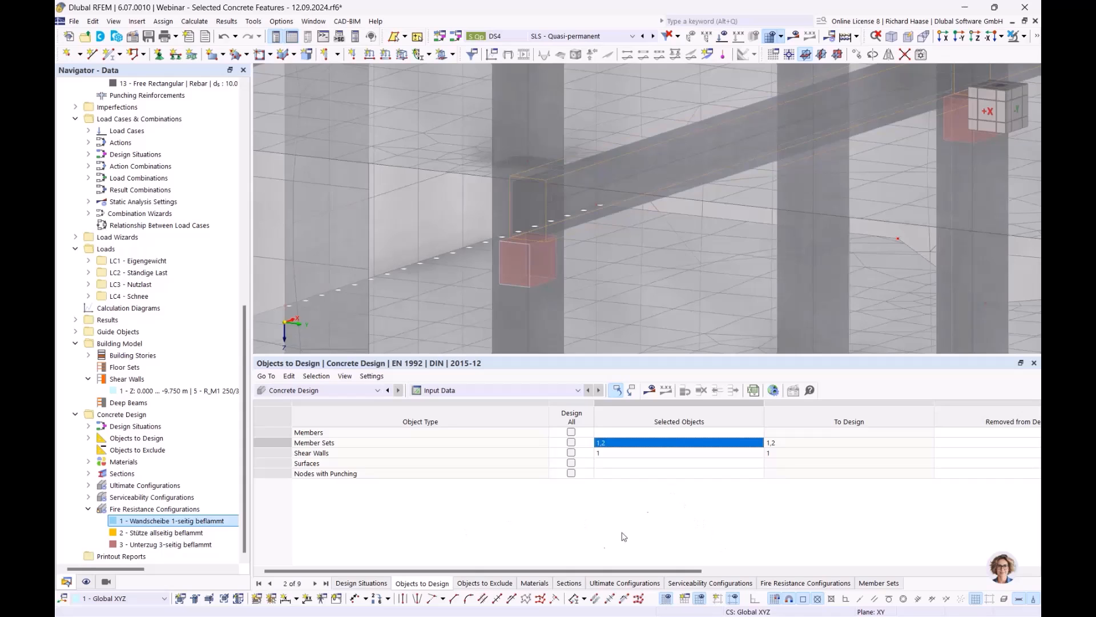
left_click(650, 392)
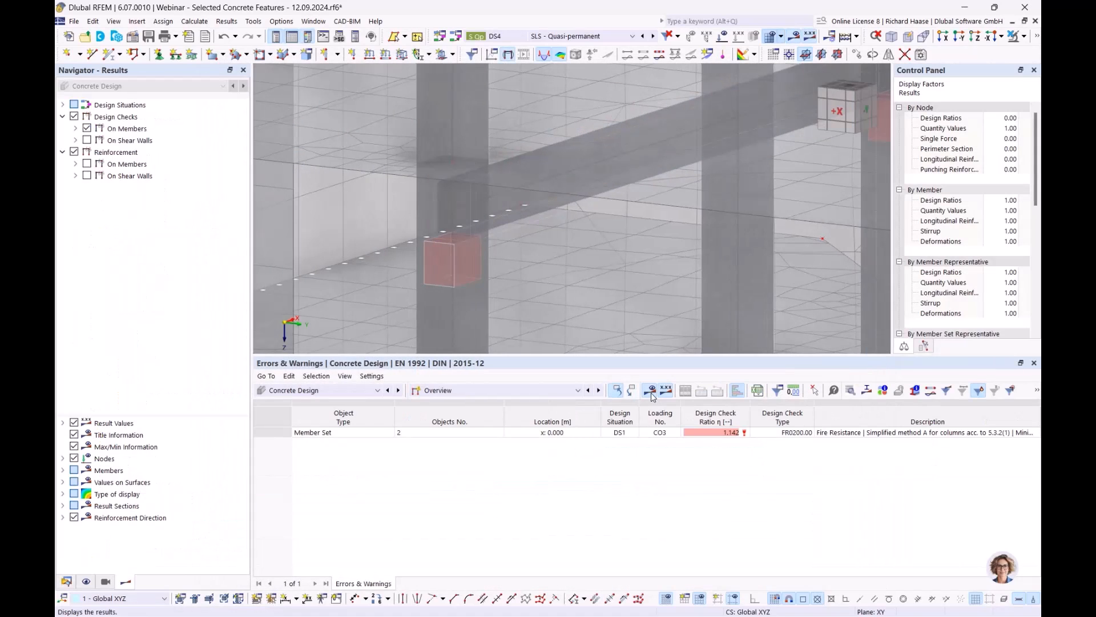
left_click(435, 390)
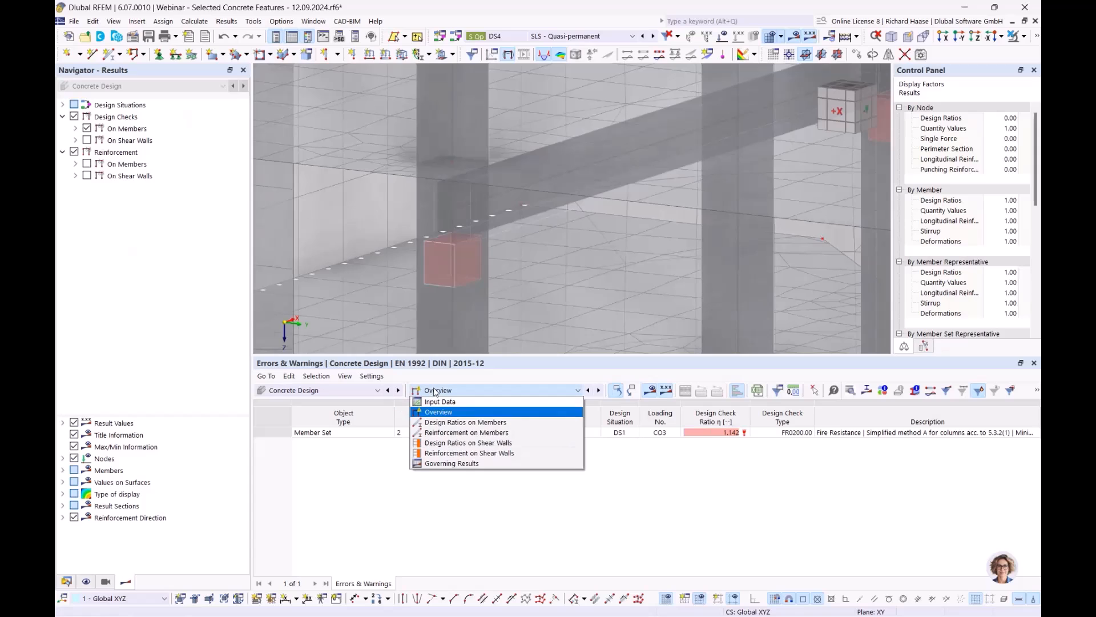
left_click(451, 423)
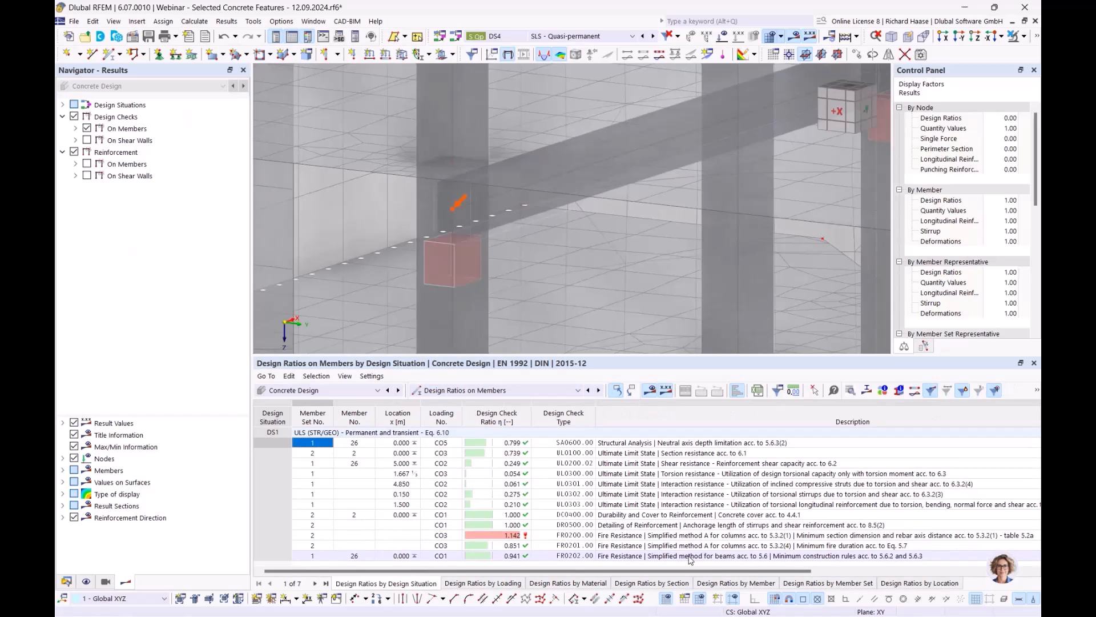
Step: Examine the design check details of the FR0202 fire resistance check for beams, including the required minimum distance, and close them
left_click(691, 557)
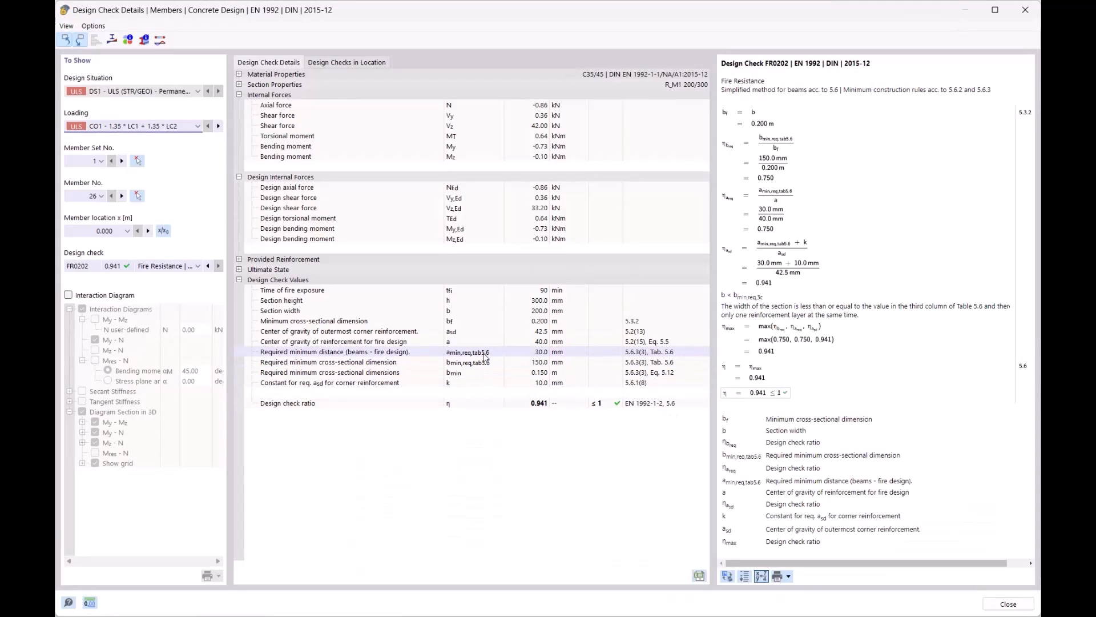
left_click(490, 354)
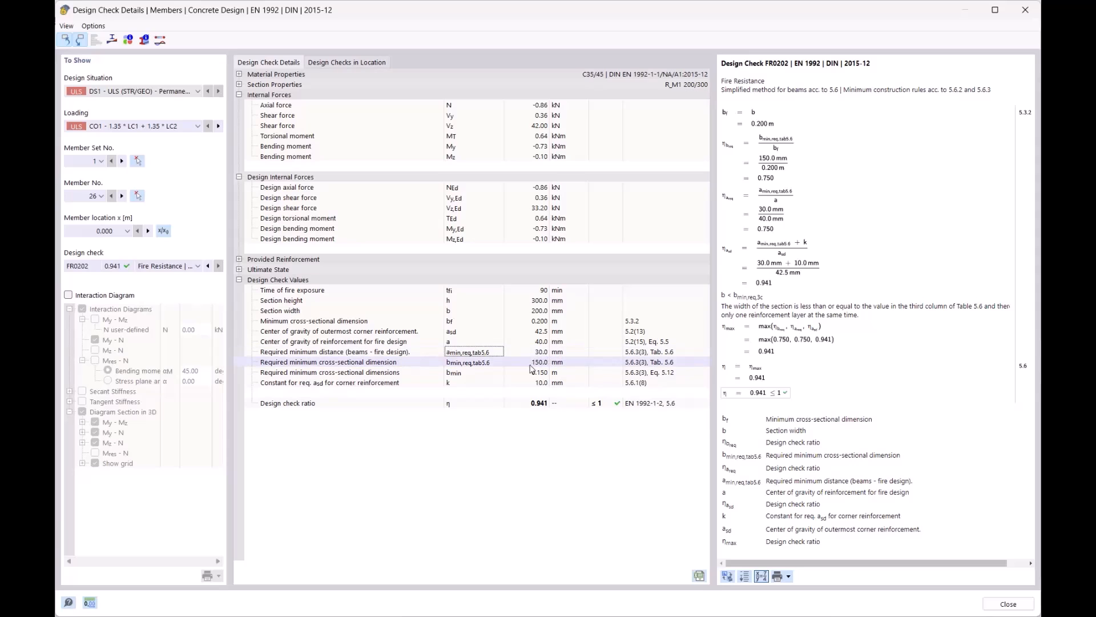
left_click(1026, 10)
Step: Remove all selected member sets and shear walls from the concrete design's objects to design, accepting deletion of the Concrete Design results
scroll(523, 201, "down", 5)
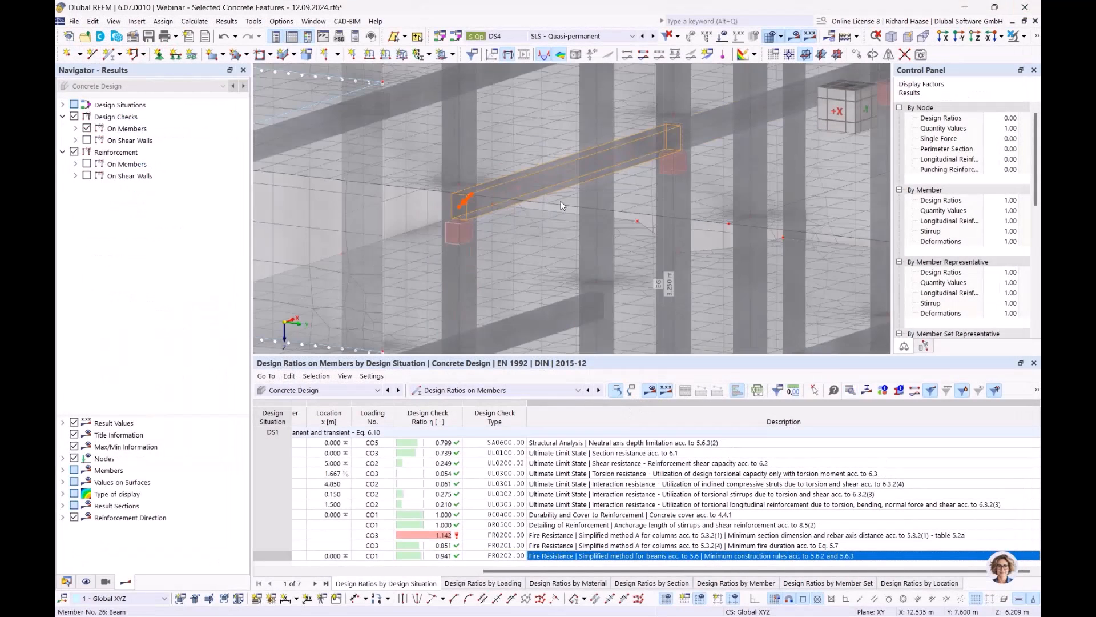
middle_click_drag(591, 194, 562, 206)
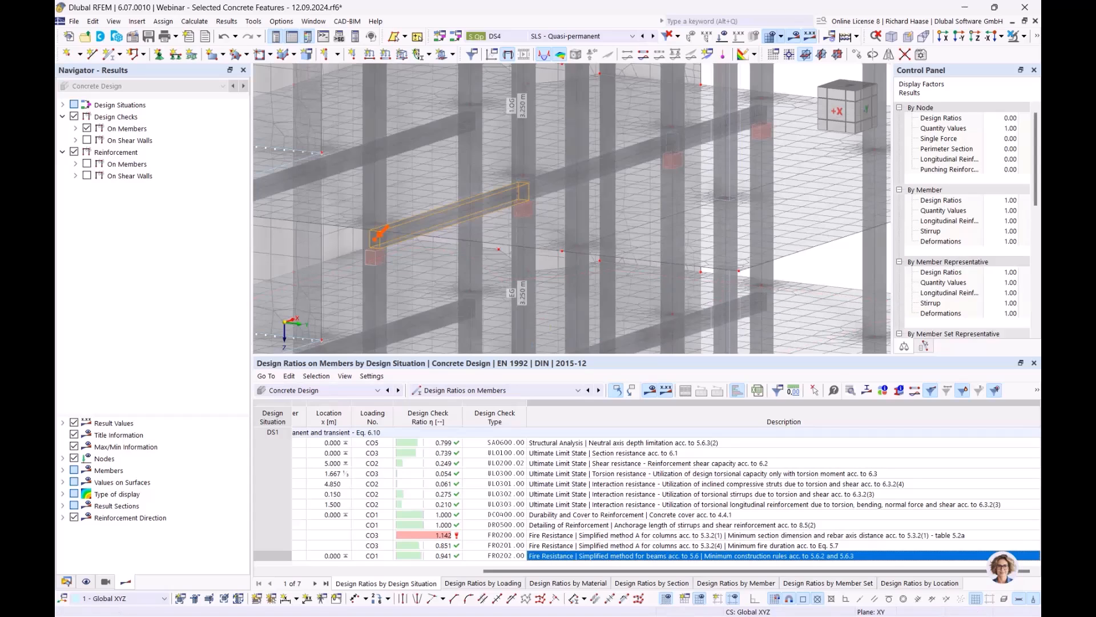
left_click(448, 391)
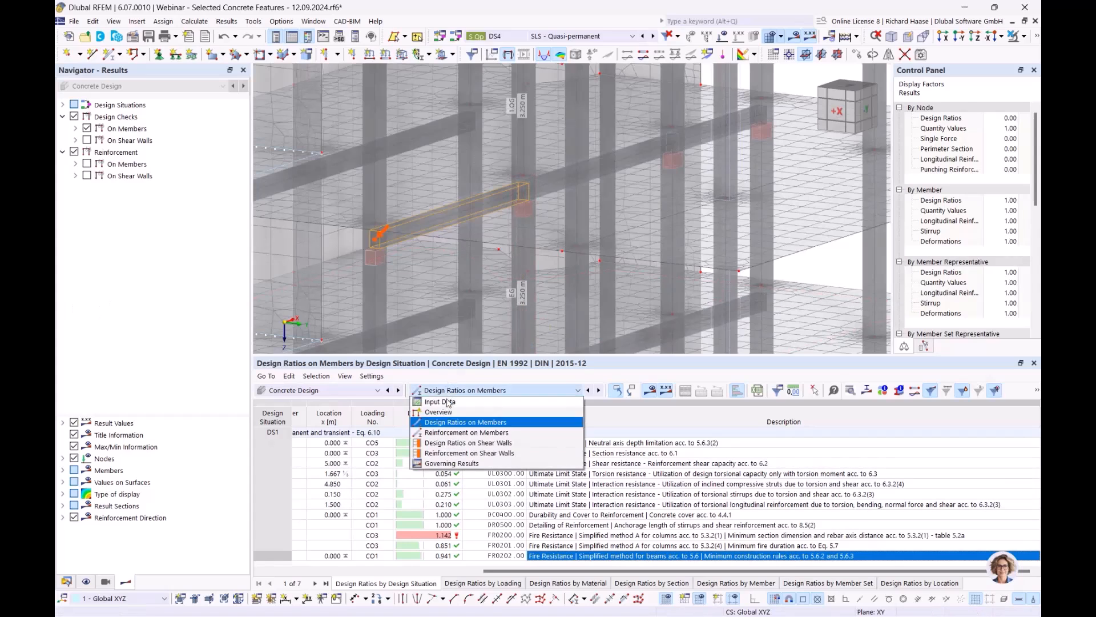
left_click(448, 402)
left_click(622, 445)
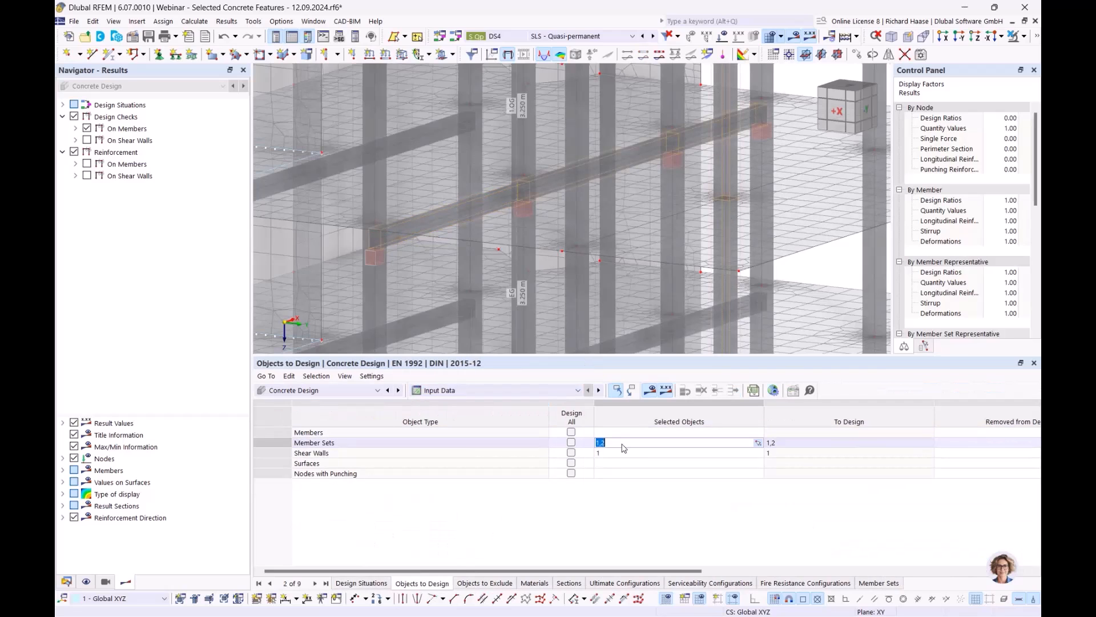
key("Delete")
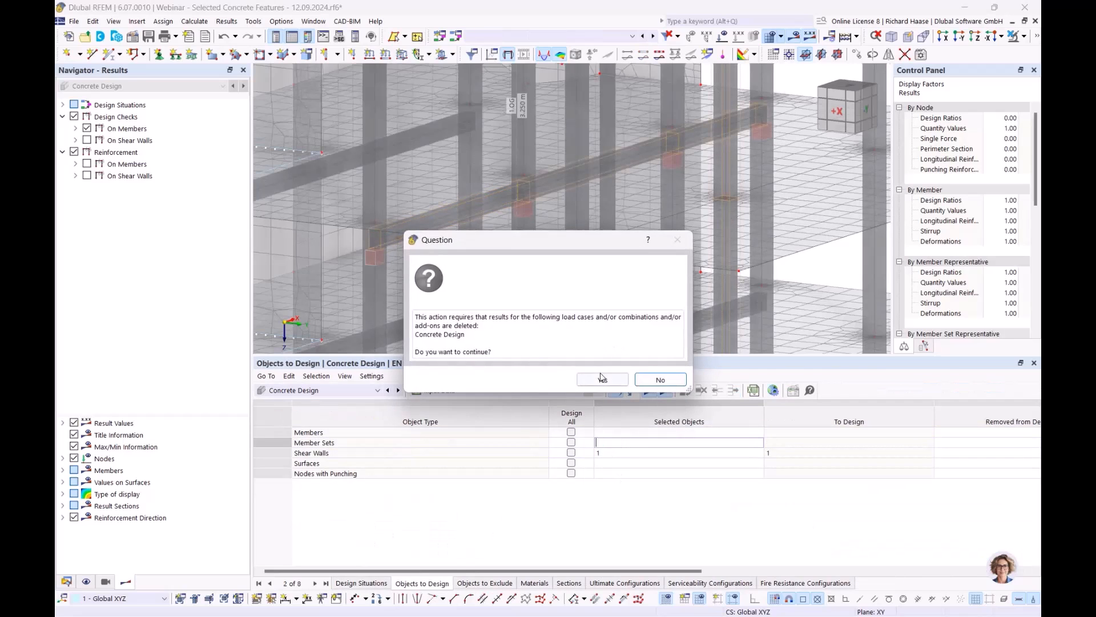
left_click(600, 378)
left_click(611, 455)
key("Delete")
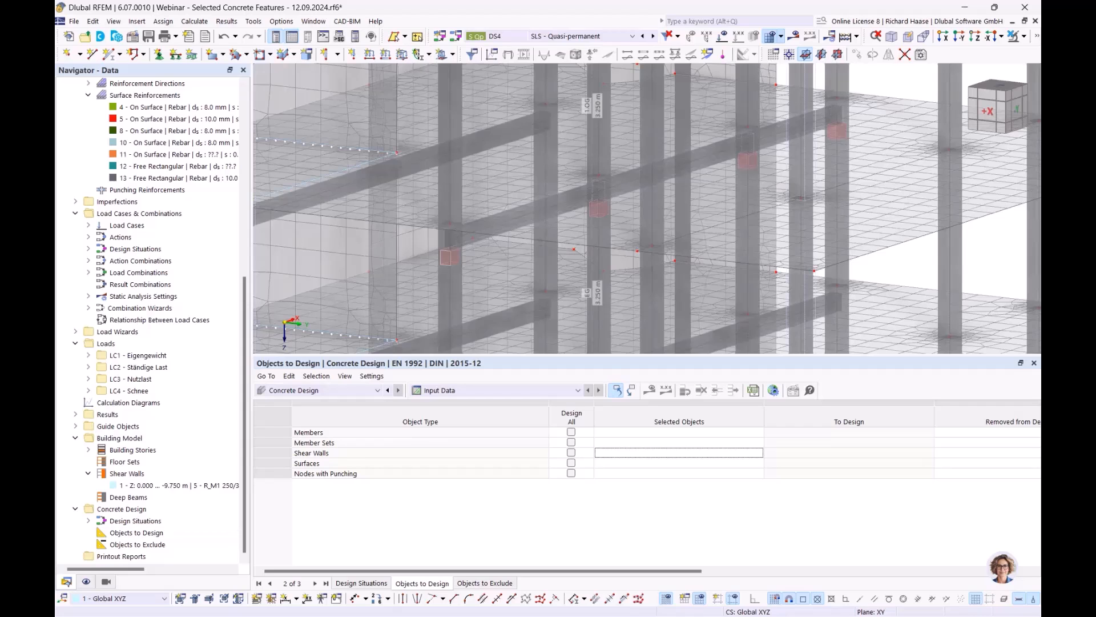
Step: Switch to PowerPoint, present the fire resistance design slide, advance to the punching shear reinforcement slide, and return to RFEM
key("alt+Tab")
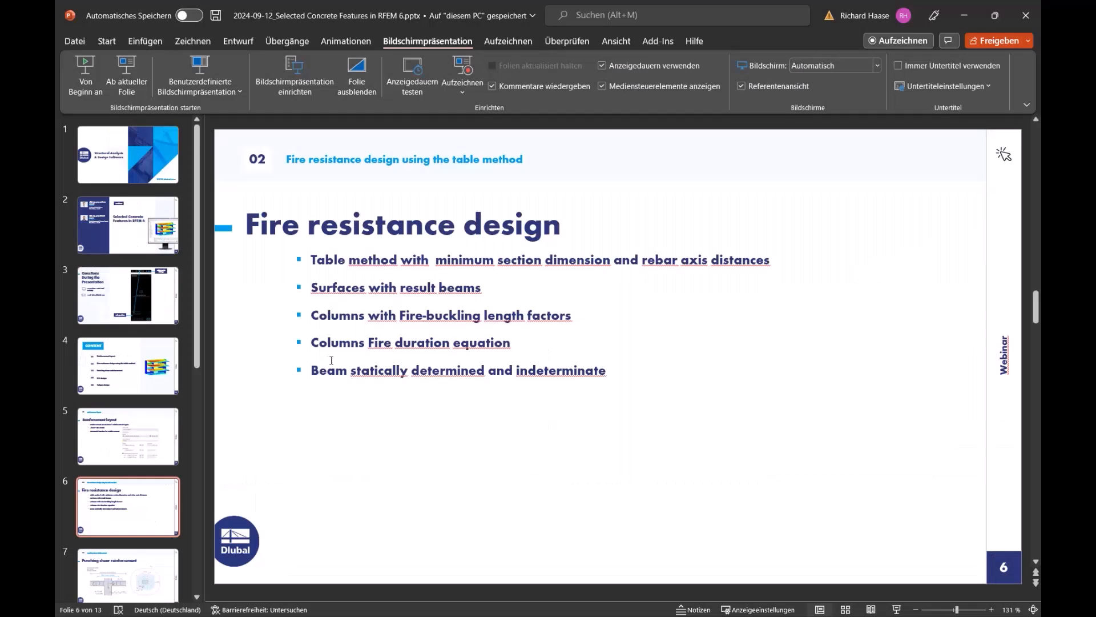
left_click(131, 70)
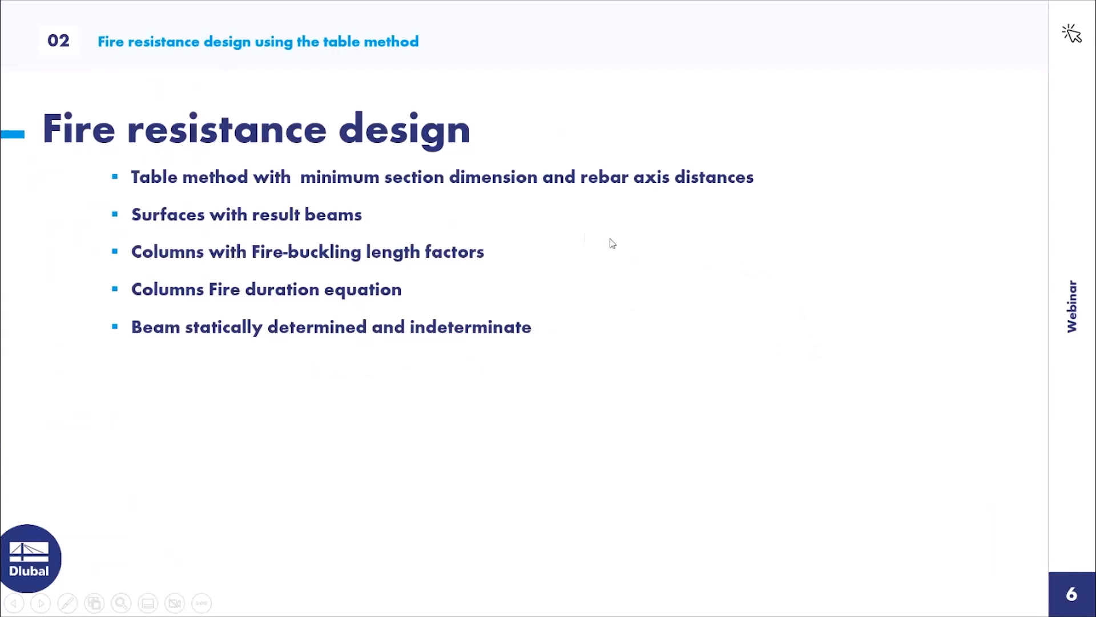
left_click(570, 235)
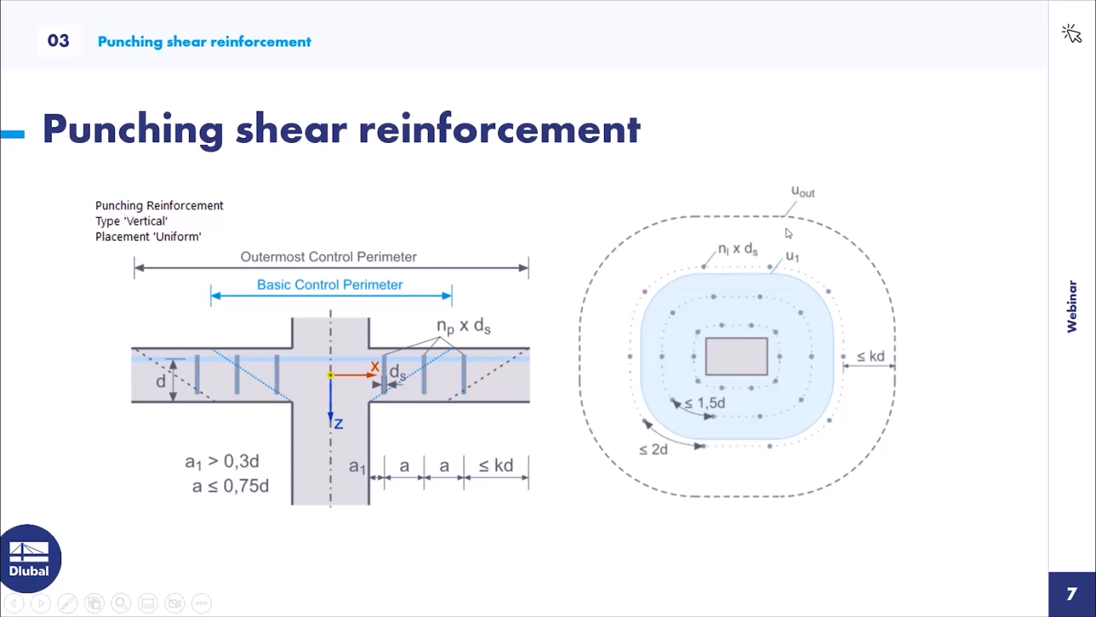
key("Escape")
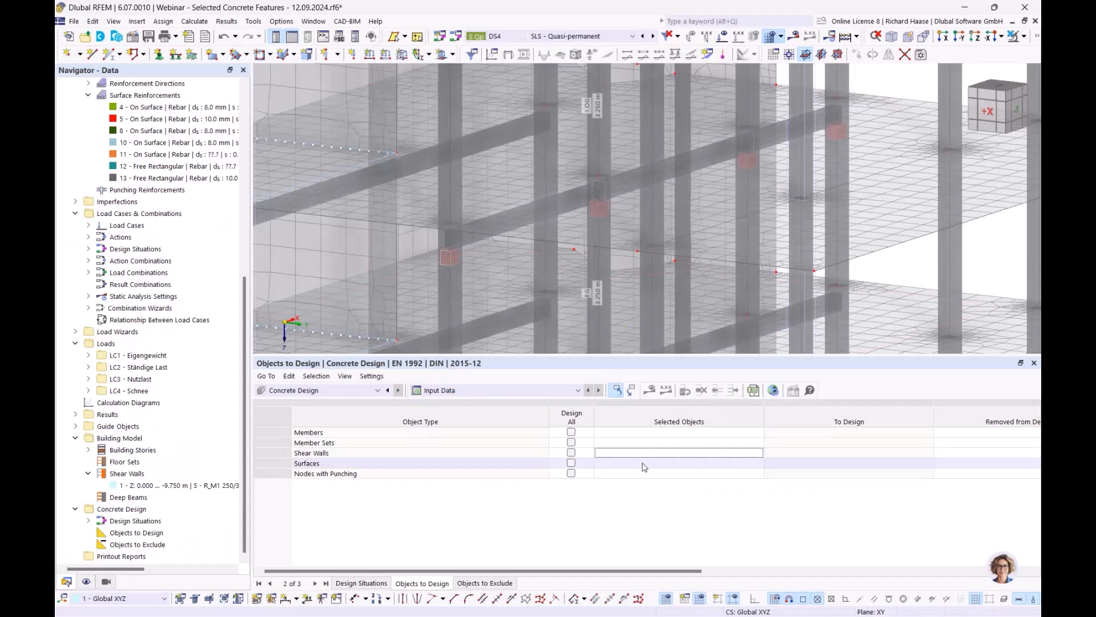
Step: Assign node 28 as the node with punching in the concrete design's objects to design
scroll(574, 217, "down", 5)
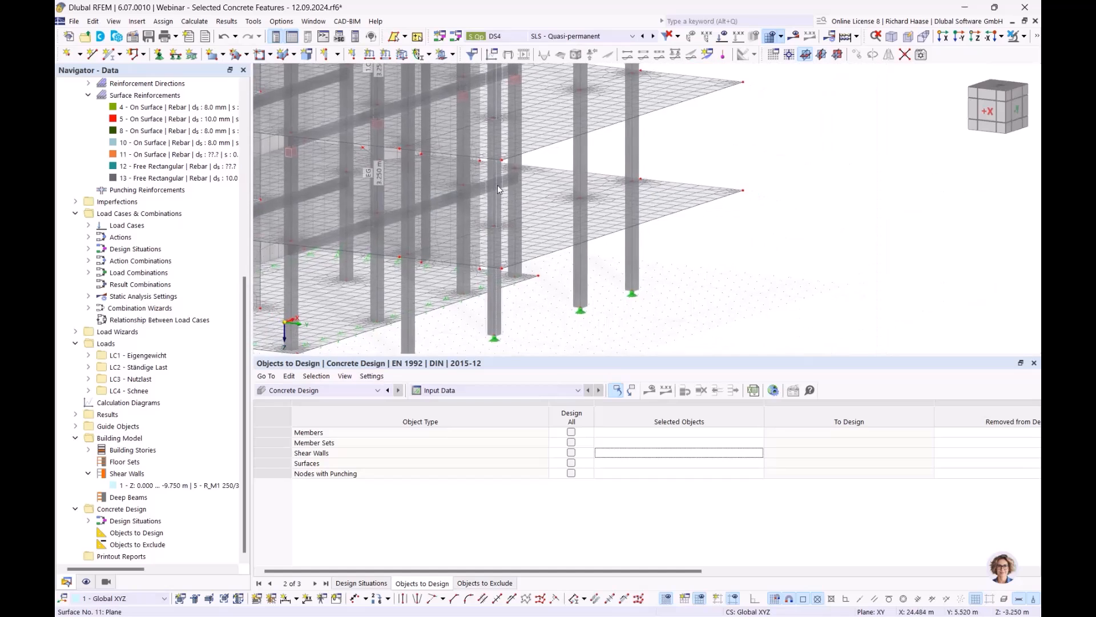
middle_click_drag(574, 217, 543, 226, "ctrl")
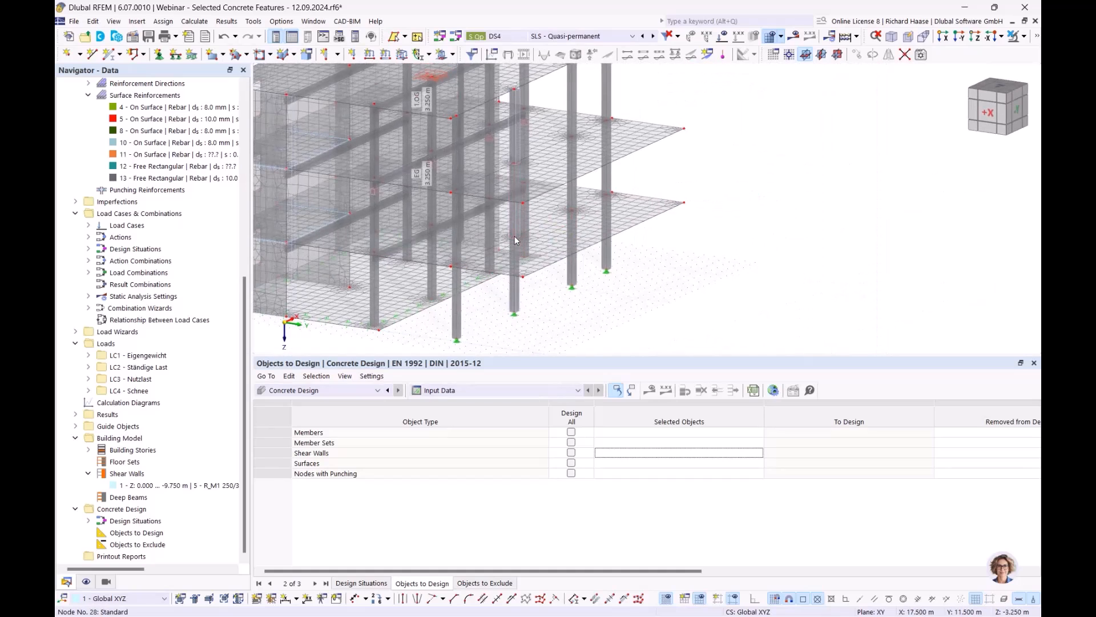
left_click(638, 475)
left_click(638, 476)
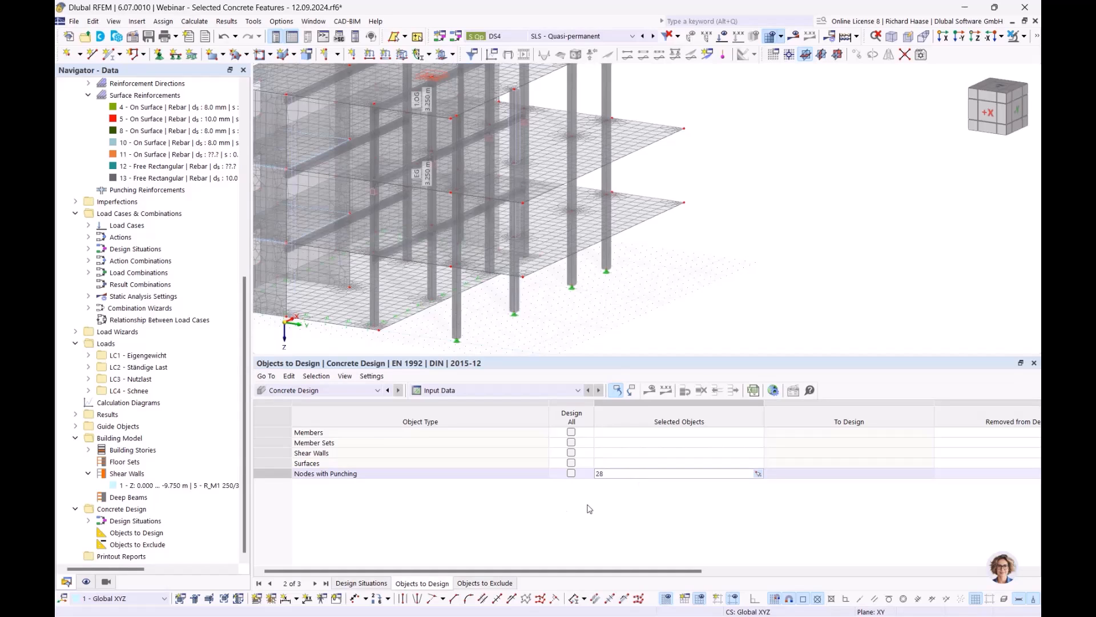
type("28")
key("Return")
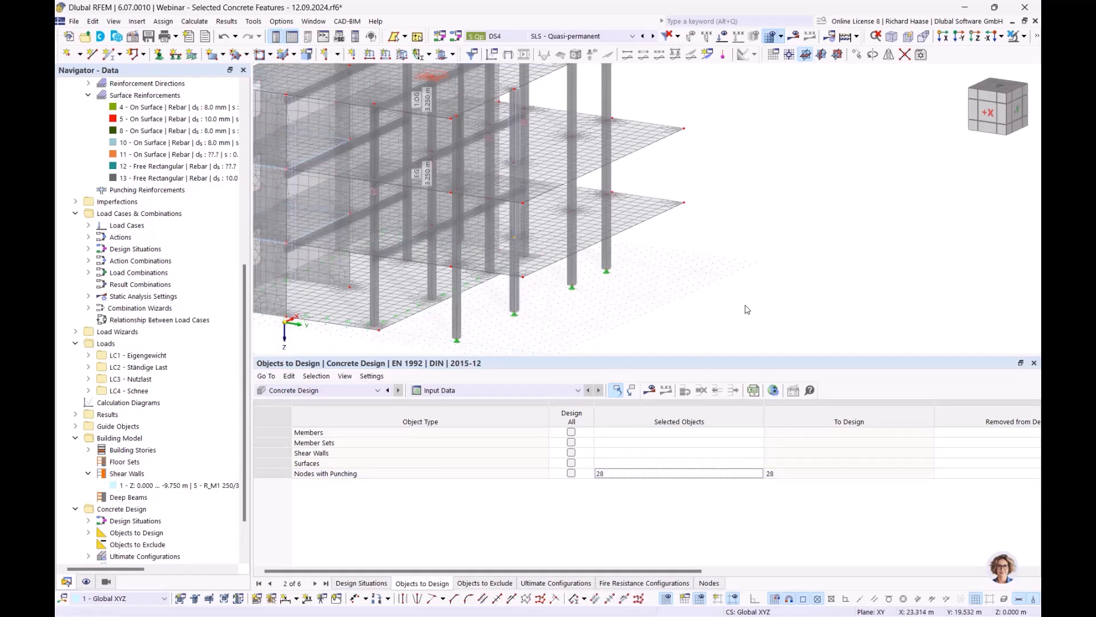
Step: Run the concrete design calculation and display the design ratios on nodes for node 28
middle_click_drag(750, 309, 710, 311)
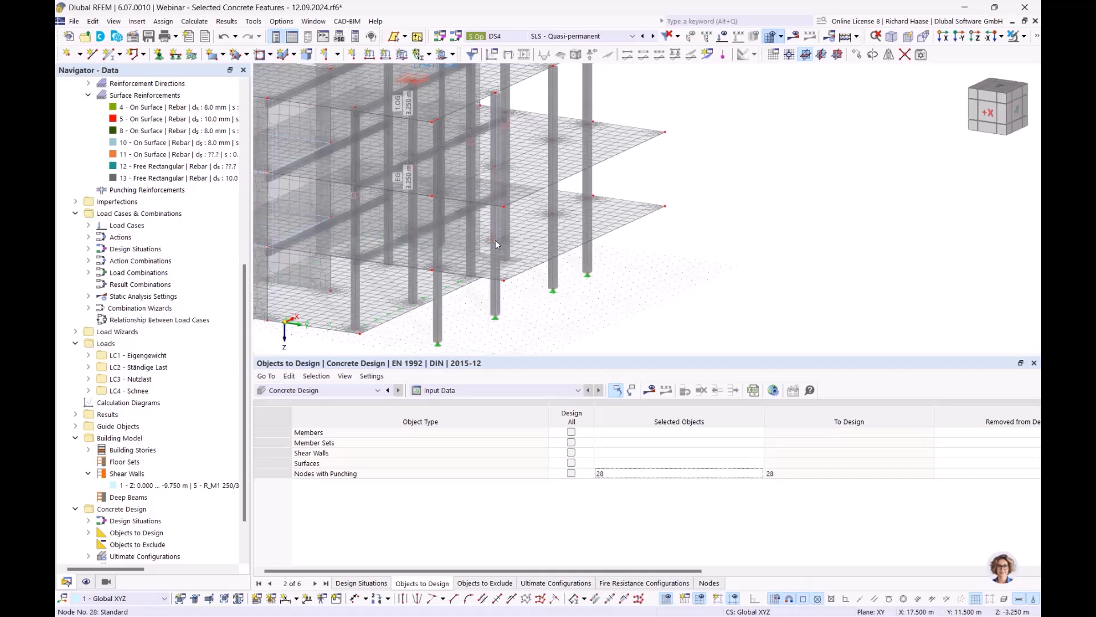
left_click(651, 391)
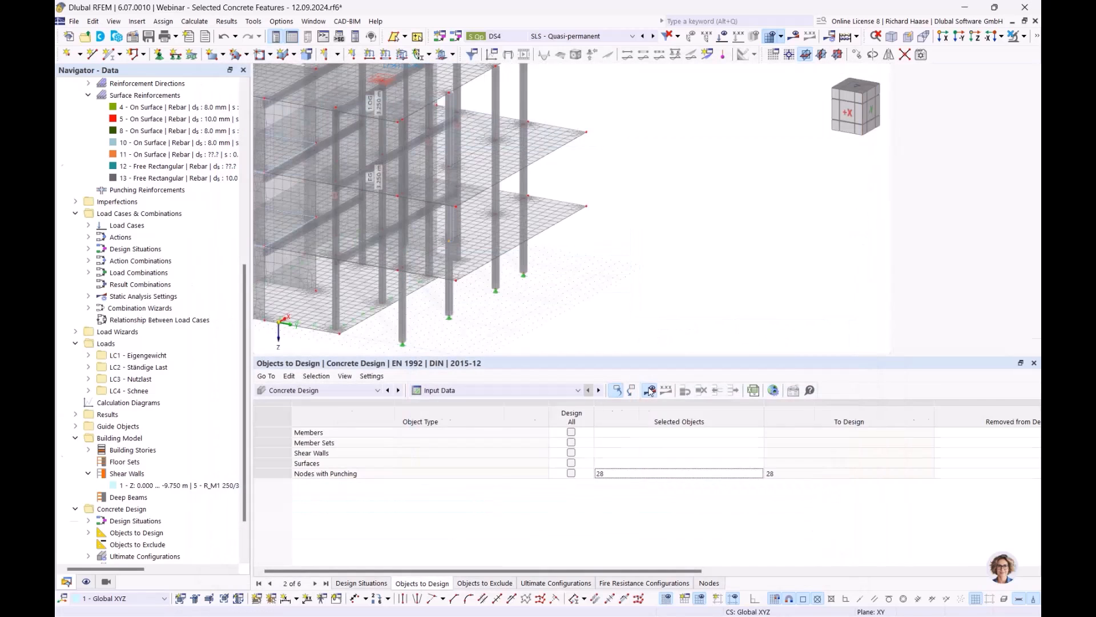
left_click(457, 390)
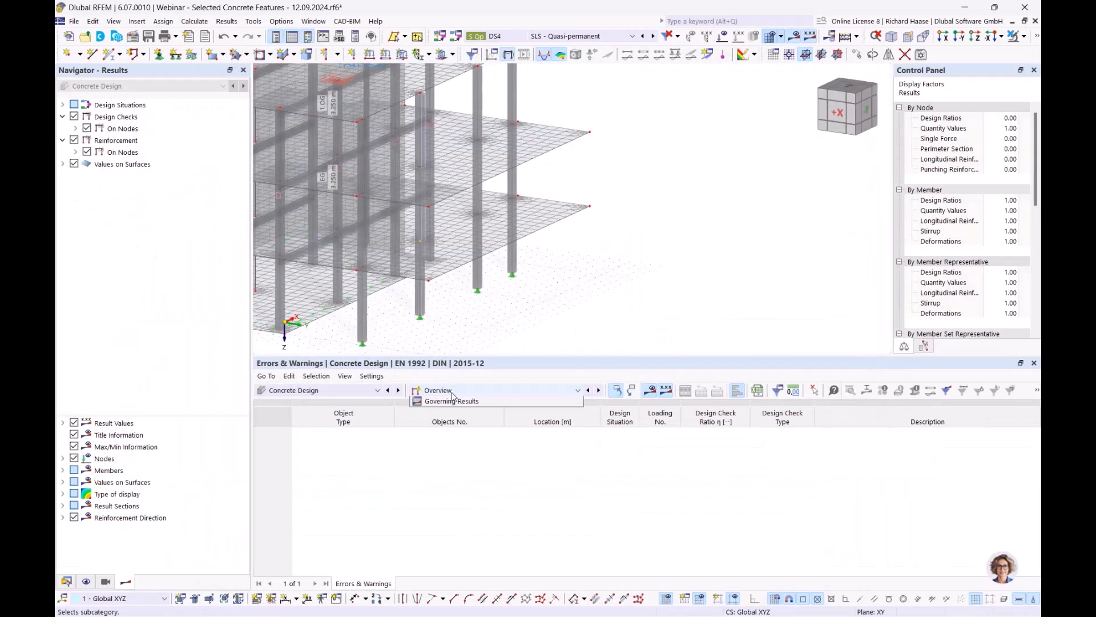
left_click(460, 422)
middle_click_drag(506, 295, 672, 339)
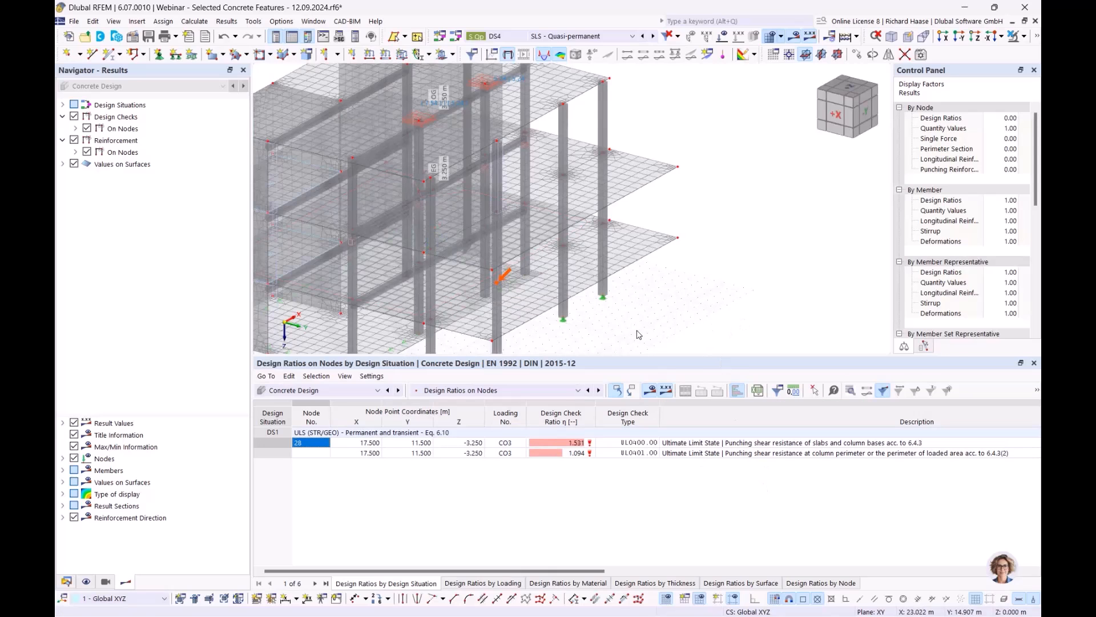
mouse_move(638, 331)
middle_mouse_down("ctrl")
mouse_move(624, 333)
mouse_move(628, 322)
middle_mouse_up("ctrl")
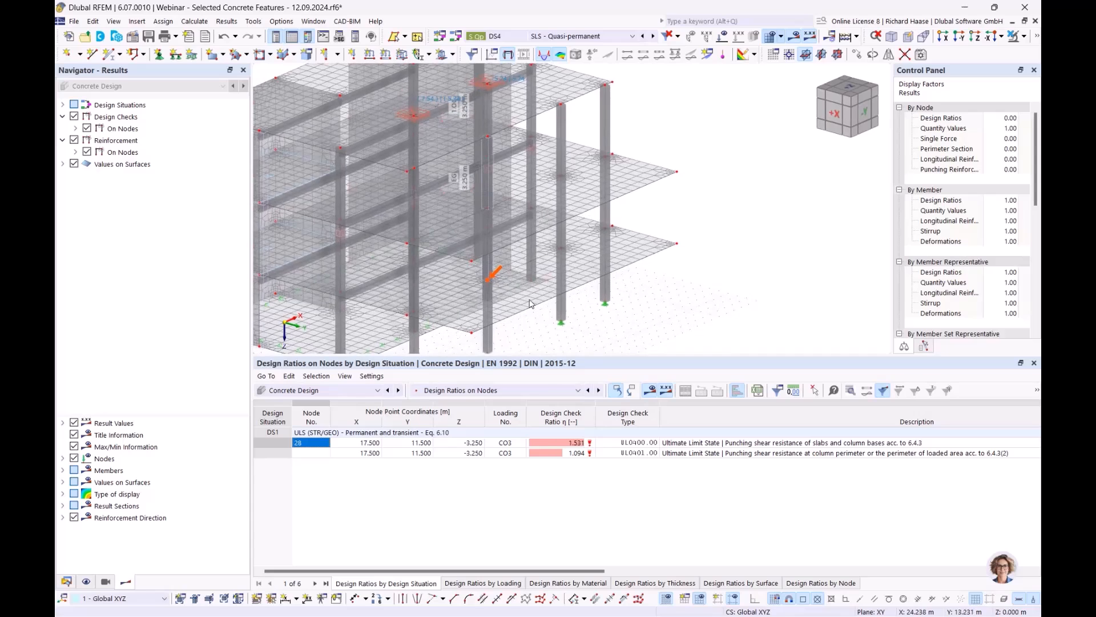
middle_click_drag(400, 342, 385, 349, "ctrl")
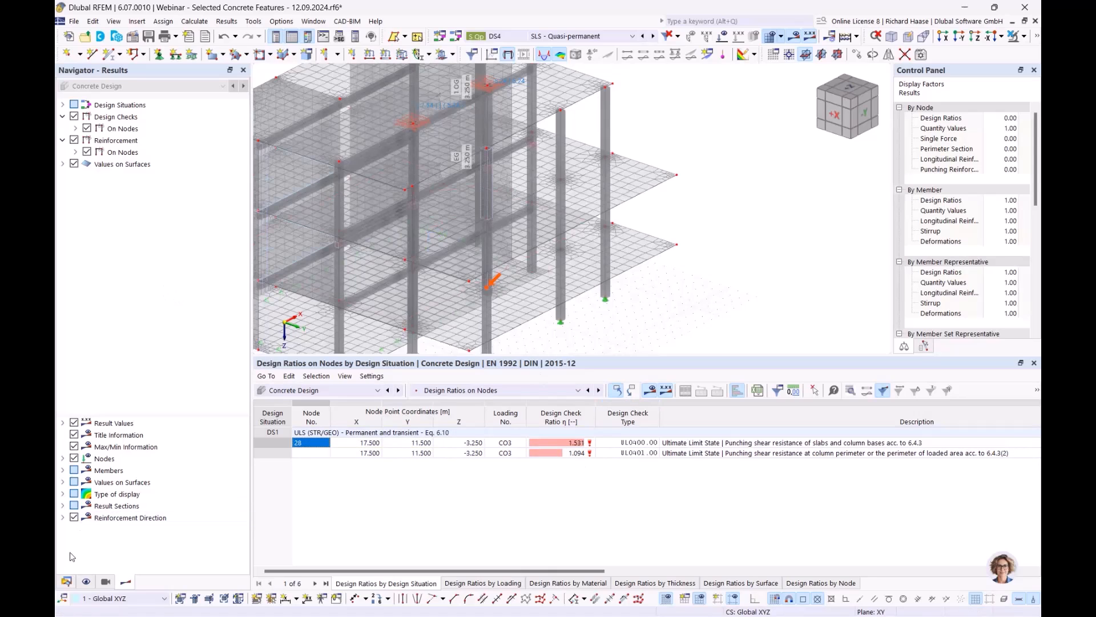
left_click(67, 581)
scroll(100, 296, "up", 2)
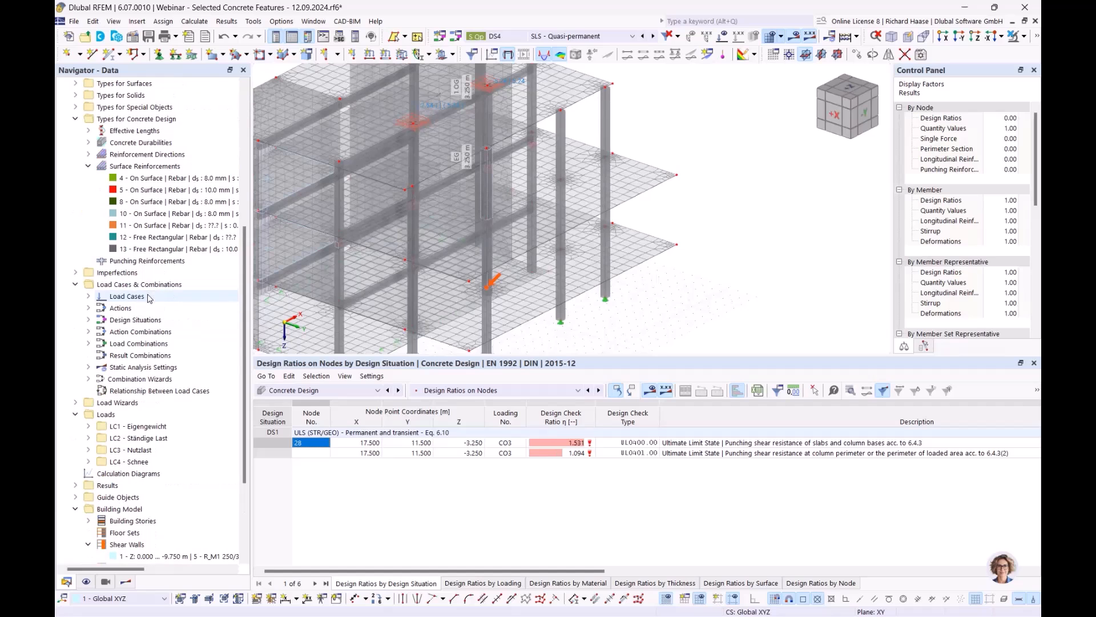
right_click(144, 166)
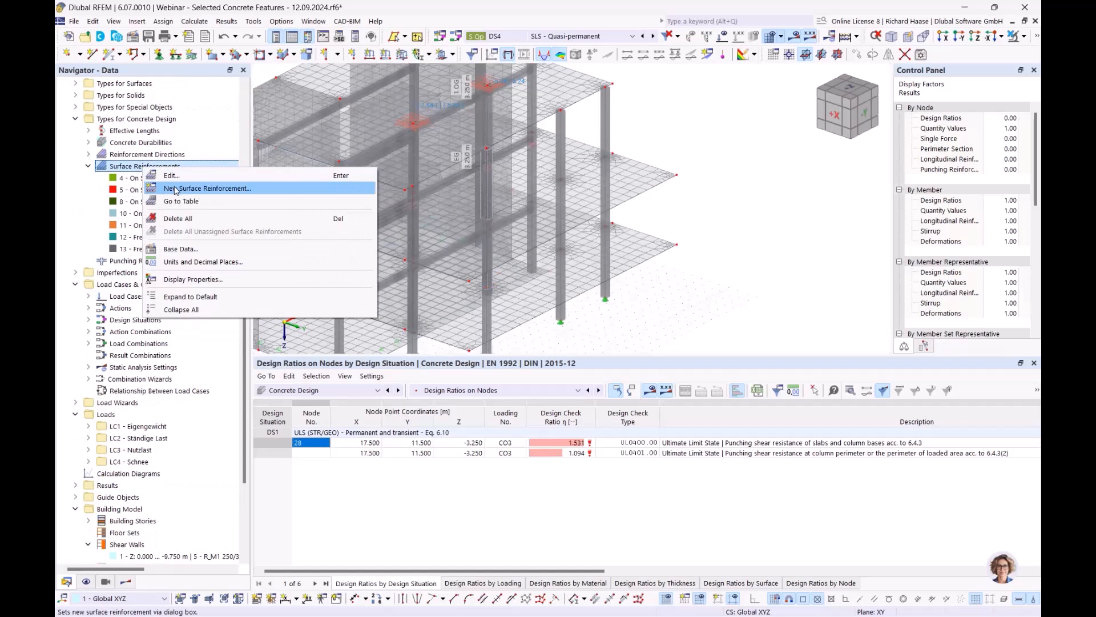
left_click(176, 189)
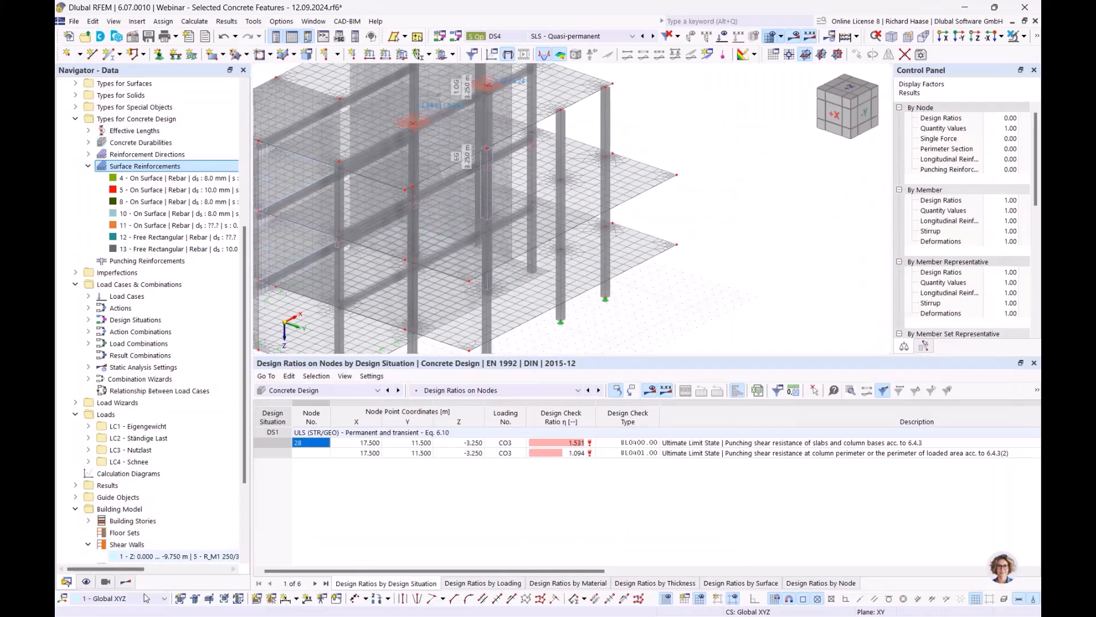
Step: Display the required longitudinal top reinforcement on nodes in direction 1, and in direction 2, and examine the values around node 28
left_click(132, 580)
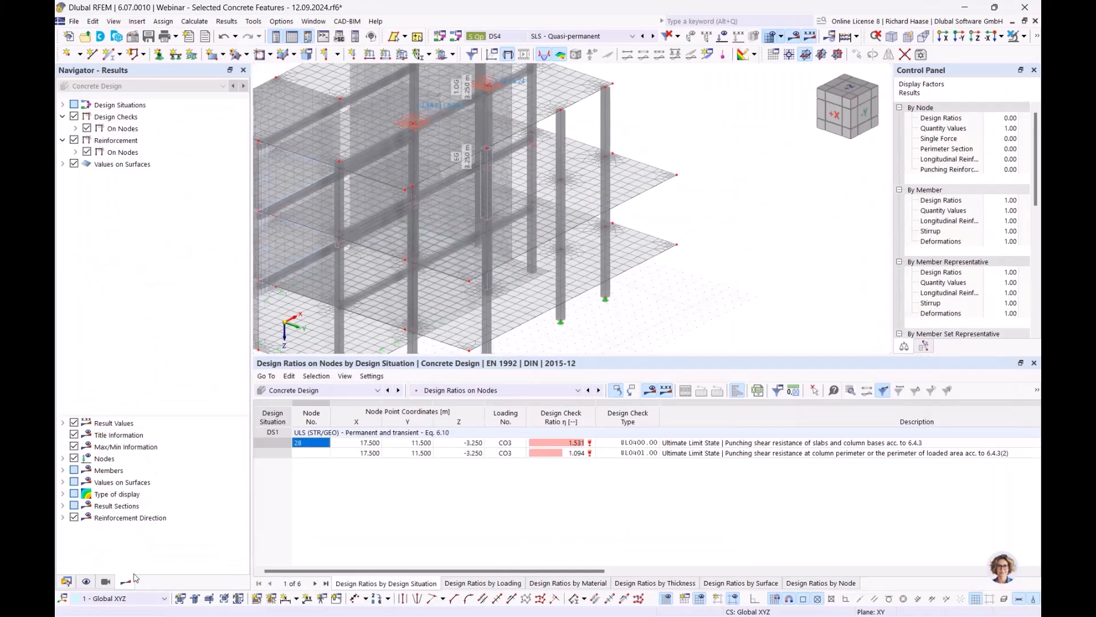
left_click(76, 152)
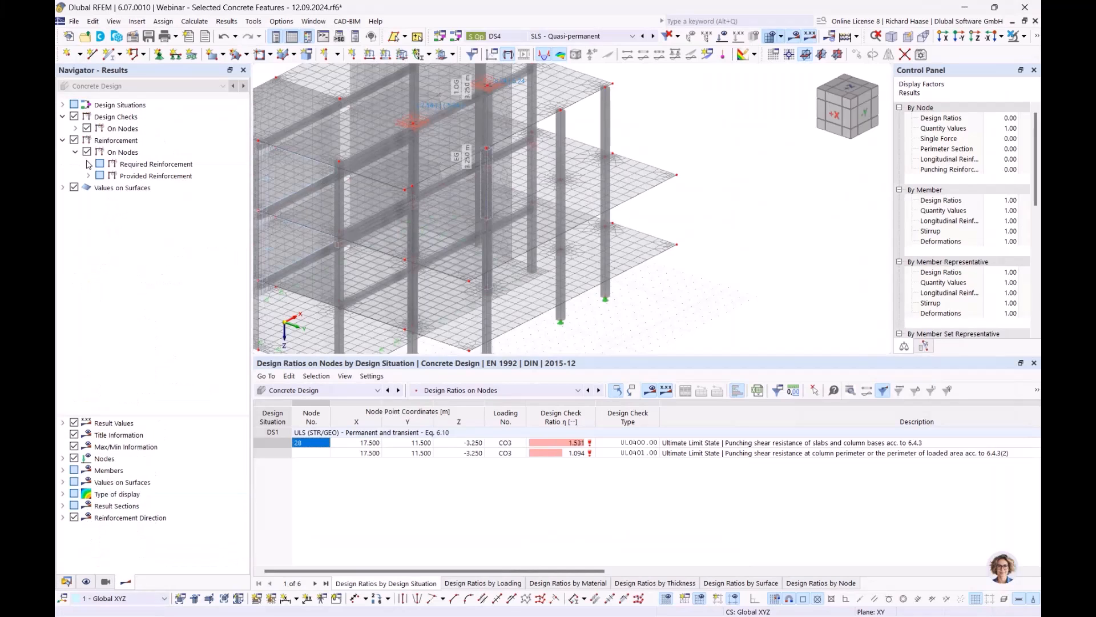
left_click(89, 164)
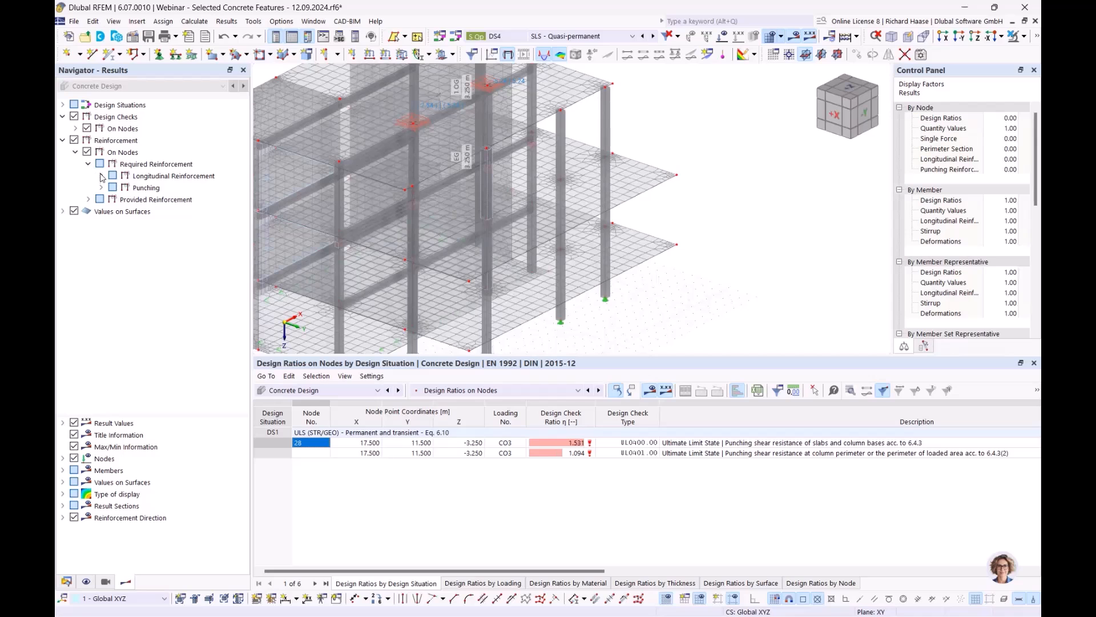
left_click(101, 176)
left_click(125, 187)
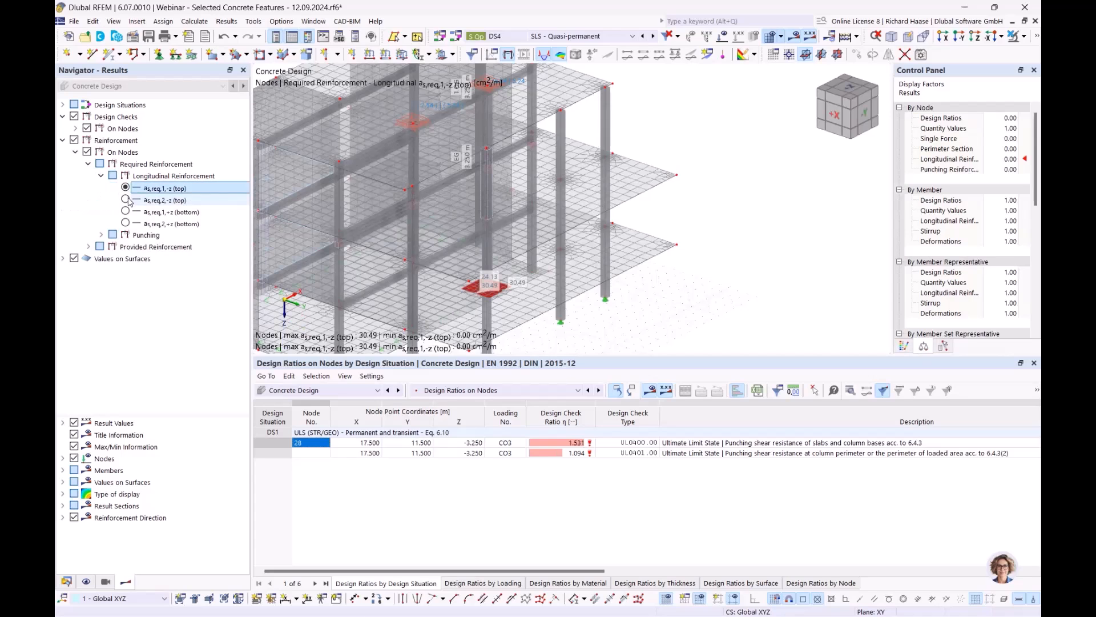
left_click(125, 200)
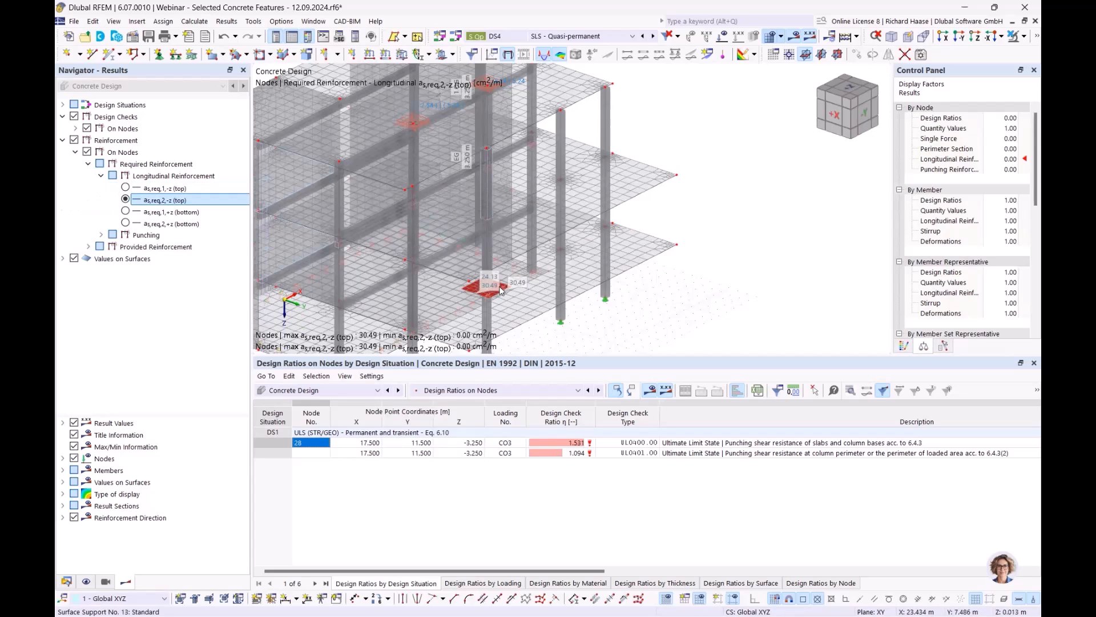
scroll(485, 295, "up", 5)
scroll(484, 296, "up", 3)
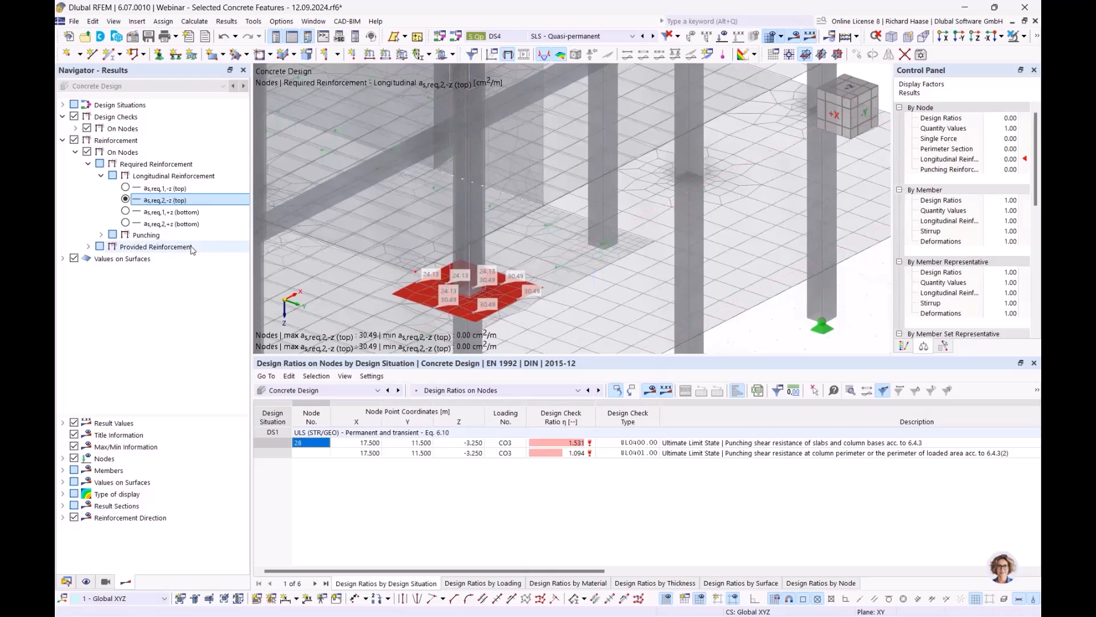
scroll(481, 310, "down", 4)
Step: Create a new surface reinforcement with 20 mm rebars at 0.150 m spacing and 20 mm additional transverse reinforcement at 0.150 m spacing
left_click(67, 581)
right_click(166, 169)
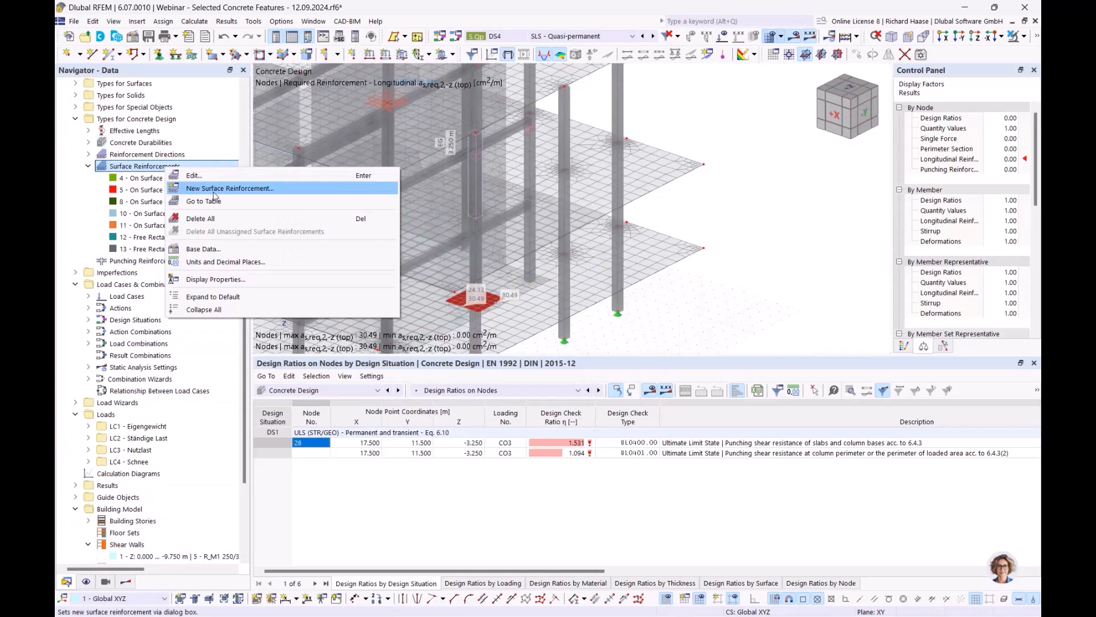
left_click(215, 191)
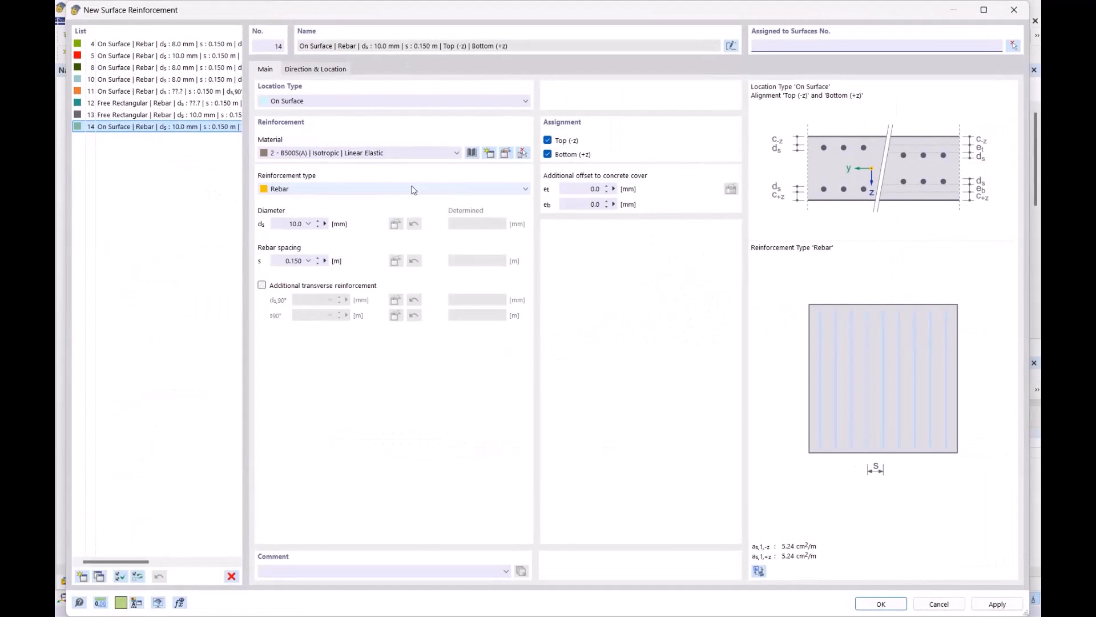
left_click(284, 223)
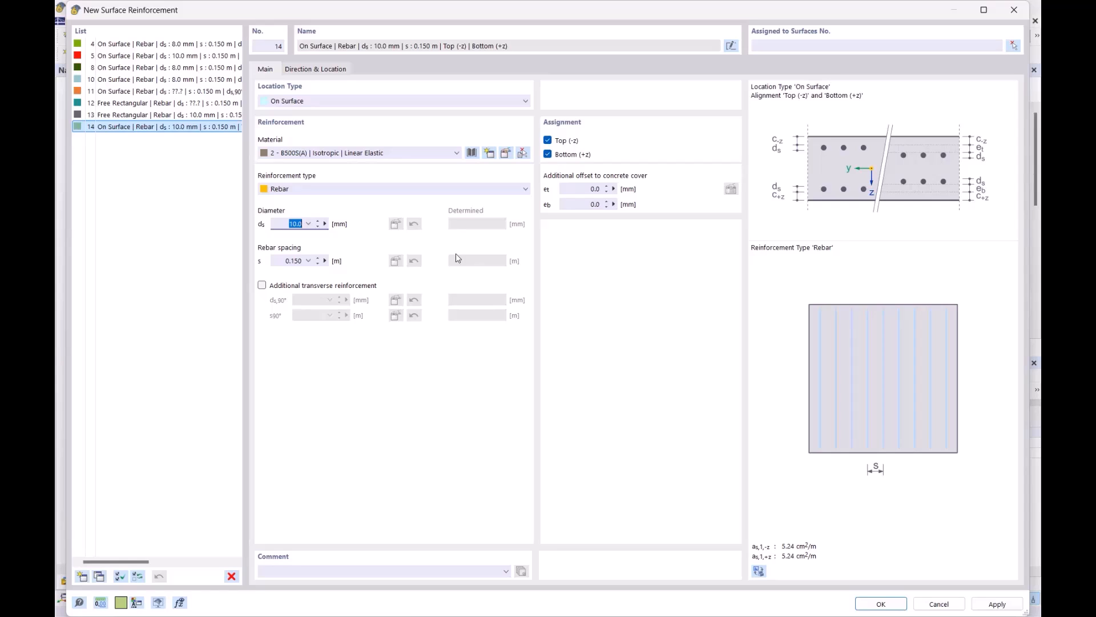
type("20")
left_click(289, 260)
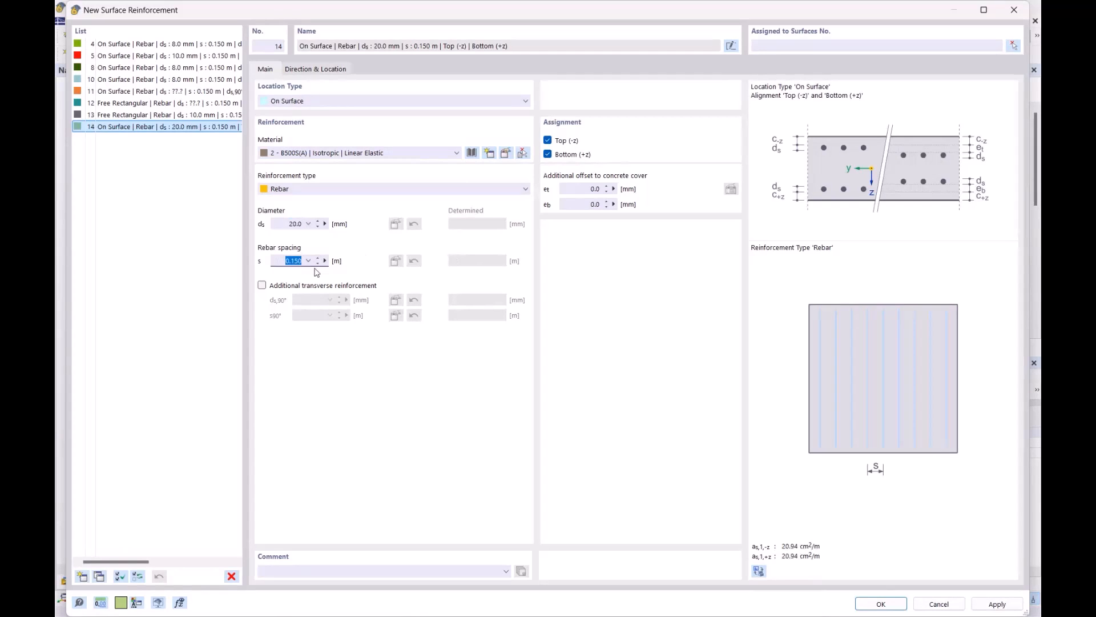
left_click(308, 285)
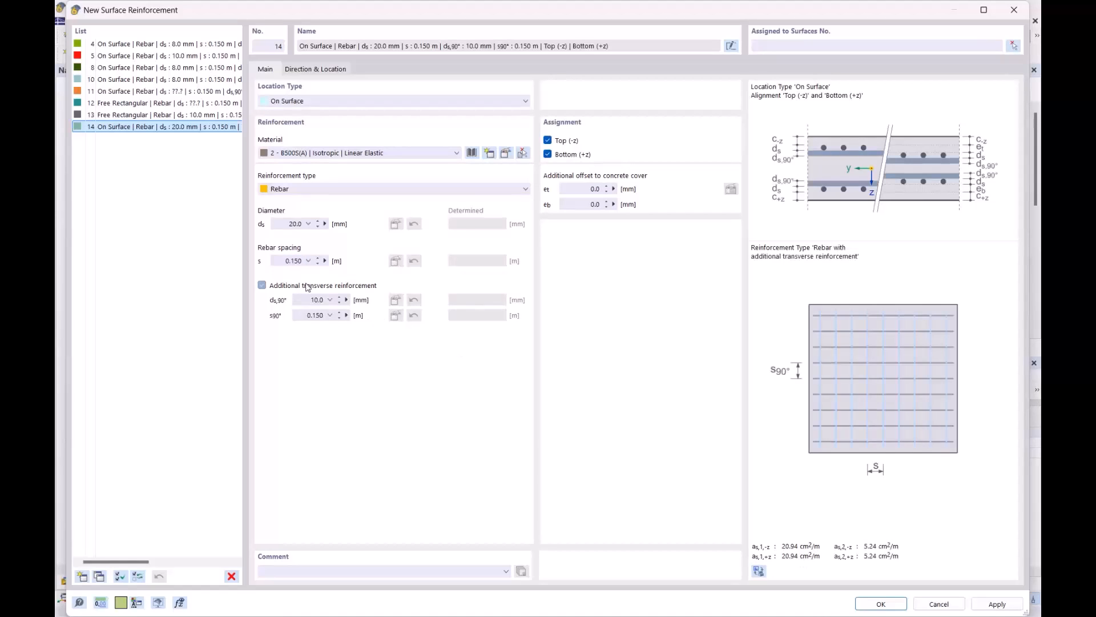
type("20")
left_click(307, 315)
Step: Make the new reinforcement Free Rectangular, defined by center and sides of rectangle, with sides a and b of 2.5 m
left_click(294, 98)
left_click(296, 121)
left_click(324, 70)
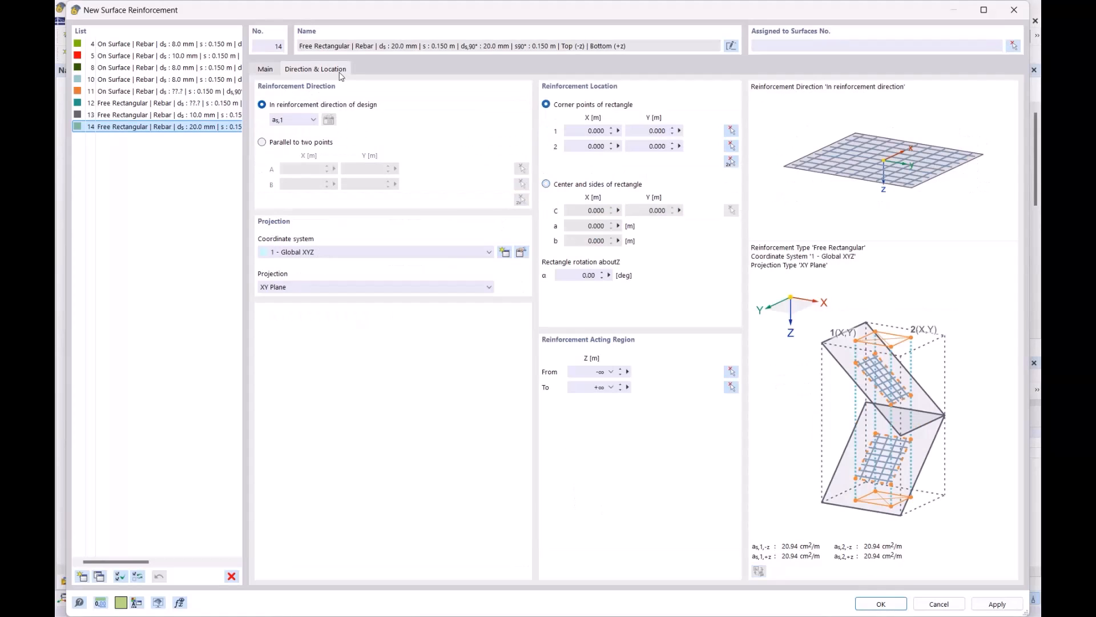
left_click(583, 184)
left_click(583, 226)
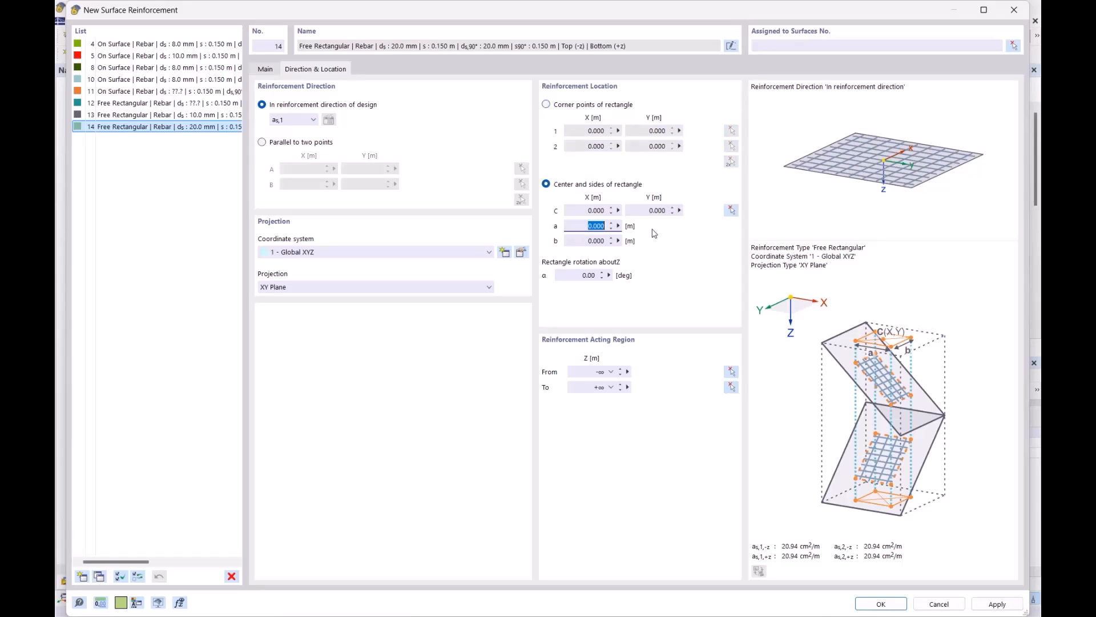
type("2,5")
key("Tab")
type("2,5")
Step: Pick node 28 as the center of the reinforcement rectangle and accept the new surface reinforcement
left_click(586, 210)
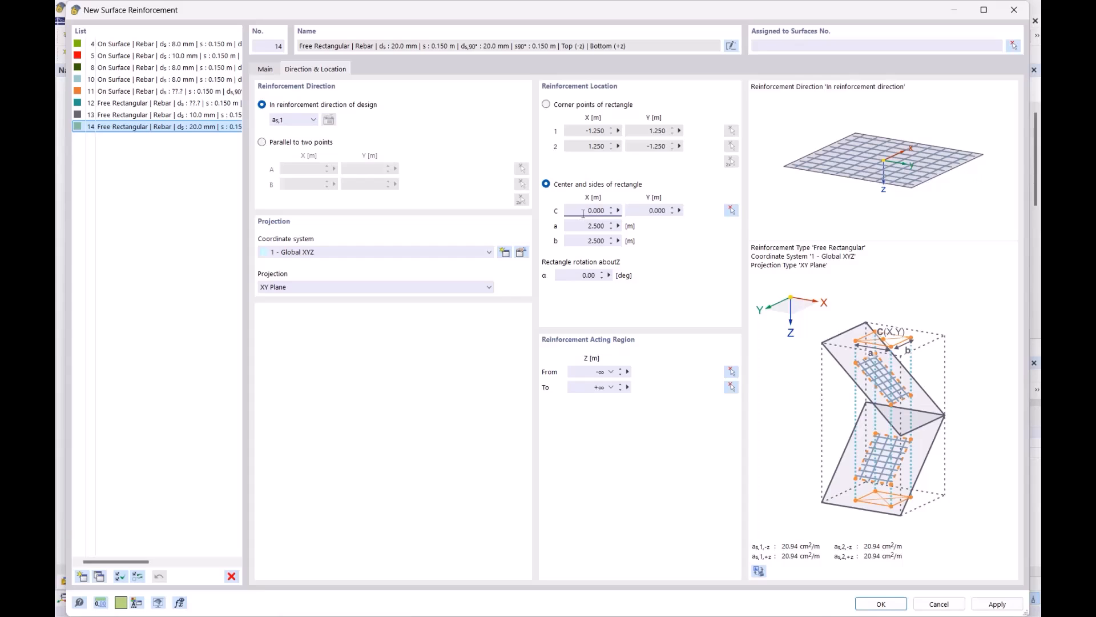
left_click(732, 210)
scroll(539, 298, "up", 3)
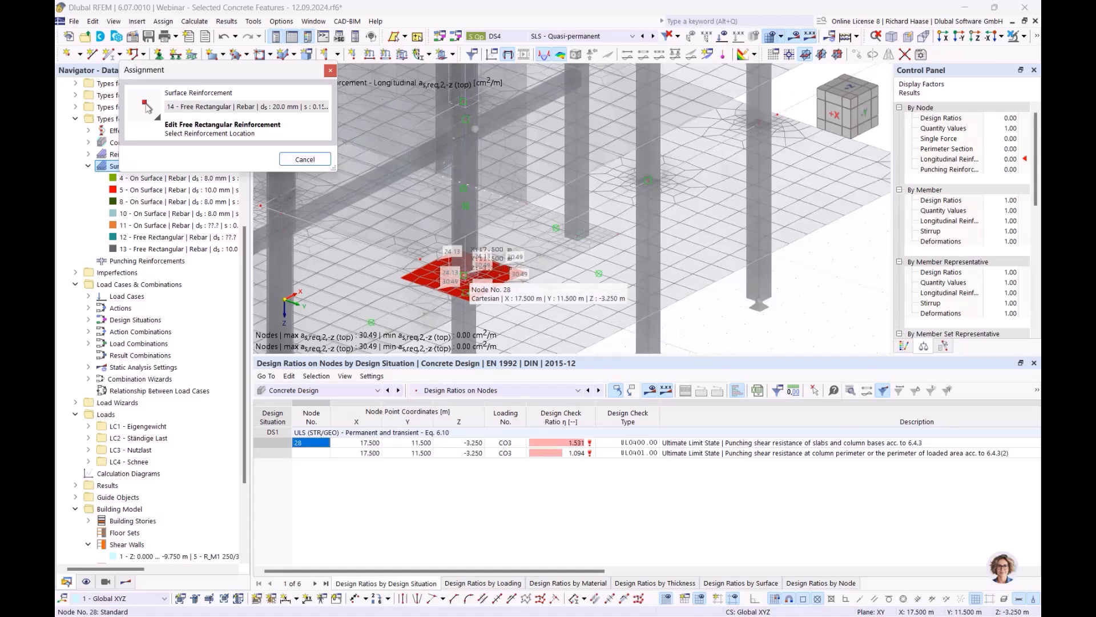
left_click(463, 277)
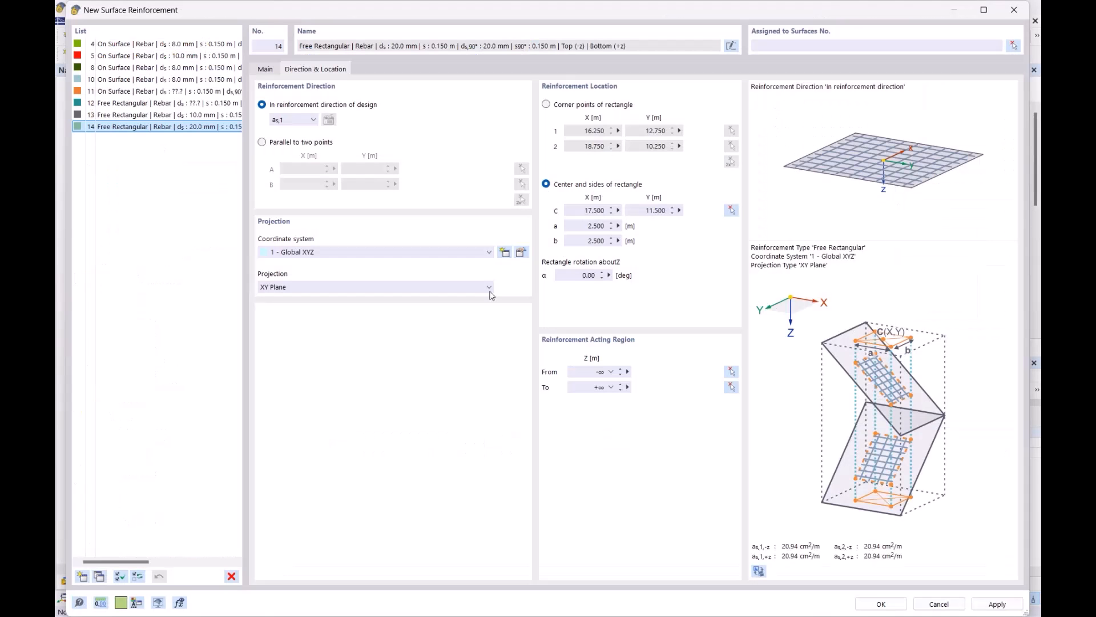
left_click(878, 604)
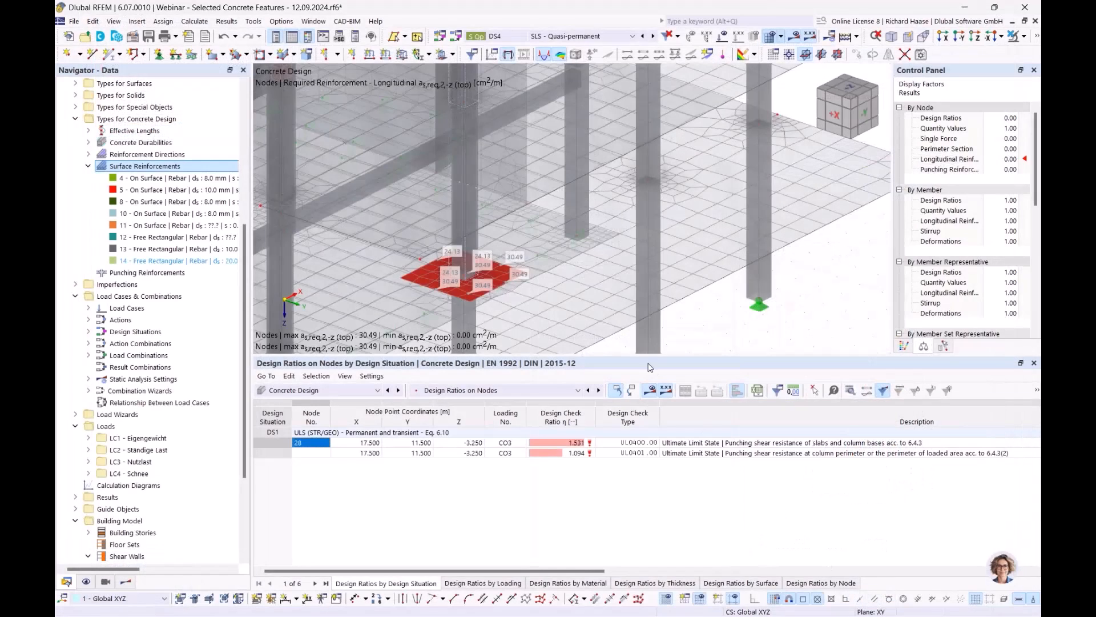
Step: Assign free rectangular surface reinforcement 14 to surface 26 and accept the deletion of the existing concrete design results
double_click(213, 261)
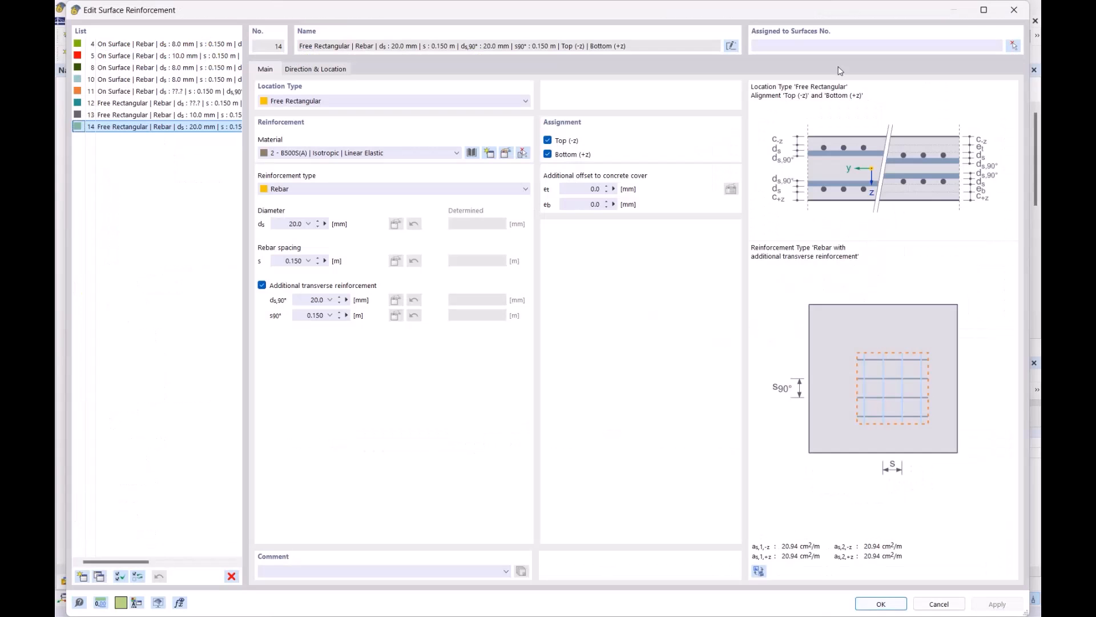
left_click(1013, 45)
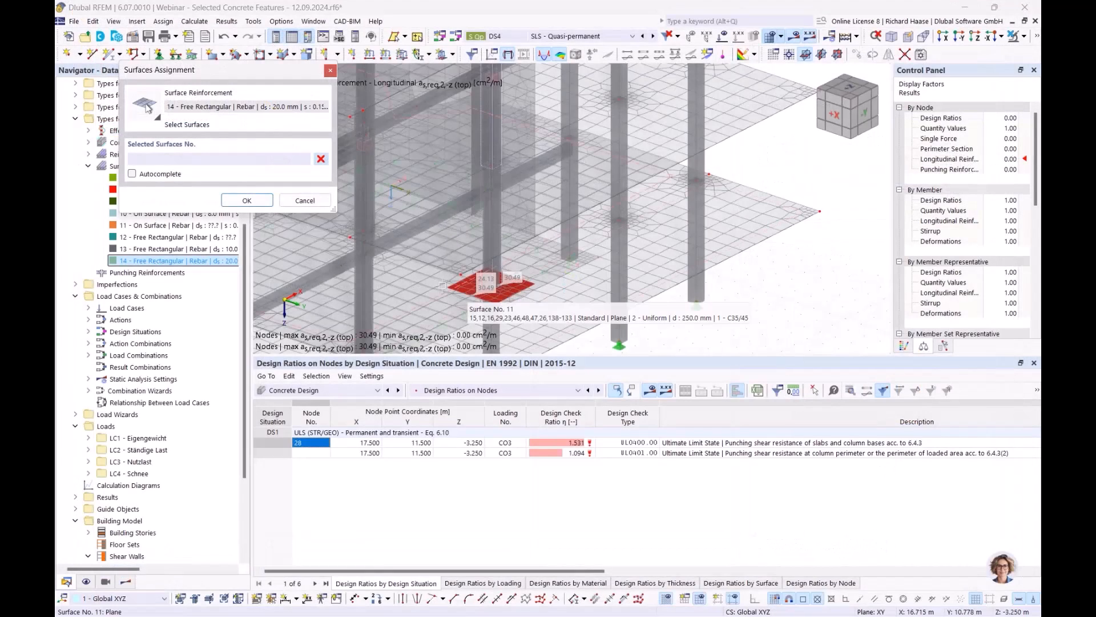
middle_click_drag(594, 308, 547, 250, "ctrl")
left_click(546, 250)
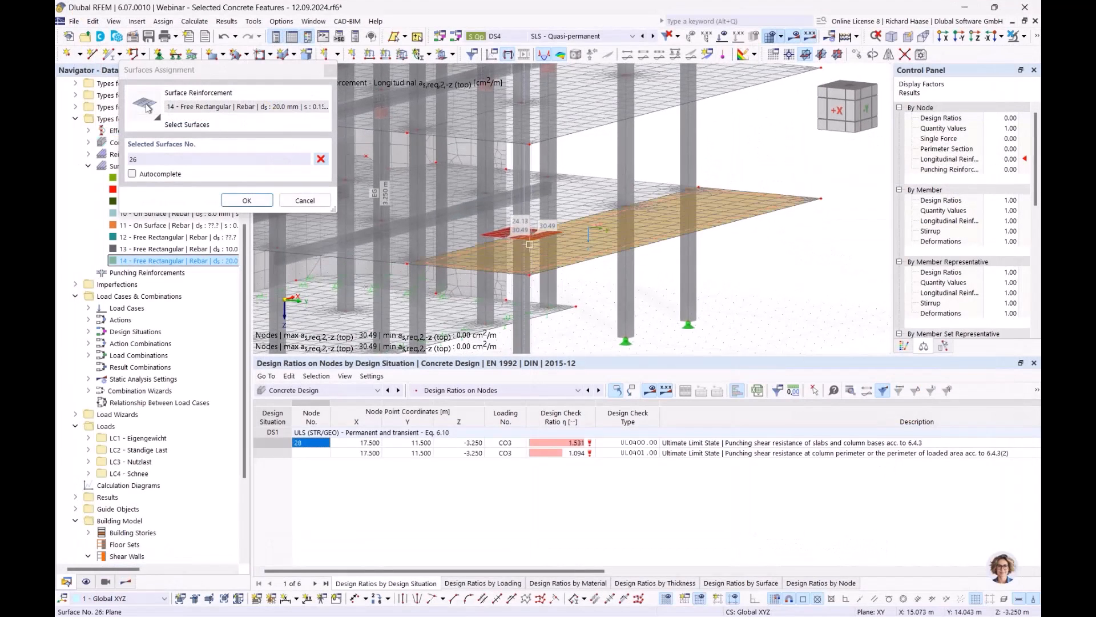
left_click(247, 201)
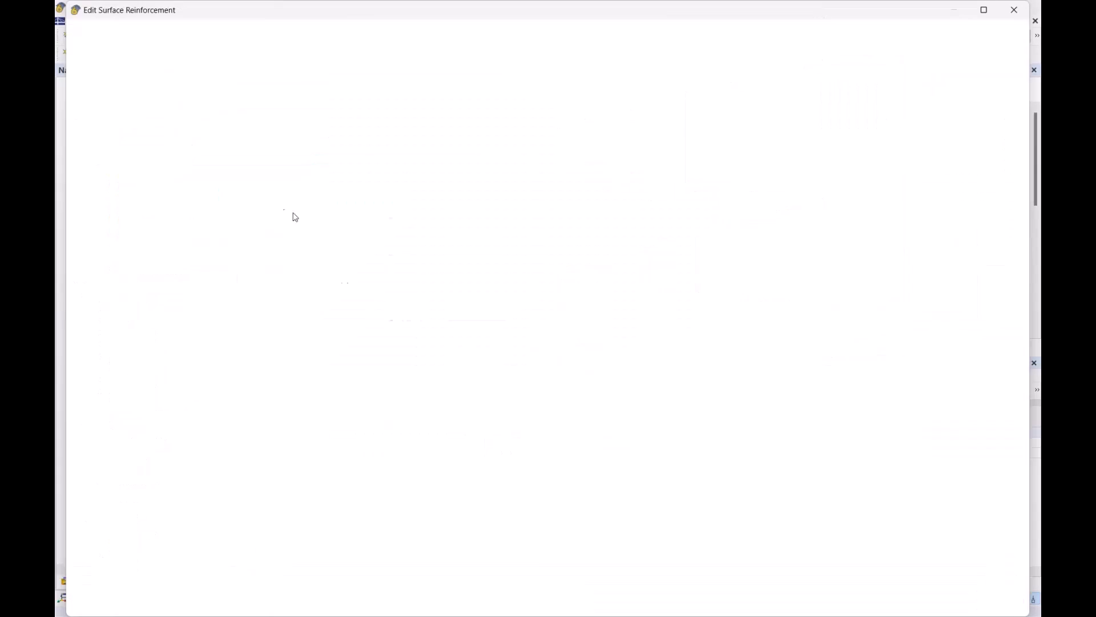
left_click(881, 603)
left_click(596, 379)
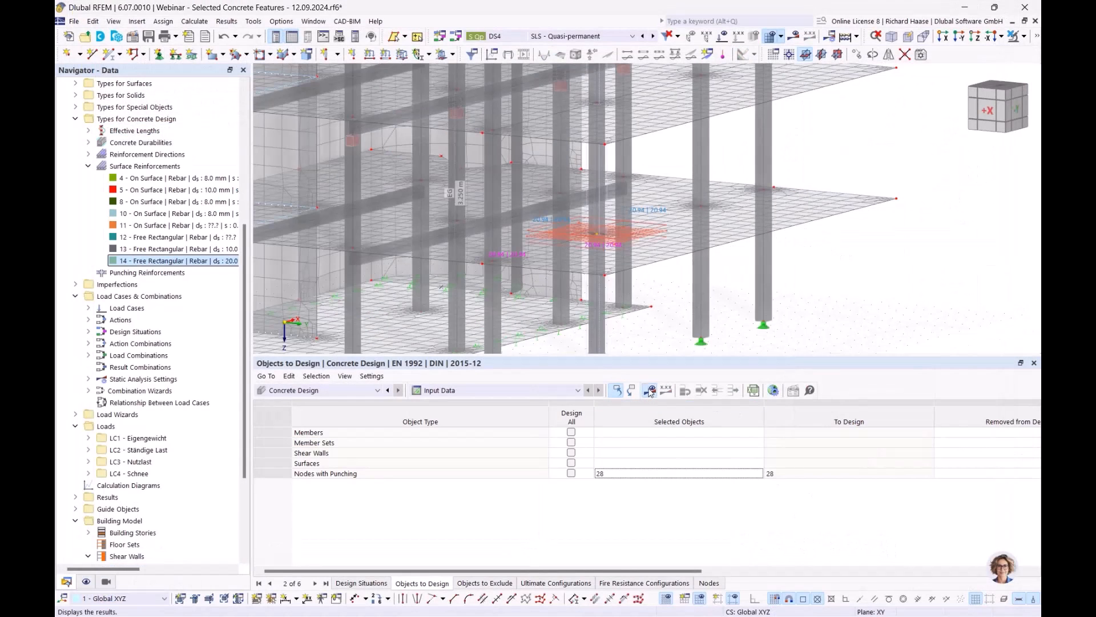
Step: Recalculate the concrete design and examine the required top longitudinal reinforcement around node 28 in directions 2 and 1
left_click(649, 391)
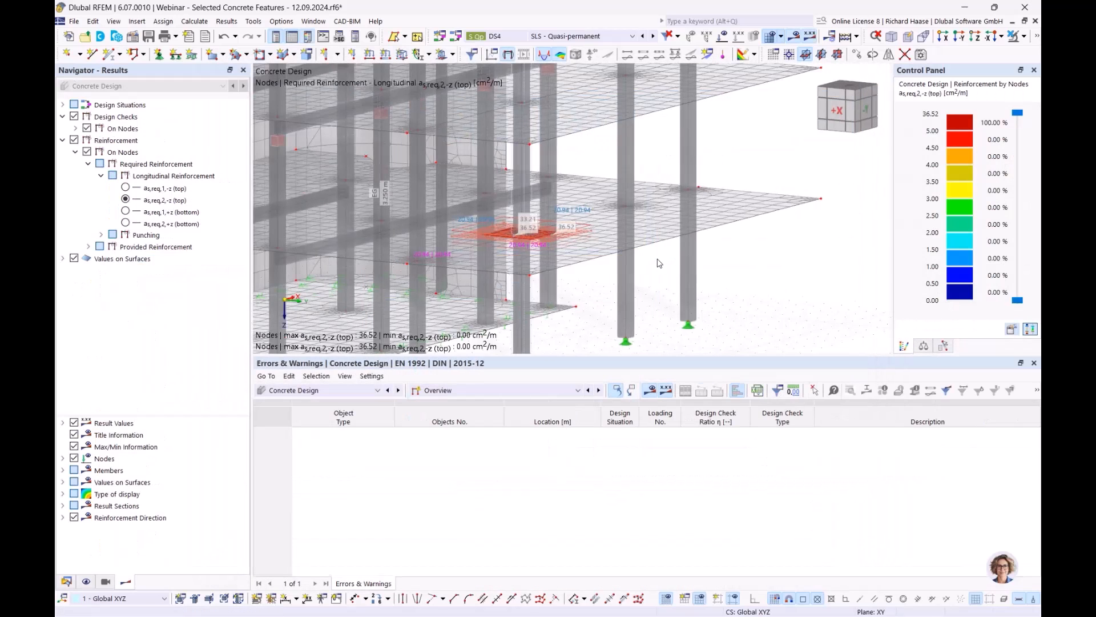
middle_click_drag(645, 270, 609, 319, "ctrl")
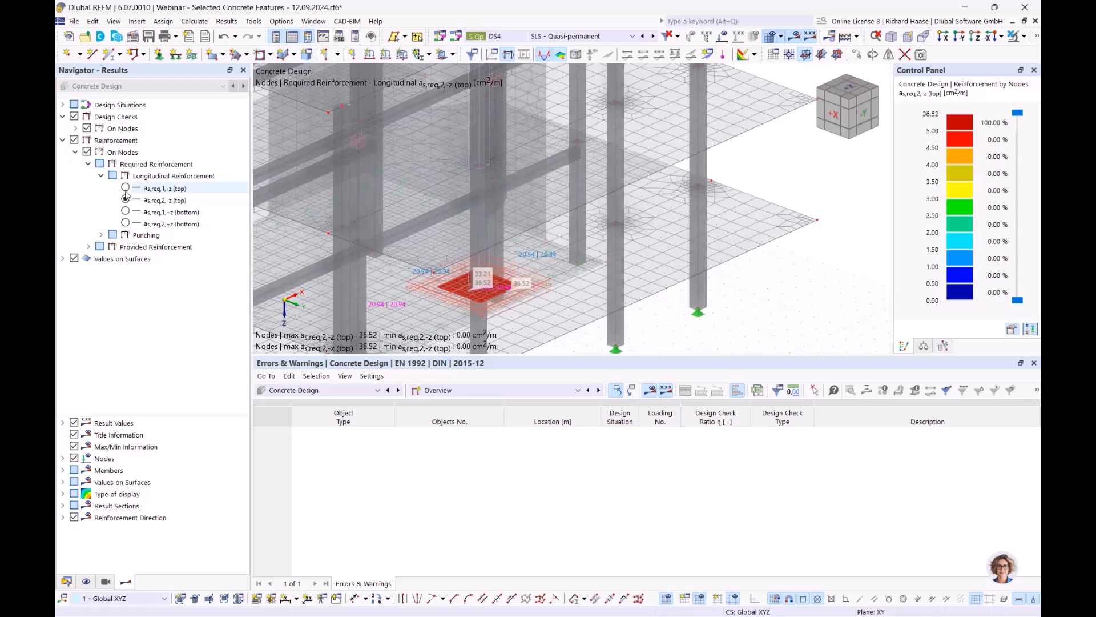
scroll(523, 317, "up", 3)
middle_click_drag(517, 301, 533, 277)
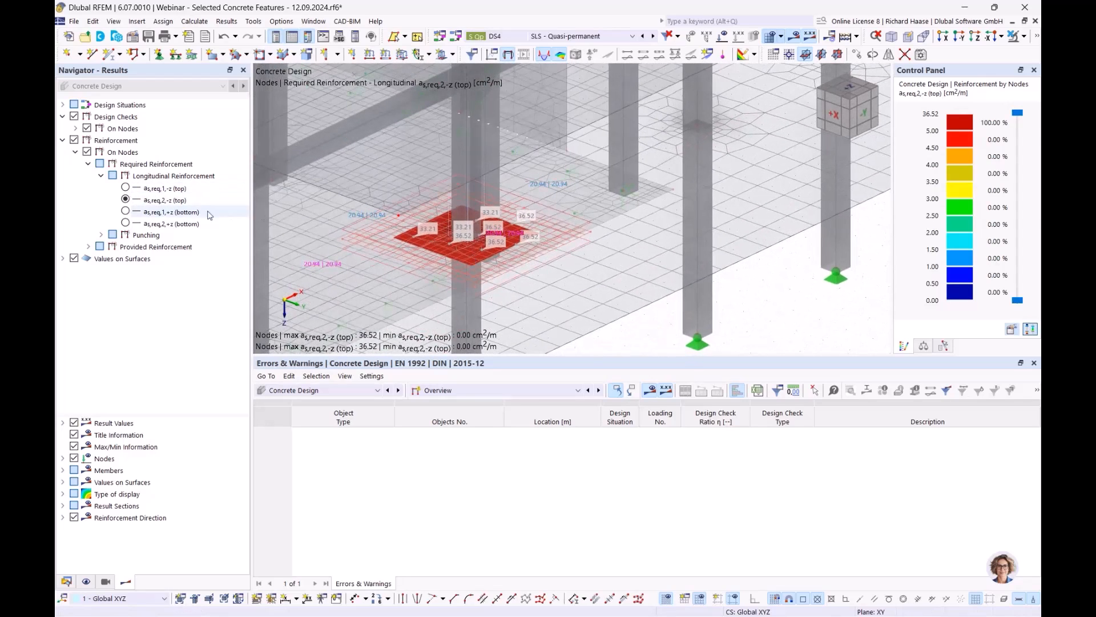
left_click(126, 188)
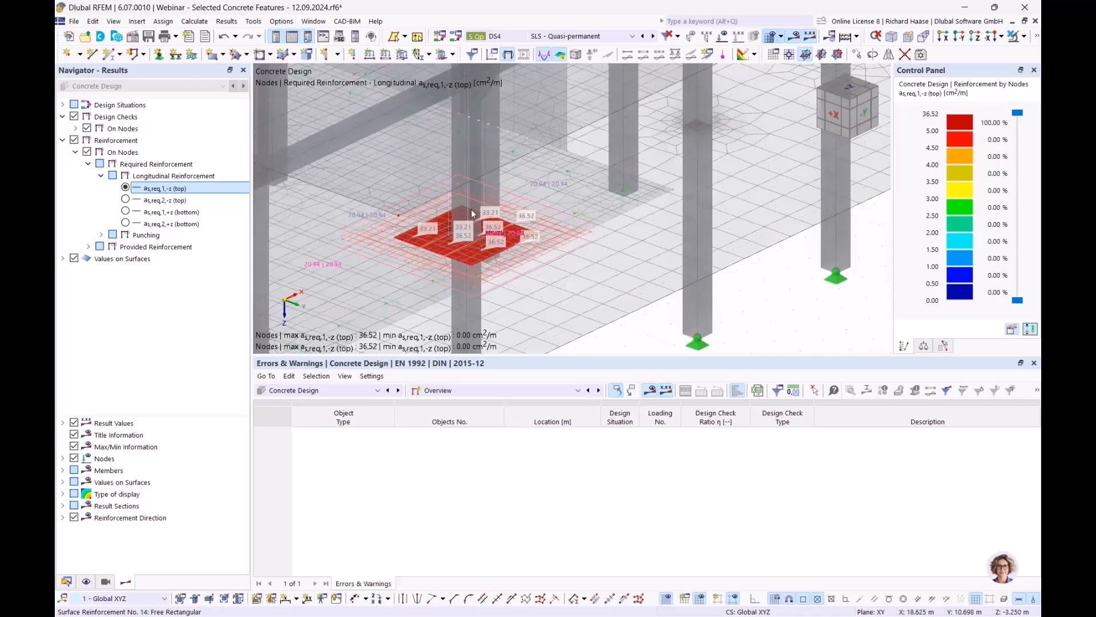
mouse_move(492, 194)
mouse_move(543, 228)
Step: Display the required punching reinforcement Asw,req on nodes and check the design ratio for punching shear resistance according to 6.4.3
left_click(102, 235)
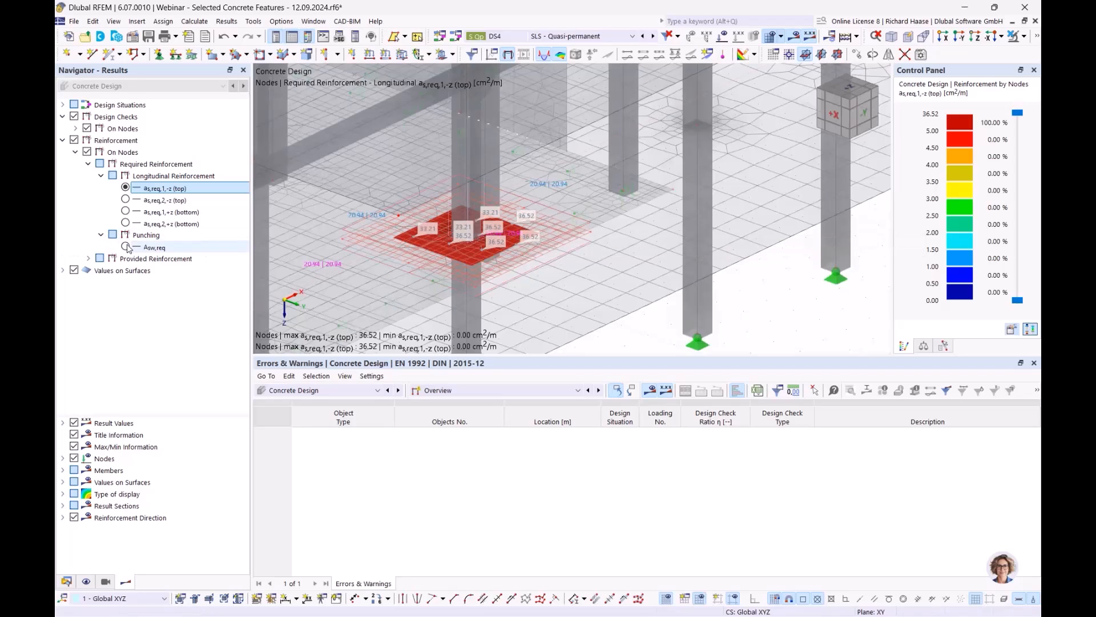
left_click(126, 247)
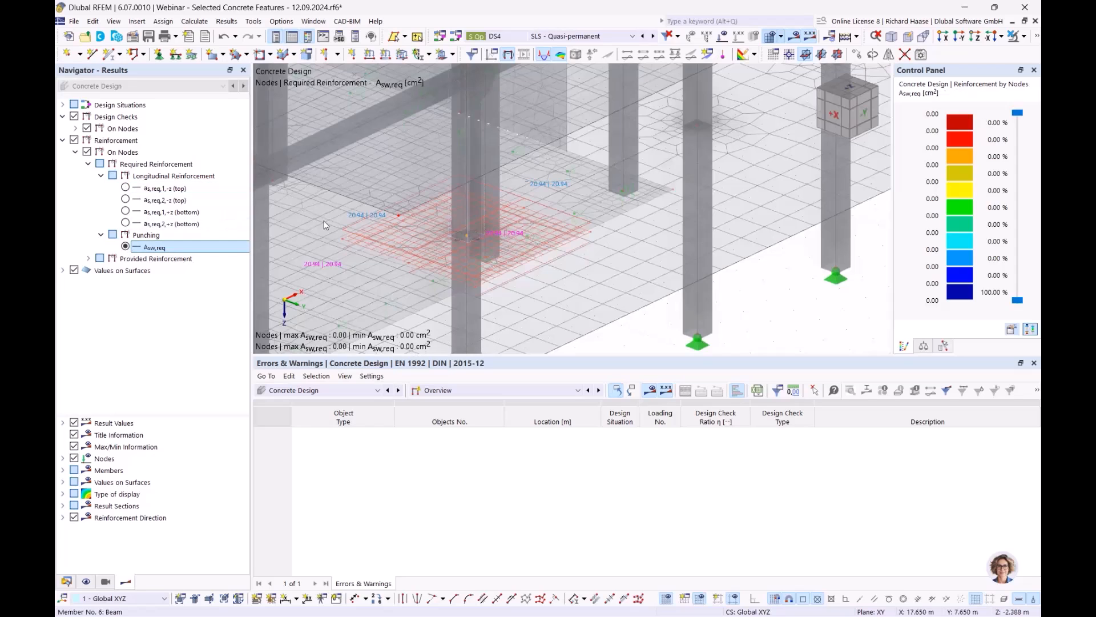
scroll(343, 229, "down", 5)
middle_click_drag(361, 232, 559, 245)
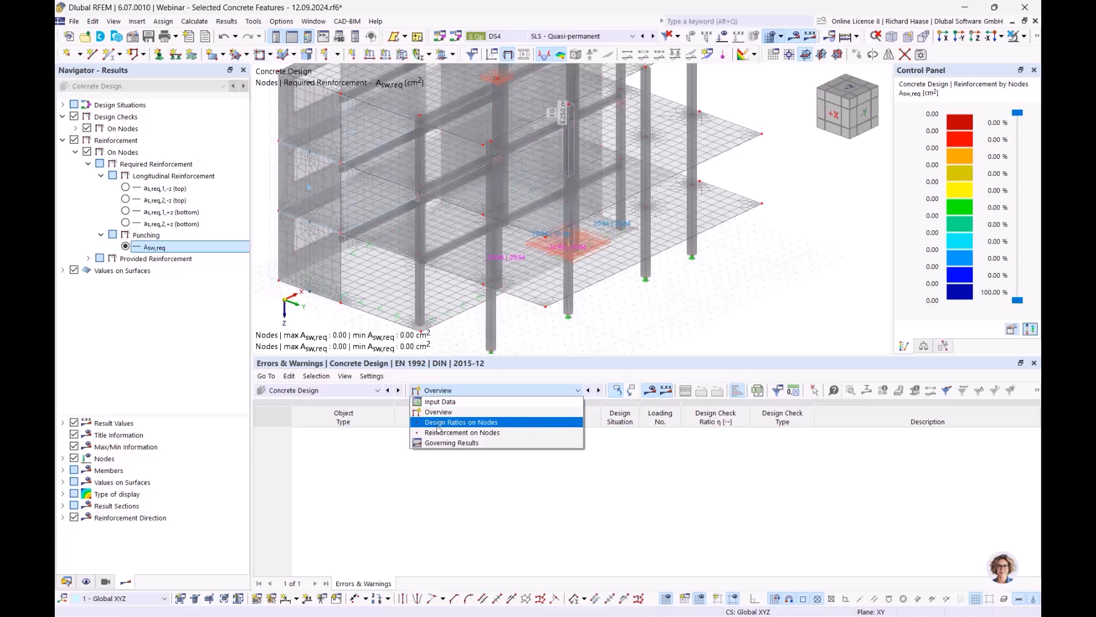
left_click(438, 427)
left_click(781, 443)
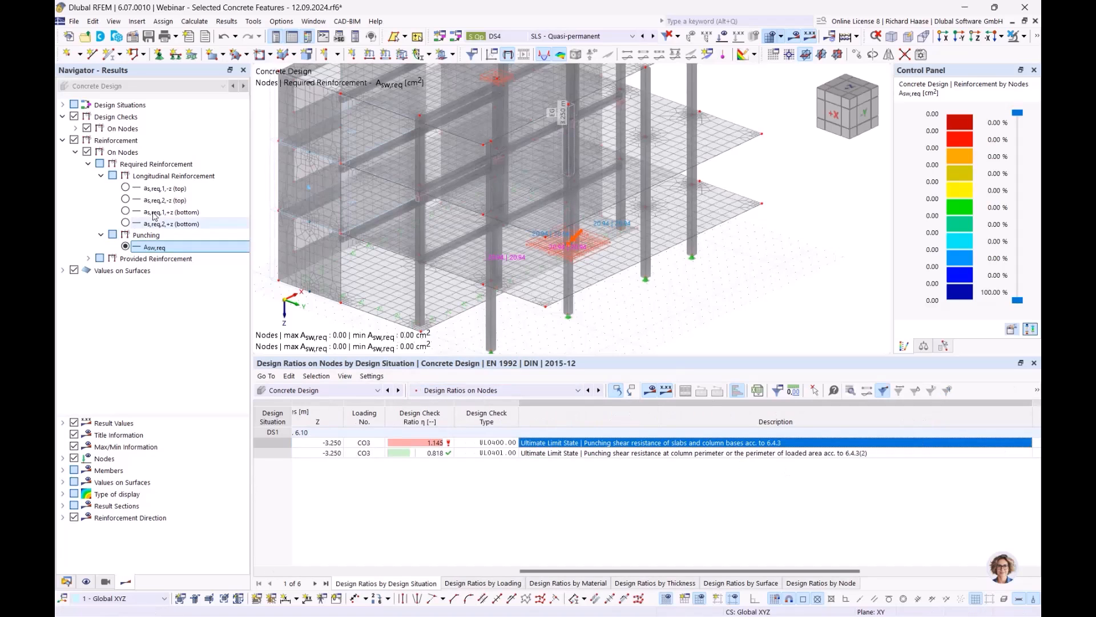
Step: Display the required longitudinal reinforcement on nodes for the top and bottom sides in both directions, one after another
left_click(125, 189)
left_click(125, 200)
left_click(125, 211)
left_click(125, 224)
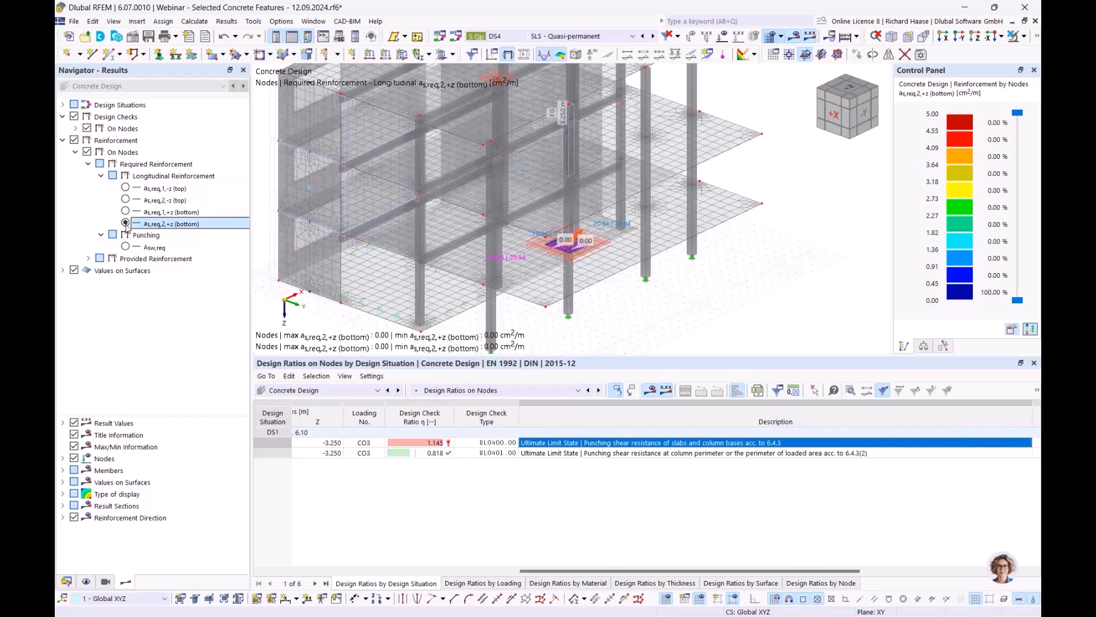
Step: Change the concrete material 1 to C30/37 from the material library and accept the deletion of the existing results
left_click(67, 582)
scroll(127, 131, "up", 5)
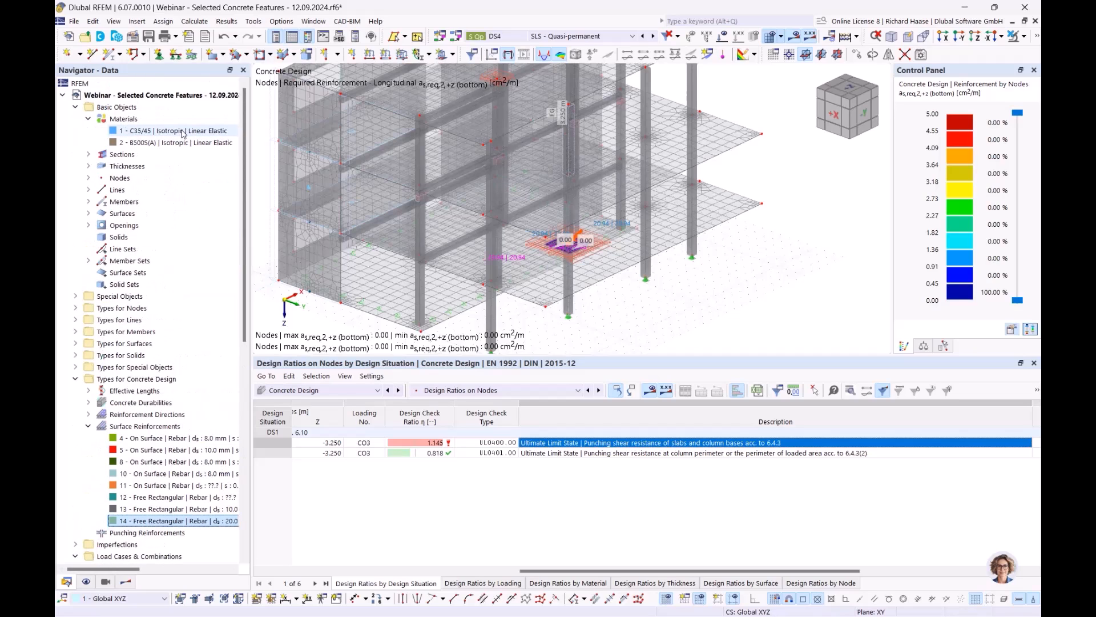
left_click(173, 130)
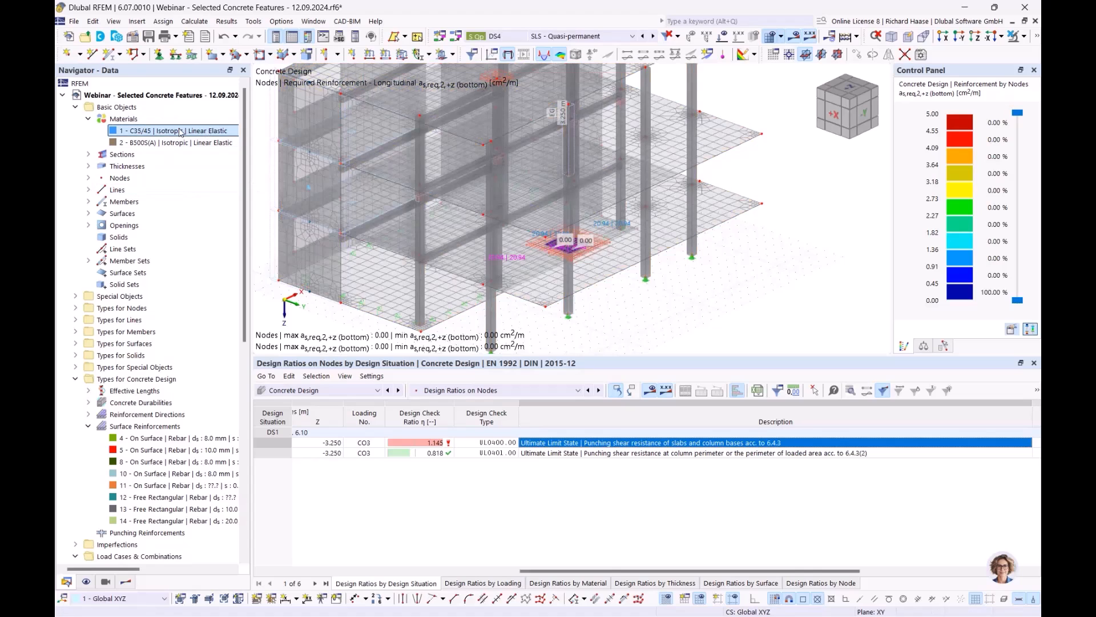
double_click(181, 131)
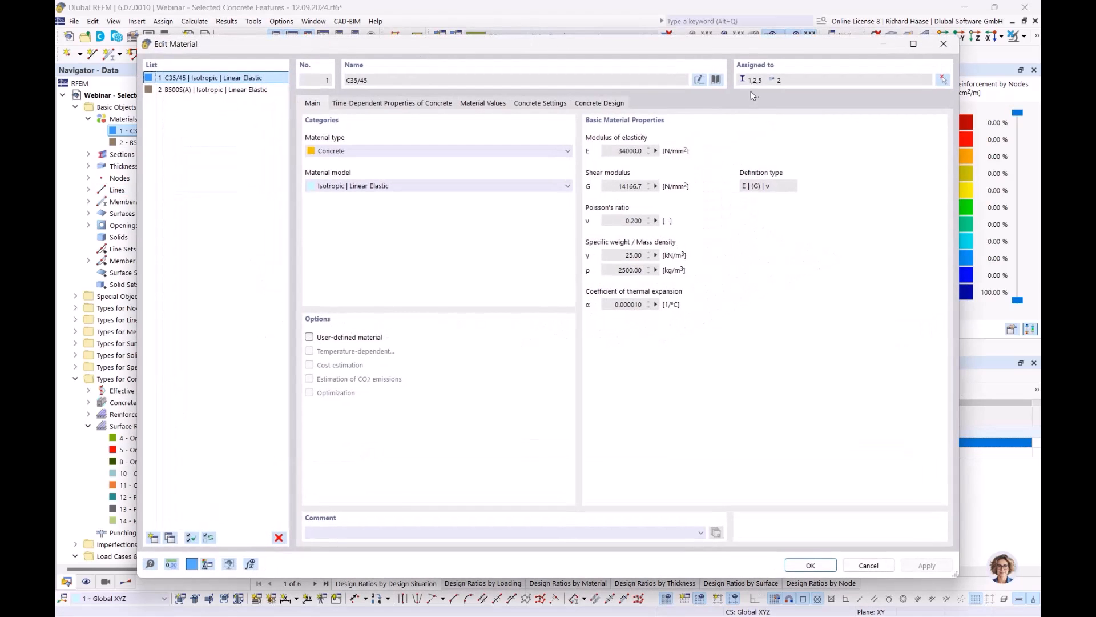
left_click(716, 80)
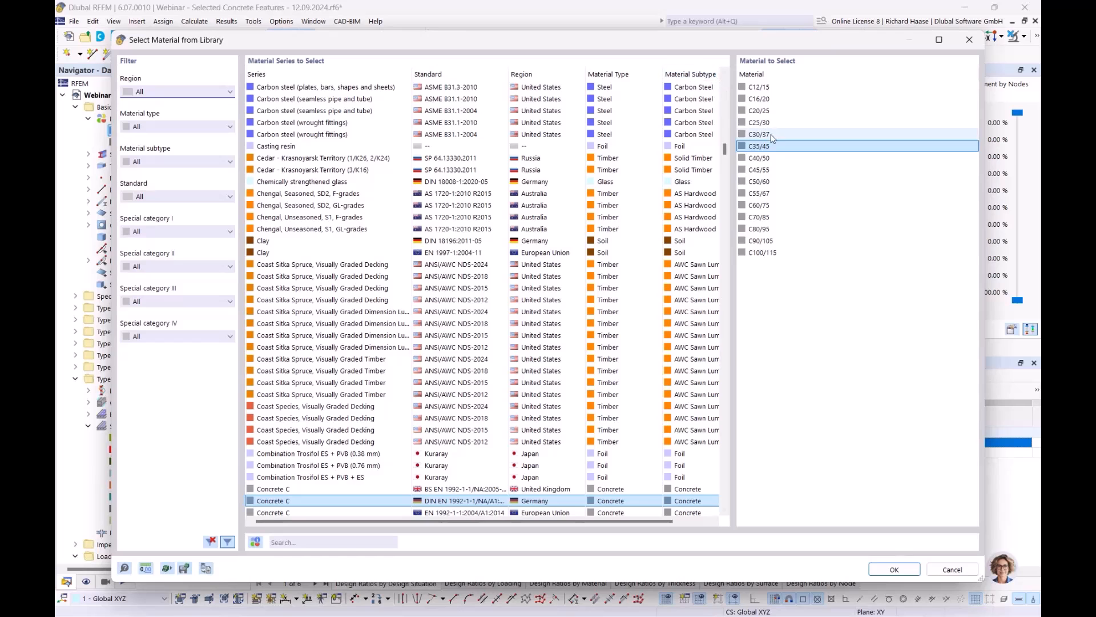
left_click(770, 135)
left_click(887, 569)
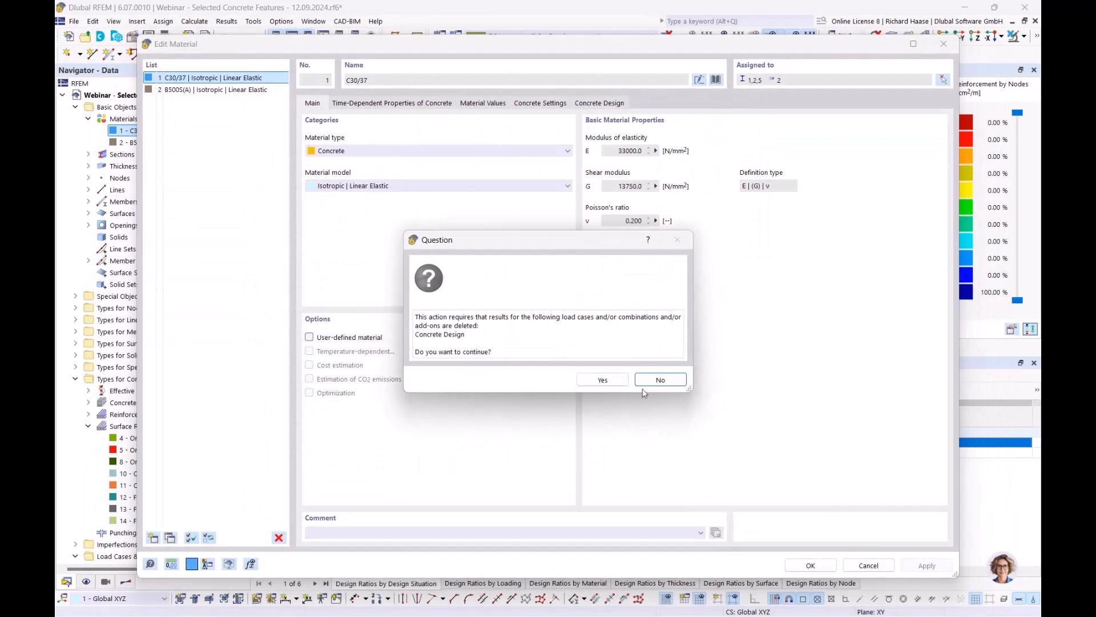
left_click(600, 379)
left_click(791, 568)
left_click(595, 368)
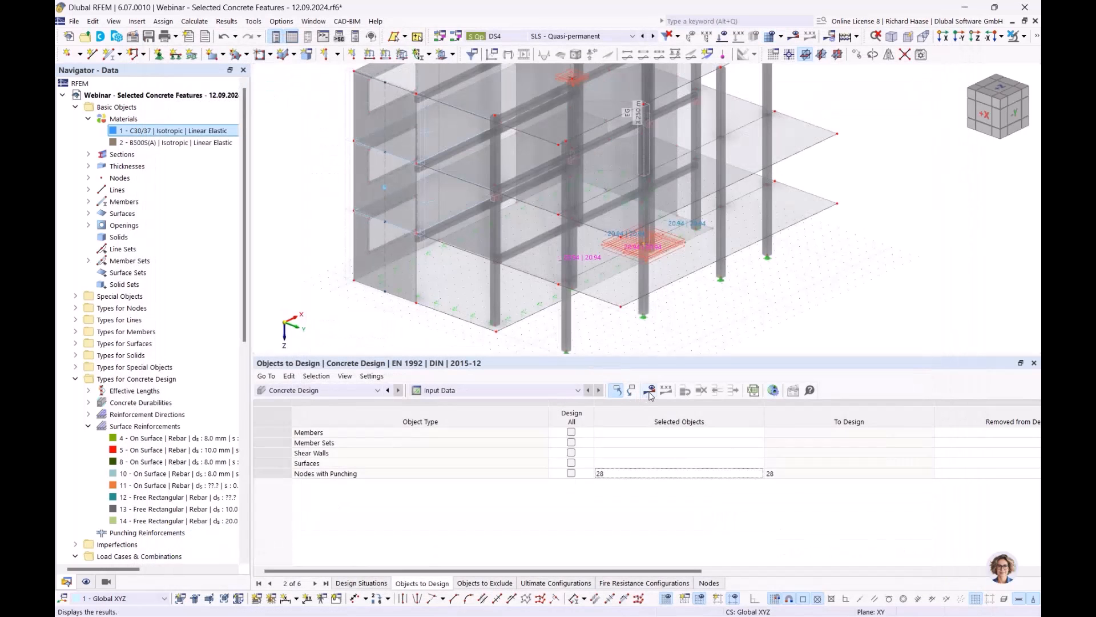
Step: Recalculate the concrete design, display the required punching reinforcement Asw,req around node 28, and return to the model data
left_click(650, 392)
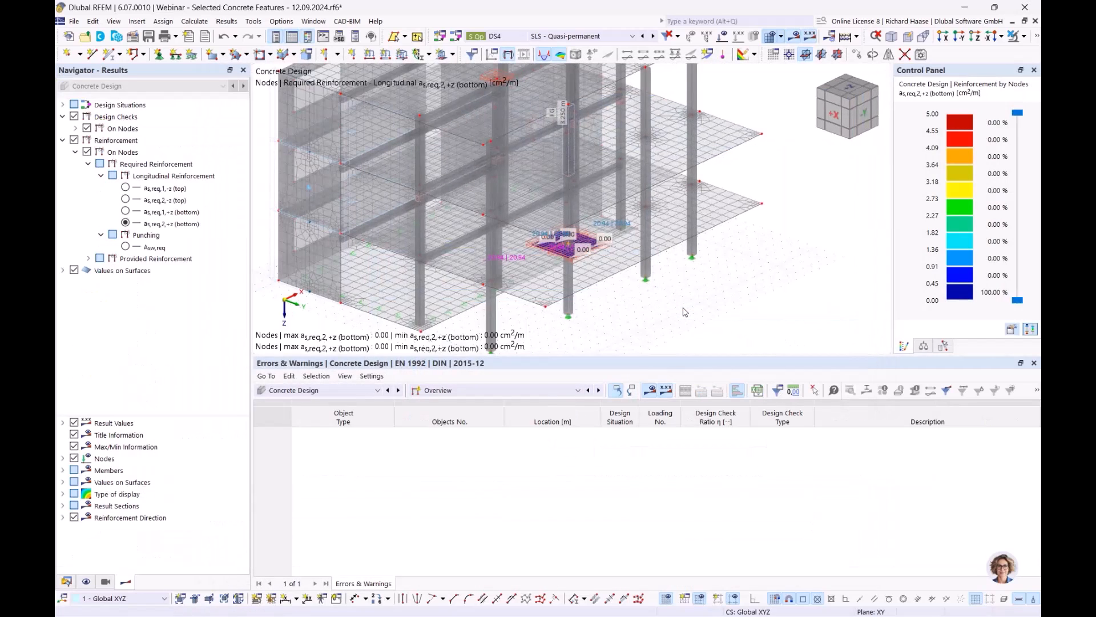
left_click(125, 247)
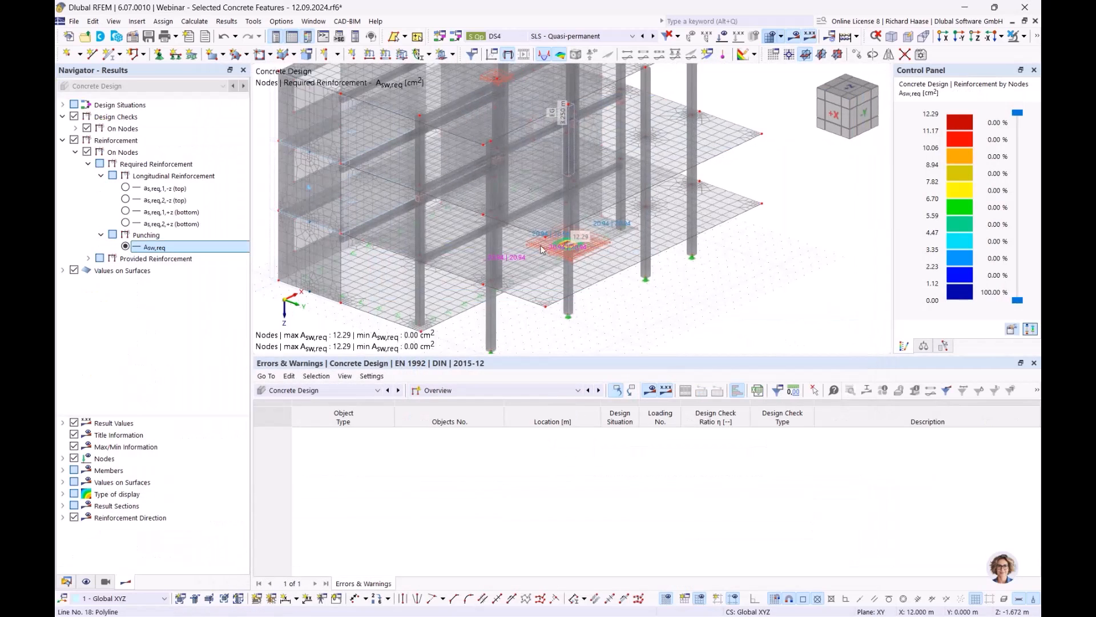
left_click(67, 581)
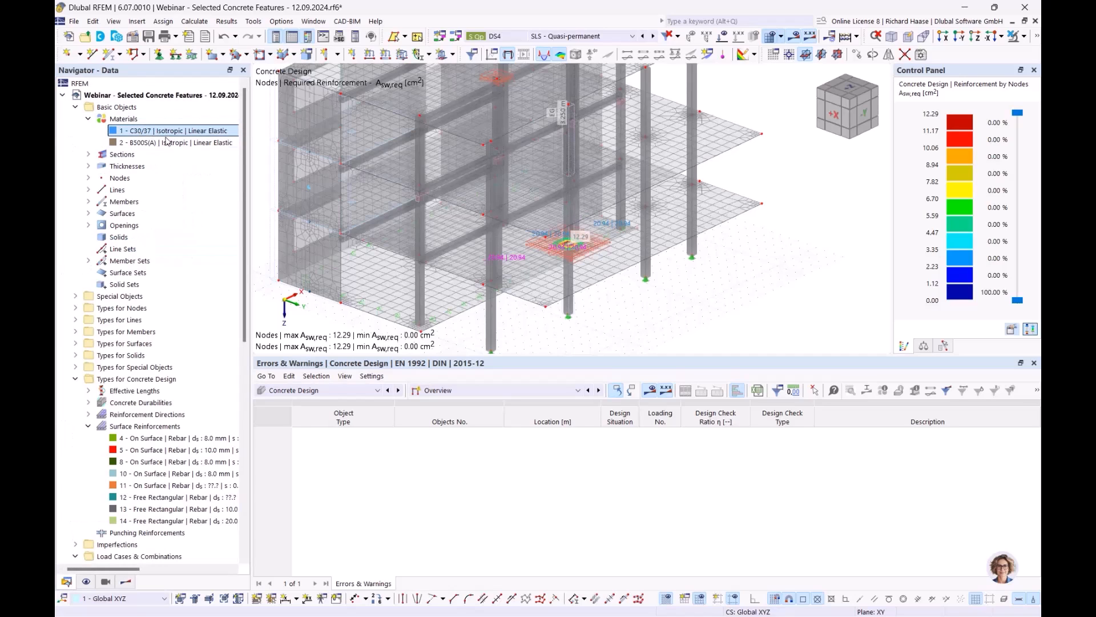
scroll(543, 220, "up", 4)
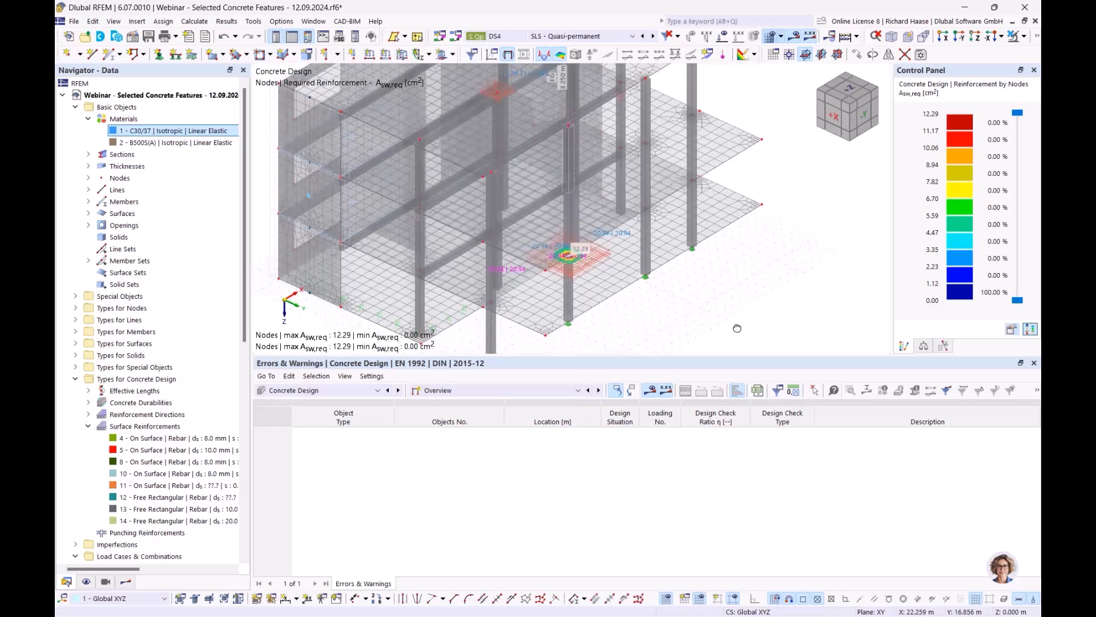
Step: Examine the required punching reinforcement around node 28 up close and list the design ratios on nodes
scroll(714, 285, "up", 5)
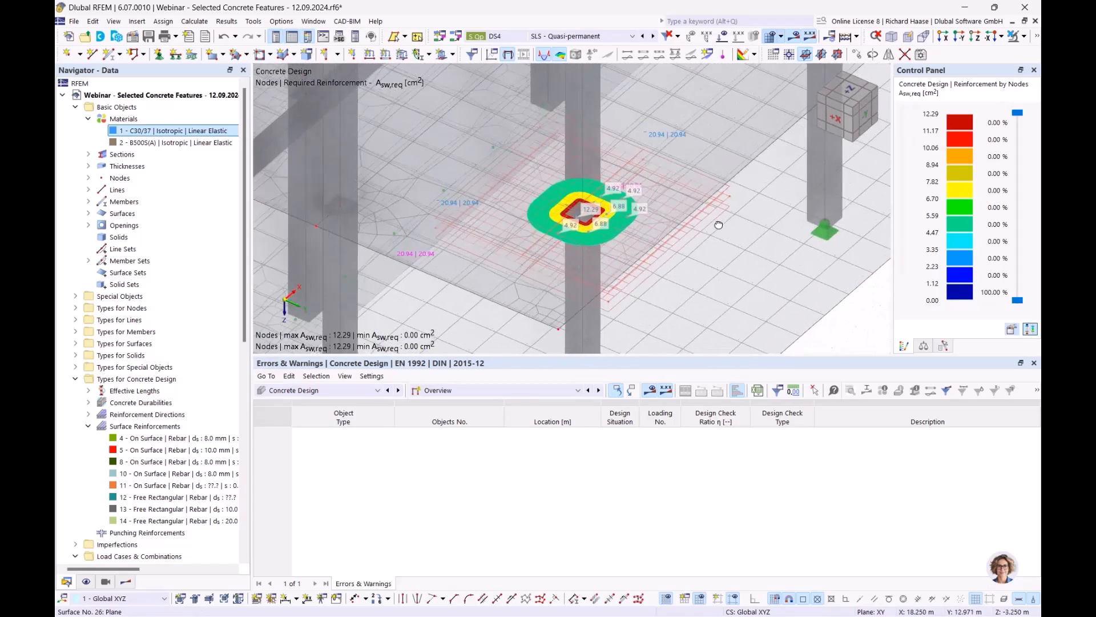
middle_click_drag(645, 227, 646, 214)
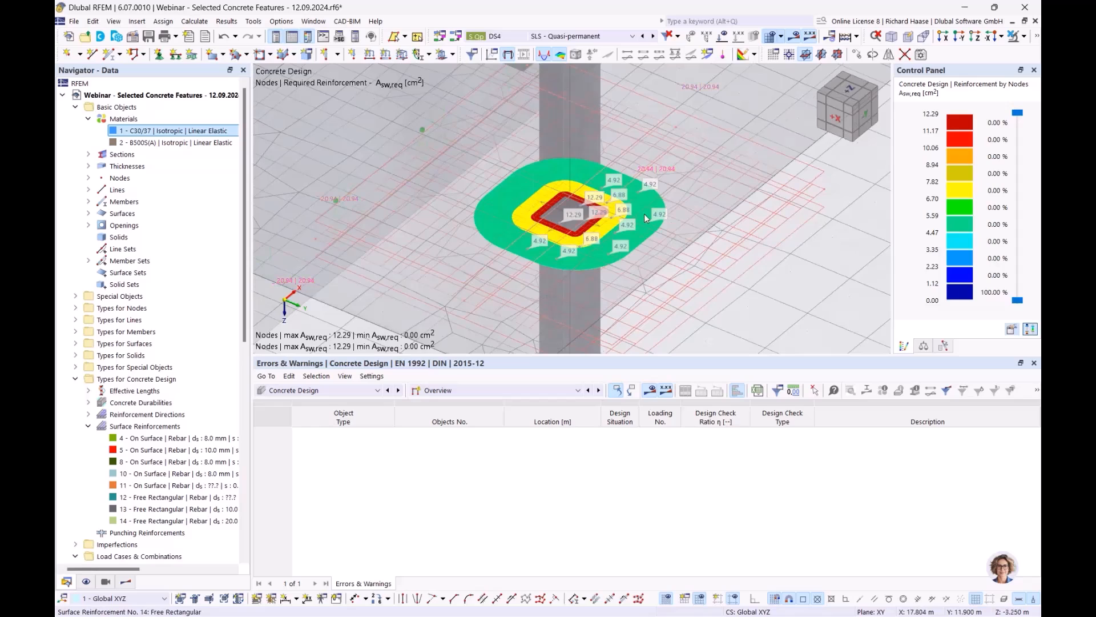
left_click(126, 581)
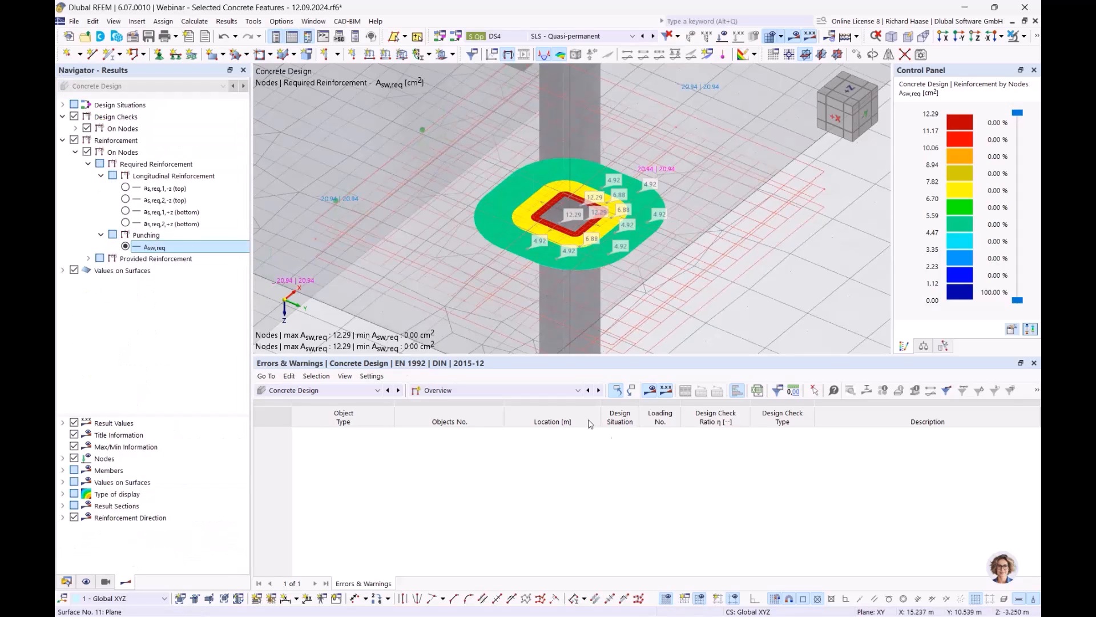
left_click(478, 390)
left_click(463, 412)
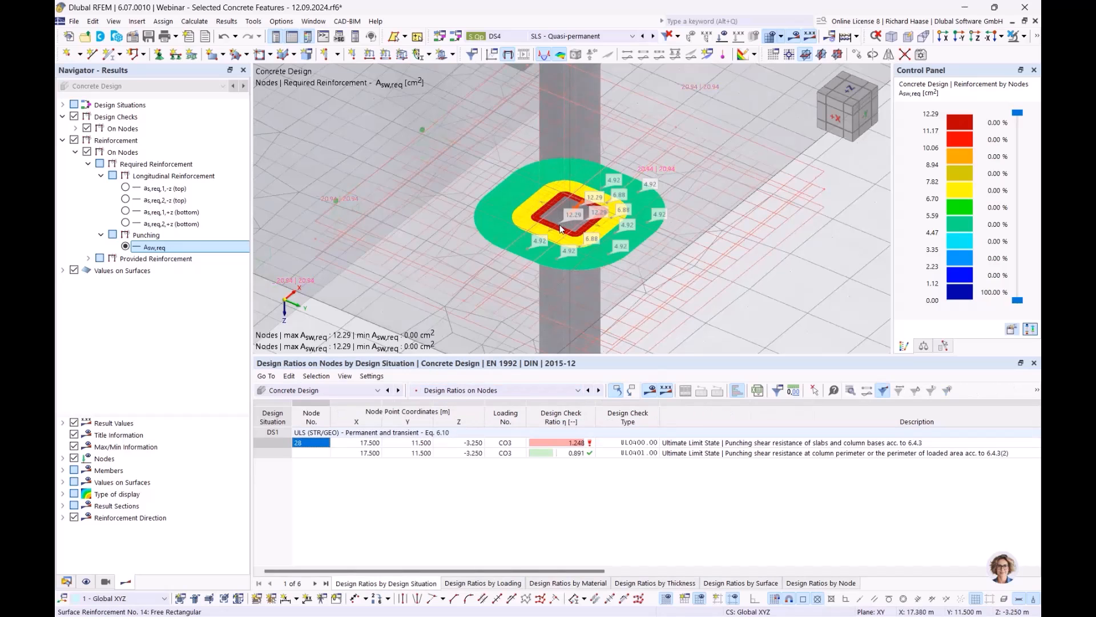
scroll(557, 228, "up", 2)
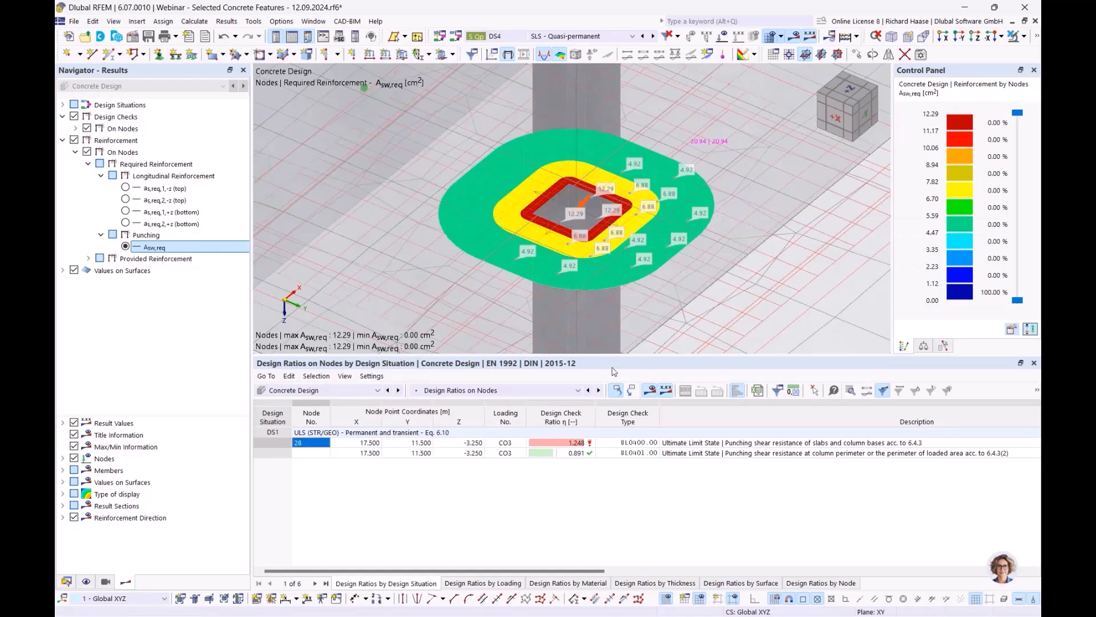
Step: Create a new vertical punching reinforcement for node 28 with Uniform placement
double_click(579, 214)
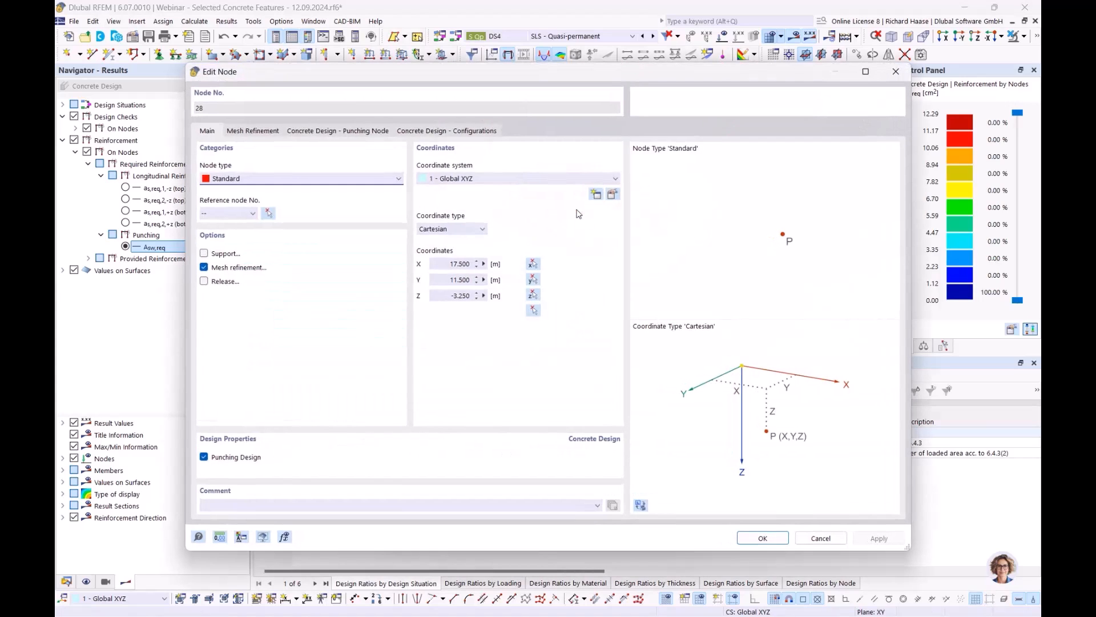
left_click(343, 133)
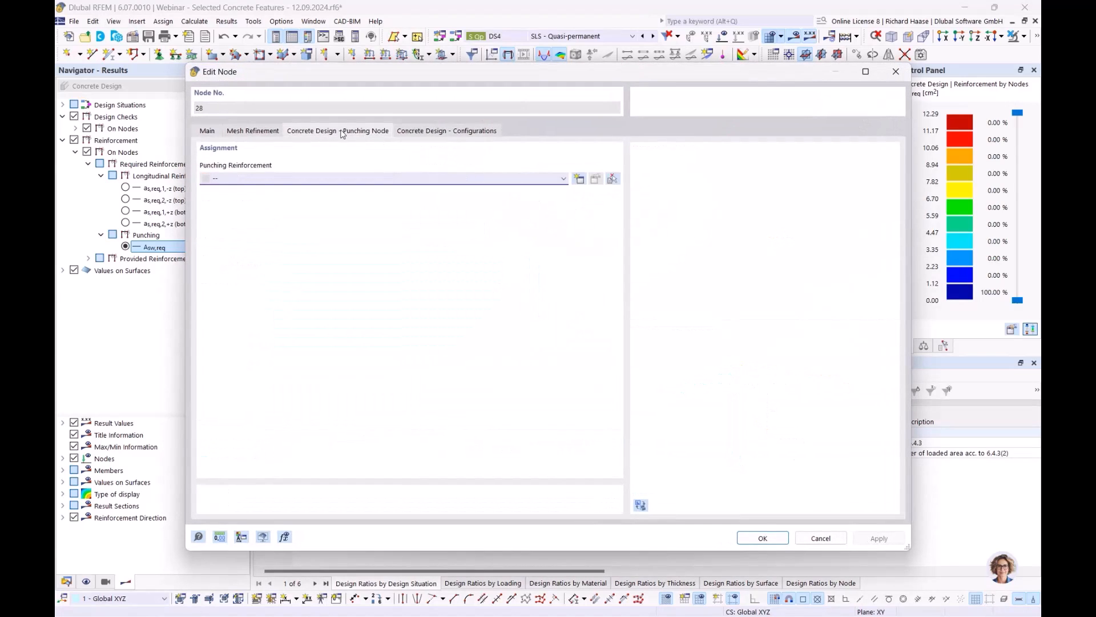
left_click(578, 179)
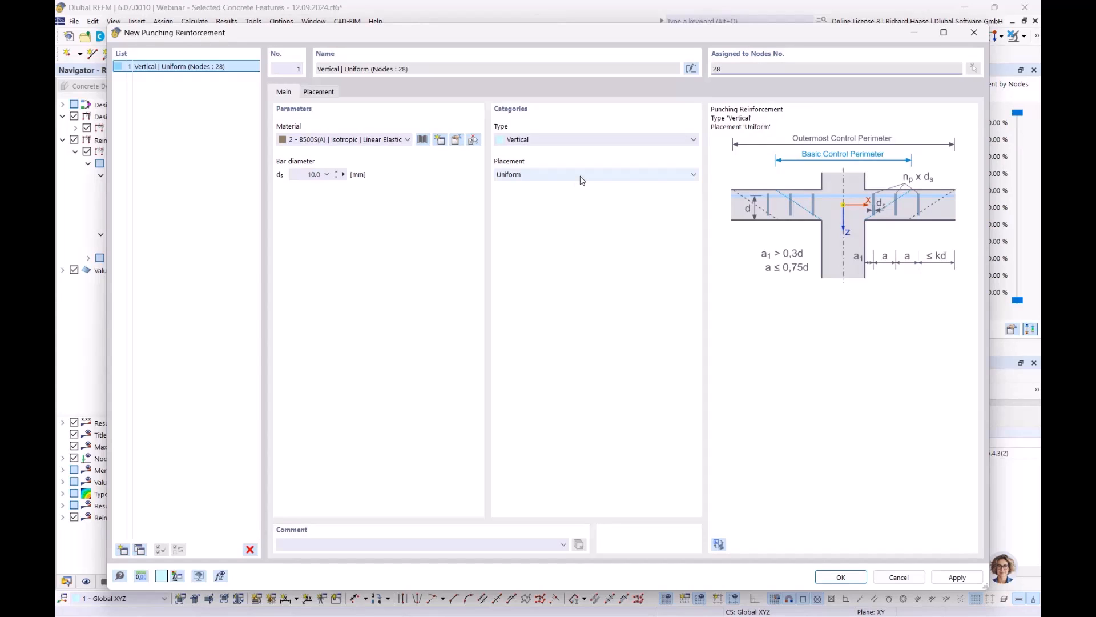
left_click(581, 180)
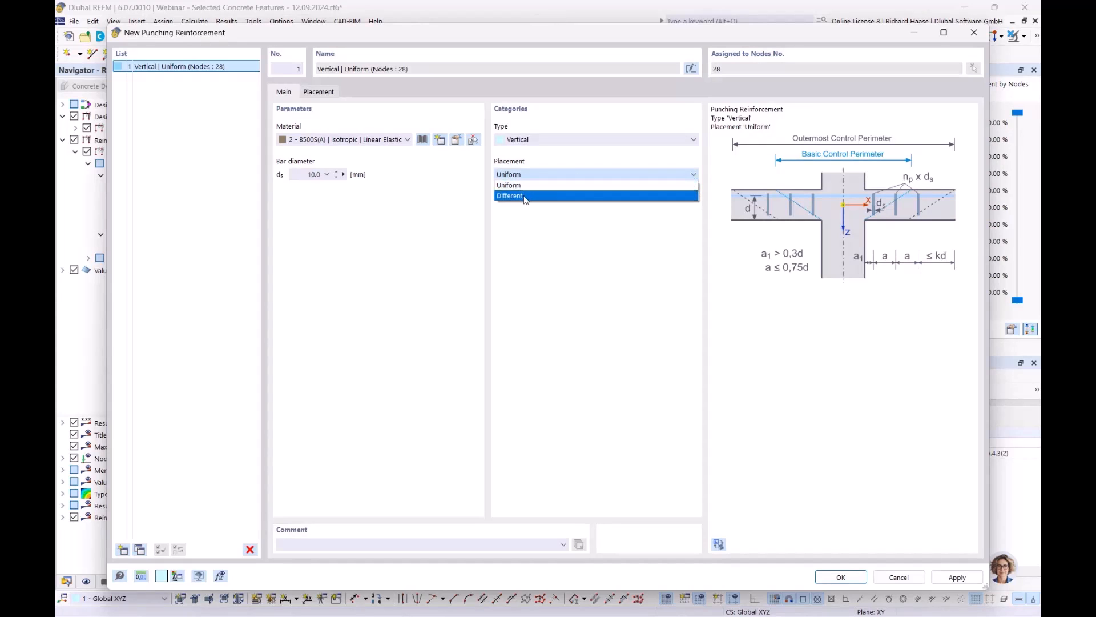
left_click(551, 186)
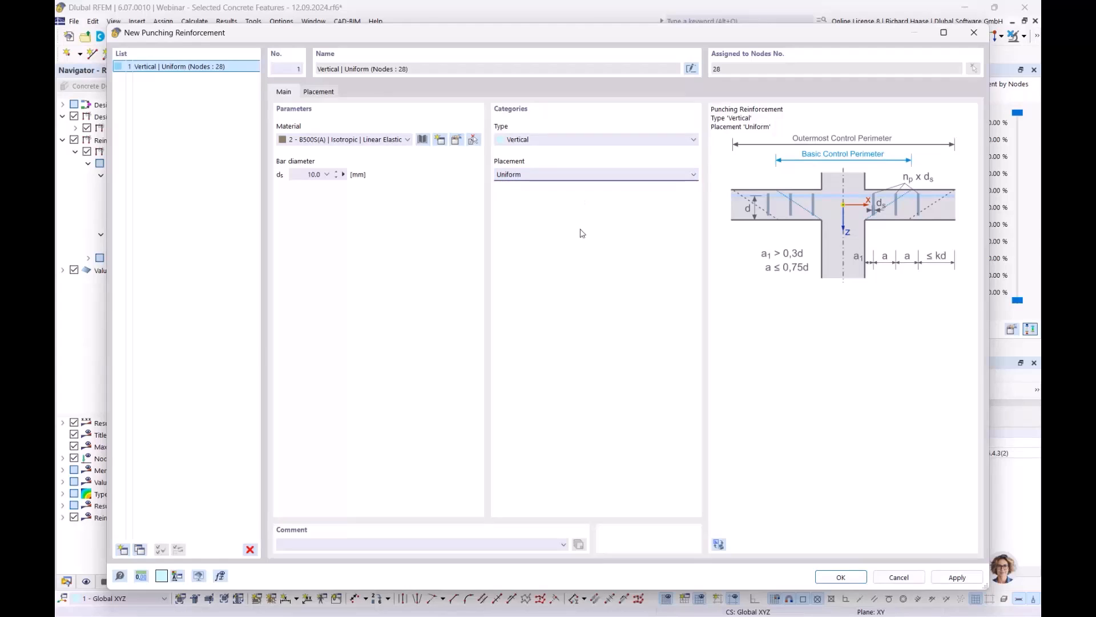
Step: Review the perimeter and leg parameters of the uniform placement and the available placement options
left_click(318, 93)
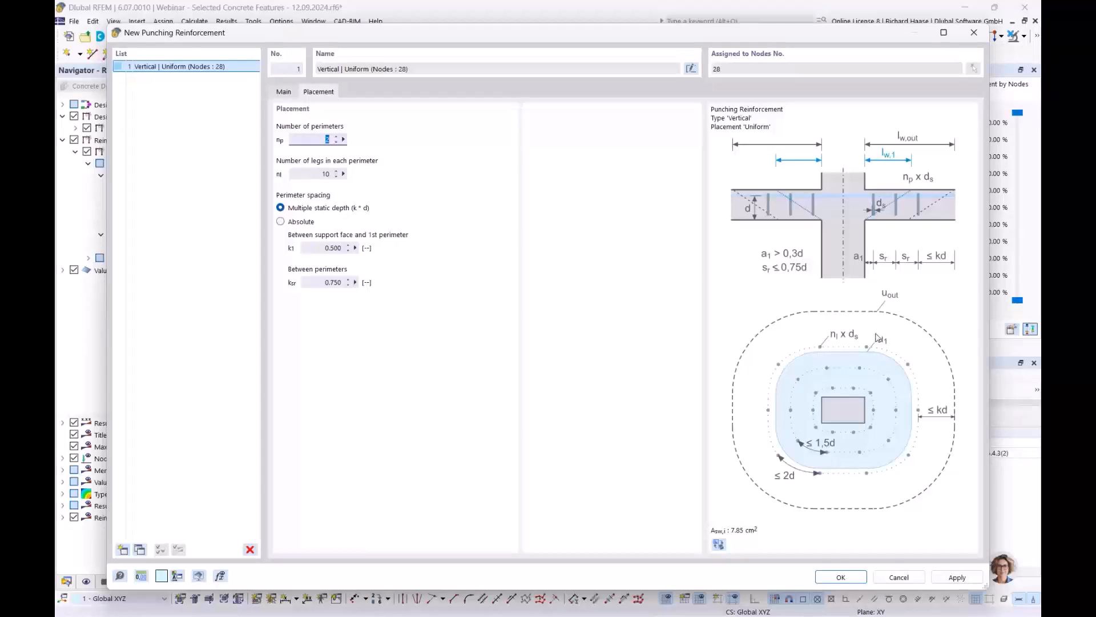
left_click(286, 92)
left_click(548, 176)
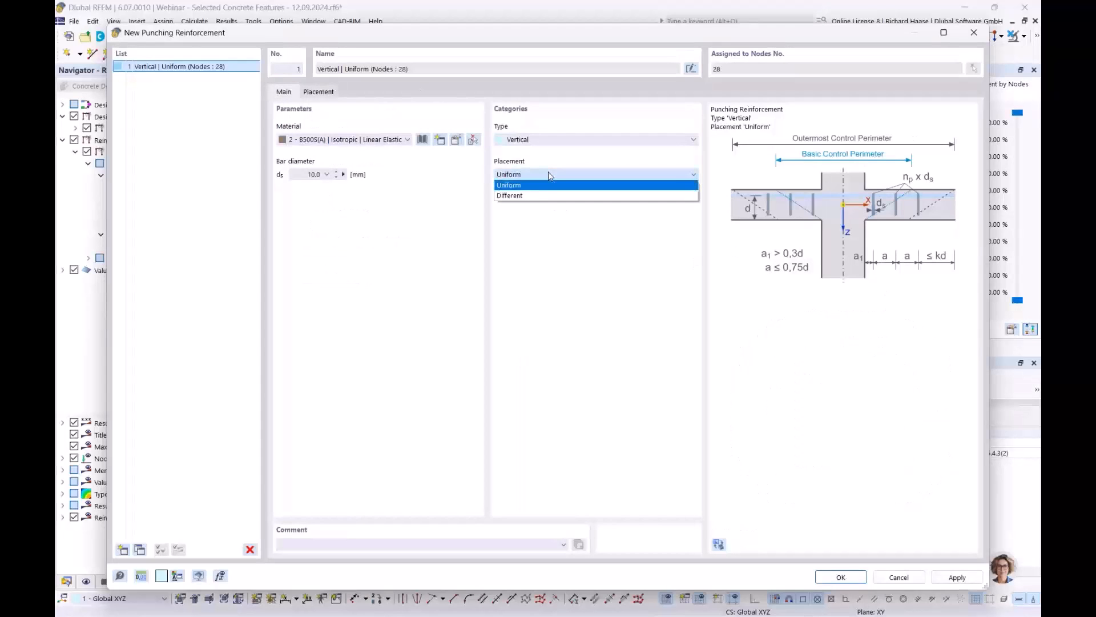
left_click(548, 175)
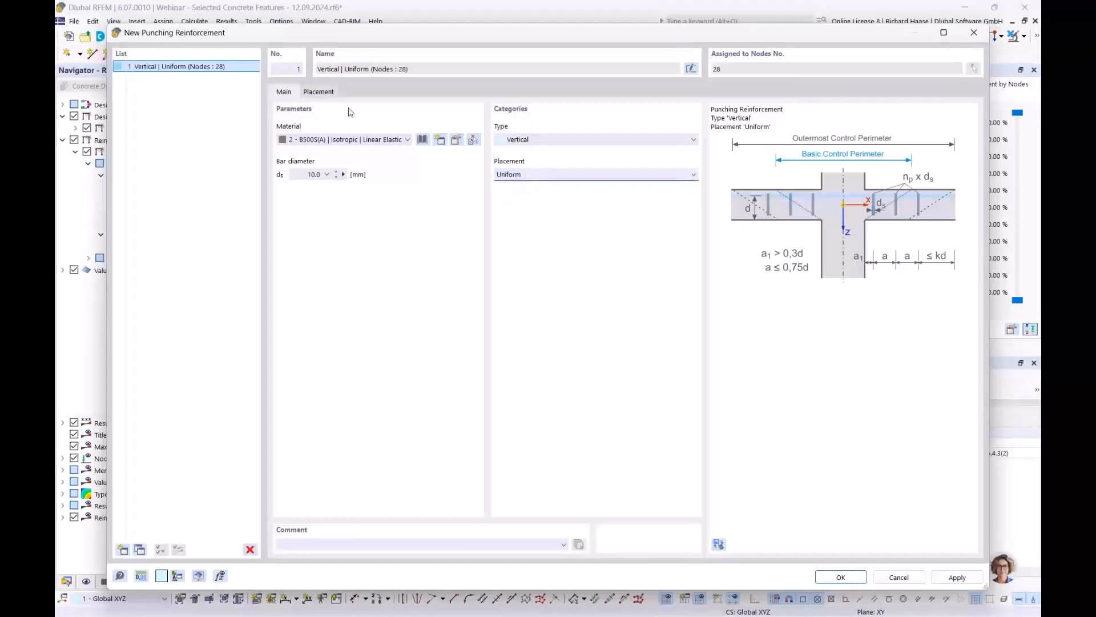
left_click(326, 94)
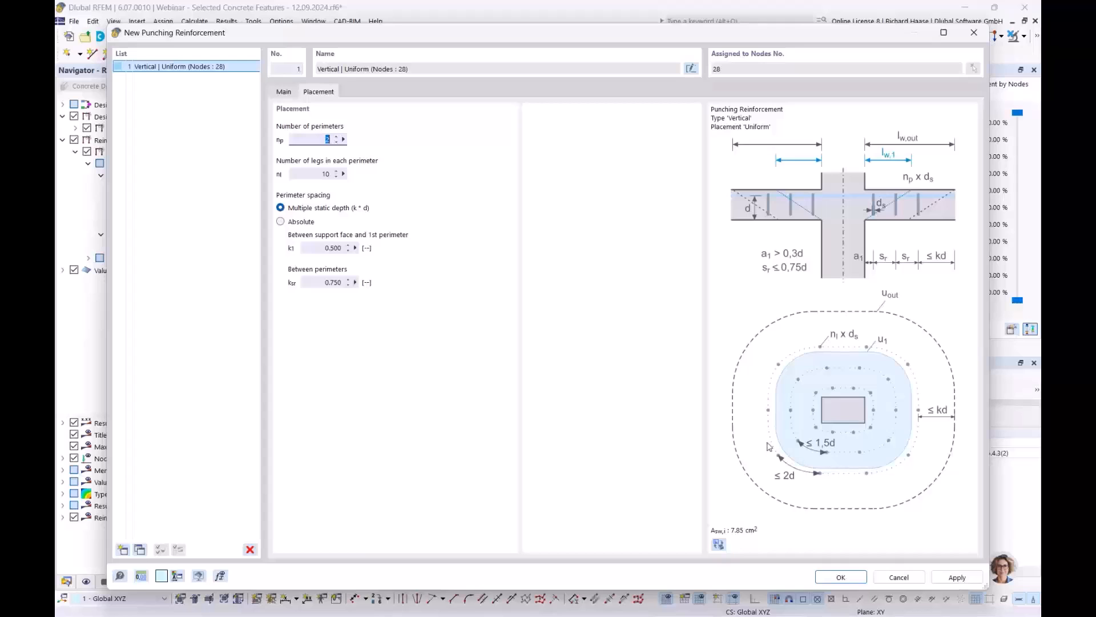
Step: Try the Different placement to view its perimeter table, and set the placement back to Uniform
left_click(283, 92)
left_click(508, 175)
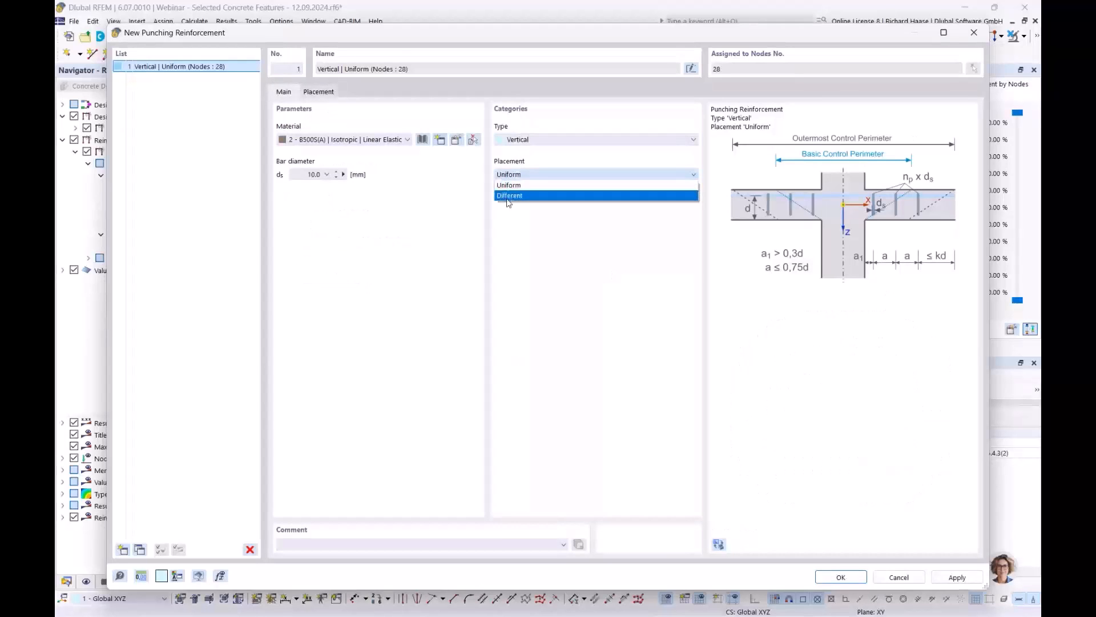
left_click(545, 196)
left_click(319, 92)
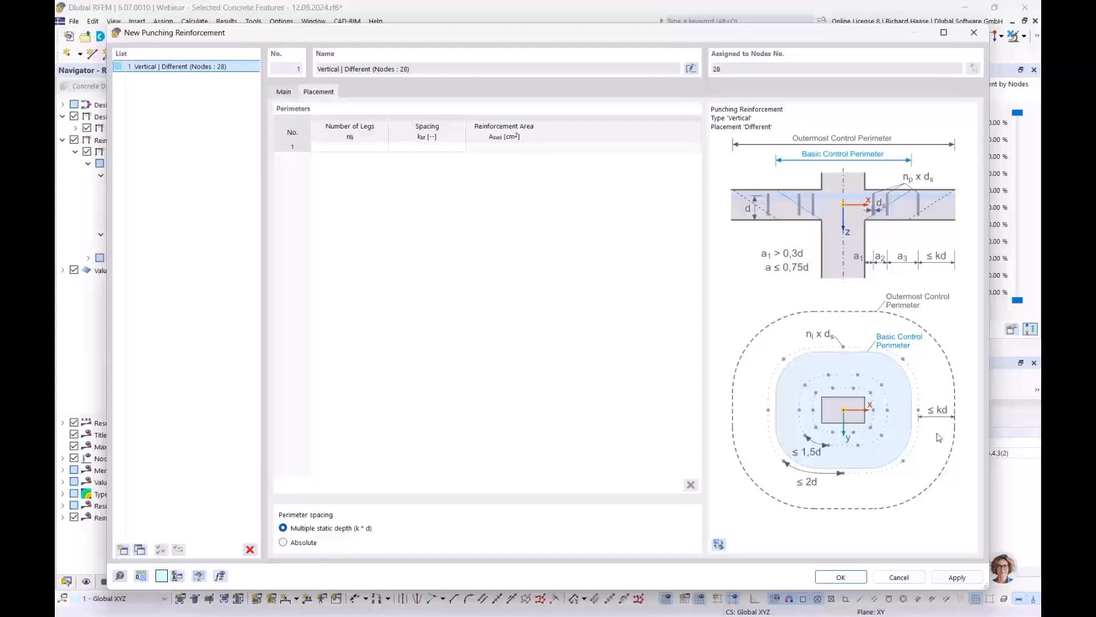
left_click(288, 93)
left_click(520, 174)
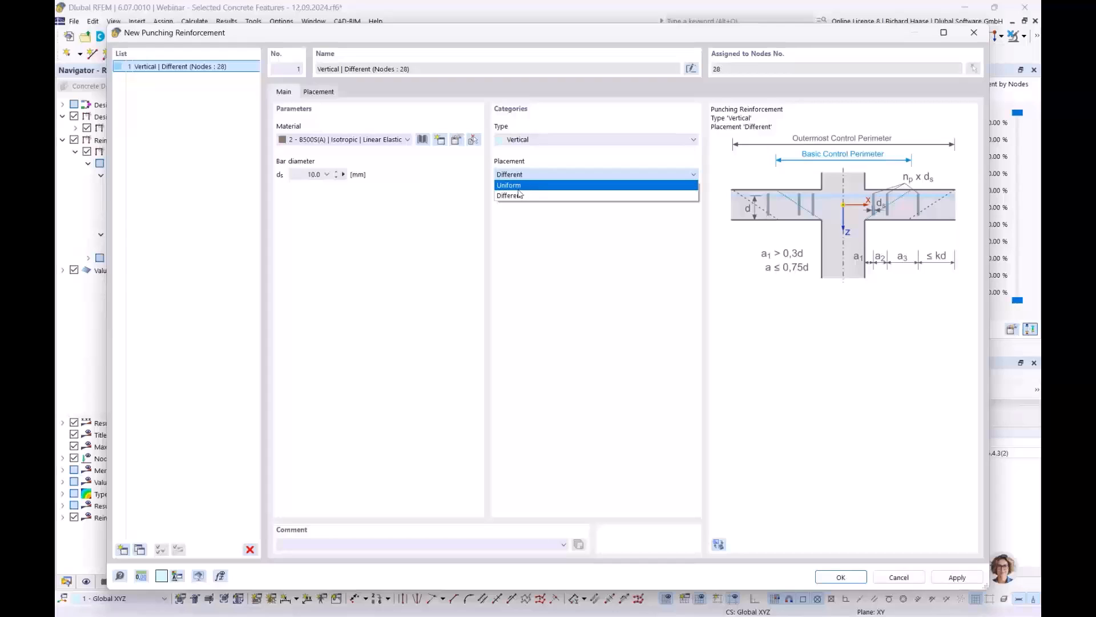
left_click(523, 186)
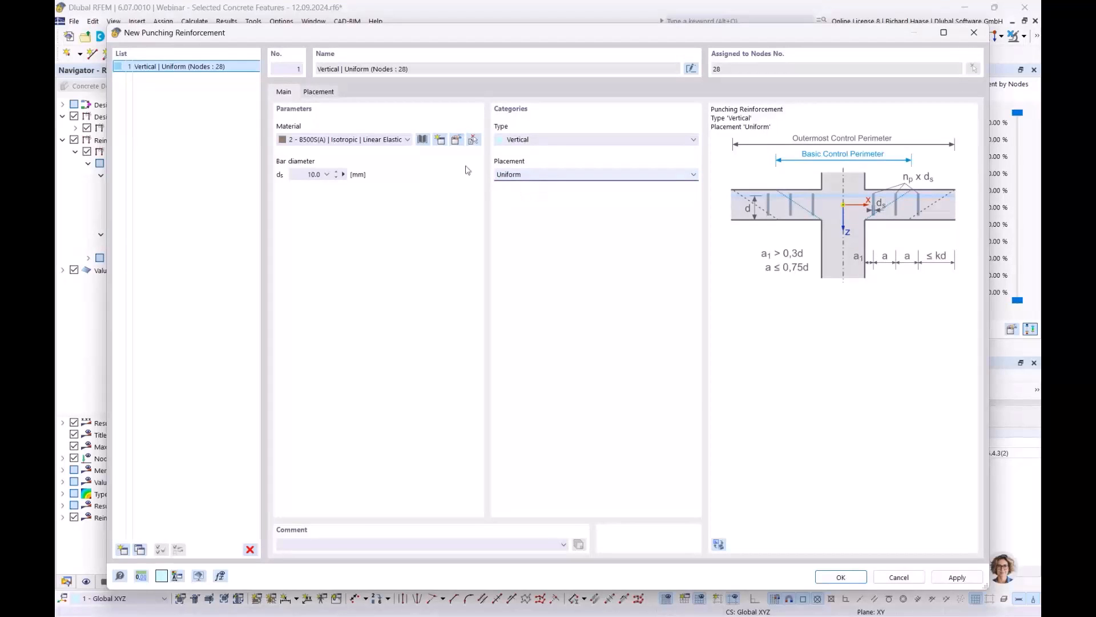
Step: Set the punching reinforcement to 4 perimeters with 16 legs in each and accept it for node 28
left_click(323, 95)
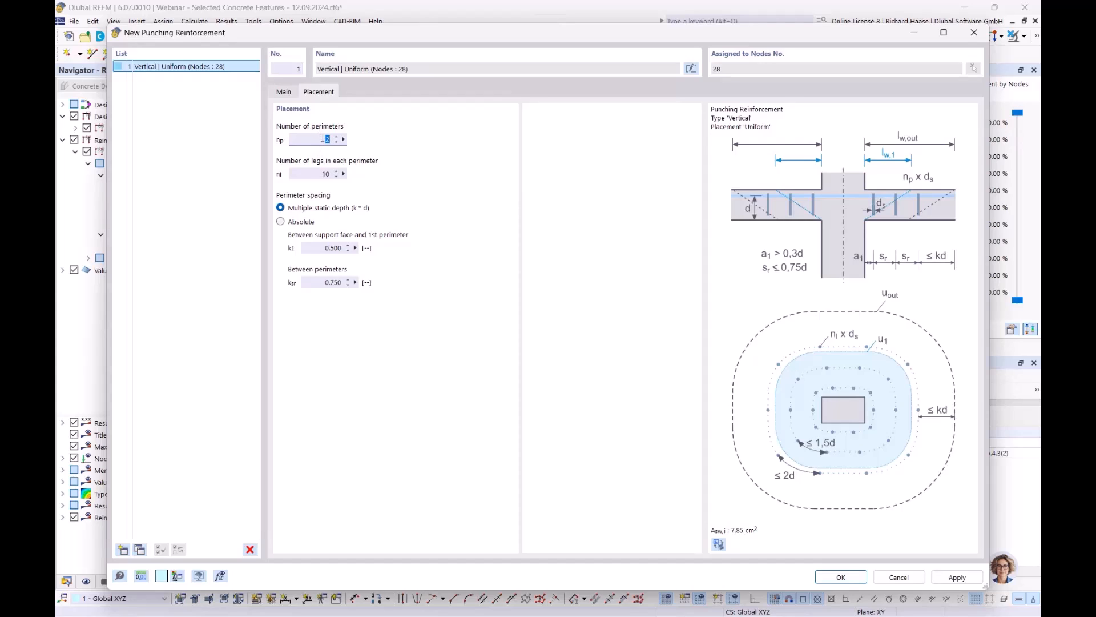
left_click(313, 173)
left_click(479, 208)
left_click(841, 577)
left_click(606, 379)
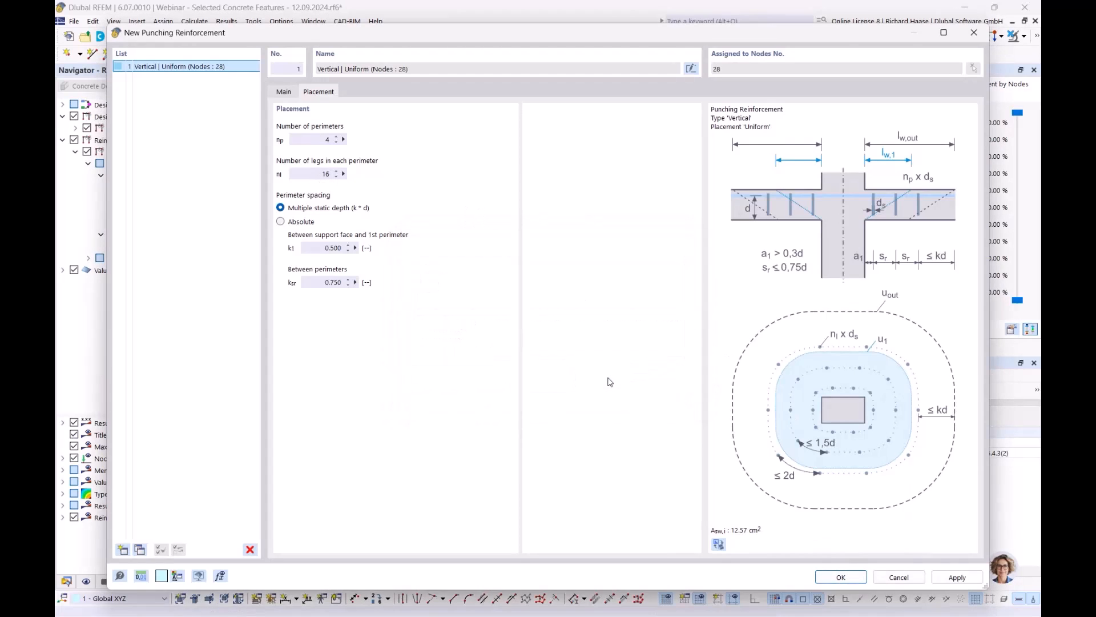
left_click(748, 535)
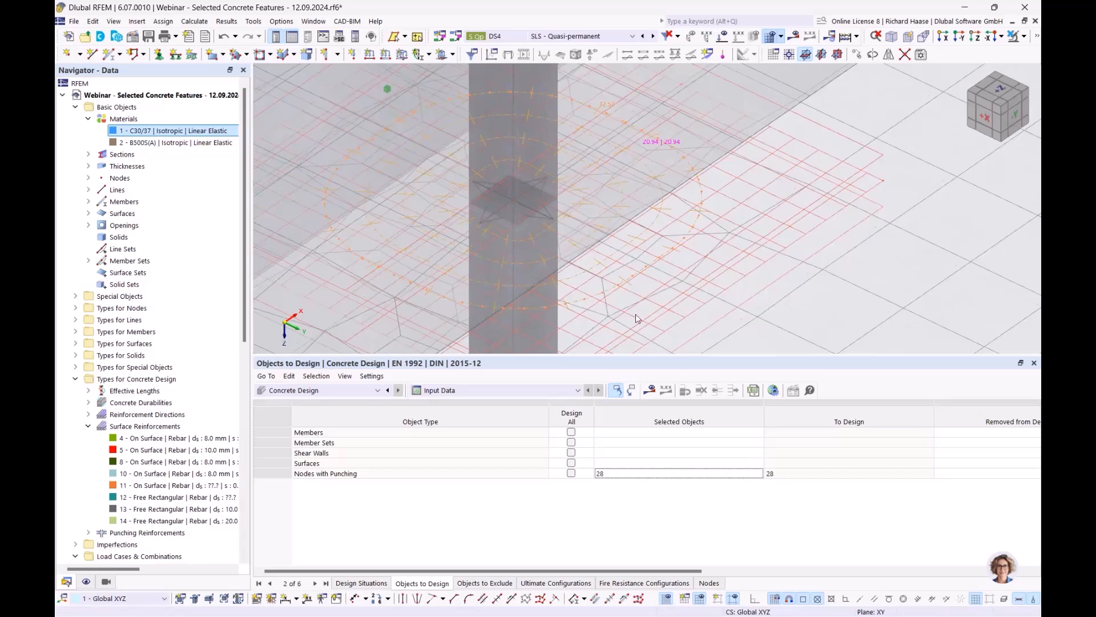
Step: Inspect the placed punching reinforcement around node 28 and recalculate the concrete design
scroll(604, 186, "down", 3)
middle_click_drag(604, 186, 602, 157, "ctrl")
scroll(603, 157, "up", 5)
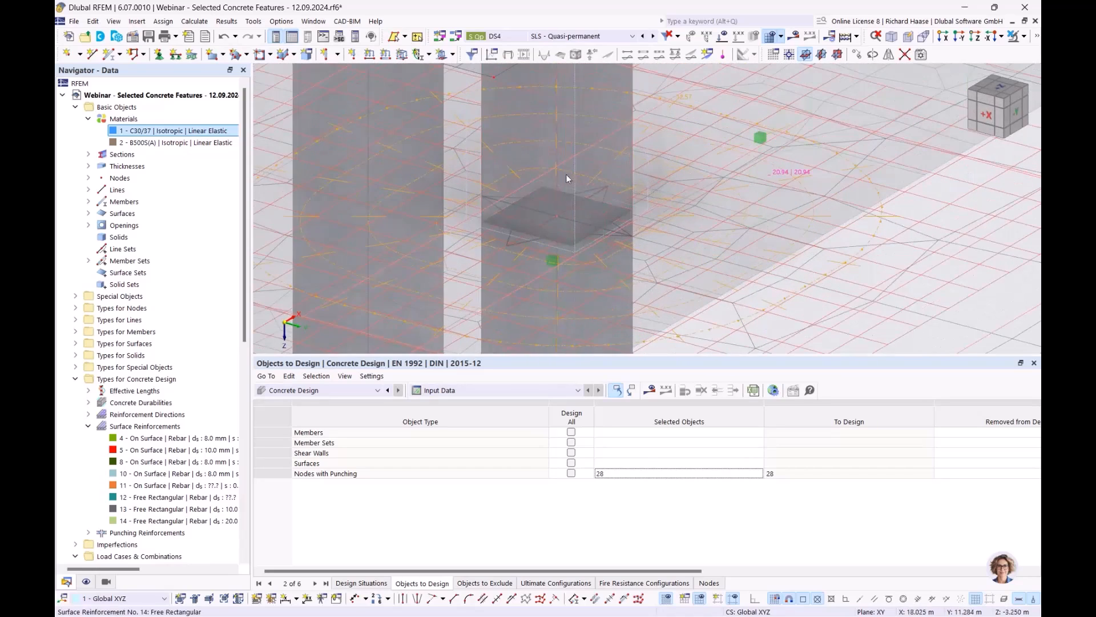
scroll(694, 261, "down", 1)
scroll(694, 261, "down", 2)
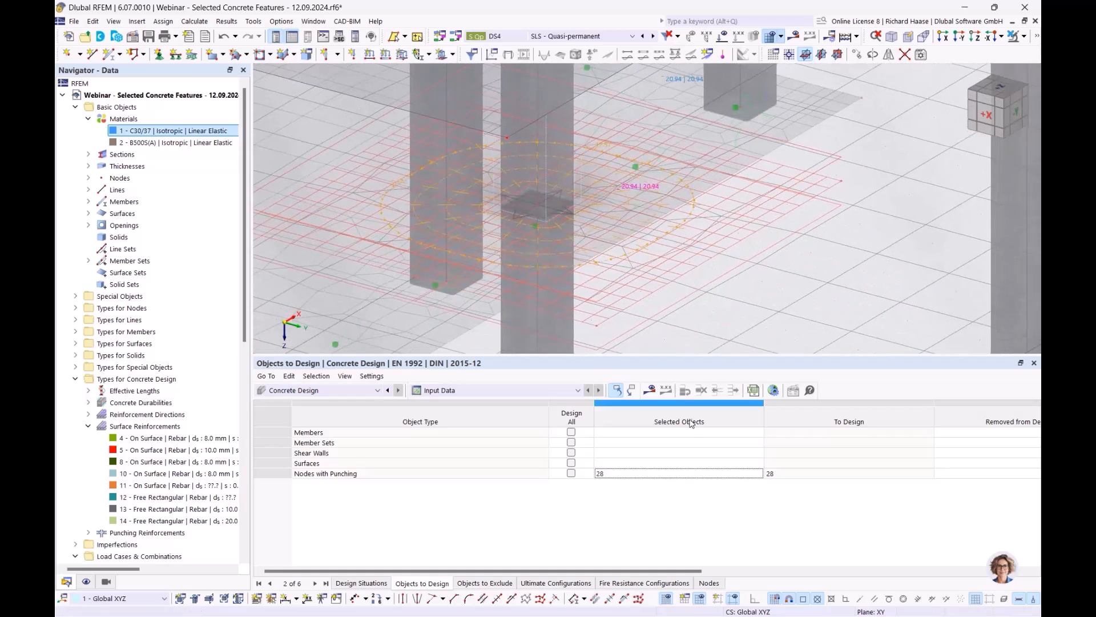
left_click(650, 390)
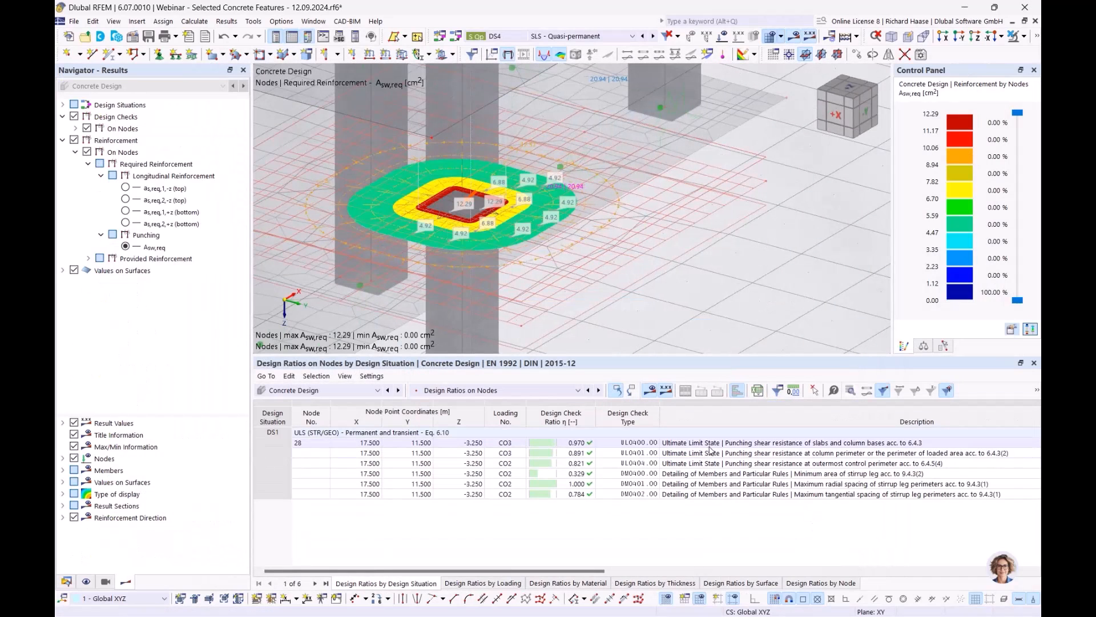
Step: Review node 28's checks for punching shear resistance acc. to 6.4.3 and minimum stirrup leg area acc. to 9.4.3(2), comparing them with the reinforcement in the model
left_click(711, 444)
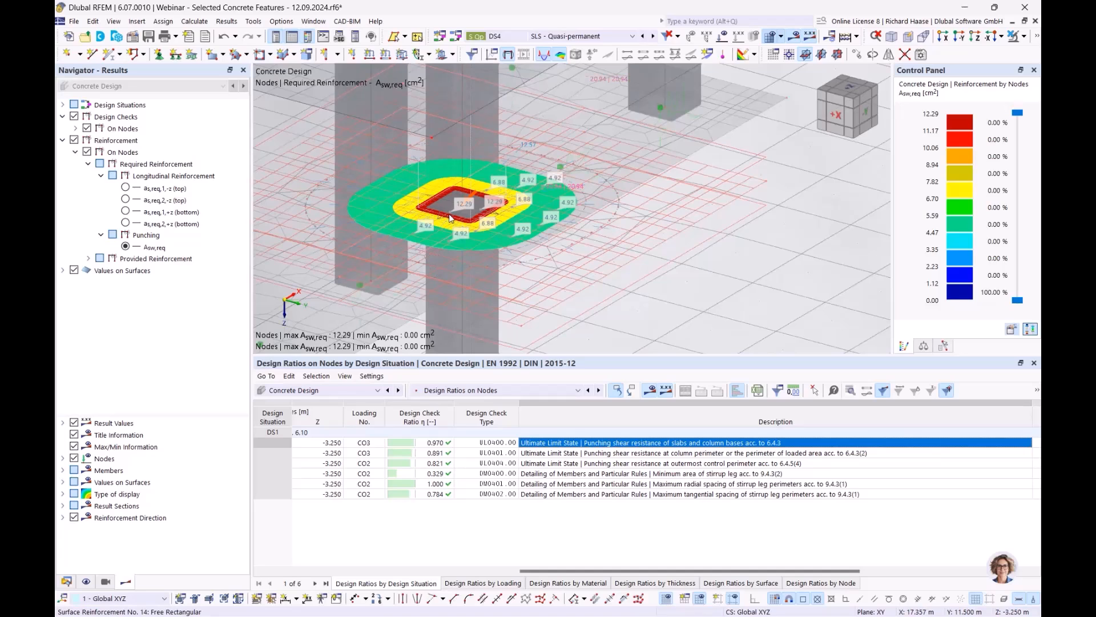
mouse_move(441, 214)
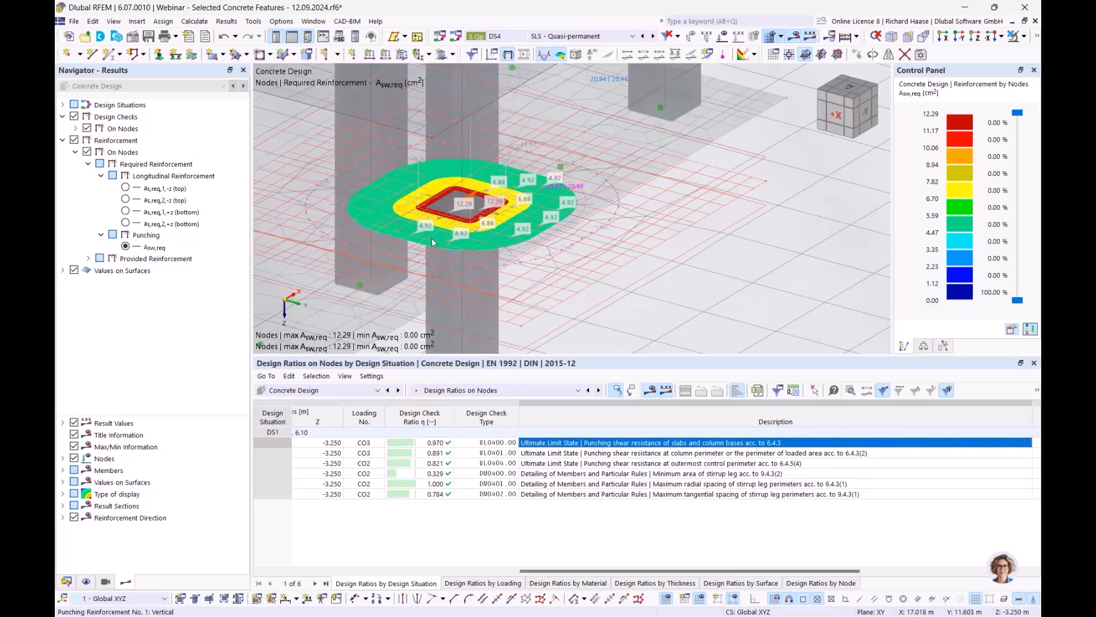
mouse_move(435, 242)
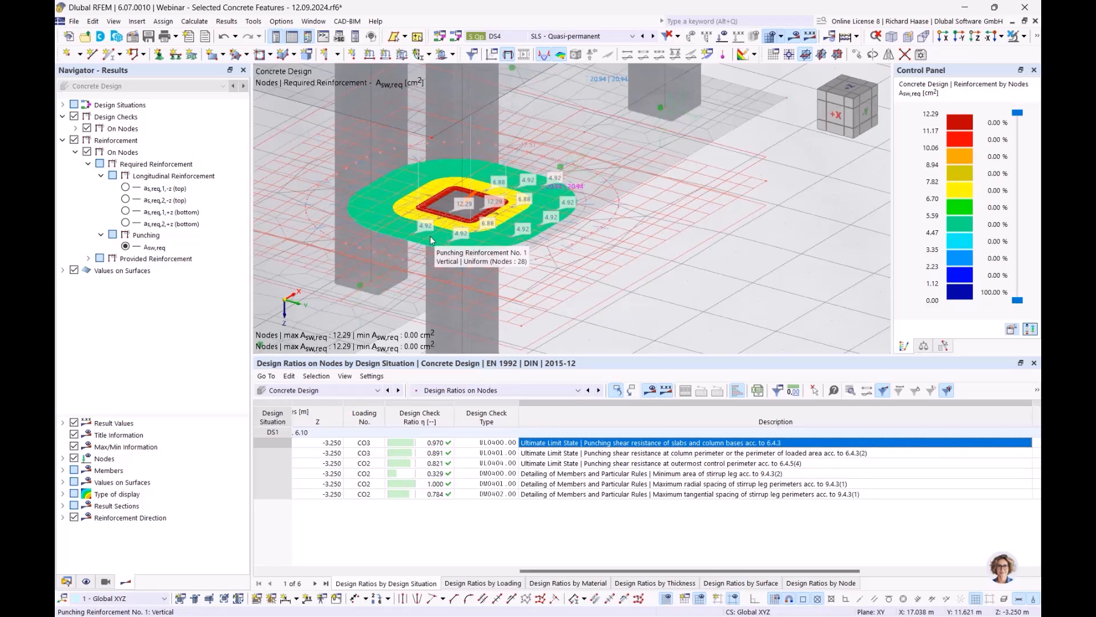
left_click(617, 474)
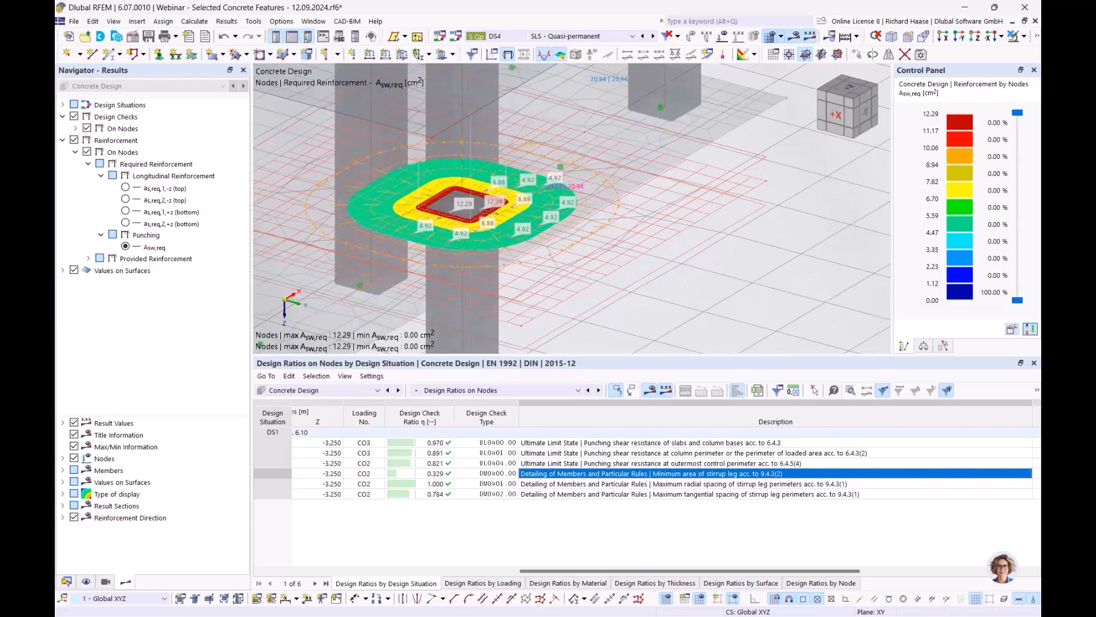
Step: Switch to the PowerPoint presentation and start the slide show from slide 8, SLS Design
key("alt+Tab")
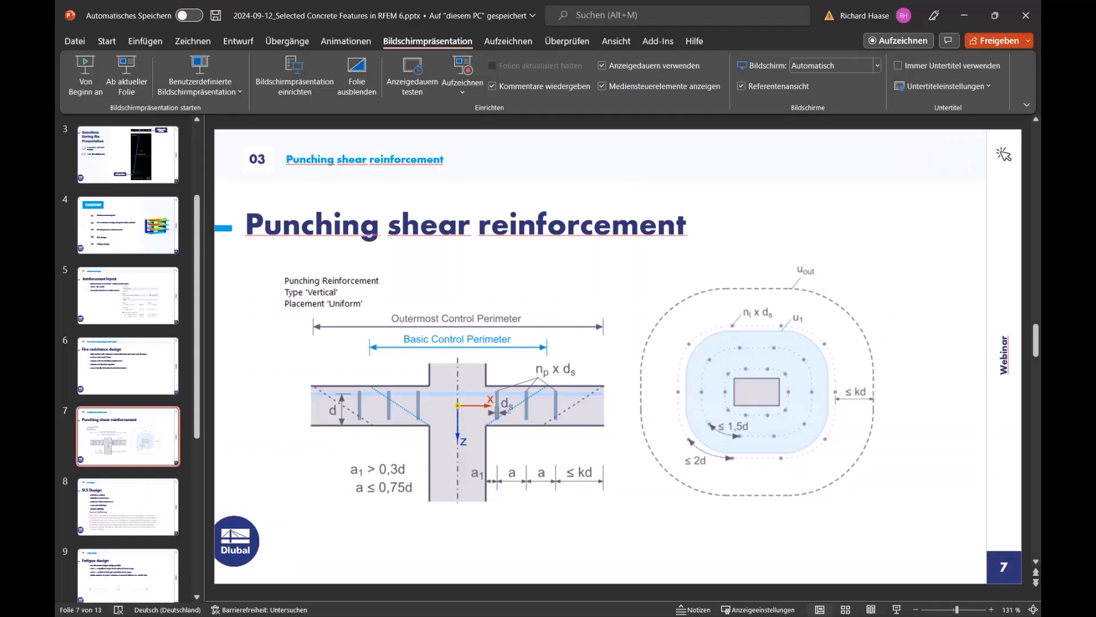
scroll(477, 340, "down", 1)
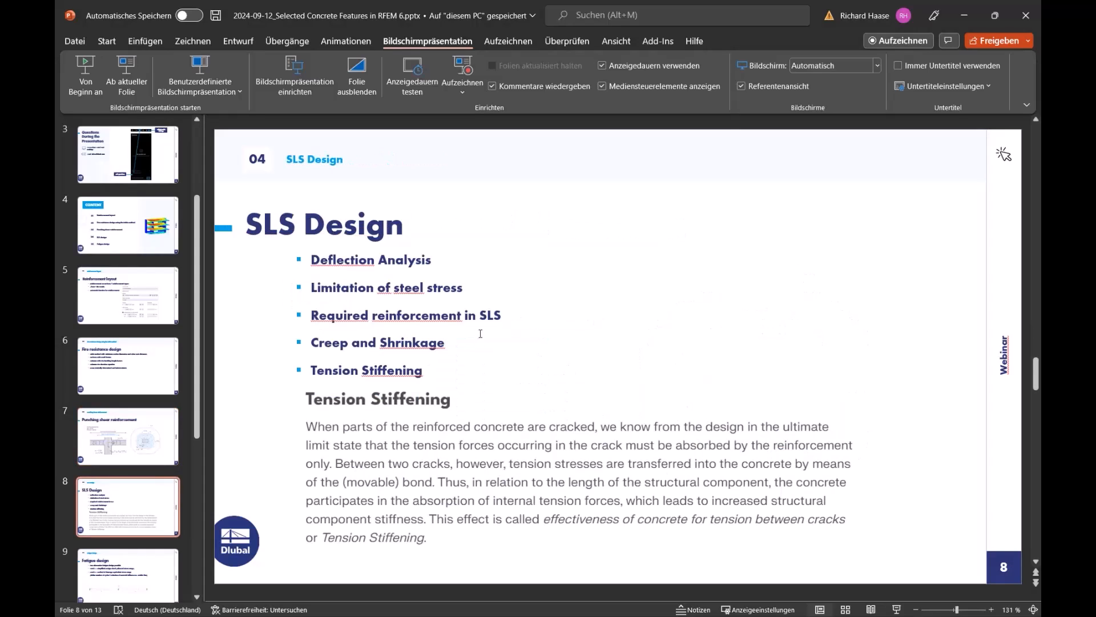
left_click(130, 79)
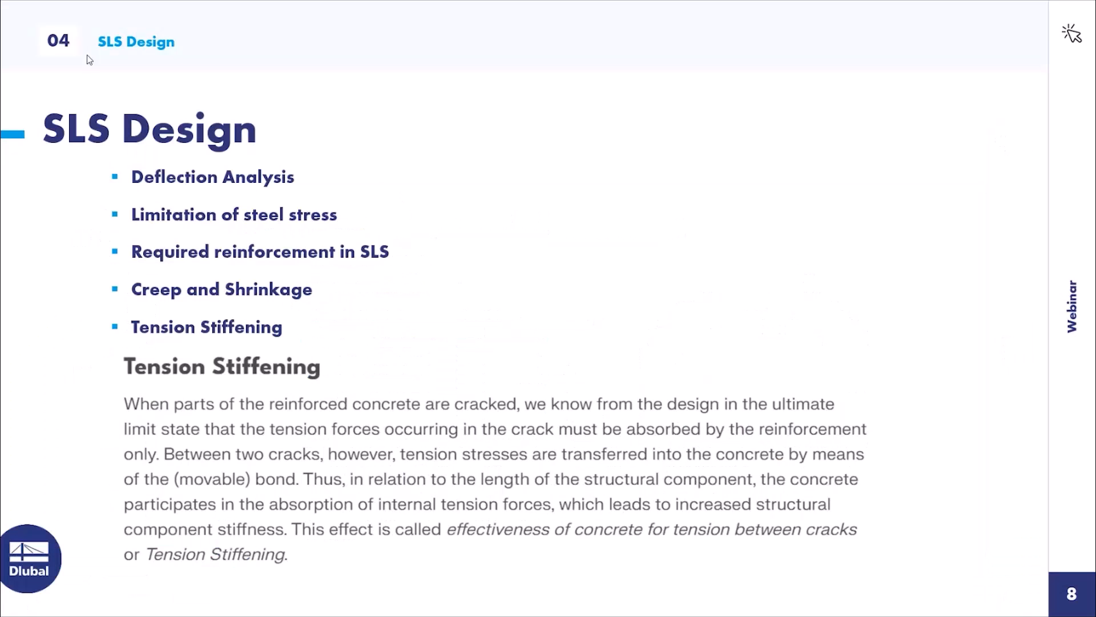
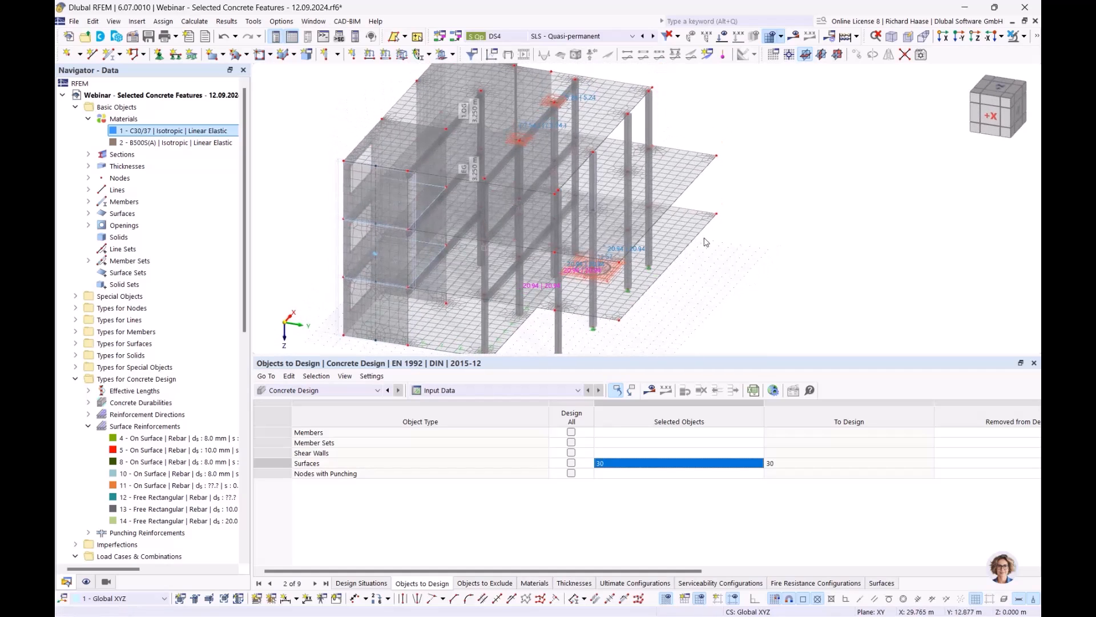
Step: Open the deflection analysis settings of surface 30 and move the dialog aside so the surface can be seen
double_click(616, 236)
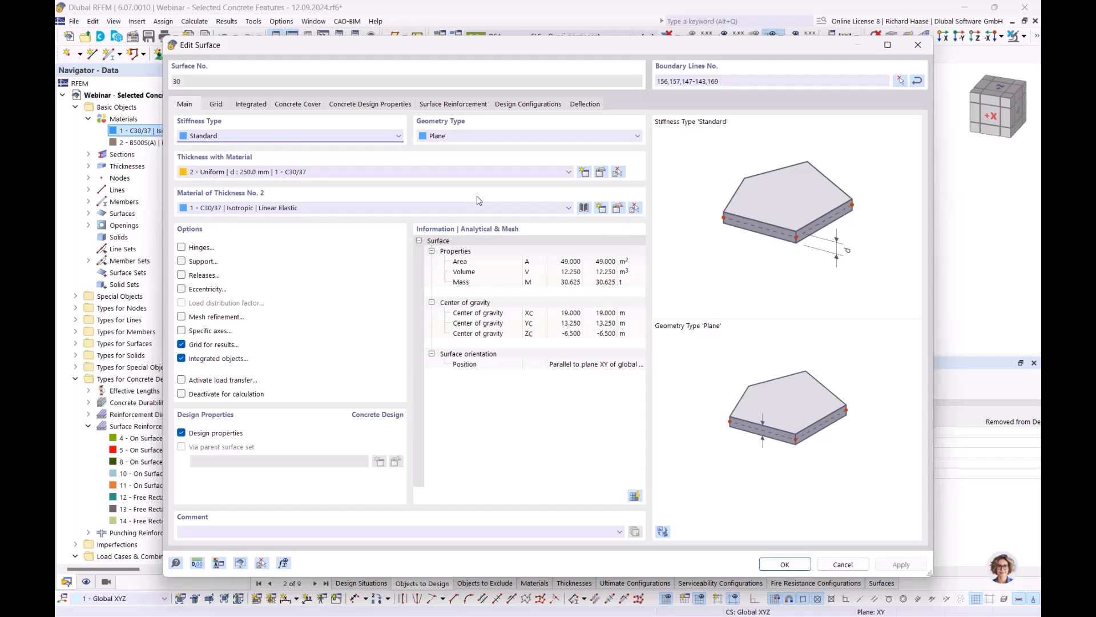
left_click(587, 105)
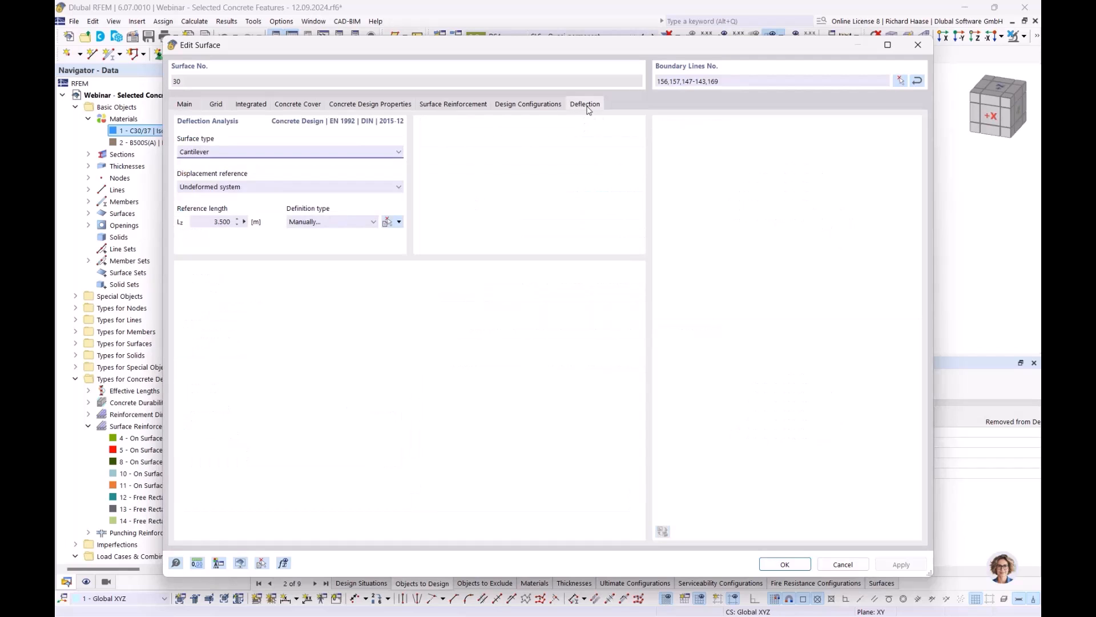
left_click_drag(542, 44, 676, 283)
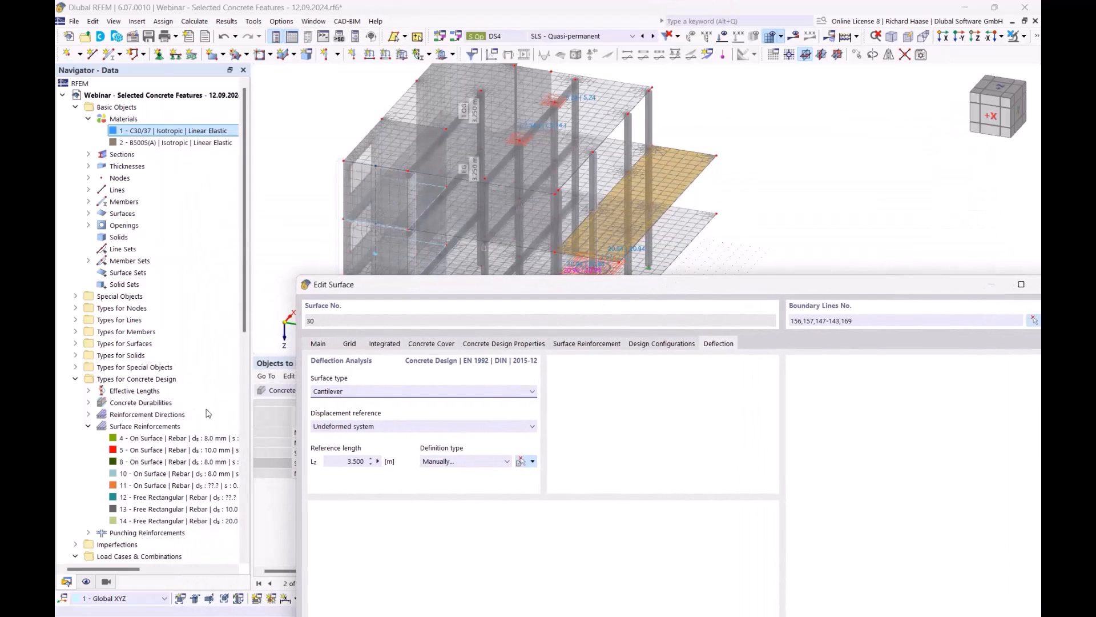
Step: Choose Cantilever as the surface type for surface 30's deflection analysis and move the dialog slightly
left_click(360, 393)
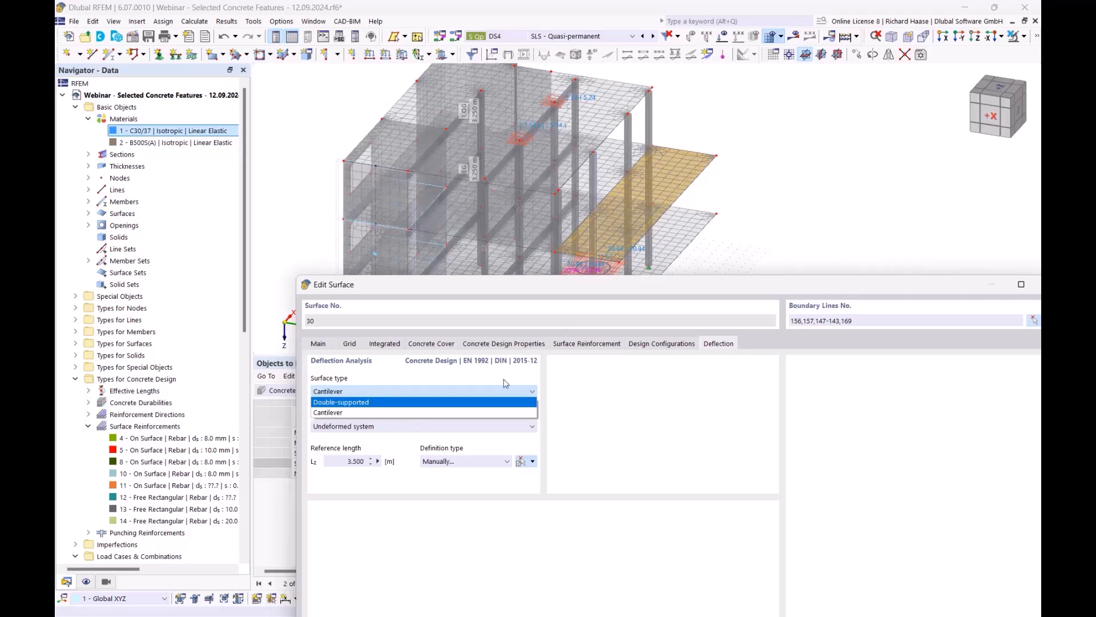
left_click(352, 413)
left_click_drag(694, 285, 646, 296)
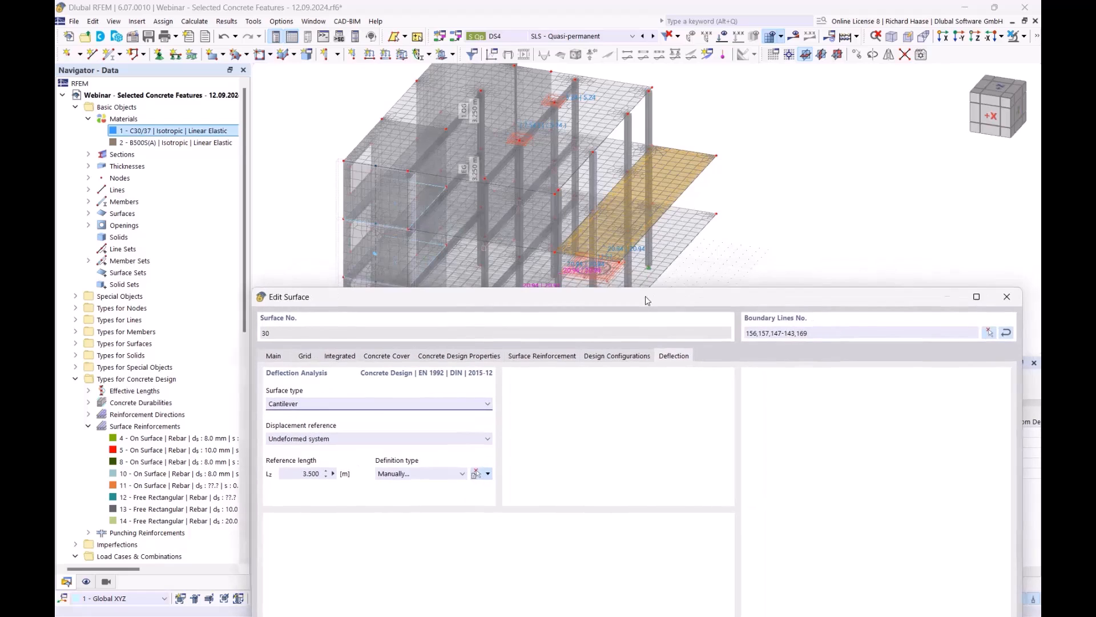
Step: Try defining surface 30's reference length by the maximum boundary line and by the minimum boundary line
left_click(415, 476)
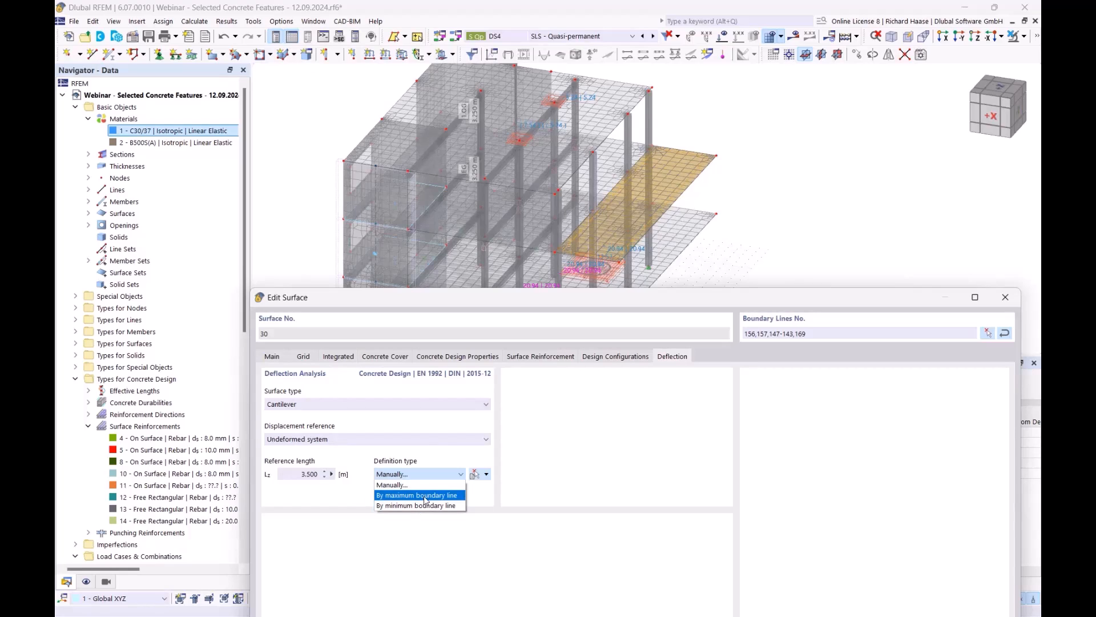
left_click(425, 500)
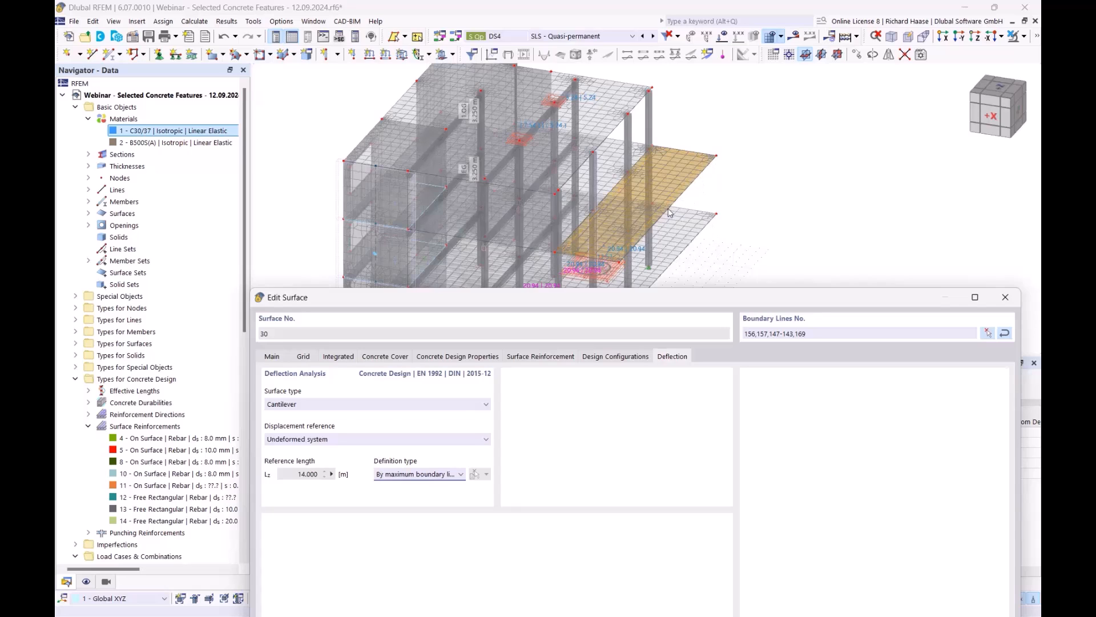
left_click(437, 474)
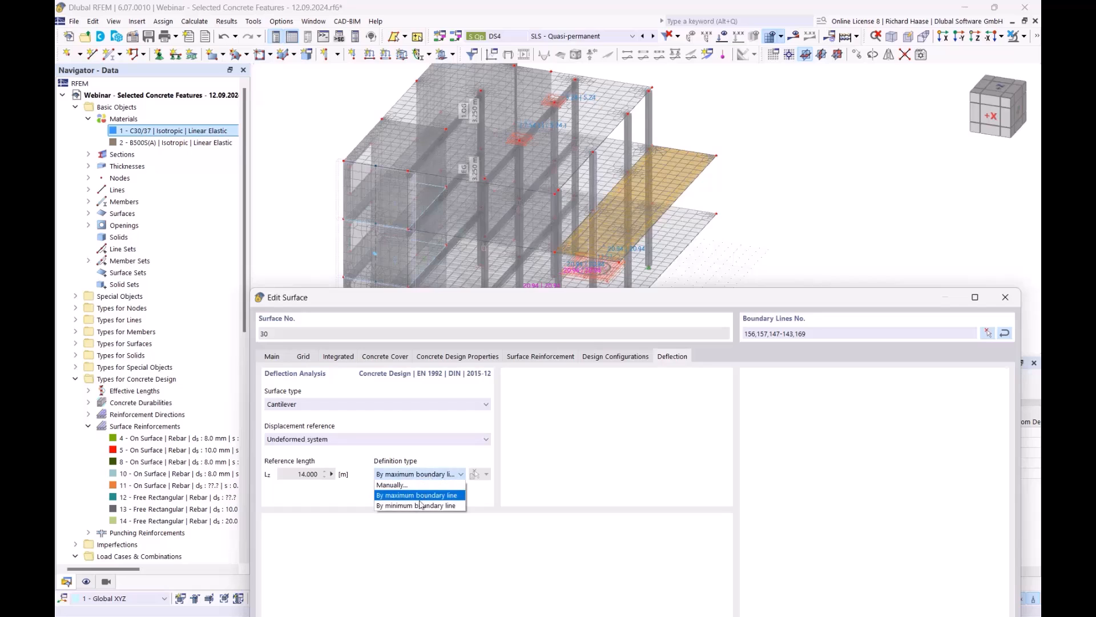
left_click(413, 506)
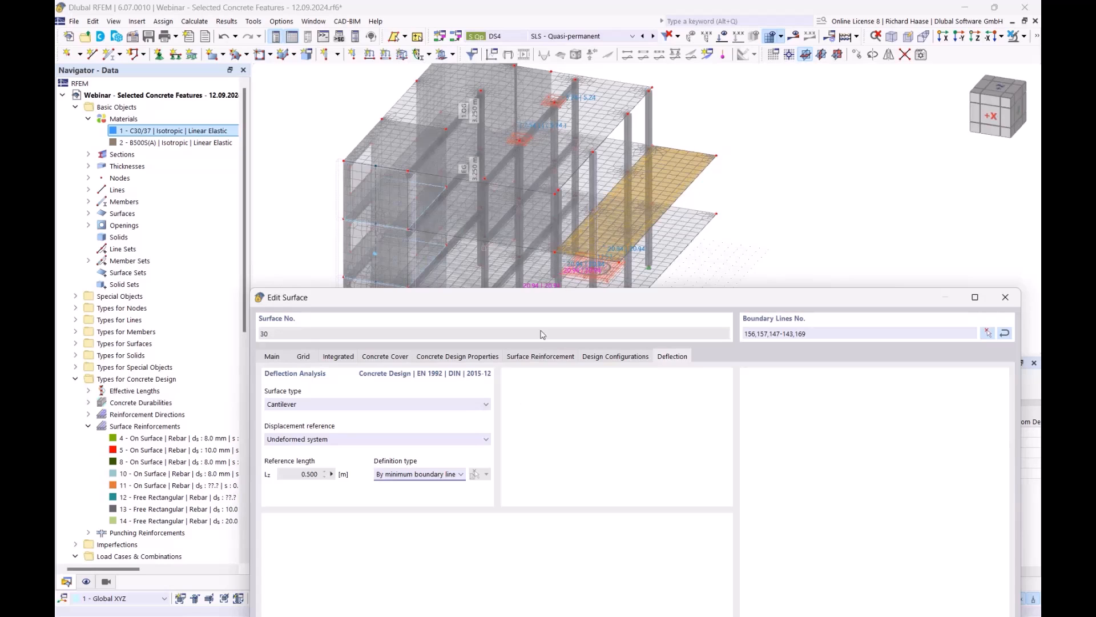
Step: Define the reference length manually by picking the 3.500 m short edge of surface 30, and confirm the surface settings
left_click(460, 474)
left_click(443, 486)
left_click(475, 474)
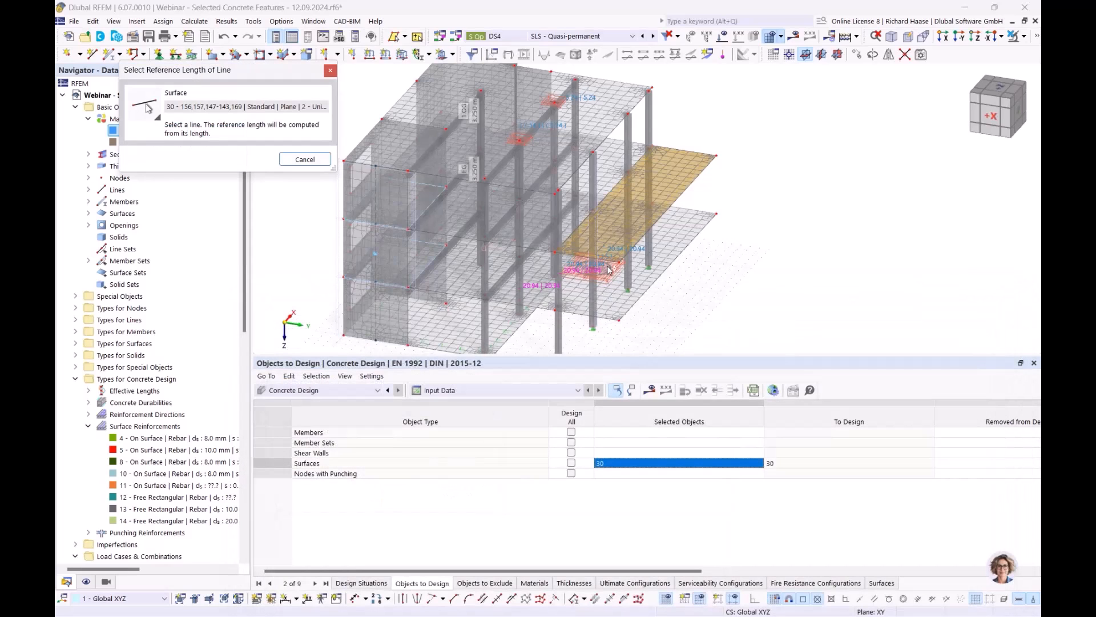
scroll(553, 245, "up", 2)
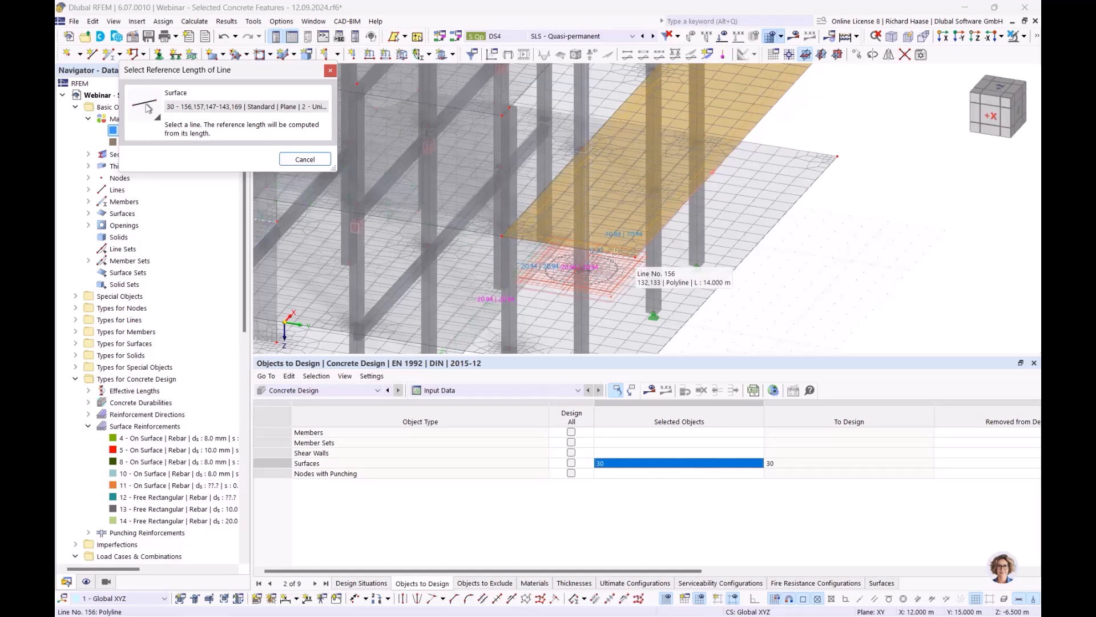
left_click(564, 245)
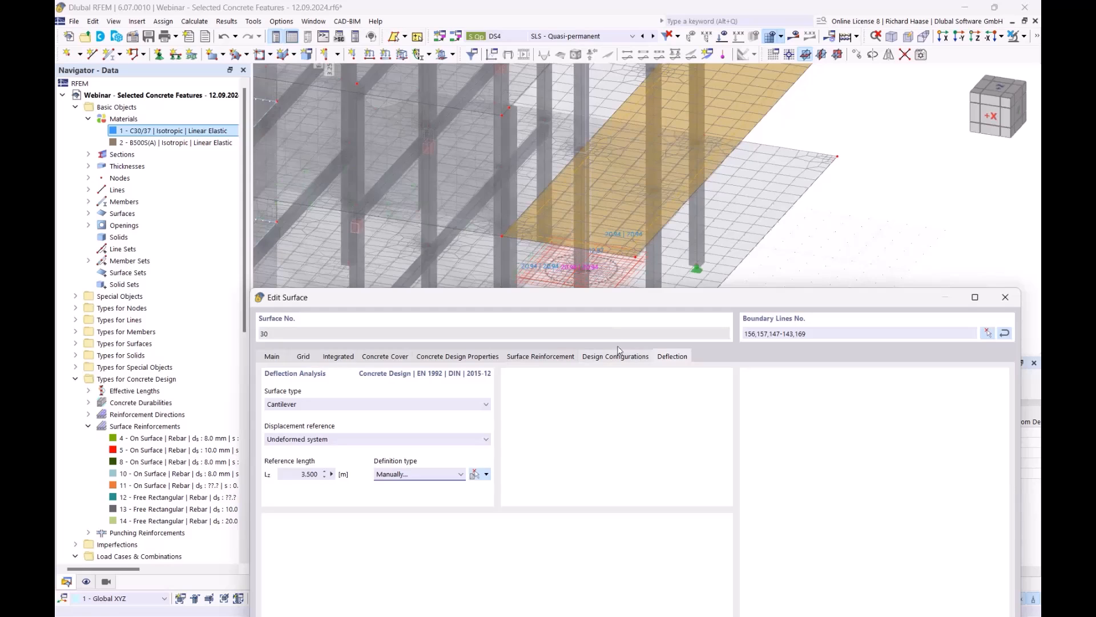
left_click_drag(742, 298, 722, 70)
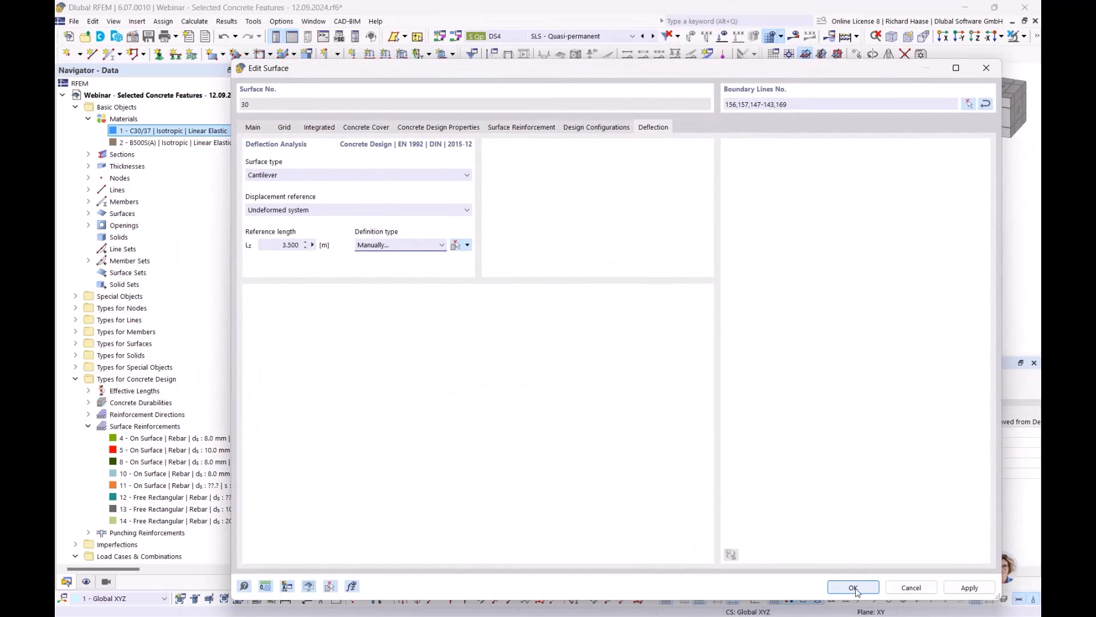
left_click(854, 588)
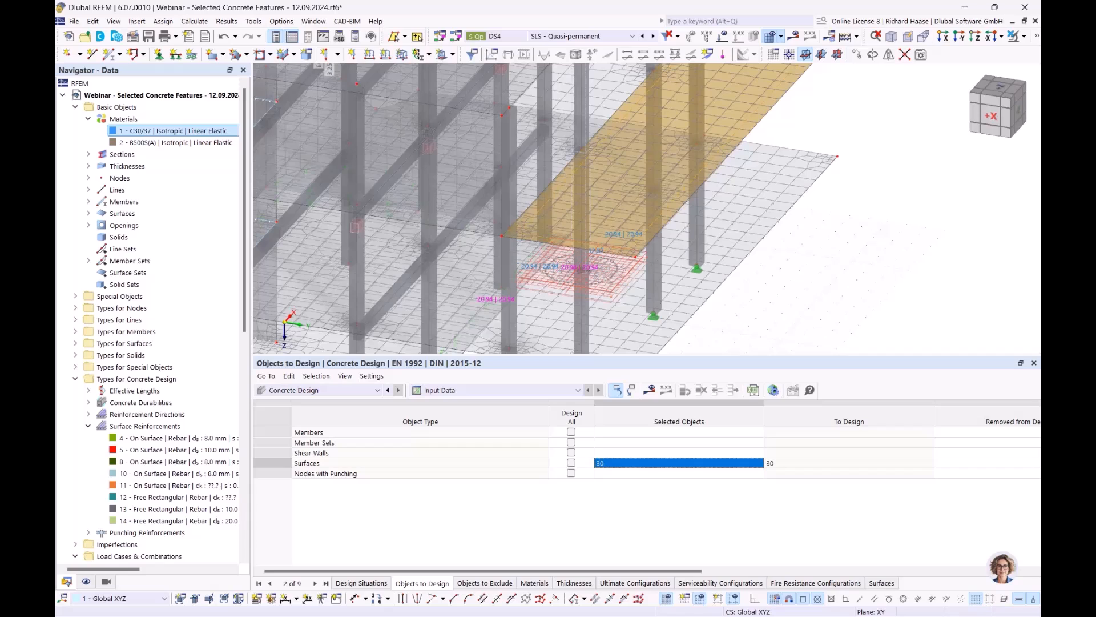
Step: Edit surface reinforcement 11 assigned to surface 30, setting its rebar diameter to 8.0 mm and rebar spacing to 0.200 m
double_click(529, 217)
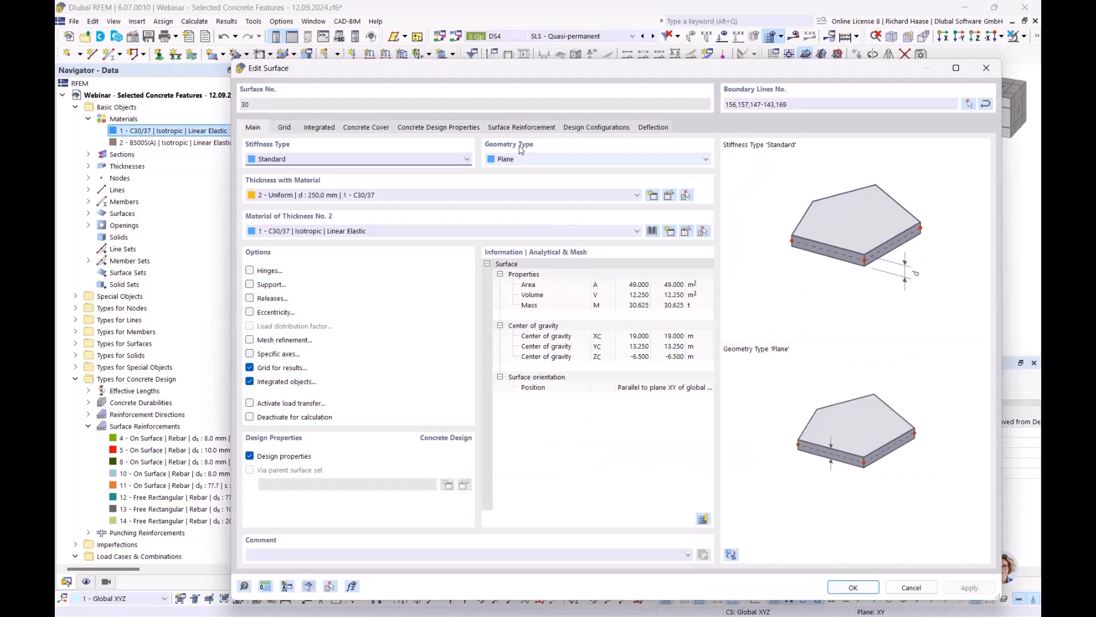
left_click(521, 127)
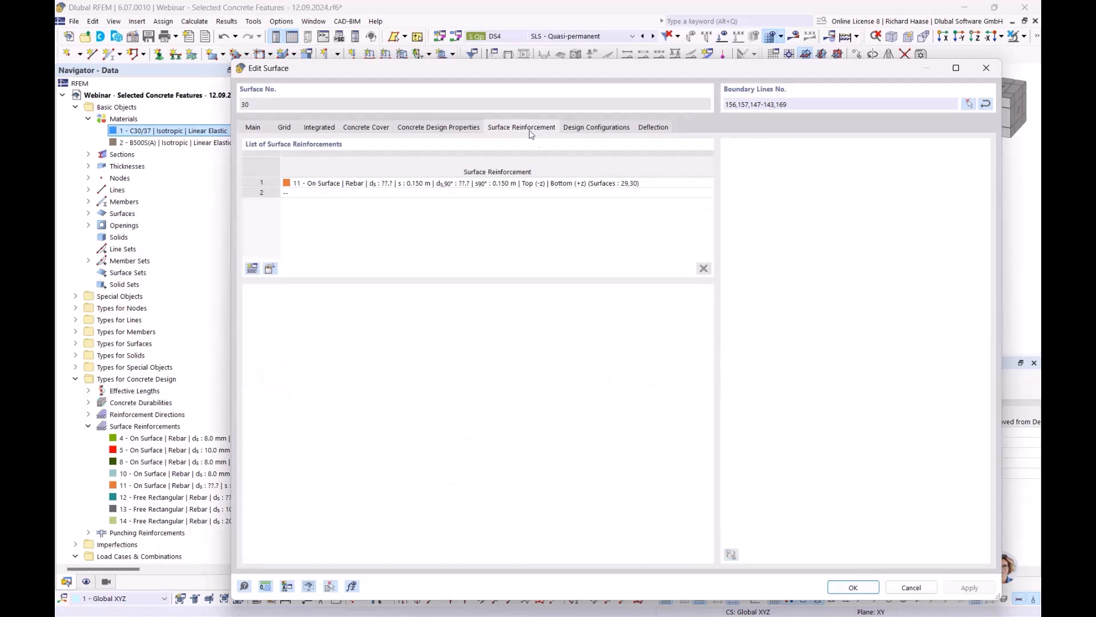
left_click(270, 268)
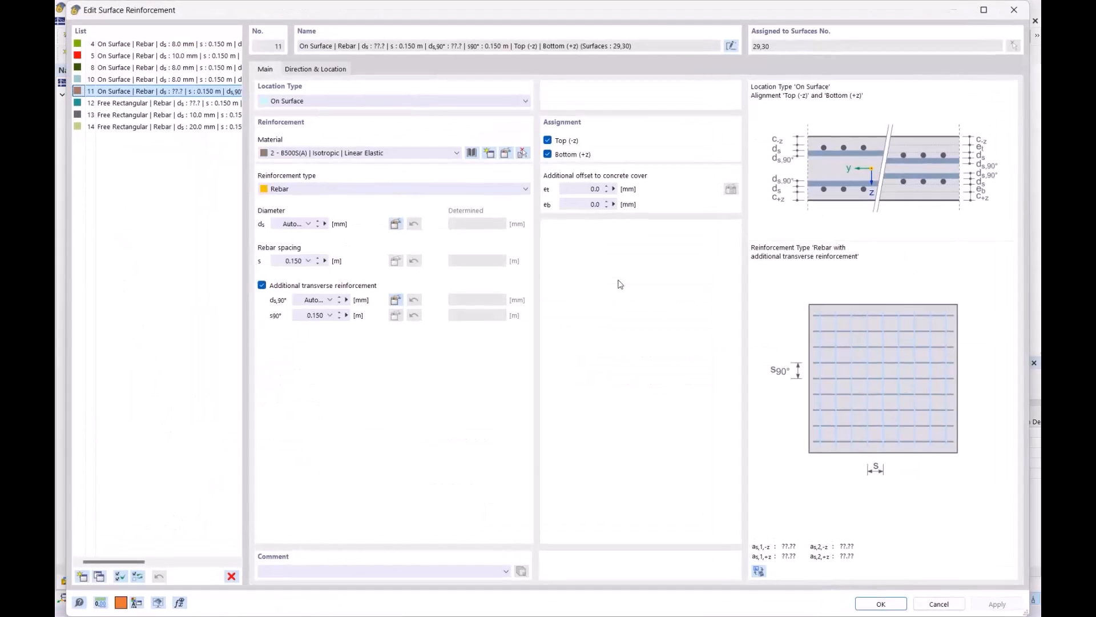
left_click(293, 223)
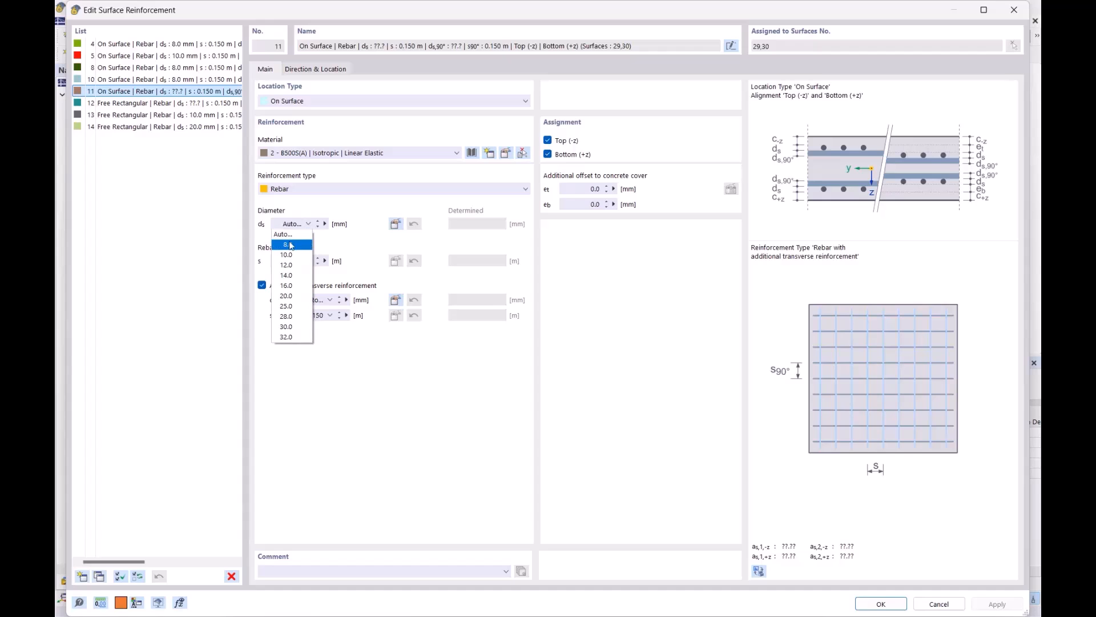
left_click(290, 245)
key("Tab")
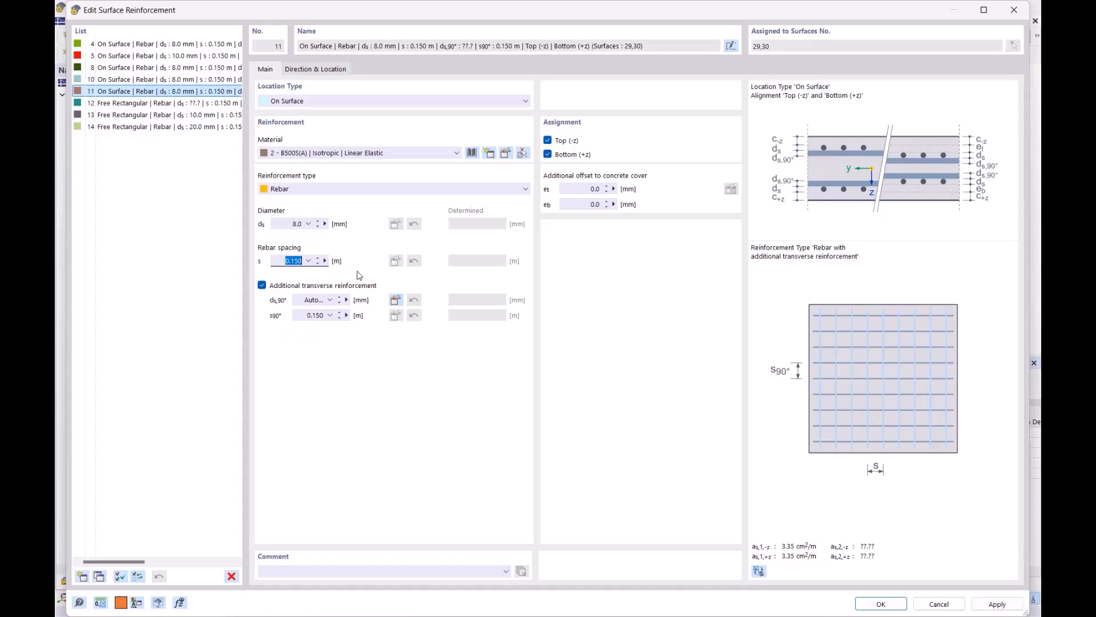
type(",2")
Step: Set the additional transverse reinforcement to 8 mm diameter and 0.200 m spacing, and confirm the reinforcement and surface settings
left_click(324, 304)
type(",8")
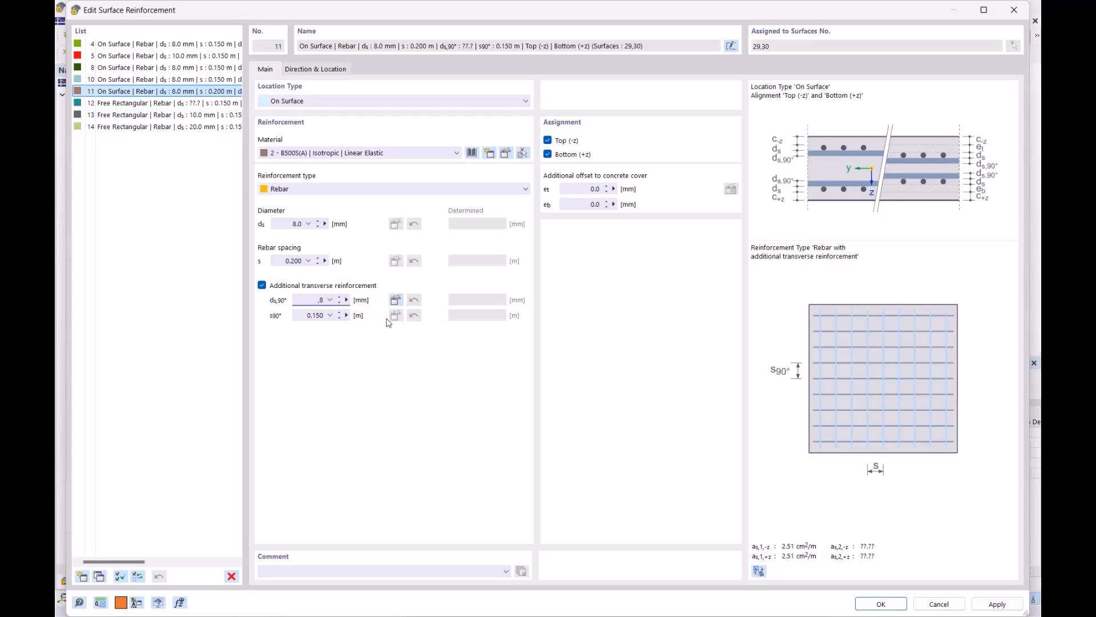
left_click(301, 315)
type(",2")
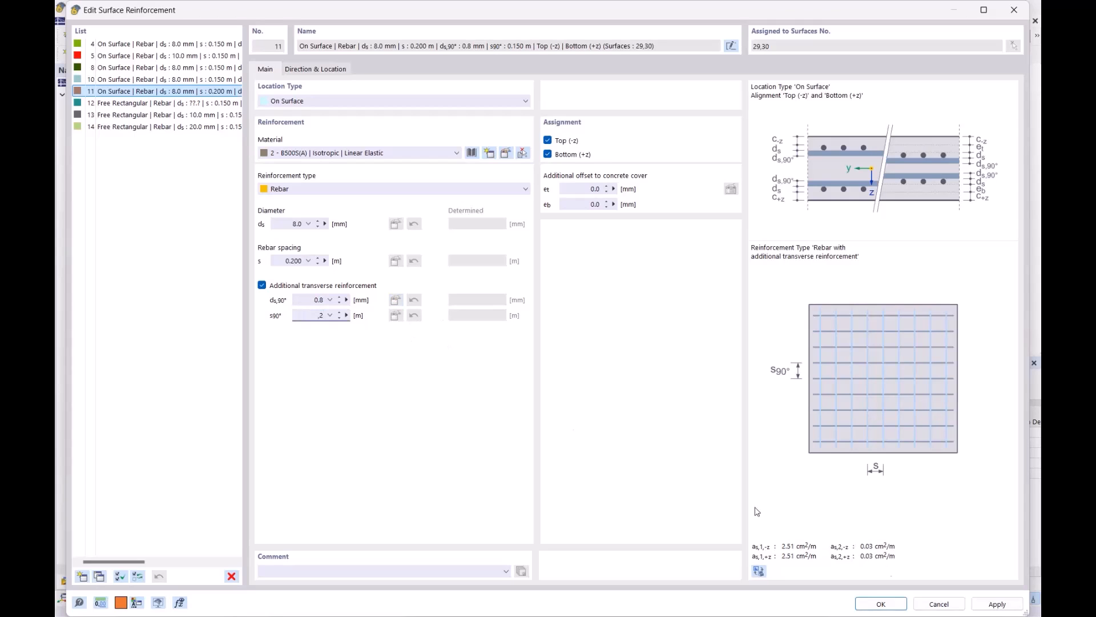
left_click(888, 605)
left_click(656, 399)
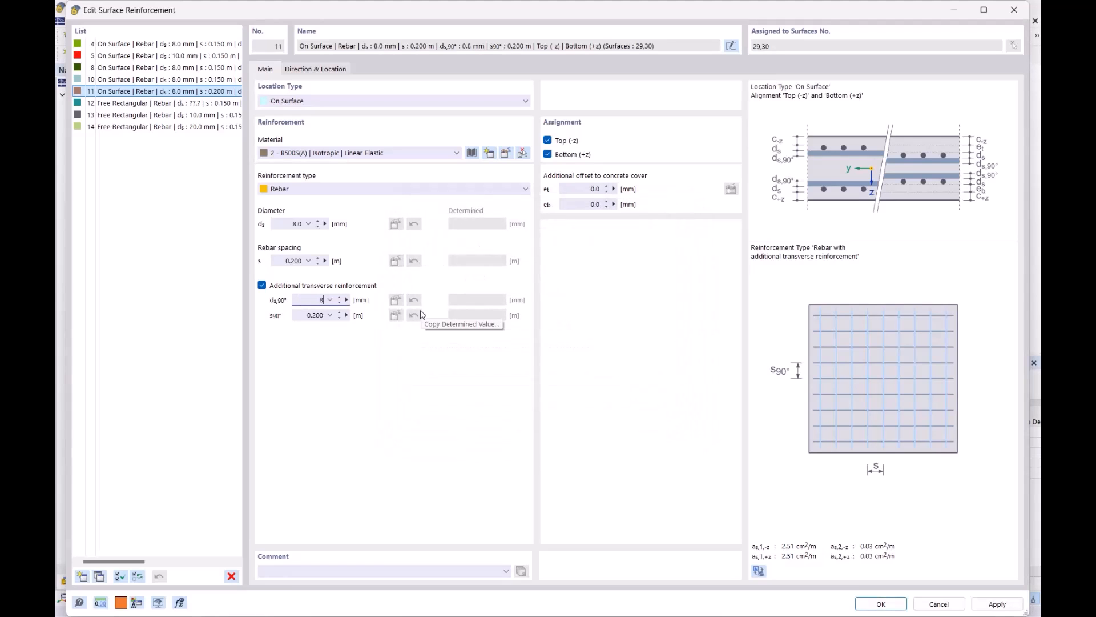
left_click(881, 603)
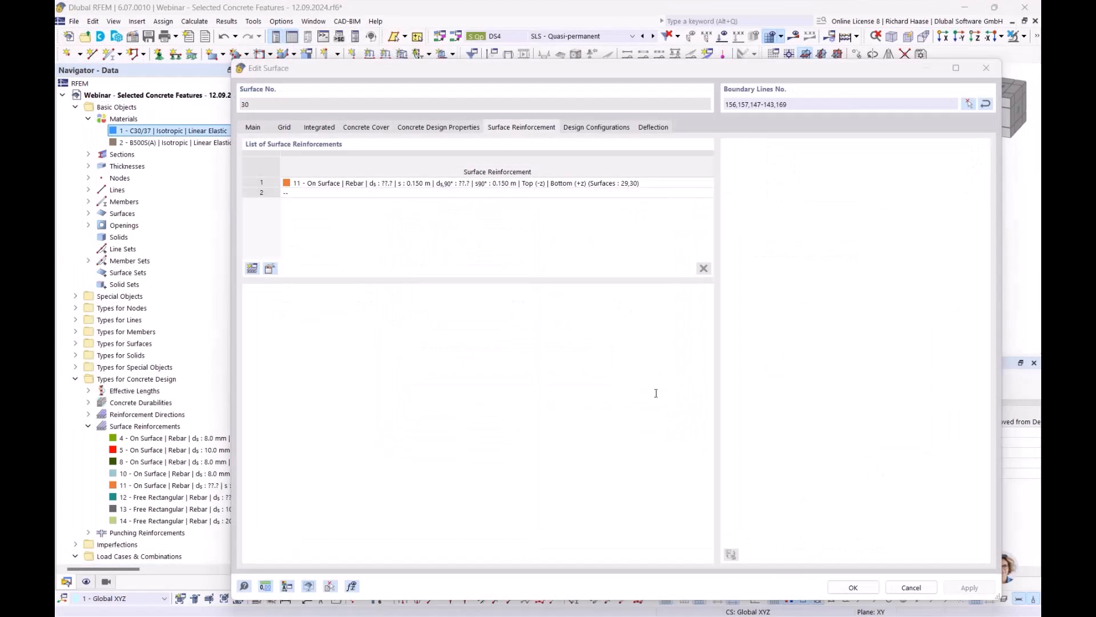
left_click(861, 588)
Step: Open the Standard serviceability configuration and enable the user-defined assignment of design situation type for the steel stress limitation
middle_click_drag(845, 285, 713, 286)
scroll(113, 517, "down", 12)
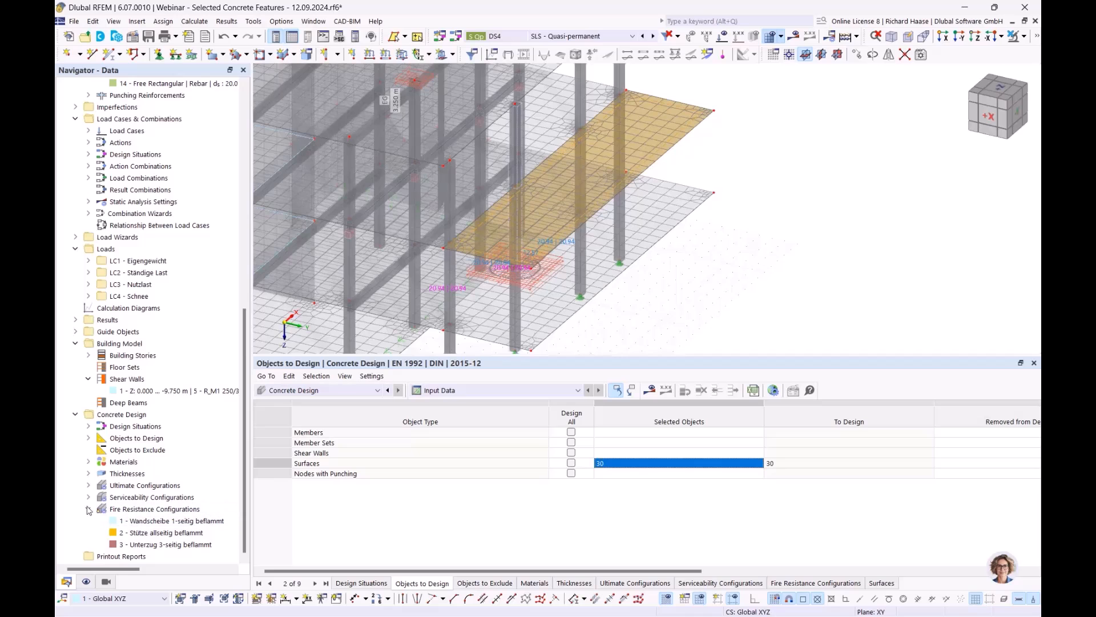
left_click(88, 508)
left_click(88, 533)
double_click(137, 544)
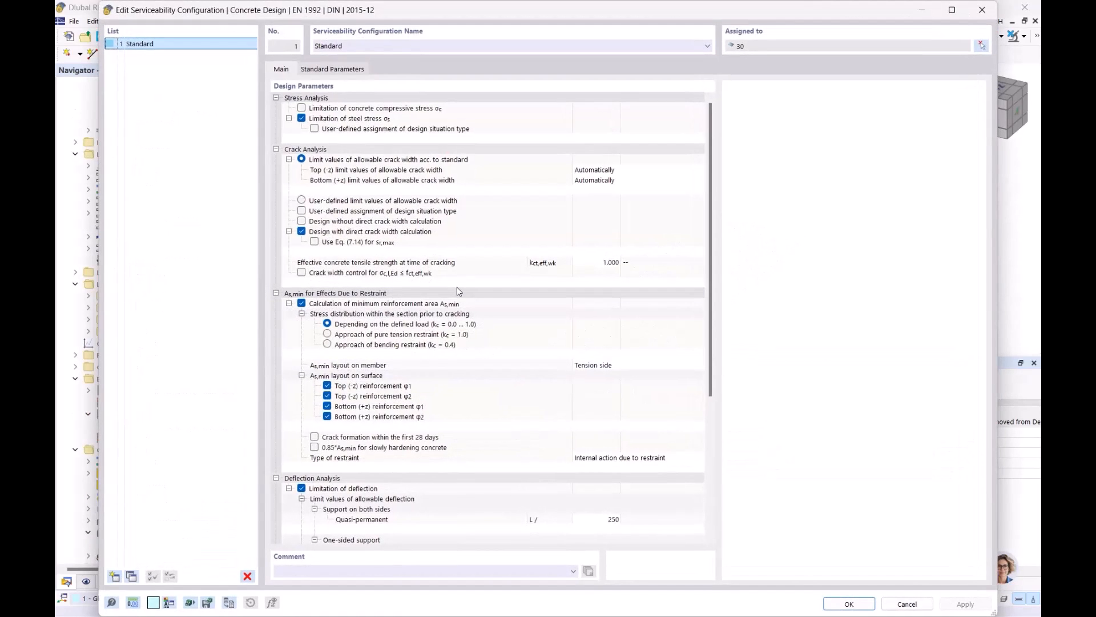
left_click(353, 118)
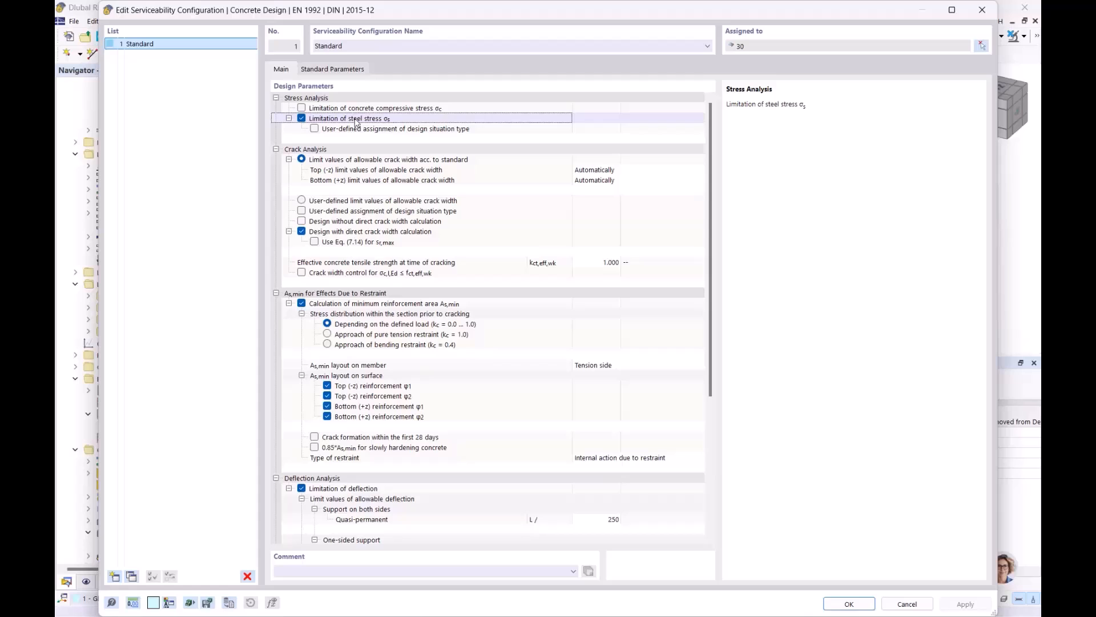
left_click(314, 129)
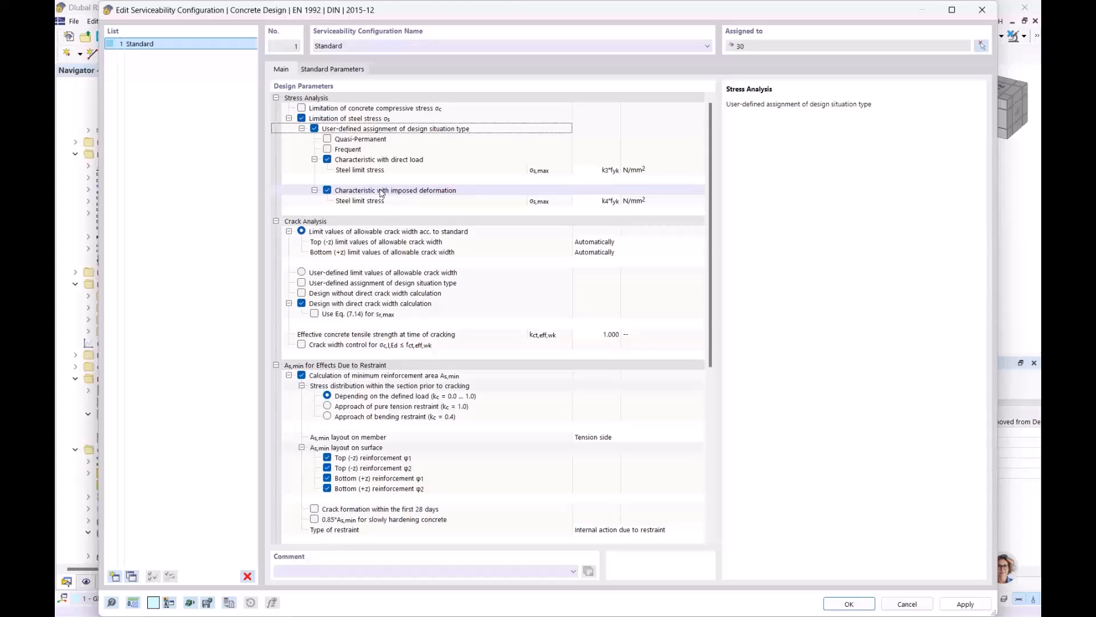
left_click(369, 140)
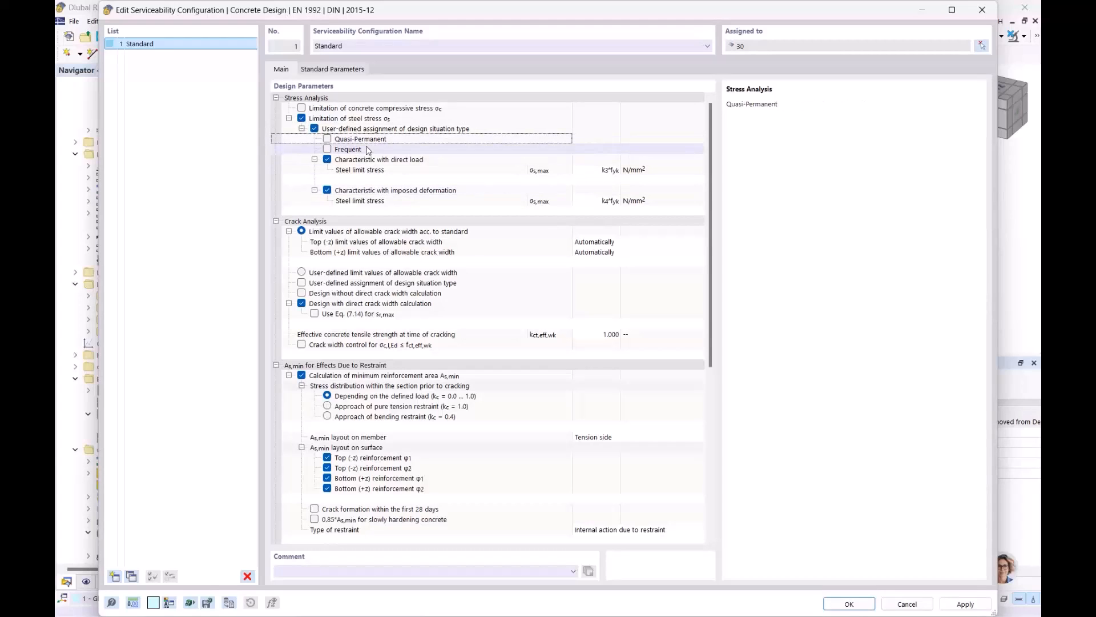
left_click(369, 149)
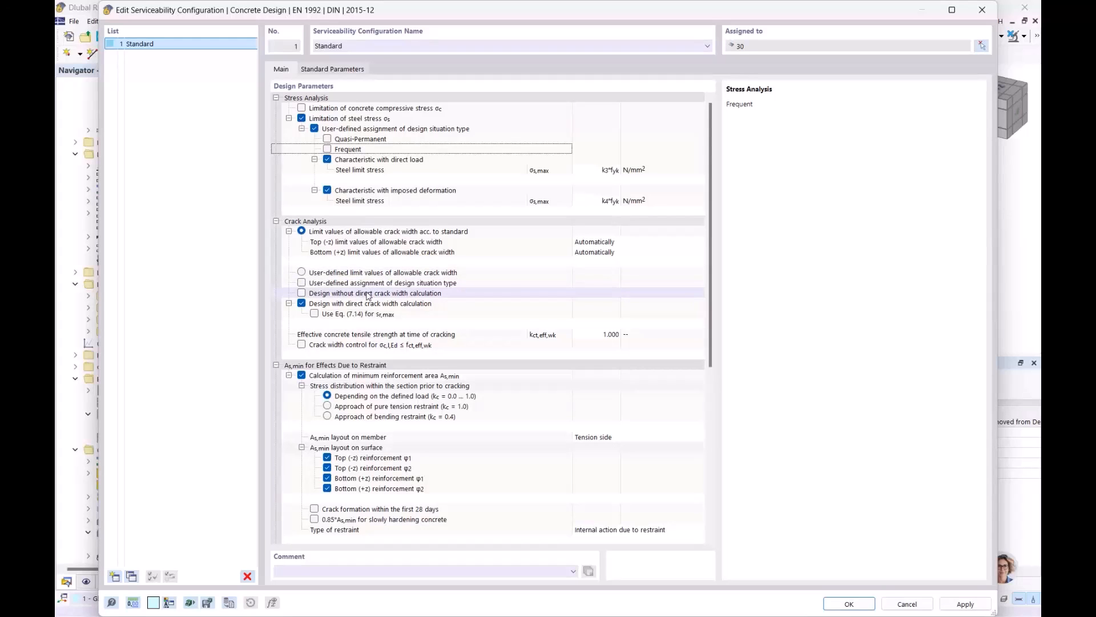
Step: Try the user-defined assignment of design situation type for the crack analysis, and restore the standard setting
left_click(303, 285)
left_click(302, 283)
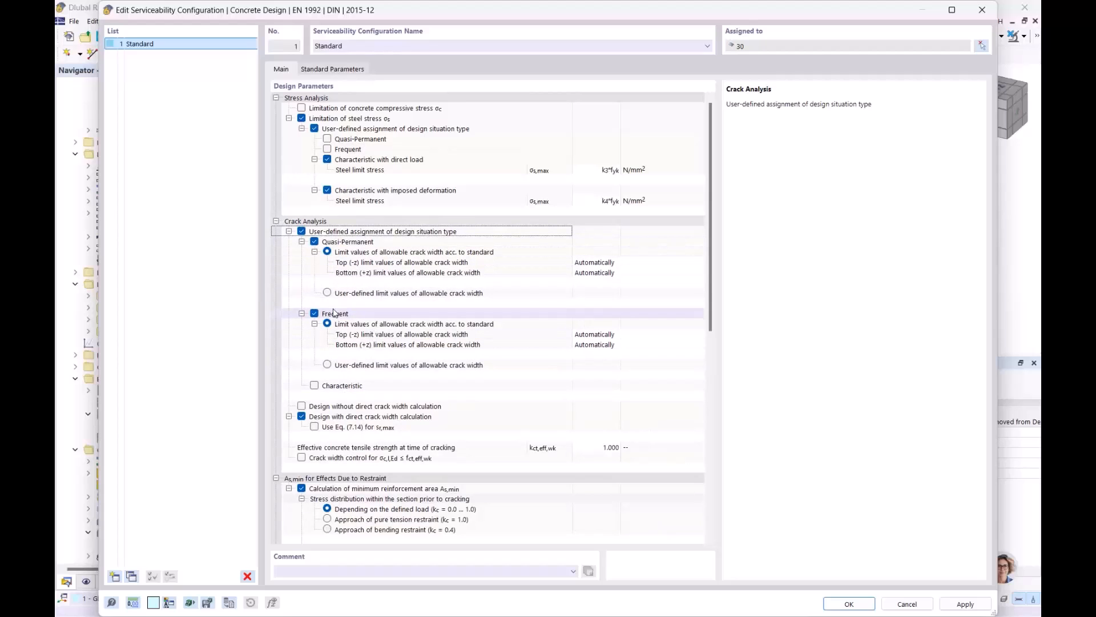
left_click(301, 231)
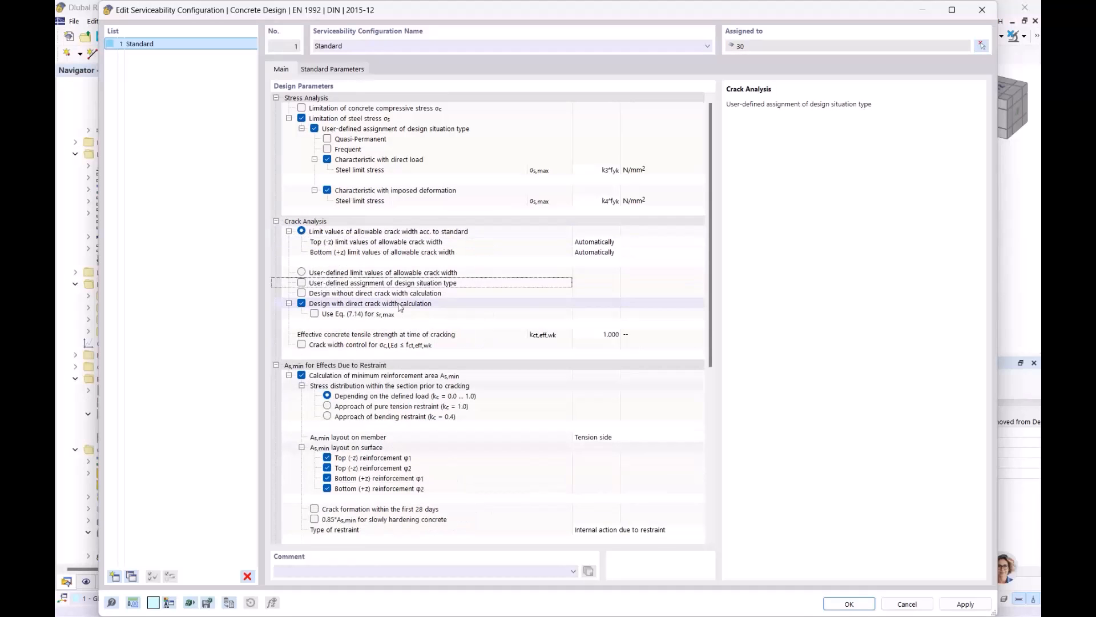
Step: Try the user-defined assignment of design situation type for the deflection limitation, examine its situations and limit values, and turn it off again
scroll(422, 277, "down", 3)
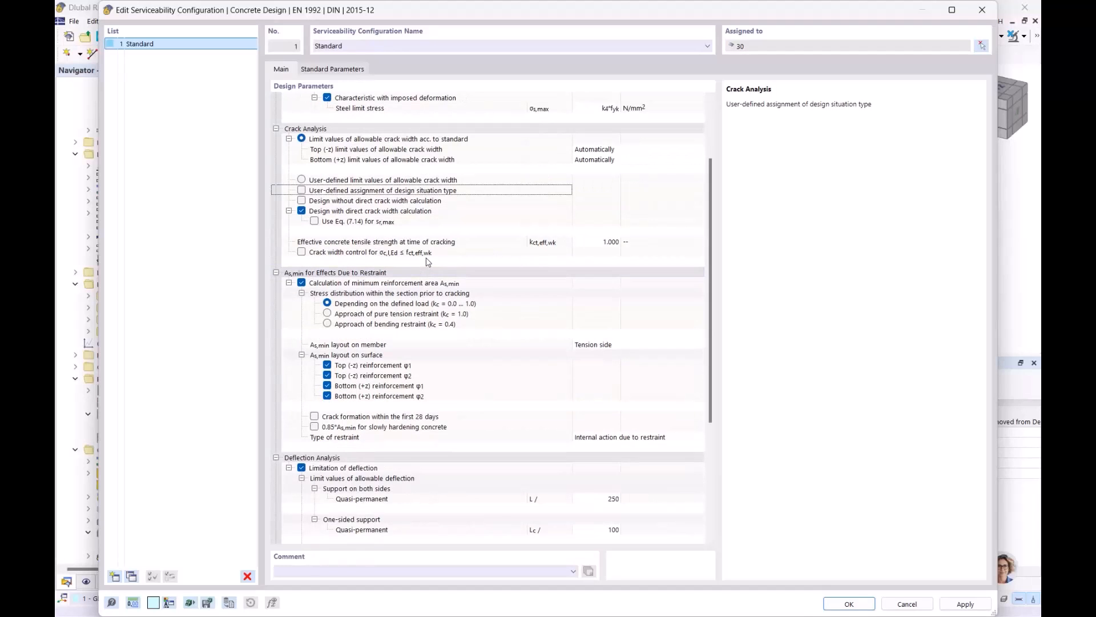
scroll(428, 262, "down", 4)
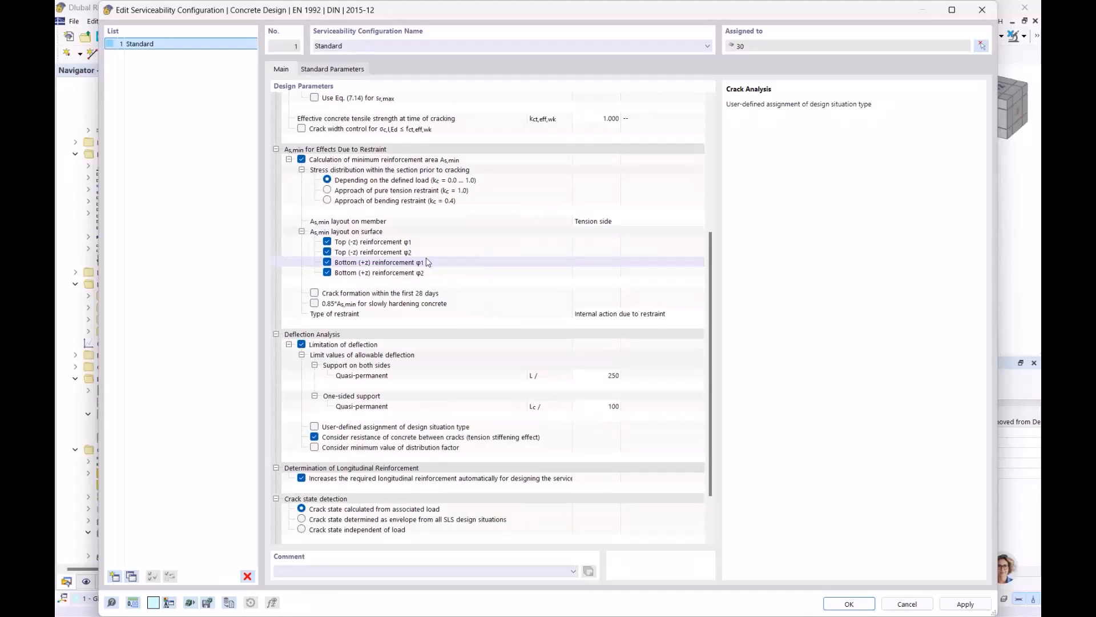
scroll(429, 262, "down", 1)
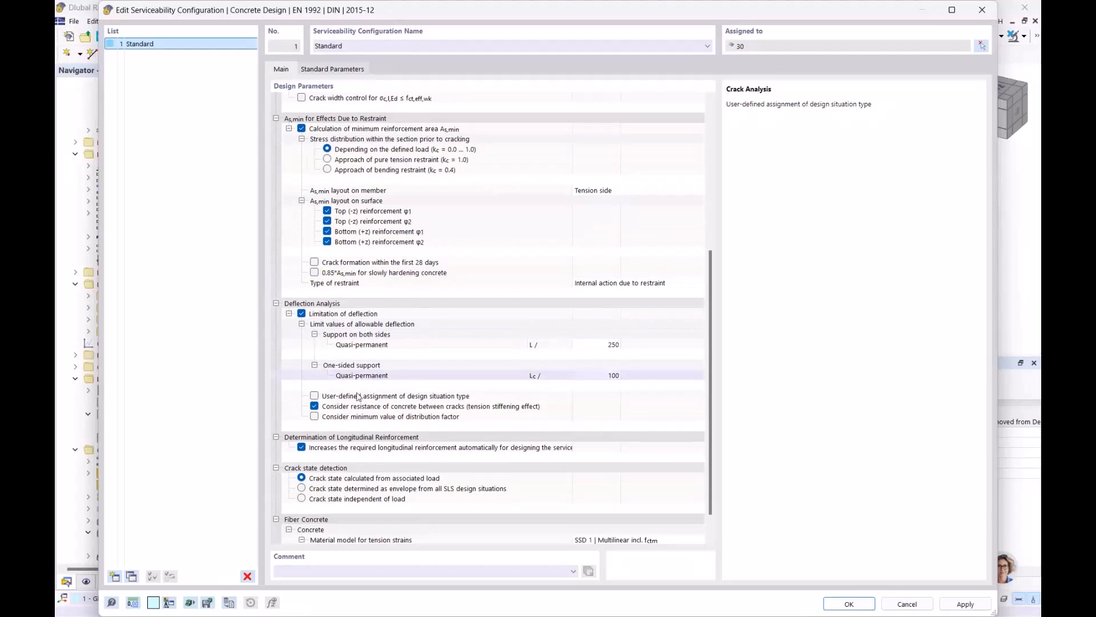
left_click(314, 396)
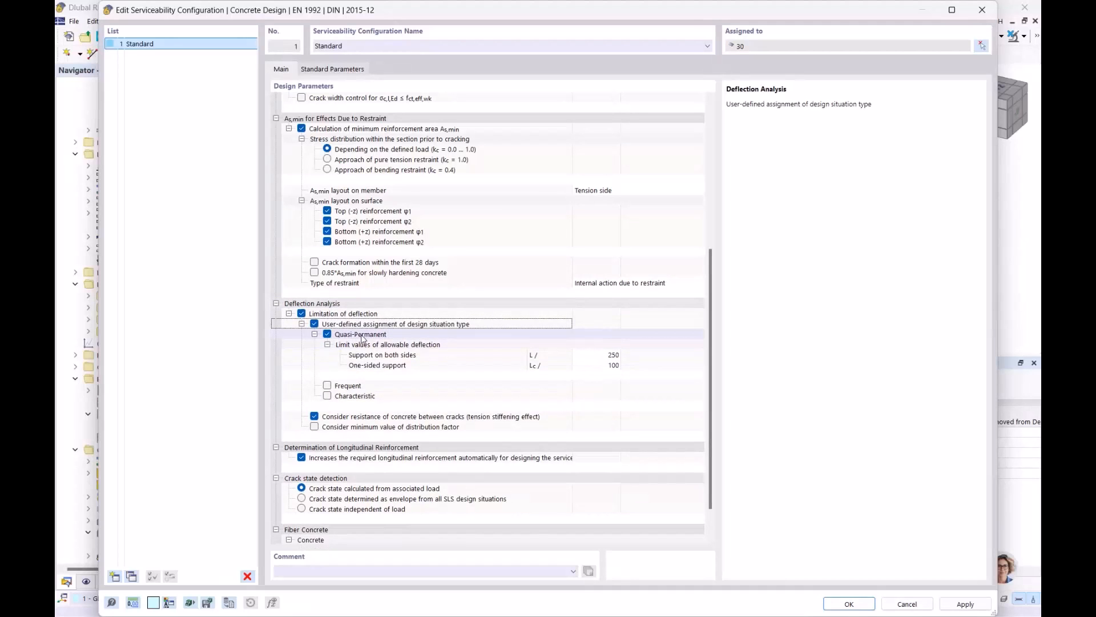
left_click(349, 388)
left_click(351, 397)
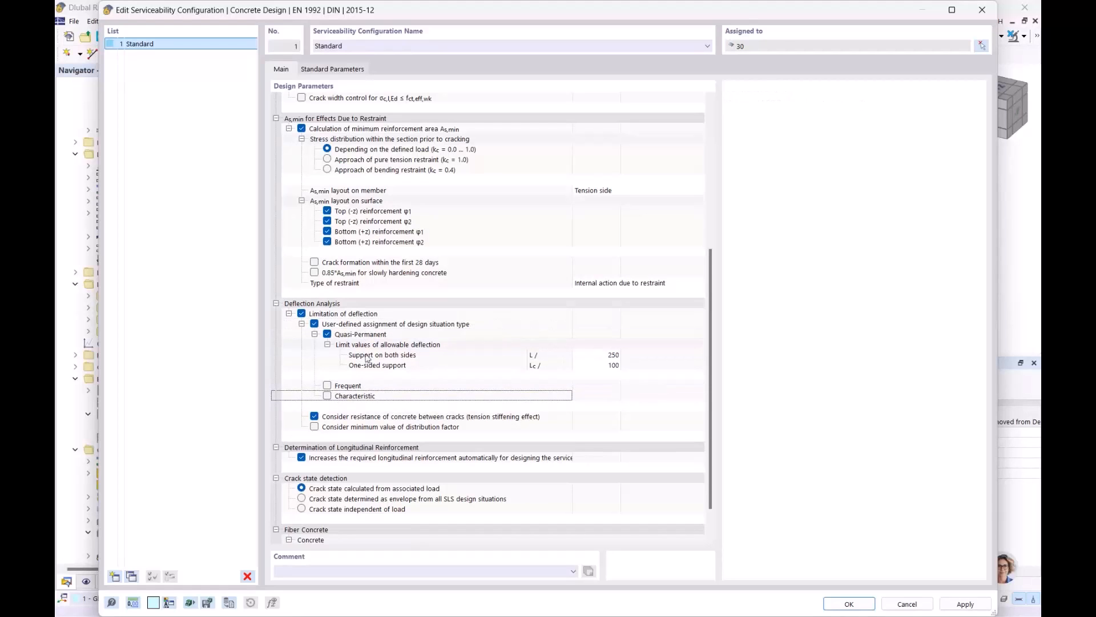
left_click(314, 324)
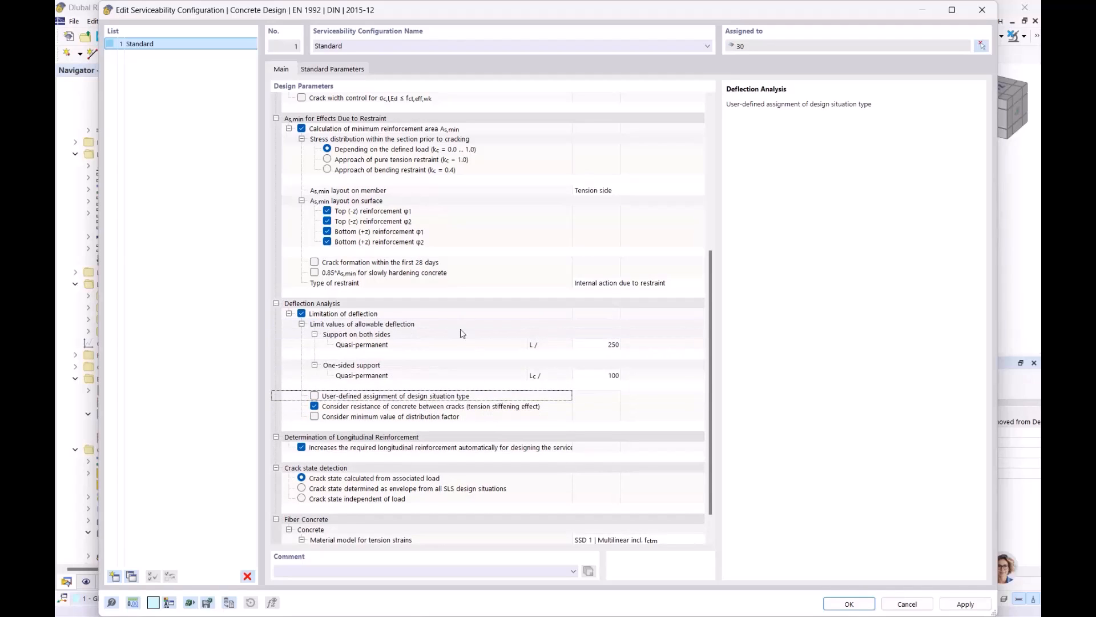
scroll(458, 331, "down", 1)
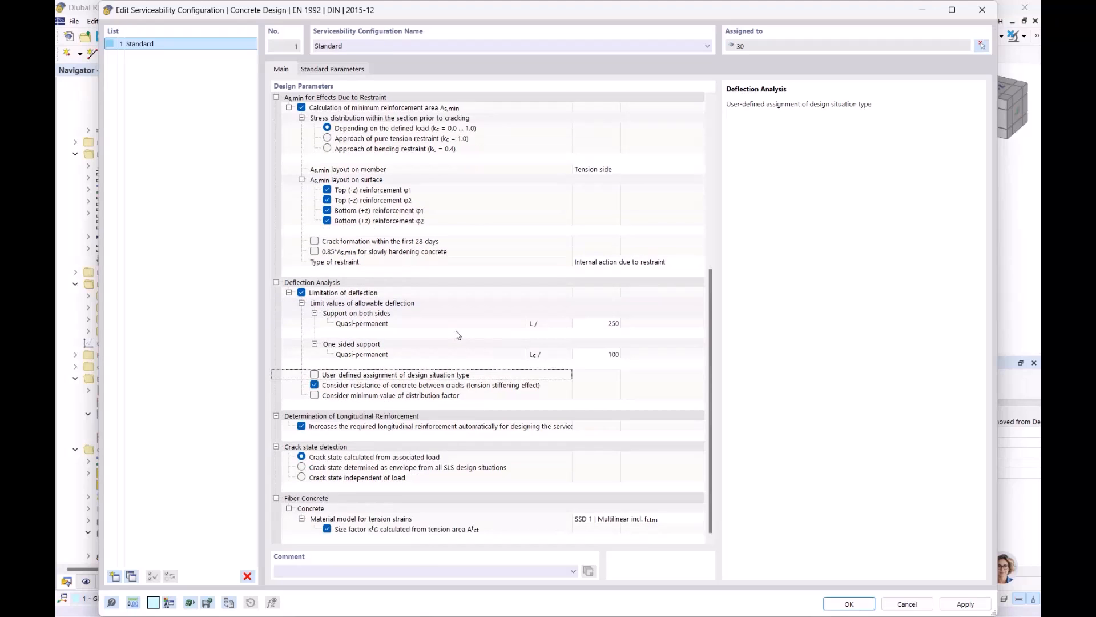
Step: Turn off the automatic increase of required longitudinal reinforcement and the user-defined design situation assignment for steel stress, and confirm the serviceability configuration
left_click(302, 427)
scroll(442, 405, "up", 8)
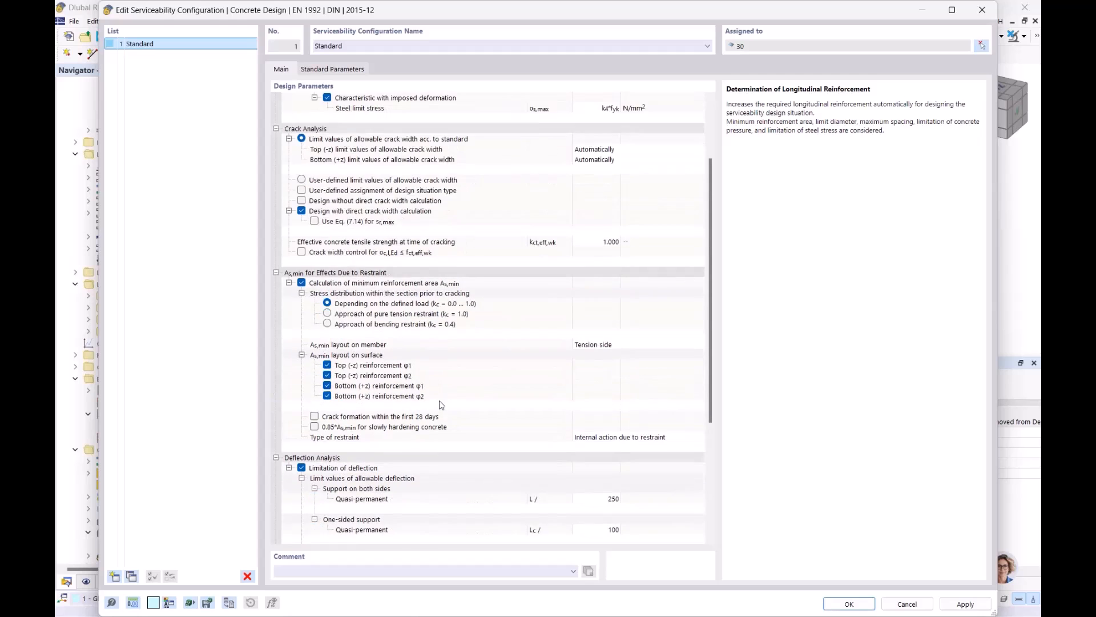
scroll(441, 405, "up", 4)
left_click(338, 121)
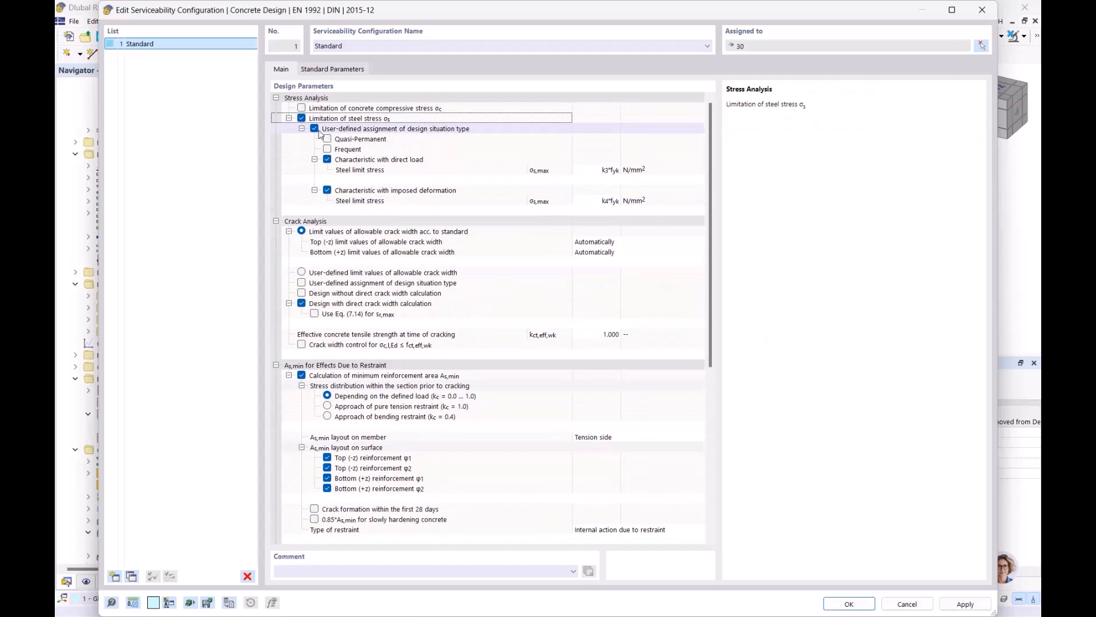
left_click(314, 128)
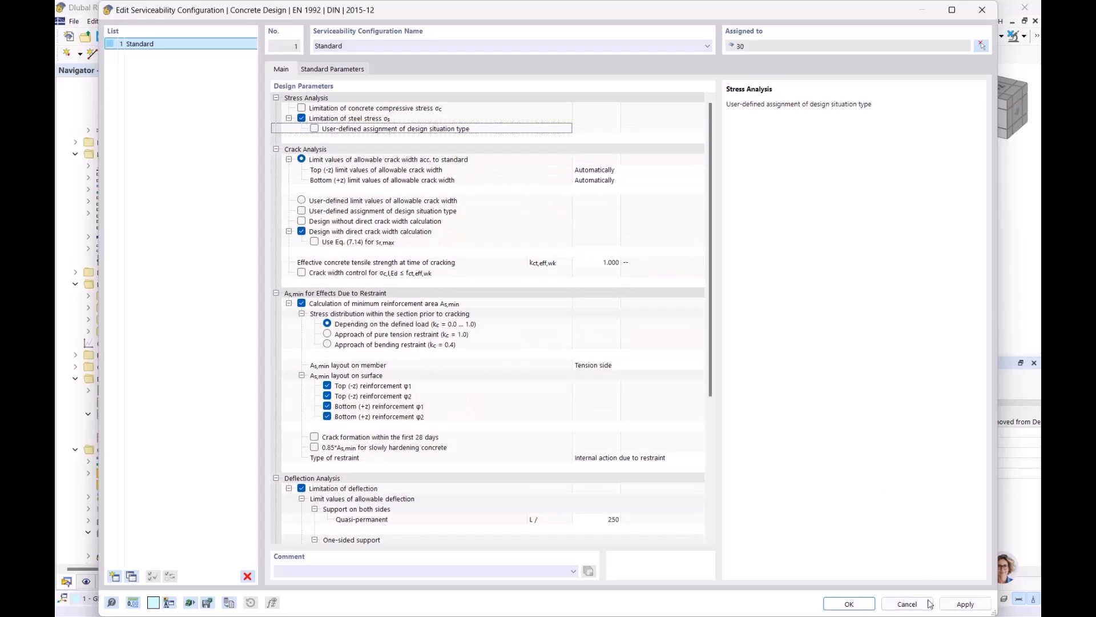
left_click(850, 604)
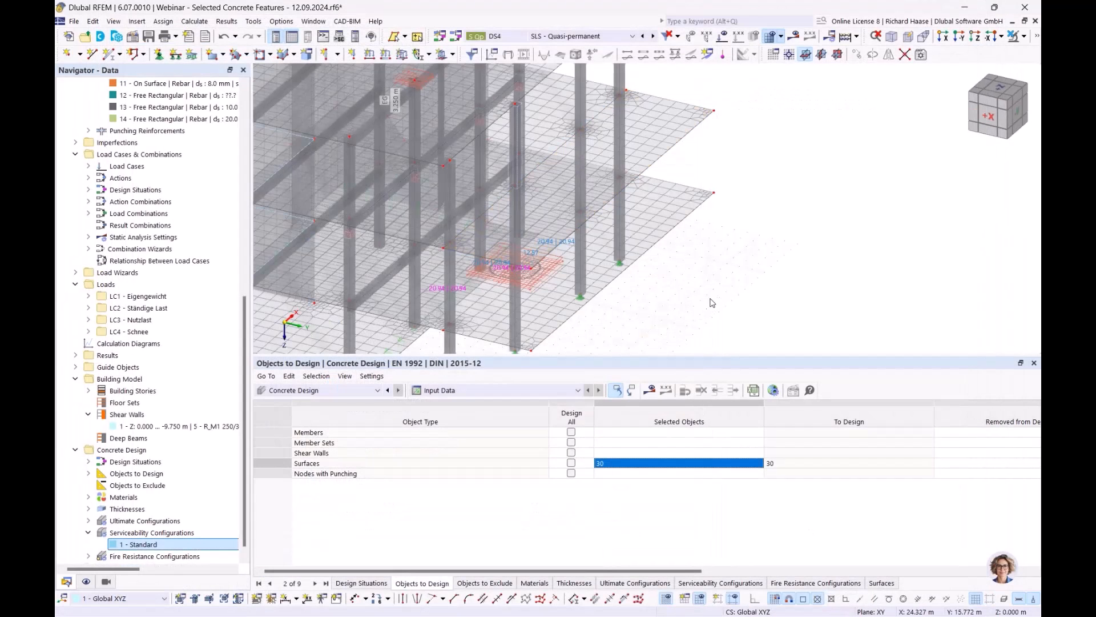
Step: Show the concrete design results and delete the model's mesh together with the existing results
left_click(650, 390)
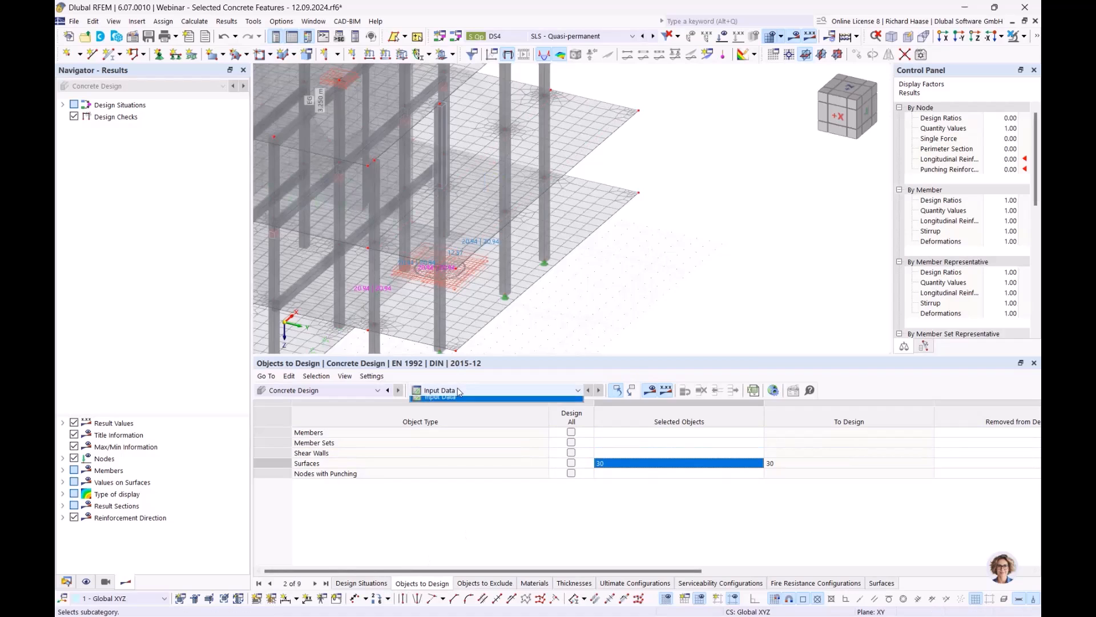
scroll(698, 295, "down", 1)
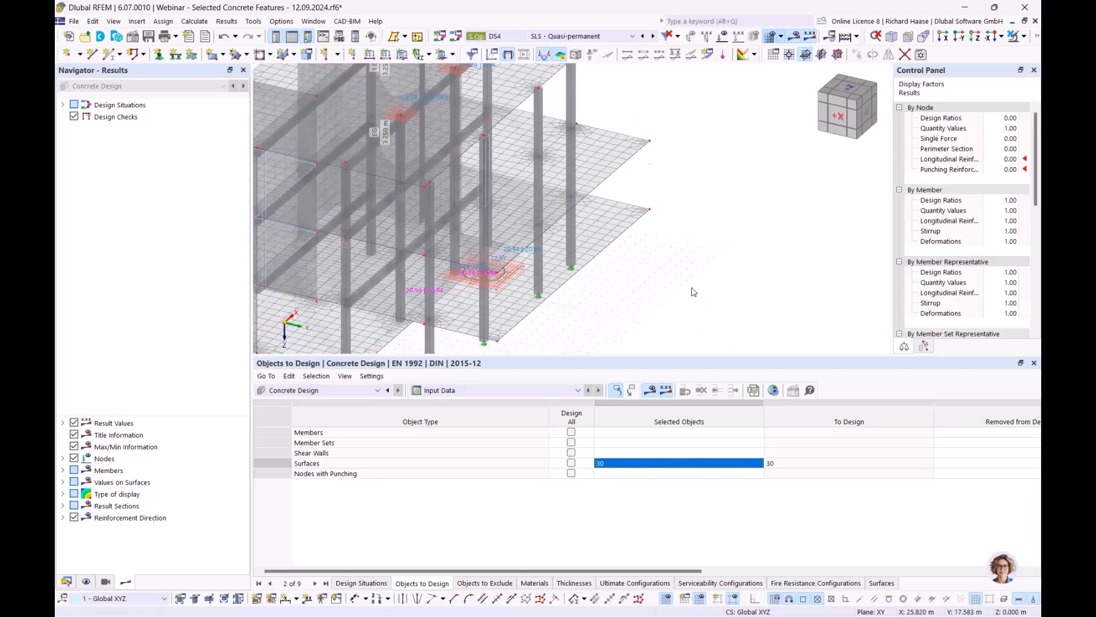
scroll(697, 295, "down", 2)
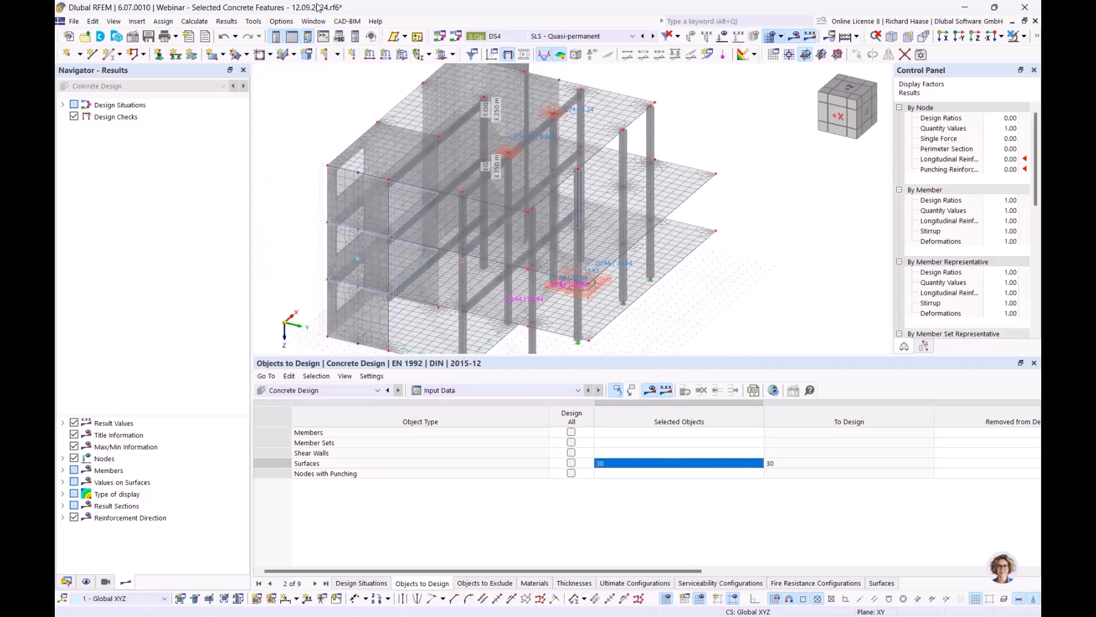
left_click(194, 21)
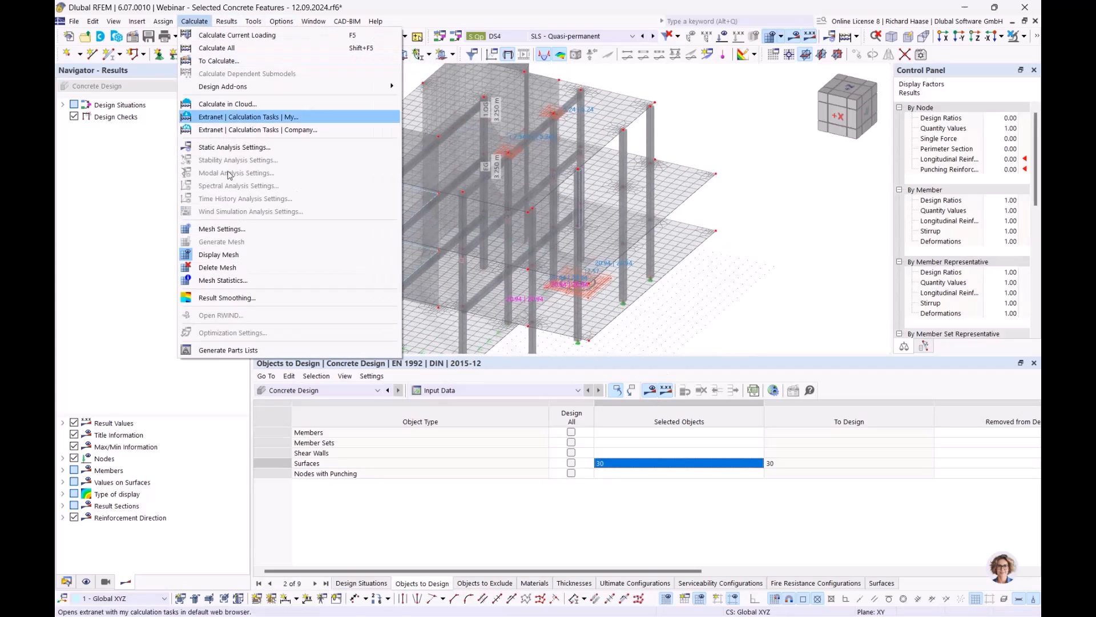
left_click(234, 268)
left_click(605, 369)
left_click(650, 391)
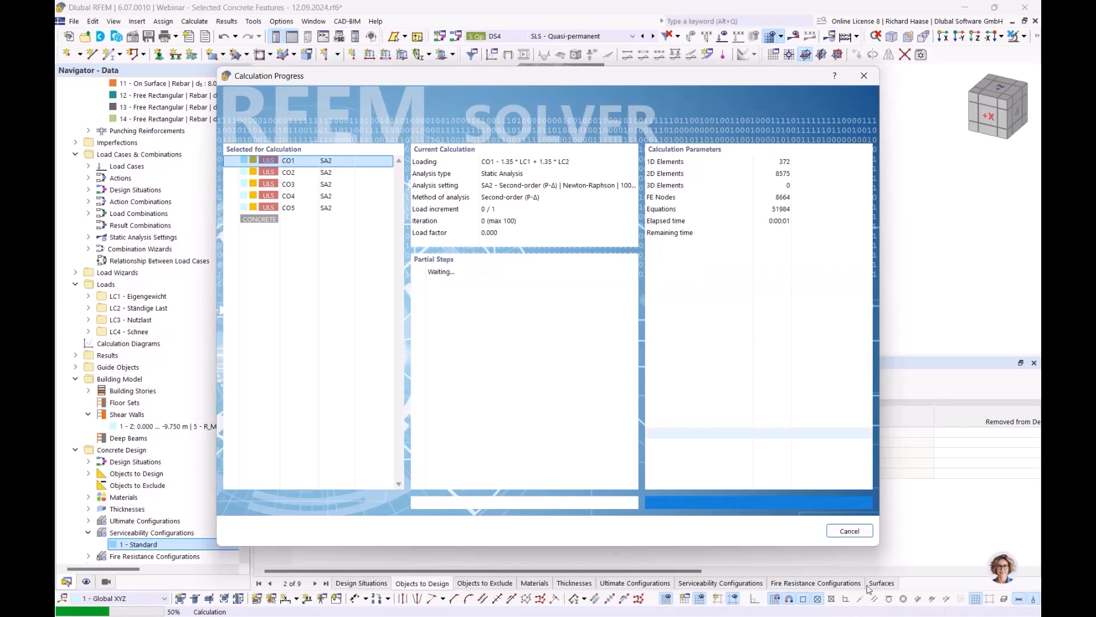
left_click(844, 532)
left_click(544, 369)
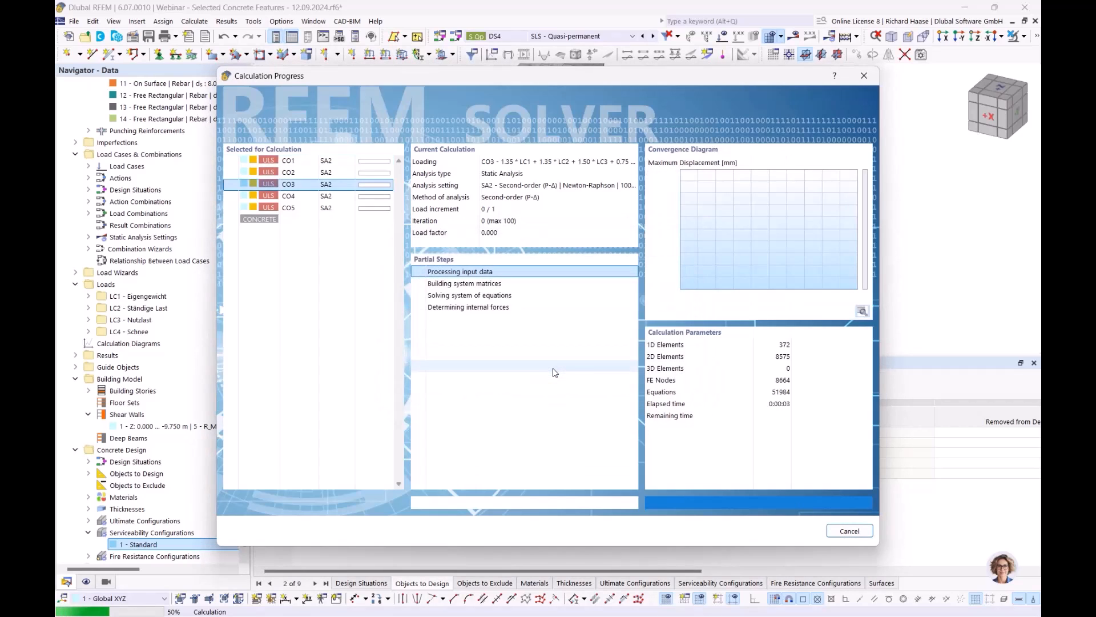
left_click(658, 369)
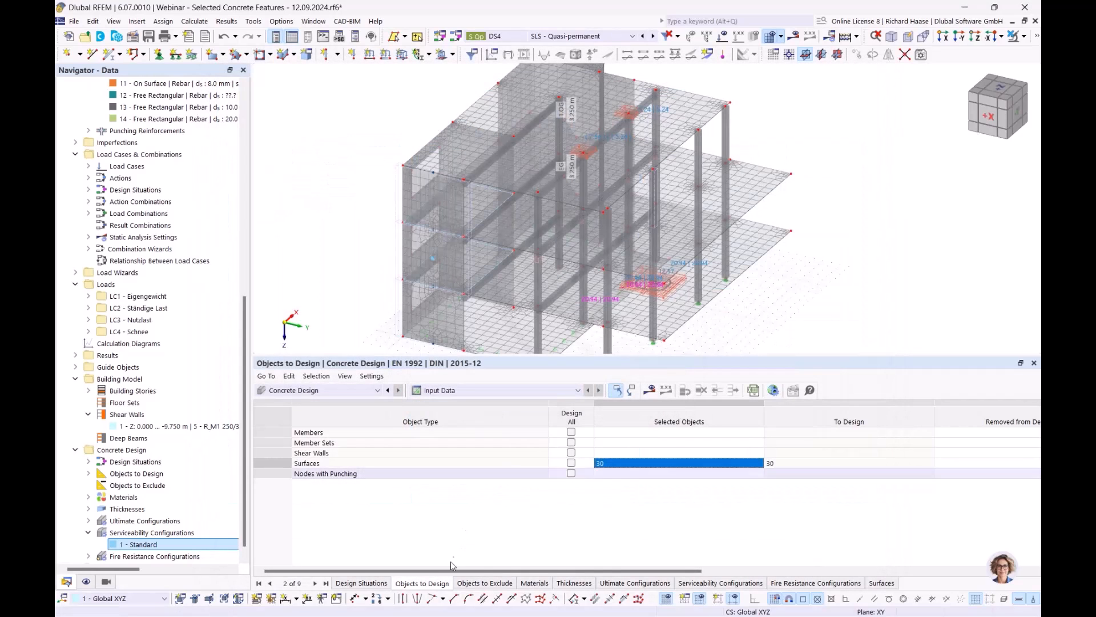
Step: Exclude the ULS design situation DS1 from the concrete design and include the SLS design situations DS2, DS3 and DS4
left_click(509, 432)
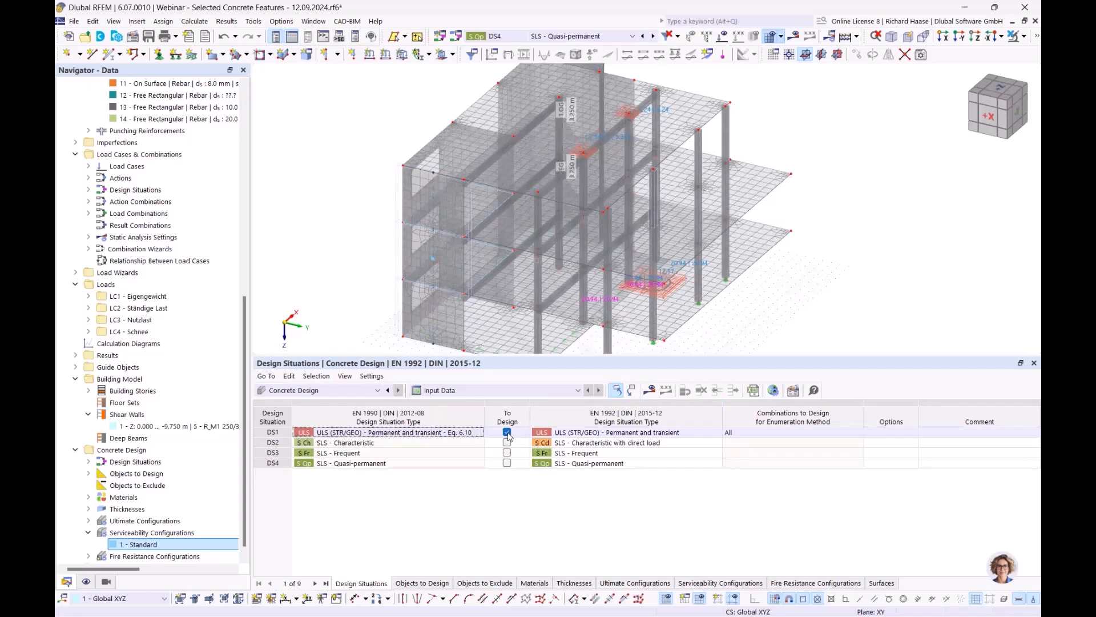
left_click(507, 433)
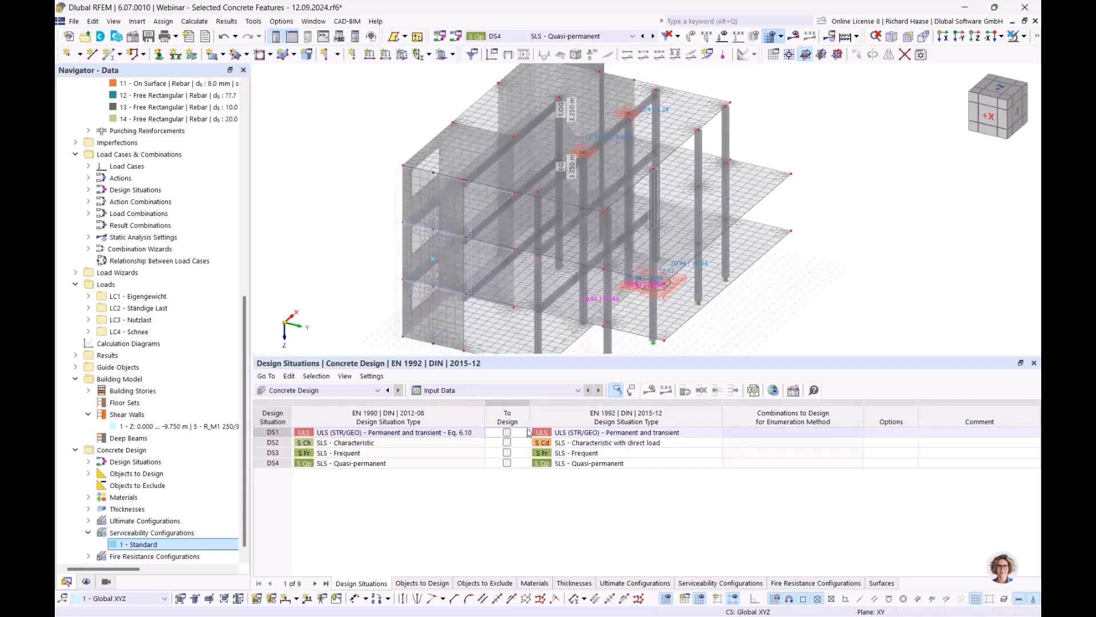
left_click(507, 443)
left_click(507, 453)
left_click(507, 464)
left_click(507, 463)
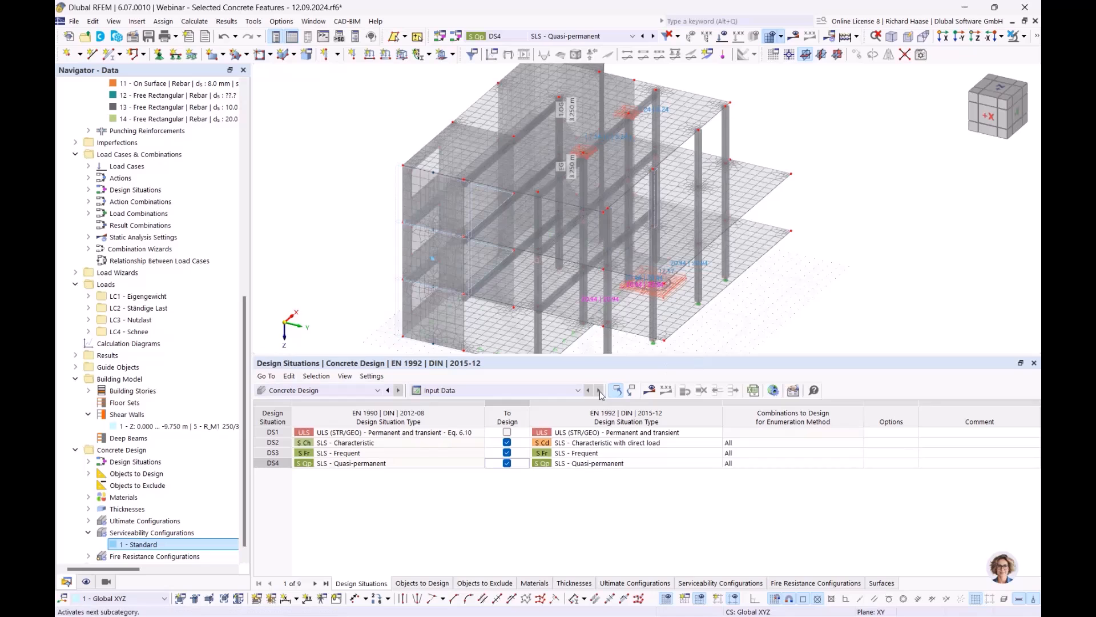
Step: Run the concrete design and list the design ratios on surfaces, selecting the stress limitation check of the reinforcement under DS2
left_click(653, 393)
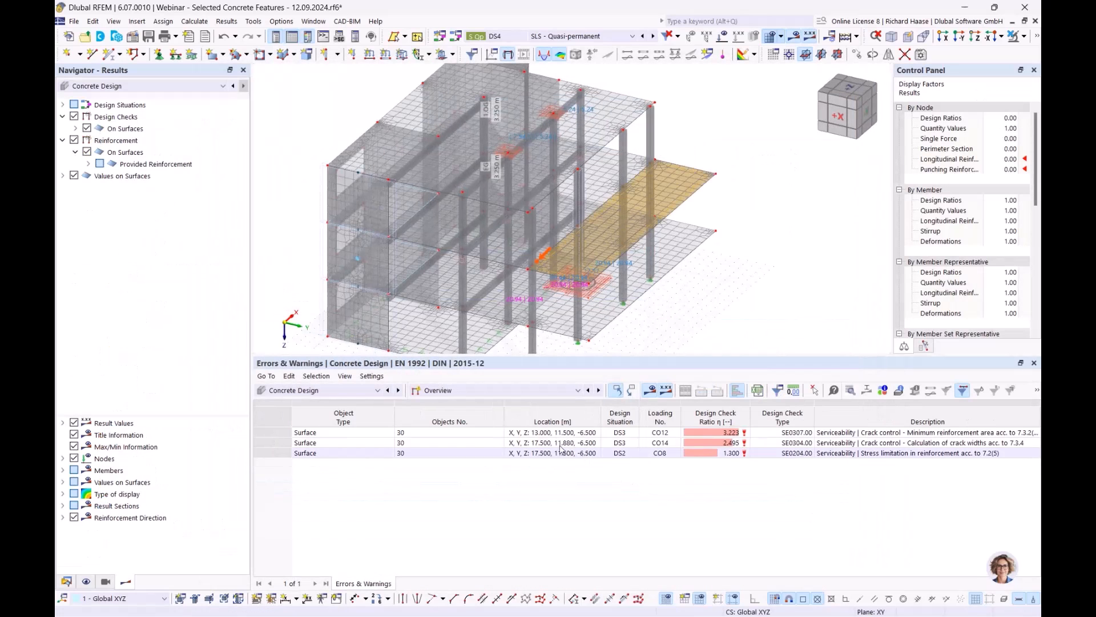
left_click(481, 390)
left_click(481, 423)
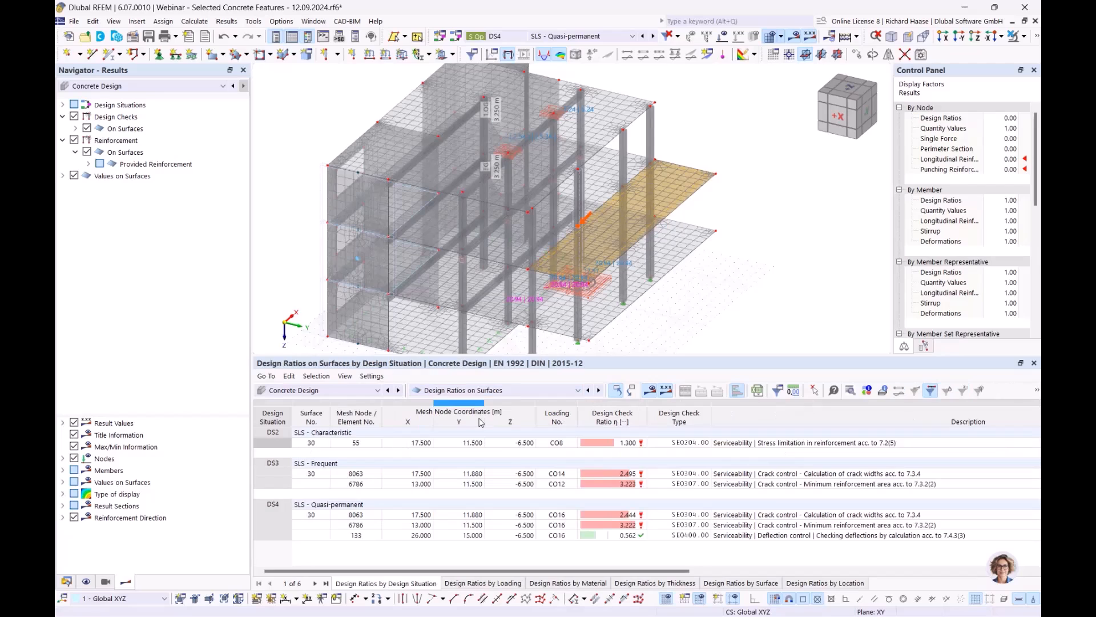
left_click(768, 445)
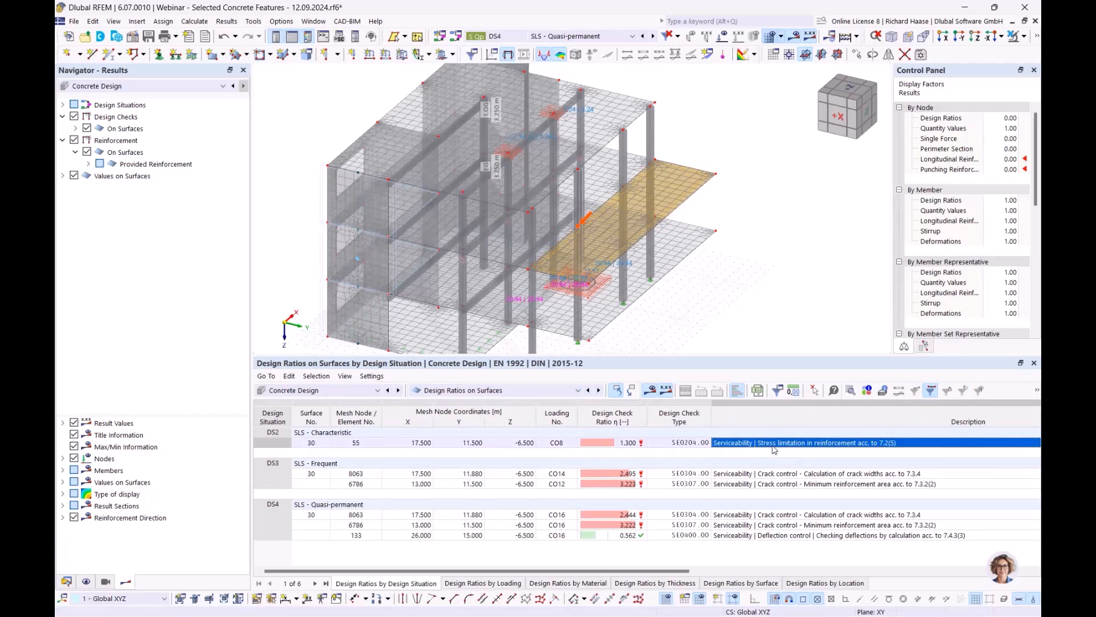
scroll(718, 278, "up", 4)
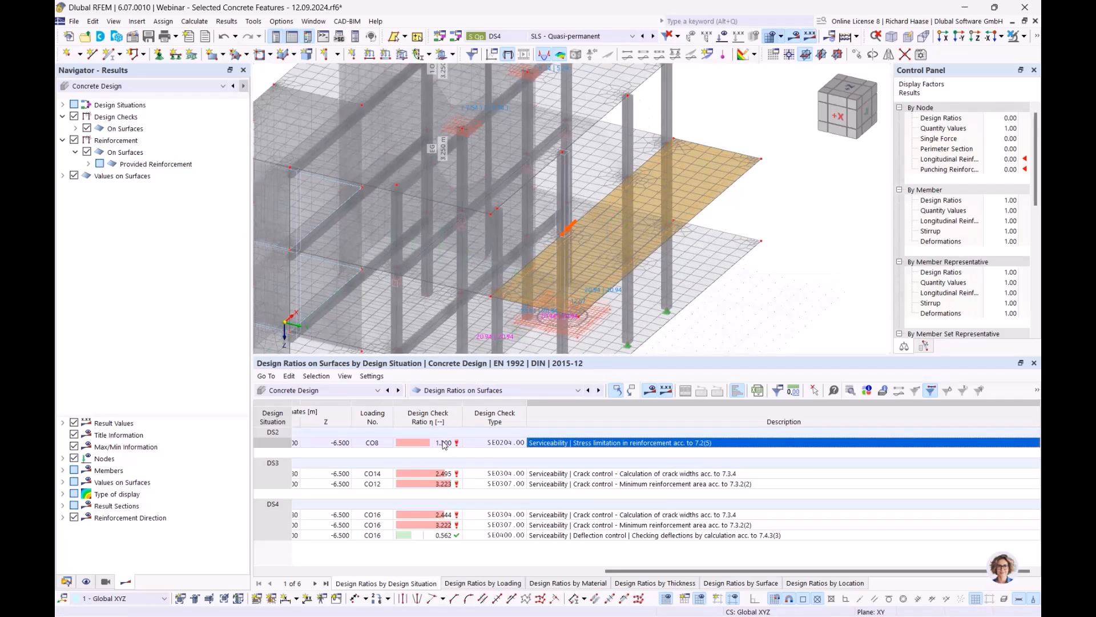
Step: Display the provided top longitudinal reinforcement of surface 30 and examine it in both directions
left_click(144, 165)
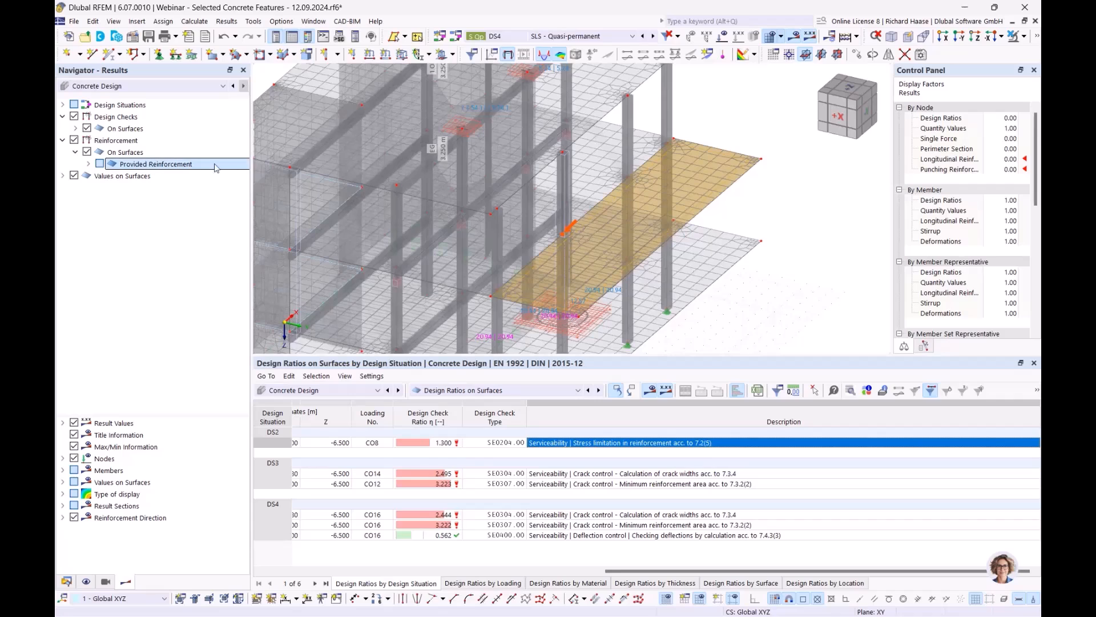
left_click(89, 164)
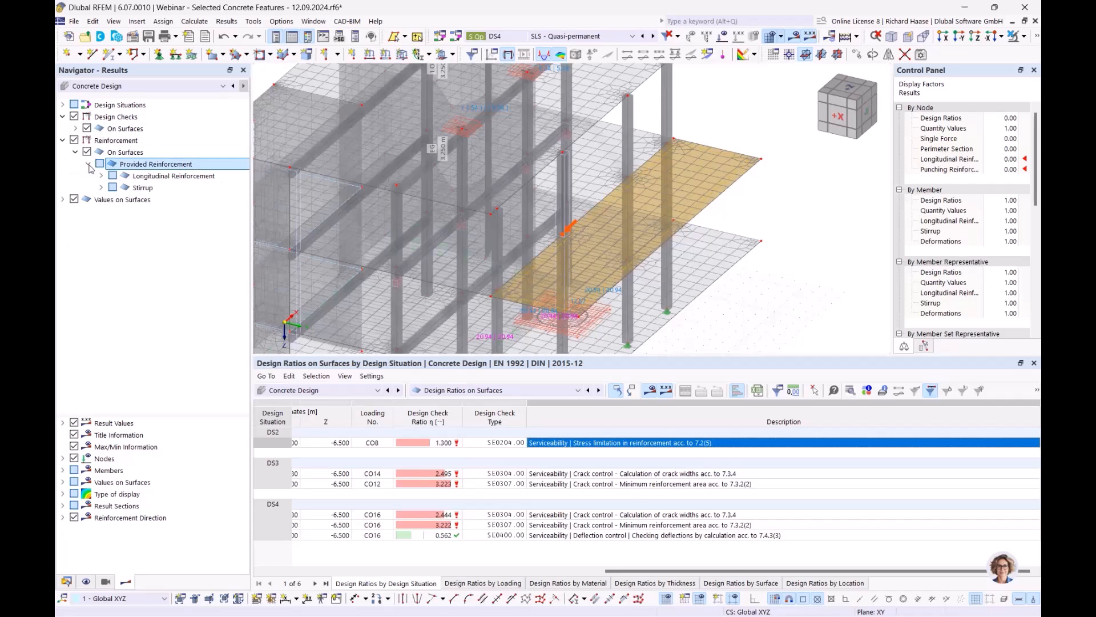
left_click(101, 176)
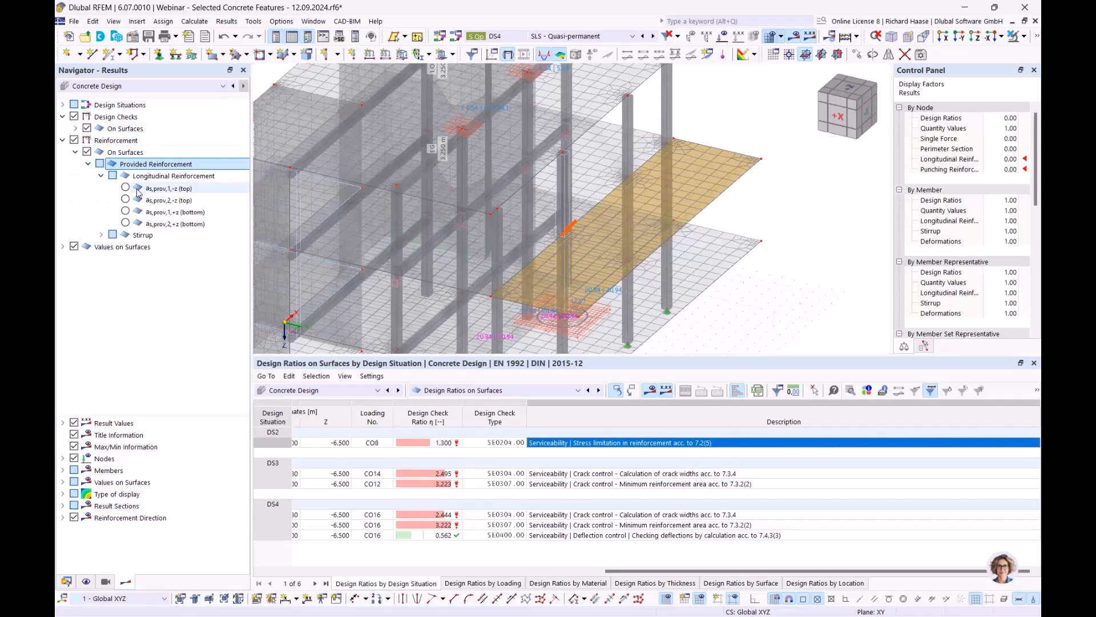
left_click(125, 188)
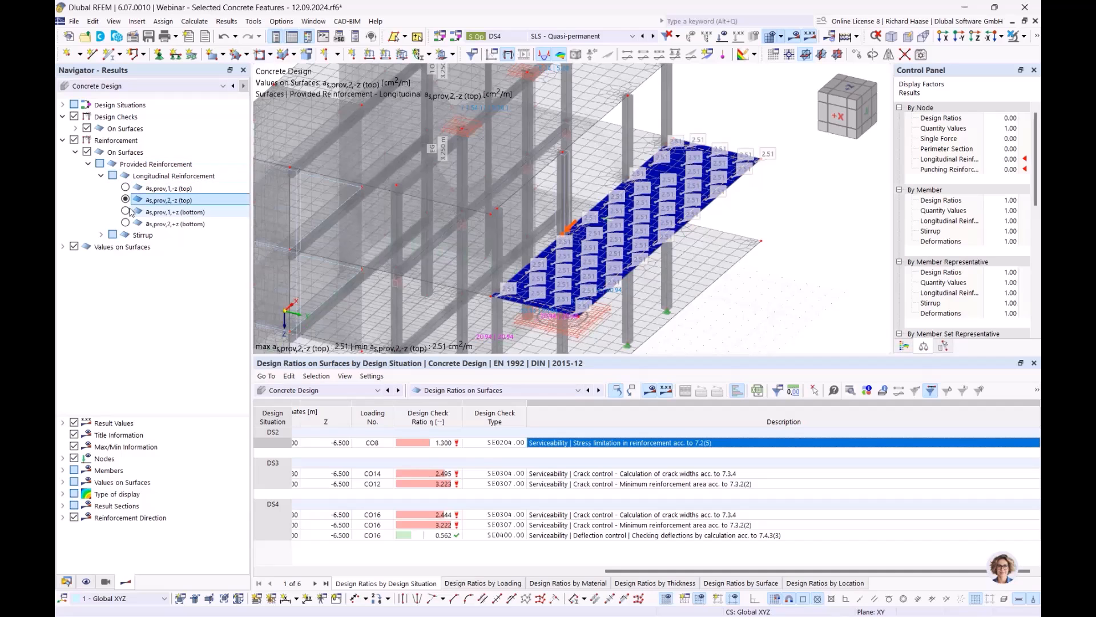
left_click(101, 176)
left_click(88, 164)
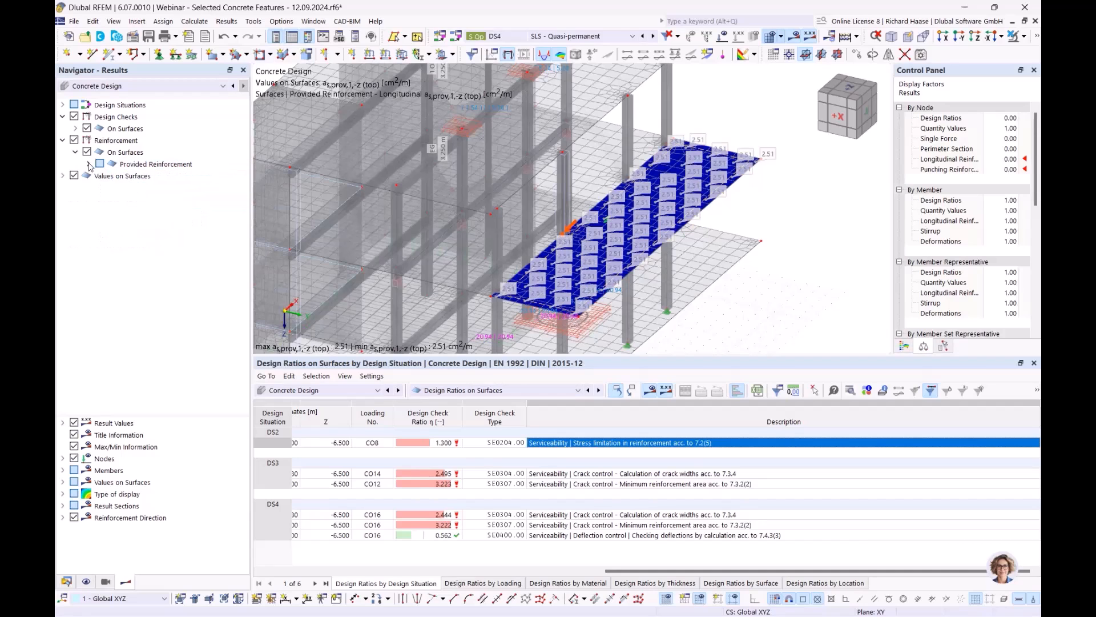
Step: Reopen the Standard serviceability configuration and enable the automatic increase of the required longitudinal reinforcement for the serviceability design
left_click(66, 581)
scroll(166, 531, "down", 1)
double_click(155, 532)
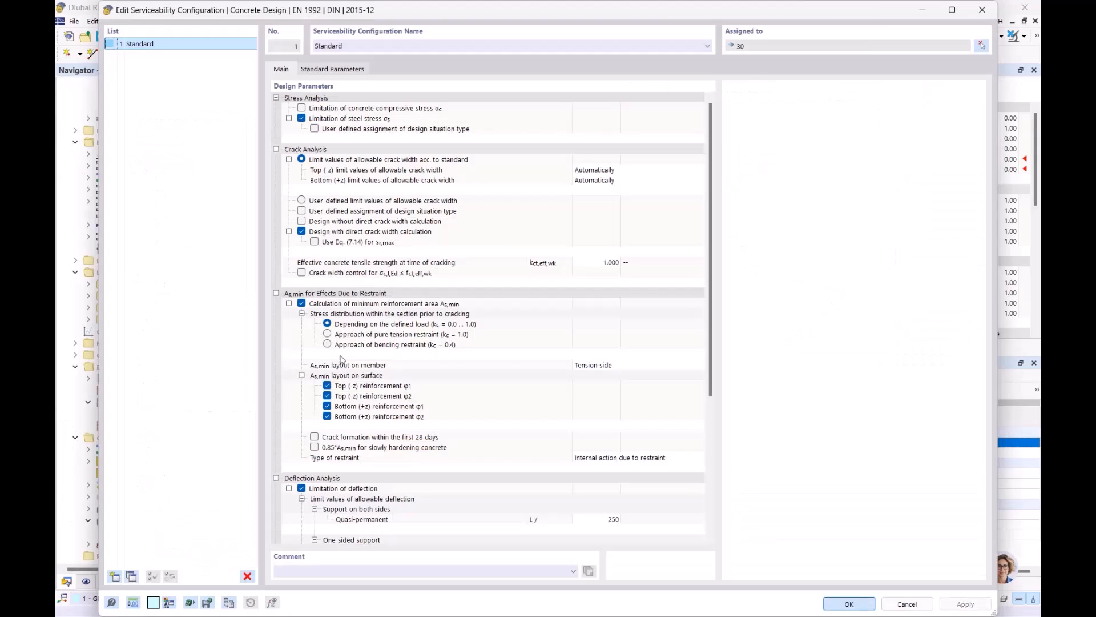
scroll(489, 293, "down", 5)
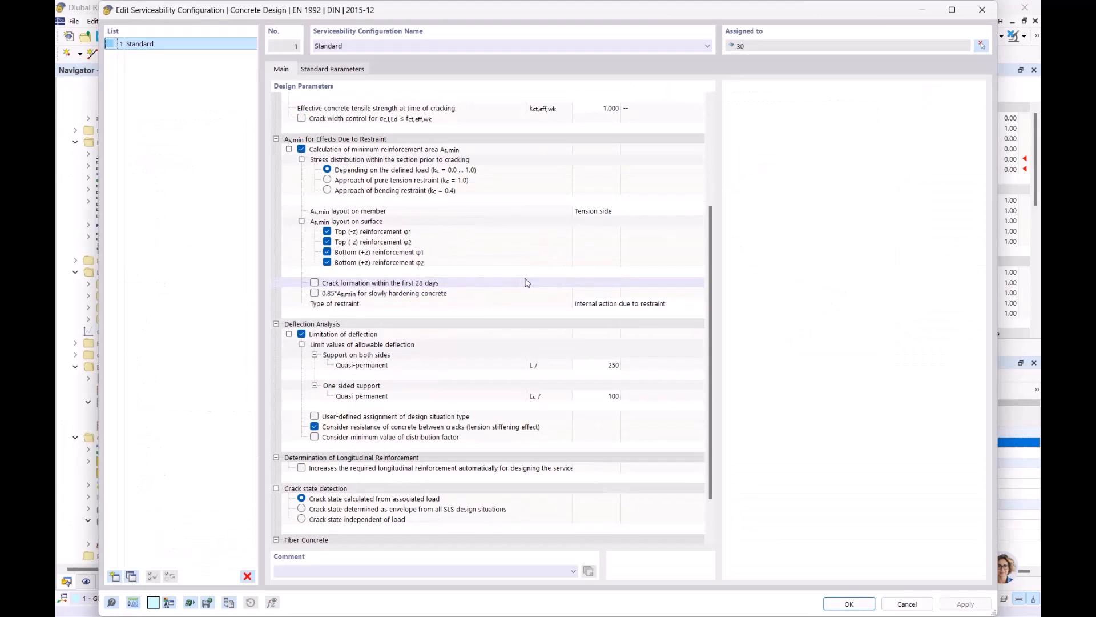
left_click(512, 468)
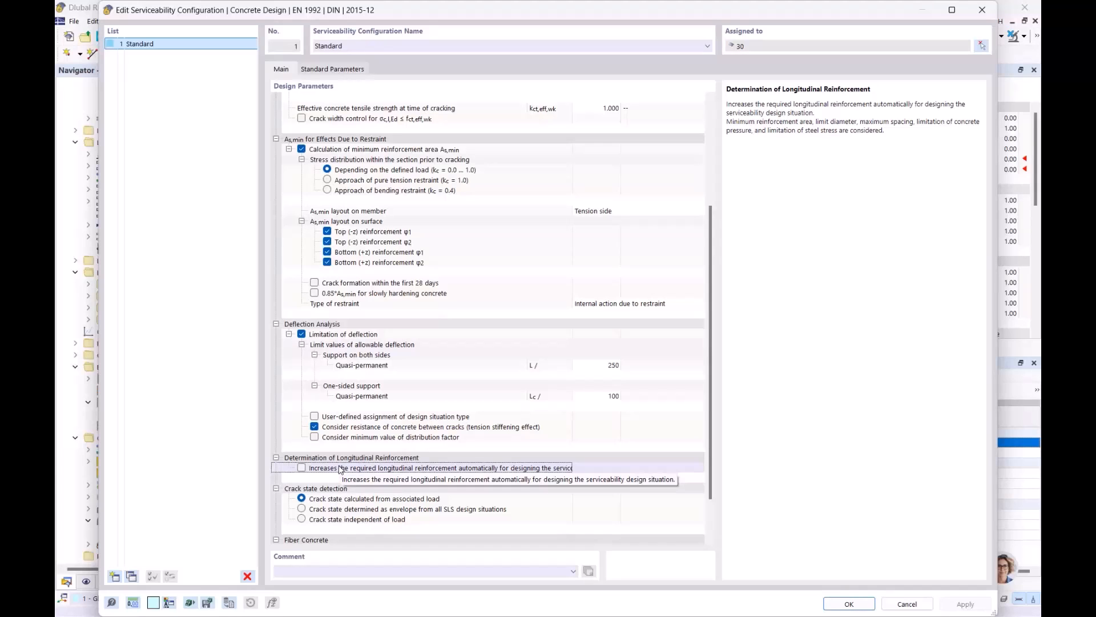
left_click(301, 467)
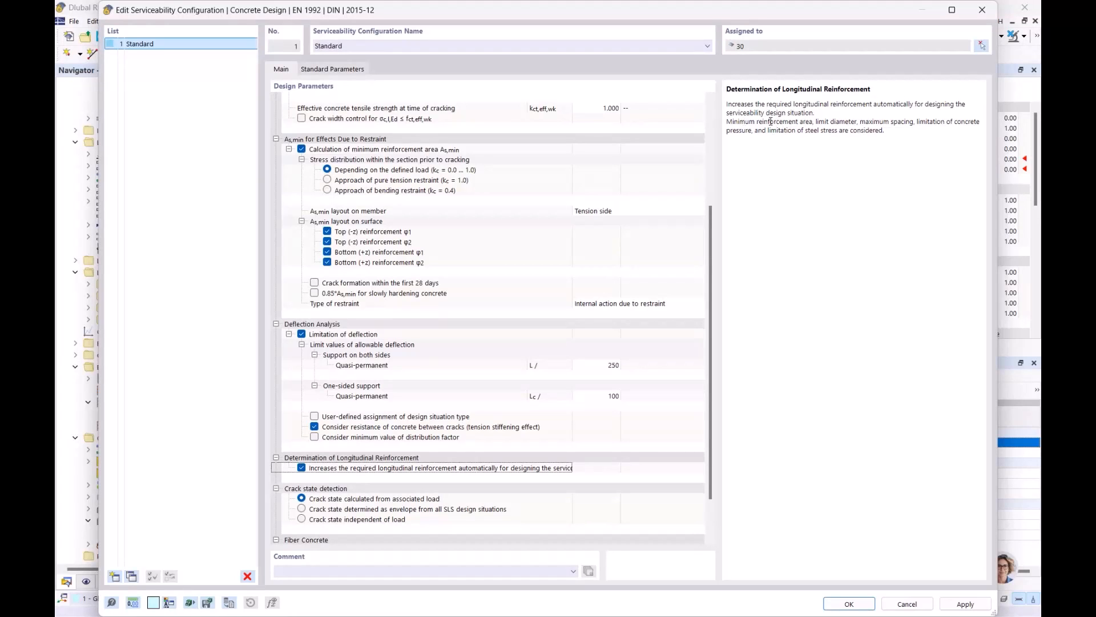
Step: Examine which criteria the automatic reinforcement increase considers, and confirm the configuration along with deleting the Concrete Design results
left_click_drag(745, 122, 927, 131)
left_click(849, 140)
left_click_drag(768, 131, 833, 125)
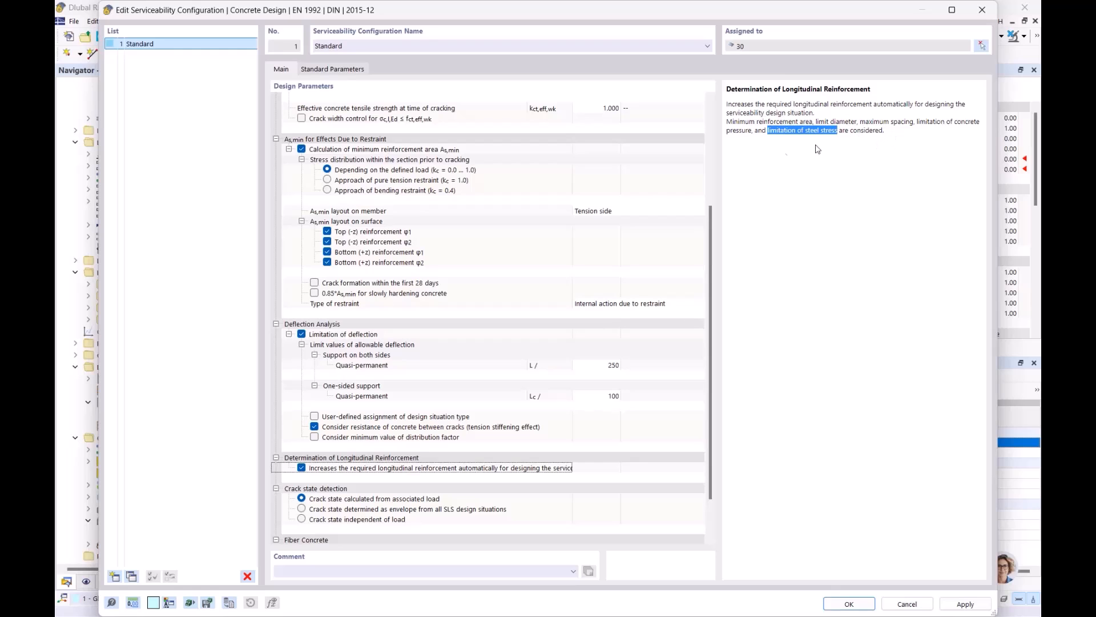
mouse_move(559, 13)
left_mouse_down()
mouse_move(562, 81)
mouse_move(596, 193)
mouse_move(595, 74)
mouse_move(571, 79)
mouse_move(551, 29)
left_mouse_up()
left_click_drag(805, 35, 806, 25)
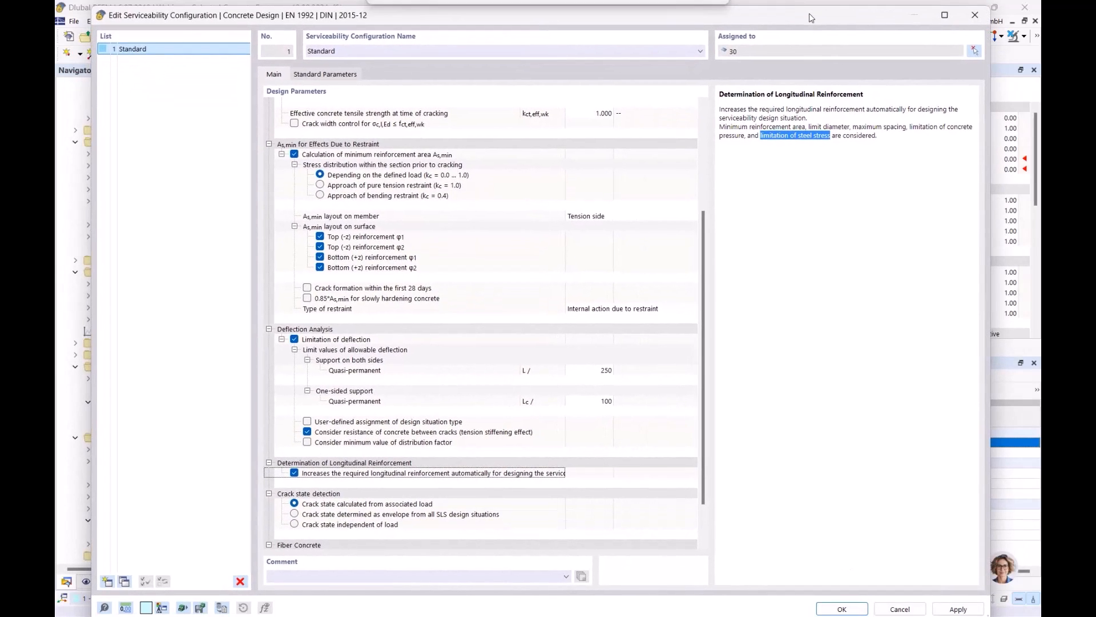
left_click(843, 608)
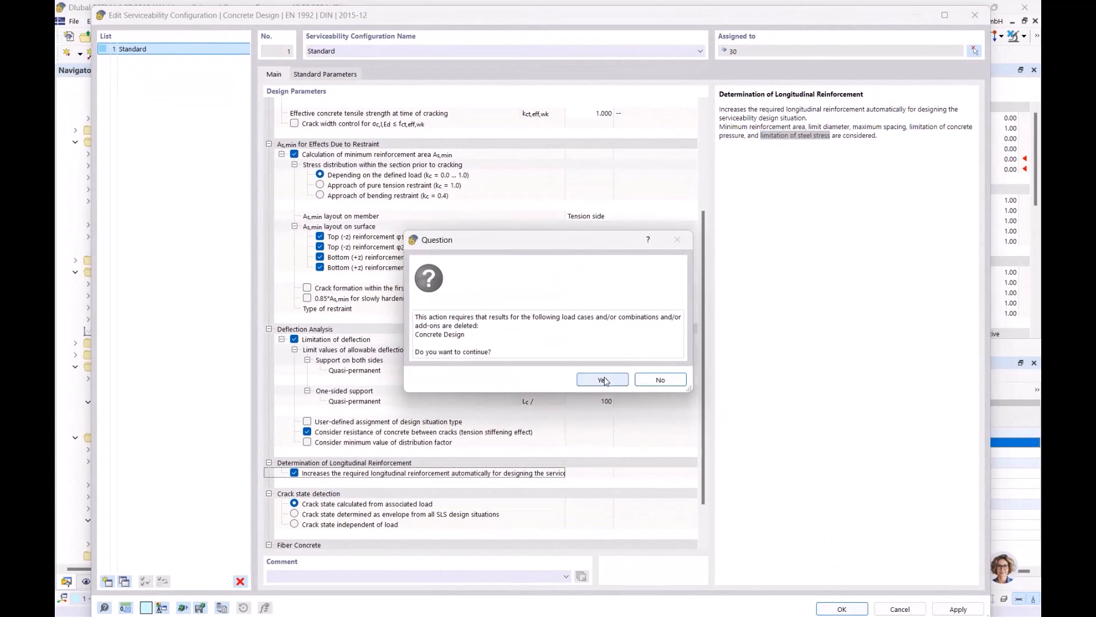
left_click(601, 378)
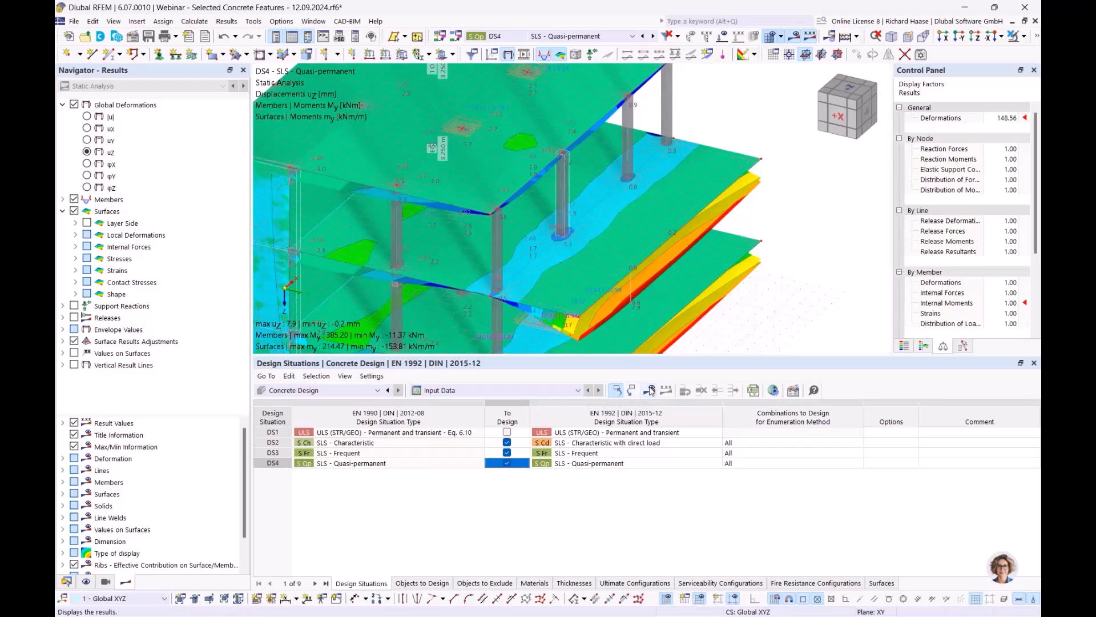
Step: Rerun the concrete design and list the design ratios on surfaces, selecting the reinforcement stress limitation check under DS2 again
left_click(650, 390)
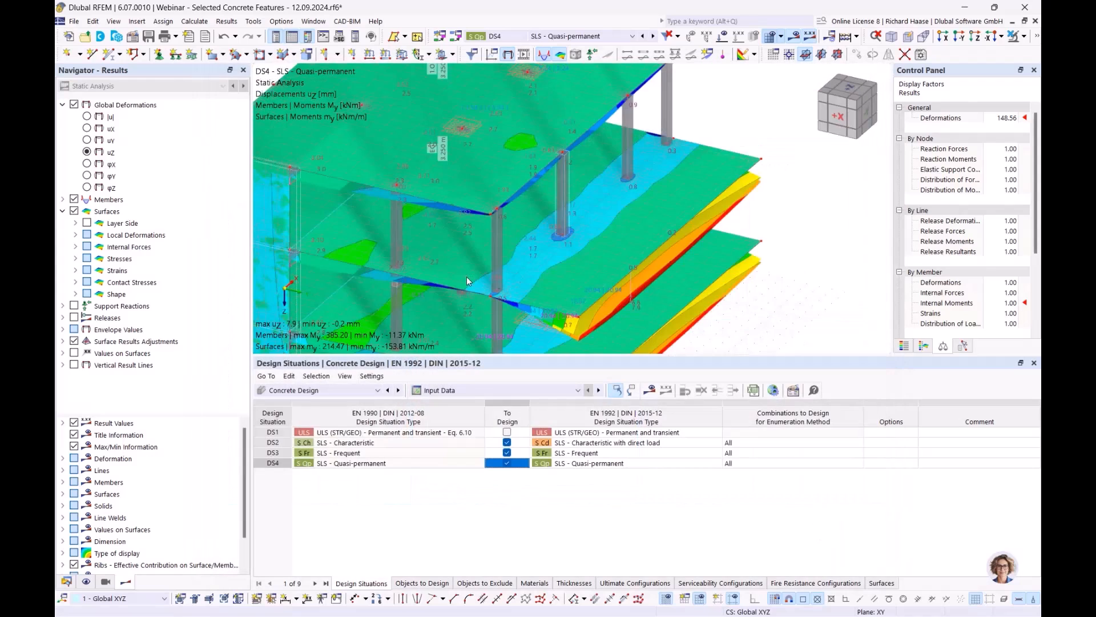
left_click(471, 389)
left_click(470, 421)
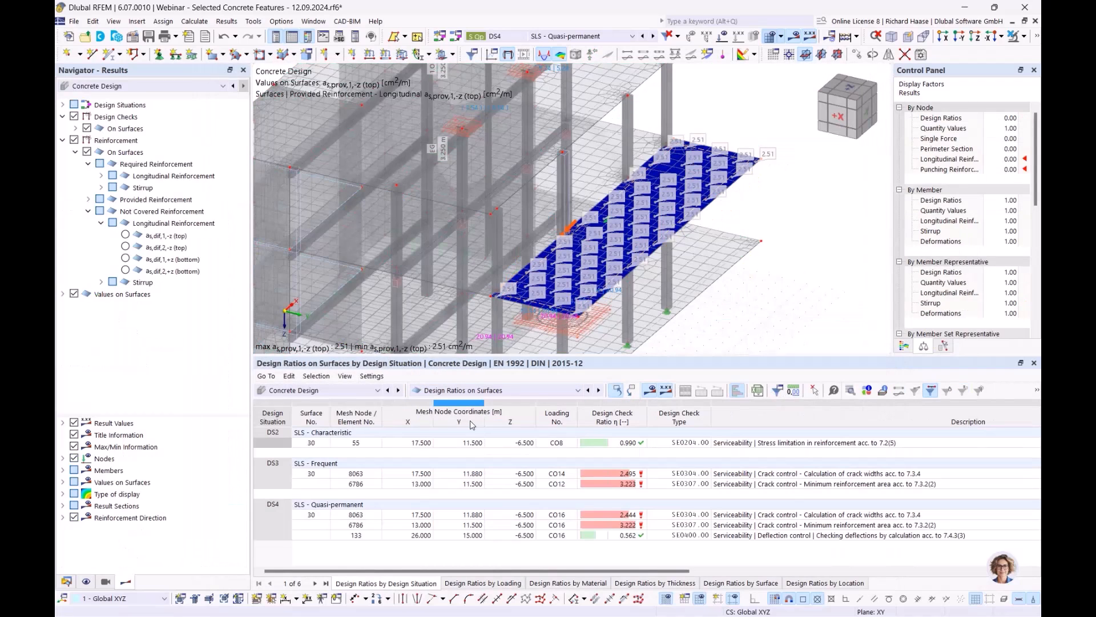
left_click(638, 445)
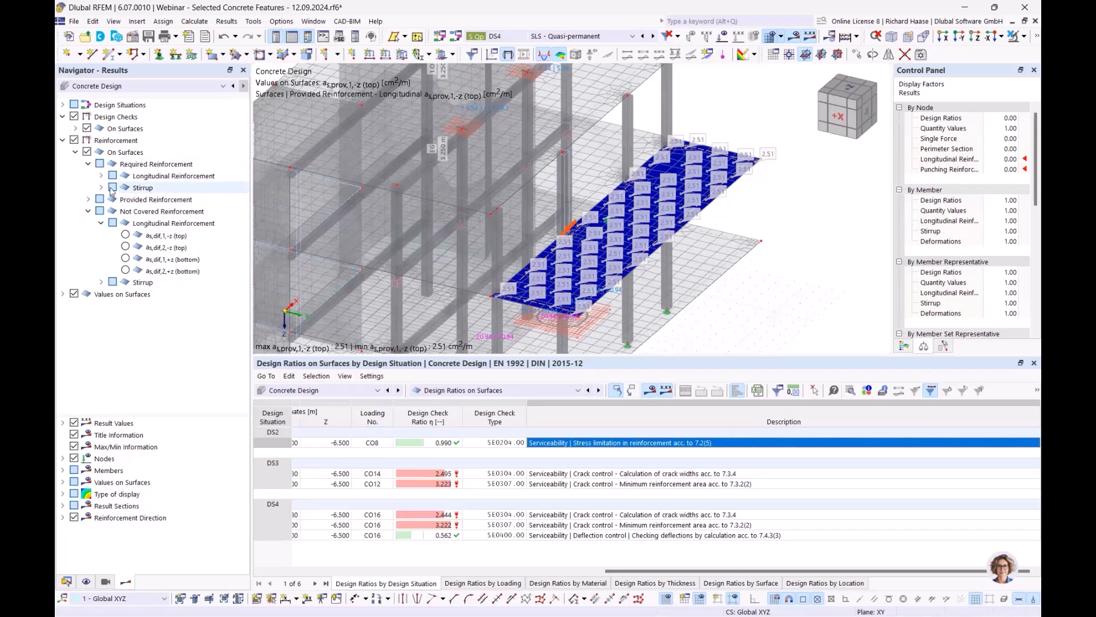
left_click(88, 211)
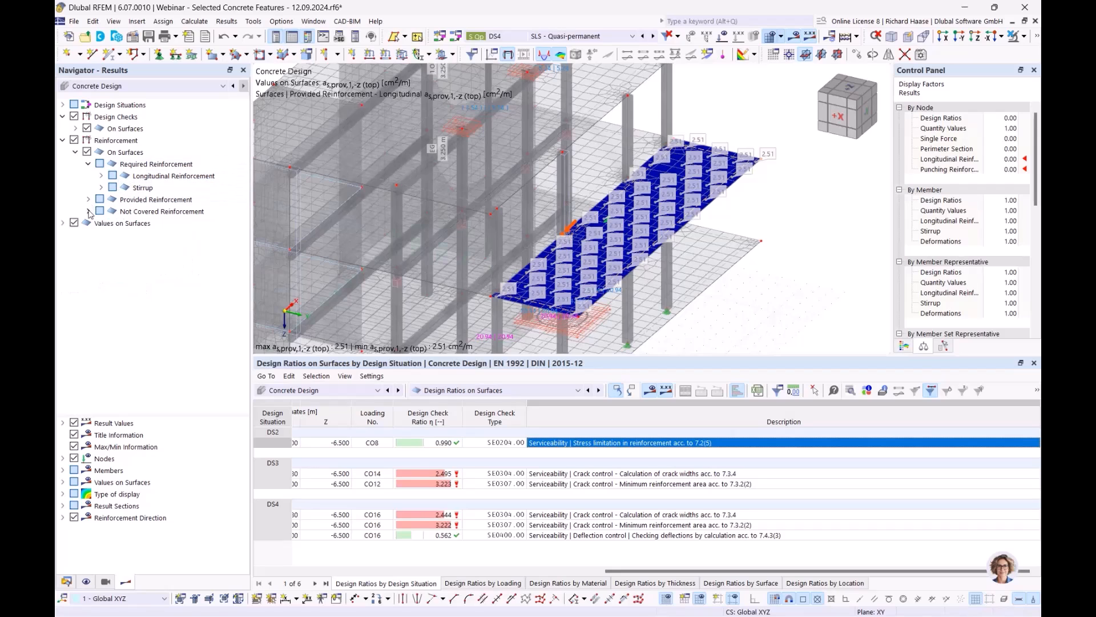
Step: Compare the required, provided and not covered surface reinforcement categories with the reinforcement stress limitation check under DS2
left_click(163, 201)
left_click(89, 164)
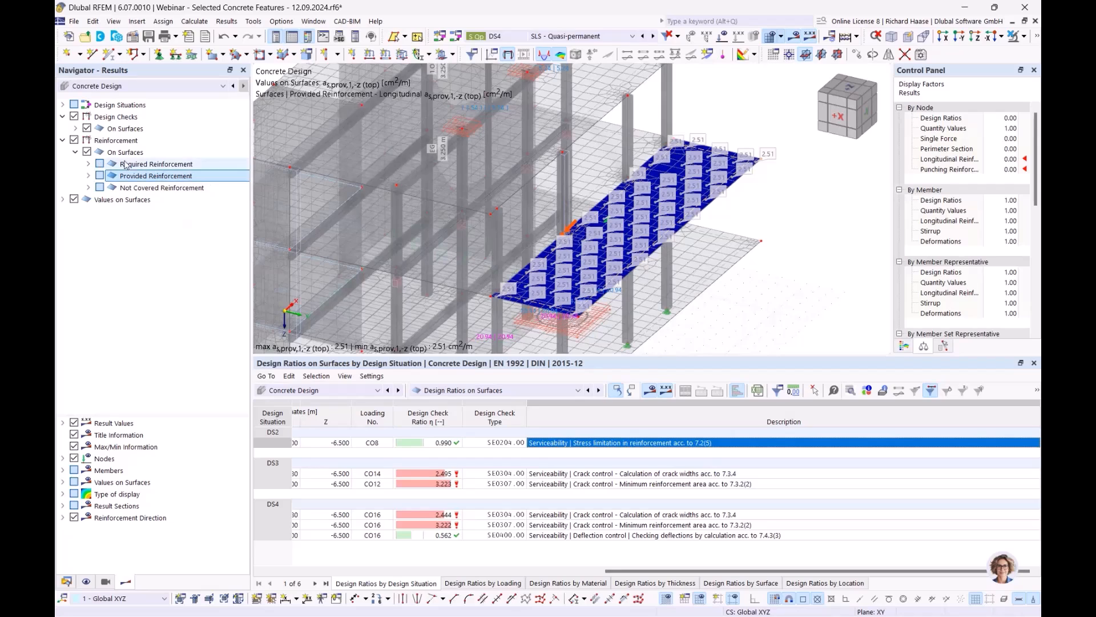
left_click(154, 165)
left_click(152, 189)
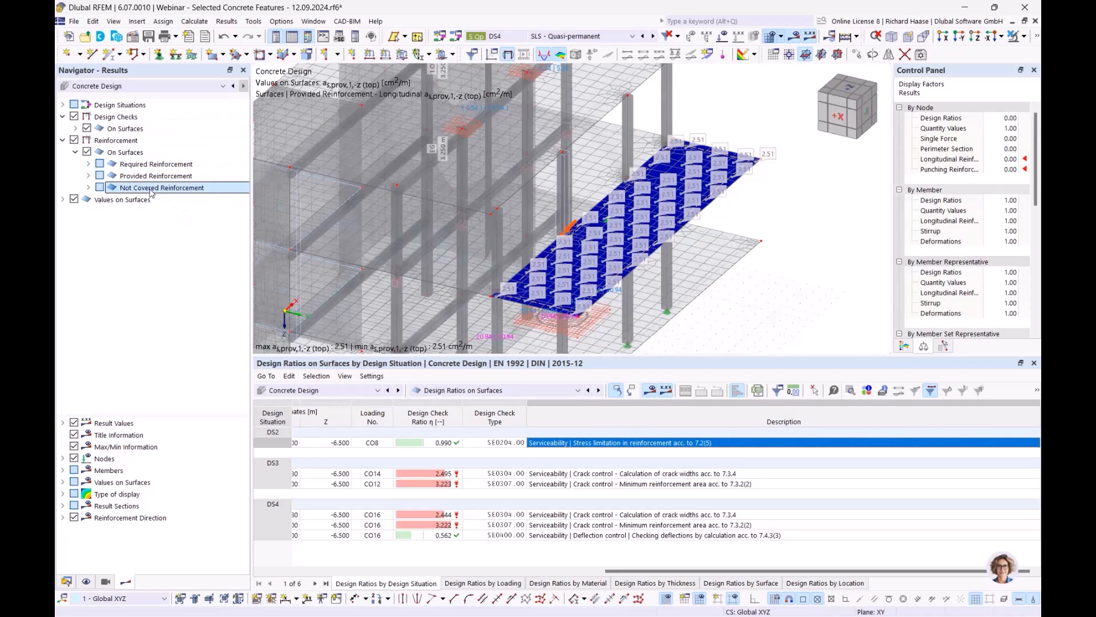
left_click(441, 443)
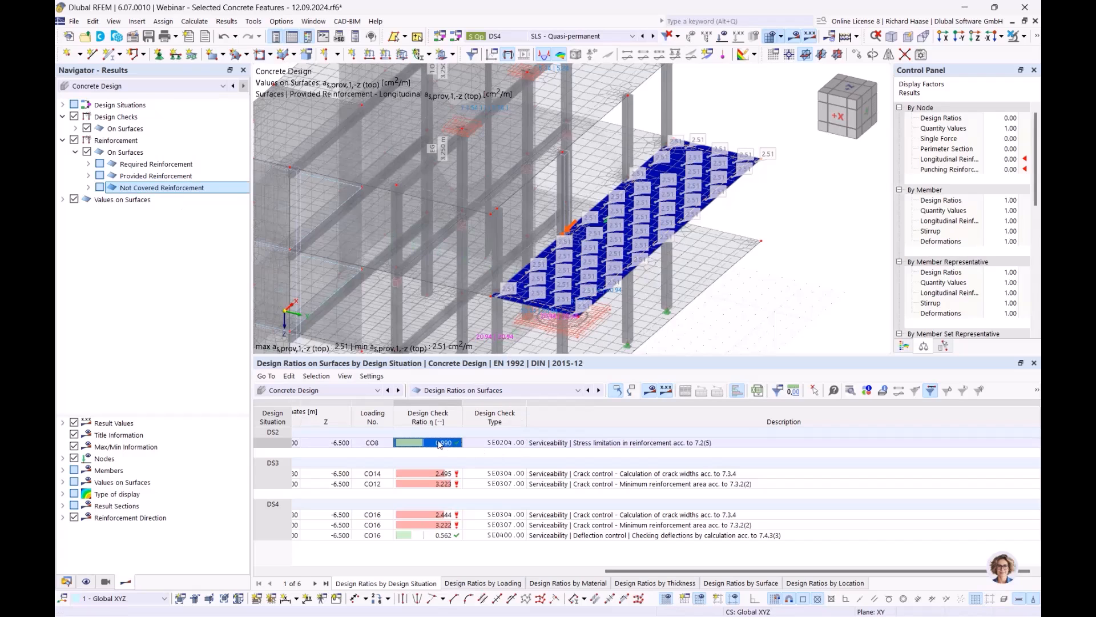
left_click(588, 445)
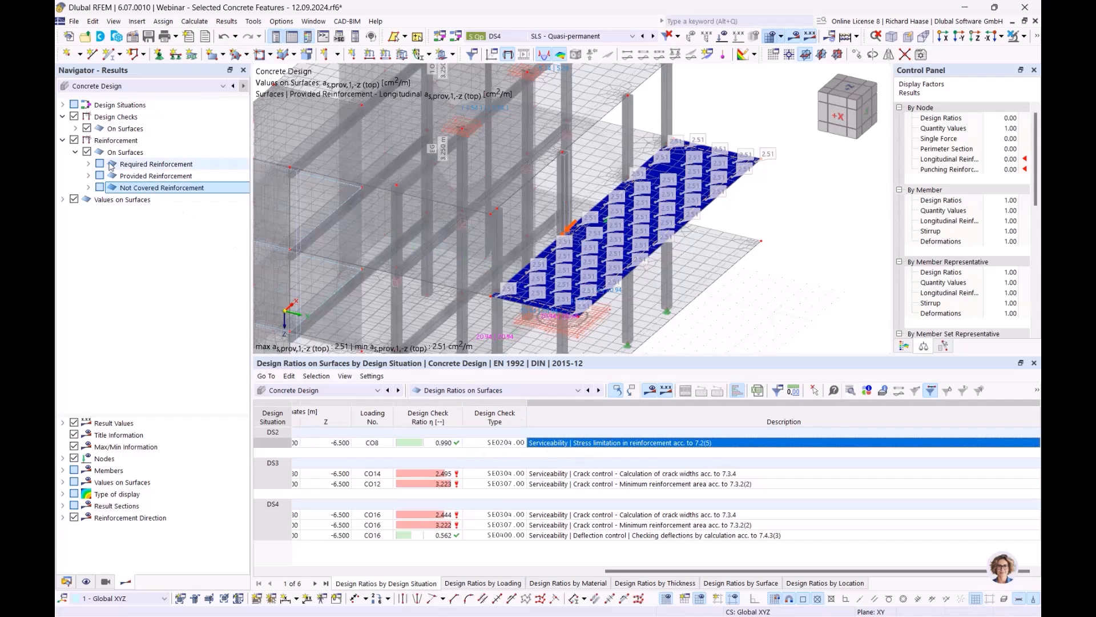
left_click(89, 164)
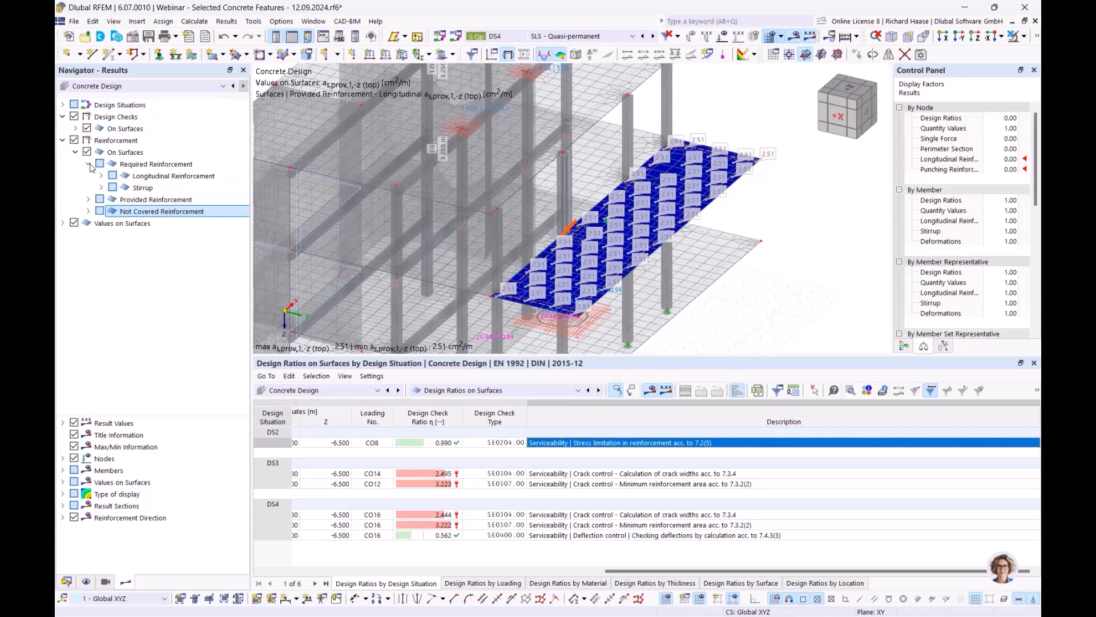
left_click(101, 176)
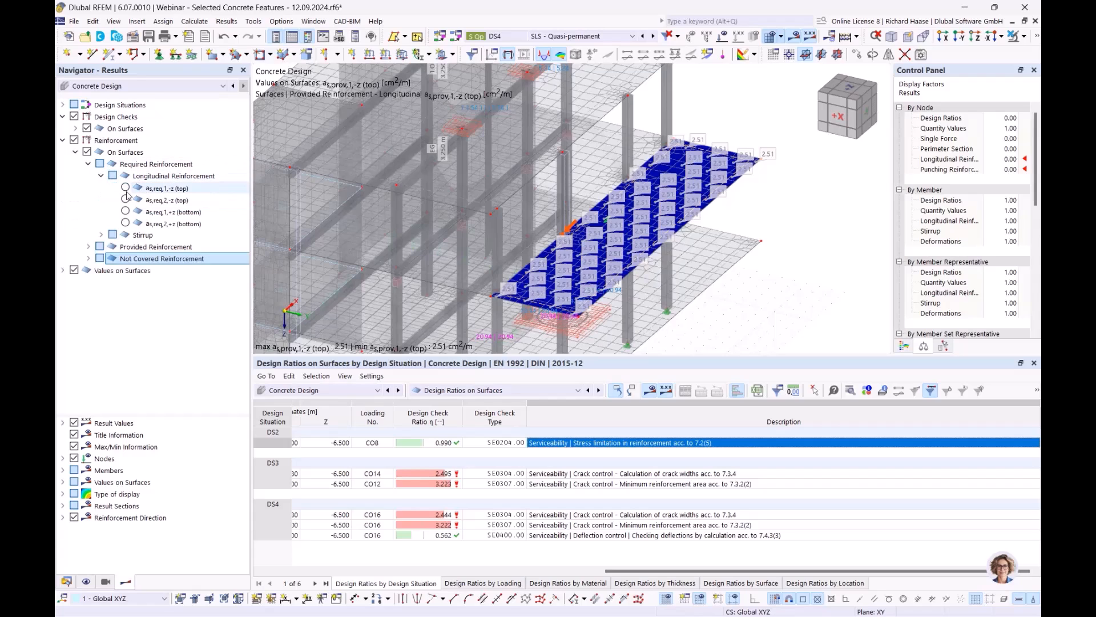
Step: Display the not covered top longitudinal reinforcement in direction 1 on surface 30 and examine its distribution
left_click(89, 164)
left_click(88, 187)
left_click(101, 199)
left_click(125, 211)
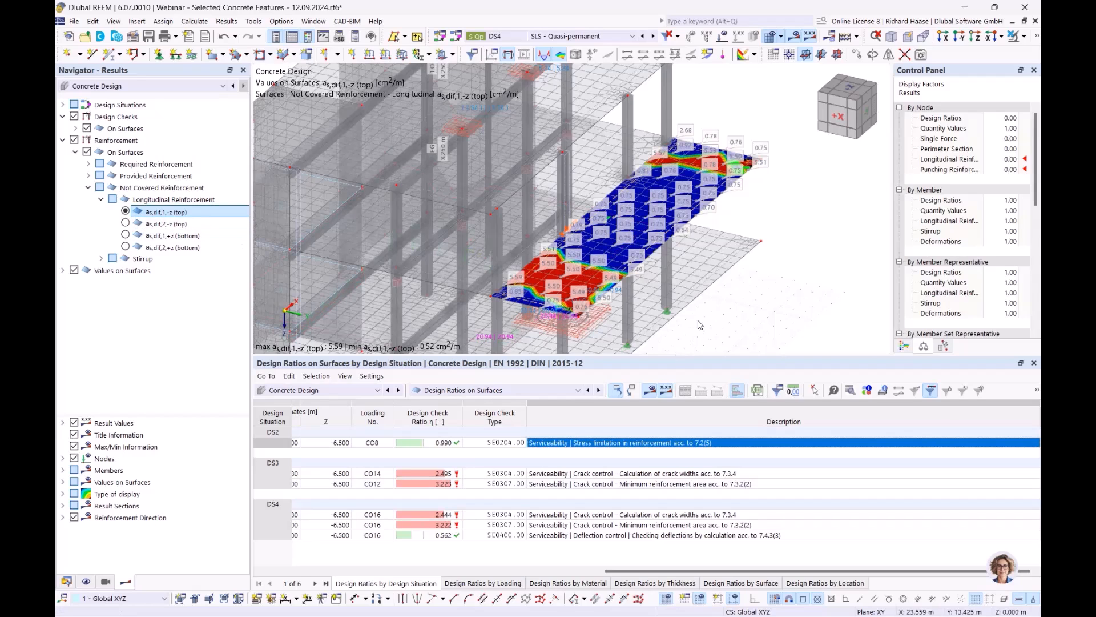
middle_click_drag(588, 256, 562, 263, "ctrl")
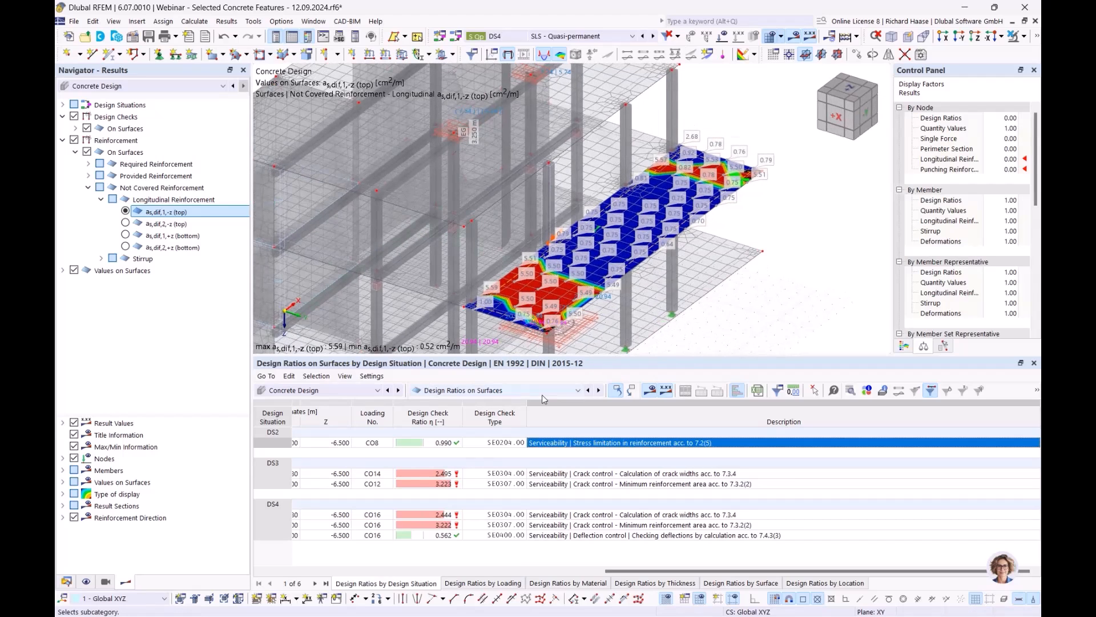
Step: List the Concrete Design input data and review the add-on's global settings without changing them
left_click(542, 393)
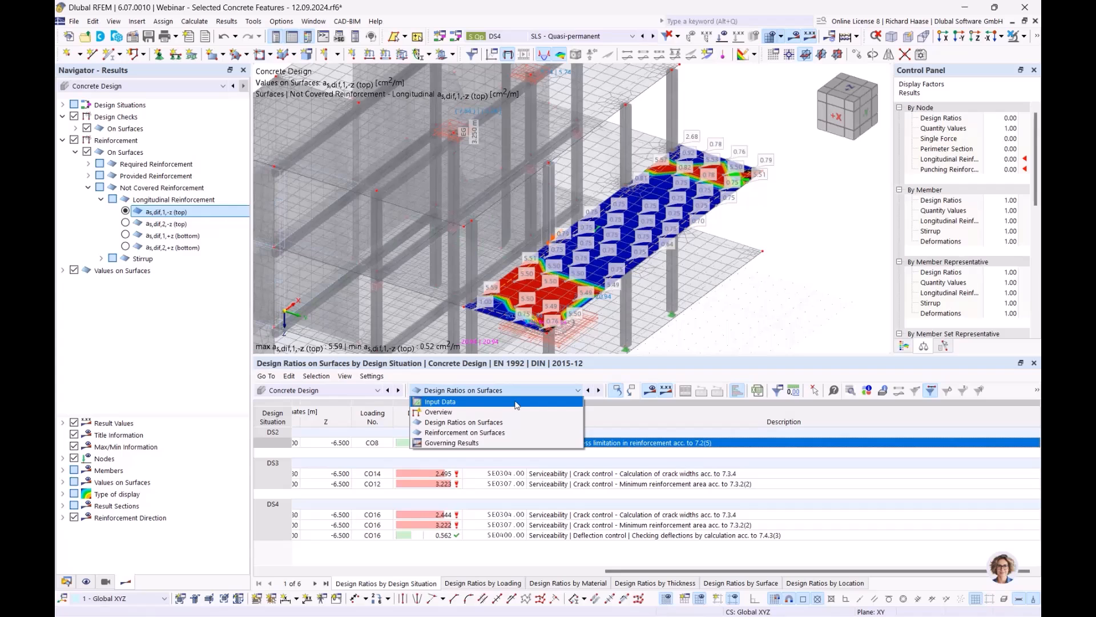
left_click(517, 402)
left_click(323, 54)
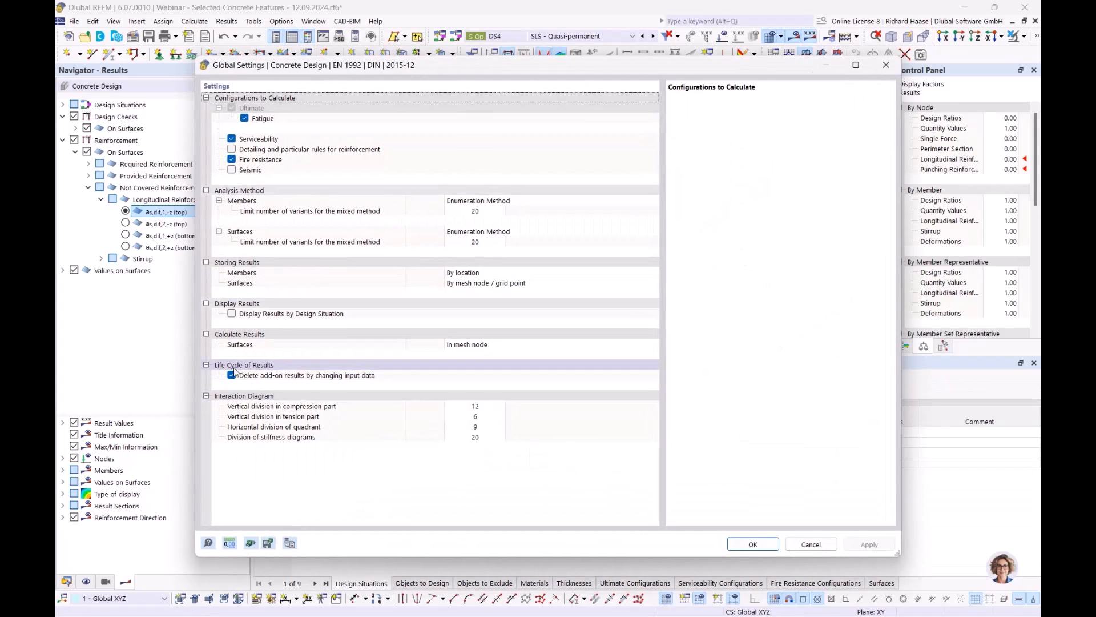
left_click(886, 65)
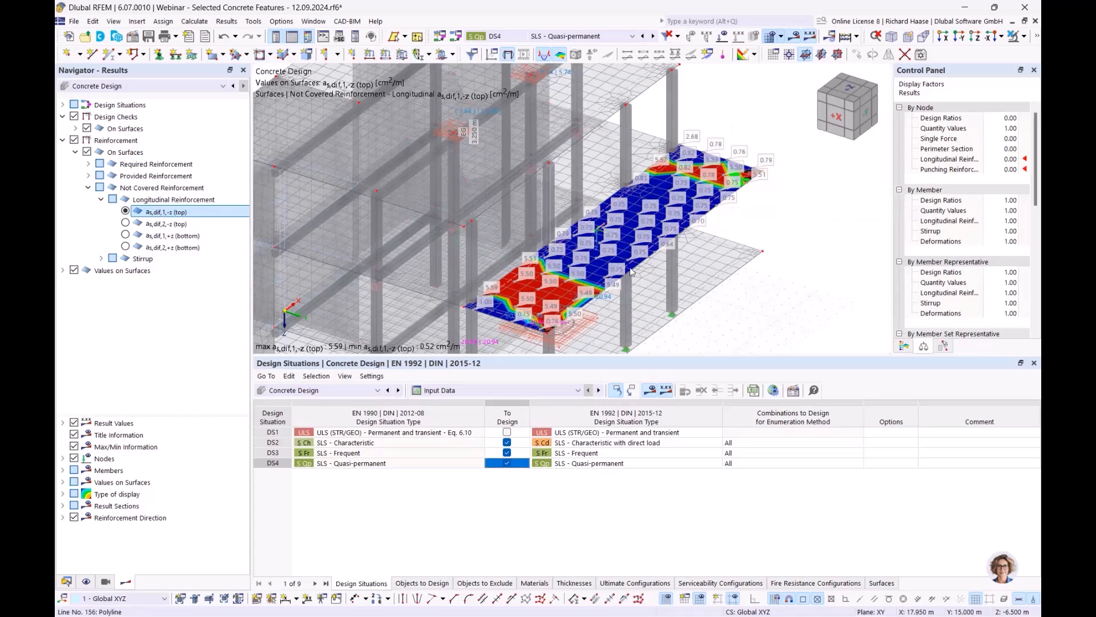
Step: In surface reinforcement 11 of surface 30, set the rebar diameter to automatic with a 10 mm minimum and 25 mm maximum
double_click(502, 317)
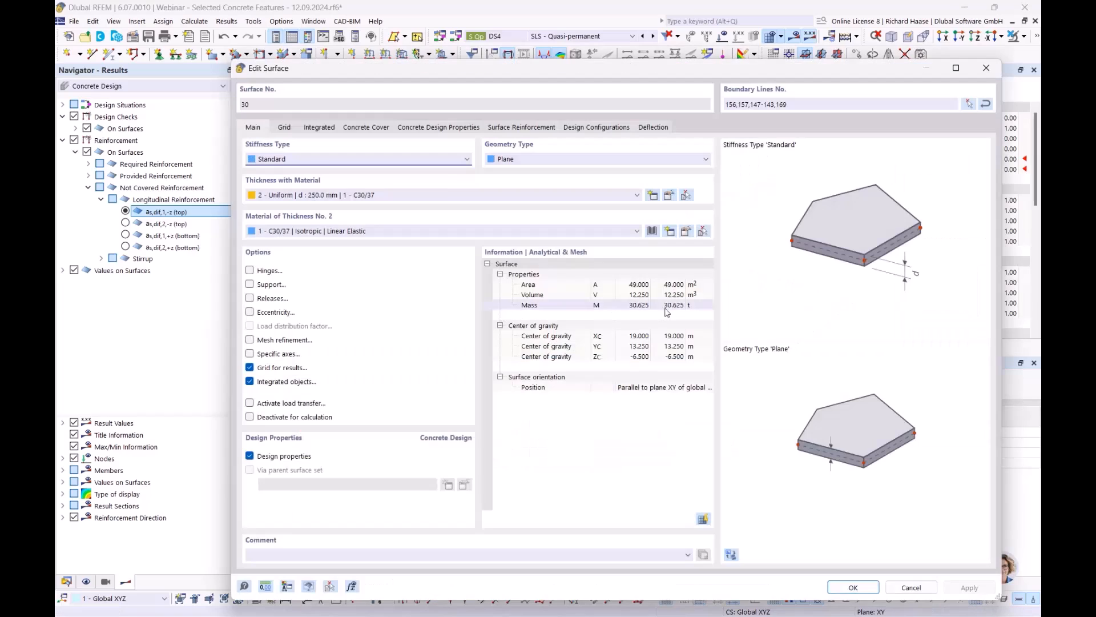
left_click(505, 131)
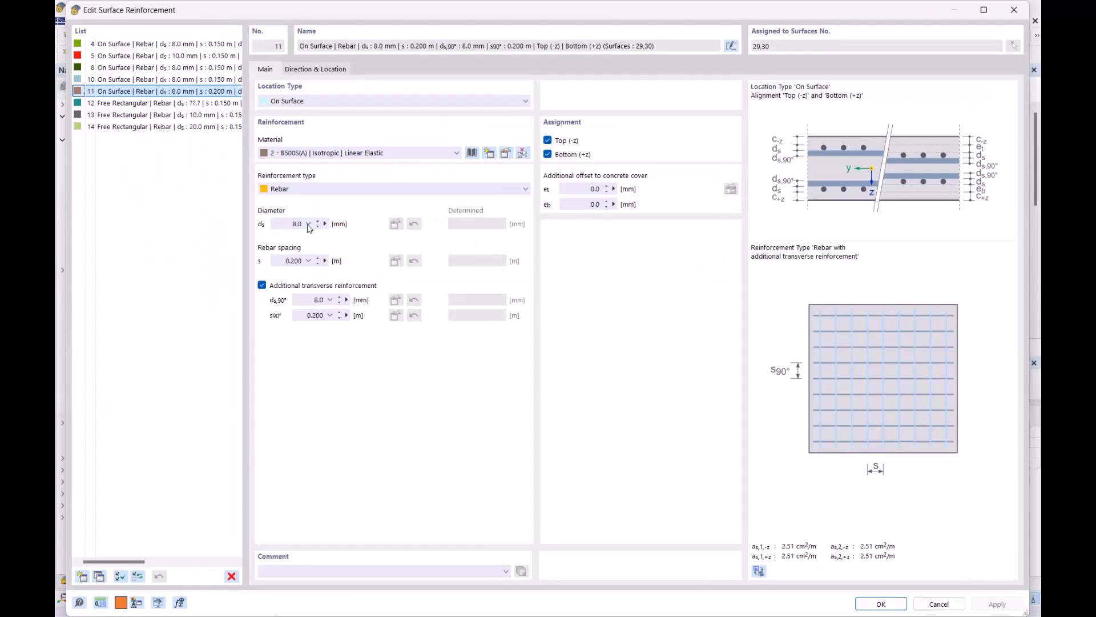
left_click(309, 228)
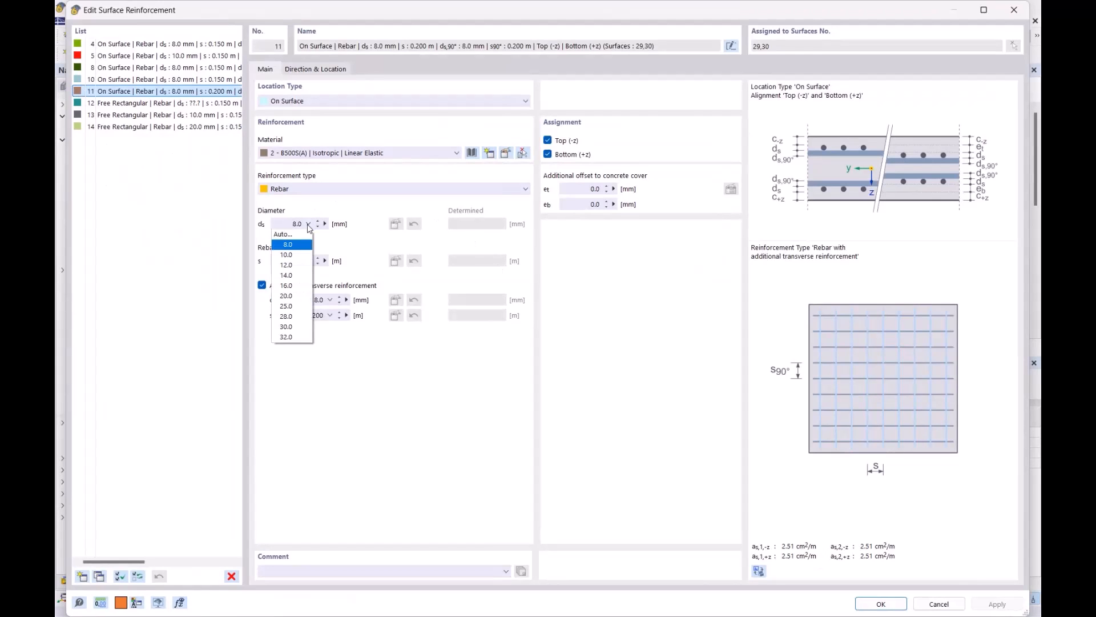
left_click(300, 239)
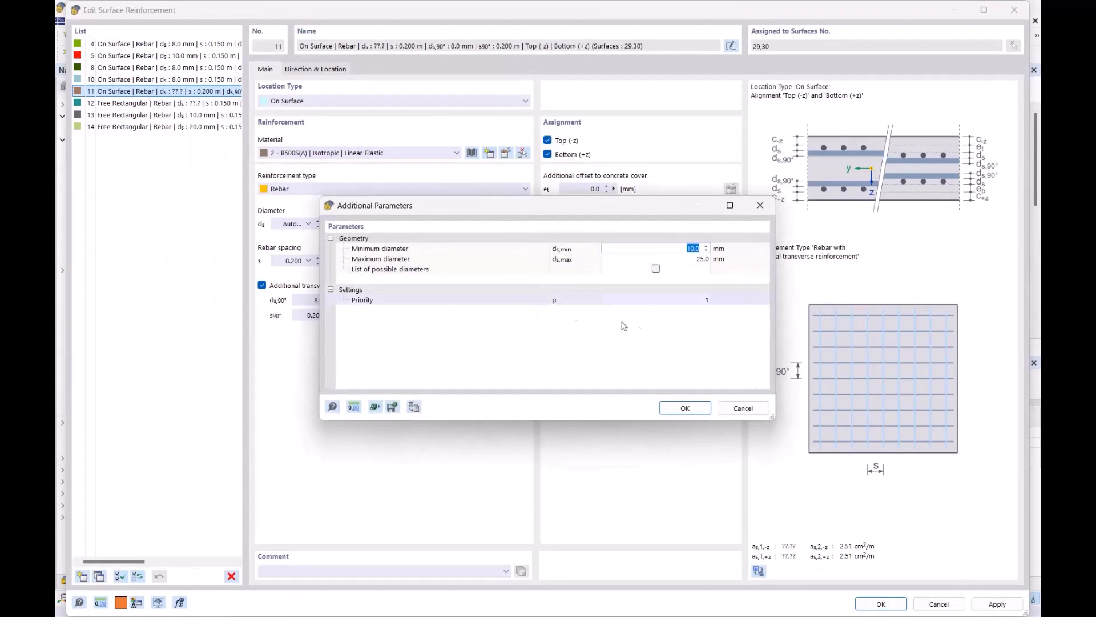
left_click(687, 406)
Step: Set the transverse diameter to automatic and the rebar spacing to 0.15 m, confirming the reinforcement and surface 30 changes
left_click(330, 300)
left_click(302, 311)
key("Return")
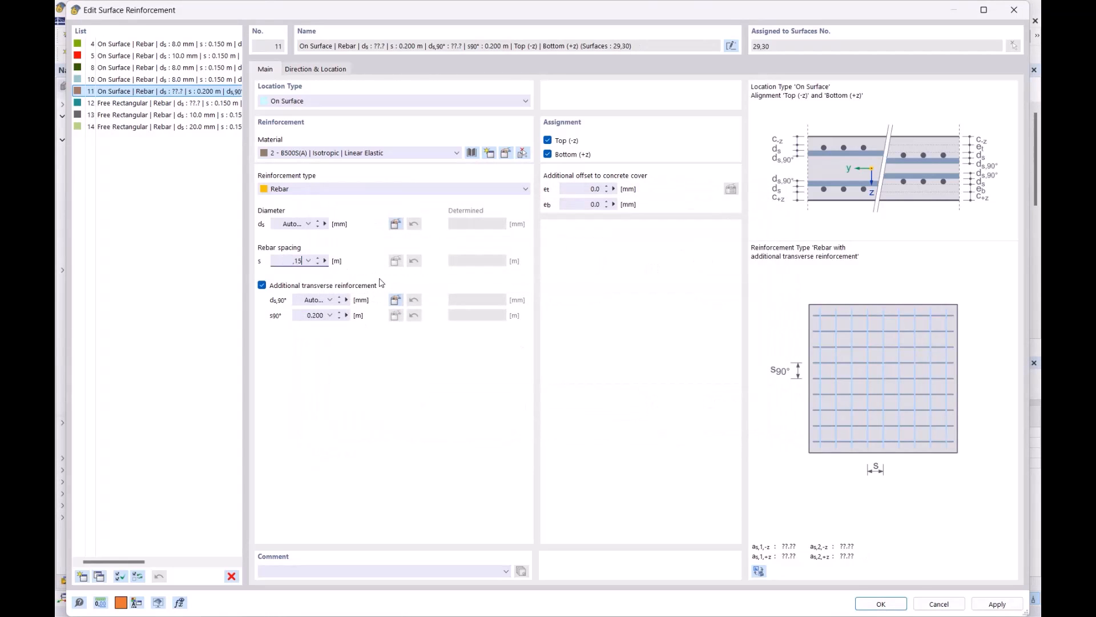
double_click(307, 316)
left_click(881, 604)
left_click(602, 378)
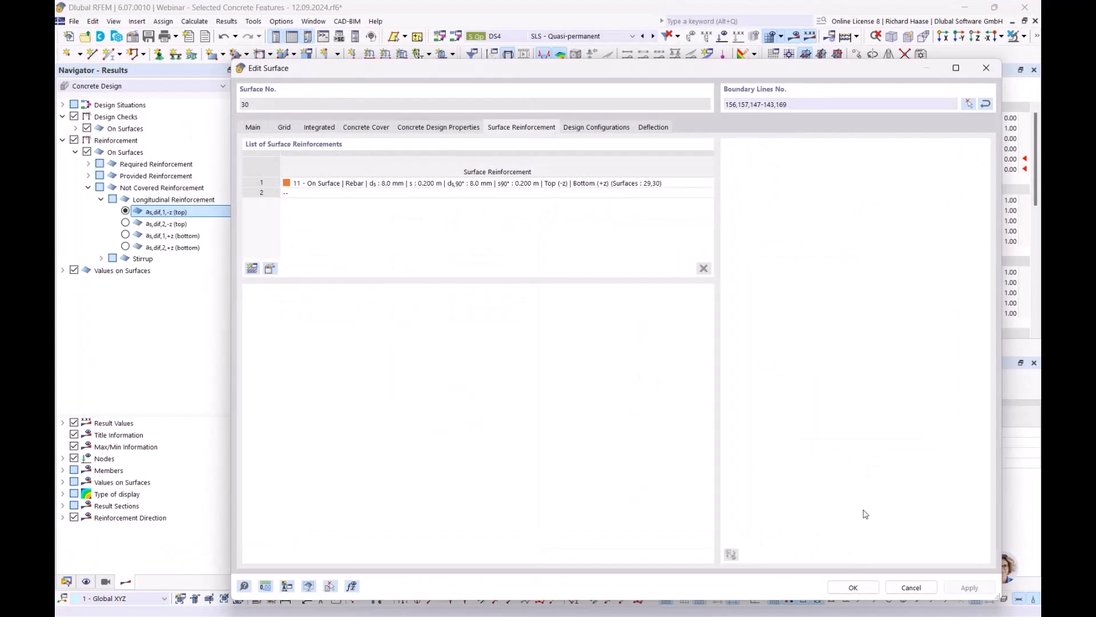
left_click(853, 587)
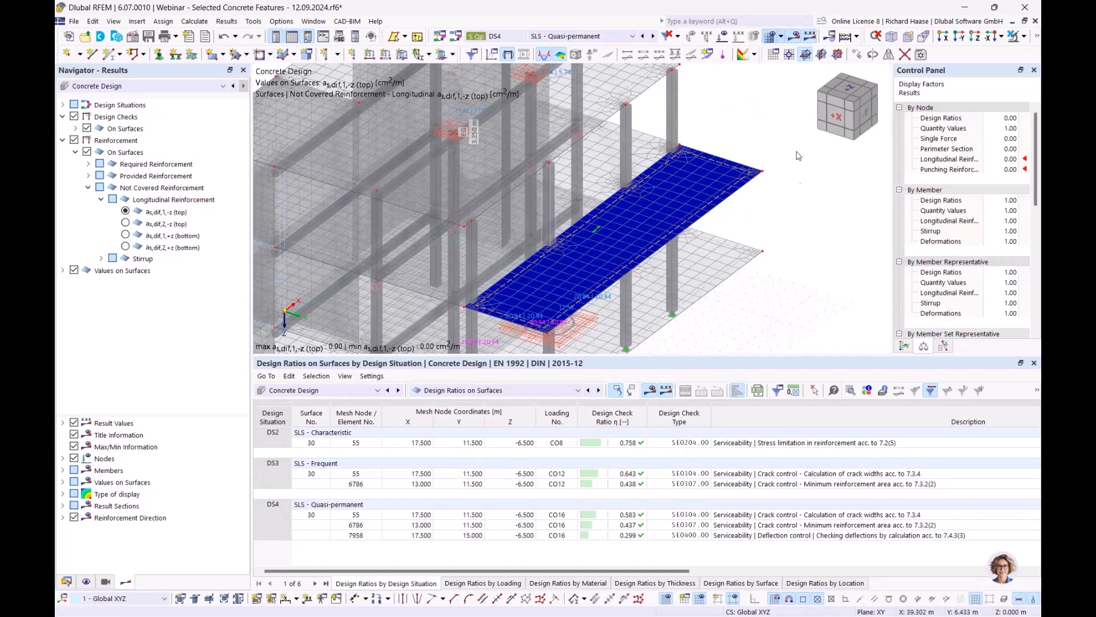
Step: Switch the displayed results to the static analysis deformations uZ for design situation DS4, SLS - Quasi-permanent
scroll(834, 202, "down", 1)
middle_click_drag(823, 198, 683, 130)
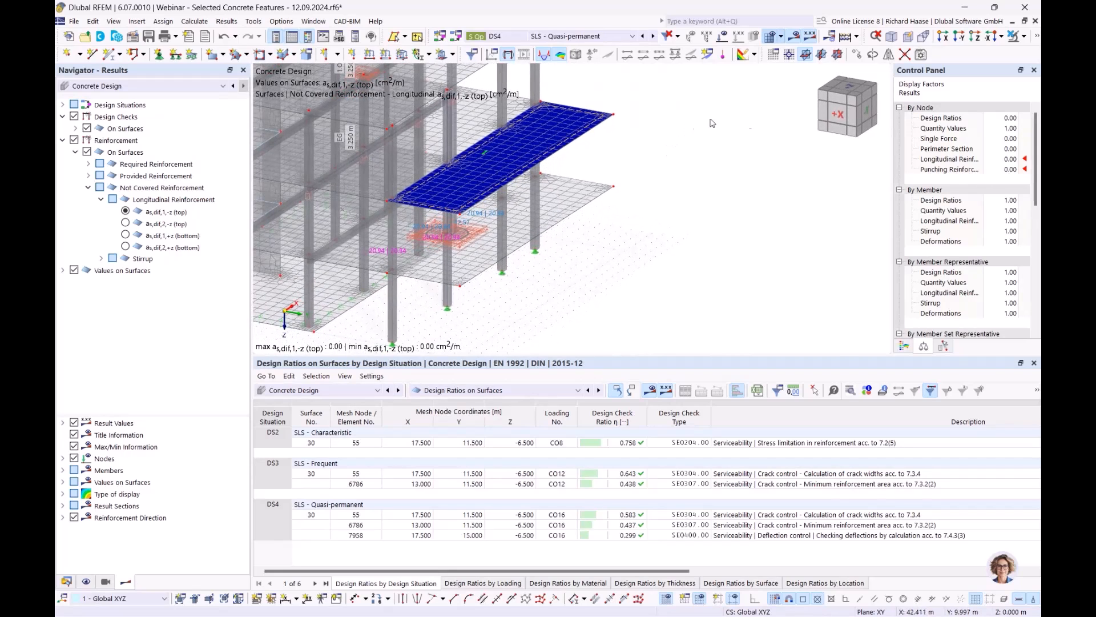
left_click(573, 35)
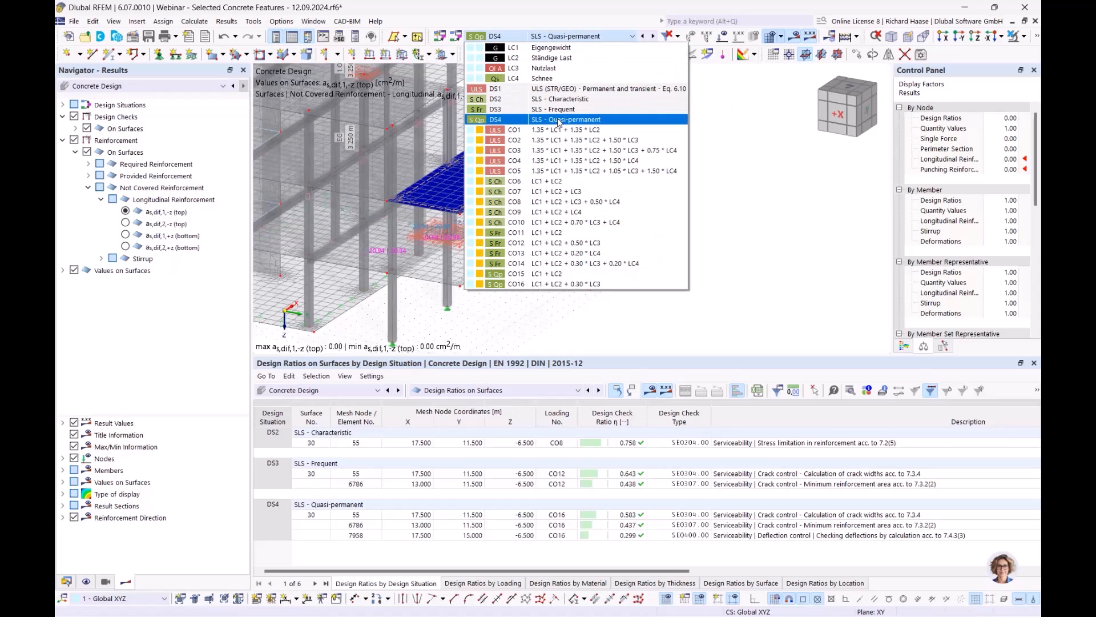
left_click(558, 120)
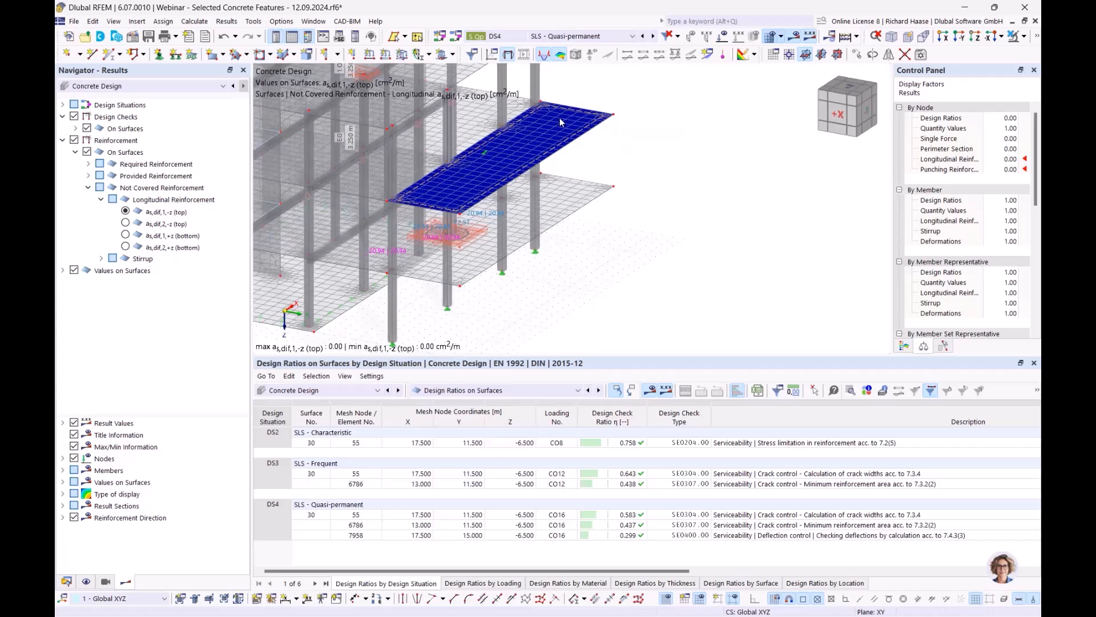
left_click(137, 91)
left_click(125, 98)
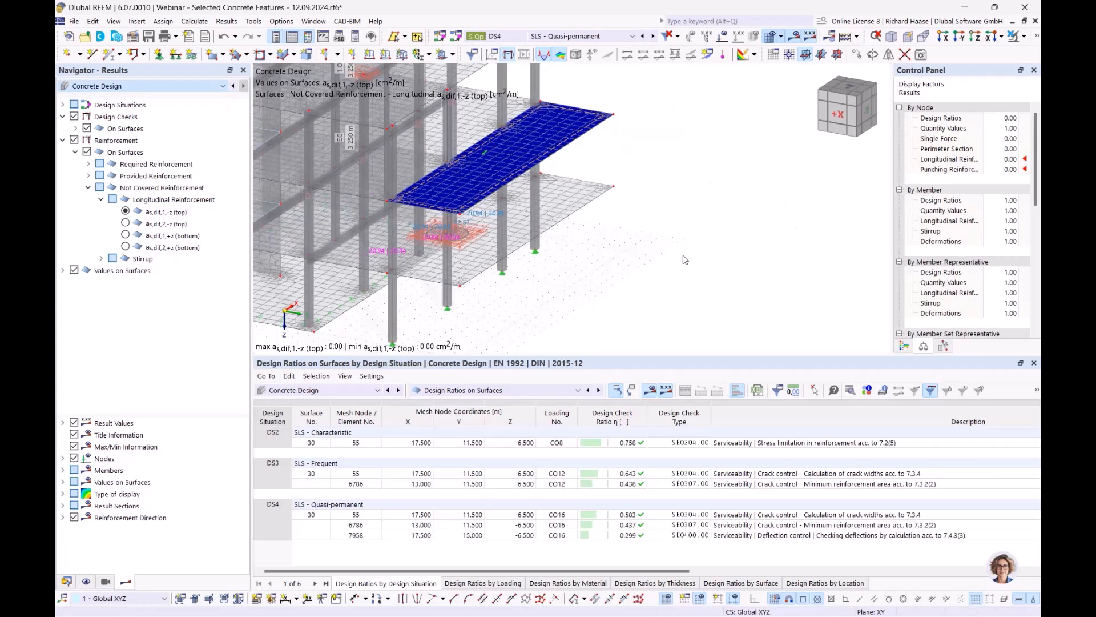
middle_click_drag(631, 247, 697, 221)
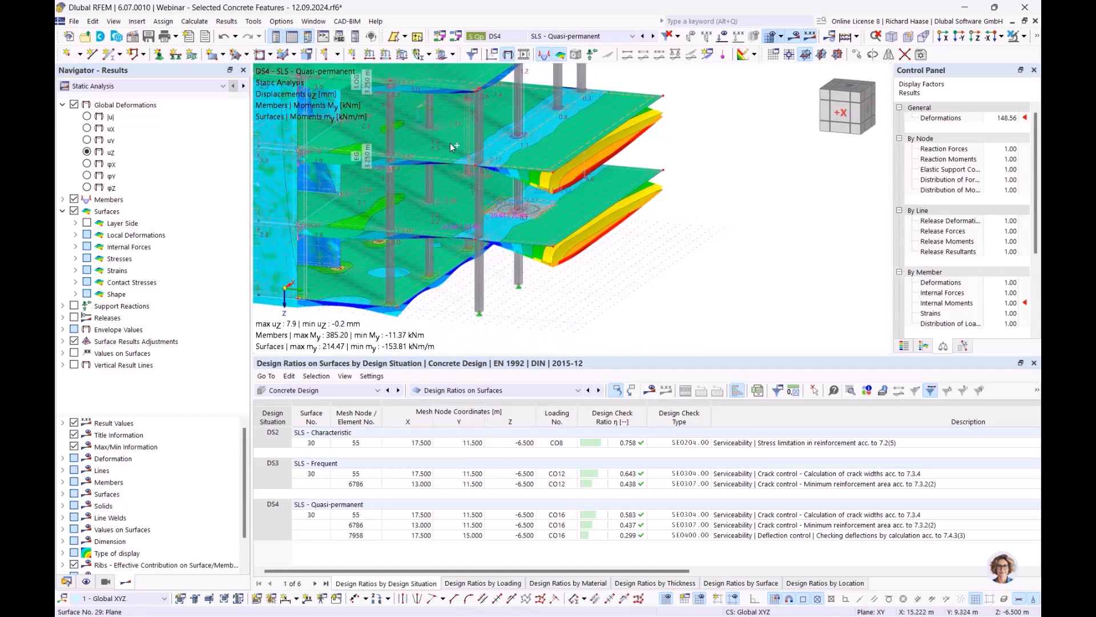
Step: Isolate the cantilevered floor slab in visibility mode and examine the deformation along its free edge
left_click(1024, 36)
left_click(1021, 52)
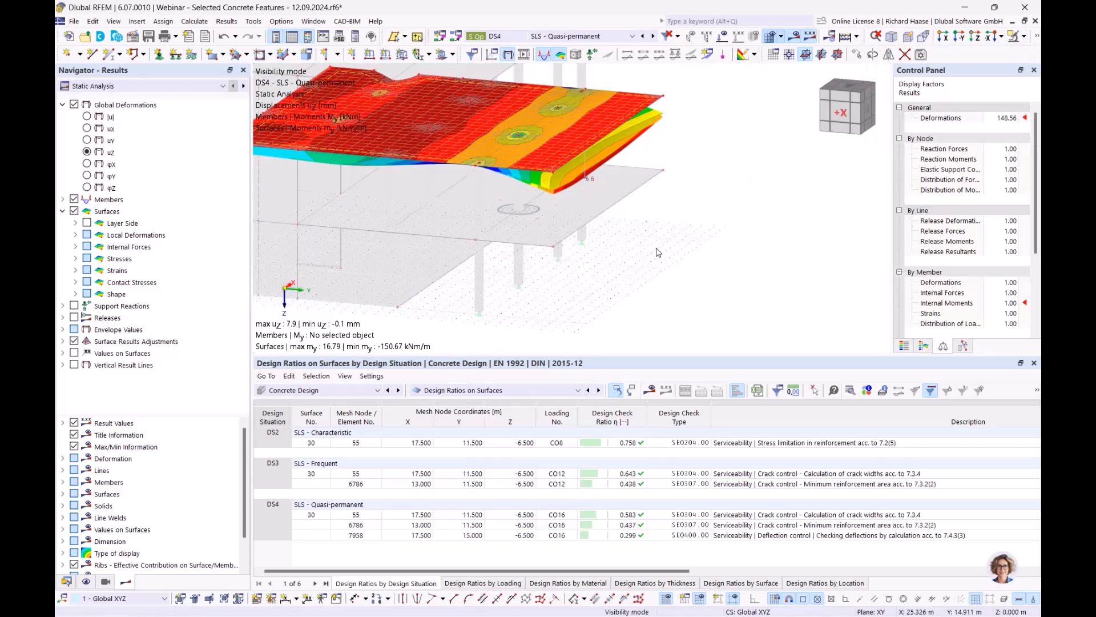
scroll(621, 174, "up", 2)
middle_click_drag(621, 173, 600, 164, "ctrl")
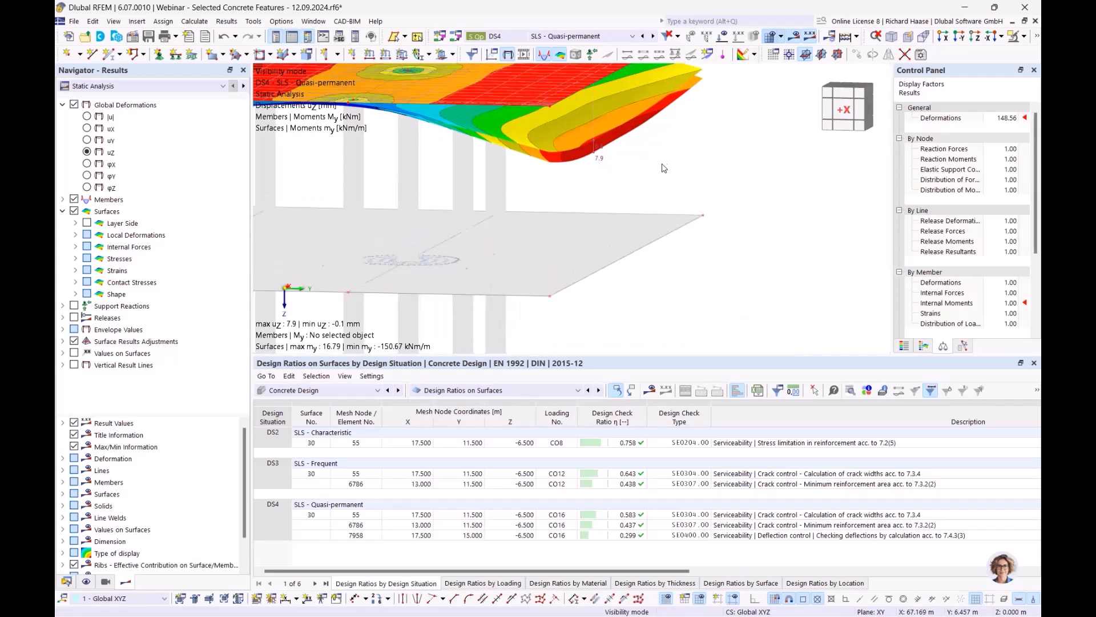
scroll(658, 171, "down", 2)
middle_click_drag(655, 173, 613, 190, "ctrl")
scroll(628, 193, "down", 2)
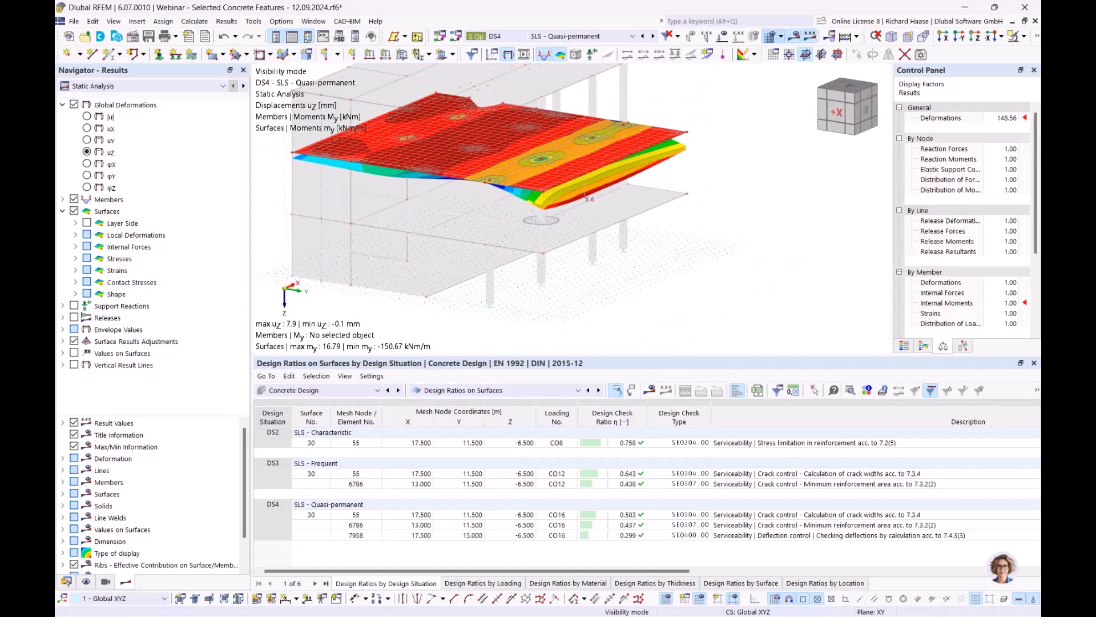
Step: Disable the tension stiffening effect for deflection analysis in the Standard serviceability configuration and rerun the concrete design
left_click(67, 581)
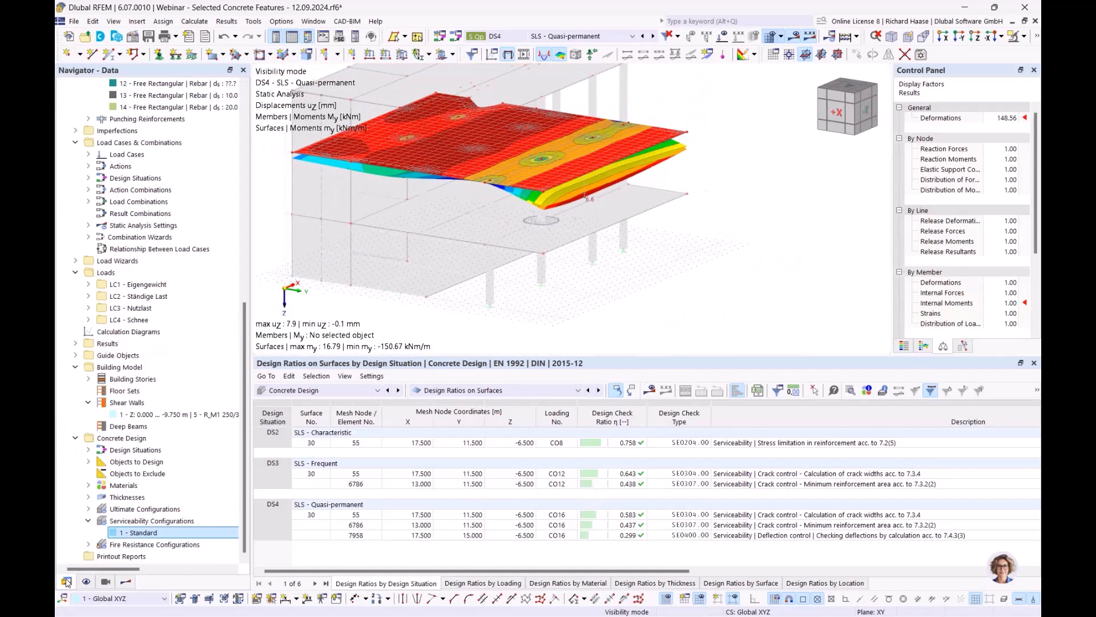
double_click(125, 536)
scroll(419, 325, "down", 6)
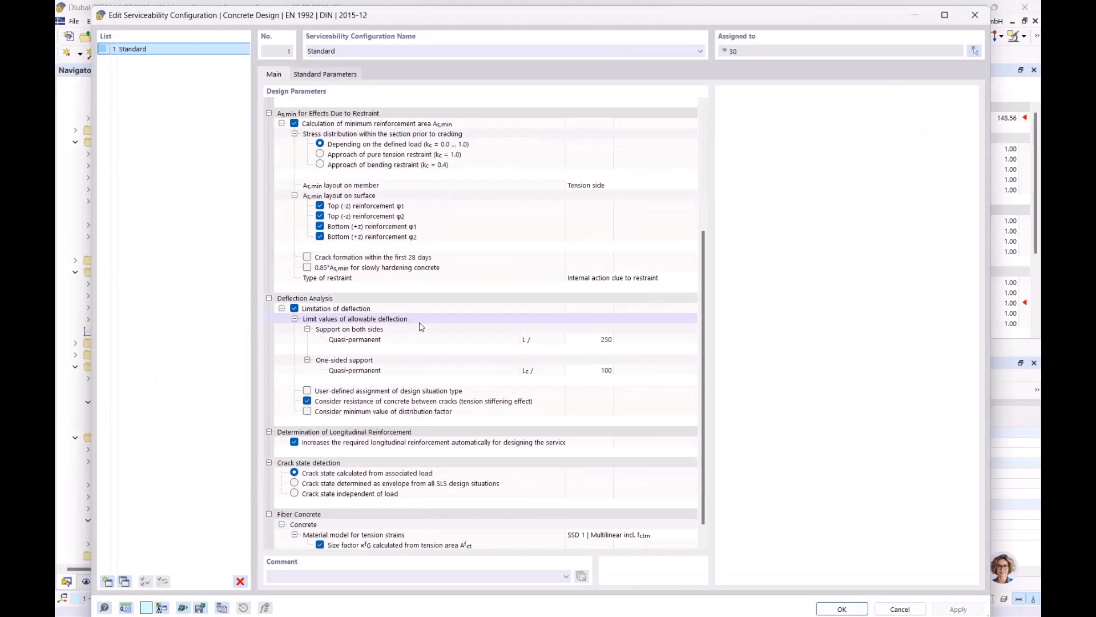
left_click(307, 401)
left_click(839, 608)
left_click(601, 379)
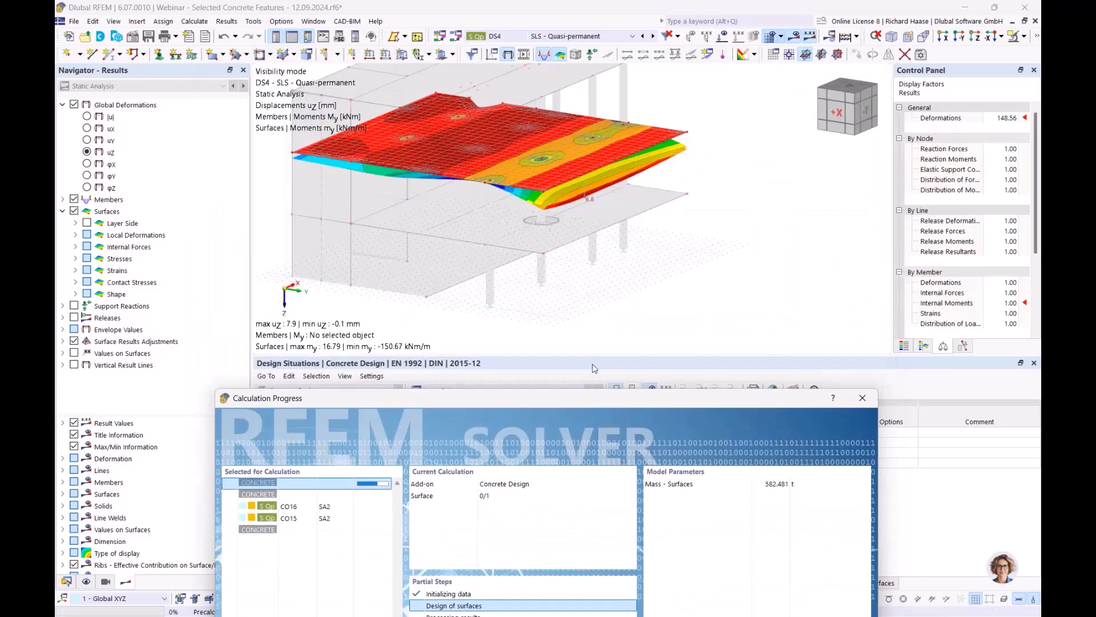
left_click_drag(578, 397, 590, 157)
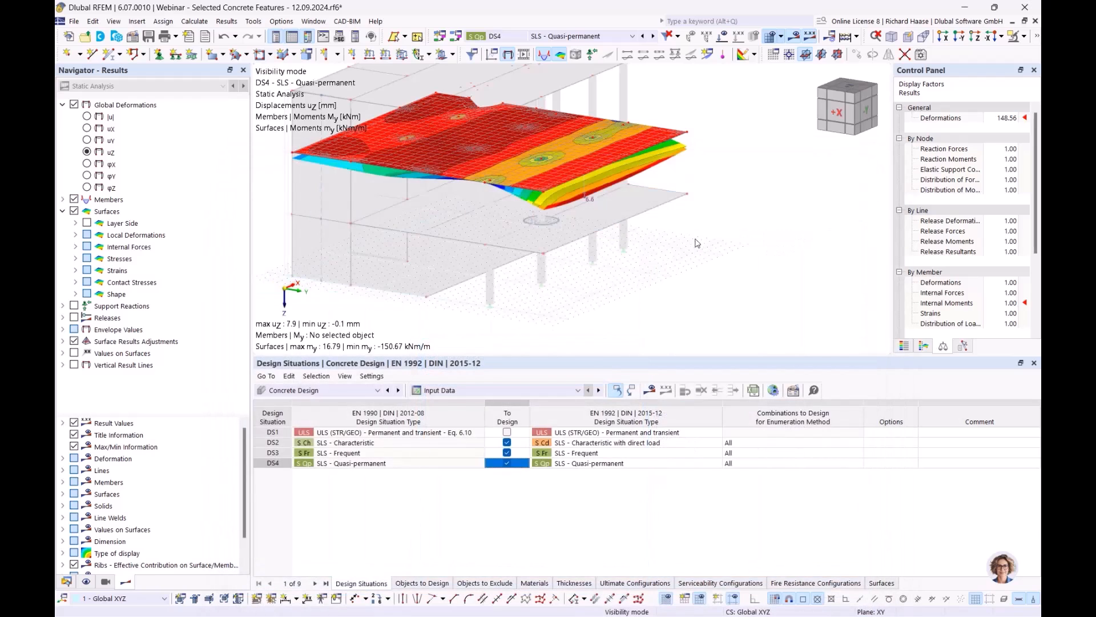
middle_click_drag(693, 259, 713, 244, "ctrl")
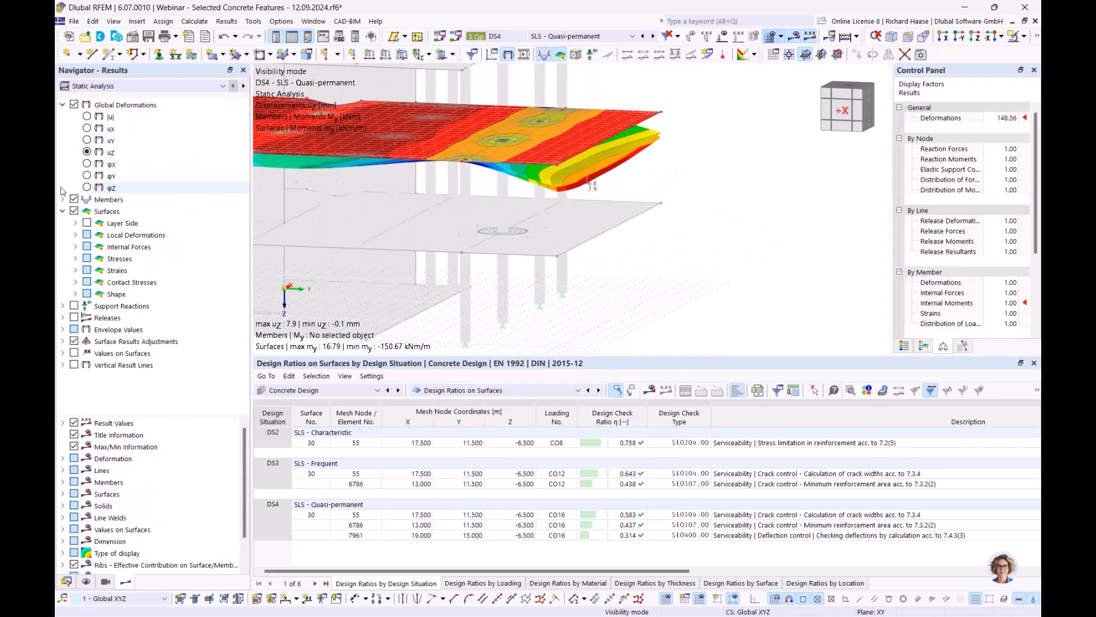
Step: Activate creep and shrinkage in the time-dependent properties of concrete C30/37, accept the change and rerun the concrete design
left_click(66, 581)
scroll(157, 147, "up", 10)
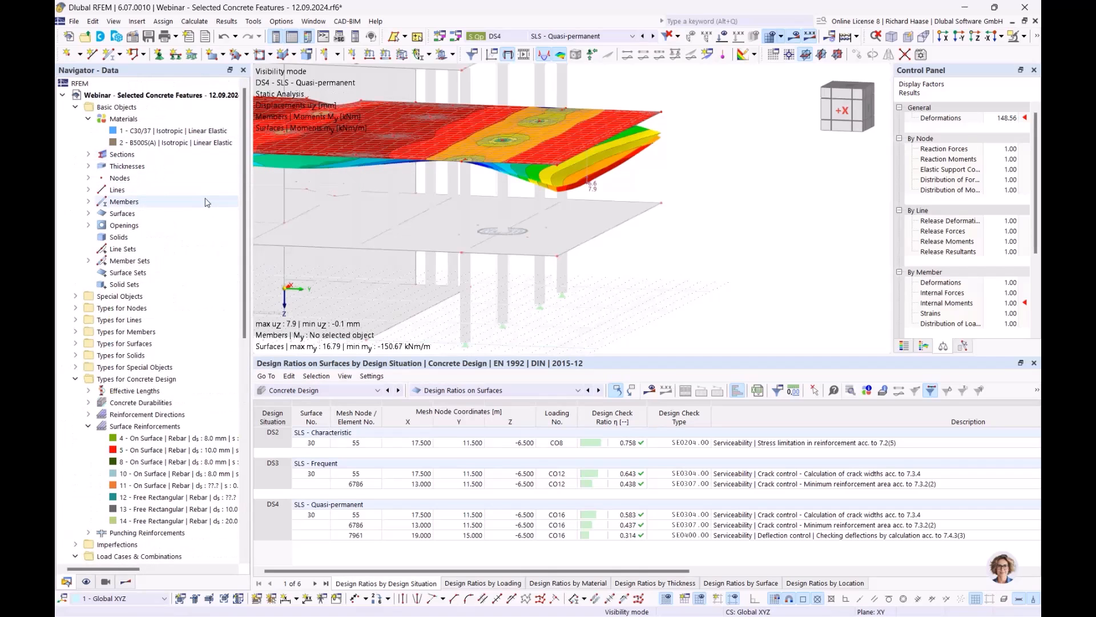
double_click(205, 132)
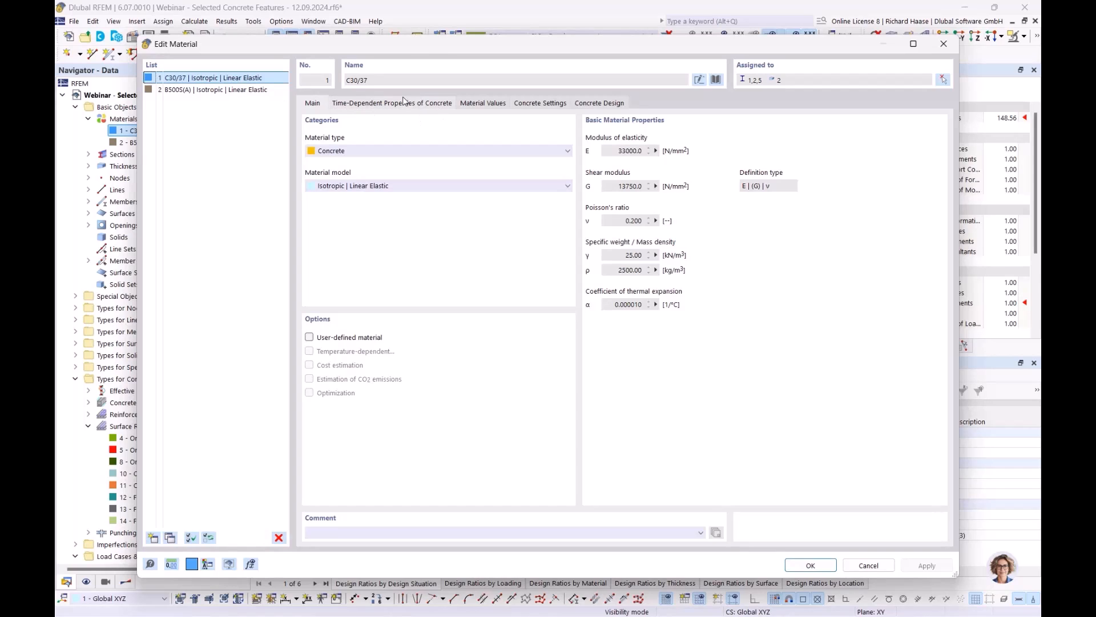
left_click(420, 104)
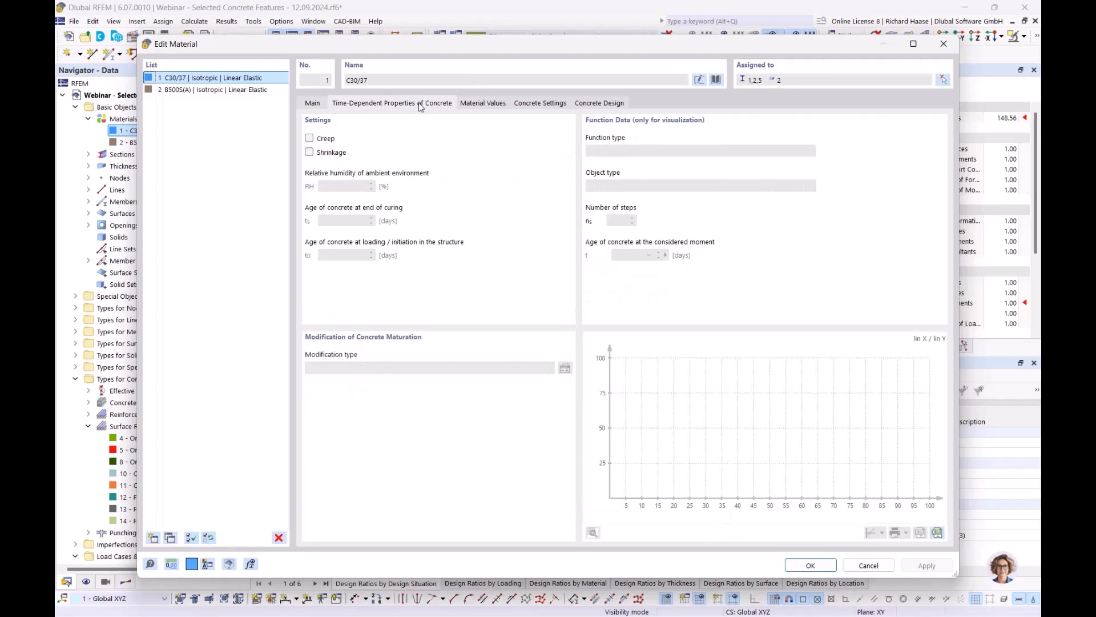
left_click(309, 139)
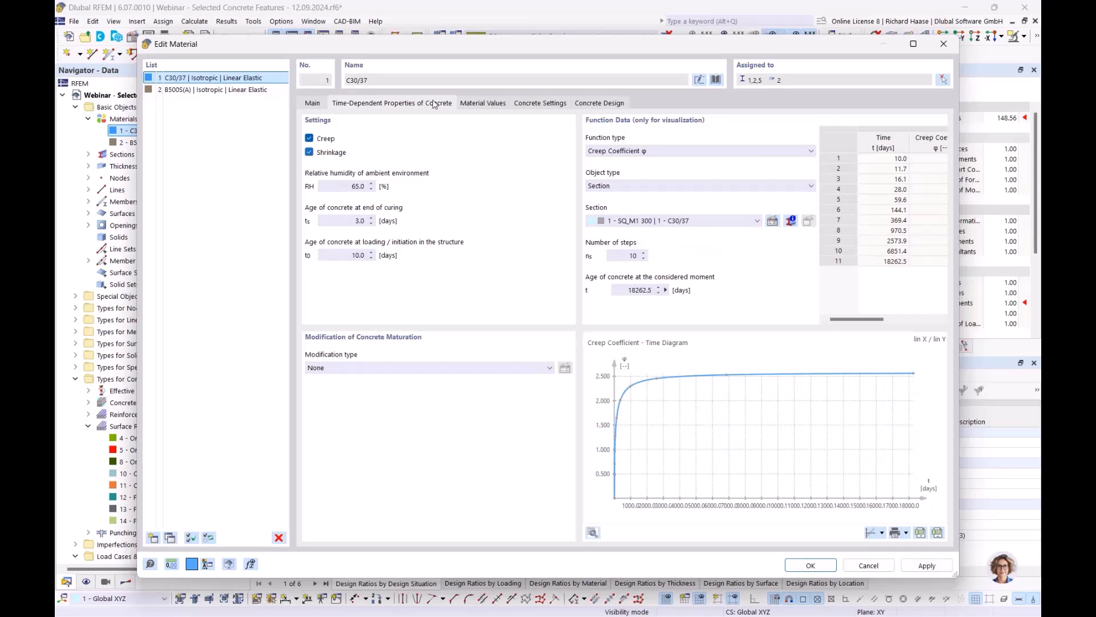
left_click_drag(474, 52, 472, 77)
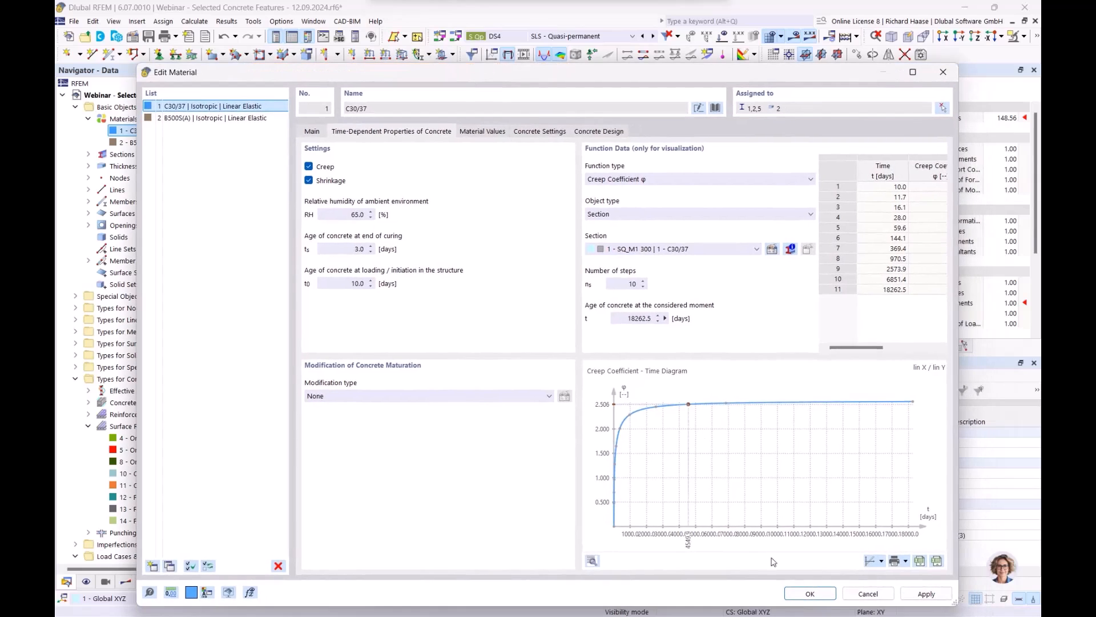
left_click(810, 594)
left_click(599, 368)
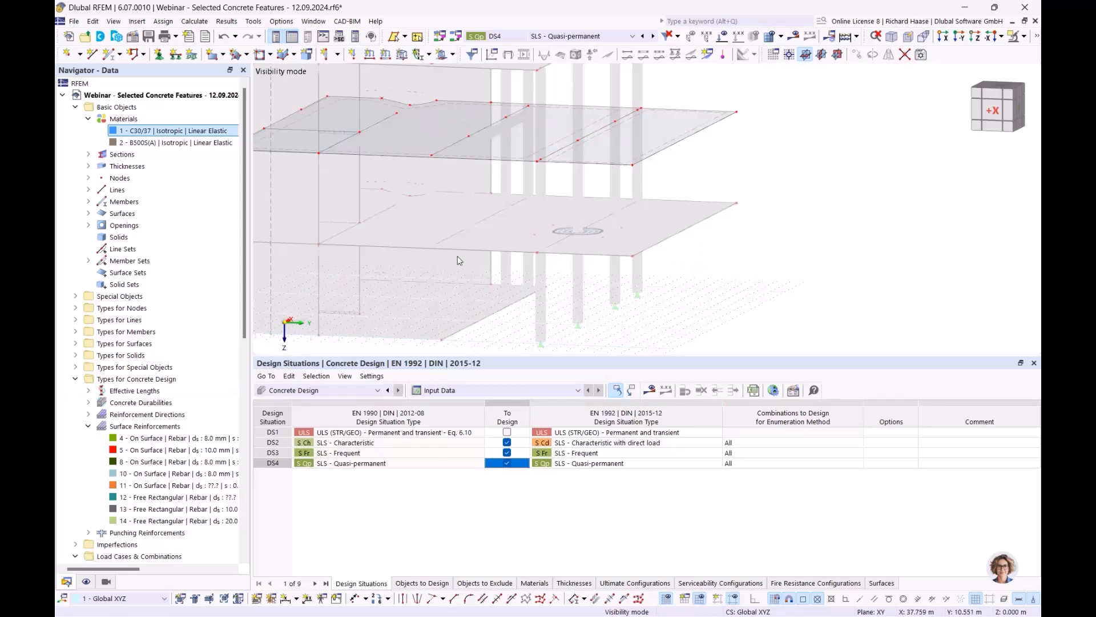
left_click(650, 392)
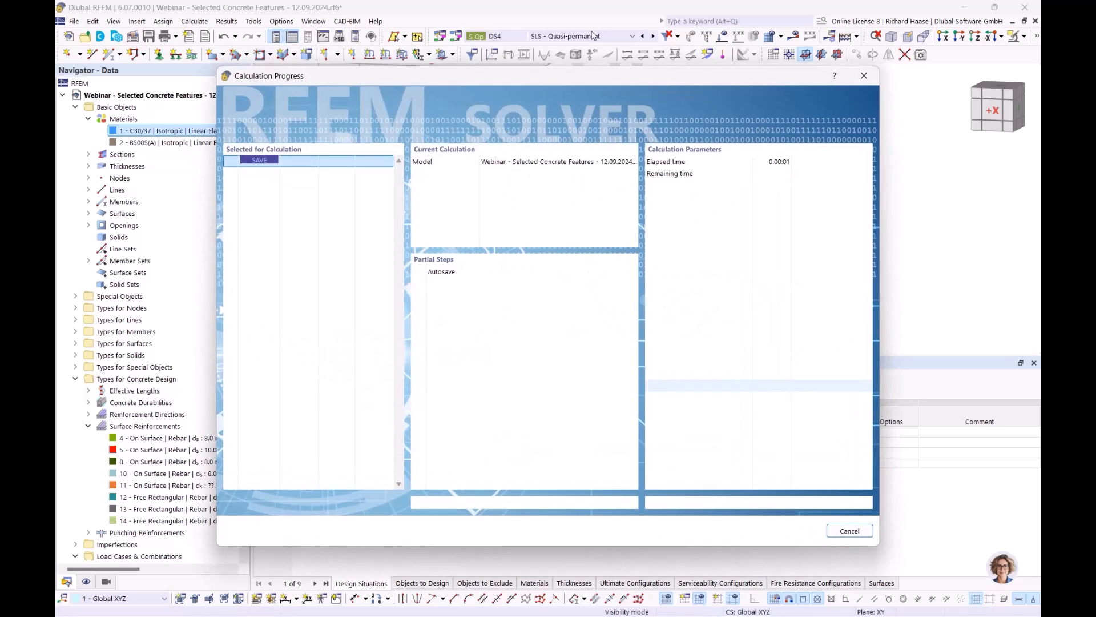
left_click_drag(595, 79, 619, 113)
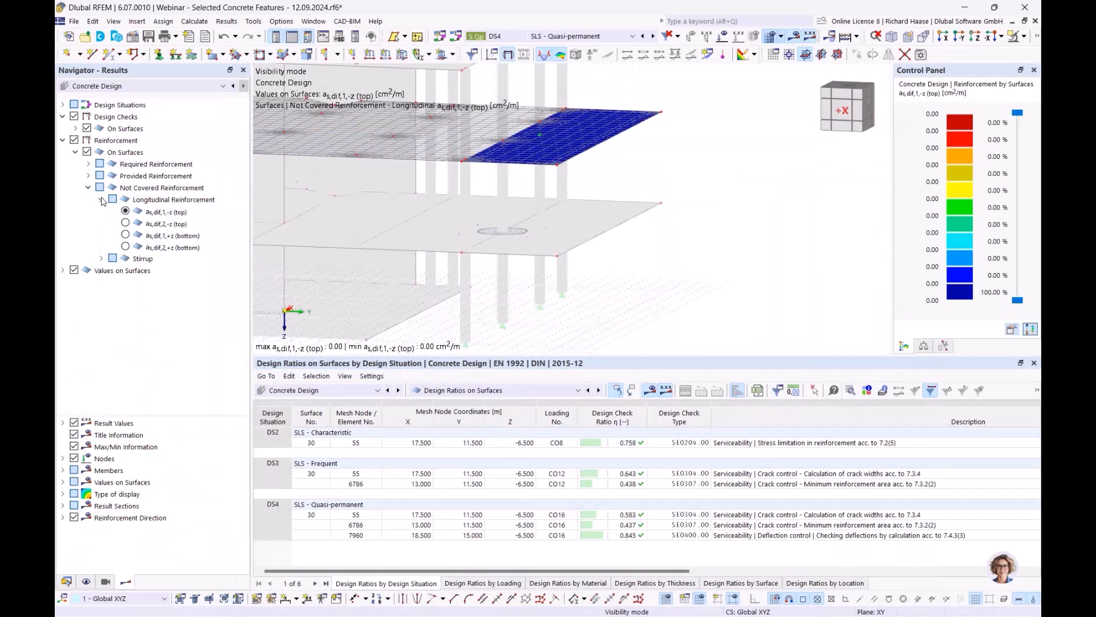
Step: Hide the reinforcement results and display the limit deflection uz,lim of serviceability check SE0400 on the cantilever slab
left_click(63, 140)
left_click(75, 140)
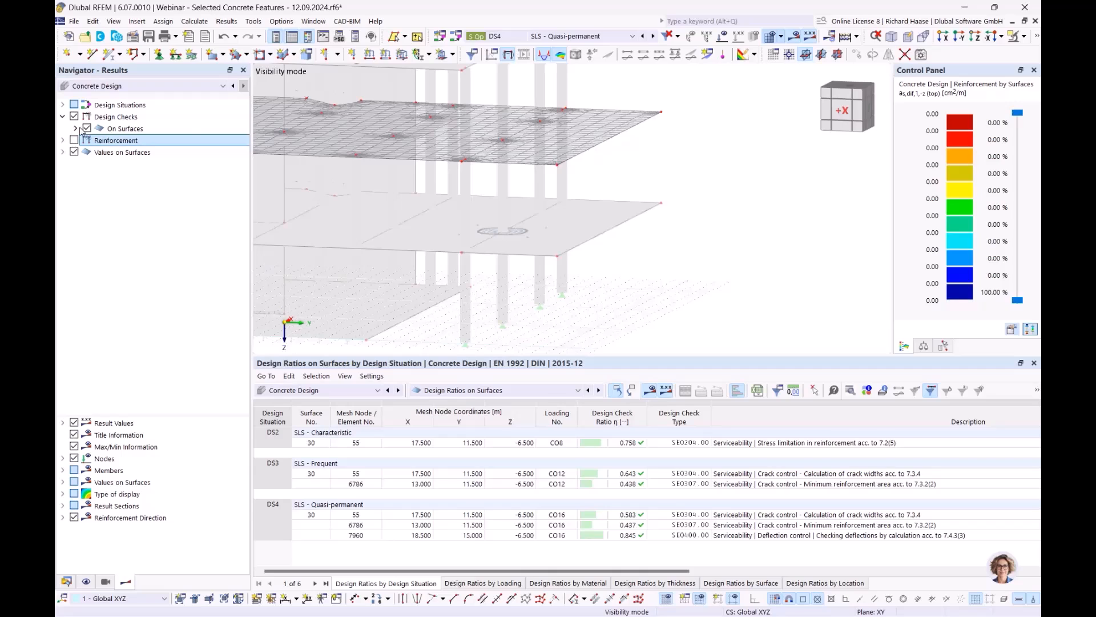
left_click(76, 129)
left_click(88, 140)
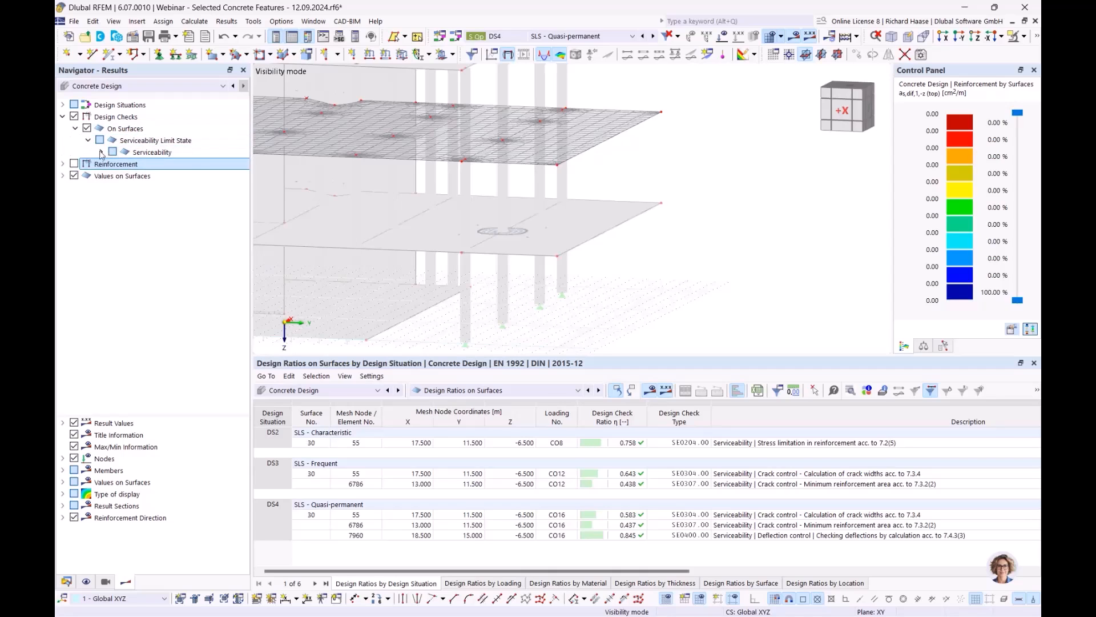
left_click(101, 152)
left_click(168, 189)
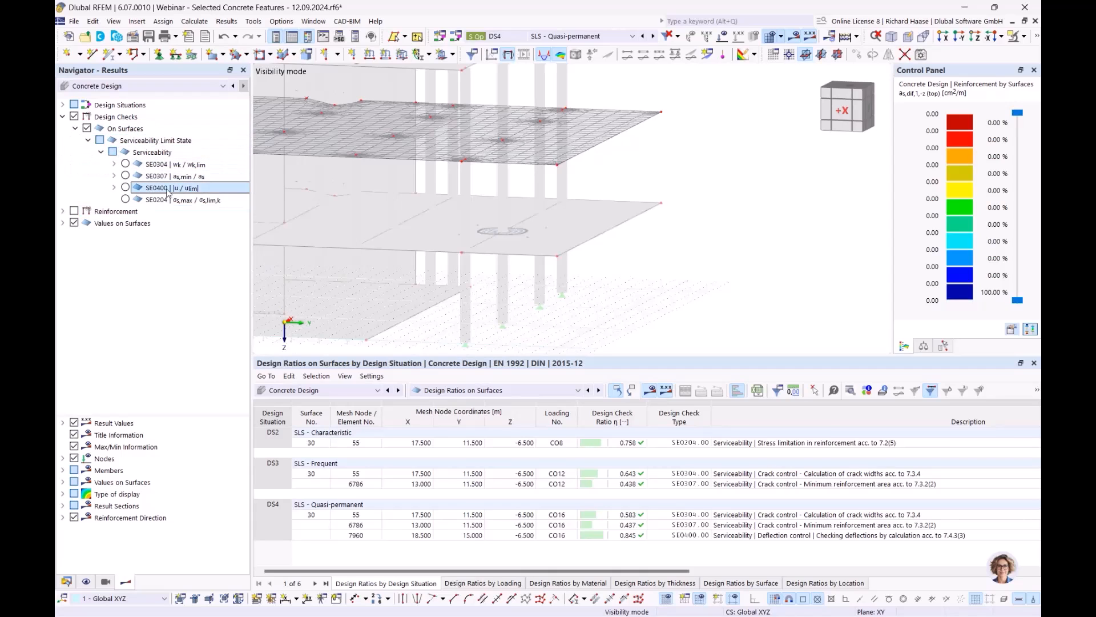
left_click(114, 187)
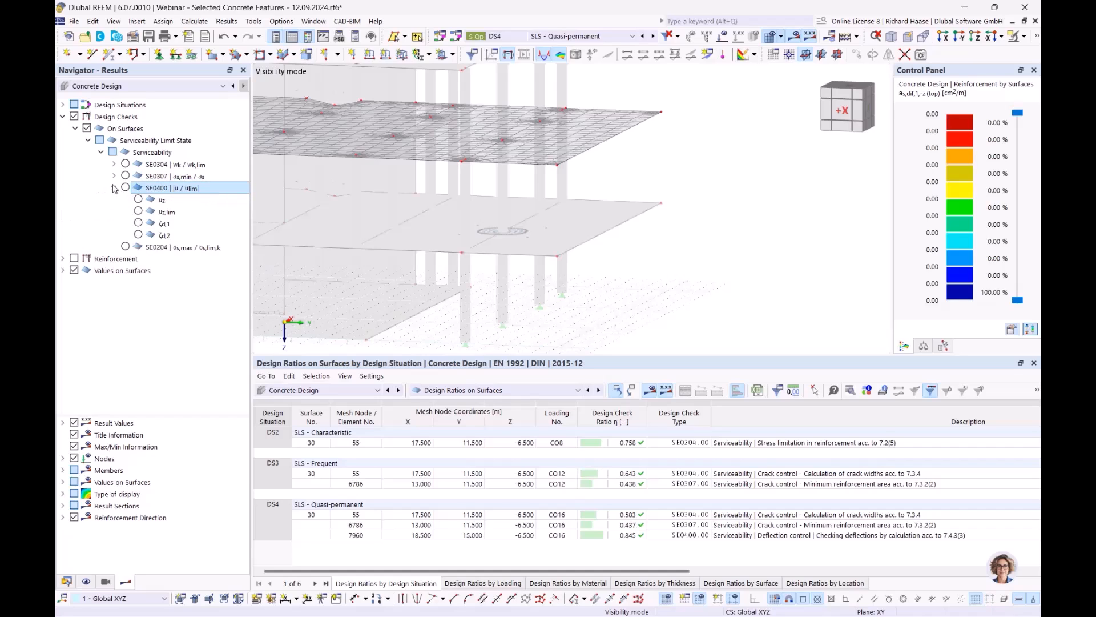
left_click(139, 212)
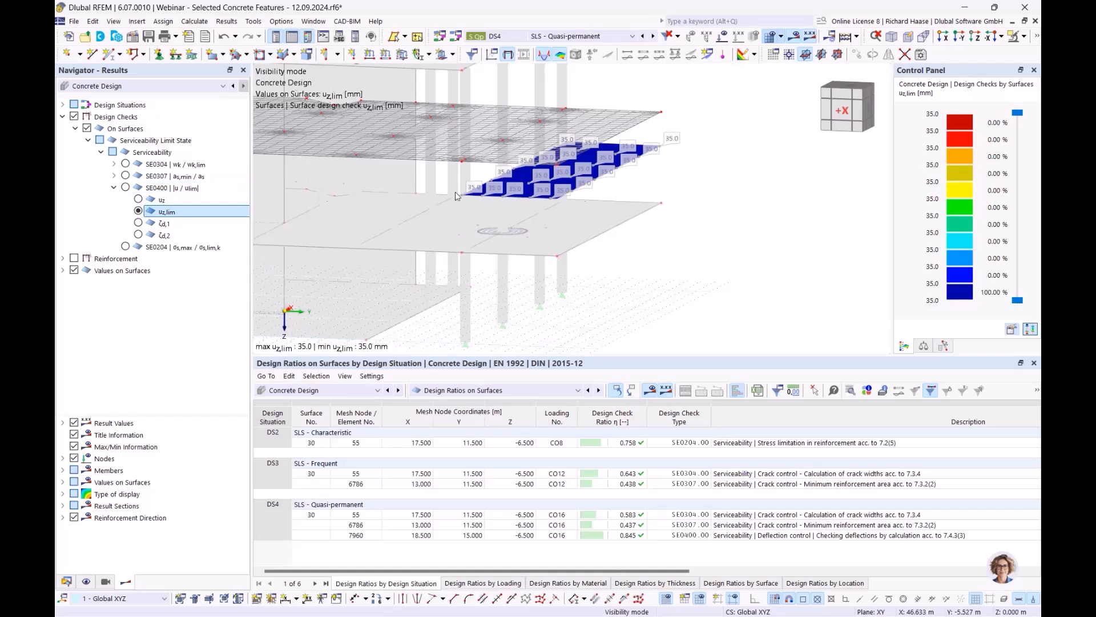
middle_click_drag(714, 192, 576, 204, "ctrl")
Step: Display the calculated deflection uz of check SE0400 and examine it along the cantilever's free edge
left_click(138, 200)
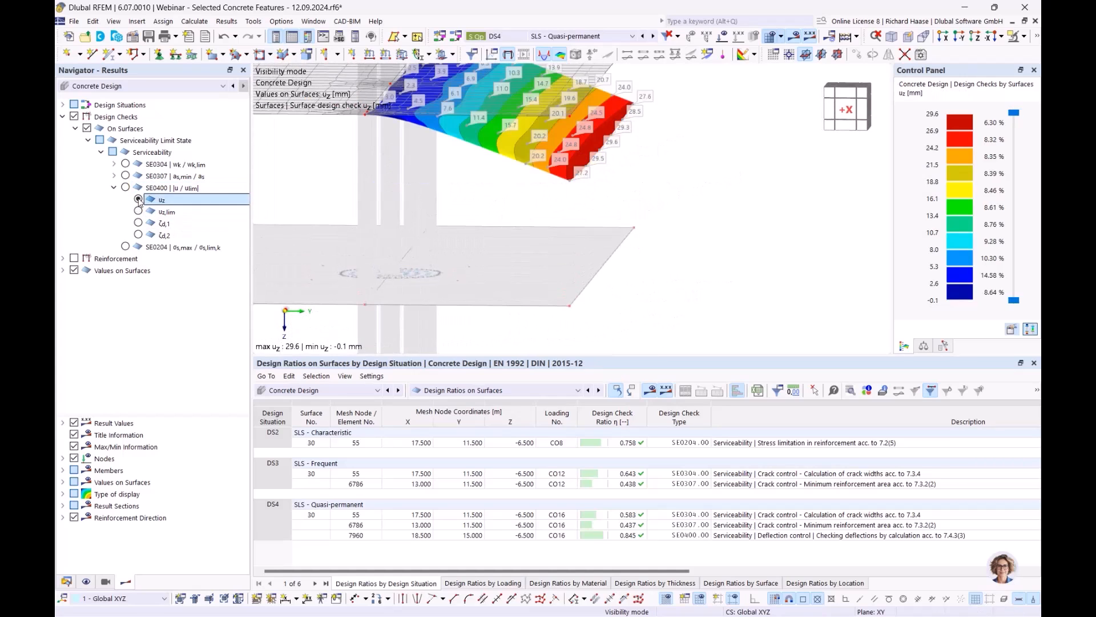
middle_click_drag(679, 154, 605, 144)
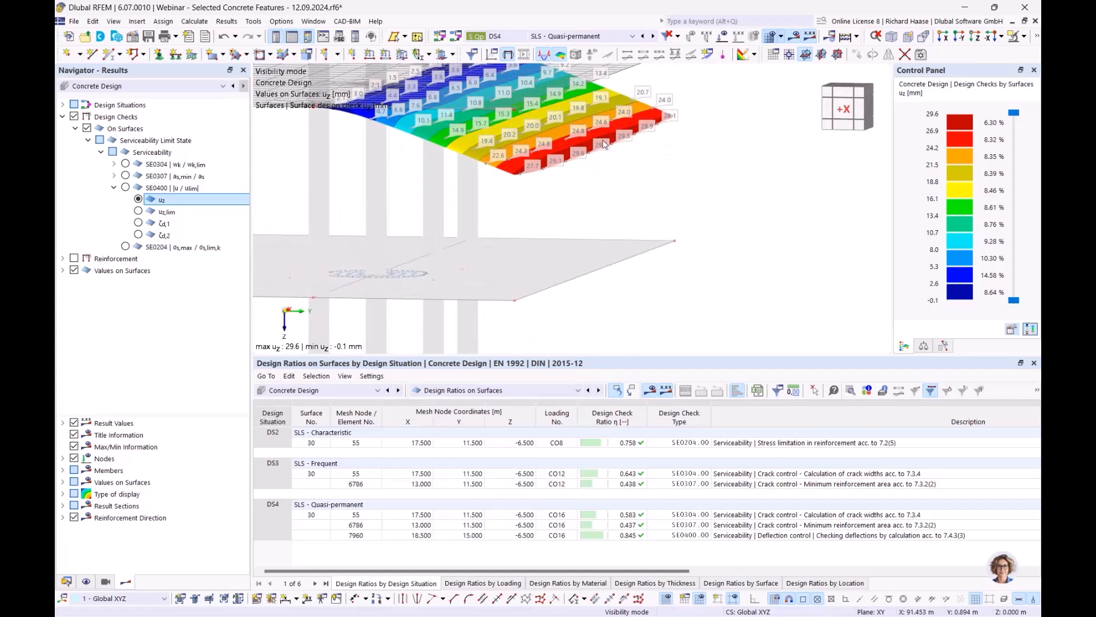
middle_click_drag(691, 176, 609, 182, "ctrl")
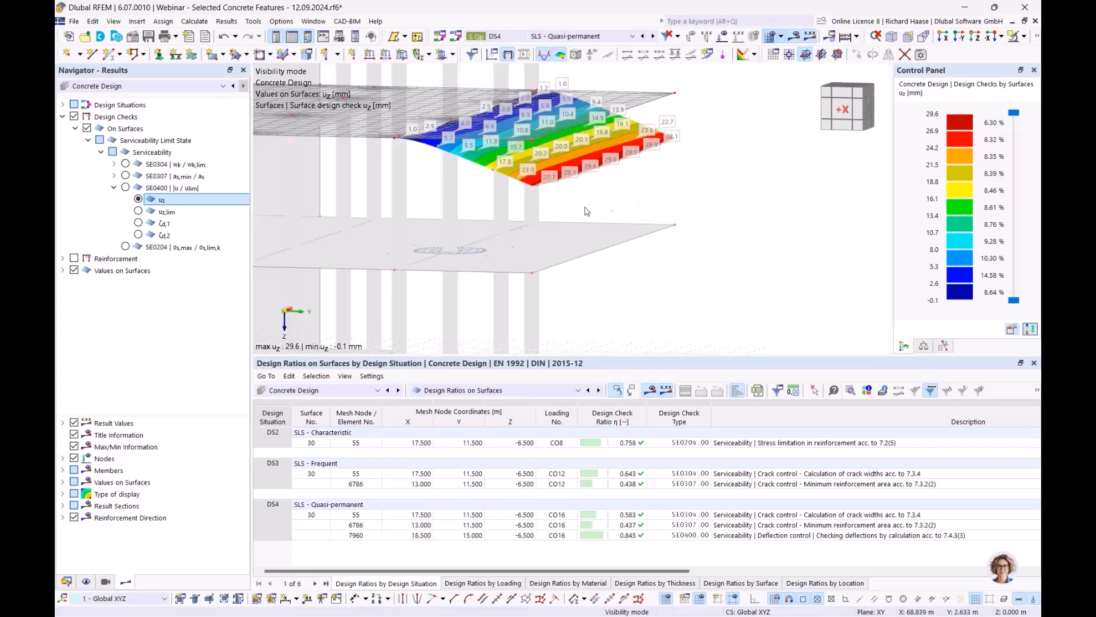
Step: Examine the distribution coefficient ζd,2 over the cantilever slab without tension stiffening, and return the display to deflection uz
left_click(165, 235)
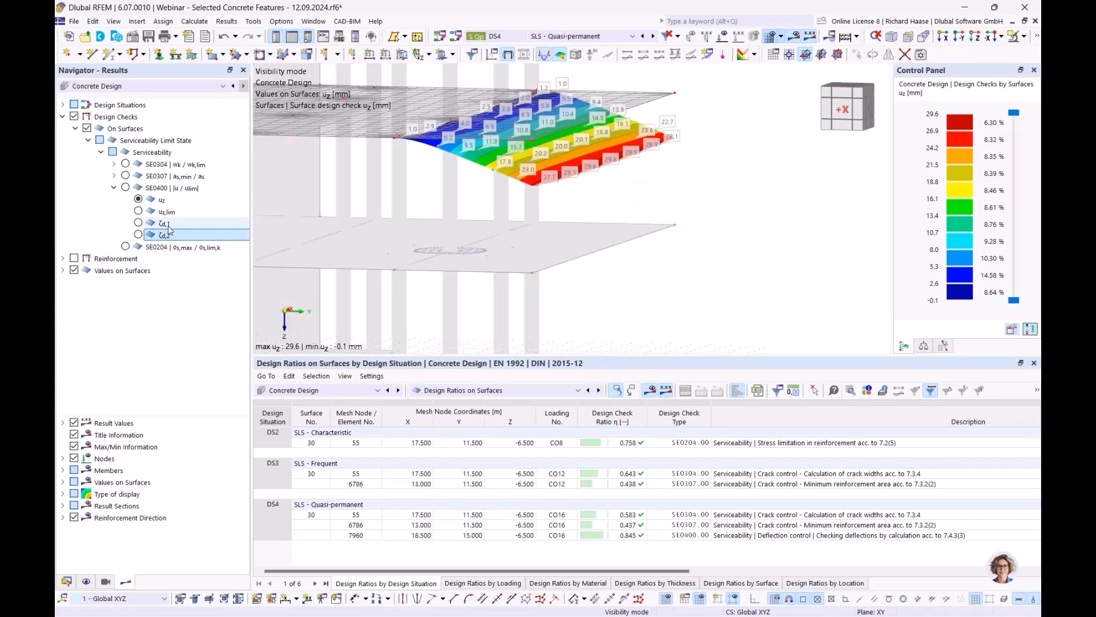
left_click(140, 235)
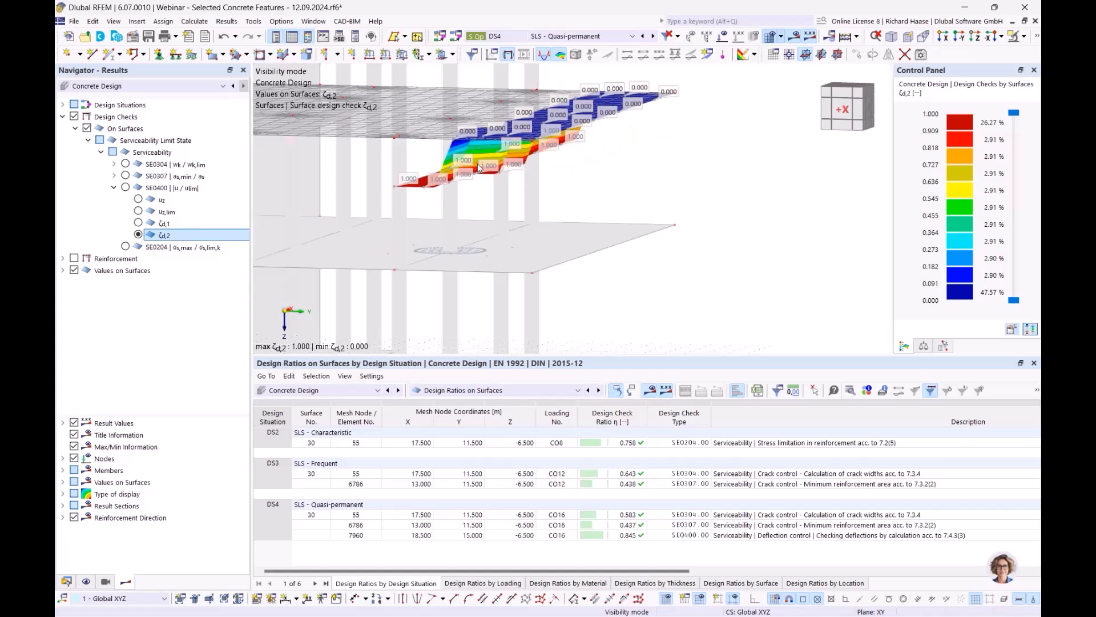
middle_click_drag(600, 175, 568, 174, "ctrl")
scroll(457, 193, "up", 1)
middle_click_drag(456, 194, 423, 194, "ctrl")
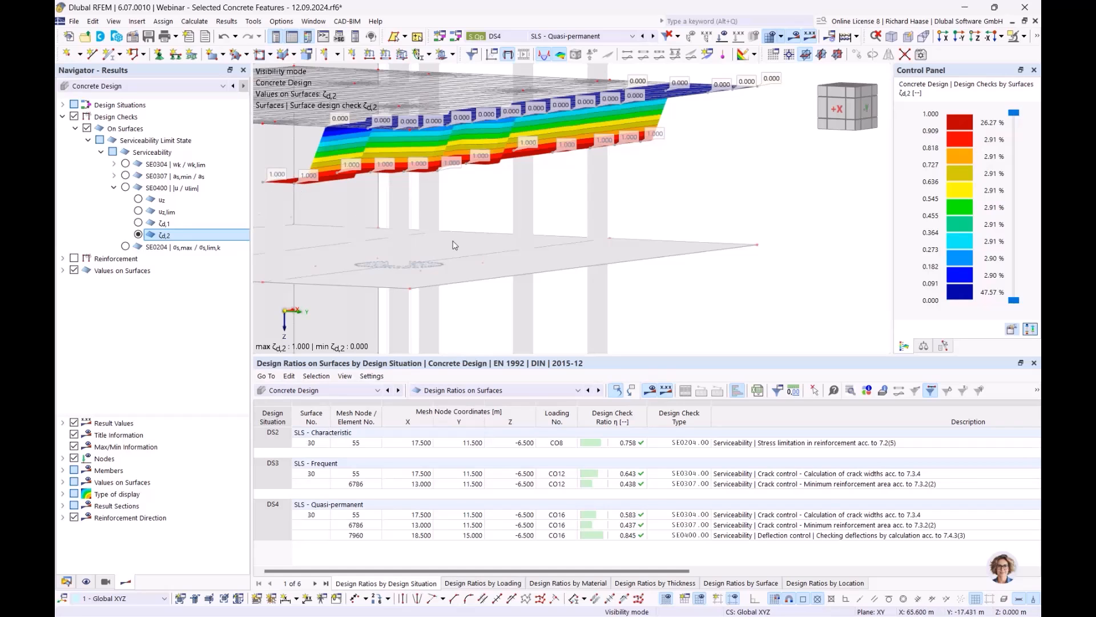
mouse_move(494, 225)
middle_mouse_down("ctrl")
mouse_move(452, 223)
mouse_move(474, 224)
middle_mouse_up("ctrl")
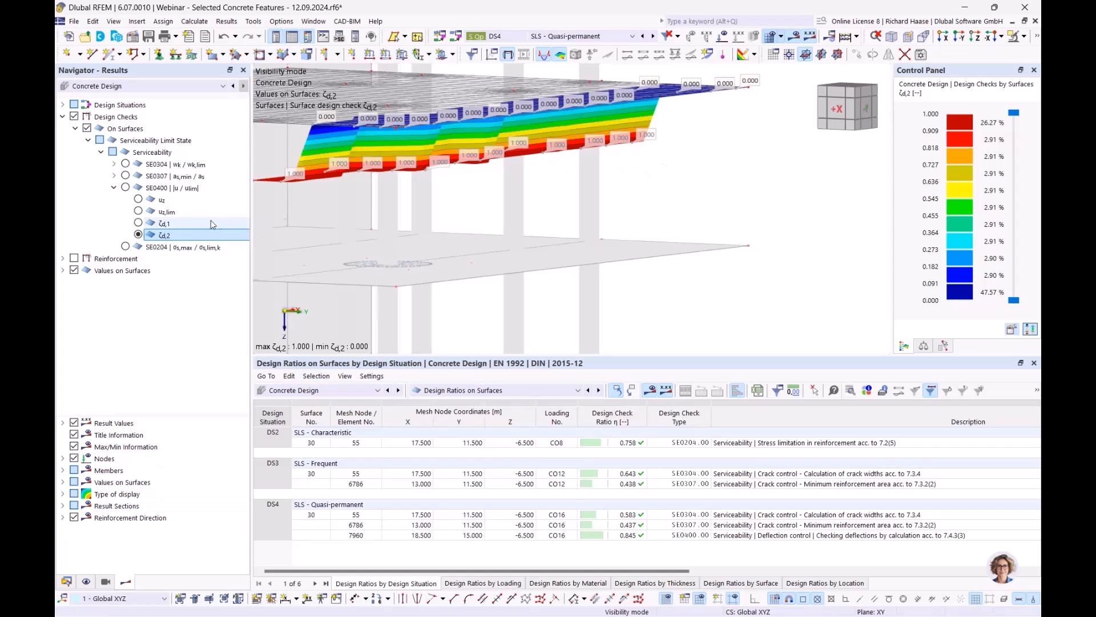
left_click(161, 200)
middle_click_drag(609, 214, 615, 207, "ctrl")
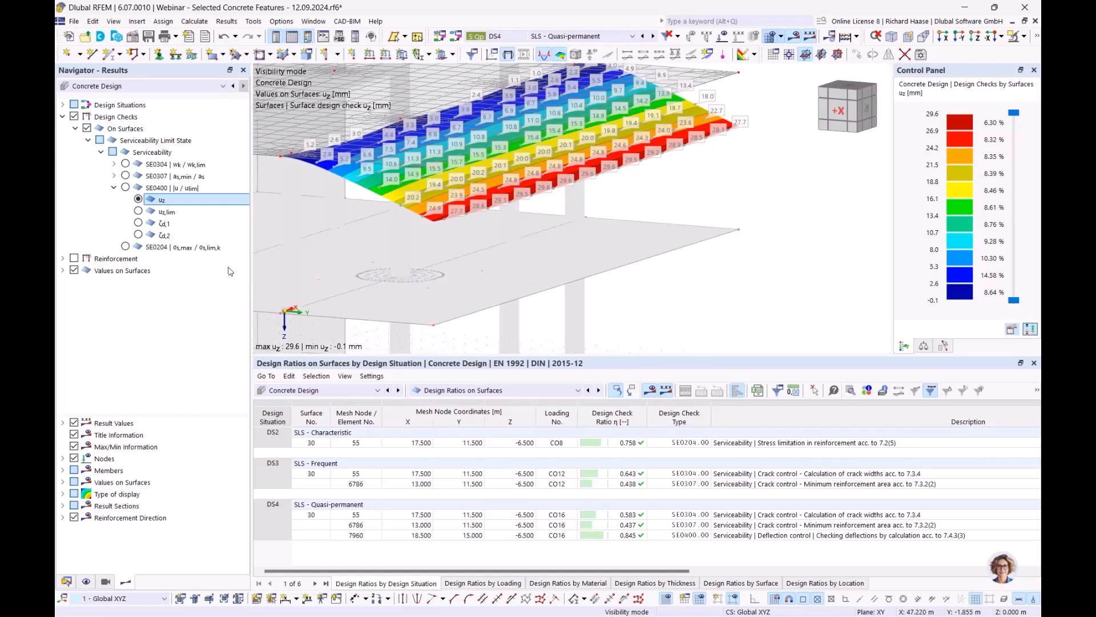
Step: Enable the tension stiffening effect for deflection analysis in the Standard serviceability configuration and rerun the concrete design
left_click(67, 582)
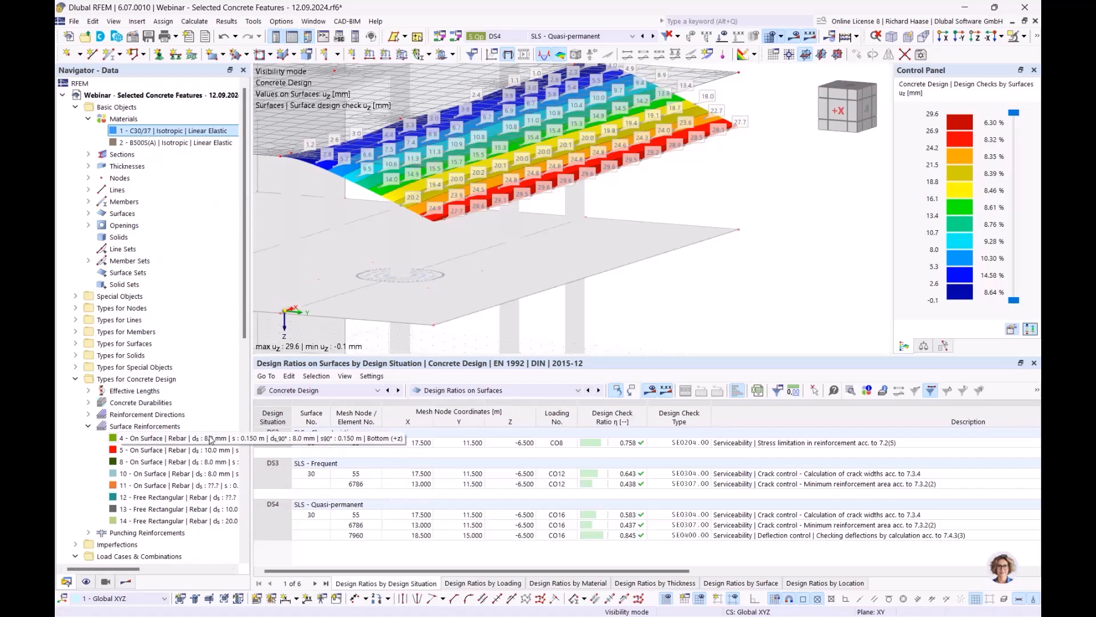
scroll(160, 525, "down", 12)
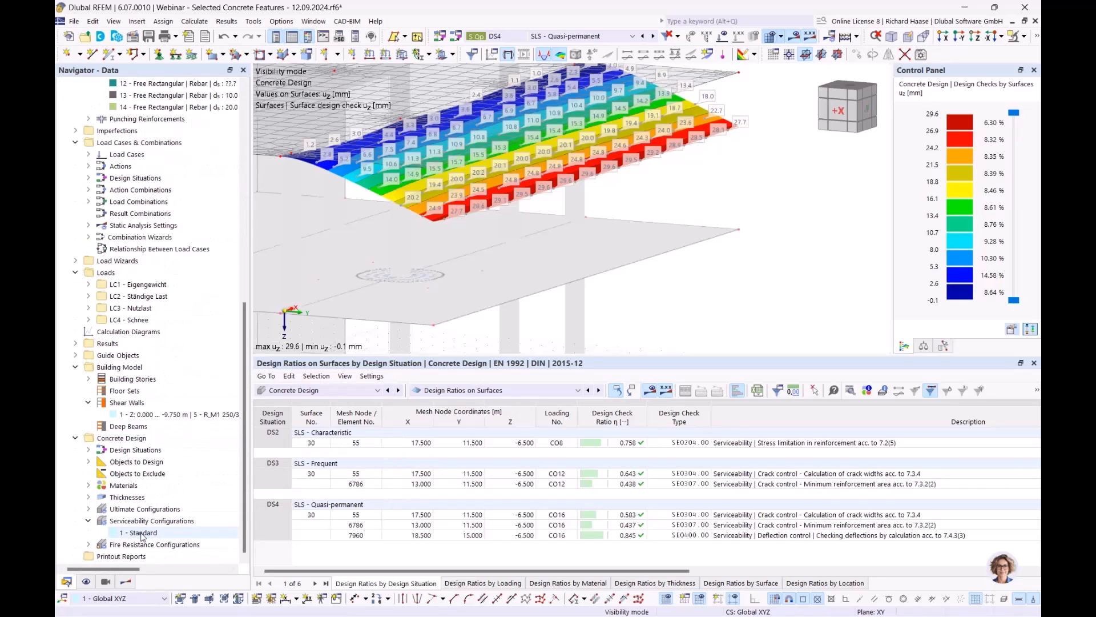
double_click(142, 536)
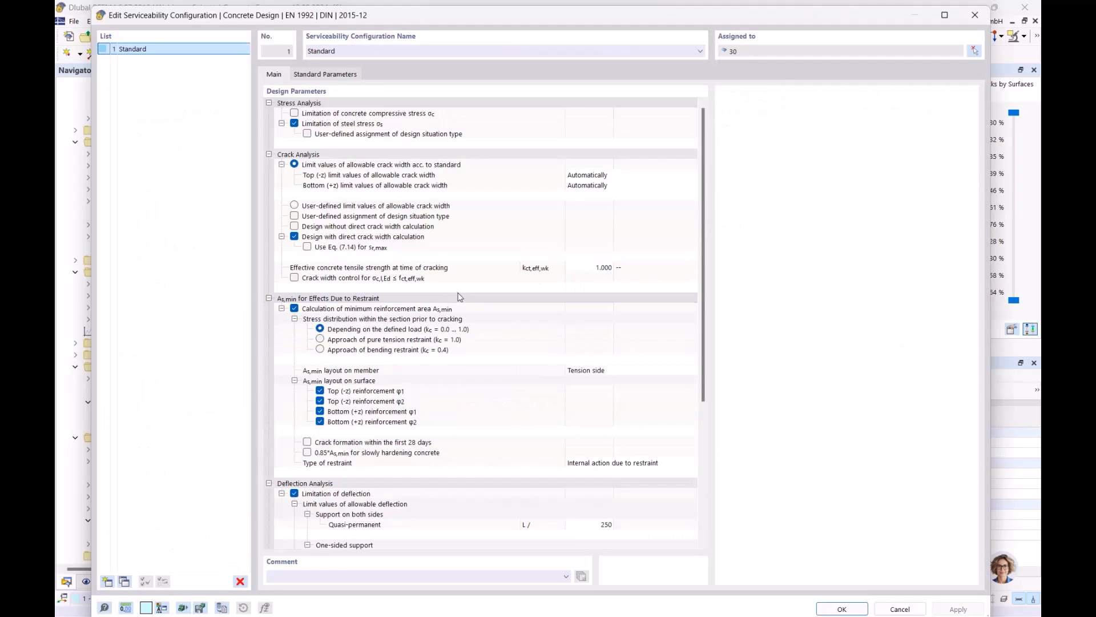
scroll(472, 303, "down", 5)
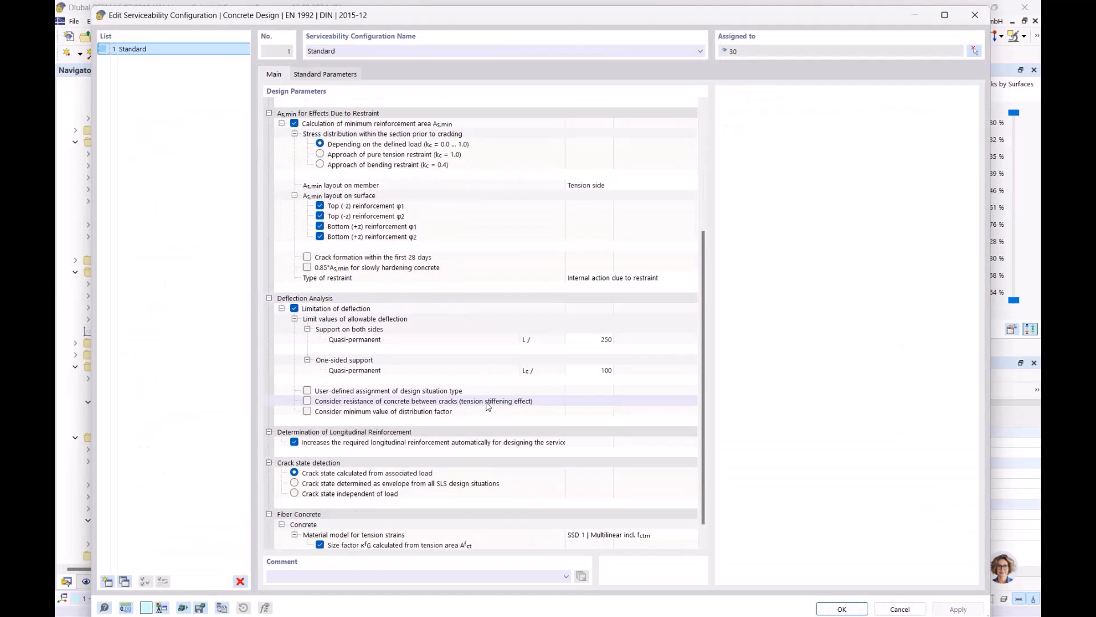
left_click(457, 404)
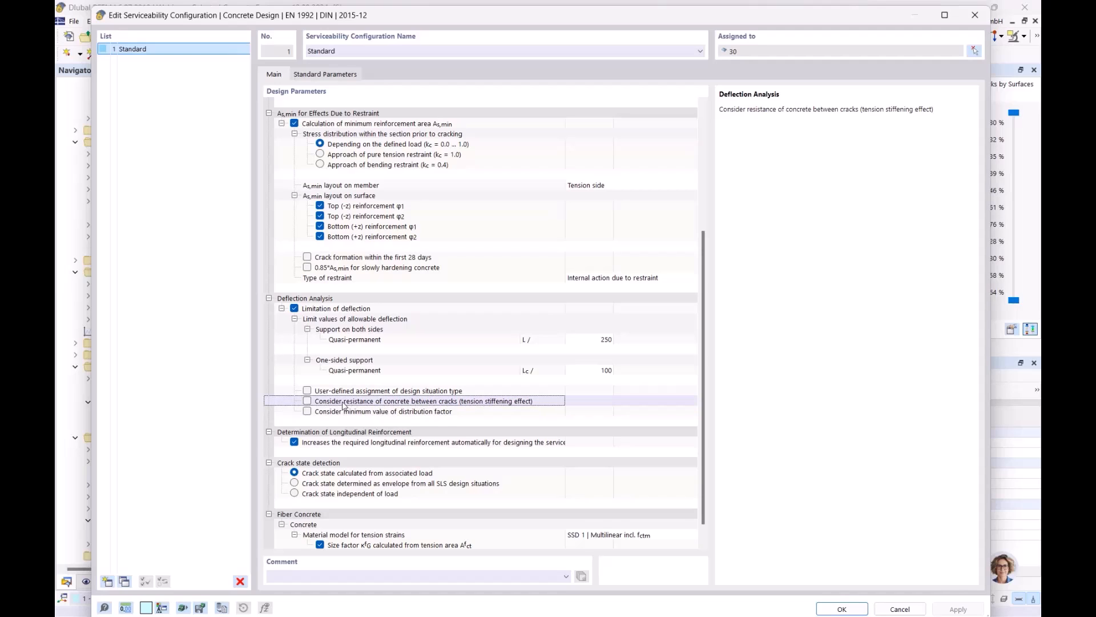
left_click(307, 401)
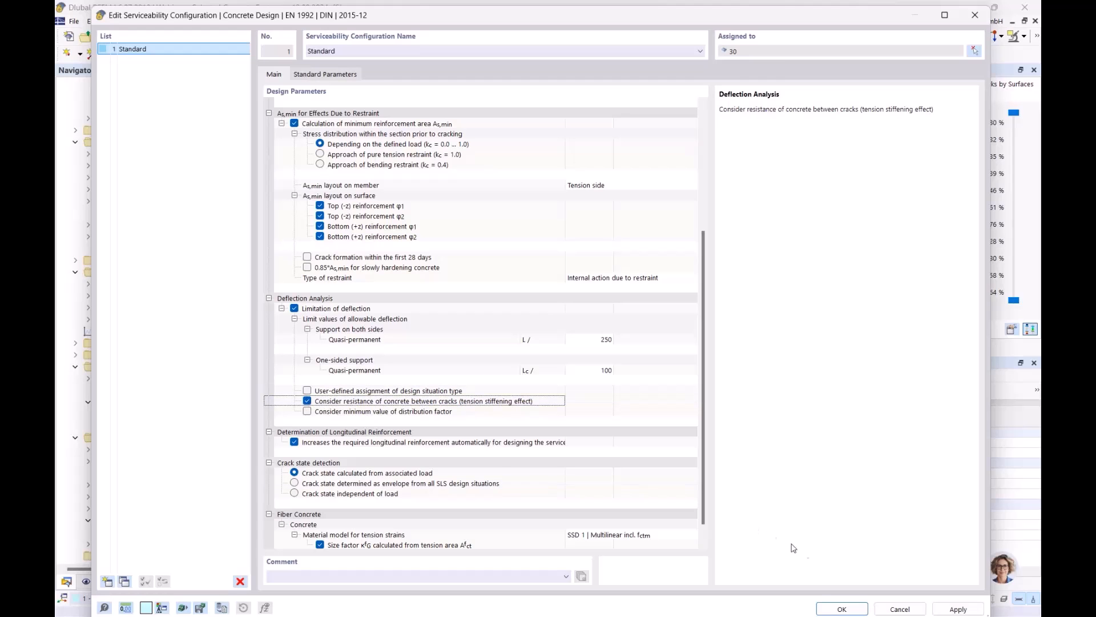
left_click(842, 610)
left_click(660, 379)
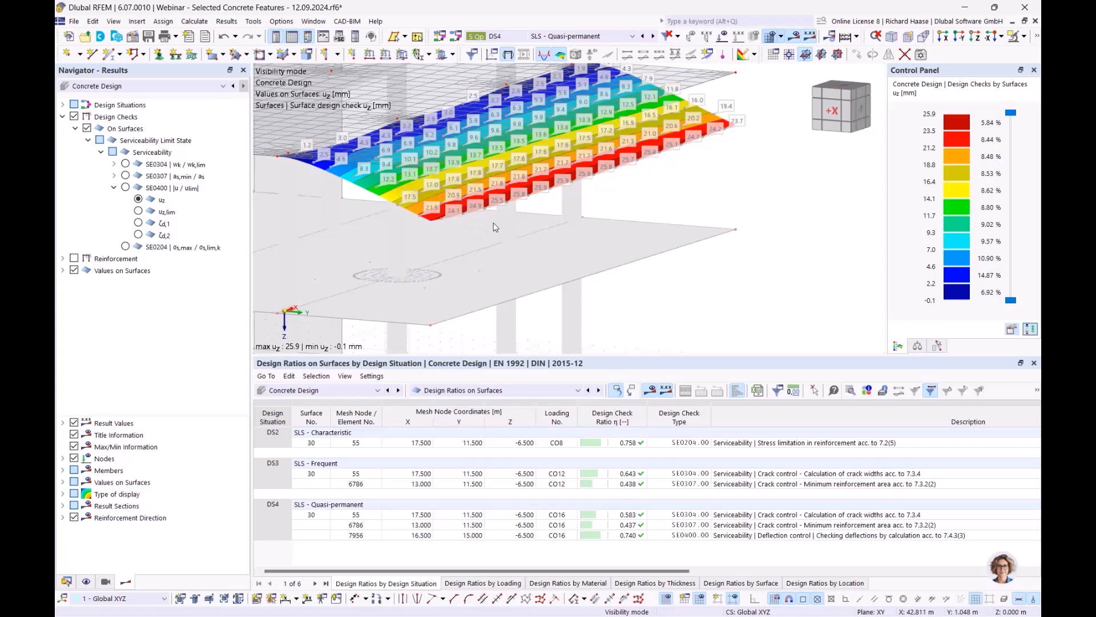
Step: Inspect the recalculated distribution coefficient ζd,2 along the cantilever with tension stiffening considered, and switch back to deflection uz
middle_click_drag(536, 248, 391, 242, "ctrl")
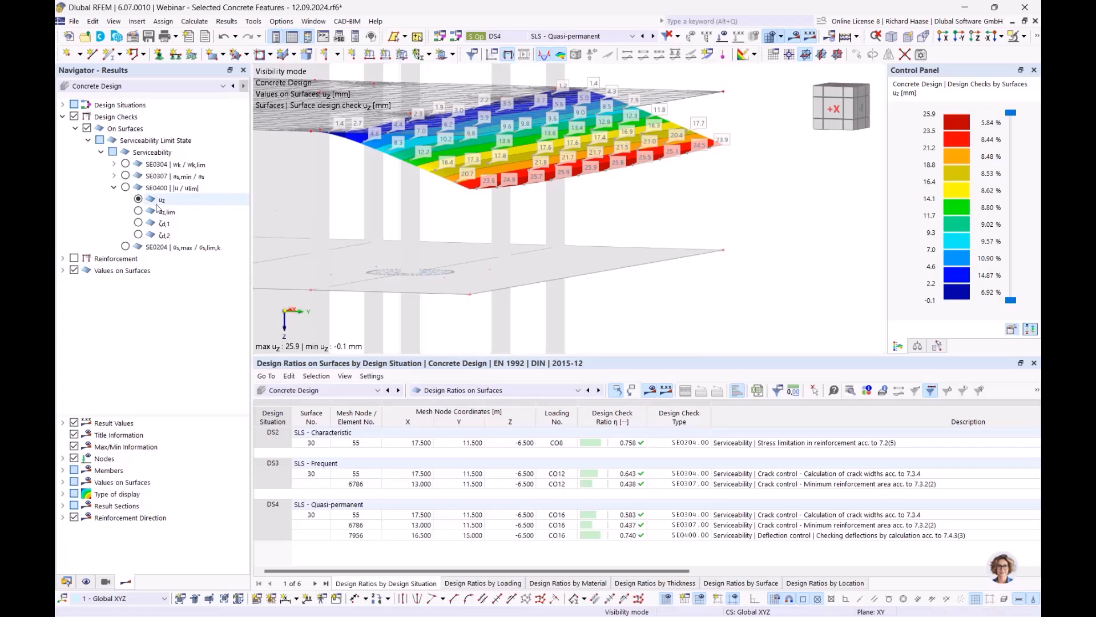
left_click(162, 236)
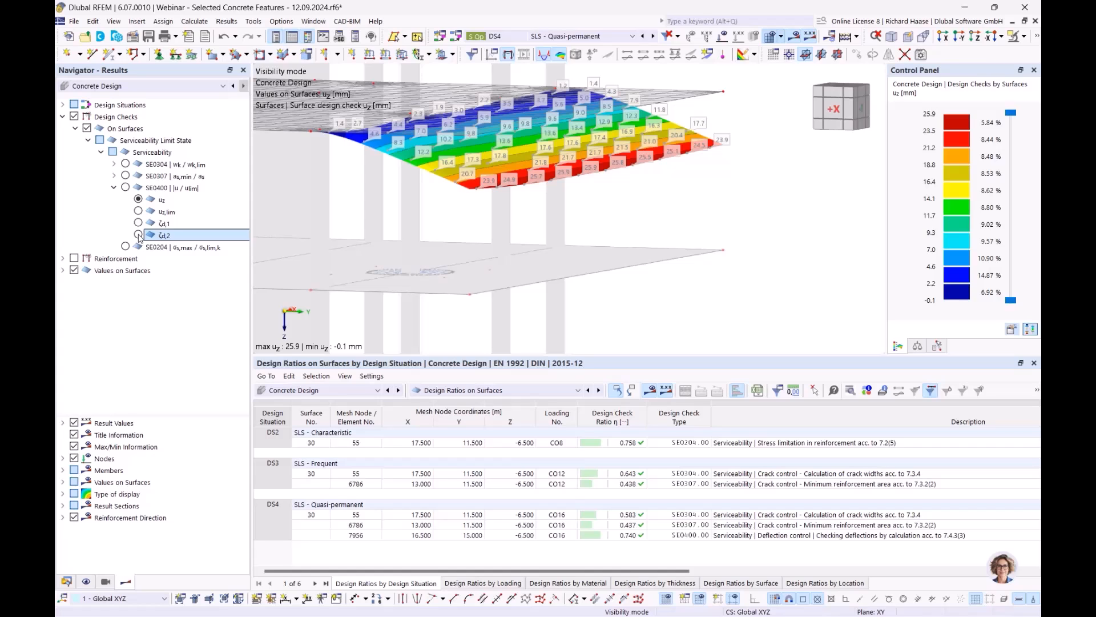
left_click(139, 235)
middle_click_drag(443, 204, 464, 237, "ctrl")
middle_click_drag(578, 213, 564, 214, "ctrl")
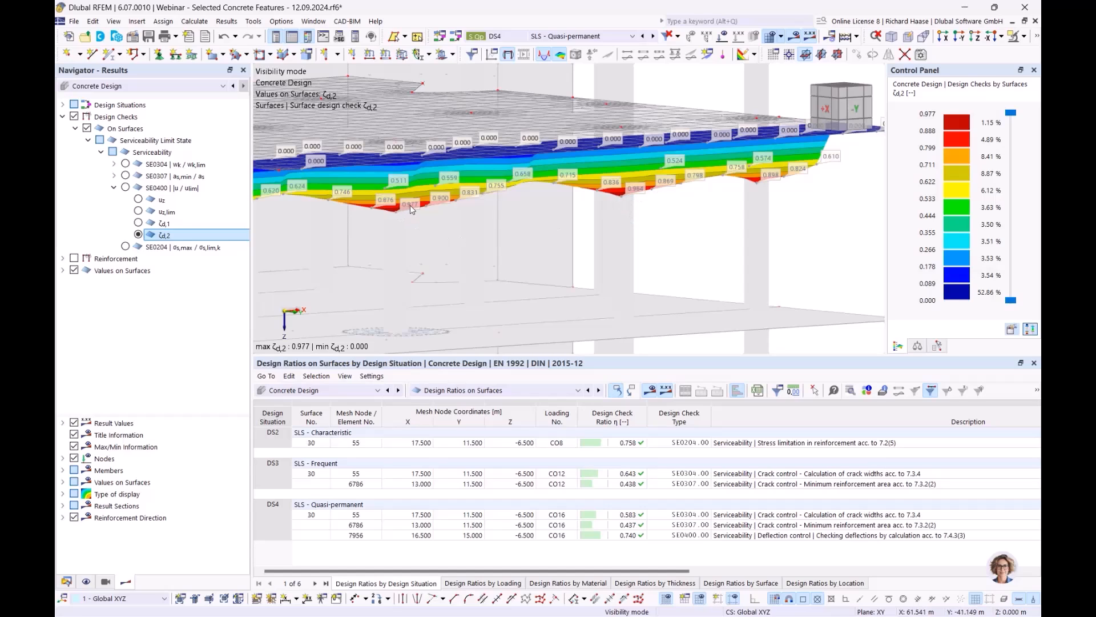
middle_click_drag(449, 207, 396, 217, "ctrl")
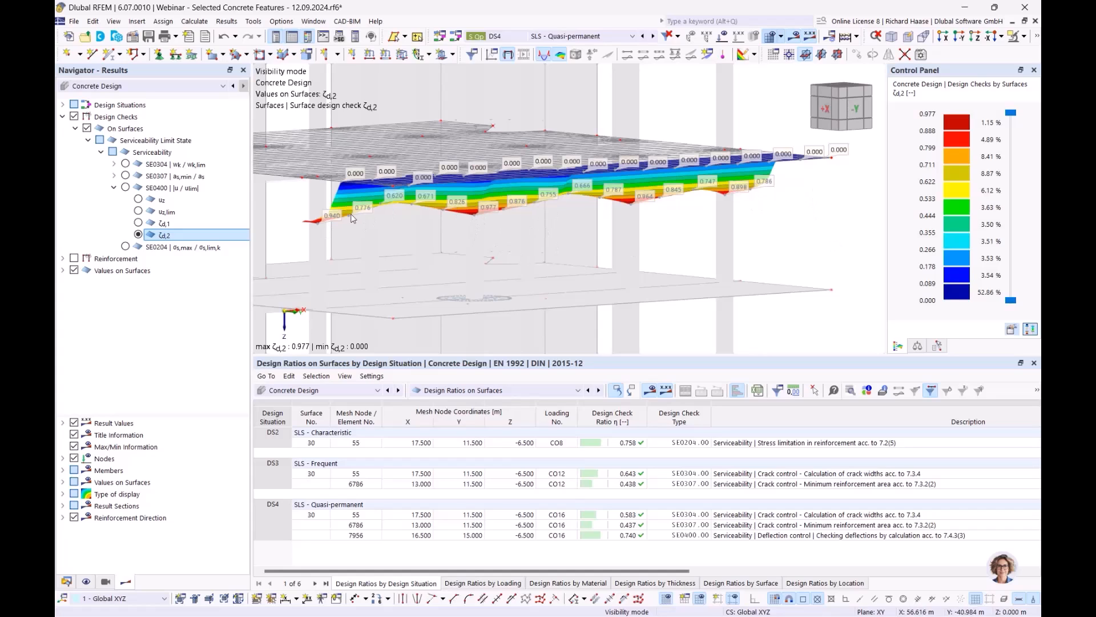
middle_click_drag(540, 221, 555, 220, "ctrl")
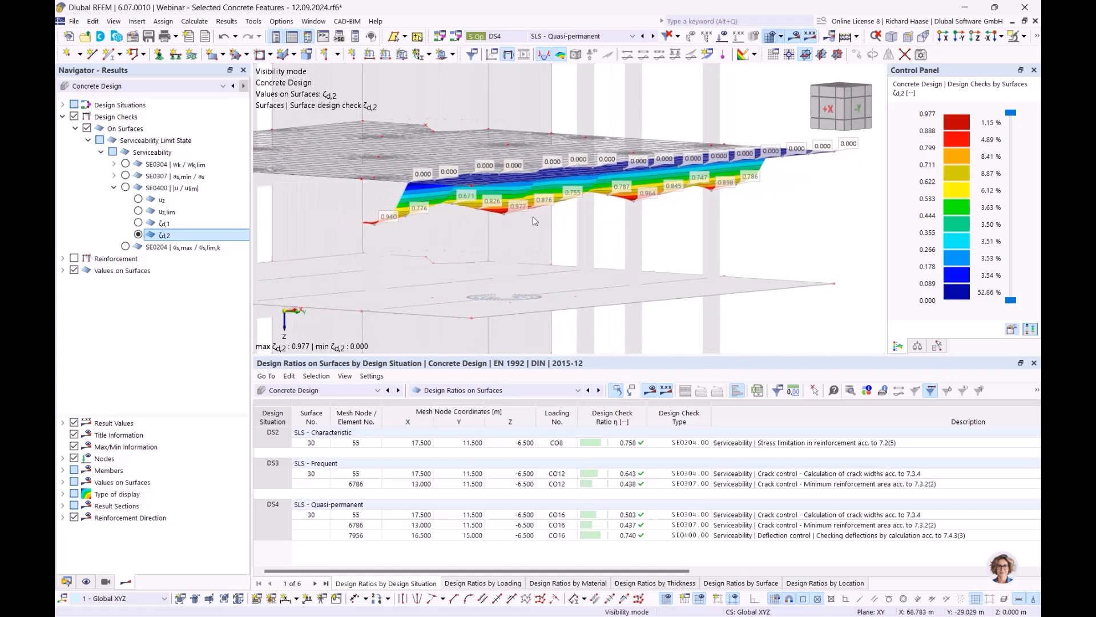
middle_click_drag(663, 264, 631, 262, "ctrl")
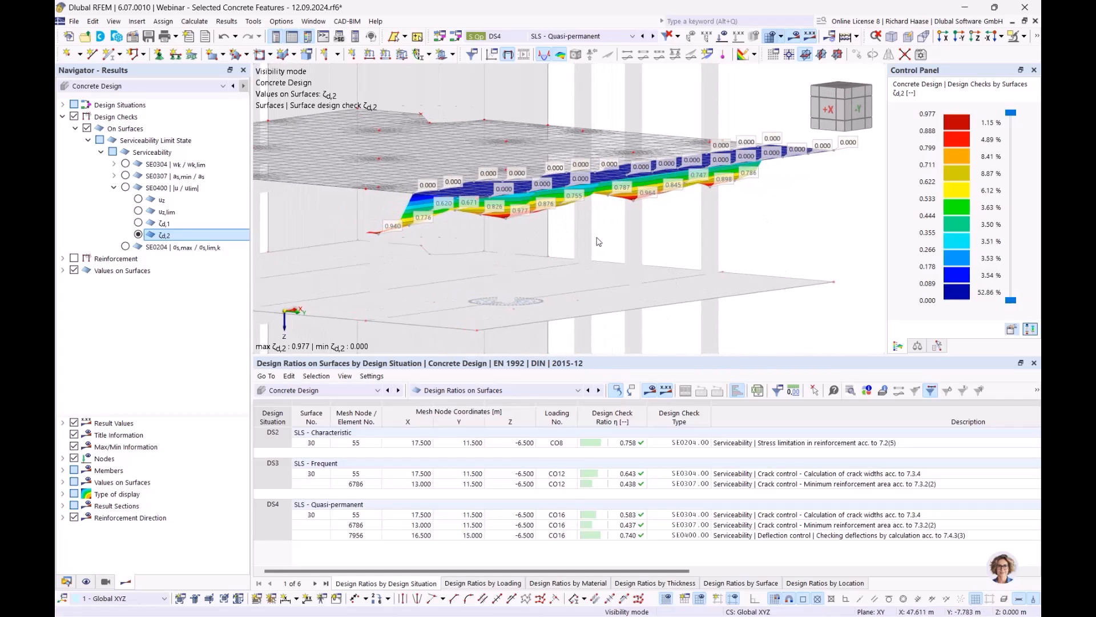
middle_click_drag(700, 244, 744, 196, "ctrl")
left_click(138, 200)
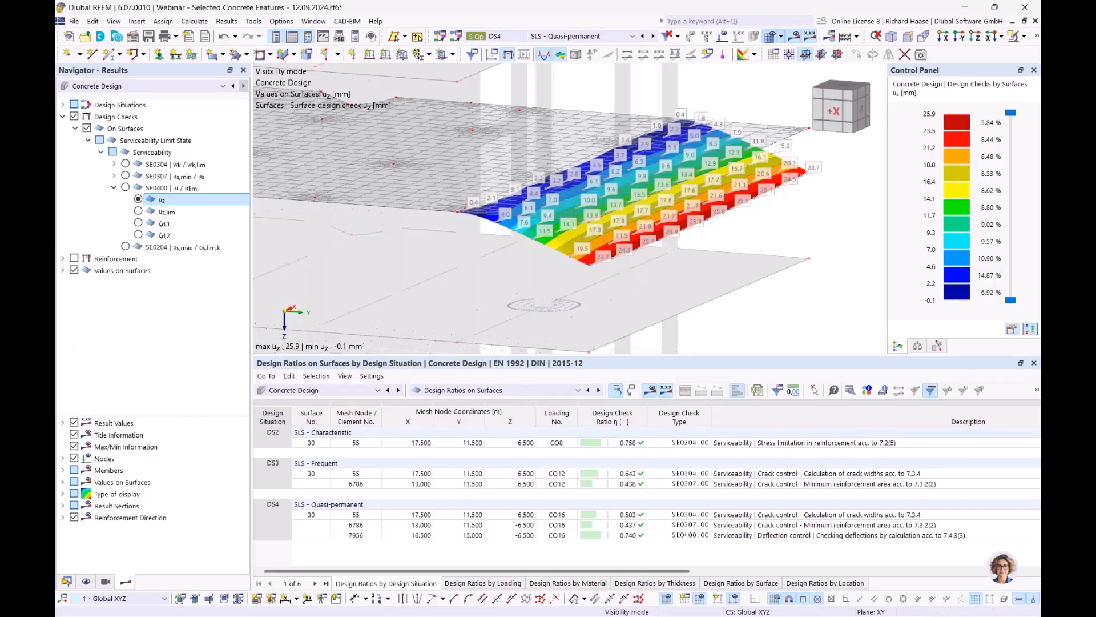
Step: Switch to the PowerPoint presentation and bring up the Fatigue design slide
key("alt+Tab")
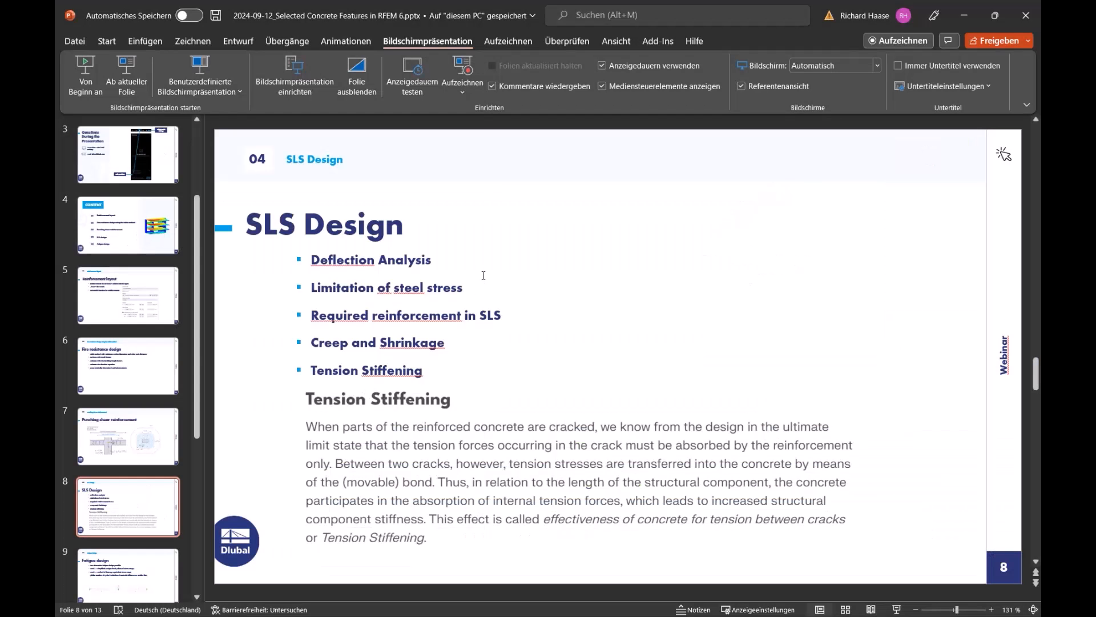
scroll(484, 274, "down", 1)
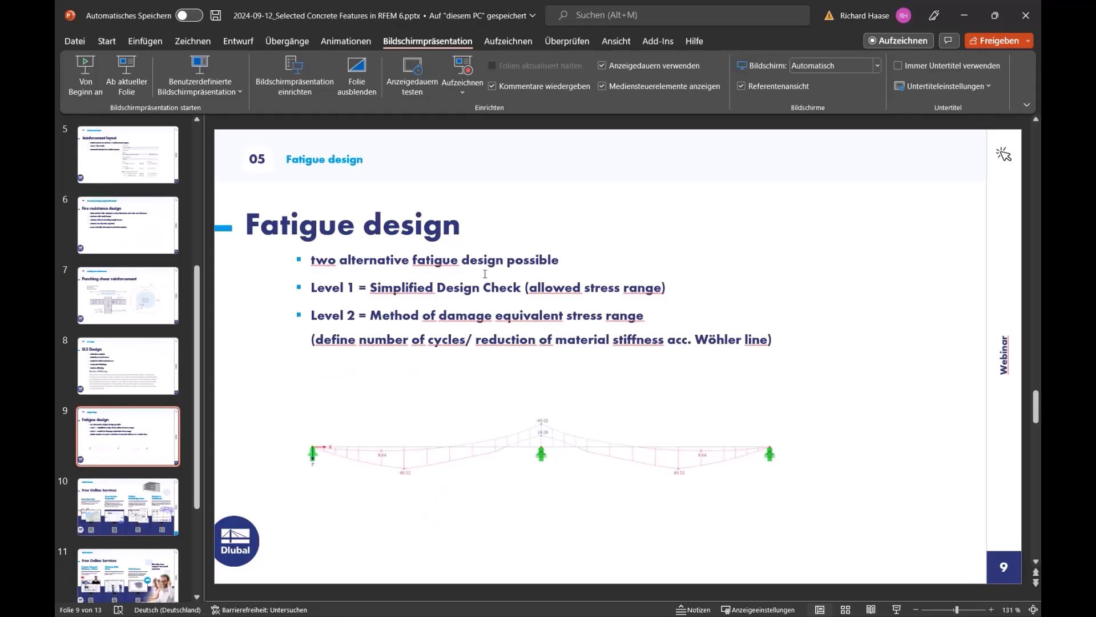
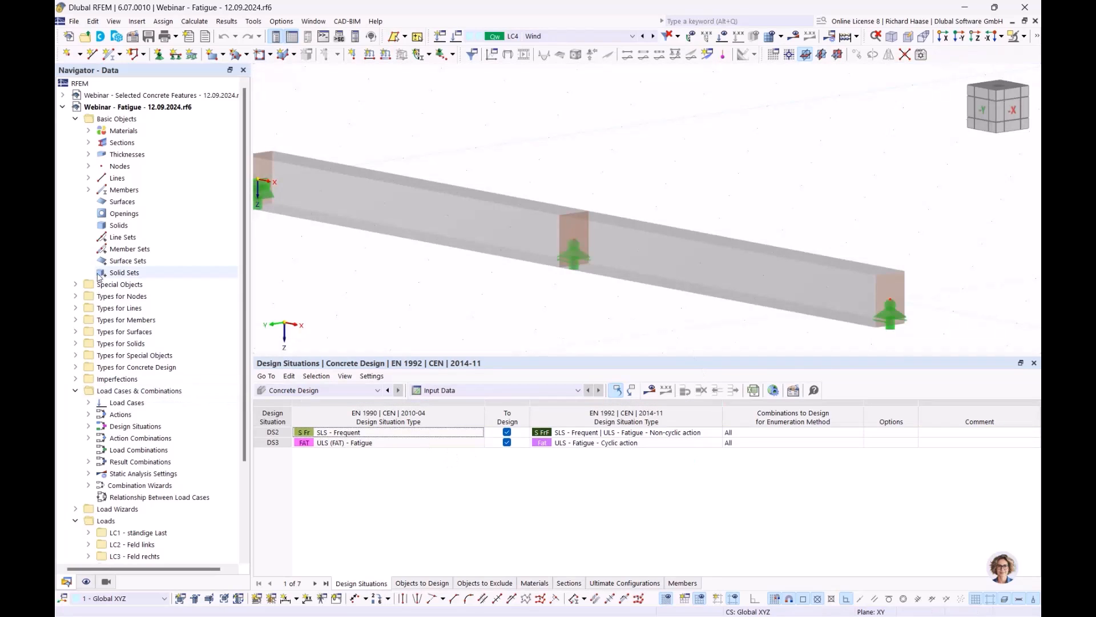
Step: In the fatigue model's load cases and combinations, examine the combination rule of design situation DS2 SLS - Frequent
scroll(137, 431, "down", 1)
right_click(113, 370)
left_click(134, 378)
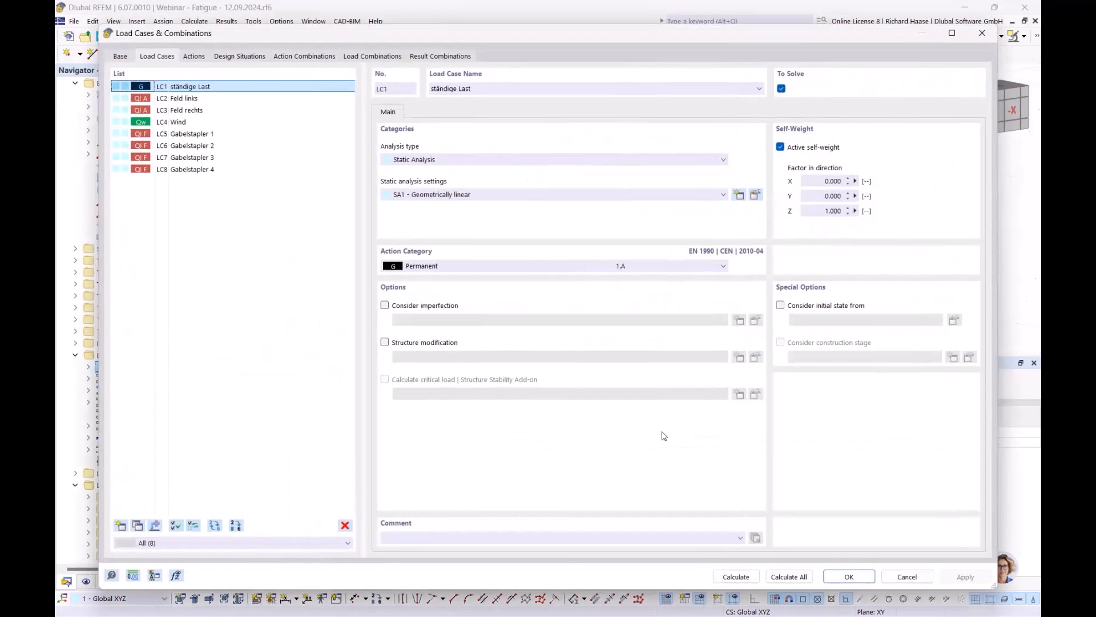
left_click(244, 56)
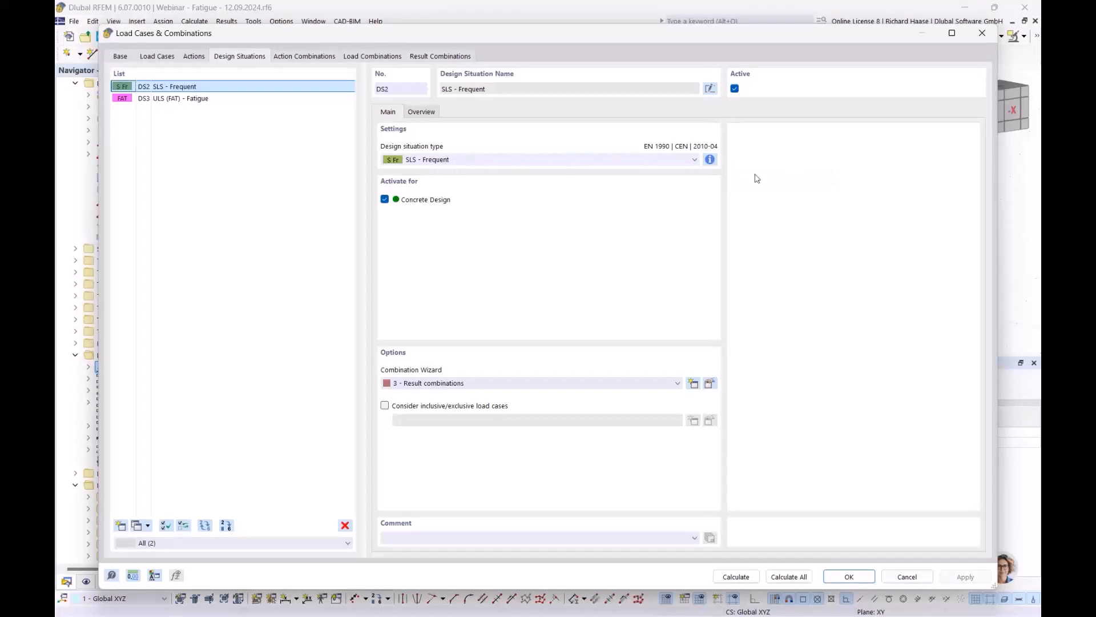
left_click(710, 160)
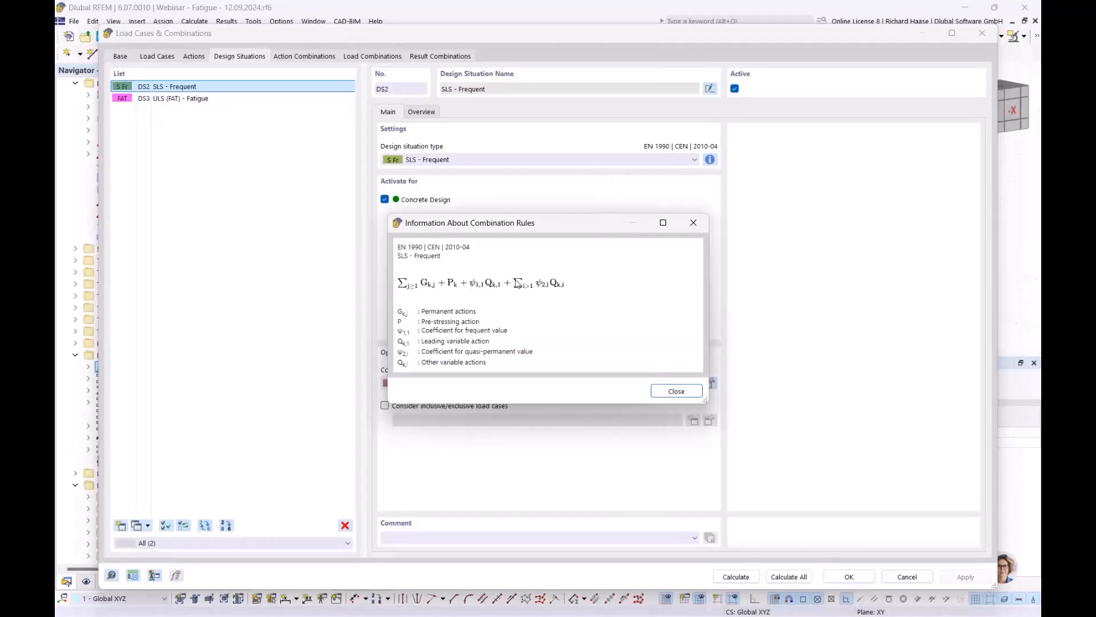
left_click(673, 393)
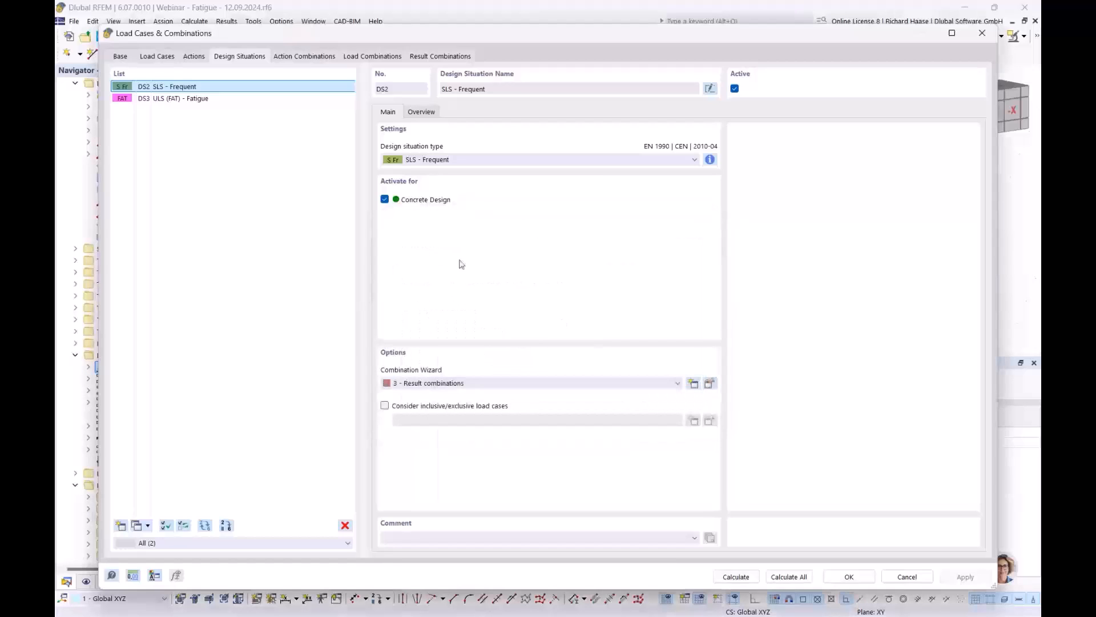
Step: Examine the combination rule of design situation DS3 ULS (FAT) - Fatigue
left_click(208, 102)
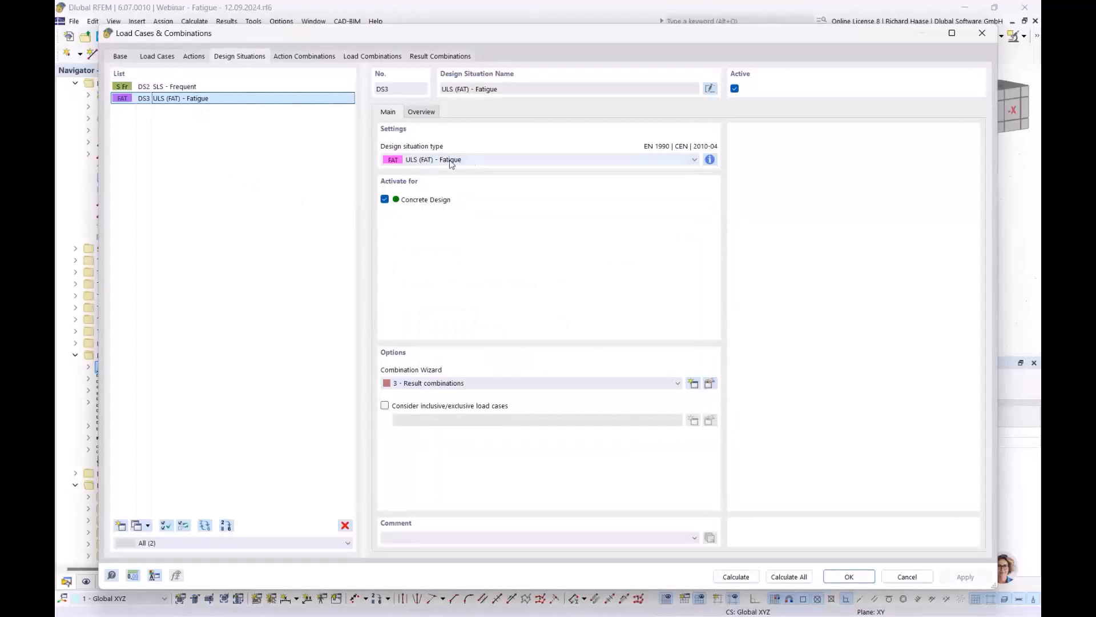
left_click(710, 161)
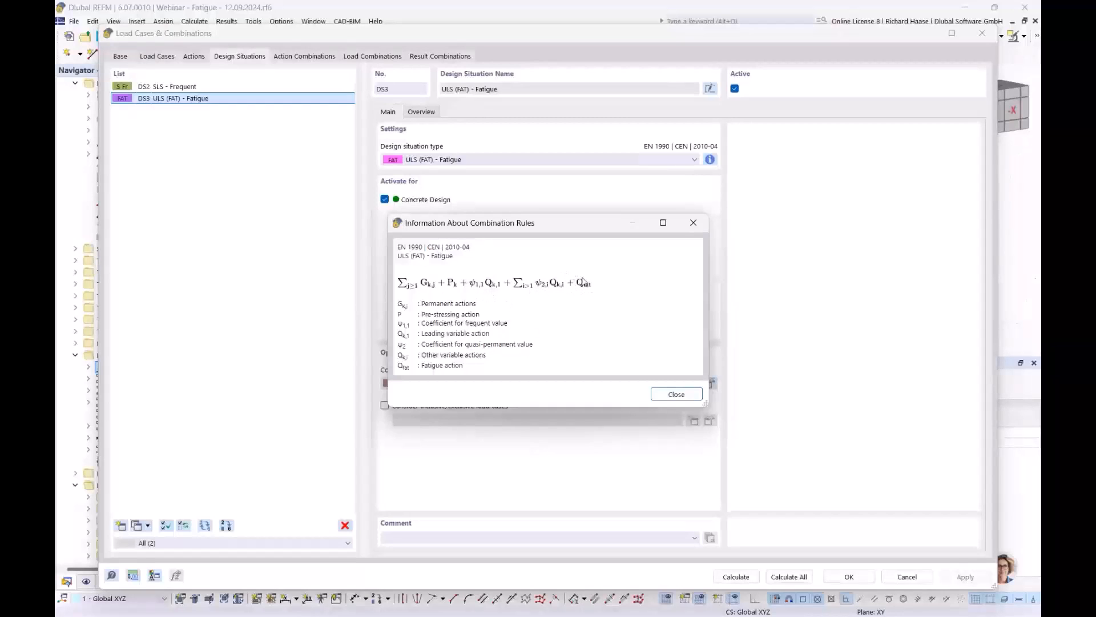
left_click(667, 395)
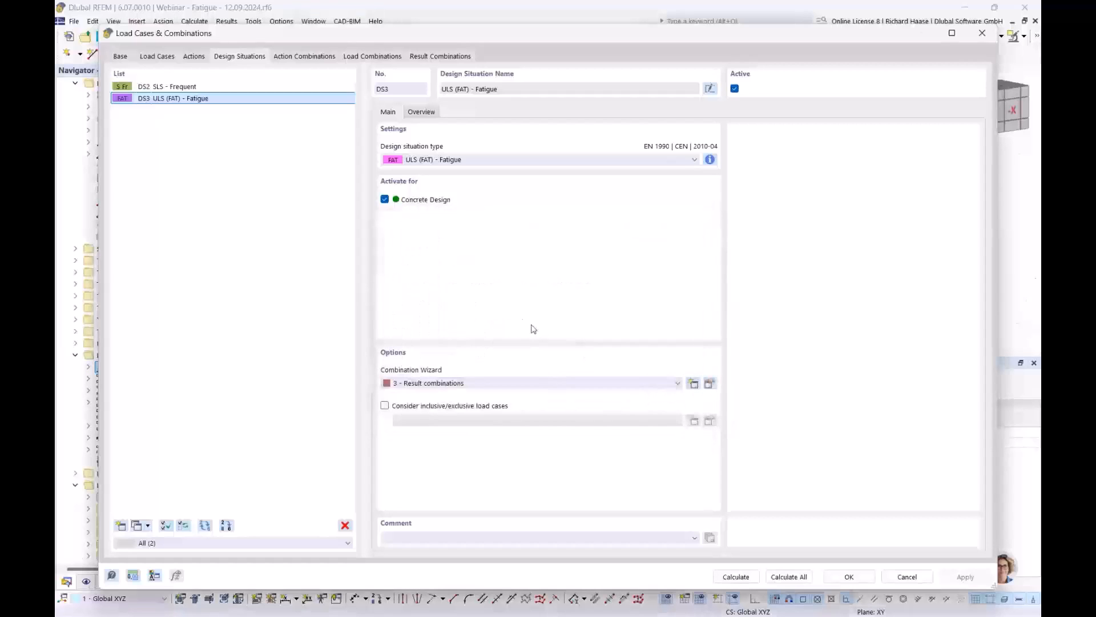
Step: Review the action categories of the Wind, Feld rechts and Gabelstapler 1 load cases, and check Gabelstapler 1's fatigue load option
left_click(156, 57)
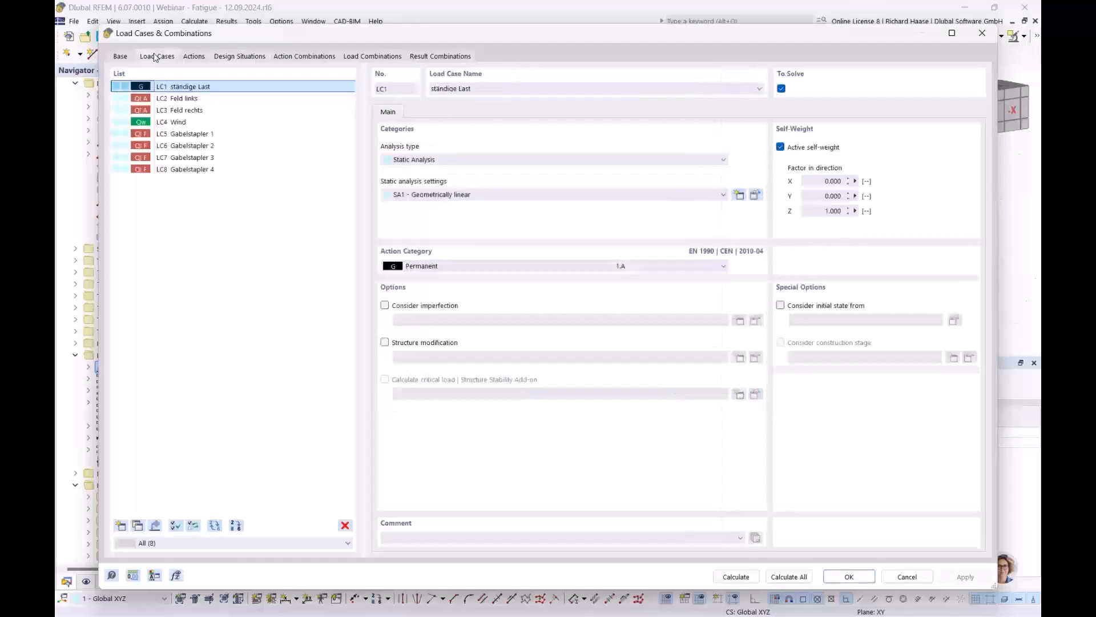
left_click(184, 110)
left_click(184, 121)
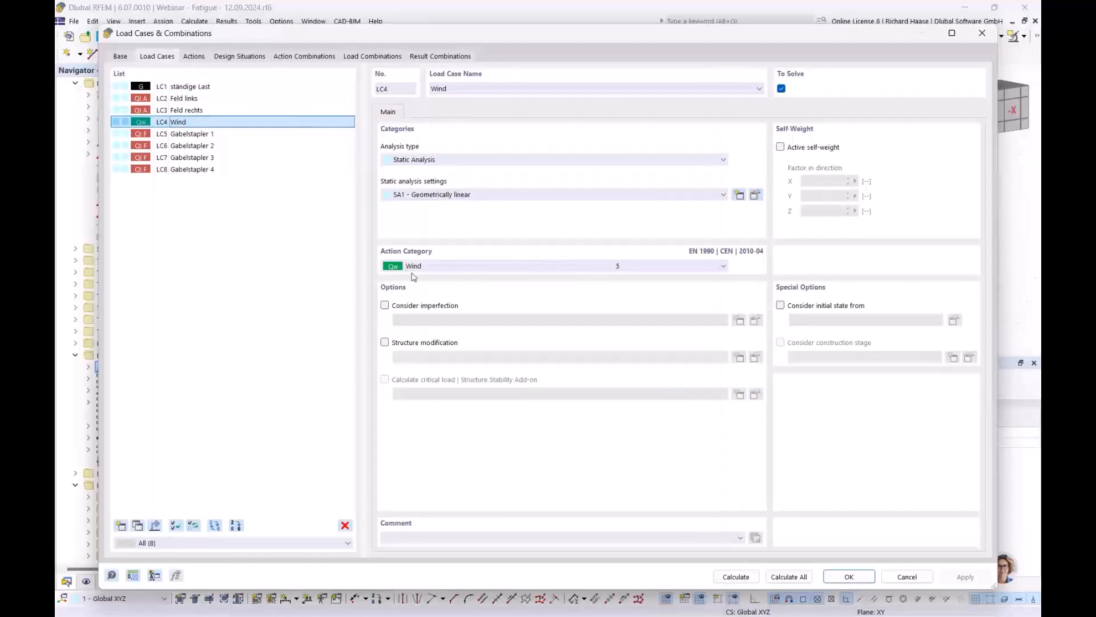
left_click(213, 111)
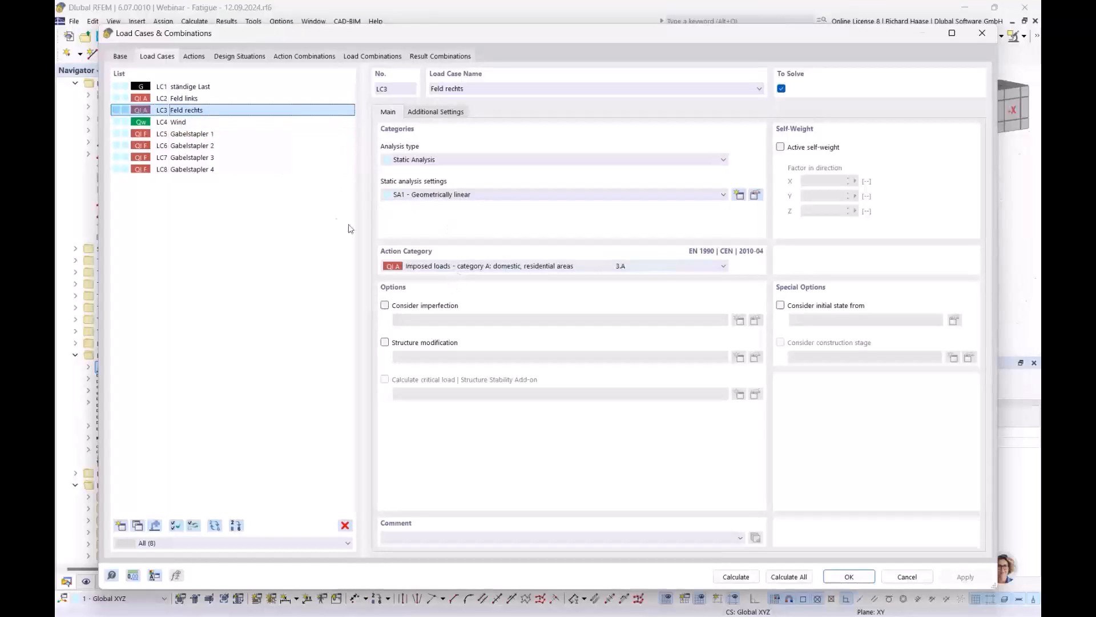
left_click(194, 136)
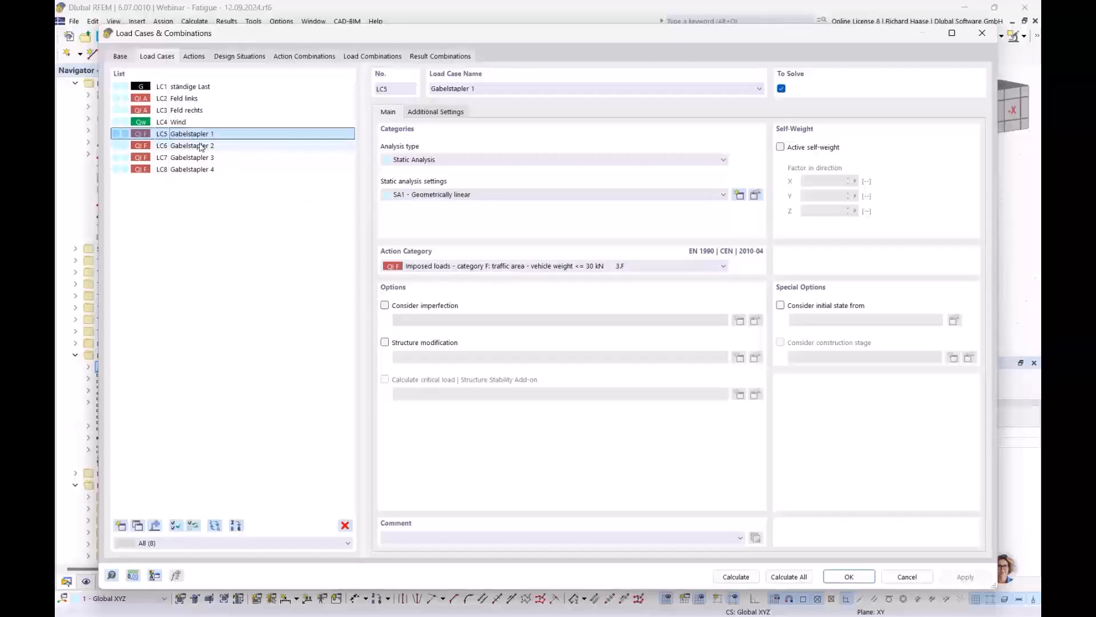
left_click(435, 113)
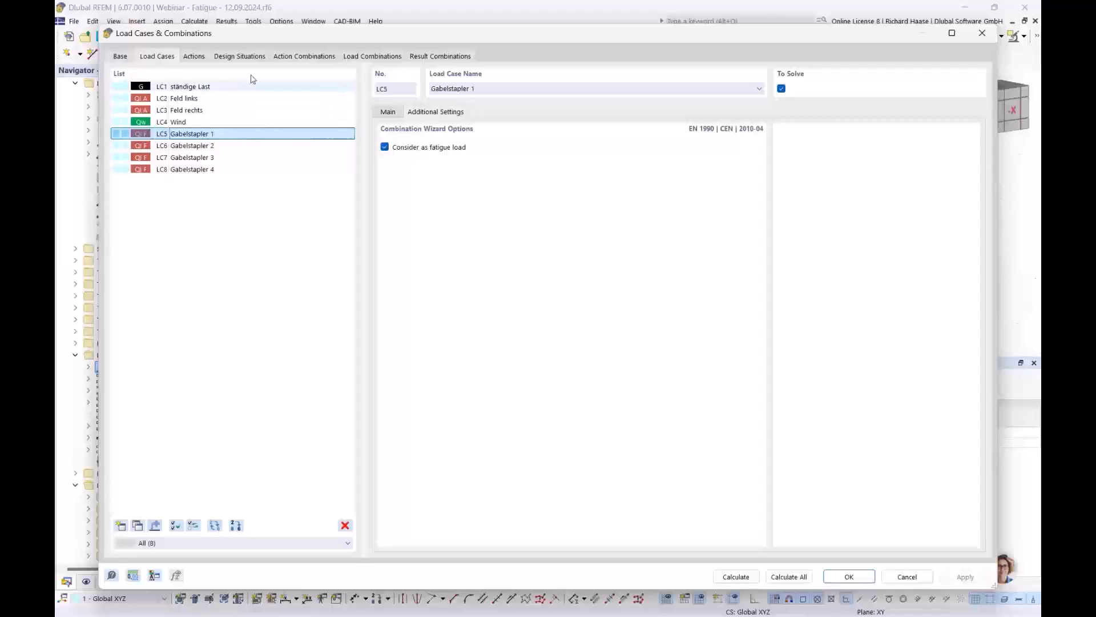
Step: Inspect the action type and assigned load cases of action A5 Fatigue action, and close the load cases and combinations
left_click(194, 56)
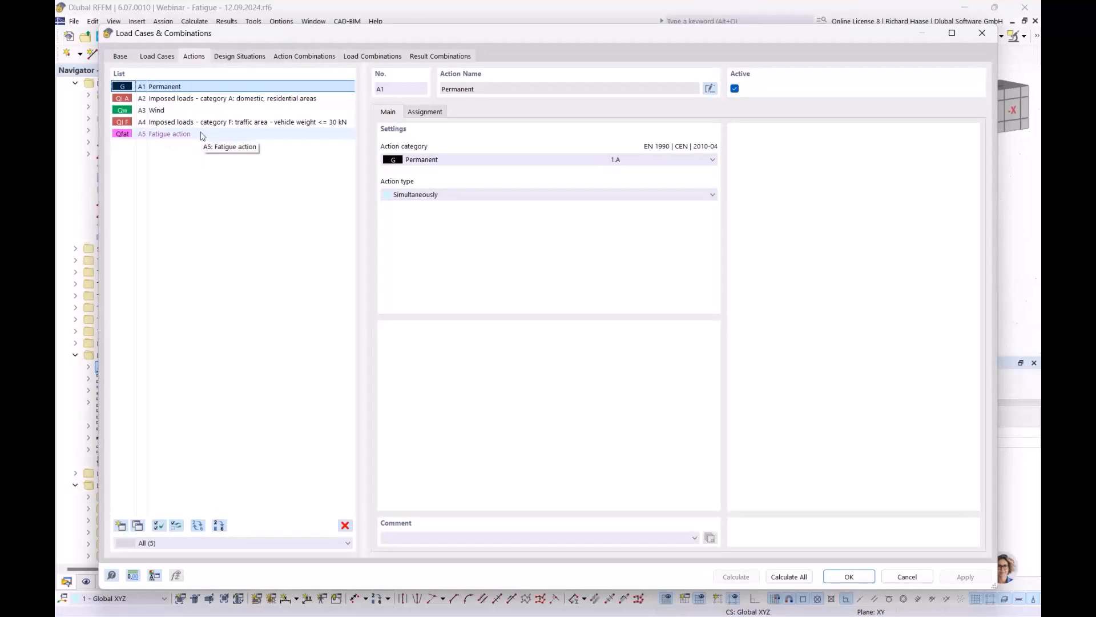
left_click(175, 136)
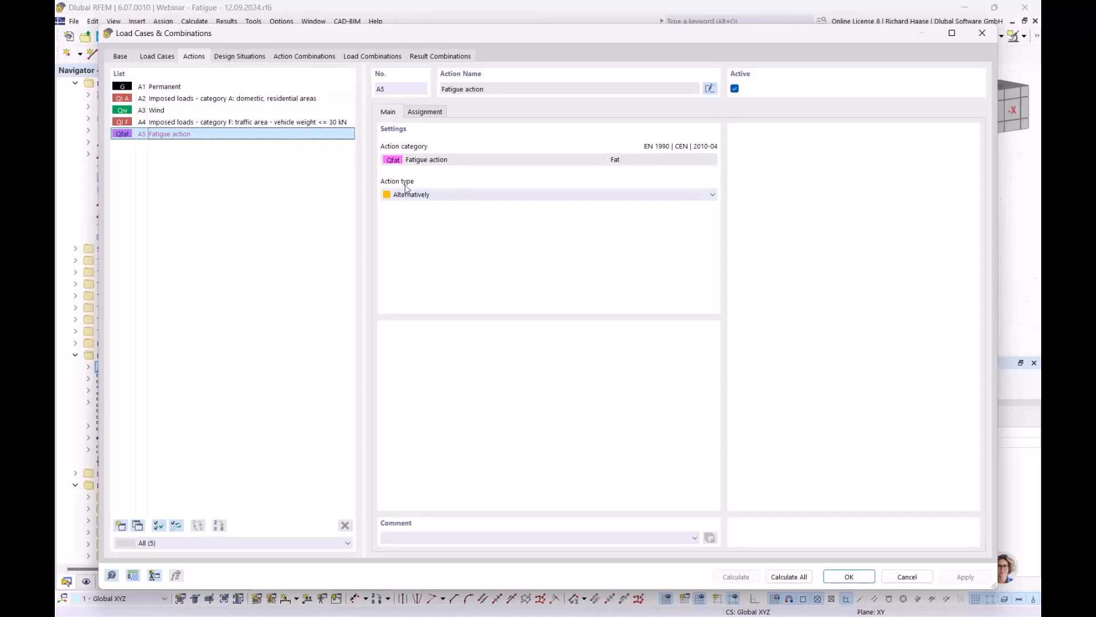
left_click(425, 111)
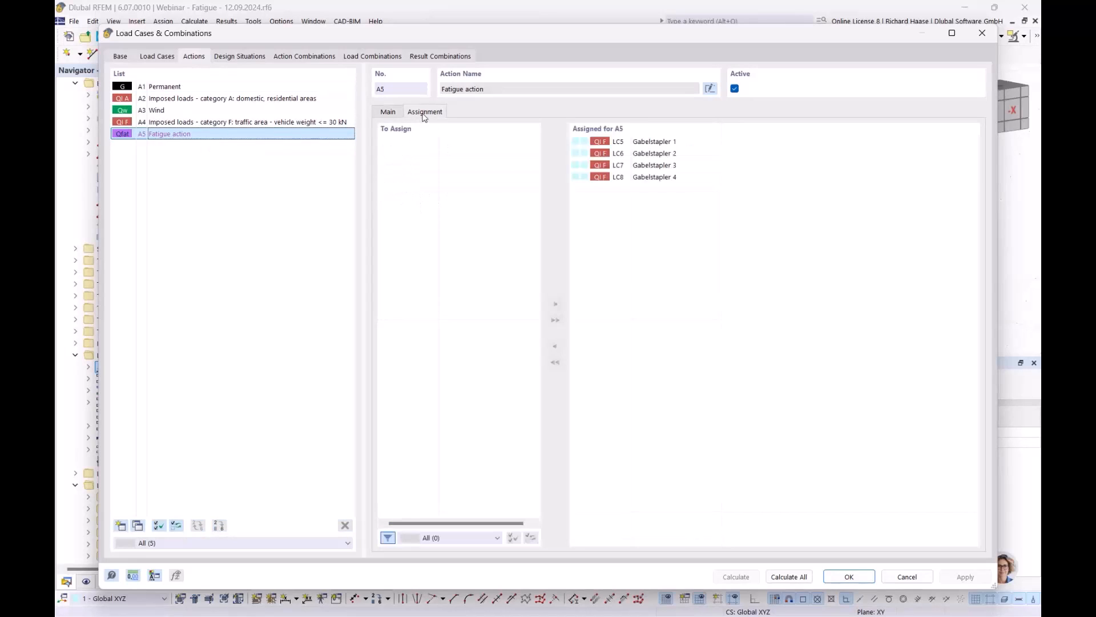
left_click(857, 578)
Step: Show the loads on the two-span beam and view load cases LC1 to LC8 in turn, ending on design situation DS2
left_click(558, 38)
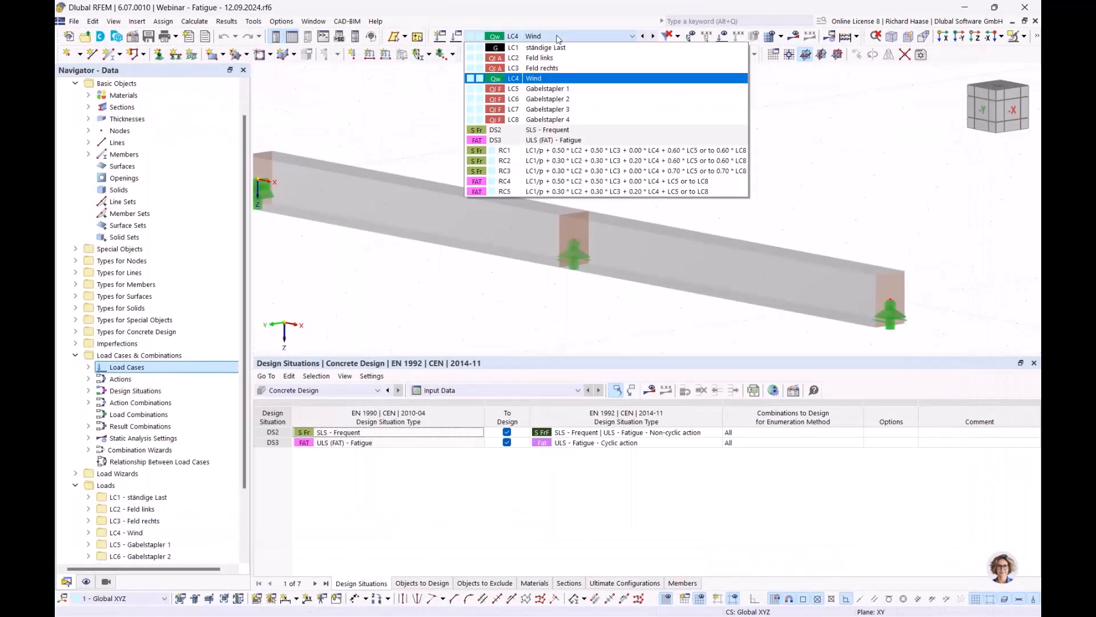
left_click(557, 45)
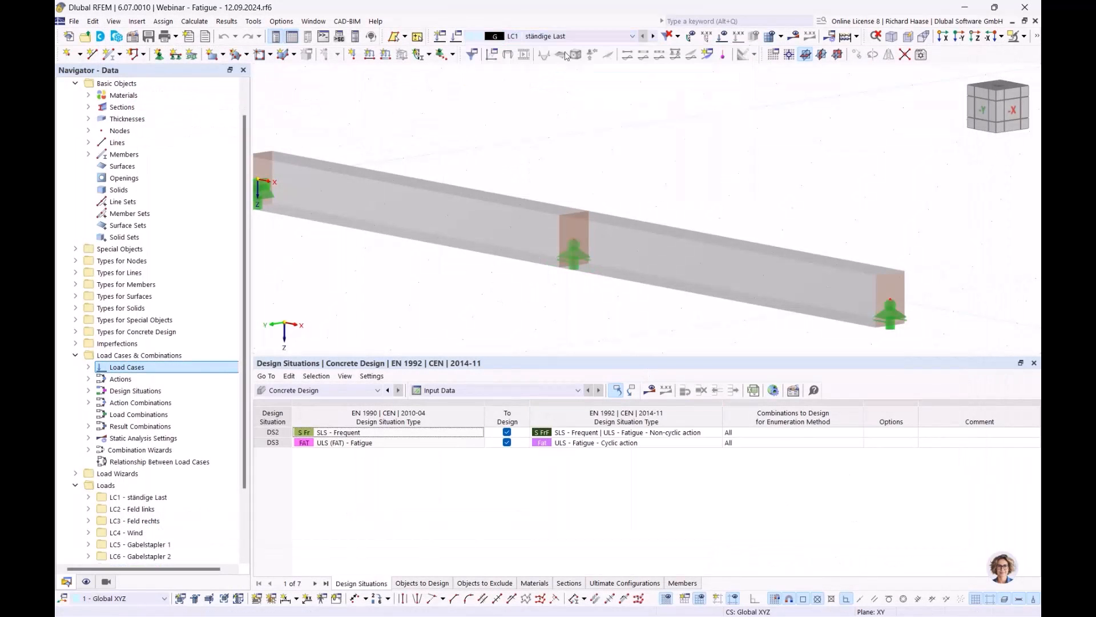
left_click(722, 38)
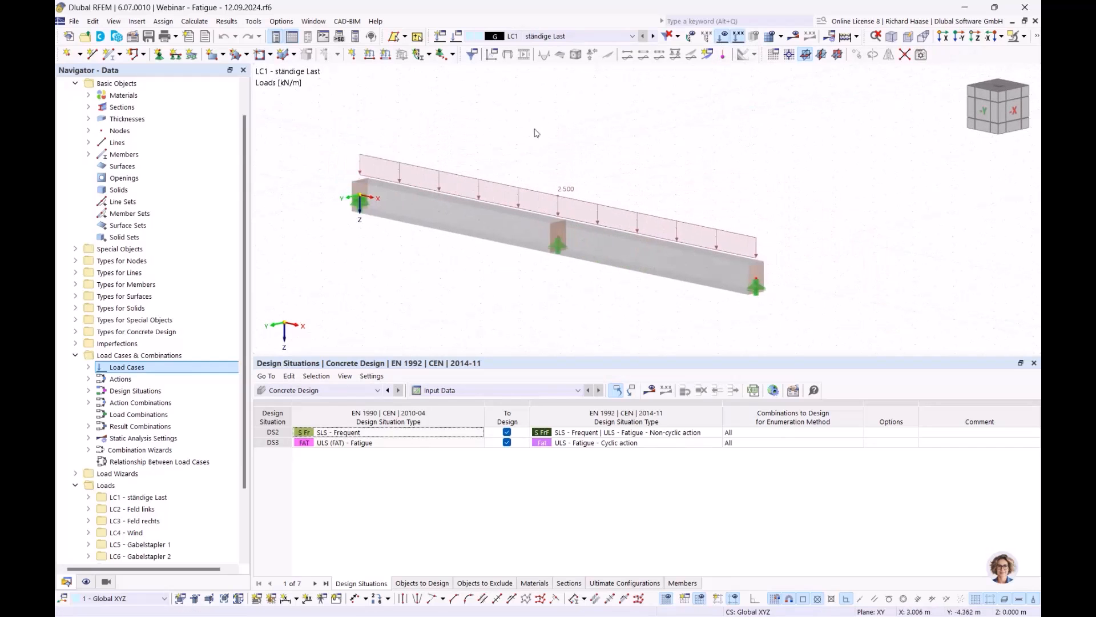
left_click(653, 36)
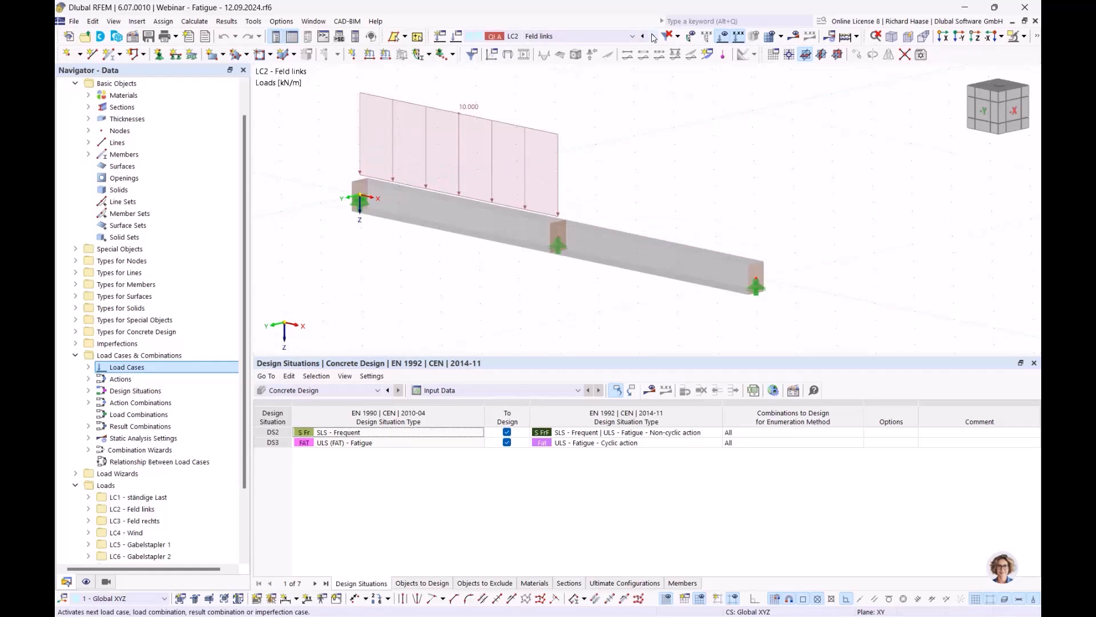
left_click(652, 36)
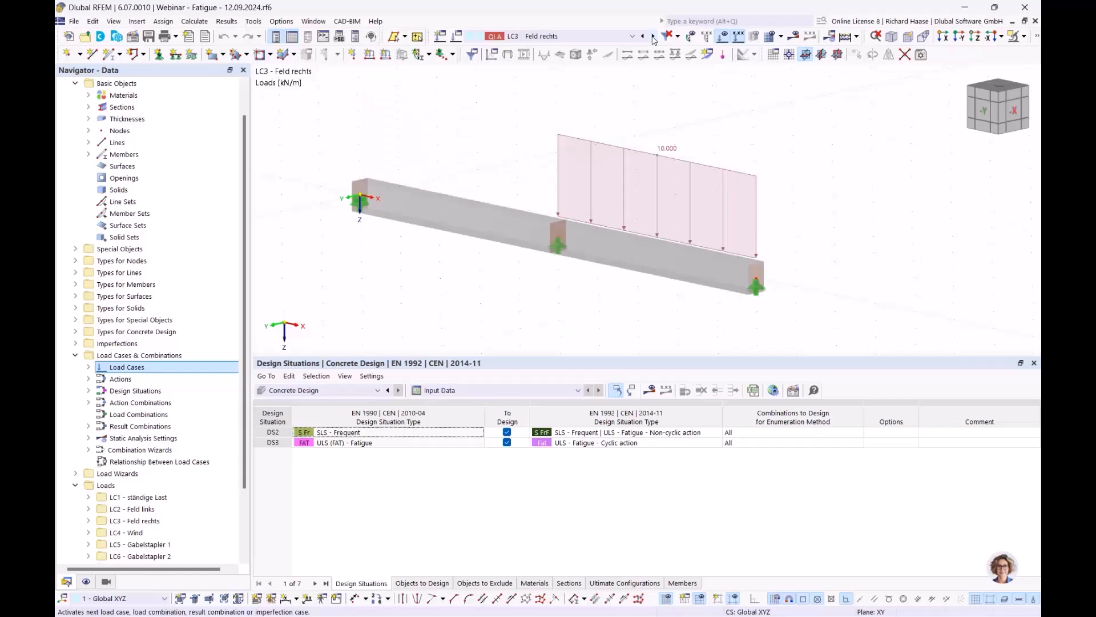
left_click(653, 36)
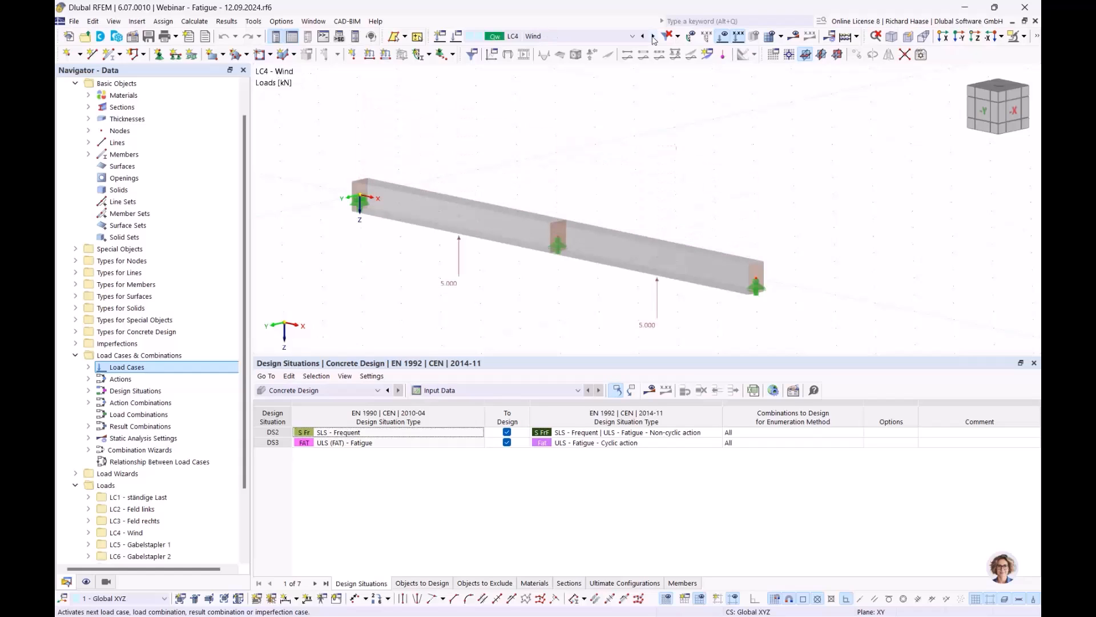
left_click(652, 36)
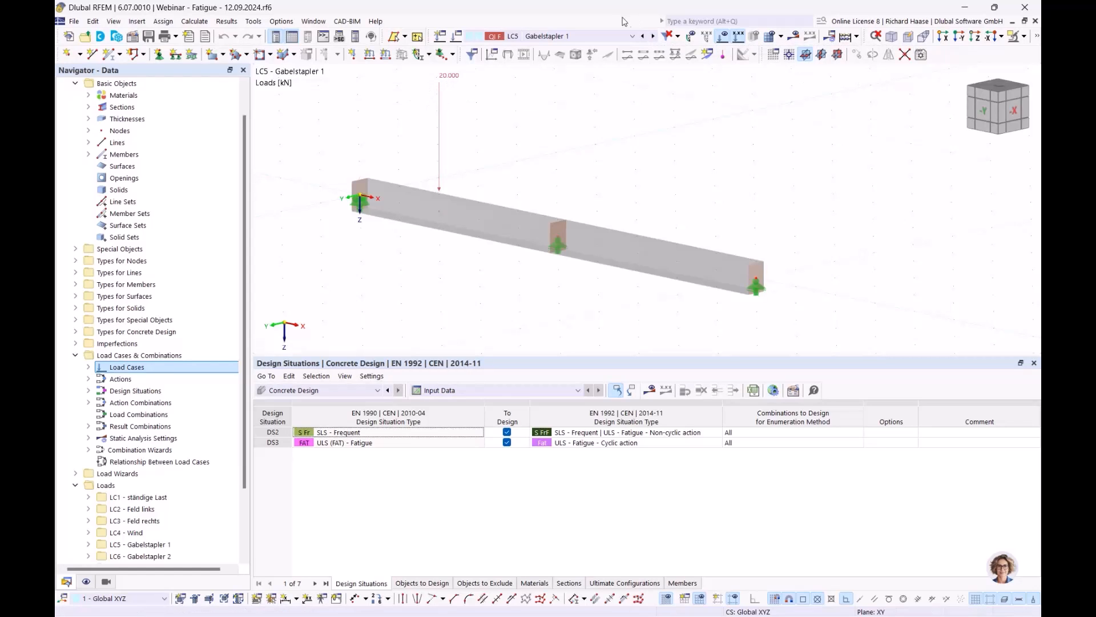
left_click(653, 36)
left_click(653, 36)
left_click(652, 36)
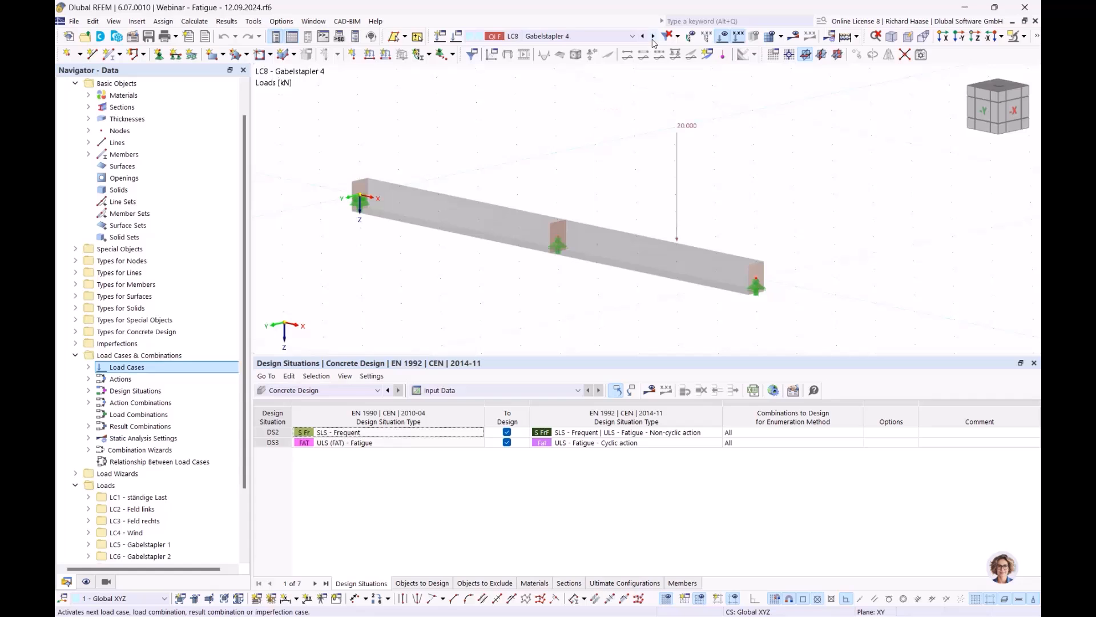
left_click(653, 38)
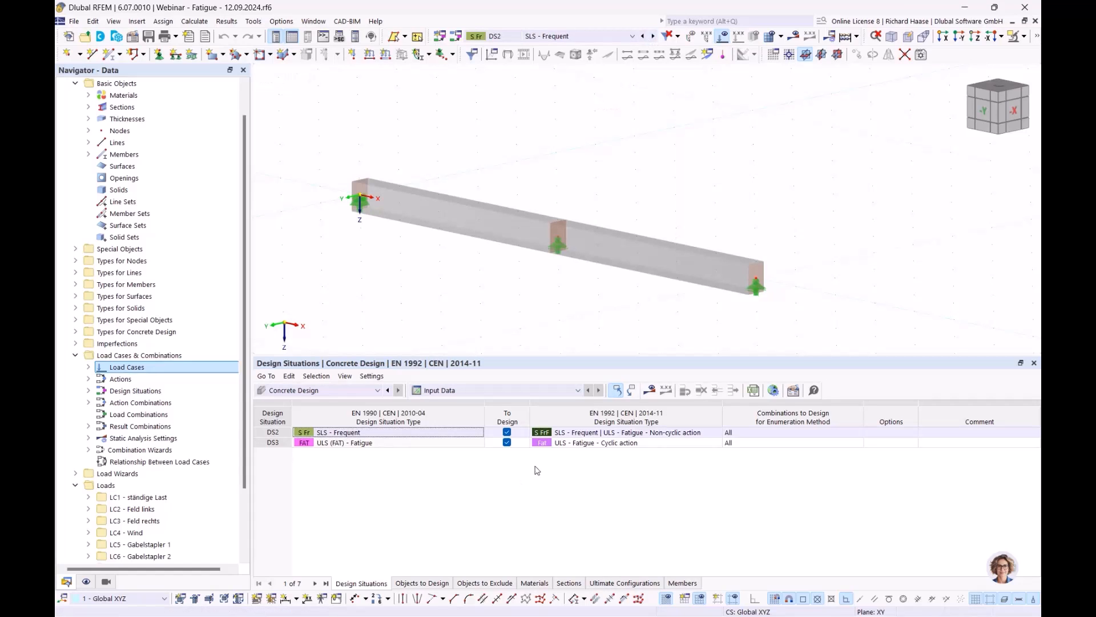
Step: Use the simplified fatigue design method acc. to 6.8.6 and 6.8.7(2) in the Standard ultimate configuration of the concrete design
scroll(92, 557, "down", 3)
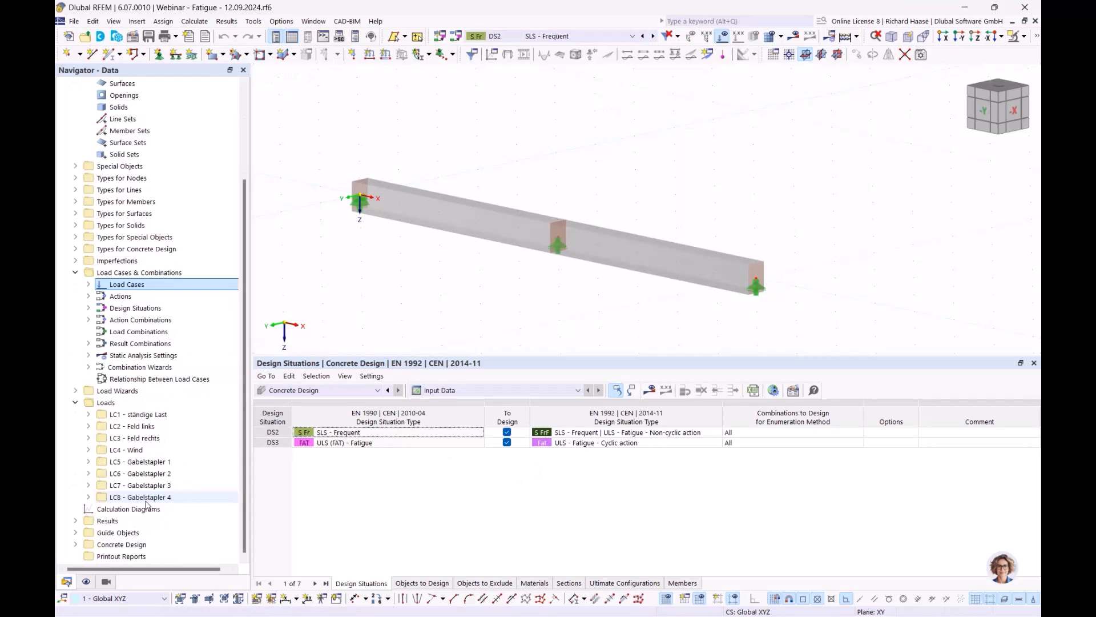
left_click(75, 544)
scroll(124, 559, "down", 2)
left_click(88, 545)
scroll(163, 550, "down", 1)
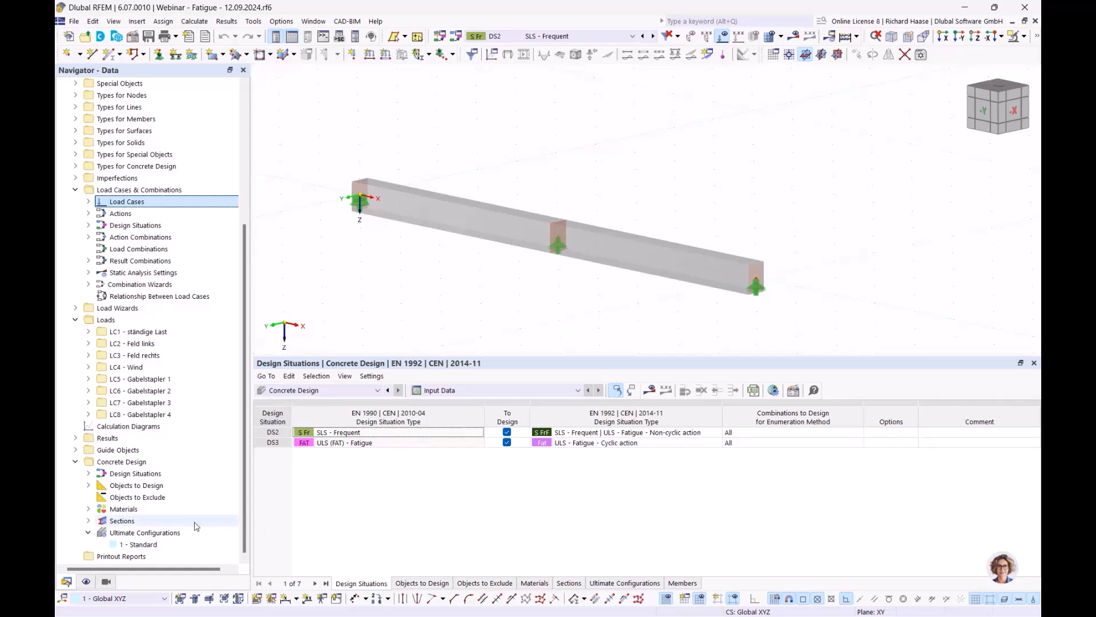
double_click(135, 545)
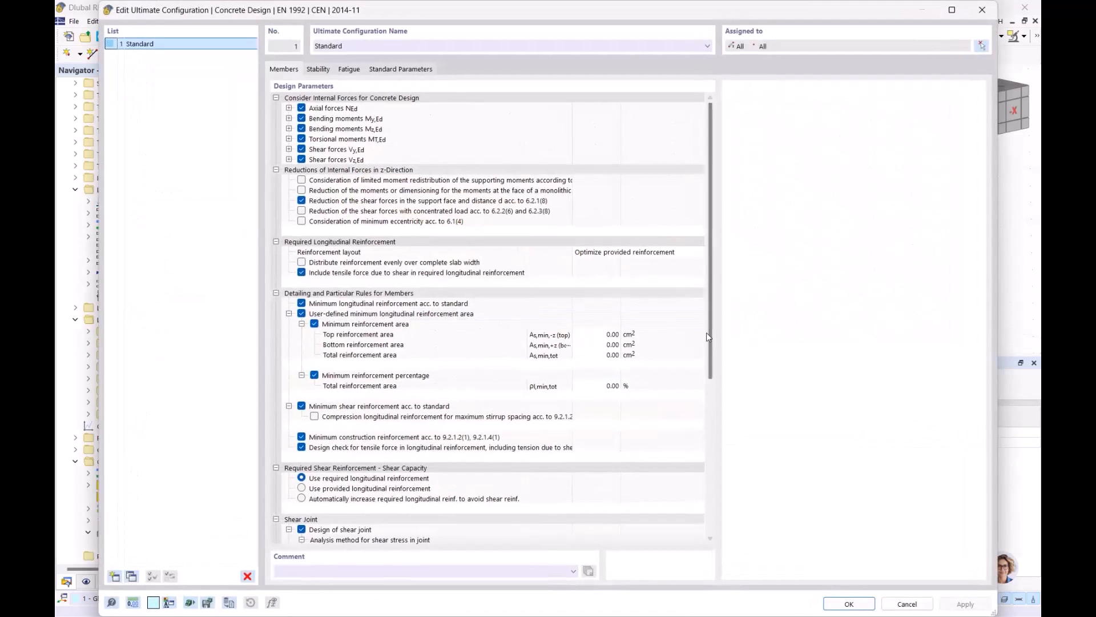
left_click(350, 71)
left_click(386, 109)
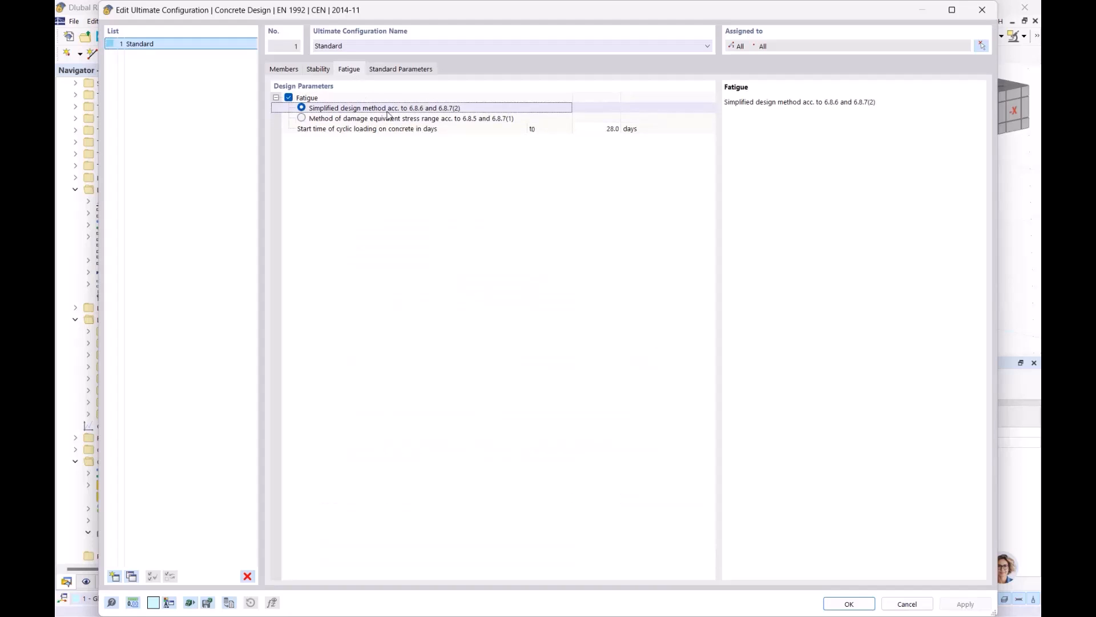
left_click(379, 119)
left_click(318, 110)
left_click(849, 604)
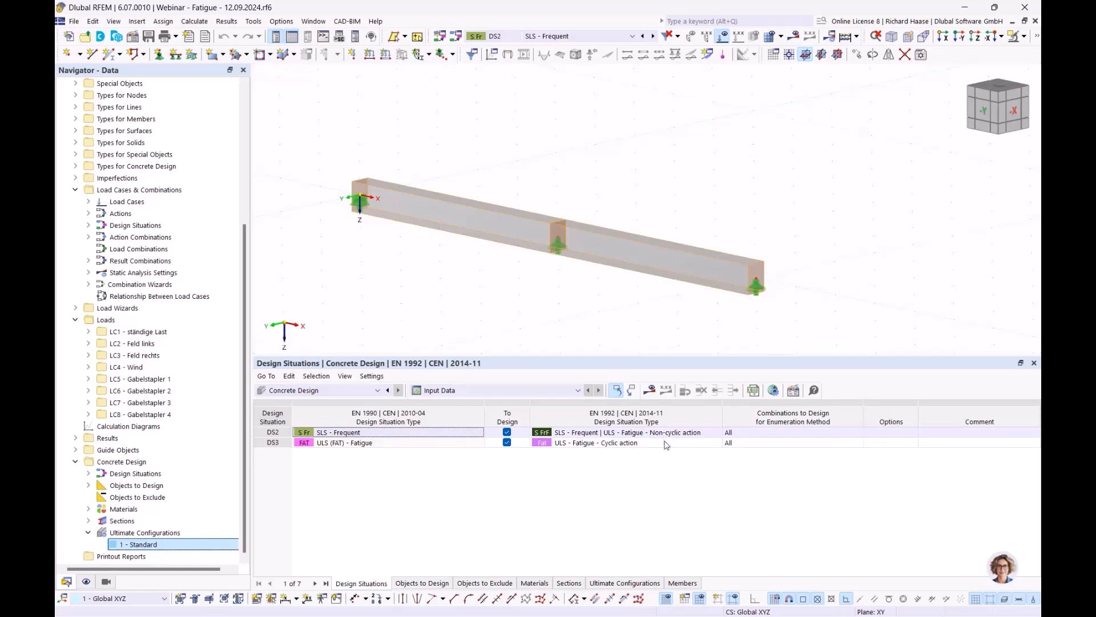
Step: Run the concrete design and open the details of fatigue check FA0800 for member 1 at x = 2.000 m
left_click(651, 391)
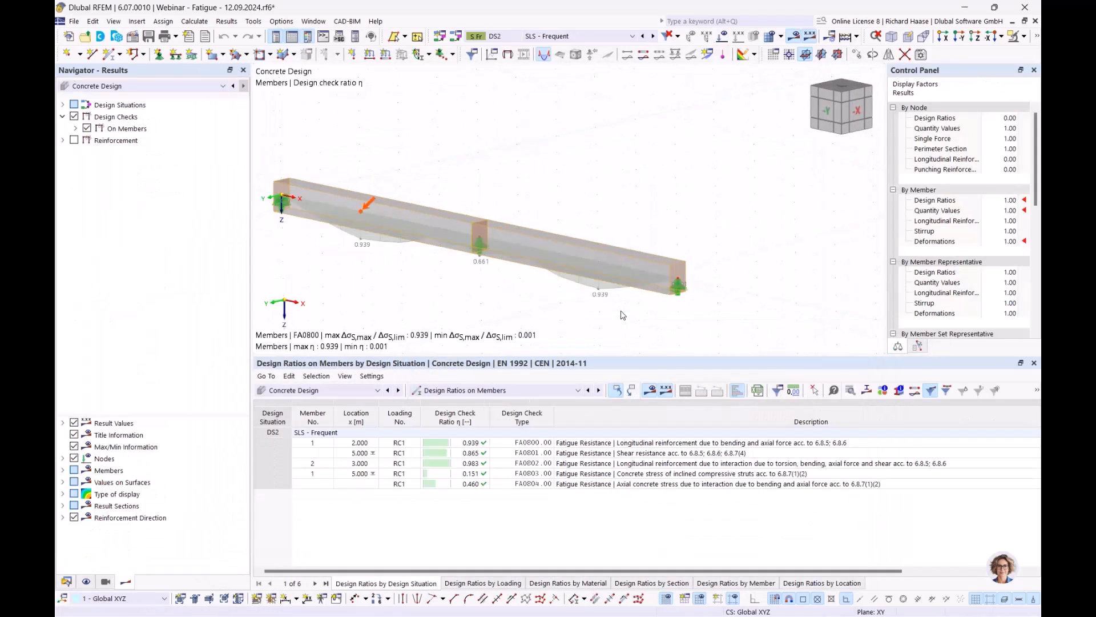
left_click(649, 444)
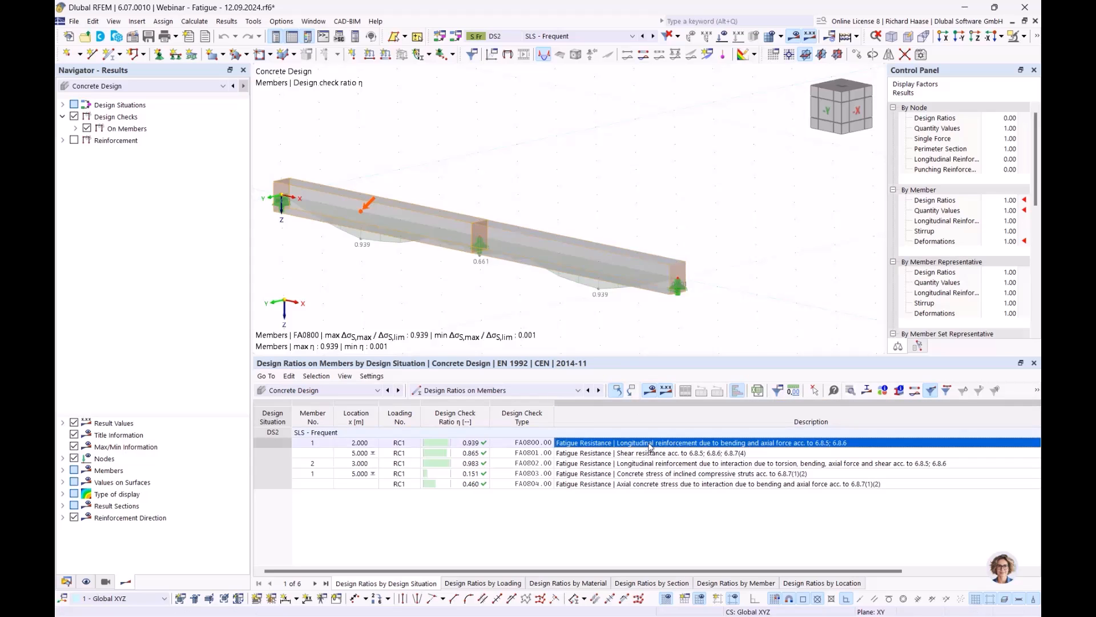
double_click(650, 444)
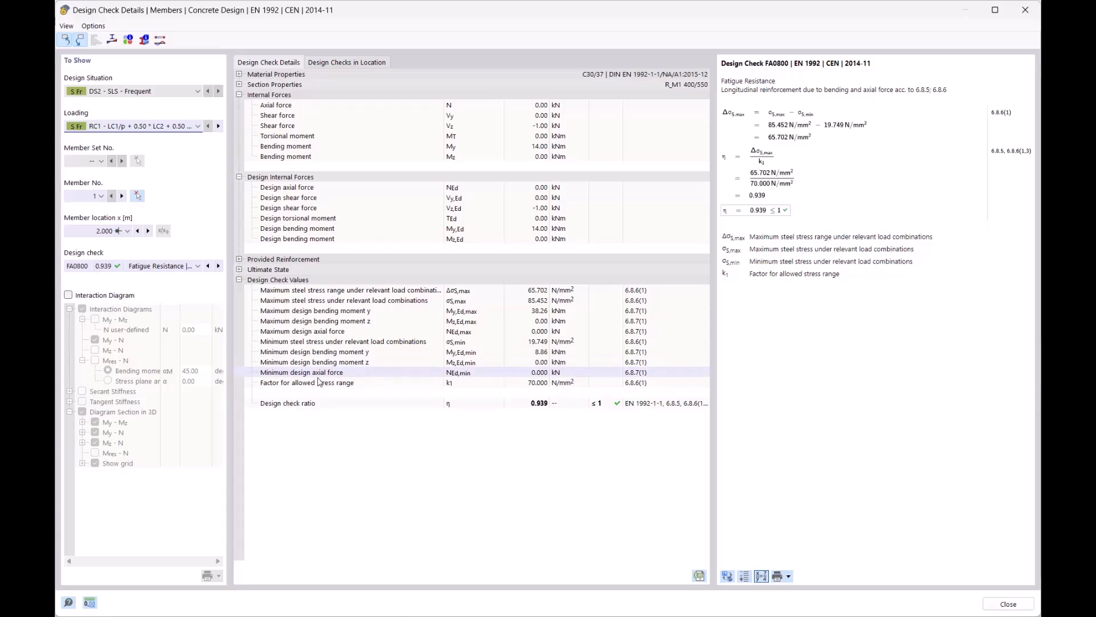
Step: Examine the allowed stress range factor k1, the steel stresses and the ratio formula of fatigue check FA0800, and close the details
left_click(273, 385)
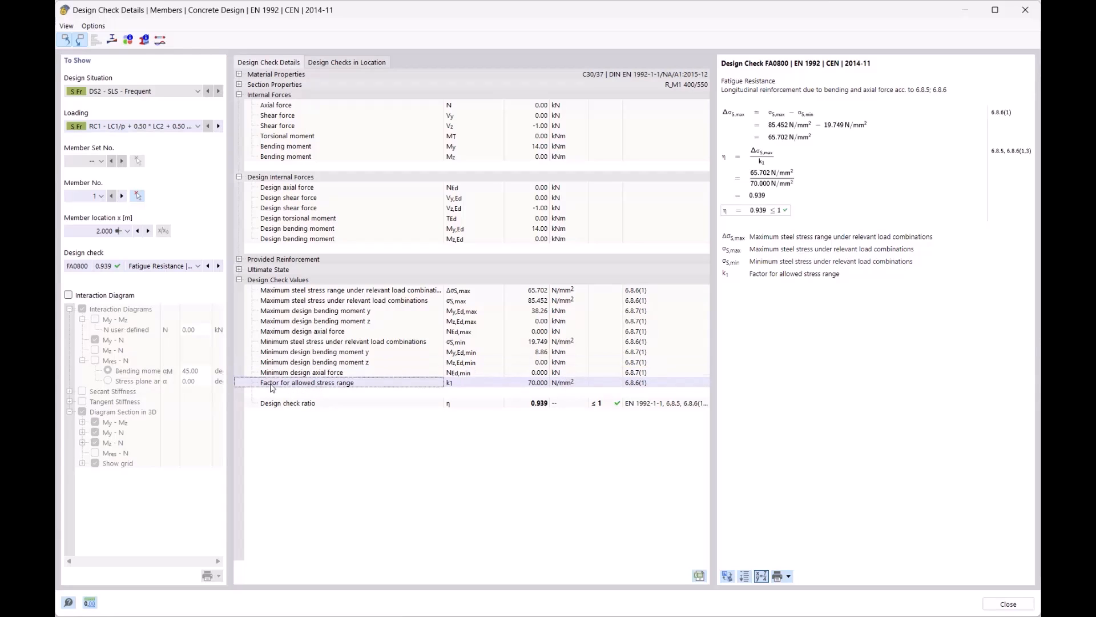
left_click(533, 383)
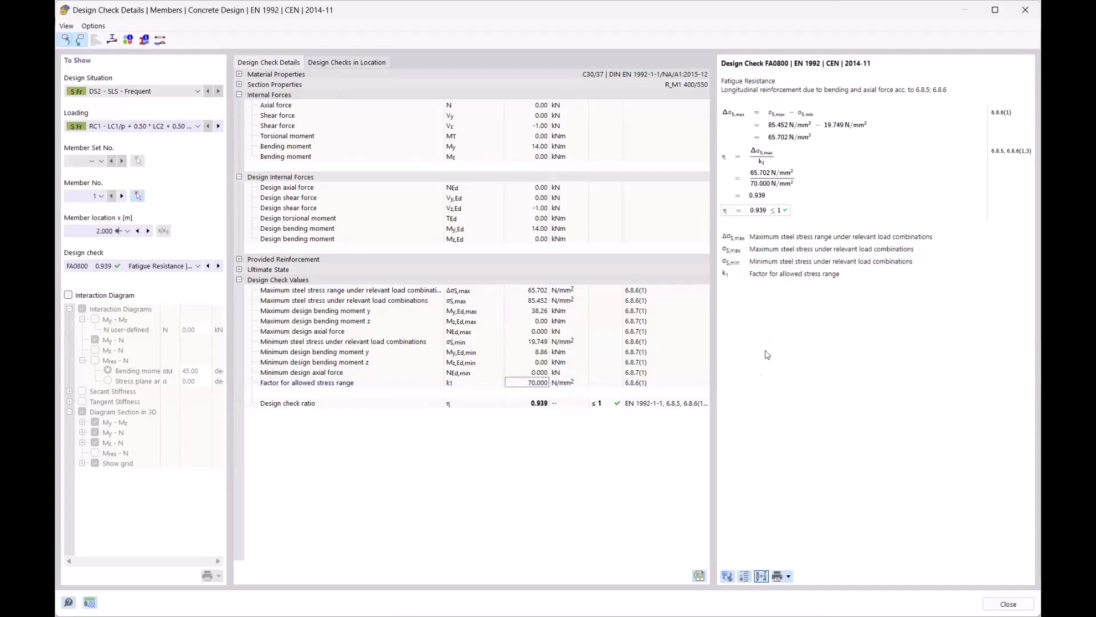
left_click(790, 128)
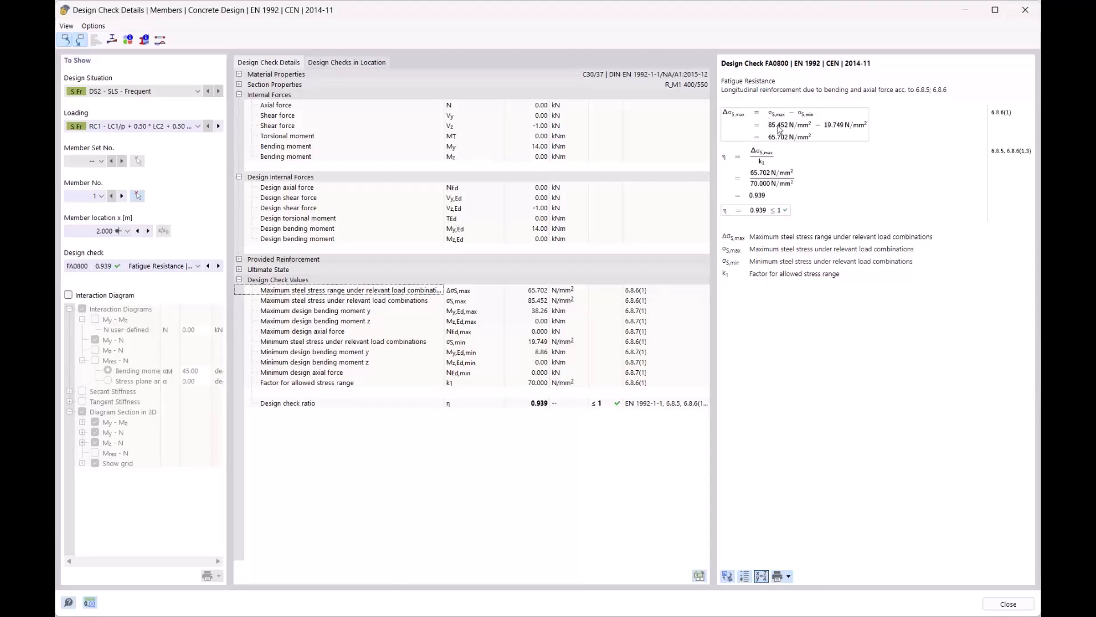
left_click(535, 310)
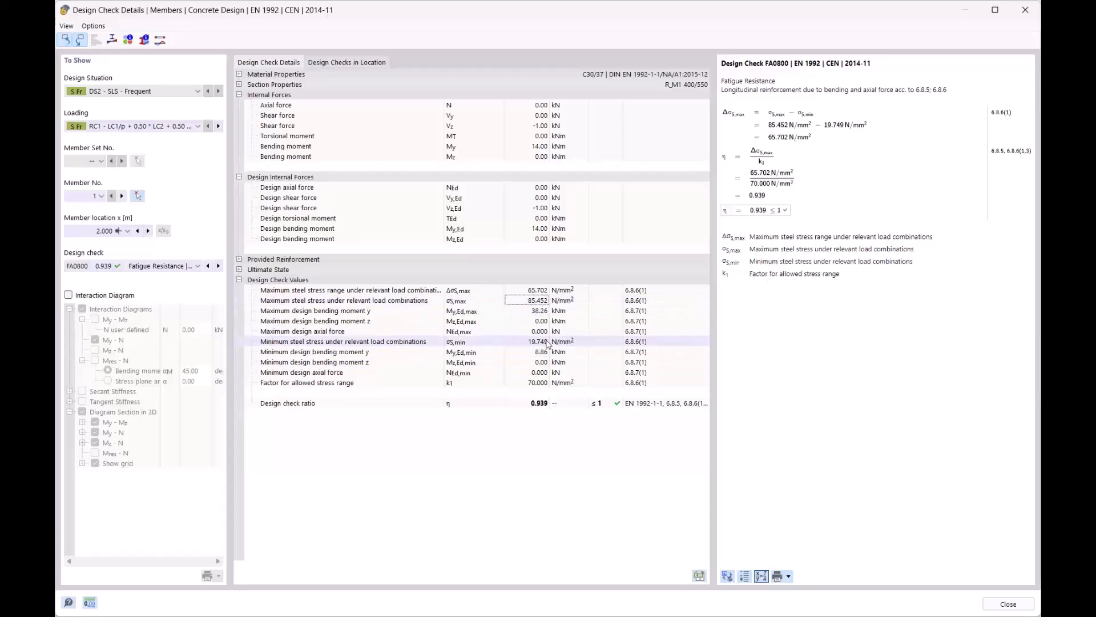
left_click(790, 133)
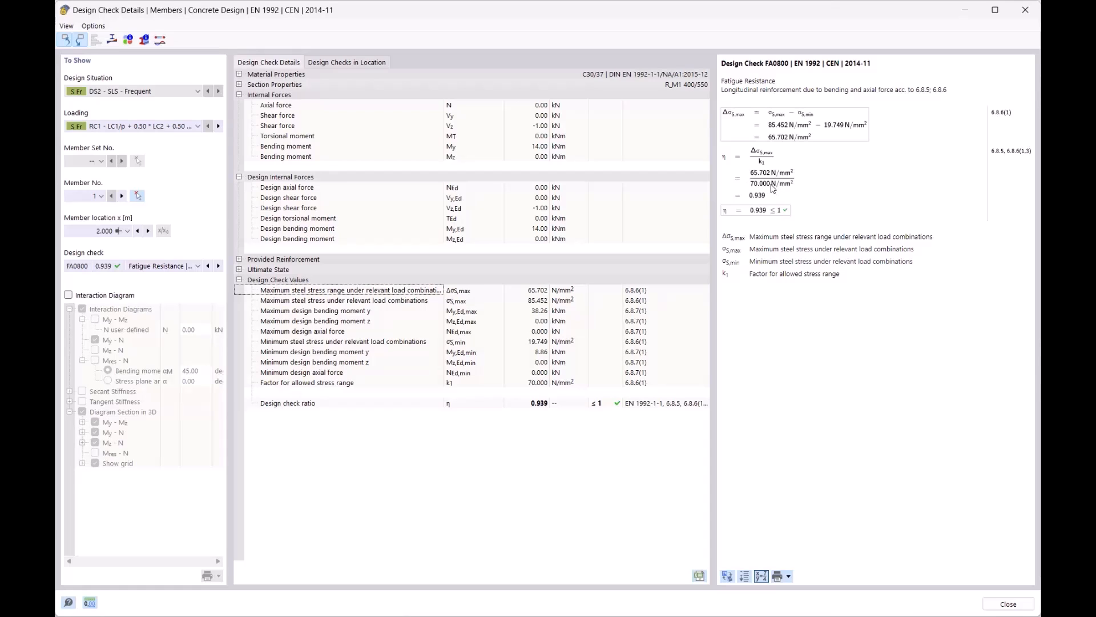
left_click(337, 383)
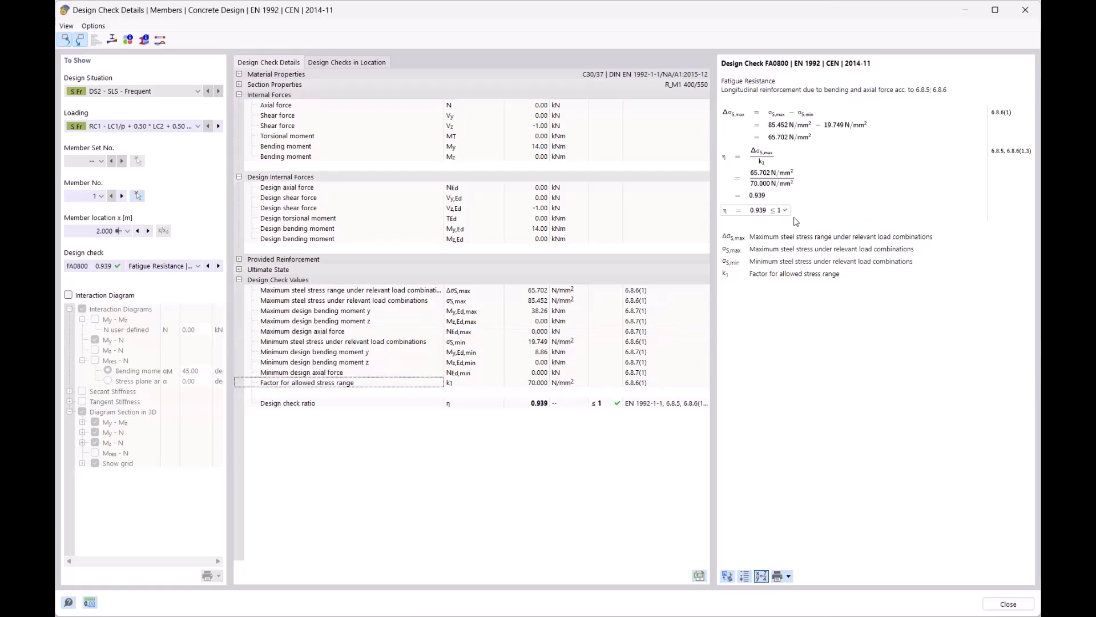
left_click(1025, 10)
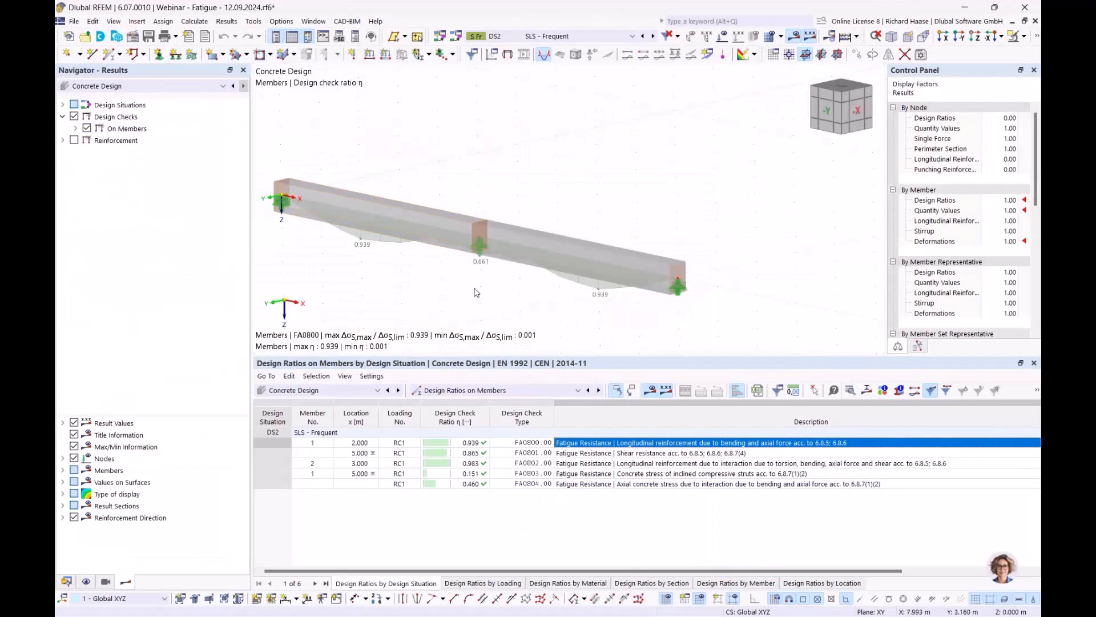
Step: Use the damage equivalent stress range method acc. to 6.8.5 and 6.8.7(1) in the Standard ultimate configuration, with 2000000 cycles
left_click(66, 587)
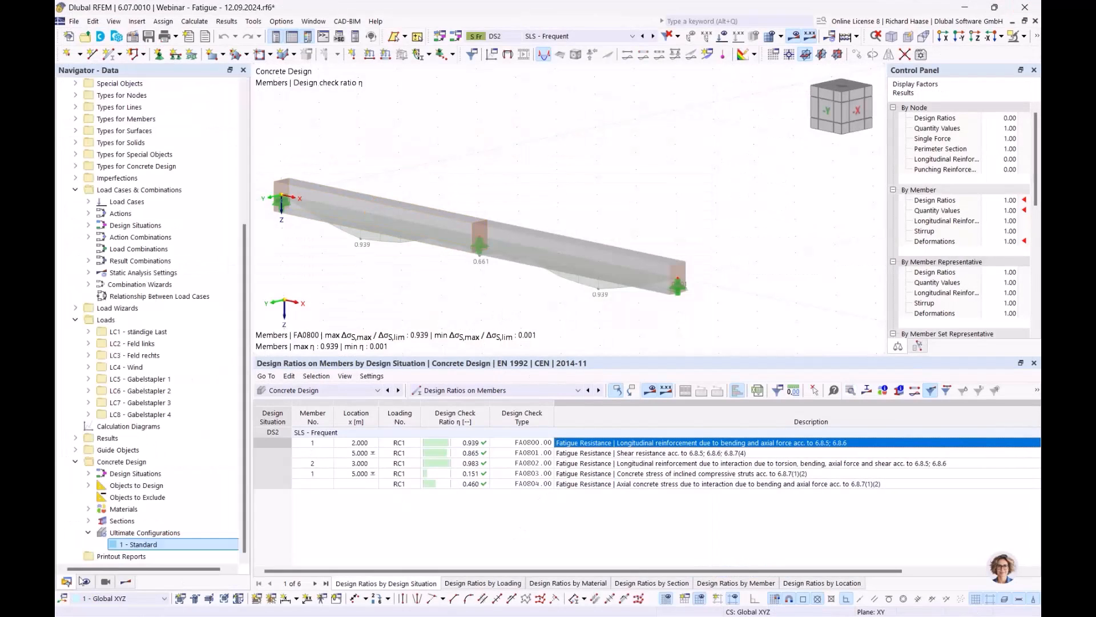
double_click(144, 550)
left_click(349, 69)
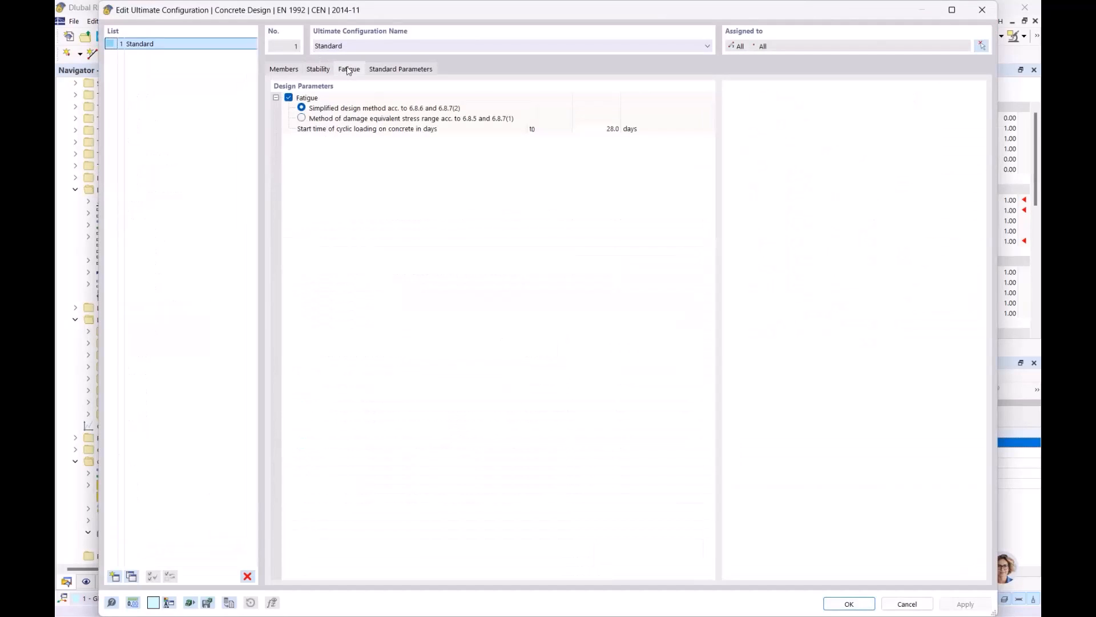
left_click(302, 119)
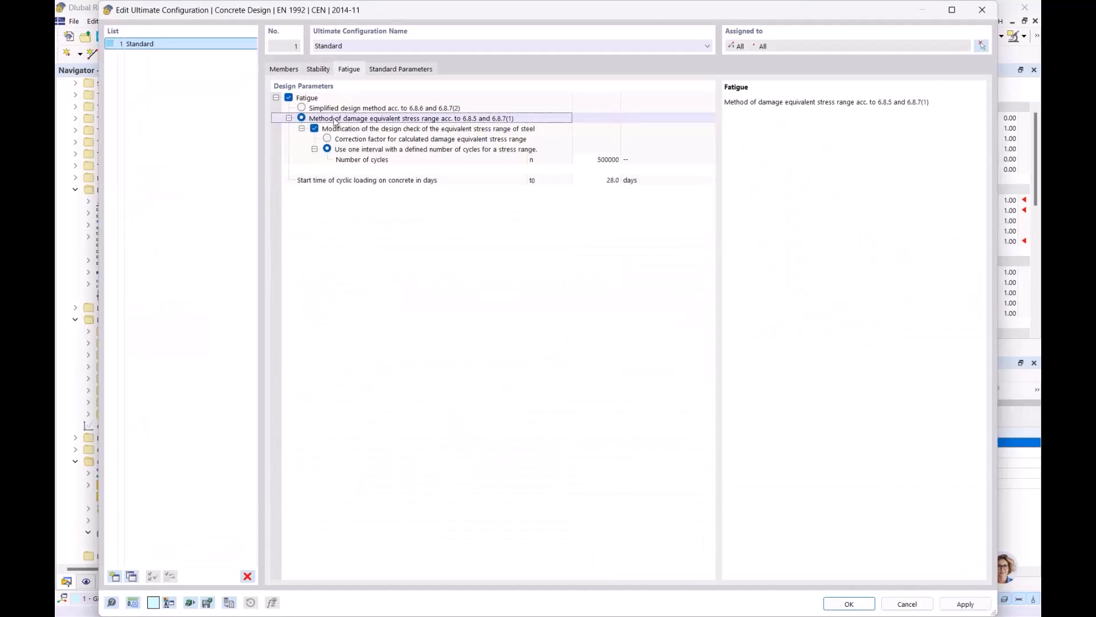
left_click(608, 162)
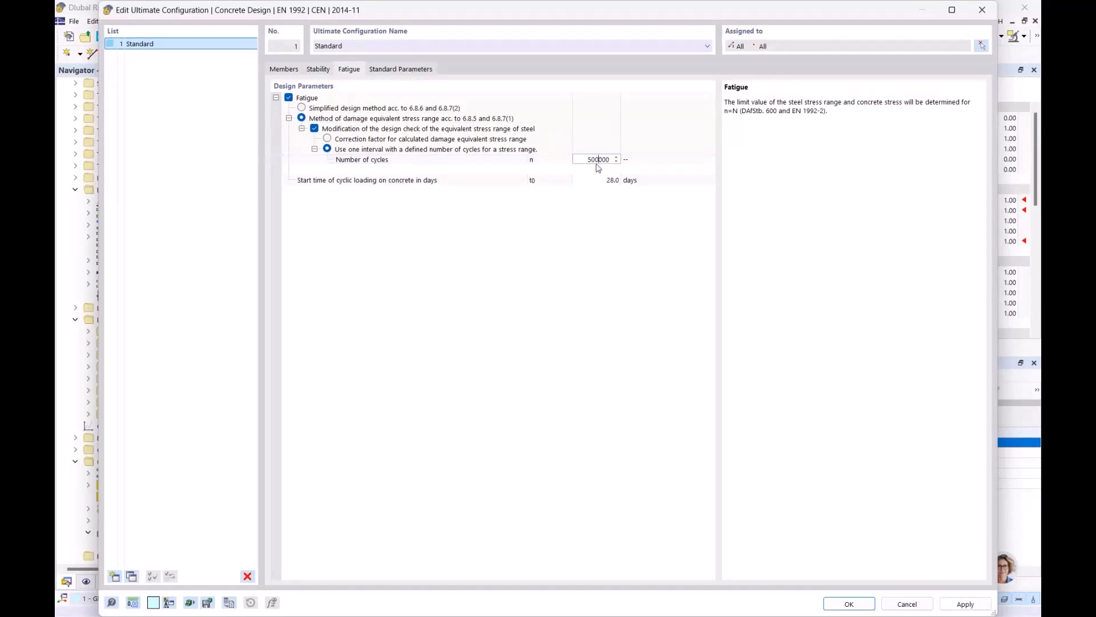
key("Tab")
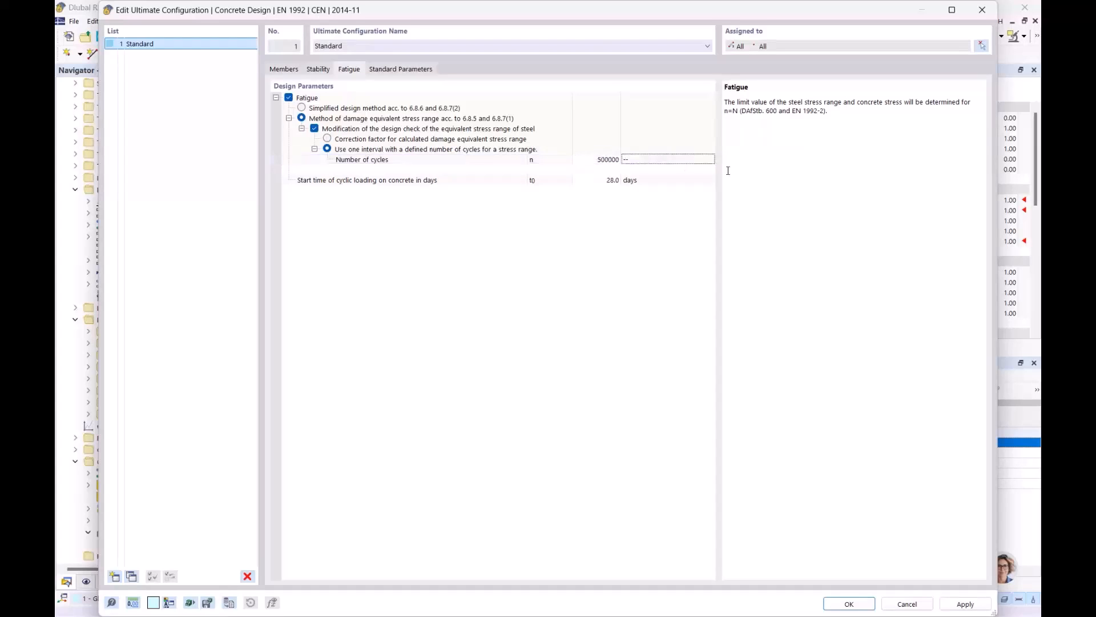
left_click(603, 162)
left_click_drag(588, 160, 592, 160)
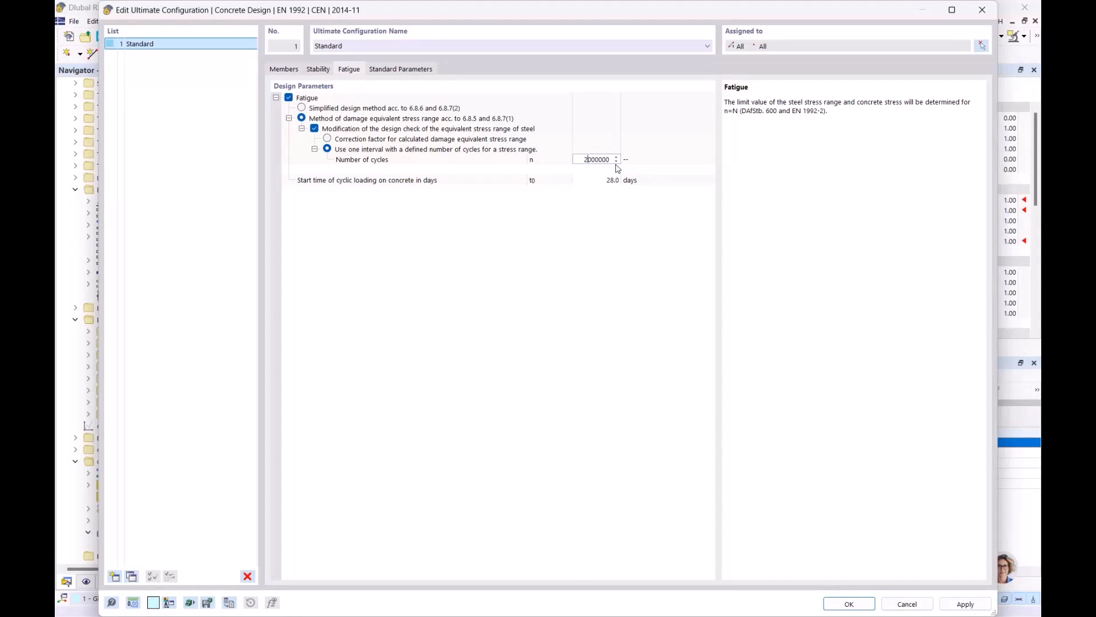
left_click(628, 229)
left_click(849, 606)
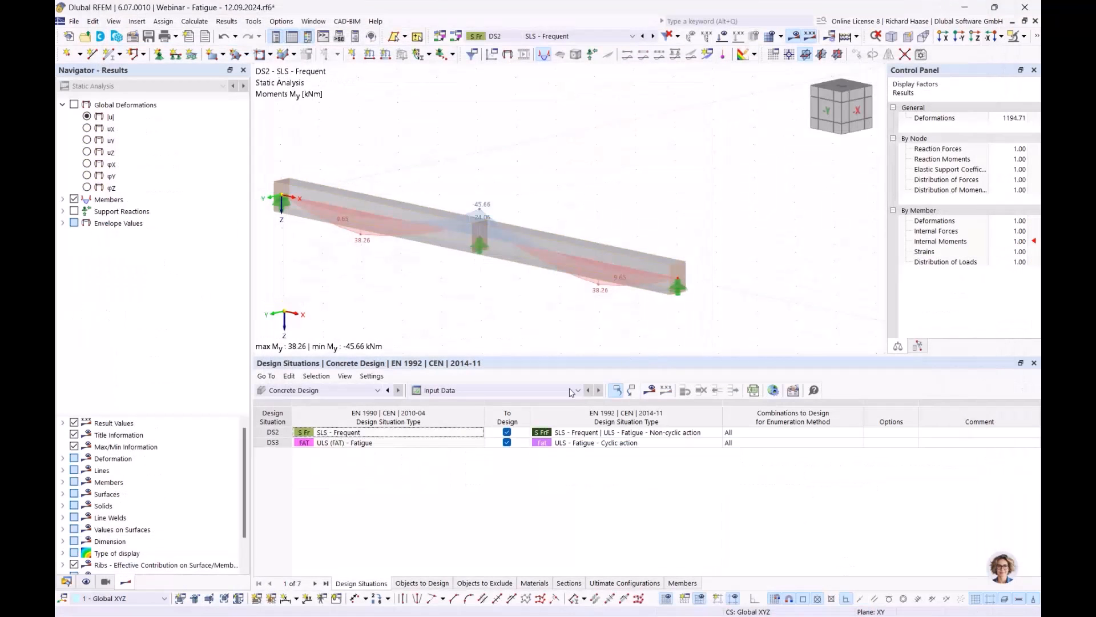
Step: Run the concrete design with cyclic fatigue situation DS3 and examine the details of check FA0800 for member 1 at x = 2.000 m
left_click(587, 446)
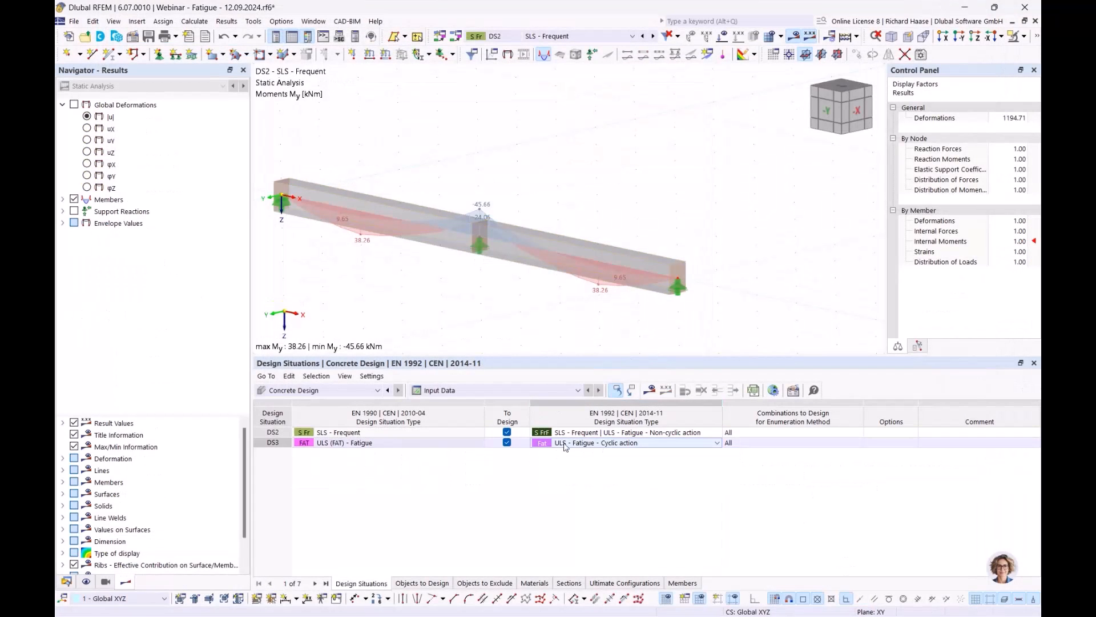
left_click(655, 390)
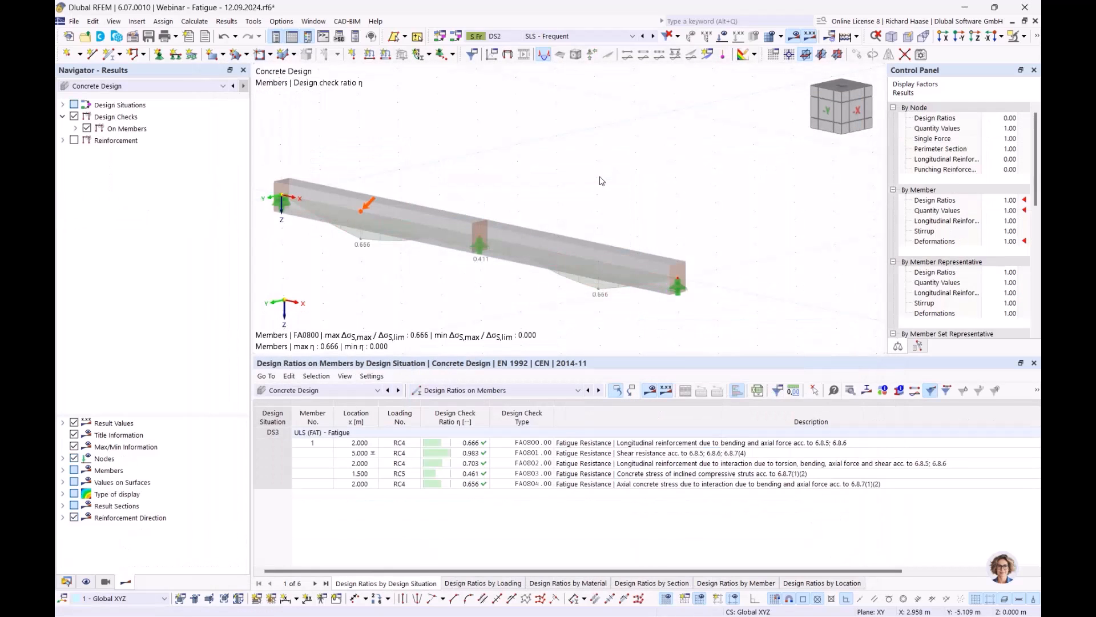
left_click(669, 446)
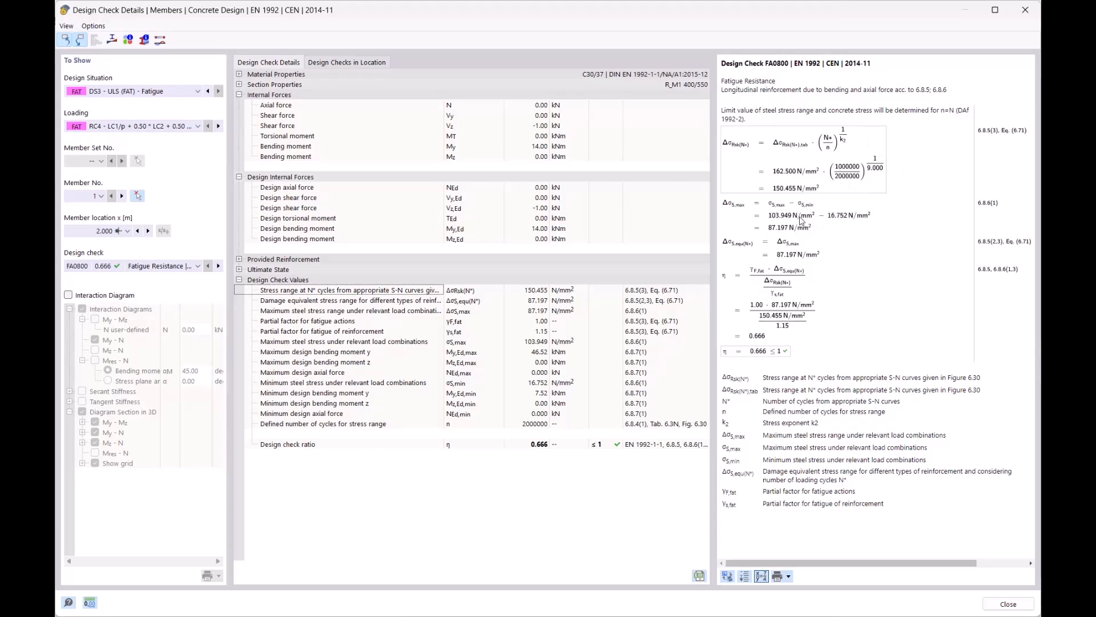
left_click(775, 282)
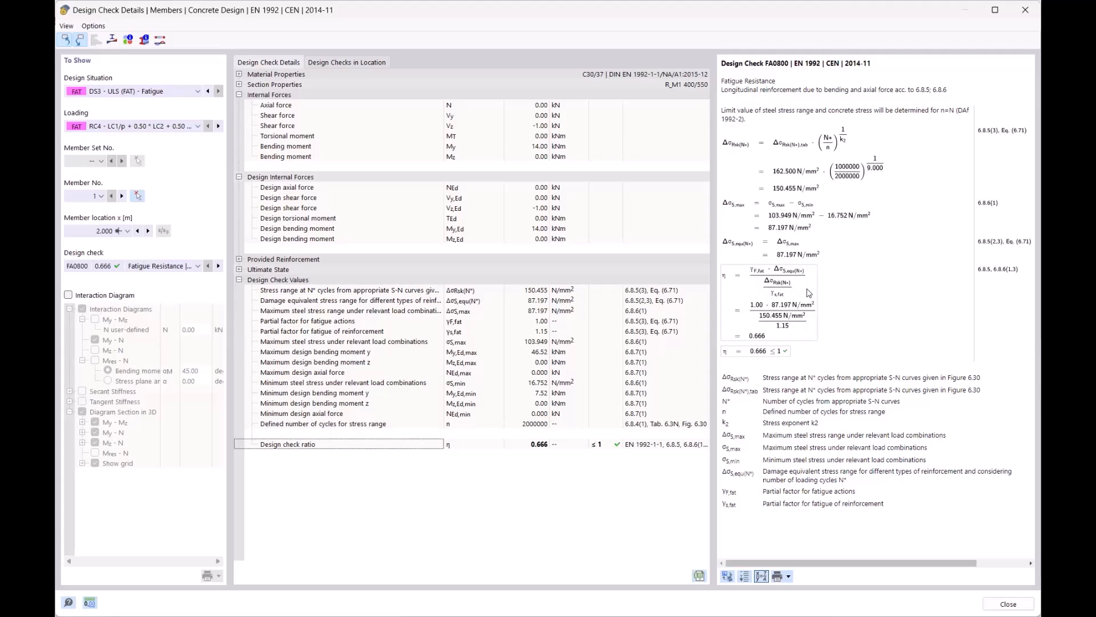
left_click(1025, 19)
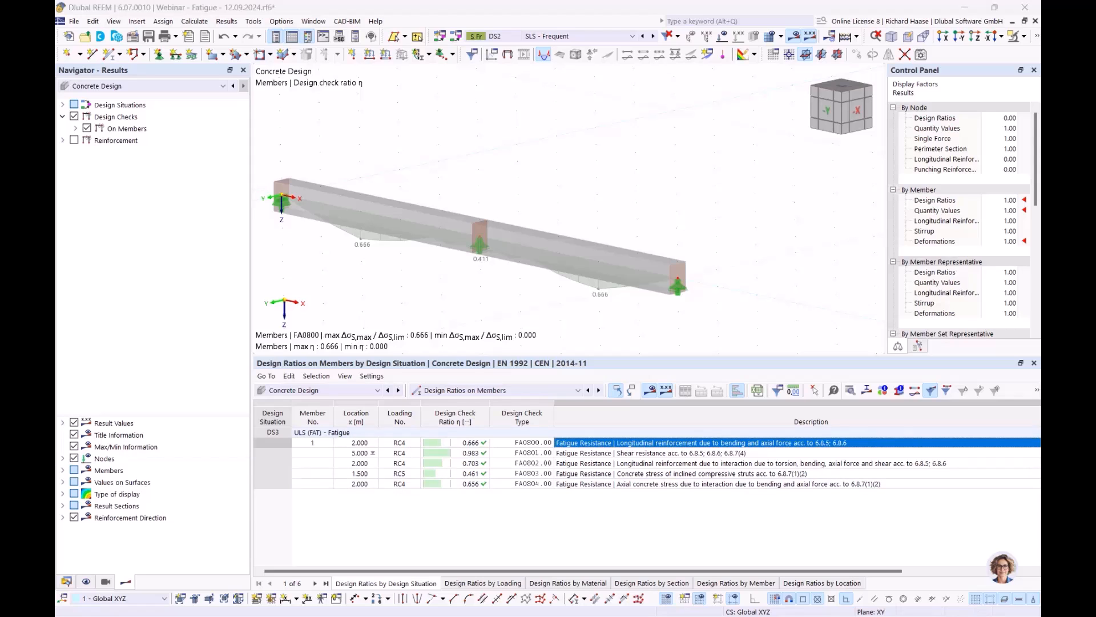
Step: Switch to the PowerPoint presentation and start the slide show from the current Fatigue design slide
key("alt+Tab")
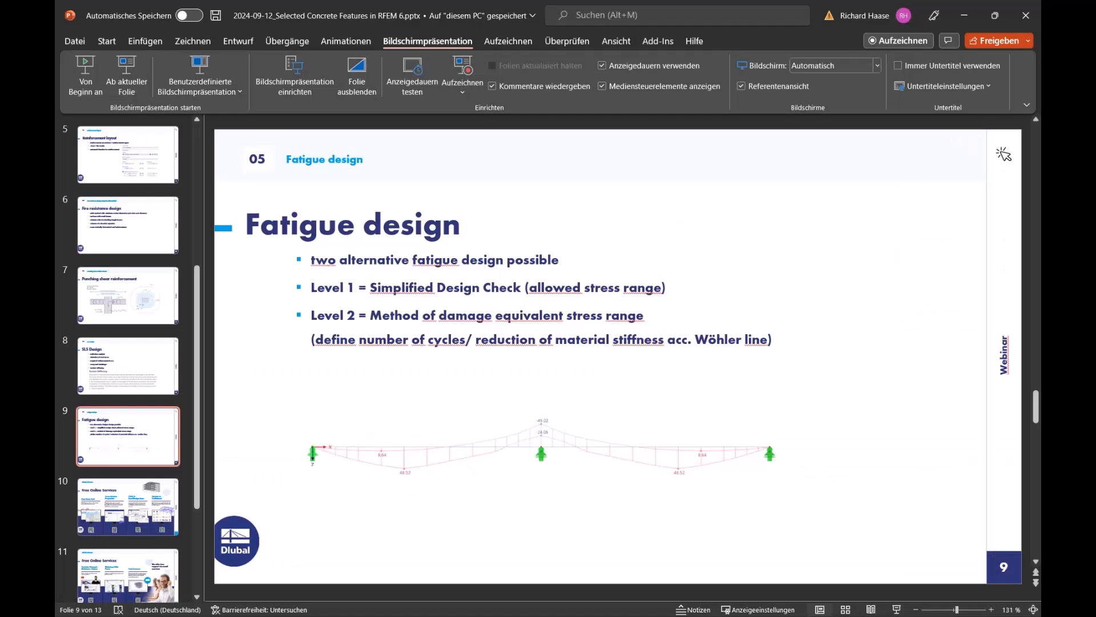
left_click(127, 75)
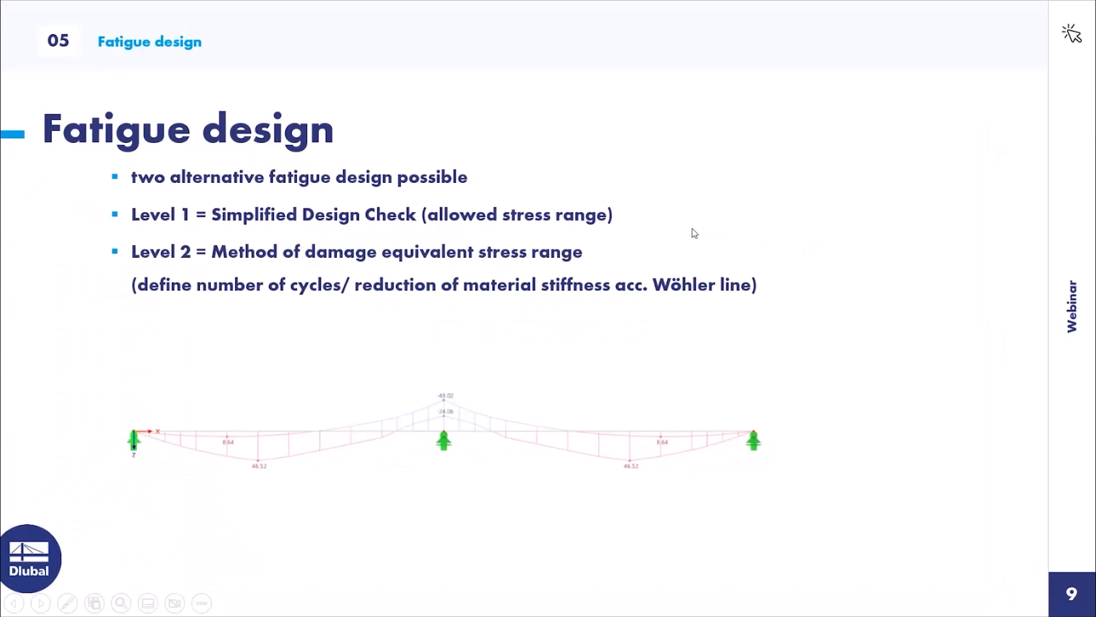